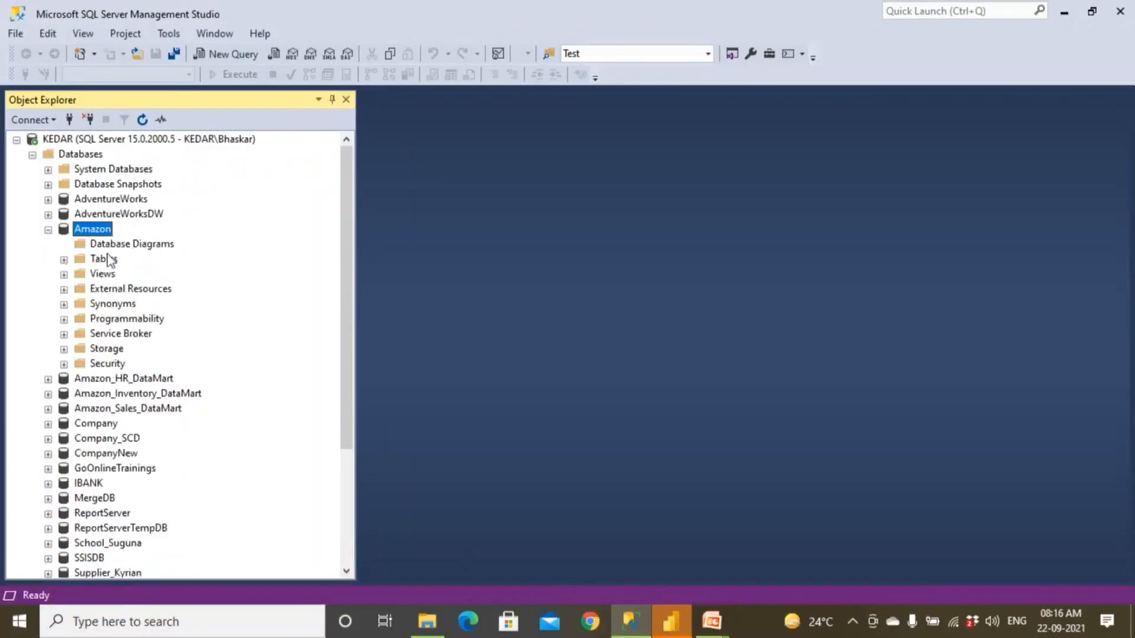
Expand the Amazon database's tables and try to create a new database diagram for Amazon.
left_click(124, 245)
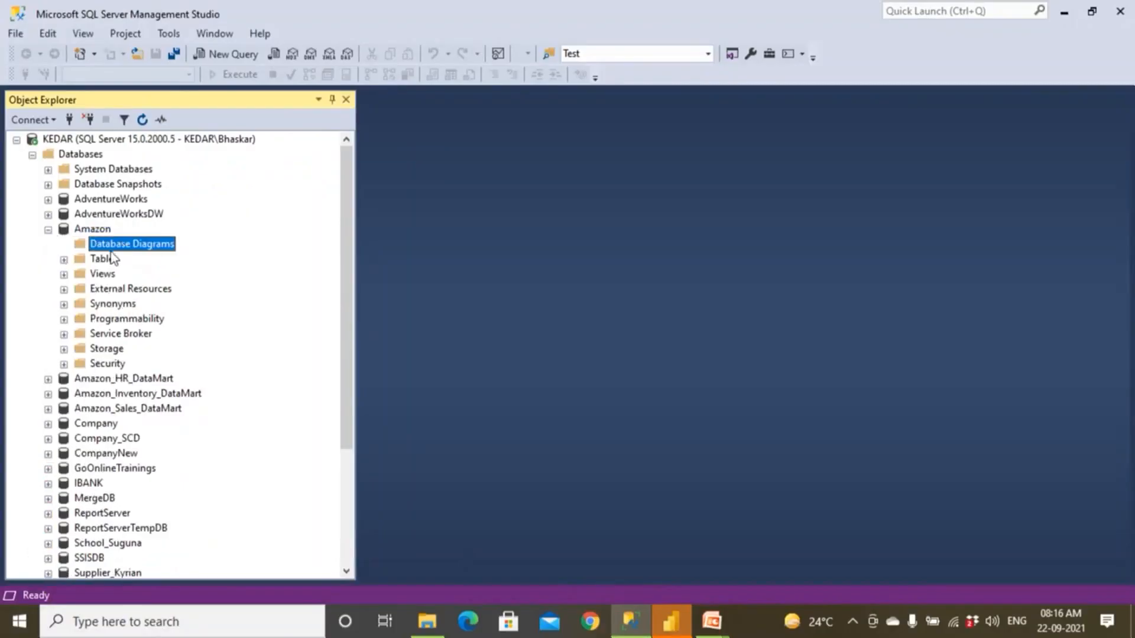
left_click(64, 259)
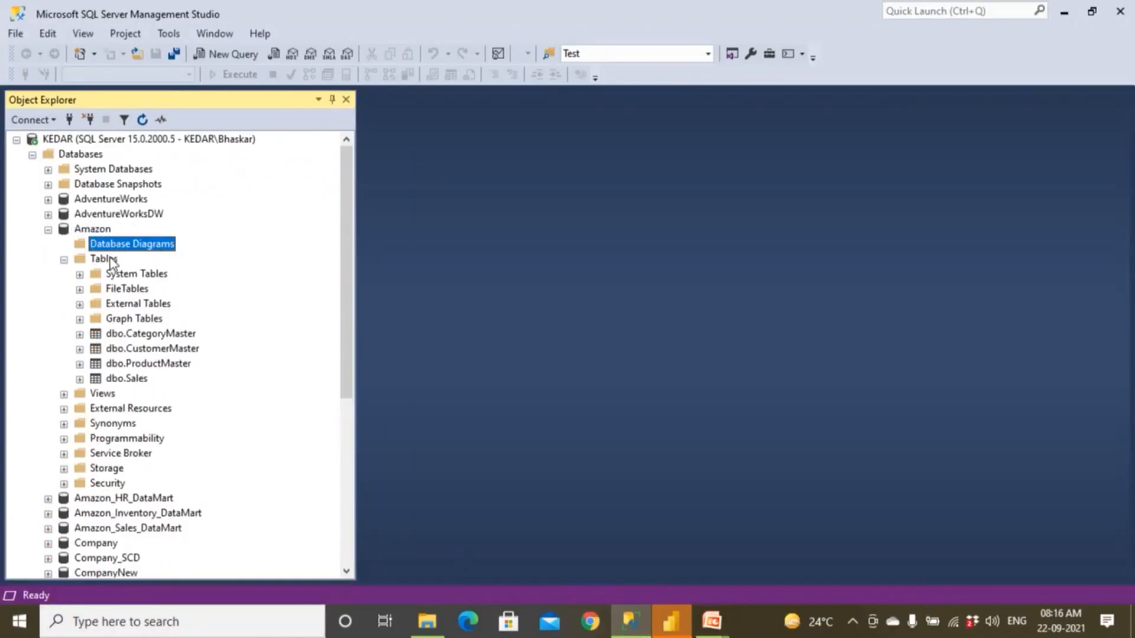
left_click(95, 232)
left_click(101, 245)
right_click(112, 250)
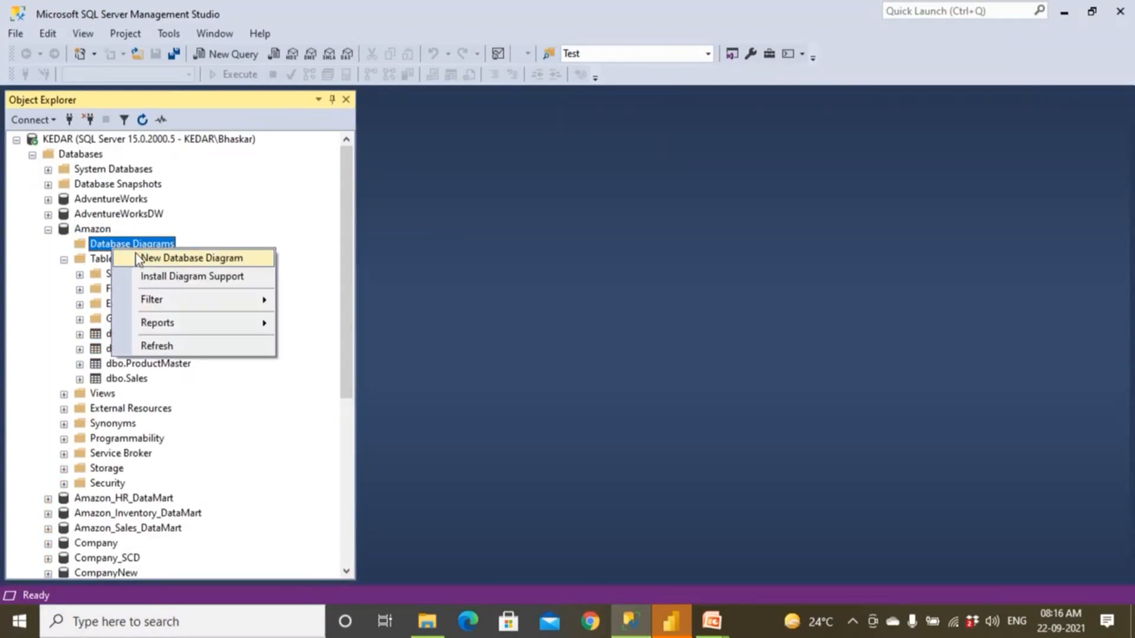
left_click(139, 258)
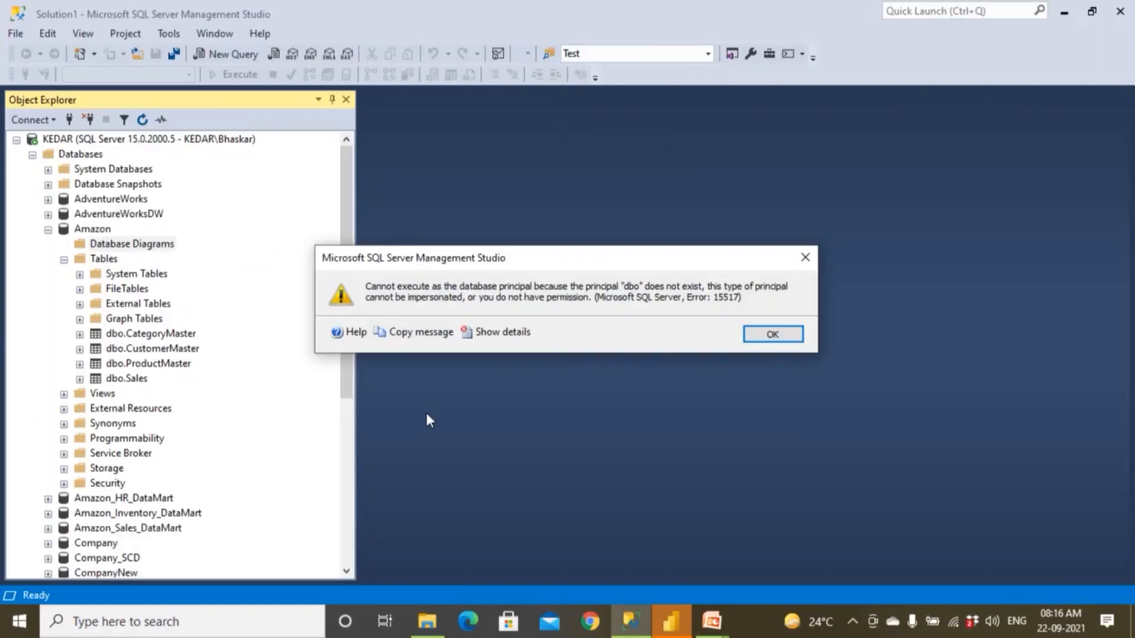
left_click(757, 335)
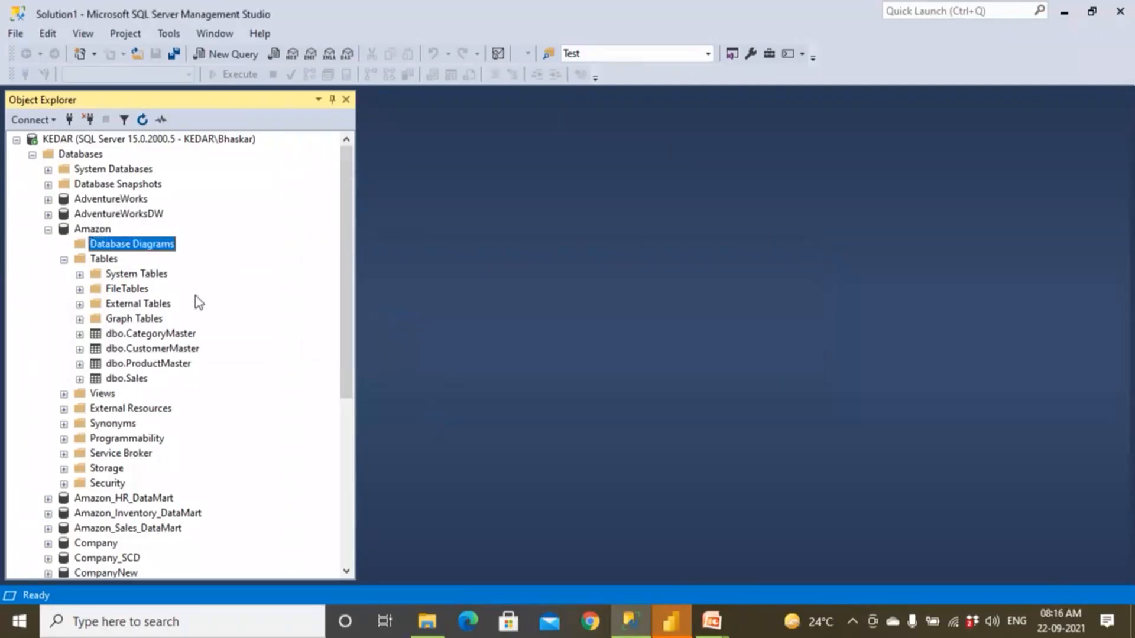
Collapse the Amazon database and try to open the Database Diagrams folder of the IBANK database.
left_click(47, 230)
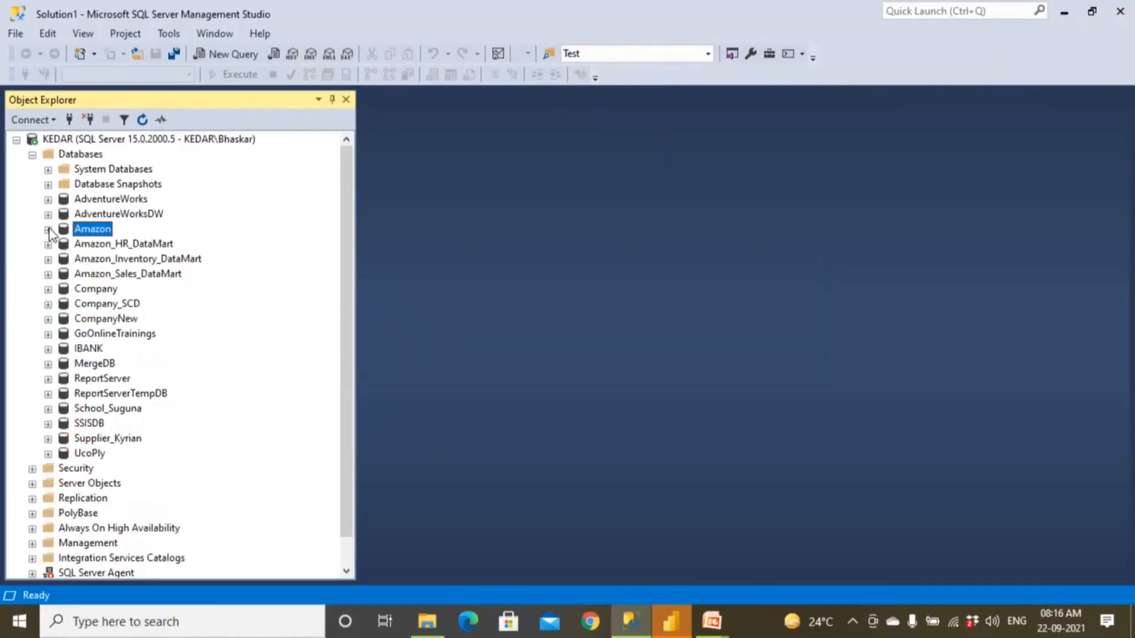
double_click(84, 349)
double_click(104, 364)
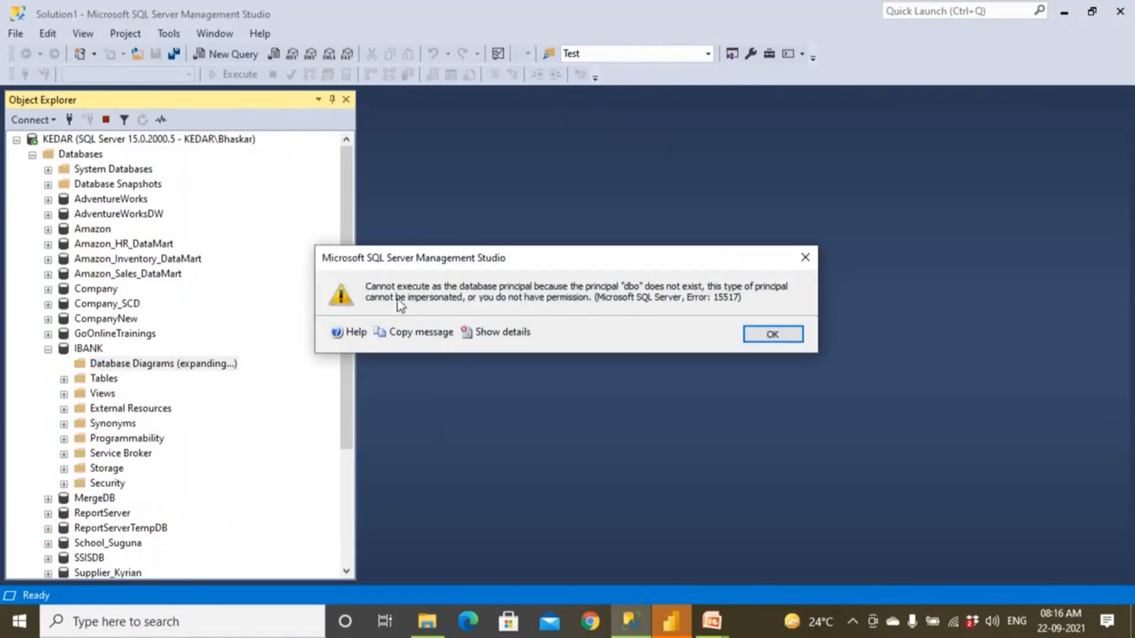
left_click(762, 334)
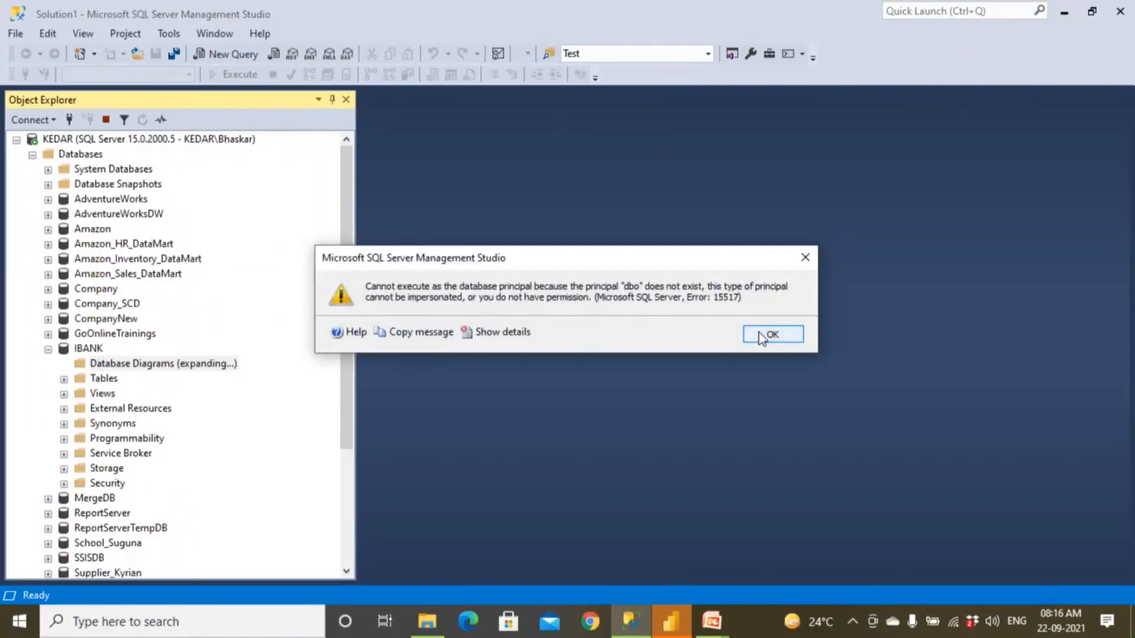
left_click(50, 349)
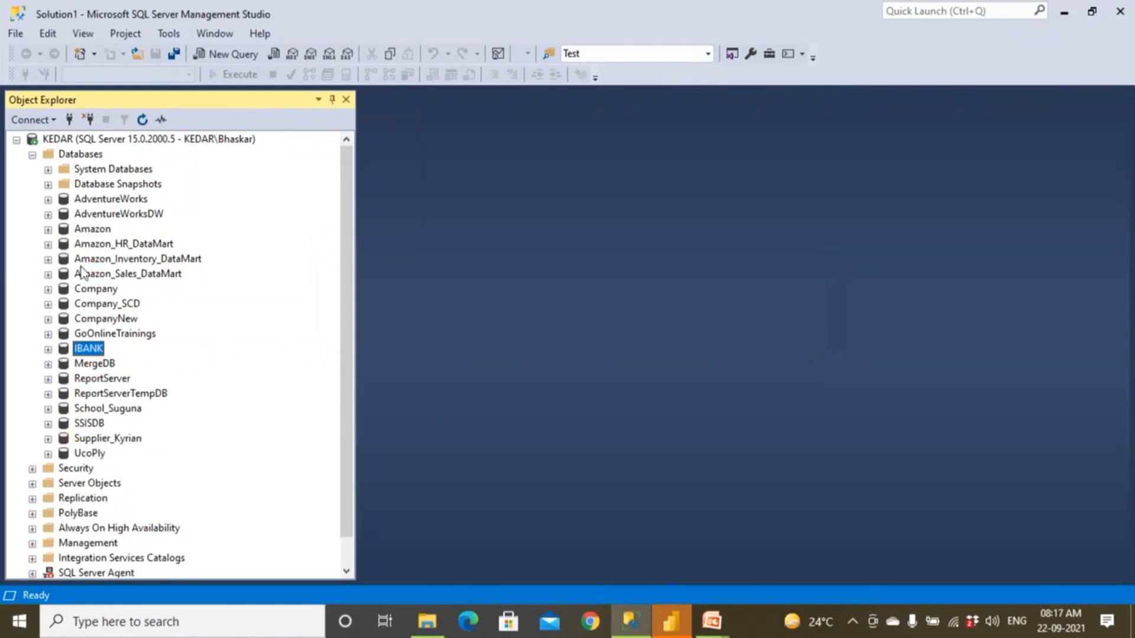
Create a new database diagram in the AdventureWorks database.
left_click(49, 199)
left_click(109, 218)
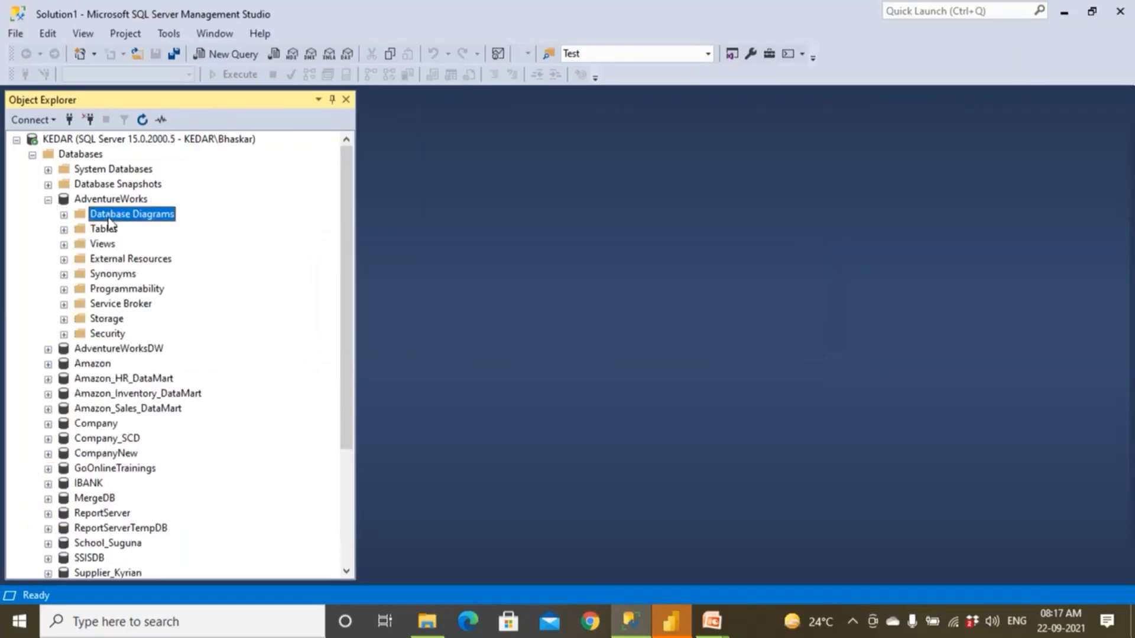
right_click(108, 219)
left_click(120, 224)
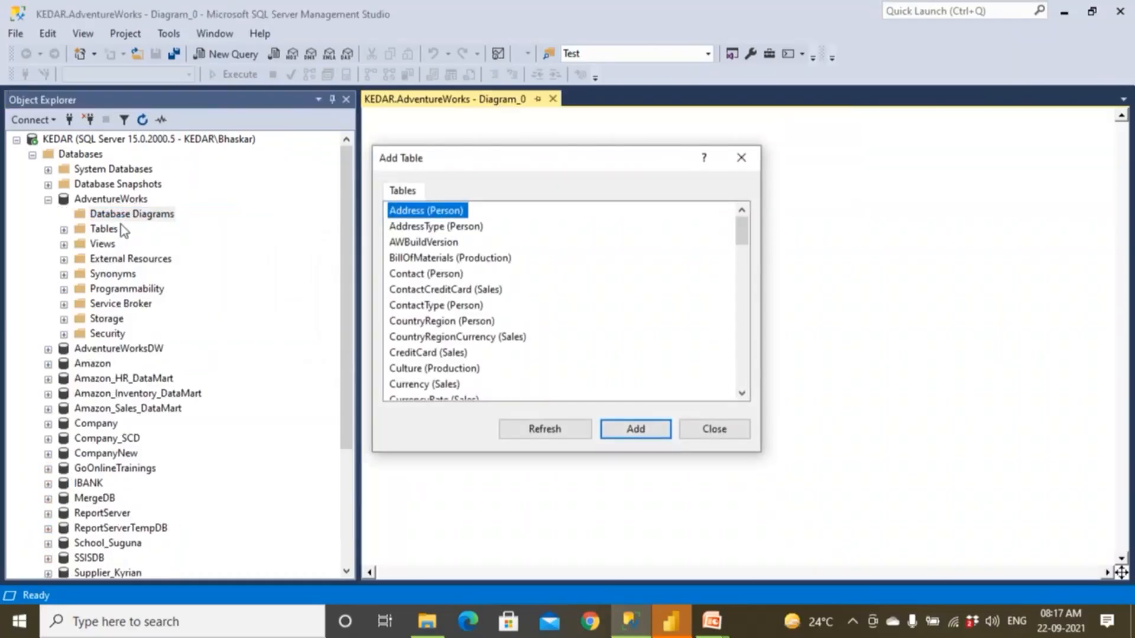
Add the ContactCreditCard (Sales) and CreditCard (Sales) tables to the AdventureWorks diagram and finish adding tables.
left_click(427, 293)
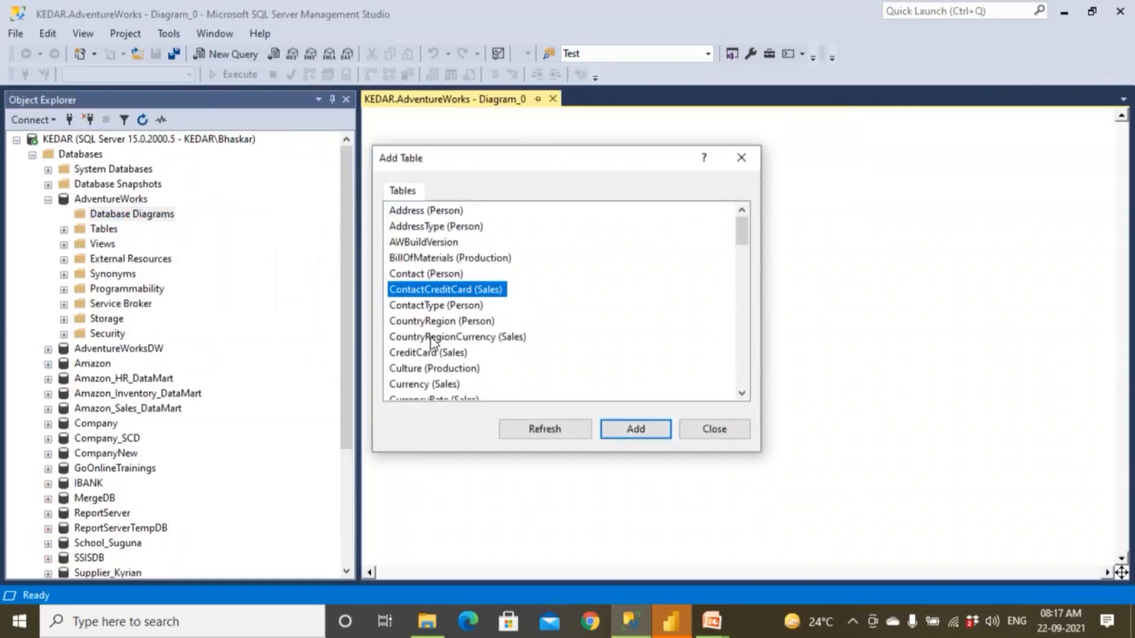
left_click(610, 434)
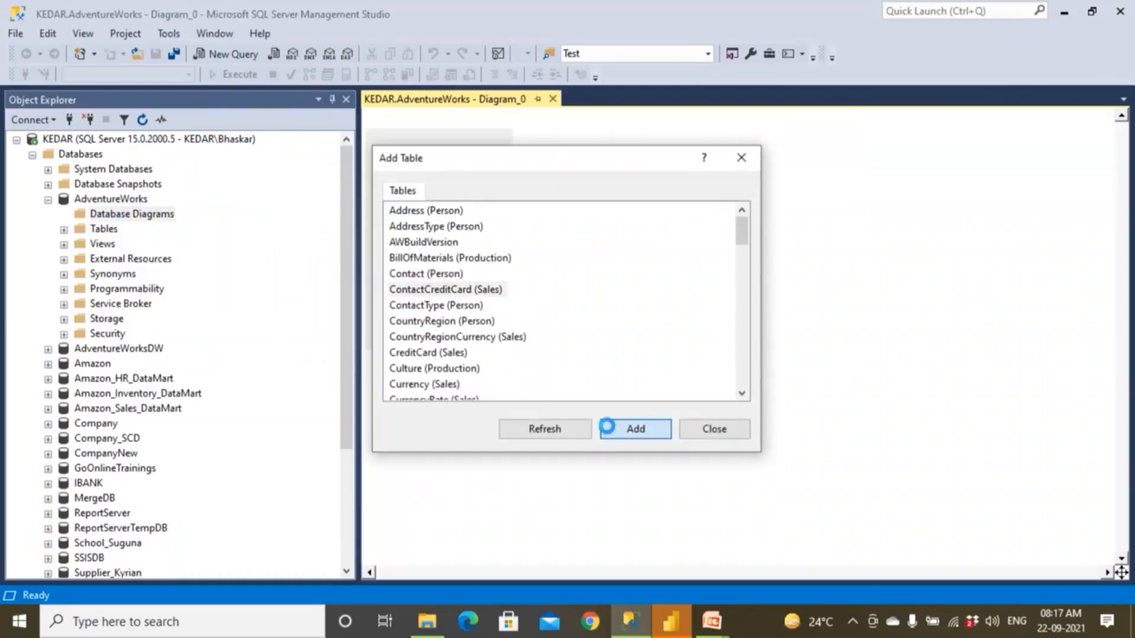
left_click(423, 227)
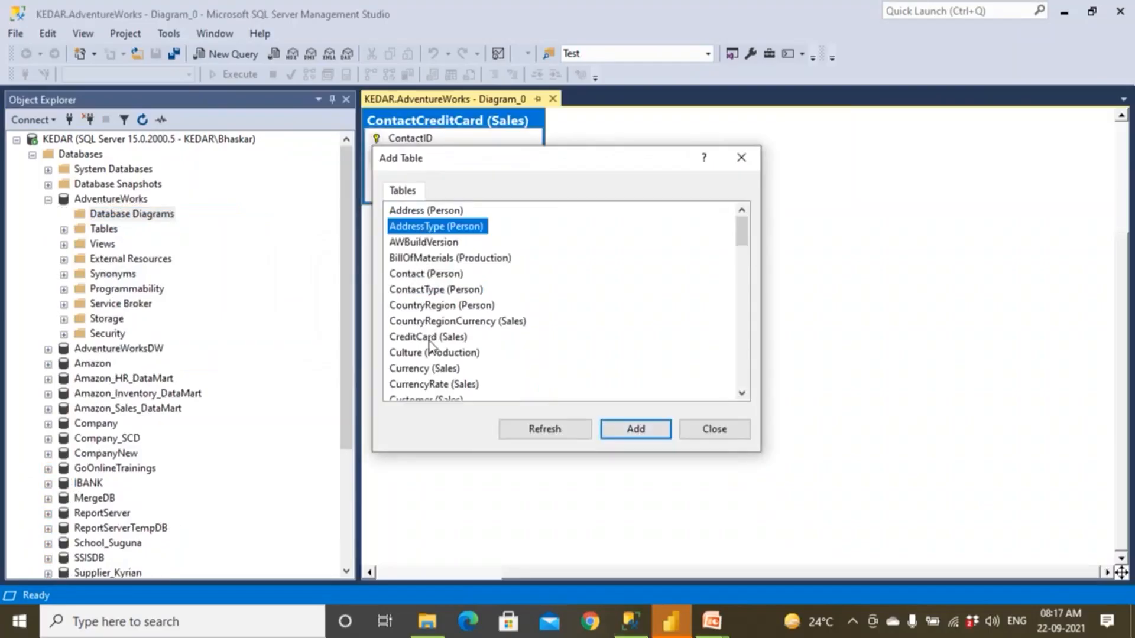
left_click(432, 337)
left_click(620, 431)
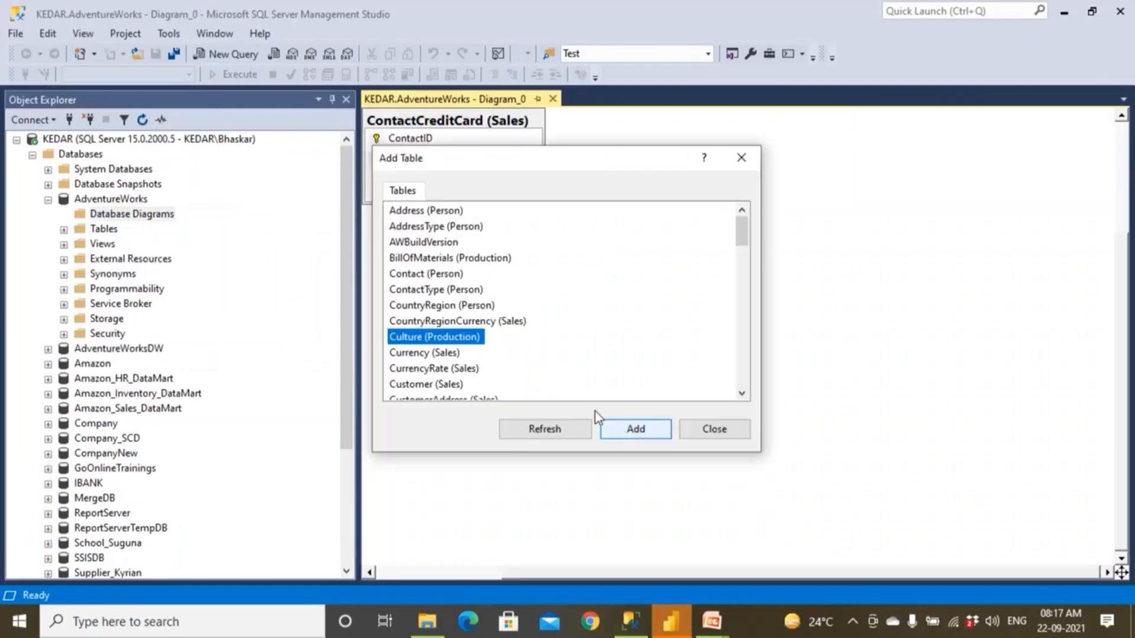
left_click(728, 426)
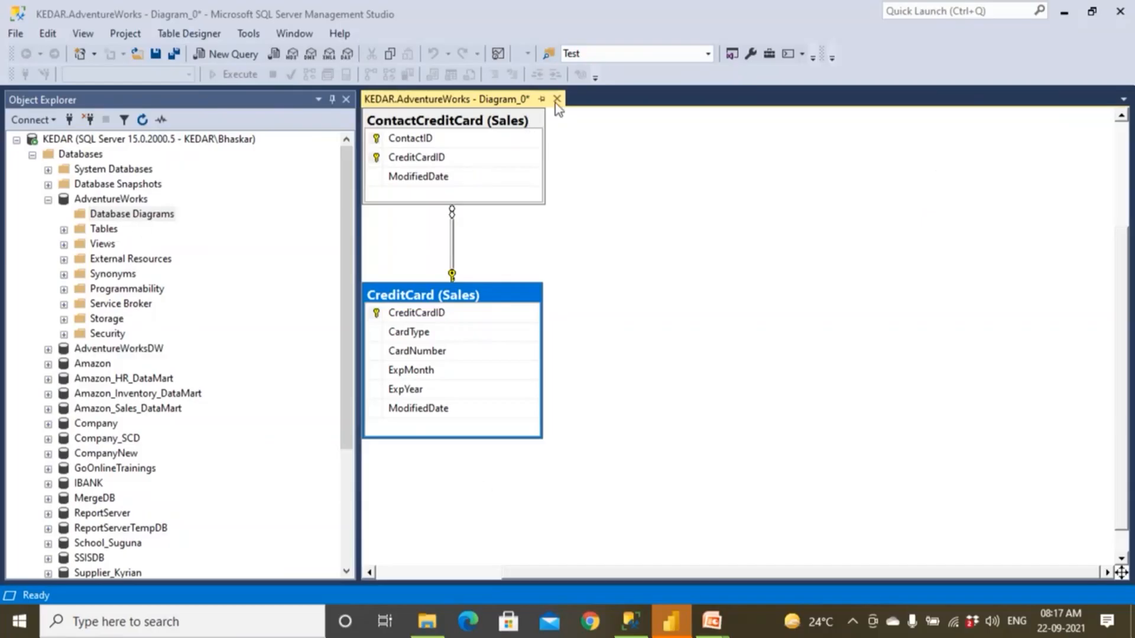
Switch to Chrome and search Bing for "sql server db diagram".
left_click(596, 625)
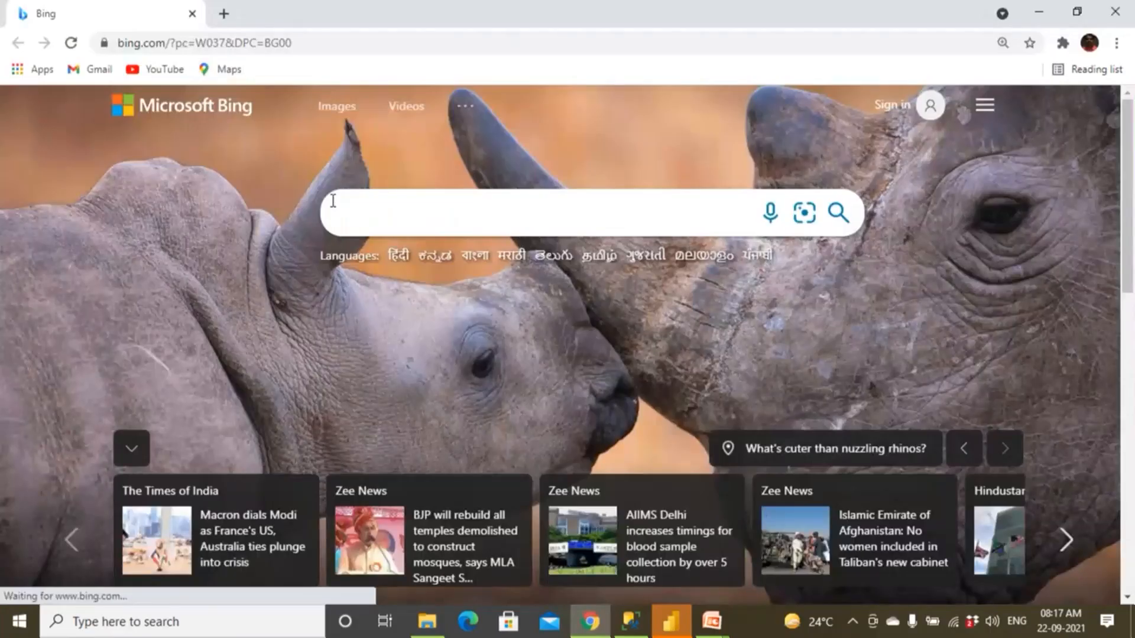
left_click(332, 201)
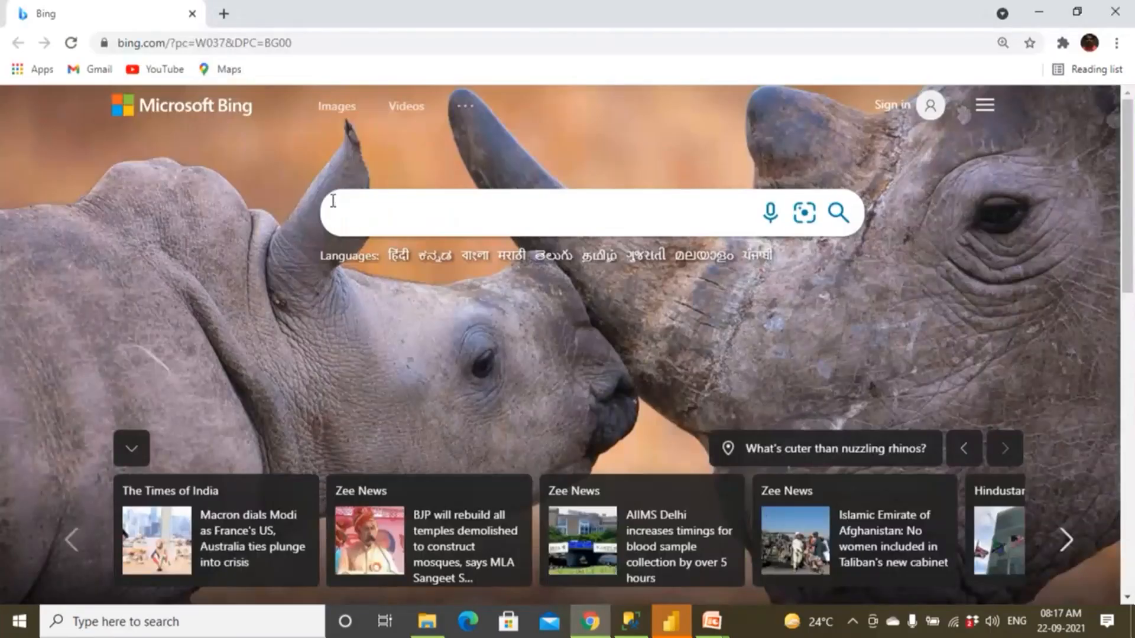
type("SQL S")
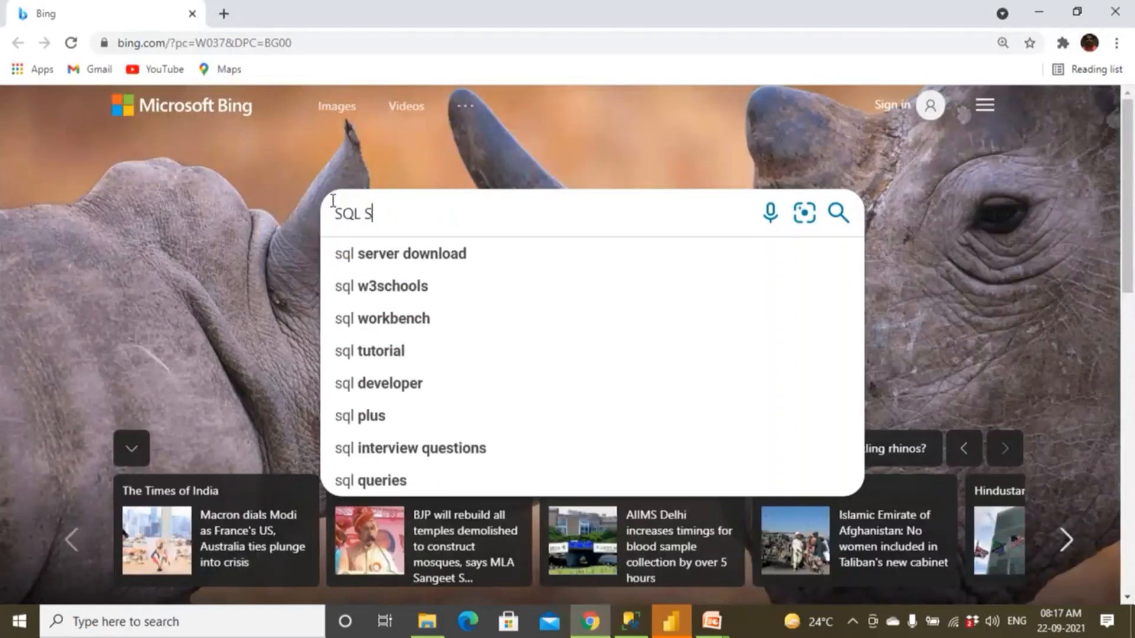
type("erver DB S")
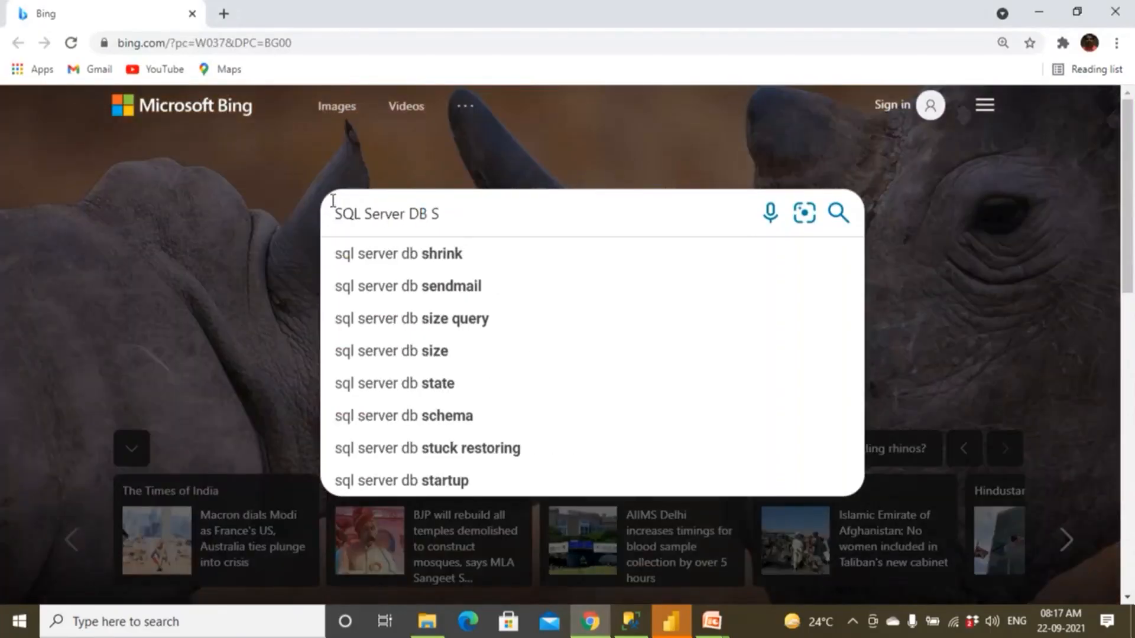
key("BackSpace")
type("di")
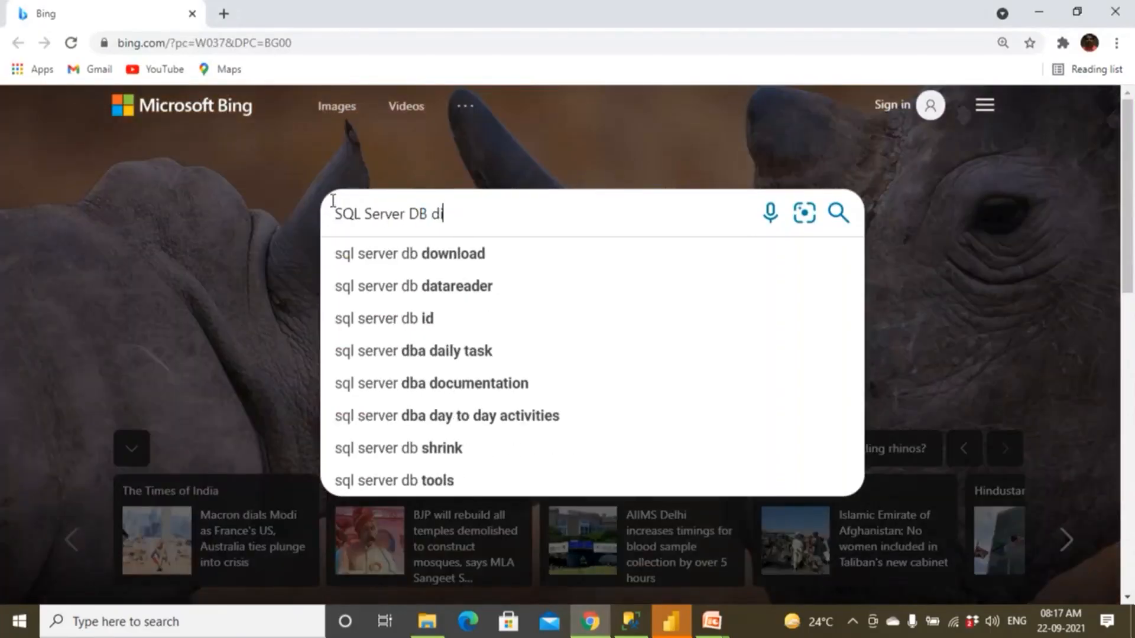
type("agra")
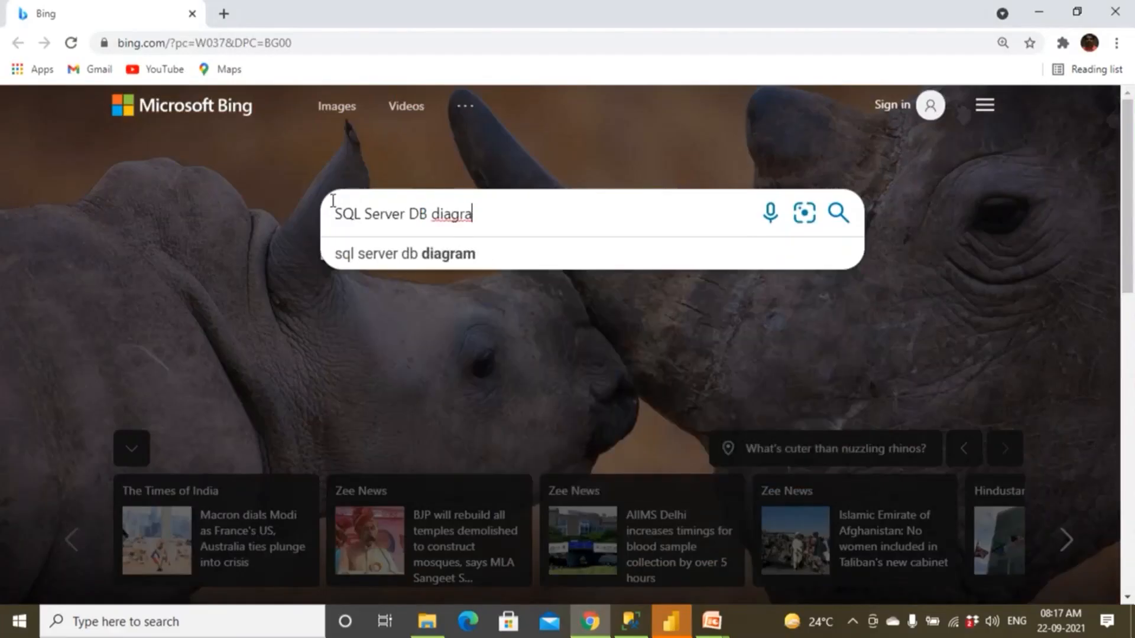
left_click(406, 255)
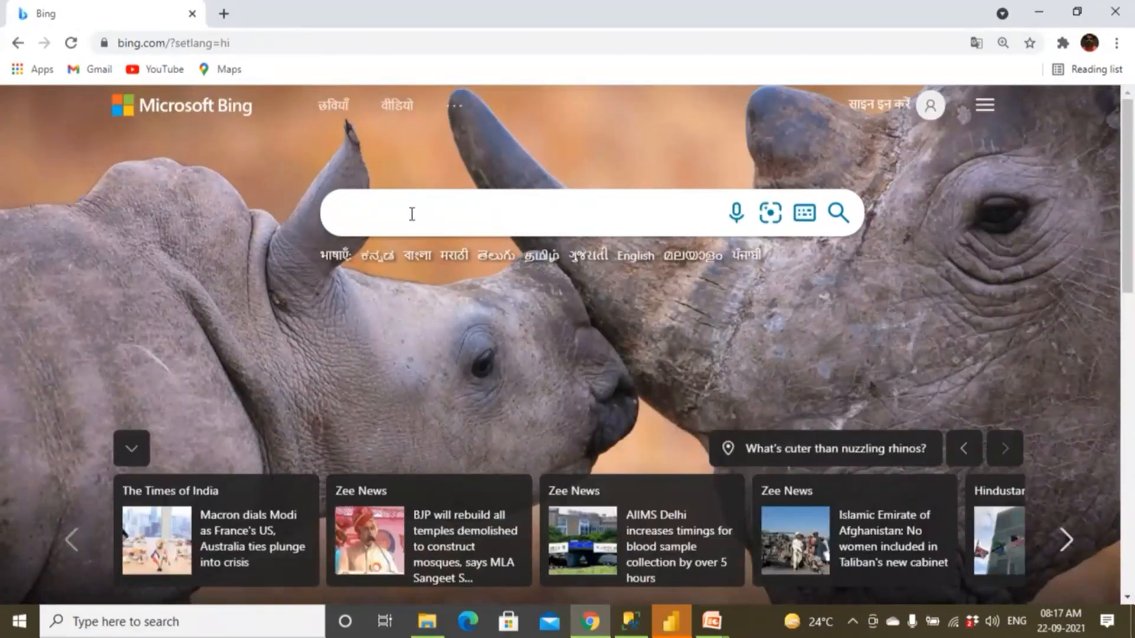
type("sql")
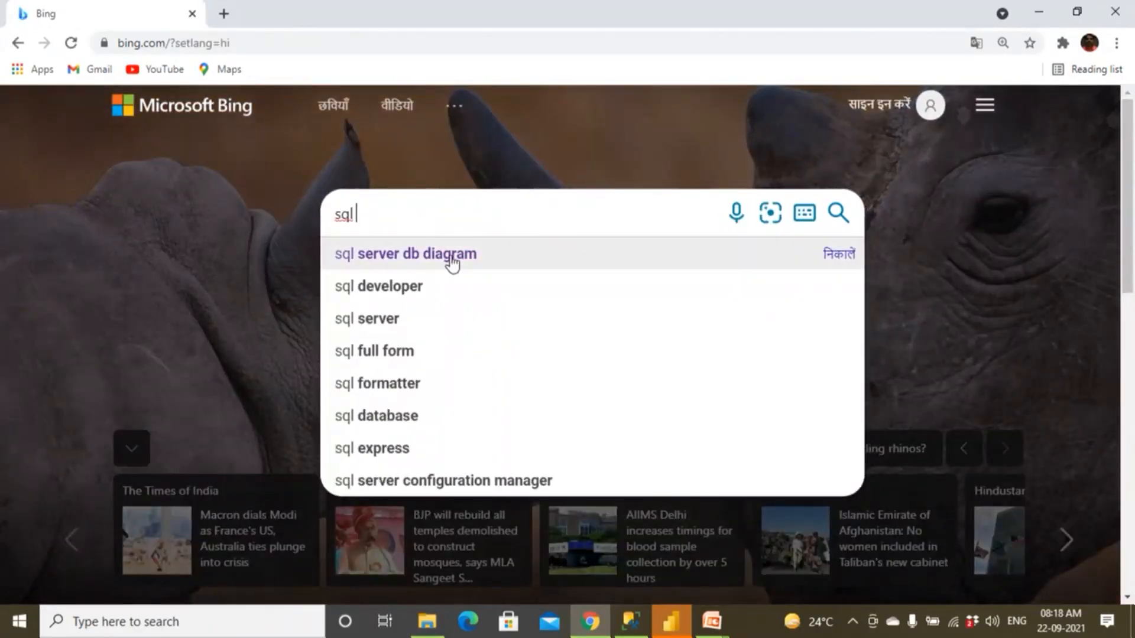
left_click(452, 260)
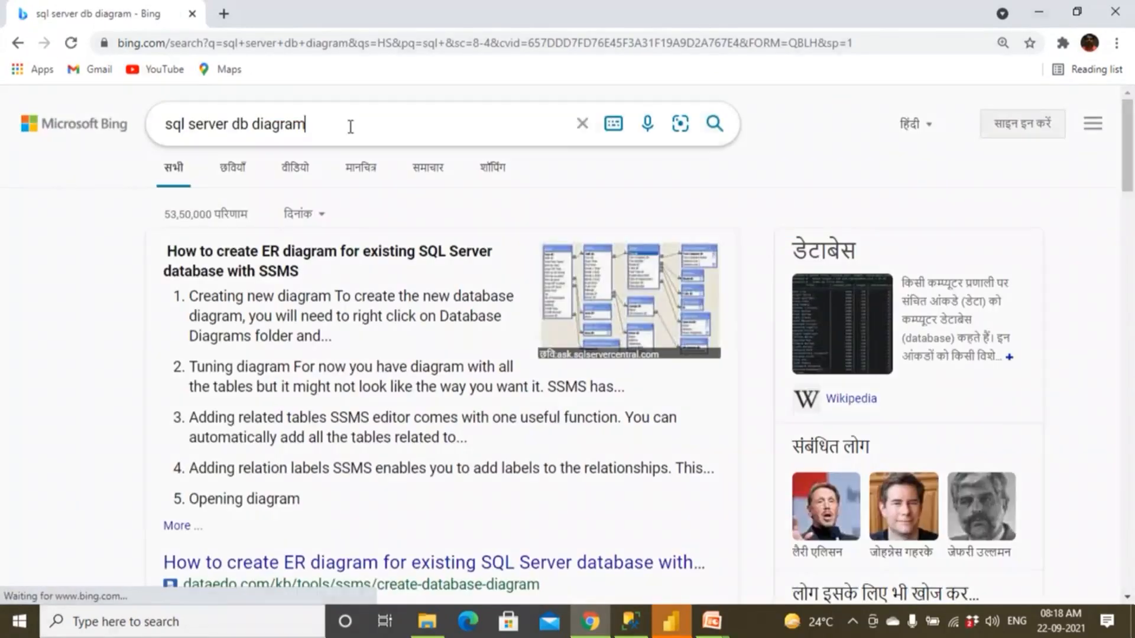
Refine the search to "sql server db diagram cannot be created" and open the Stack Overflow result "Can't Create Database Diagrams".
left_click(350, 125)
type("cannot")
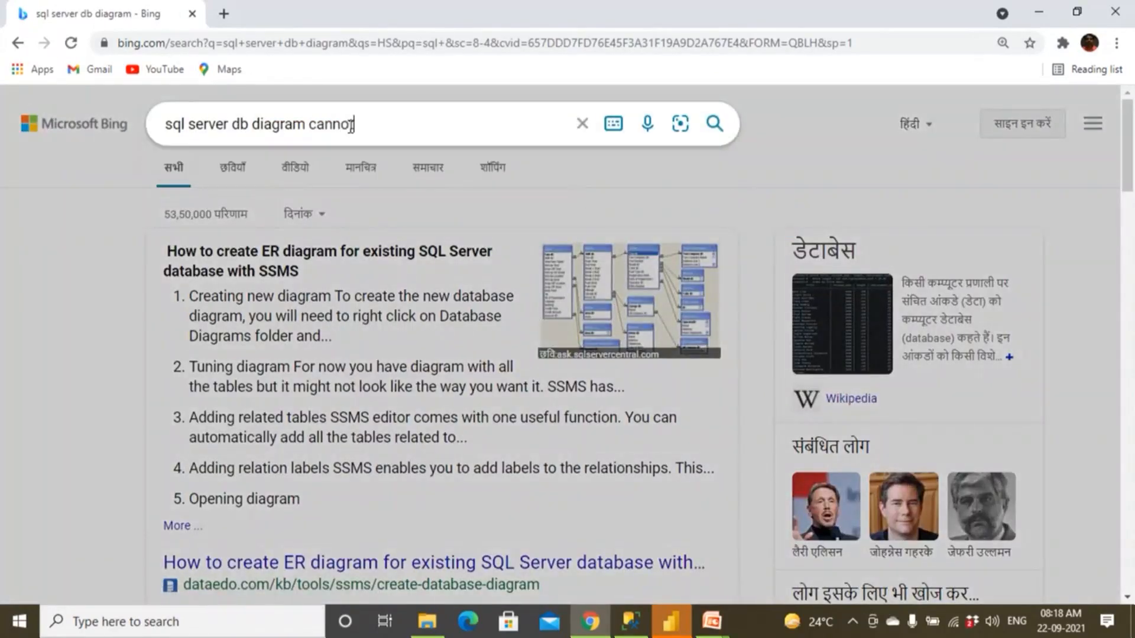
type(" be created")
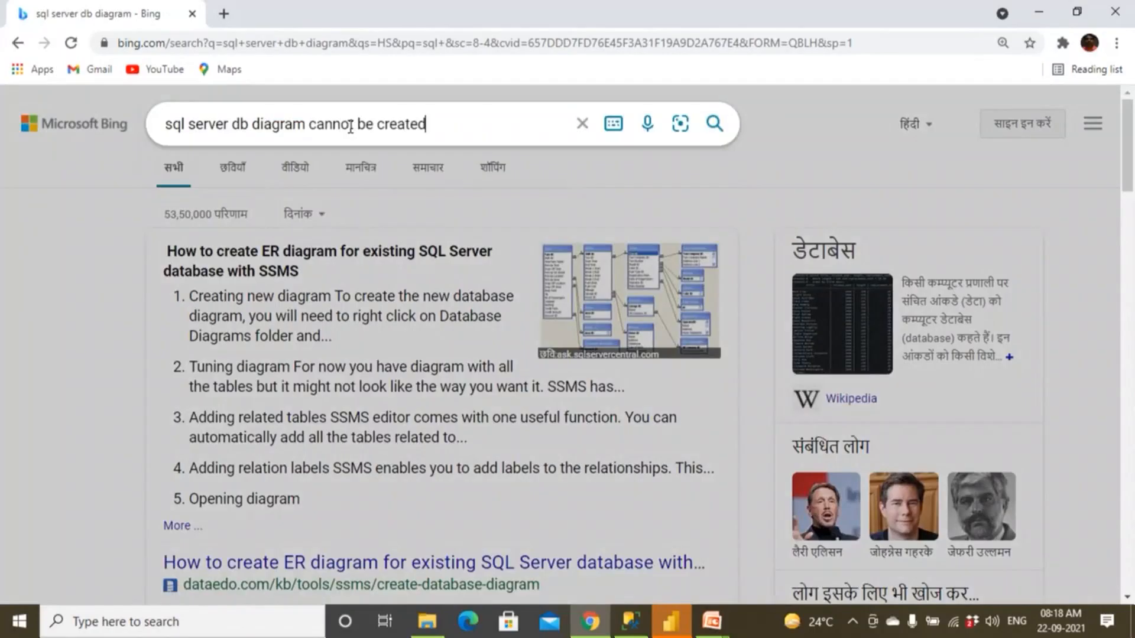
key("Return")
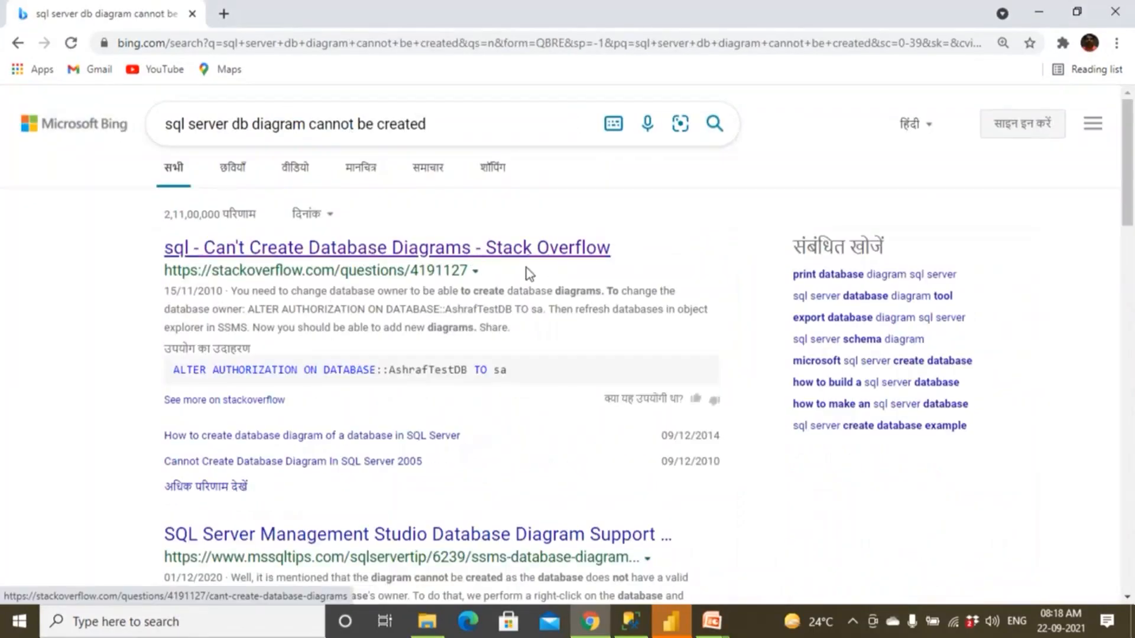
left_click(477, 250)
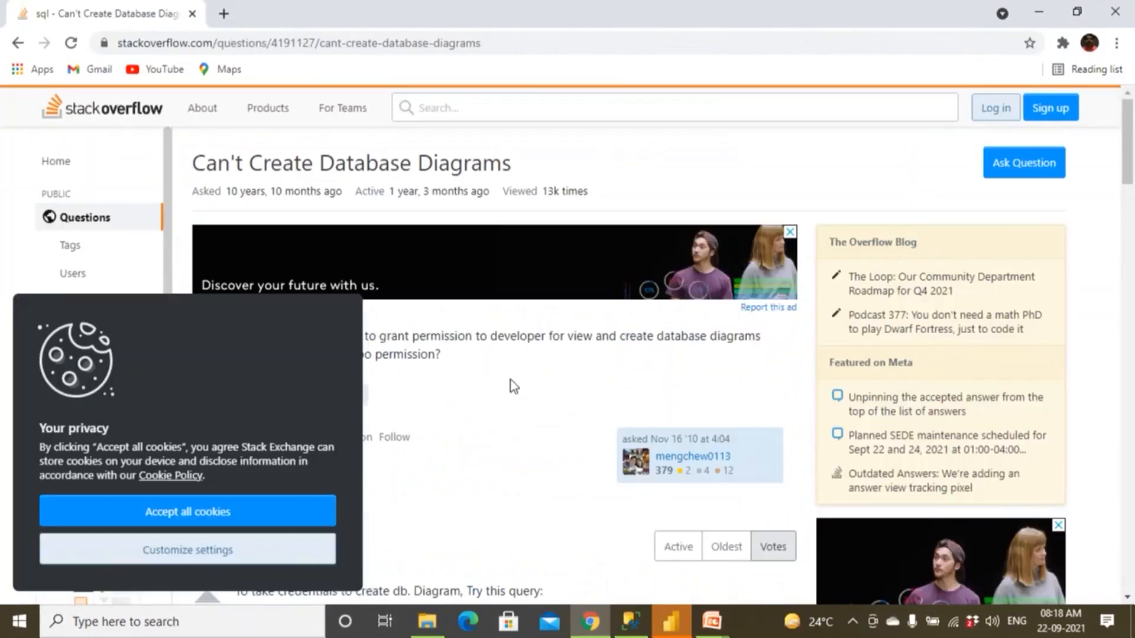
Read the question about diagram permissions and the top answer's sp_changedbowner query.
scroll(512, 378, "down", 1)
left_click_drag(341, 254, 583, 255)
left_click_drag(311, 253, 600, 264)
scroll(602, 265, "up", 1)
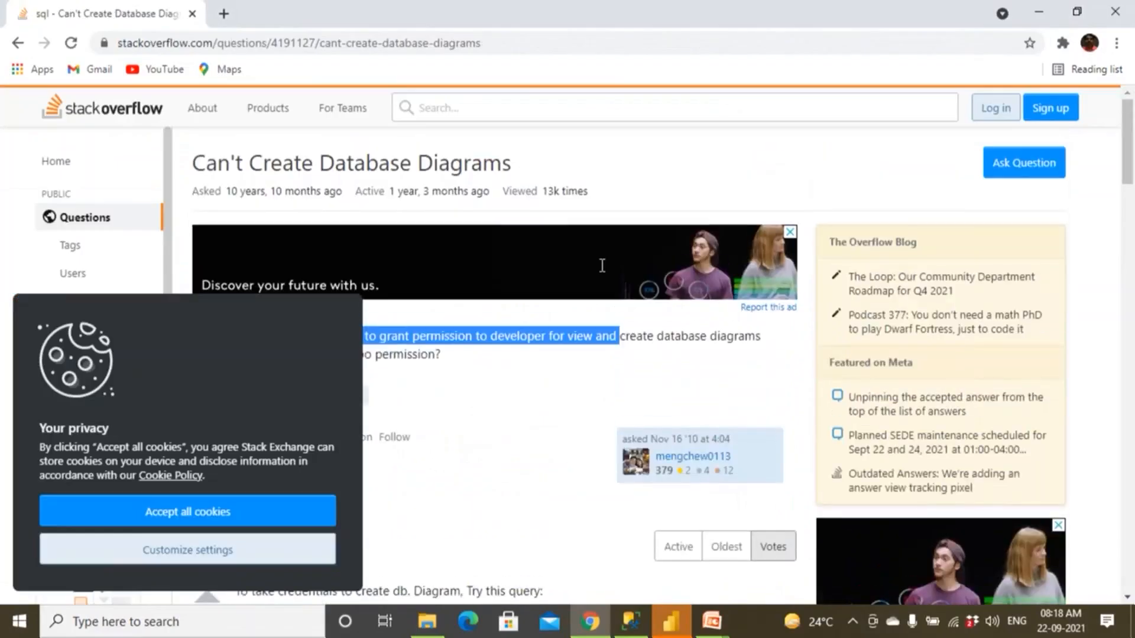
scroll(467, 285, "down", 2)
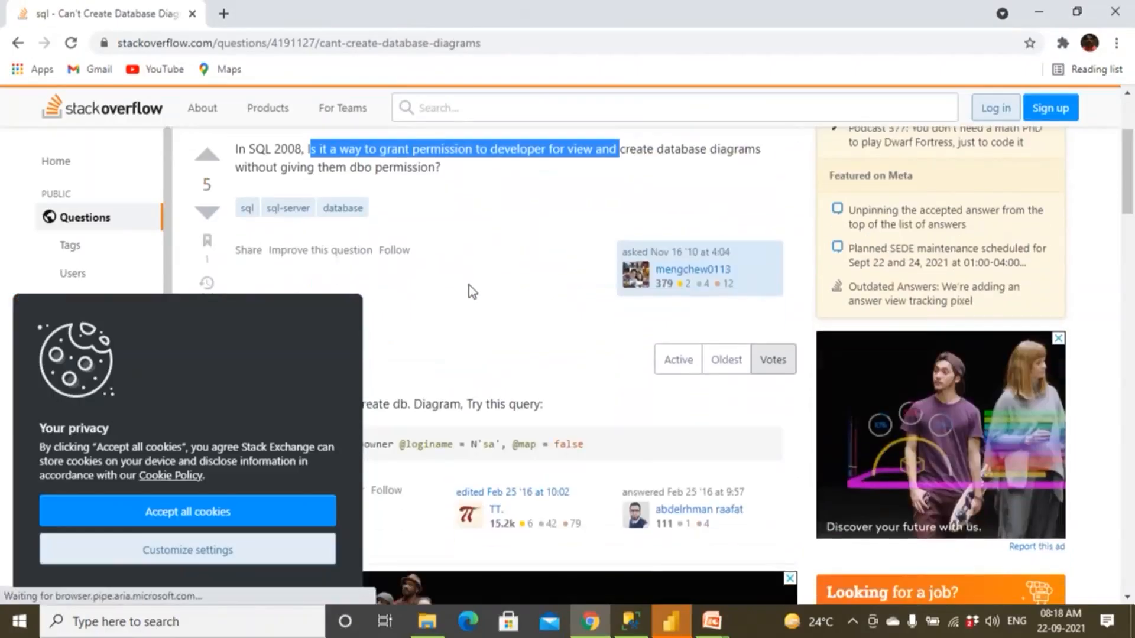
scroll(470, 285, "down", 5)
scroll(471, 291, "up", 1)
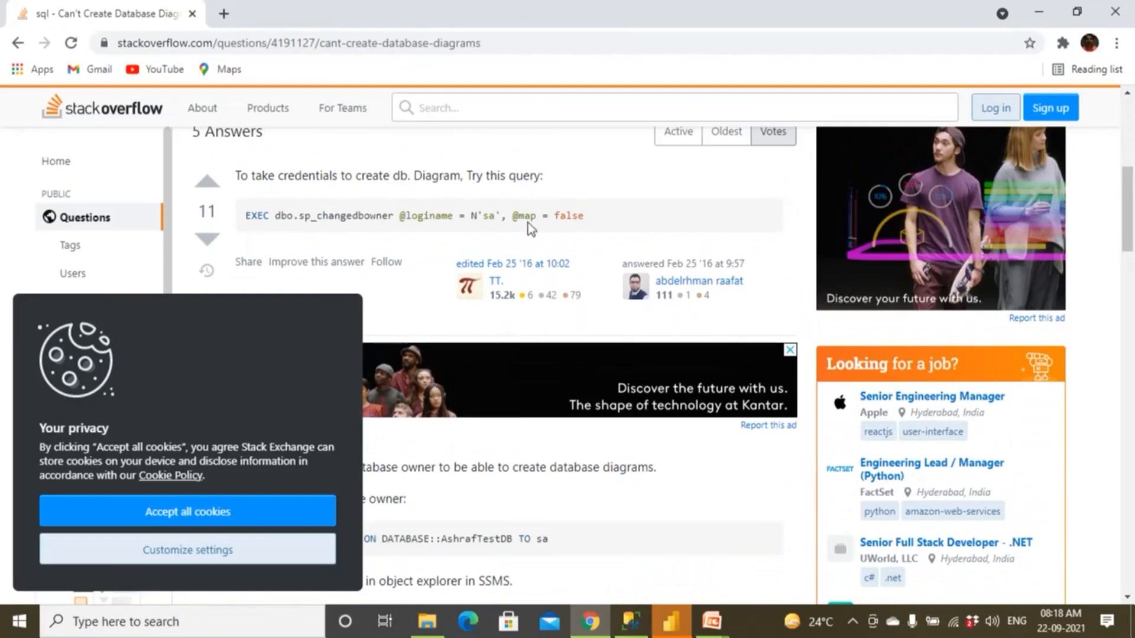
Examine the answer with the ALTER AUTHORIZATION ON DATABASE statement for changing the database owner, highlighting the statement.
scroll(444, 238, "down", 5)
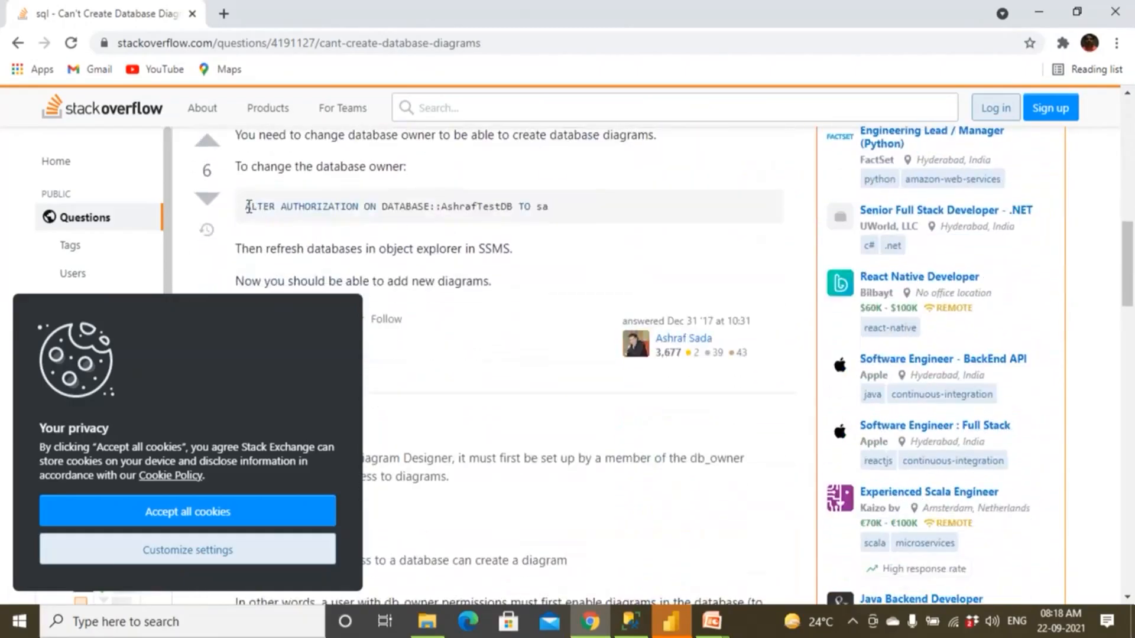
left_click_drag(248, 207, 558, 212)
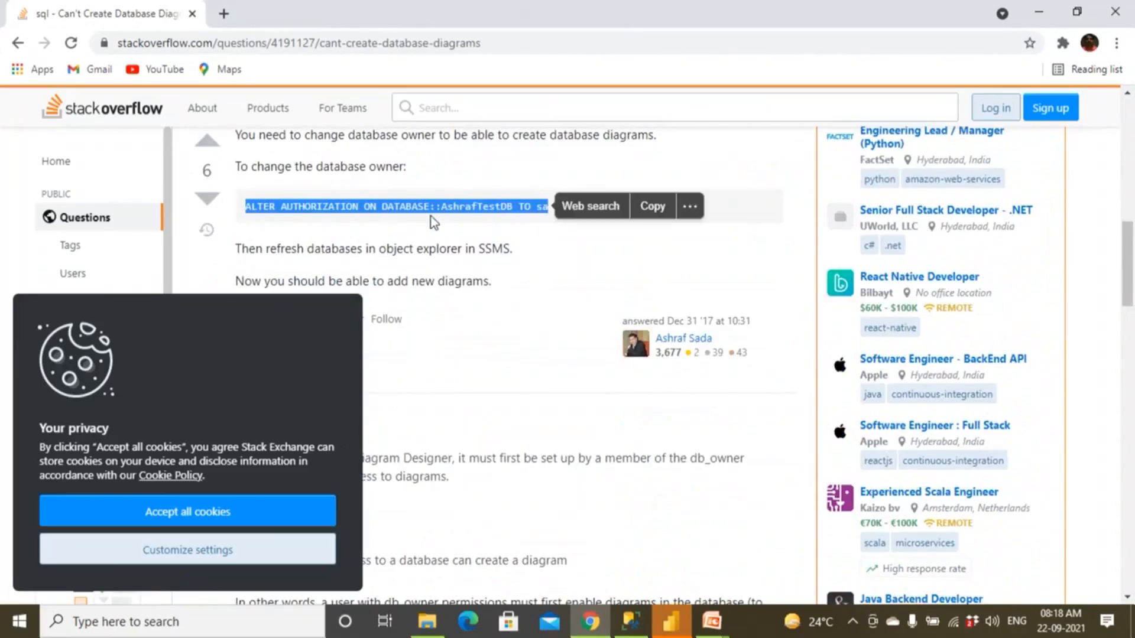
scroll(381, 258, "down", 7)
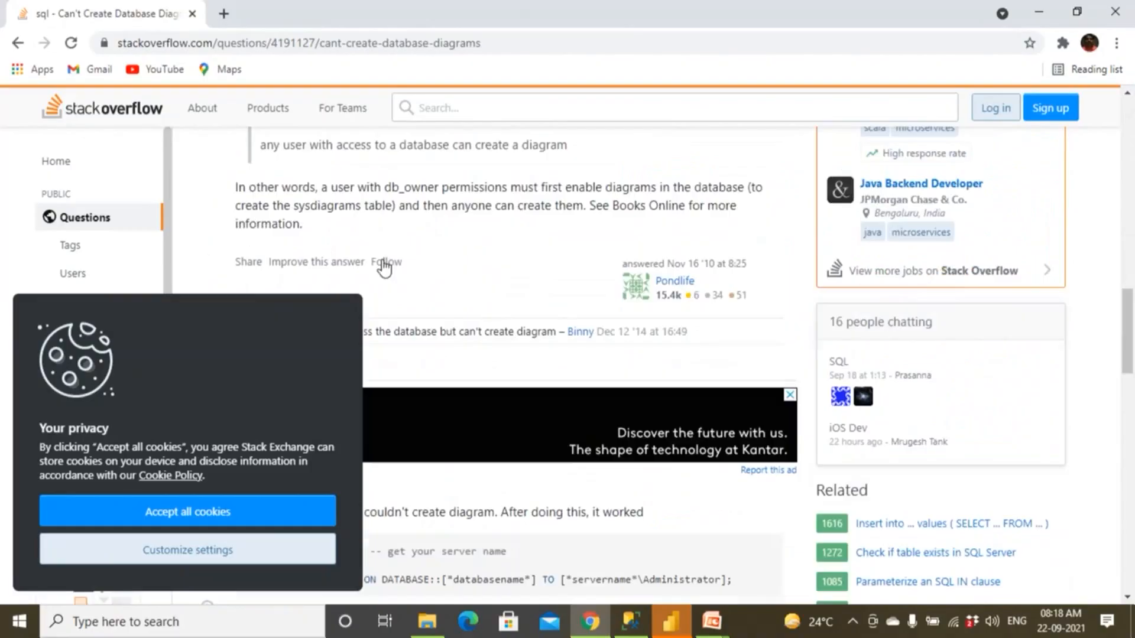
Copy the ALTER AUTHORIZATION ON DATABASE statement from the Stack Overflow answer.
scroll(382, 261, "up", 8)
scroll(382, 261, "down", 1)
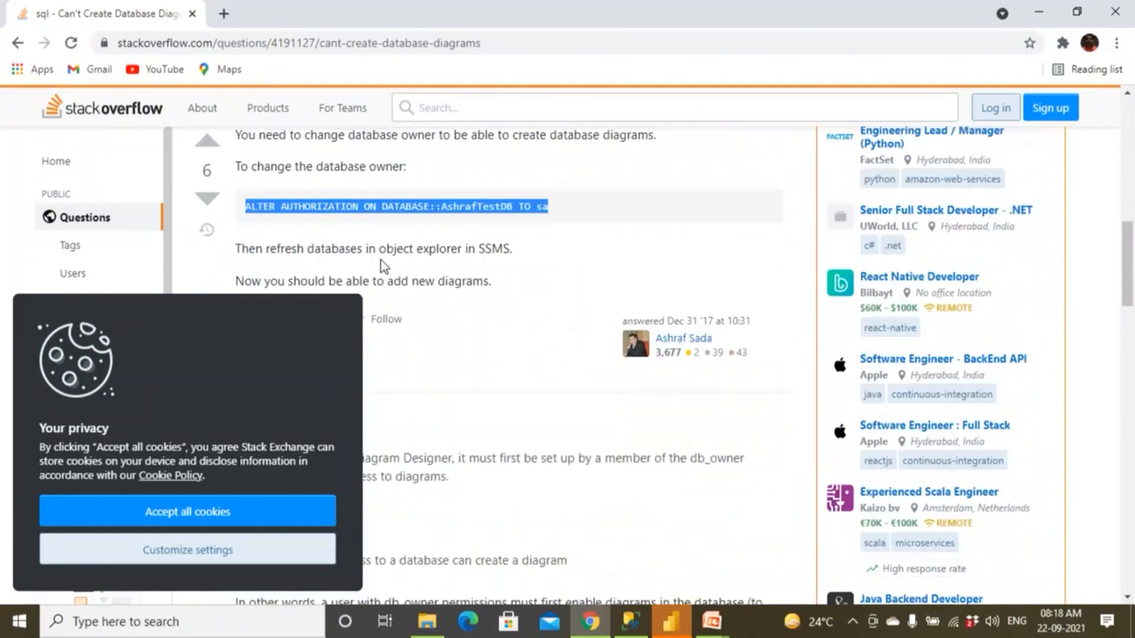
right_click(311, 206)
left_click(328, 219)
right_click(348, 207)
left_click(372, 223)
Switch to SQL Server Management Studio and close the AdventureWorks diagram without saving it.
left_click(631, 621)
left_click(557, 100)
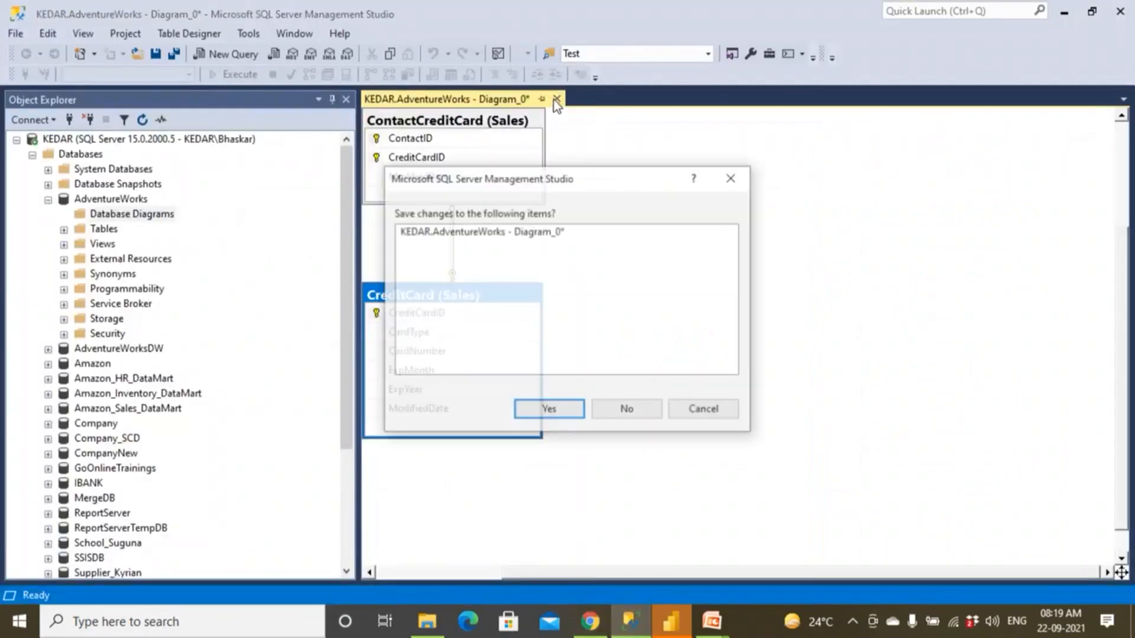
left_click(626, 408)
Paste the copied statement into a new query and delete the sample database name AshrafTestDB from it.
left_click(232, 54)
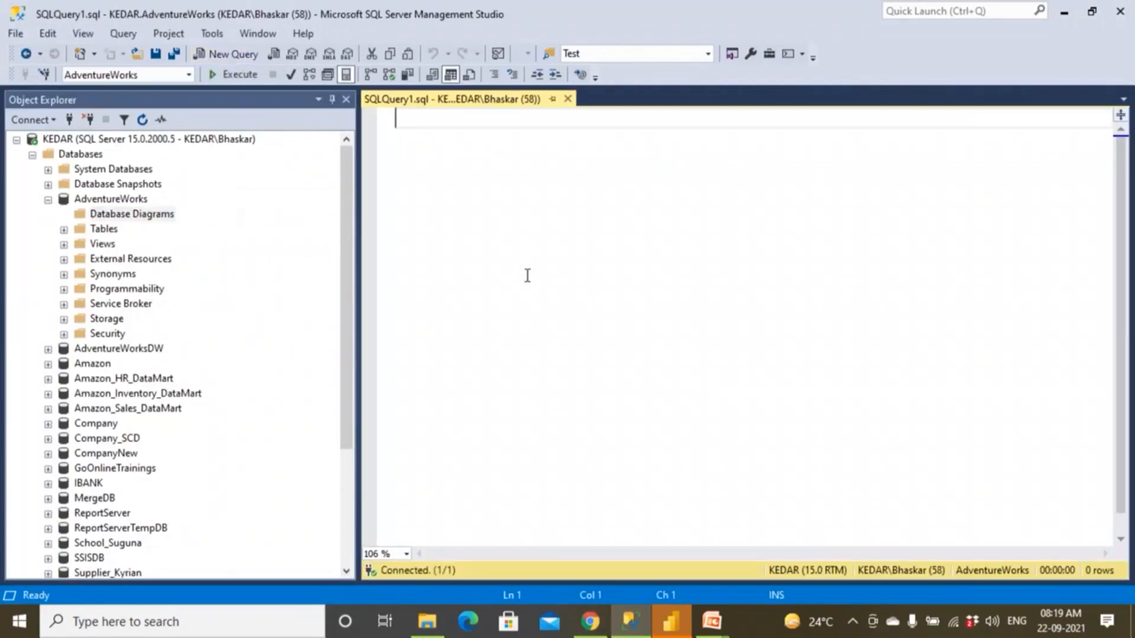
key("ctrl+v")
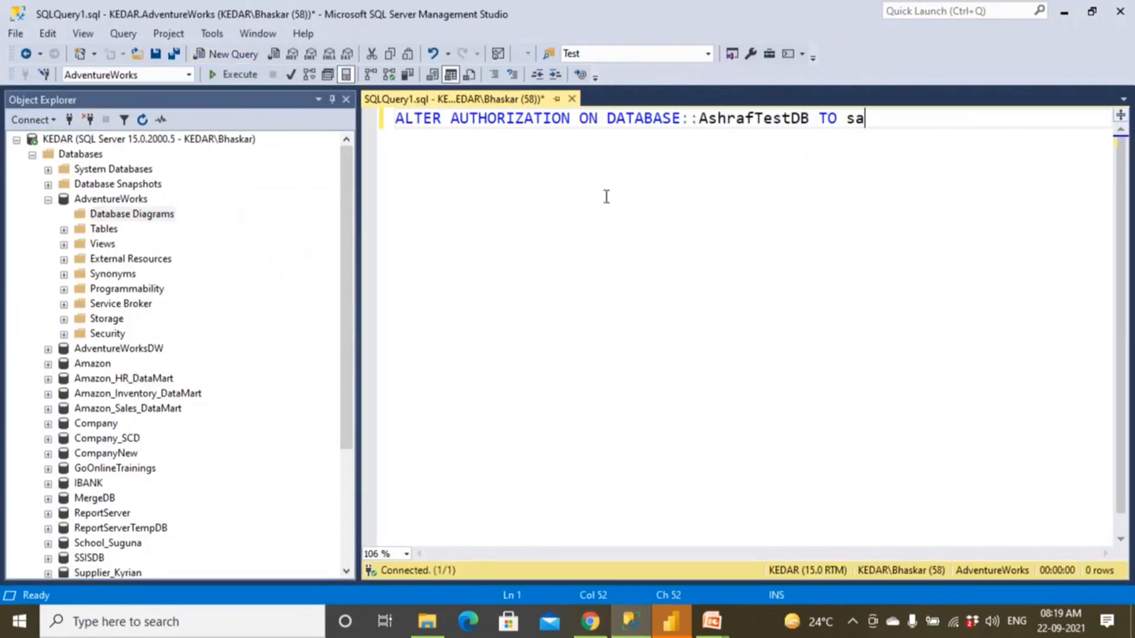
double_click(714, 129)
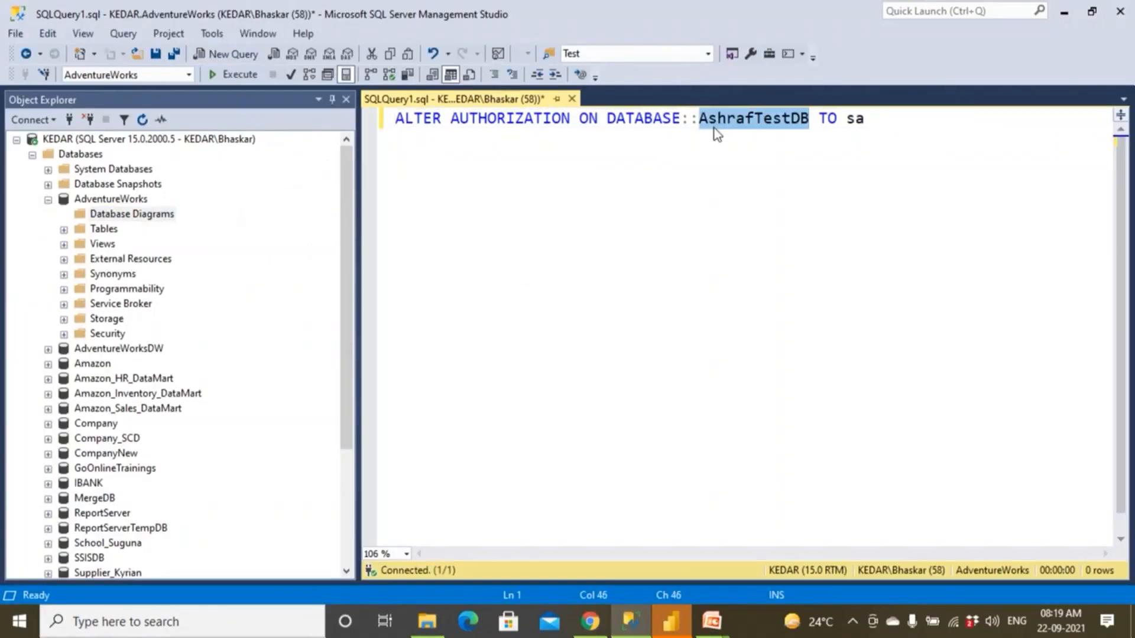
key("Delete")
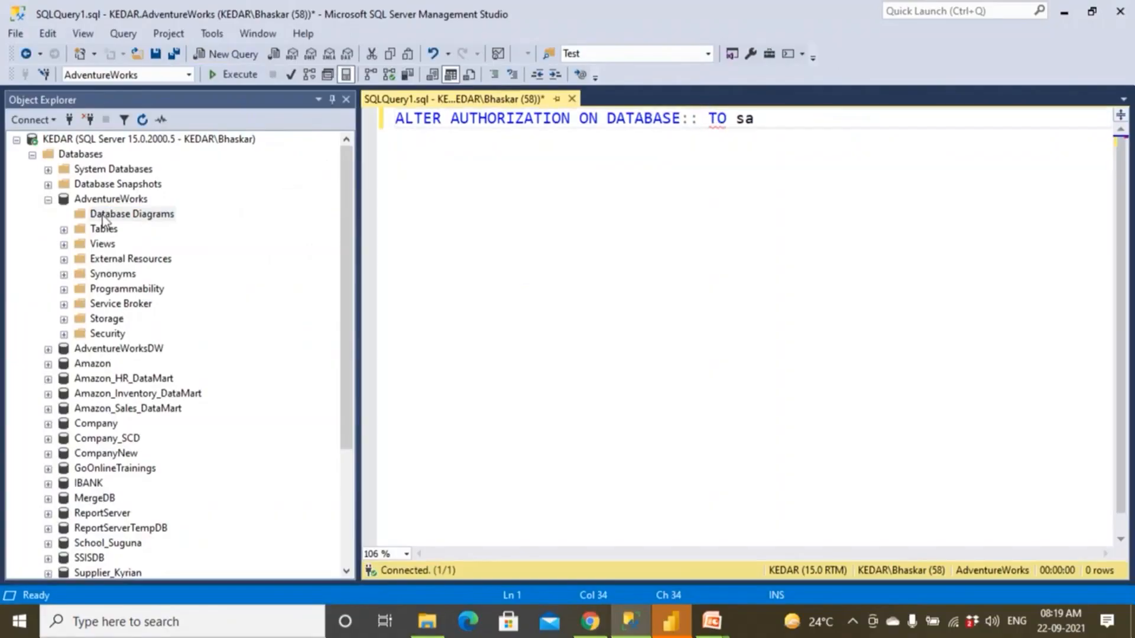
Collapse AdventureWorks and try to create a database diagram in the Amazon database.
left_click(147, 201)
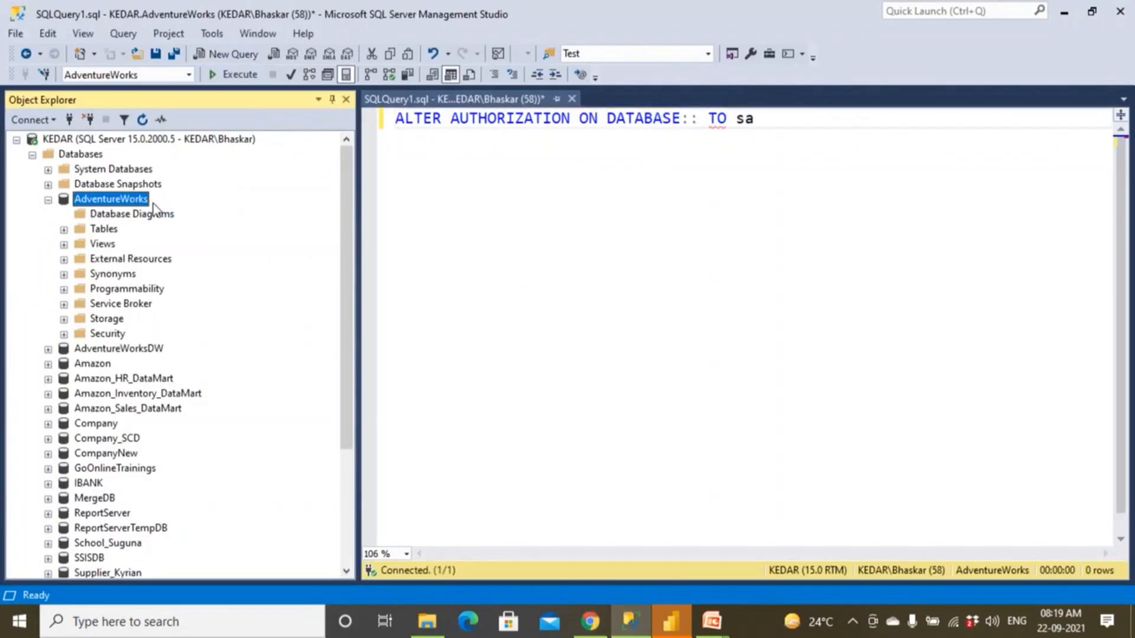
left_click(48, 200)
double_click(92, 230)
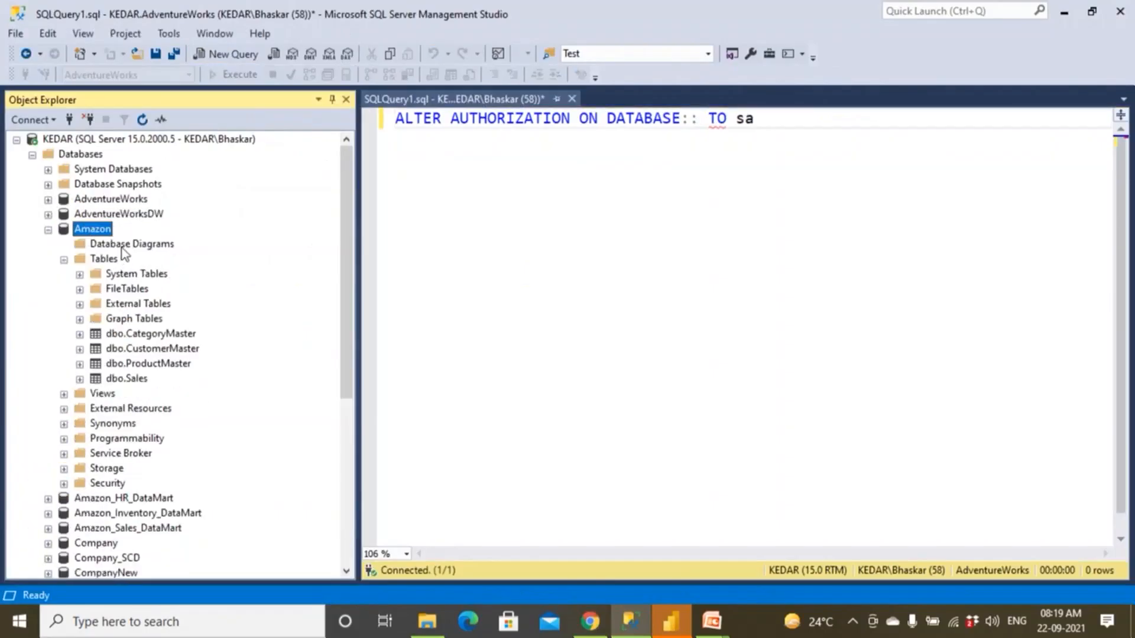
right_click(126, 245)
left_click(141, 257)
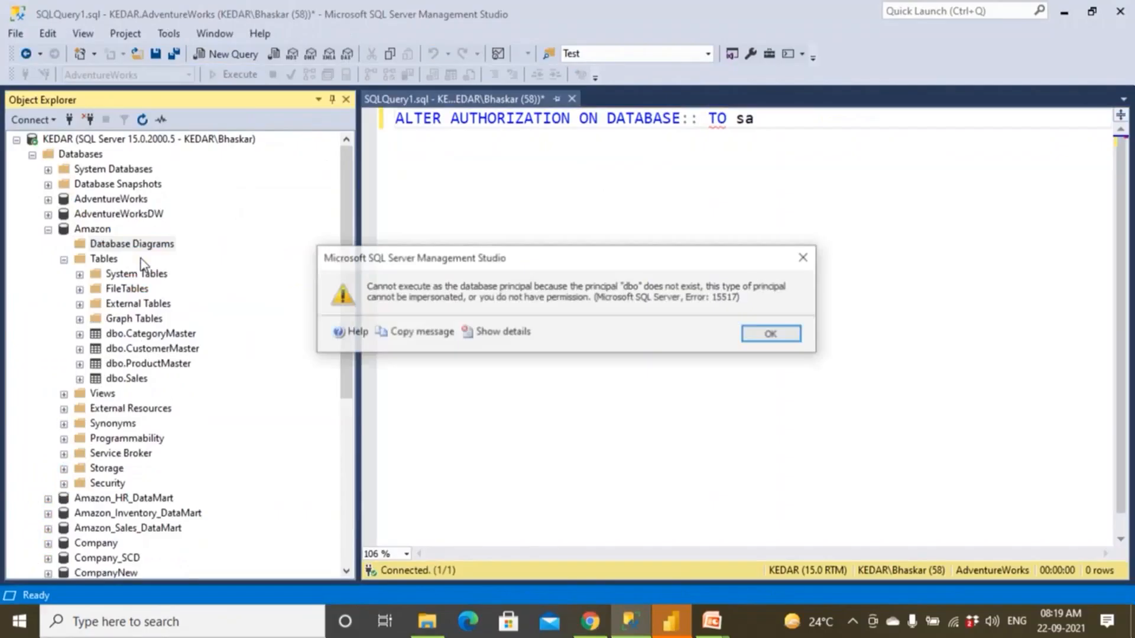
left_click(773, 334)
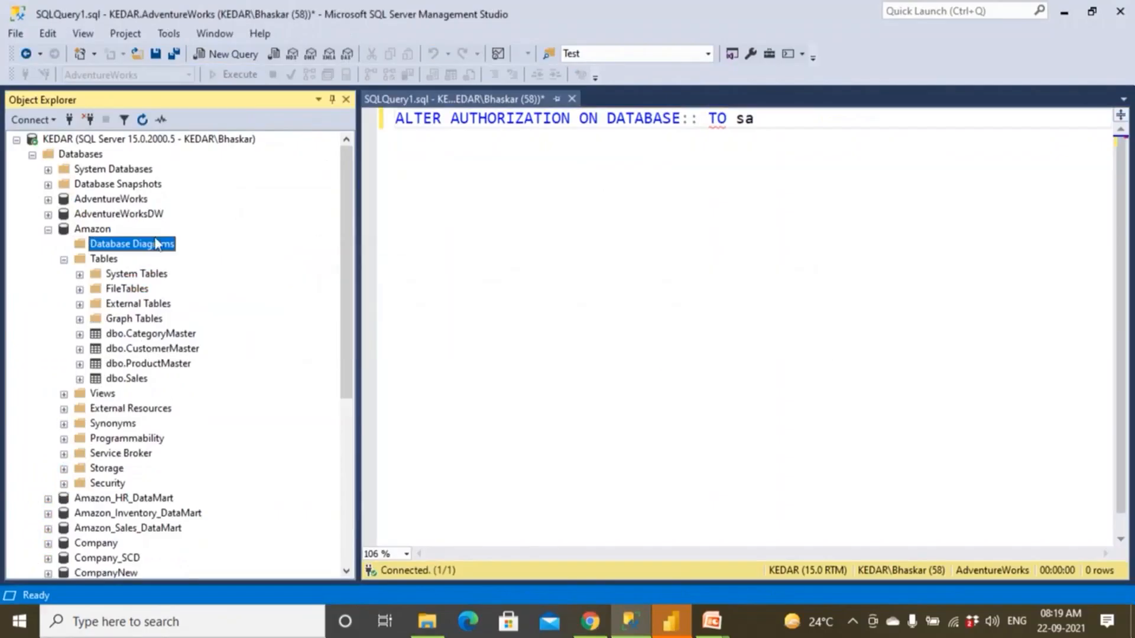
Insert [Amazon] as the database name after DATABASE:: and remove the sa login from the end of the statement.
left_click(104, 230)
left_click(699, 120)
left_click_drag(692, 160, 693, 158)
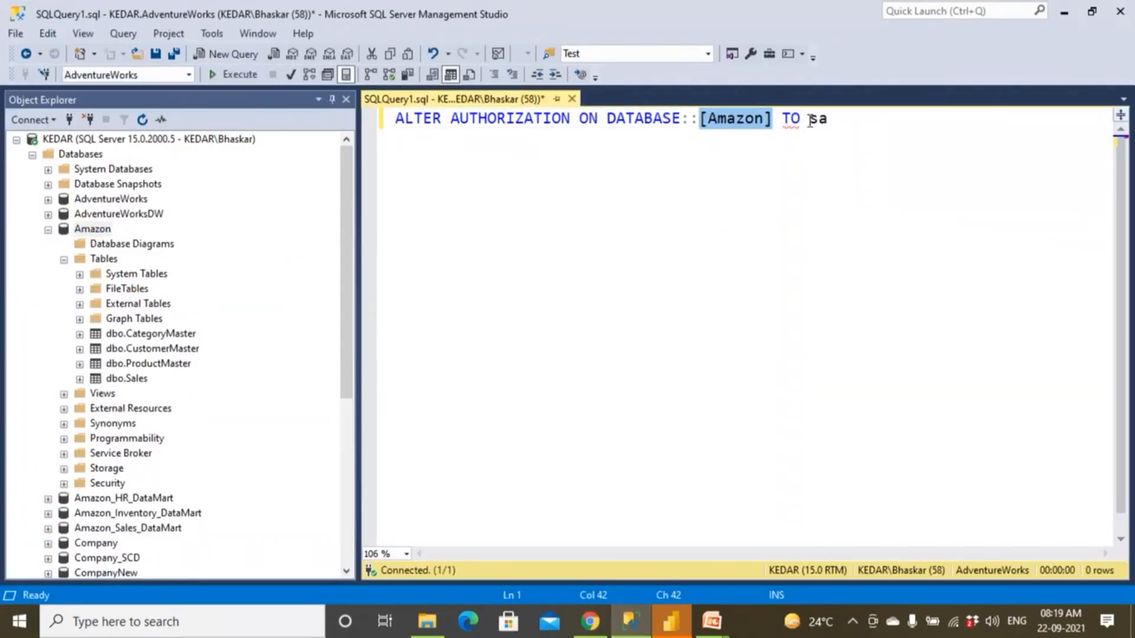
double_click(844, 118)
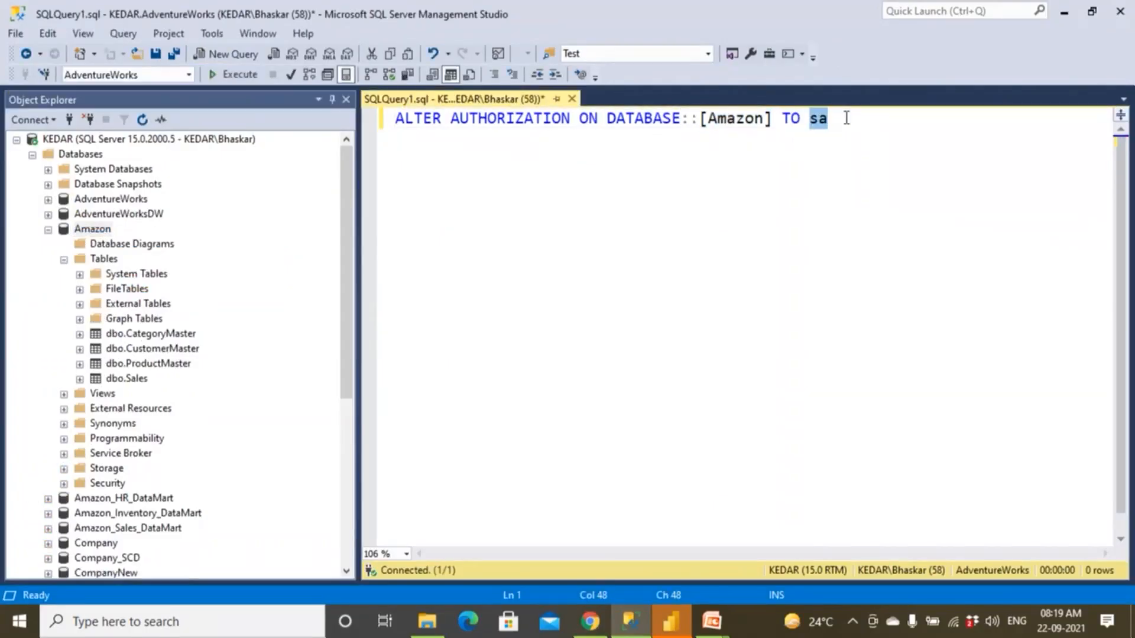
key("BackSpace")
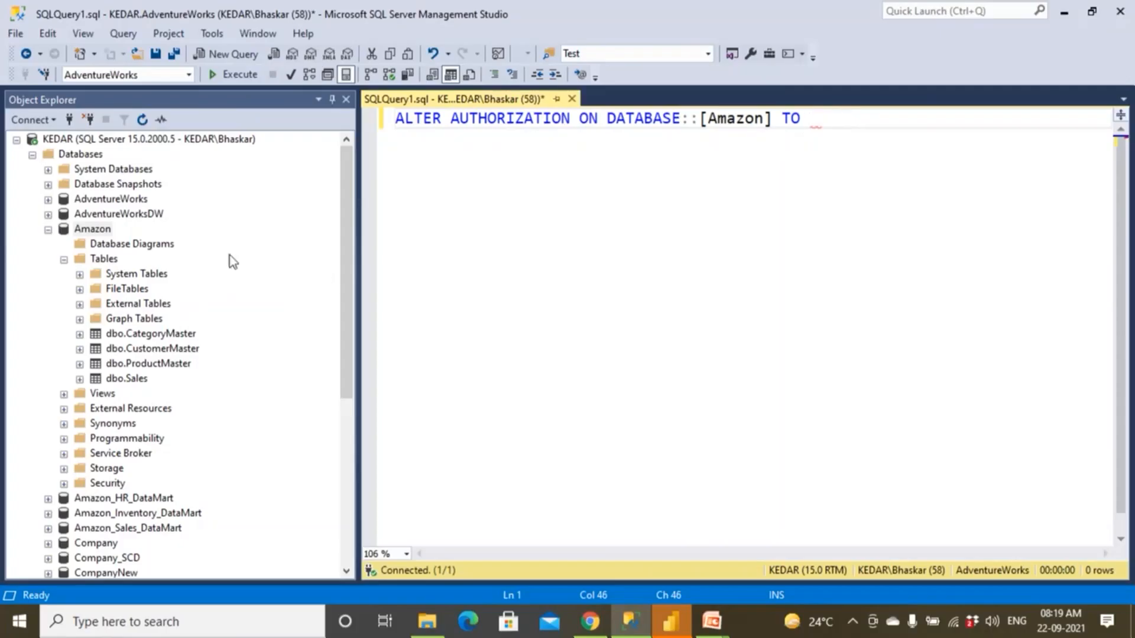
Look for the available logins among the server folders and in the Amazon database's Security folder.
left_click(48, 230)
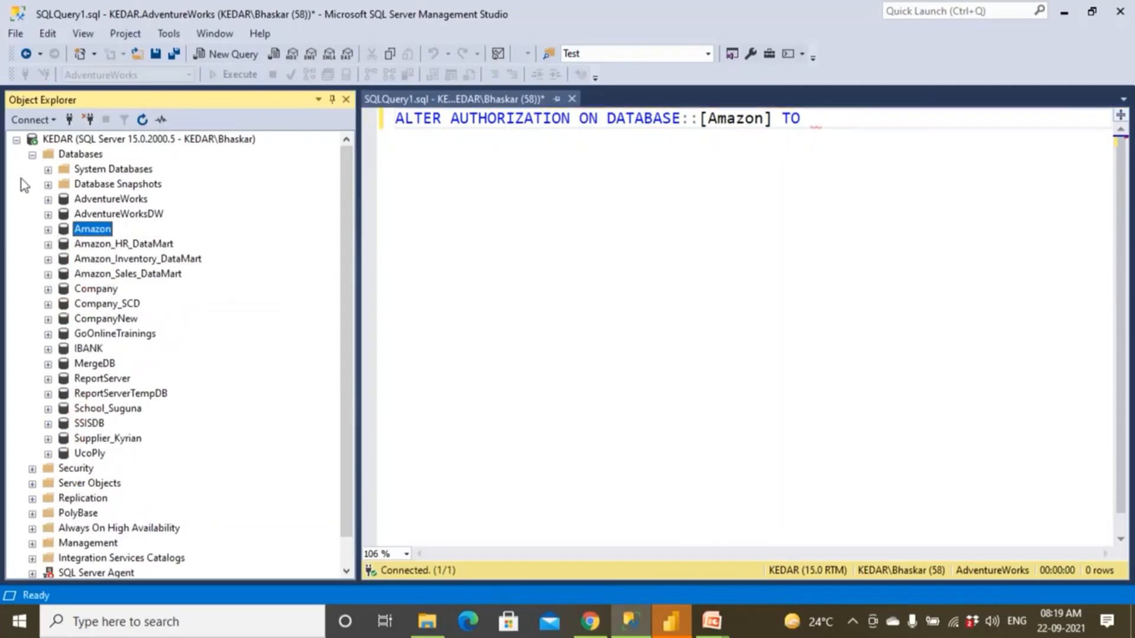
left_click(32, 155)
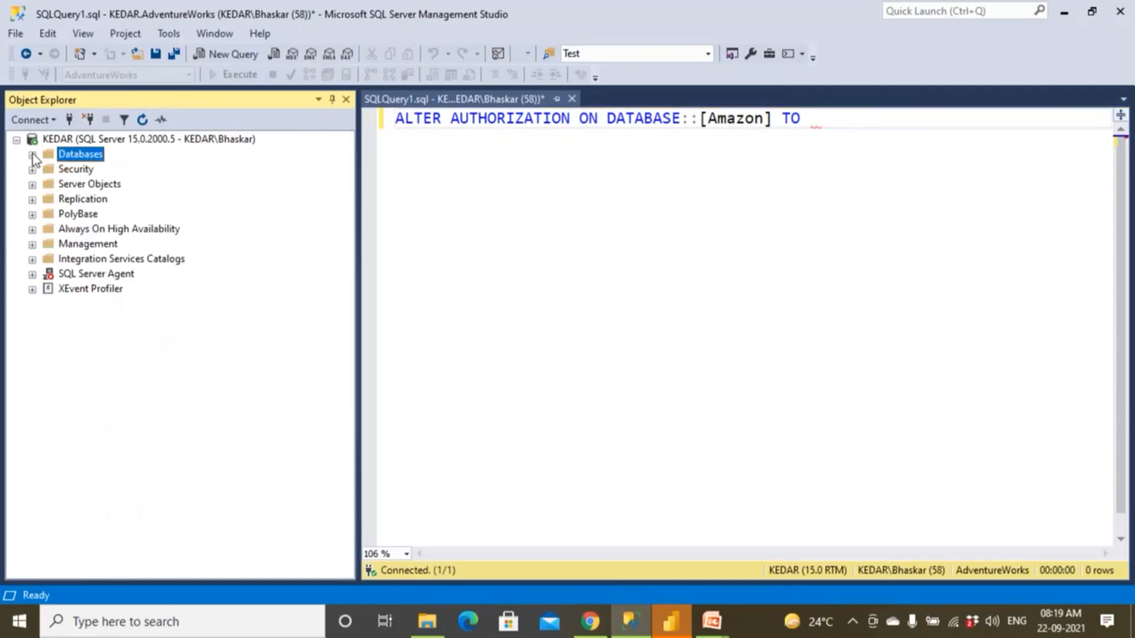
left_click(83, 170)
left_click(83, 156)
left_click(87, 171)
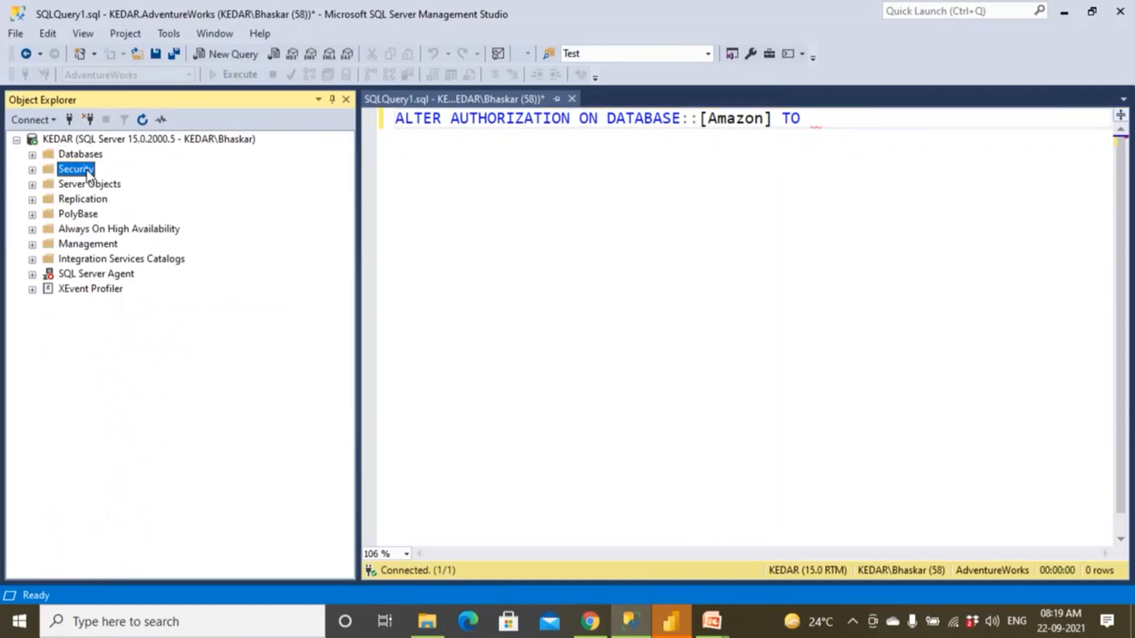
left_click(33, 155)
left_click(48, 289)
left_click(49, 289)
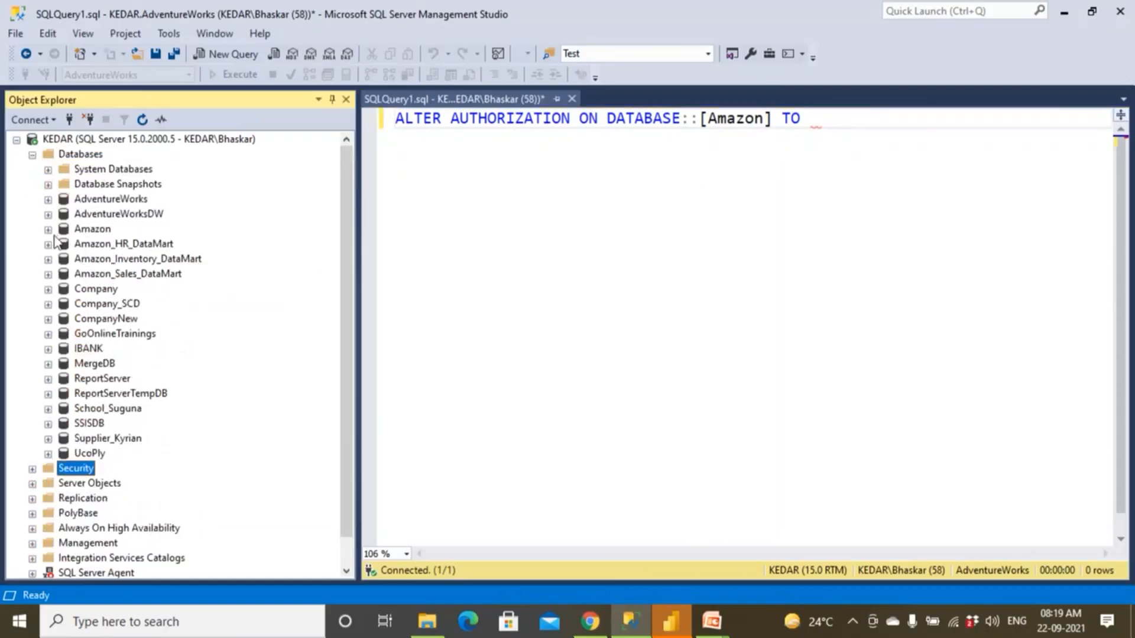
left_click(49, 230)
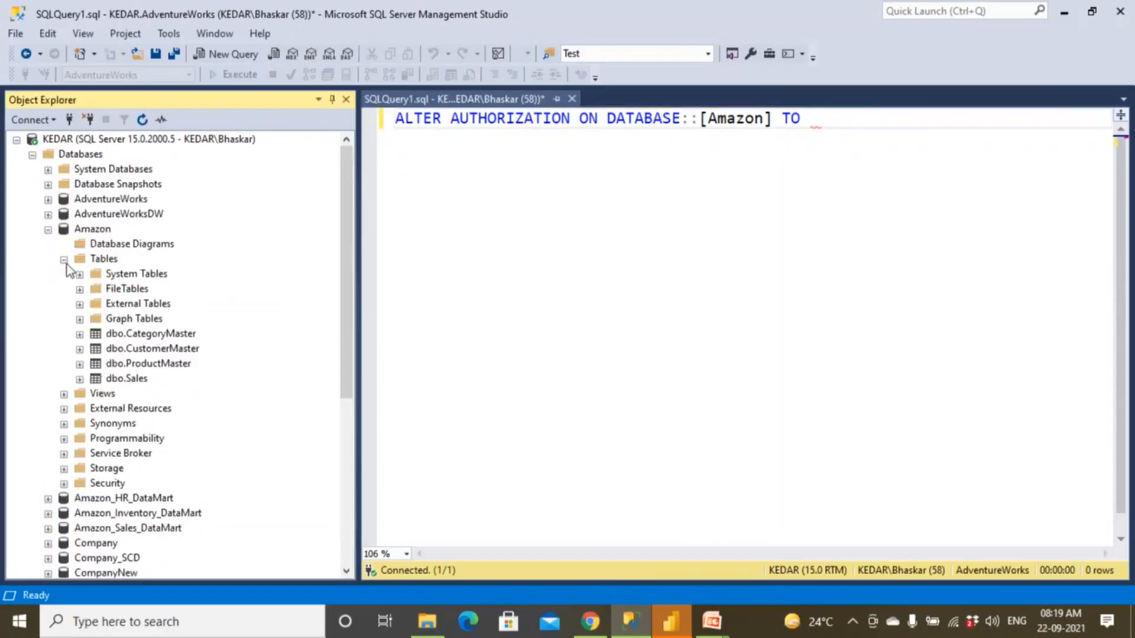
left_click(64, 260)
double_click(105, 364)
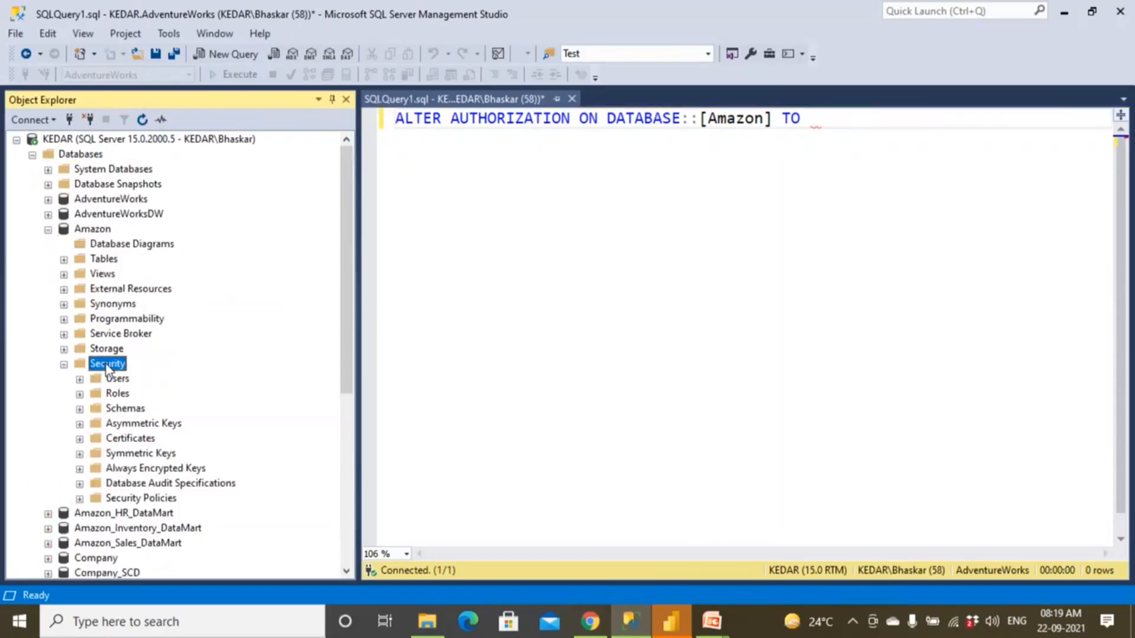
left_click(48, 230)
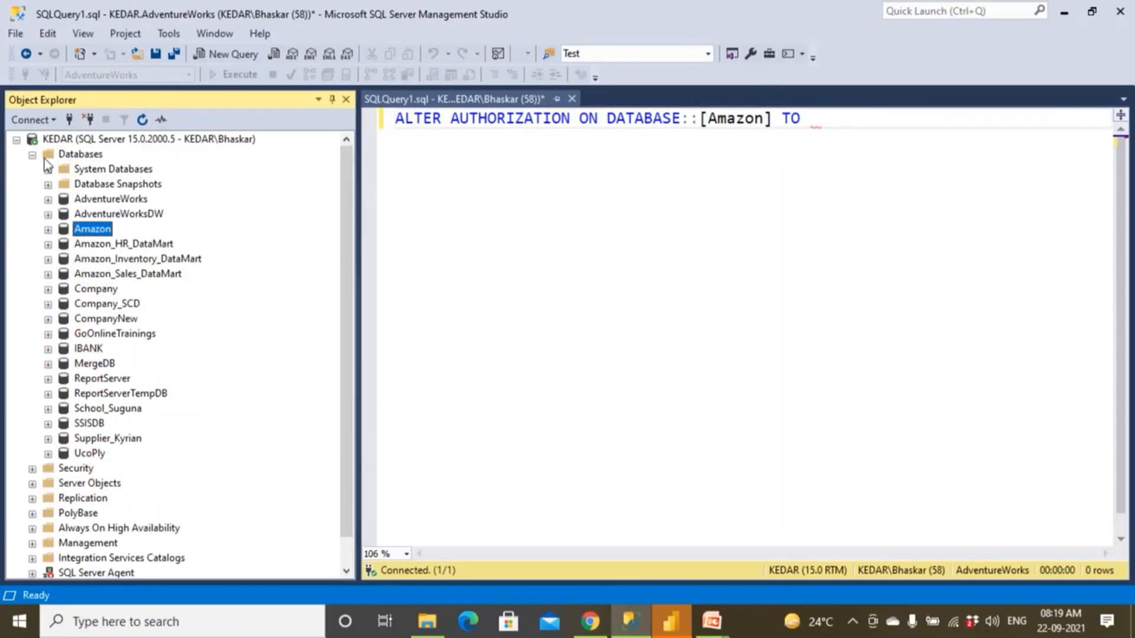
Expand the server-level Security and Logins folders and insert the current connection's login after TO in the statement.
left_click(32, 155)
double_click(69, 171)
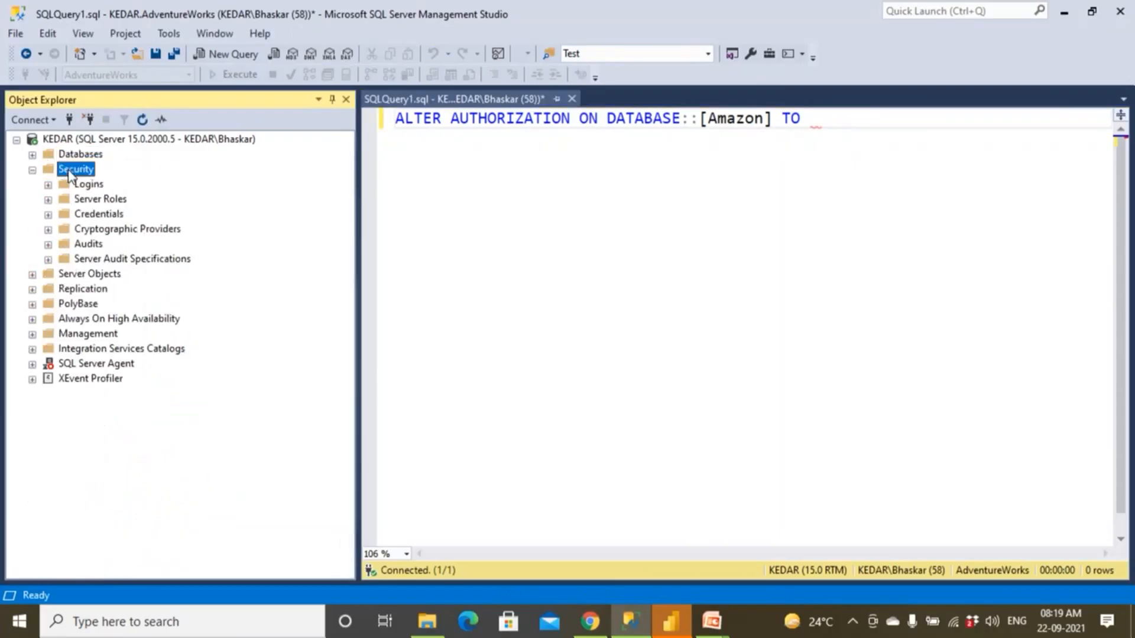
double_click(91, 188)
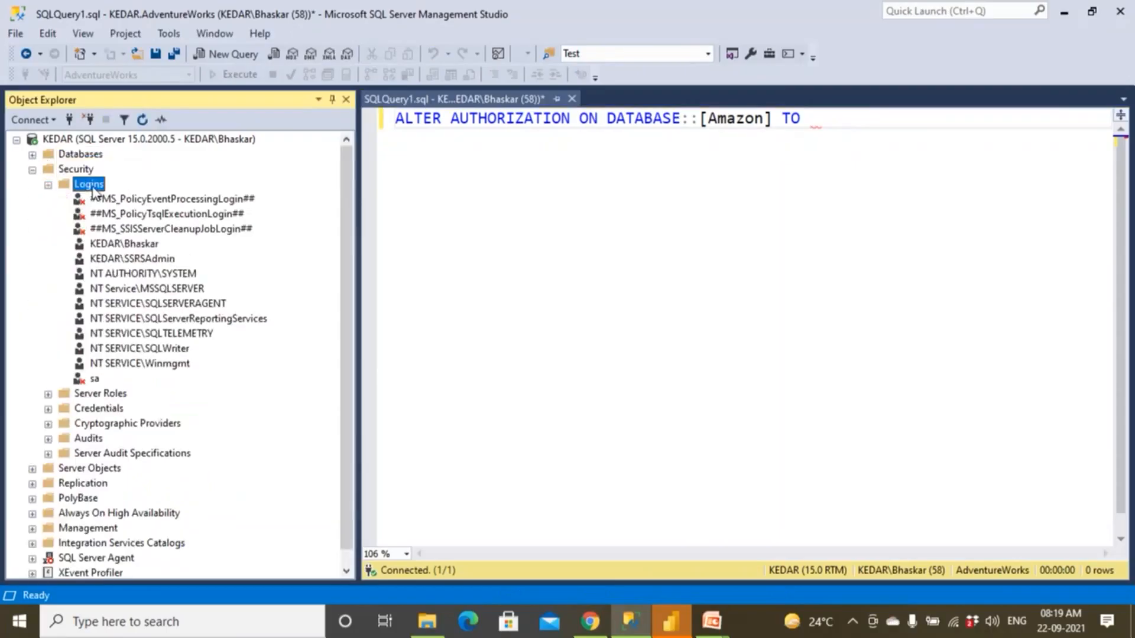
left_click(147, 246)
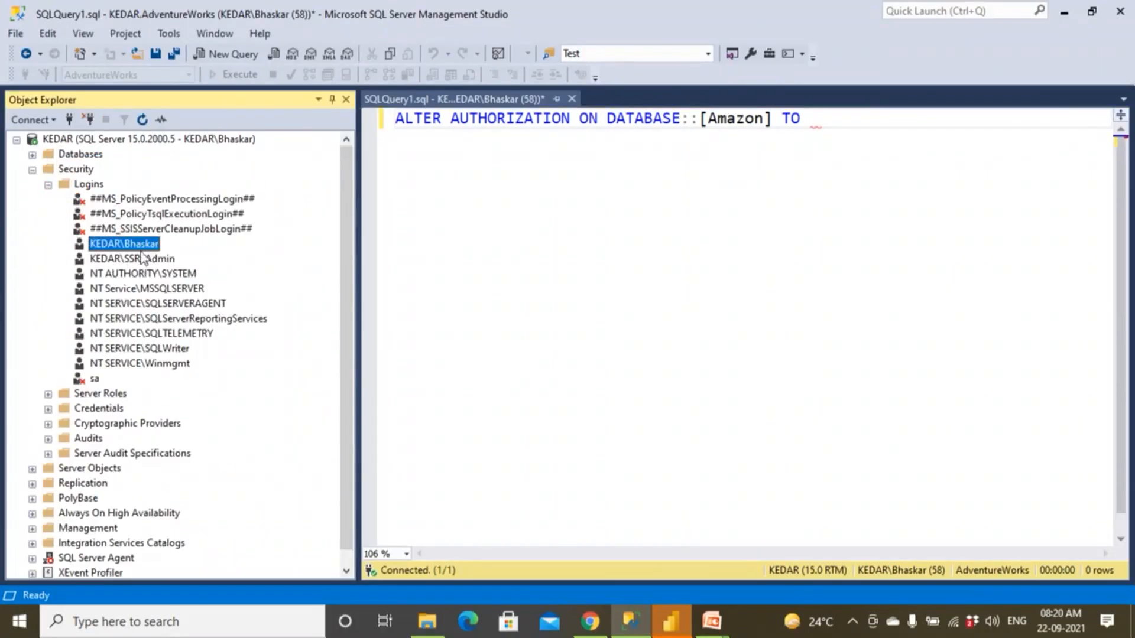
left_click_drag(148, 248, 823, 168)
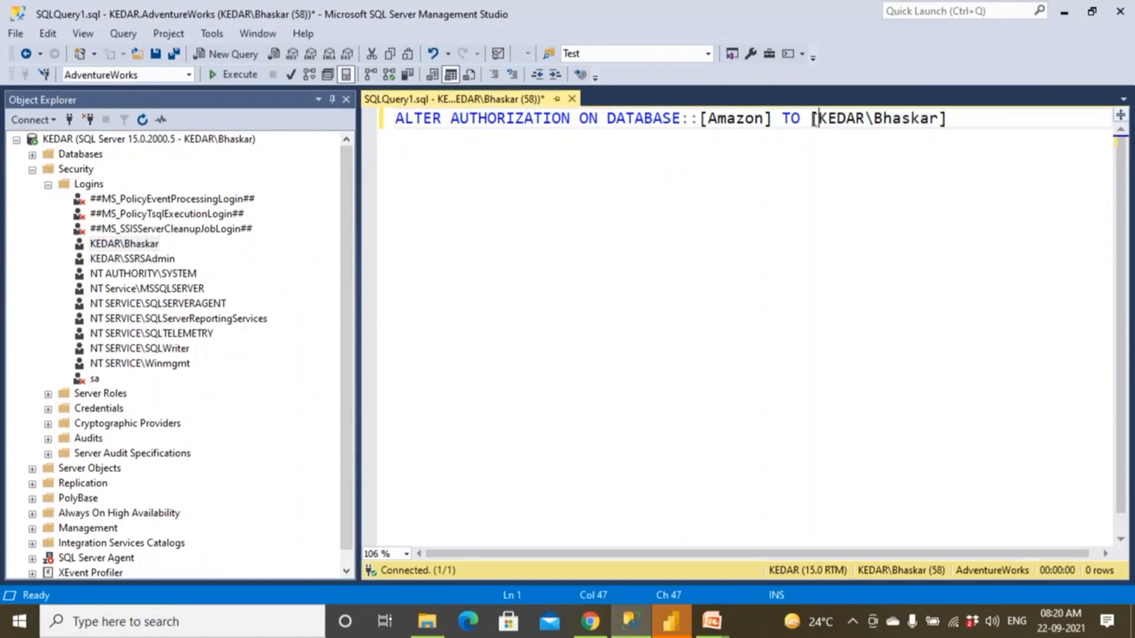
Review the ALTER AUTHORIZATION statement part by part, highlighting the keywords, the Amazon database name and the target login.
left_click_drag(812, 119, 949, 119)
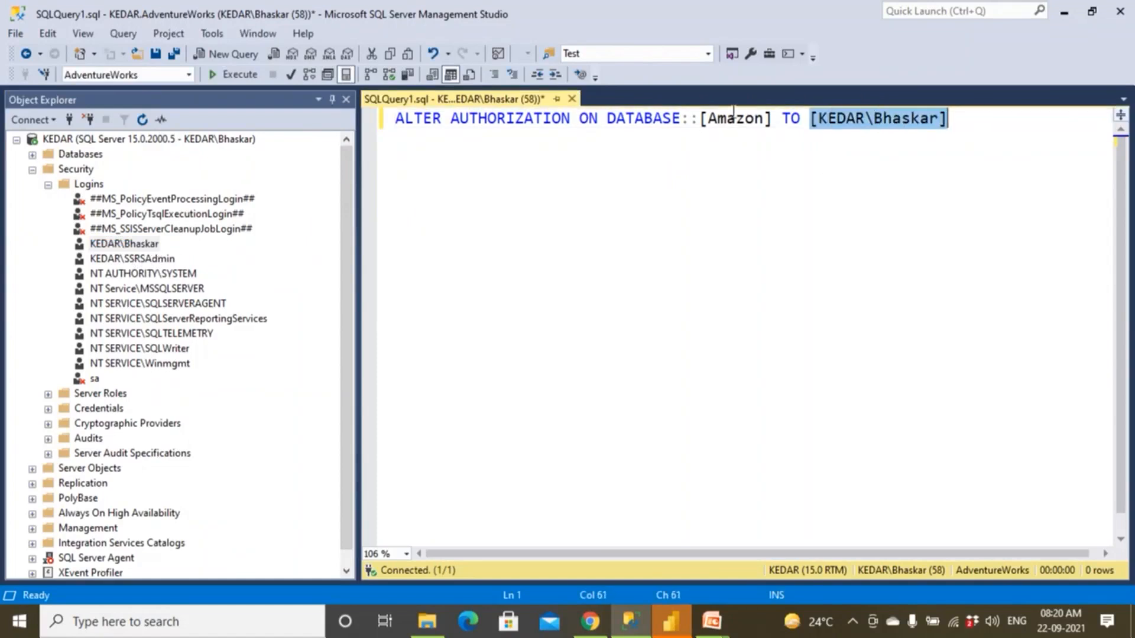
left_click_drag(698, 118, 981, 112)
left_click(760, 175)
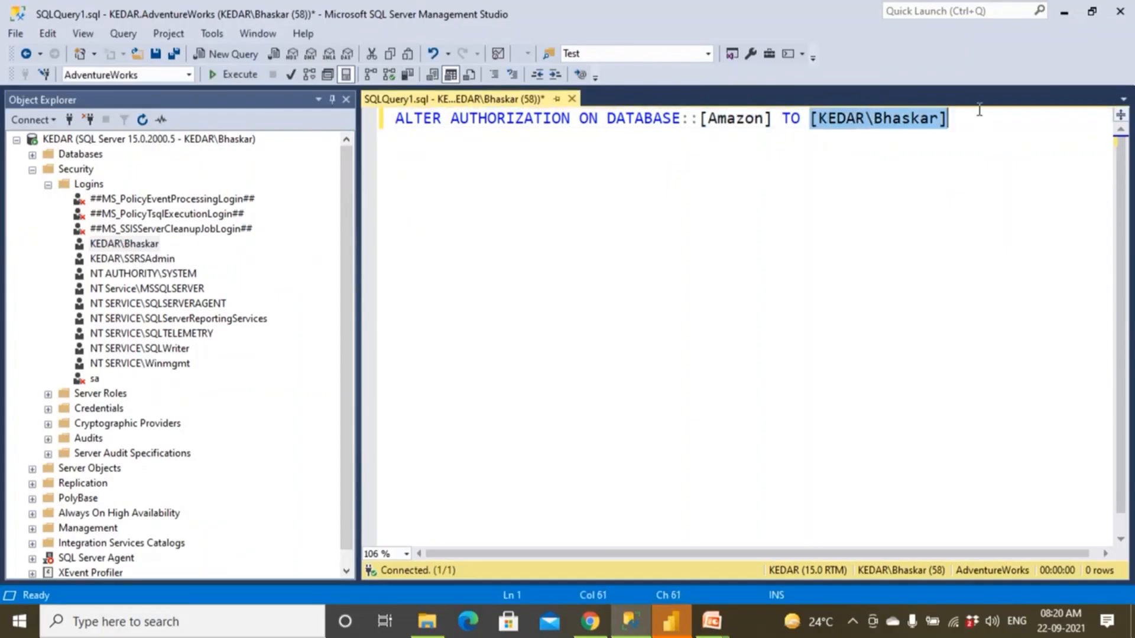
left_click(782, 144)
left_click_drag(699, 119, 762, 119)
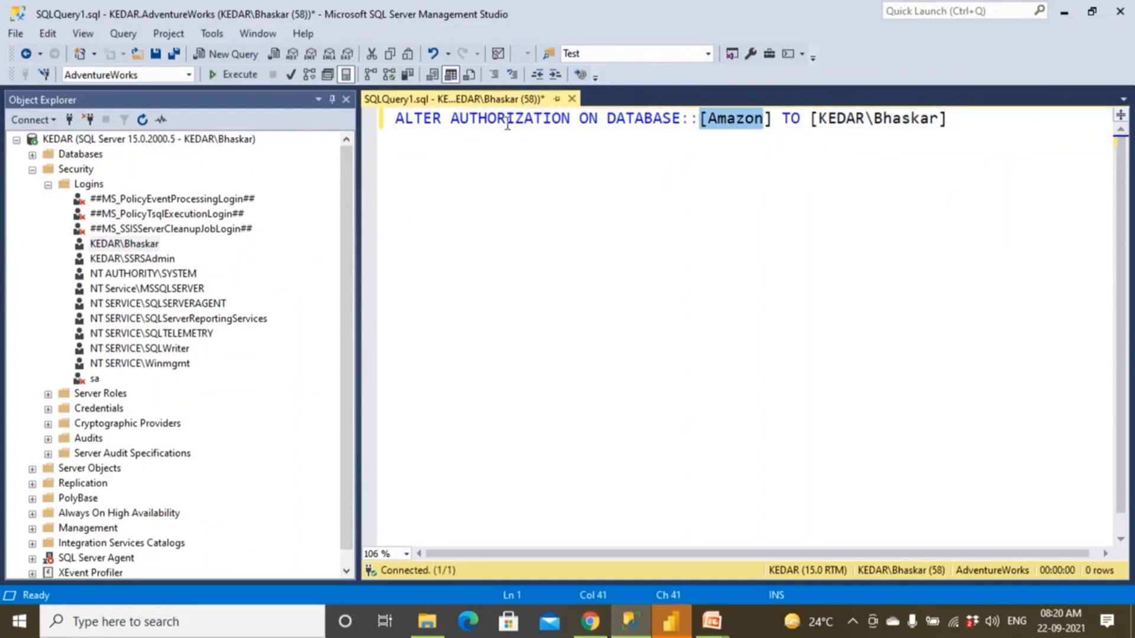
double_click(498, 120)
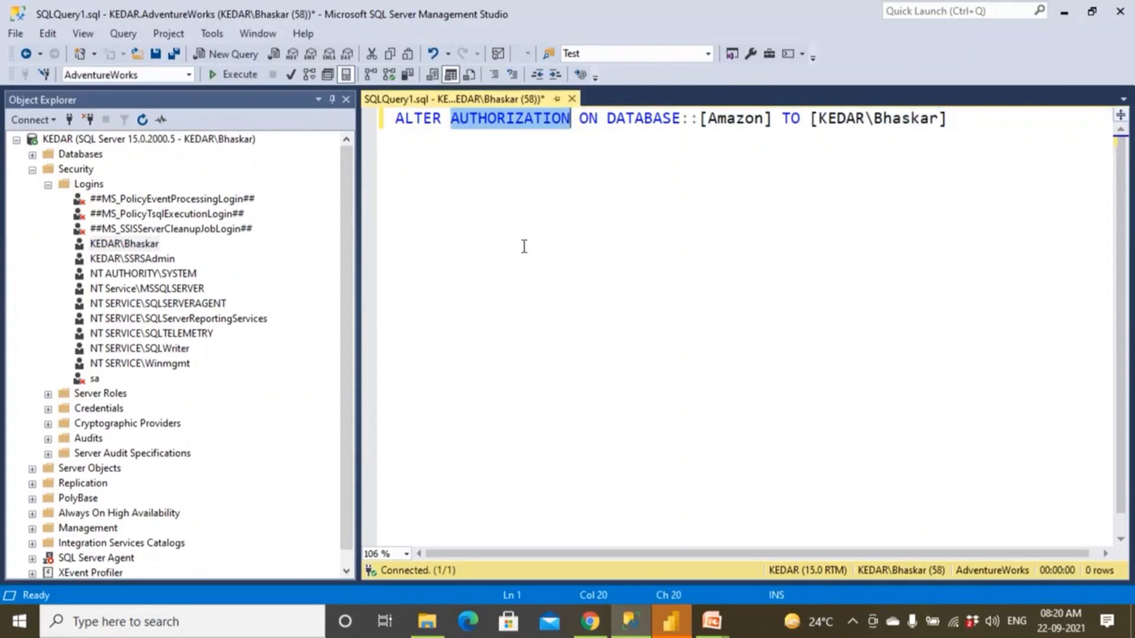
left_click(543, 282)
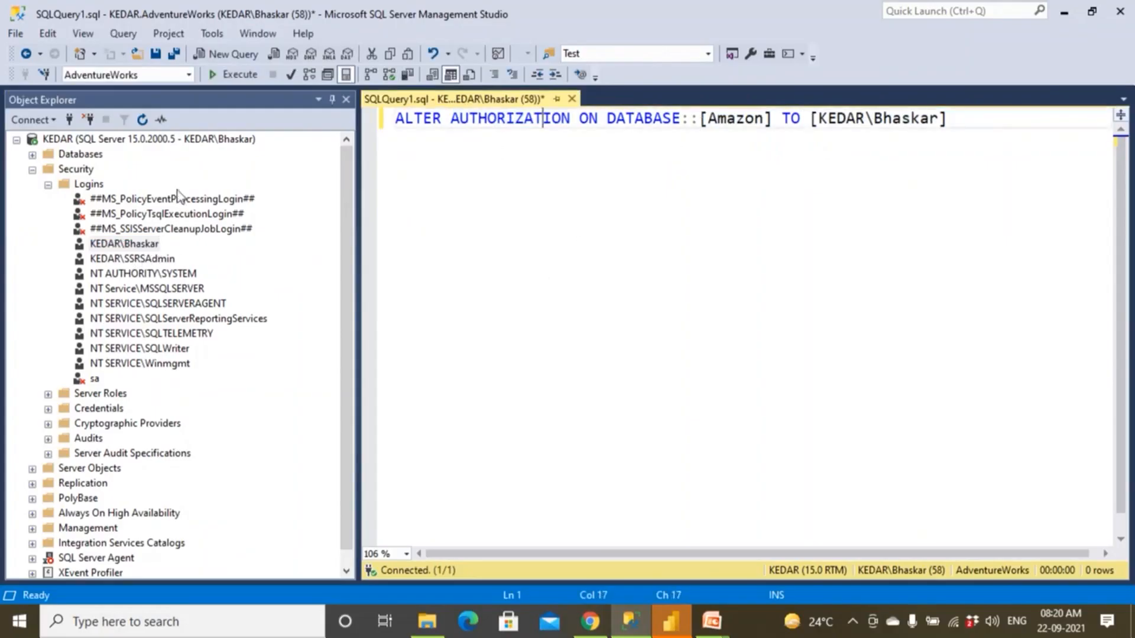
left_click(32, 168)
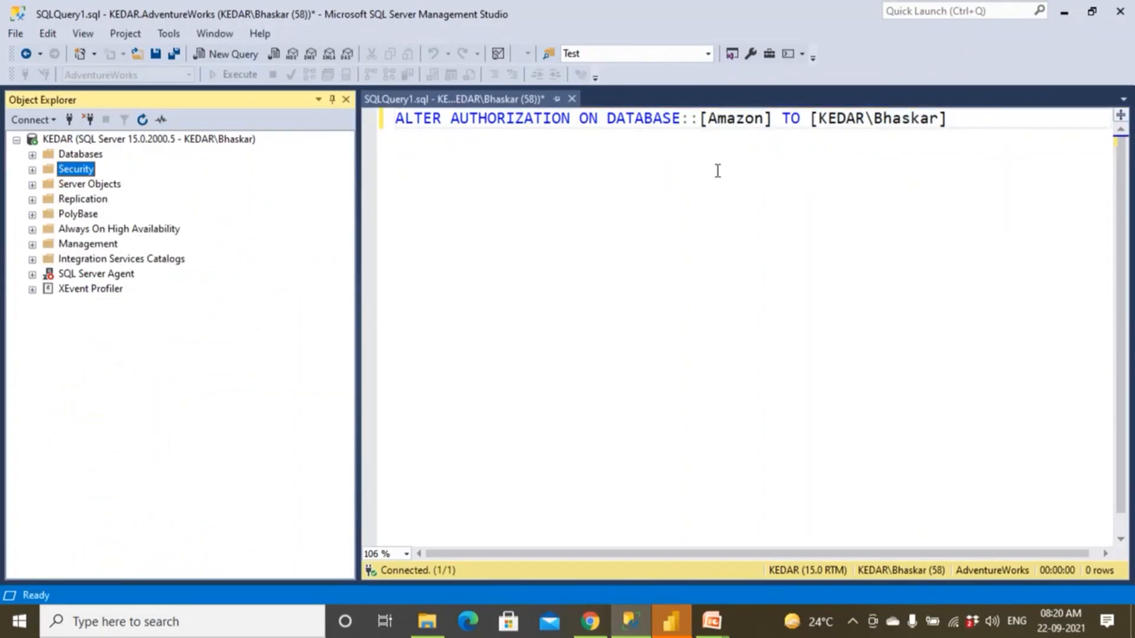
left_click_drag(703, 120, 772, 121)
left_click_drag(396, 118, 673, 120)
left_click(681, 121)
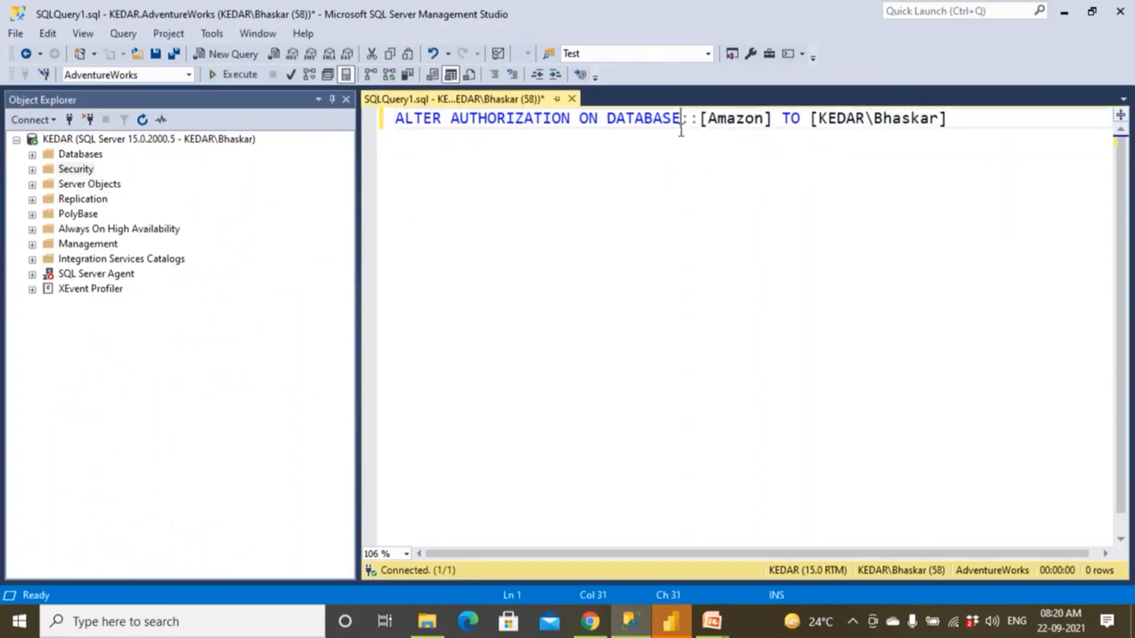
key("Right")
key("Right")
key("Right")
key("Right")
key("Right")
key("Right")
key("Right")
key("Right")
Delete the login after TO and insert the current connection's login again from the server-level Logins folder.
left_click_drag(812, 120, 968, 120)
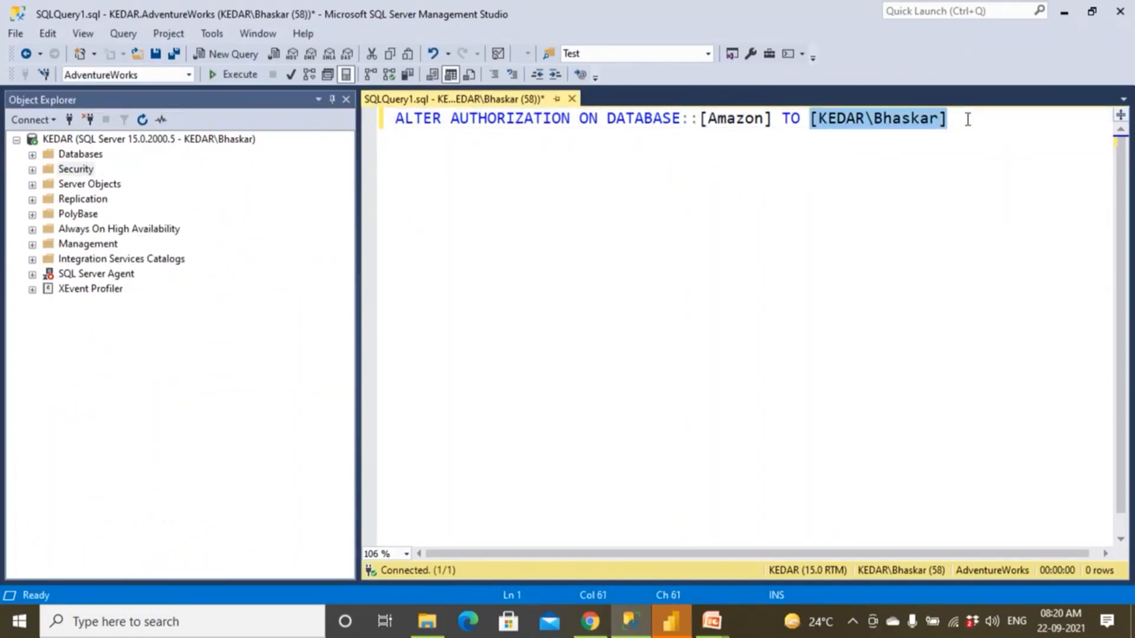
key("Delete")
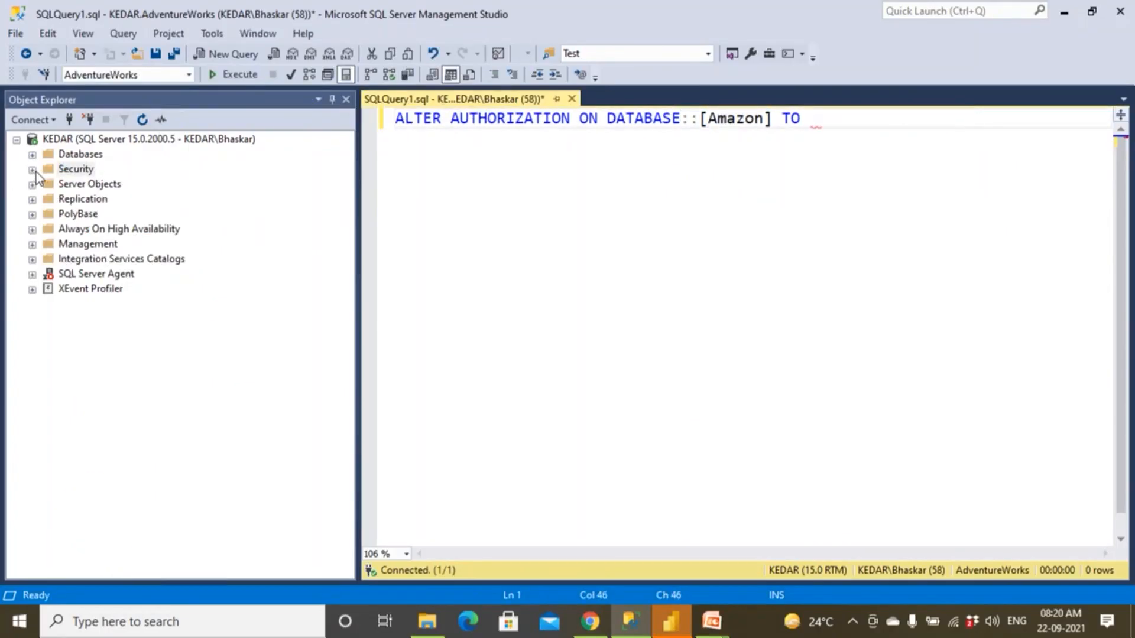
left_click(33, 170)
left_click(48, 185)
left_click(48, 186)
left_click(131, 249)
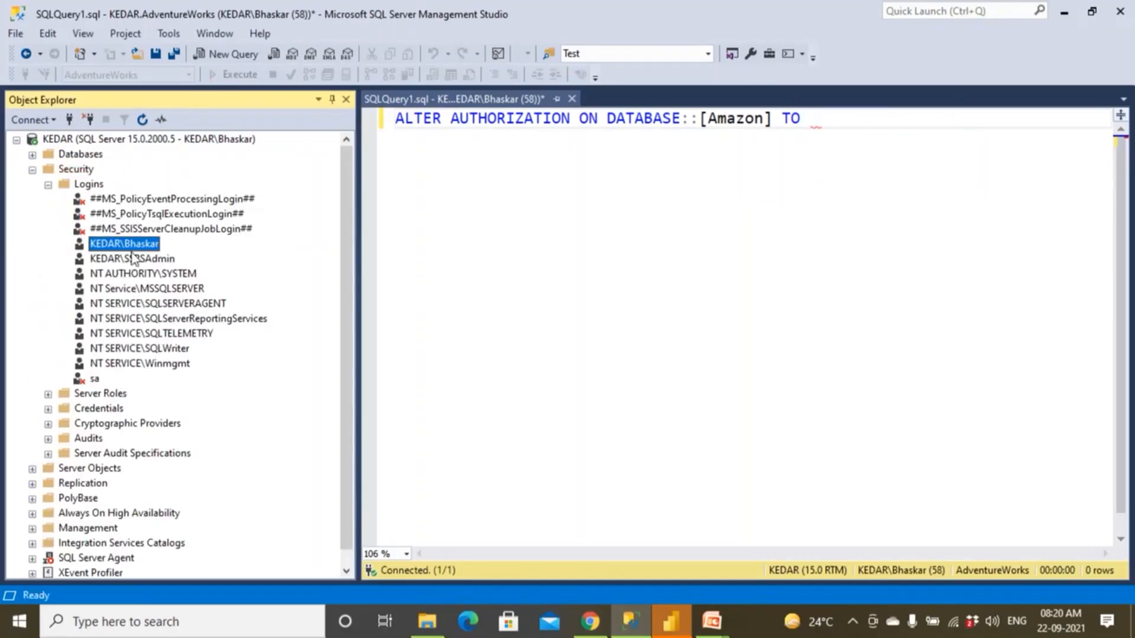
left_click_drag(148, 247, 828, 141)
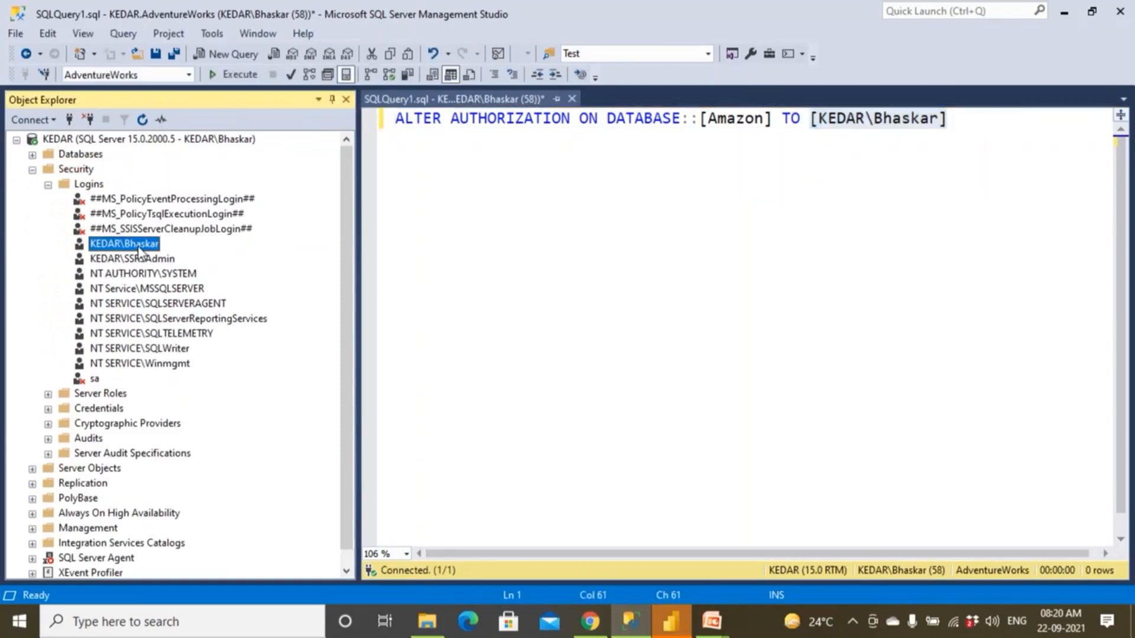
left_click(643, 248)
left_click(940, 121)
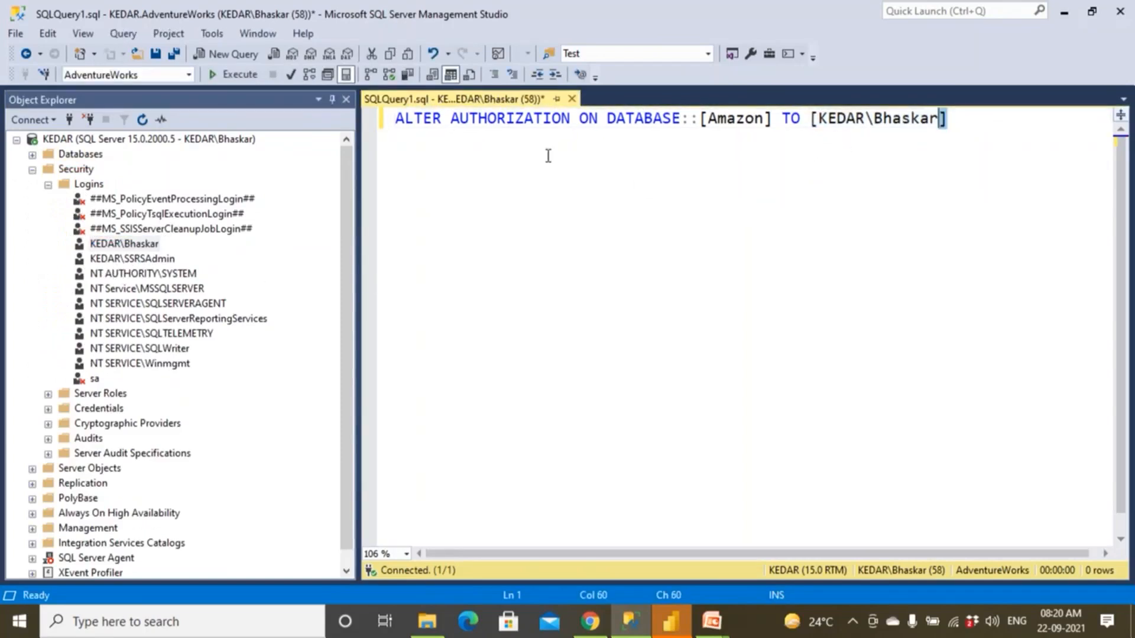
Execute the ALTER AUTHORIZATION statement for the Amazon database and refresh the server's Databases folder.
left_click_drag(548, 155, 351, 149)
left_click(239, 75)
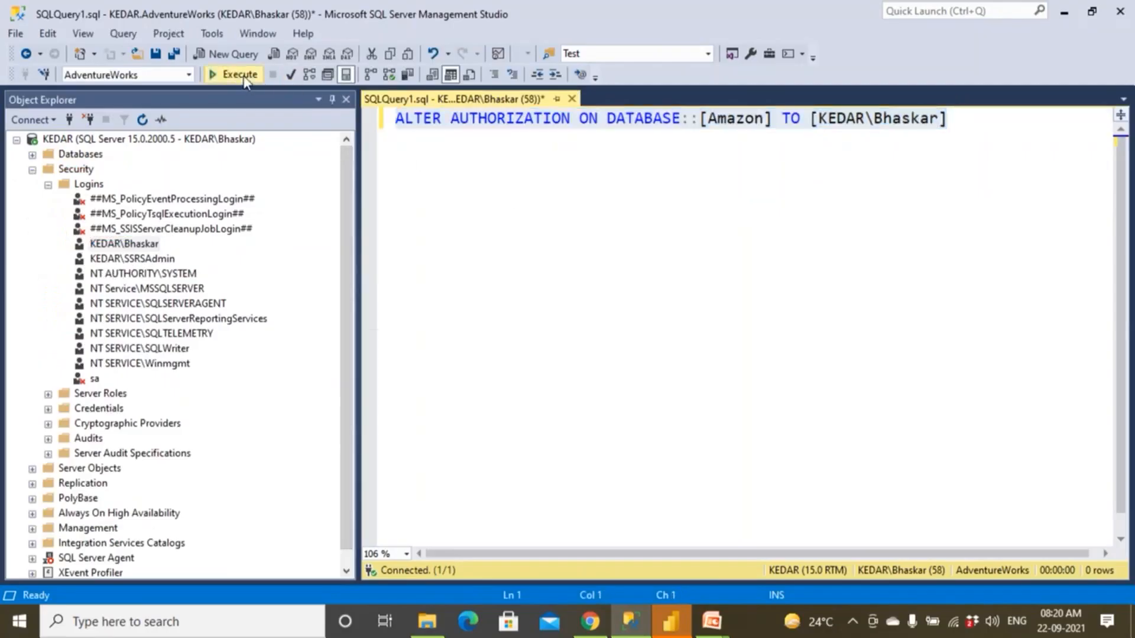
left_click(32, 170)
left_click(86, 141)
left_click(142, 120)
Start a new database diagram in the Amazon database, creating the required support objects and adding no tables.
double_click(95, 158)
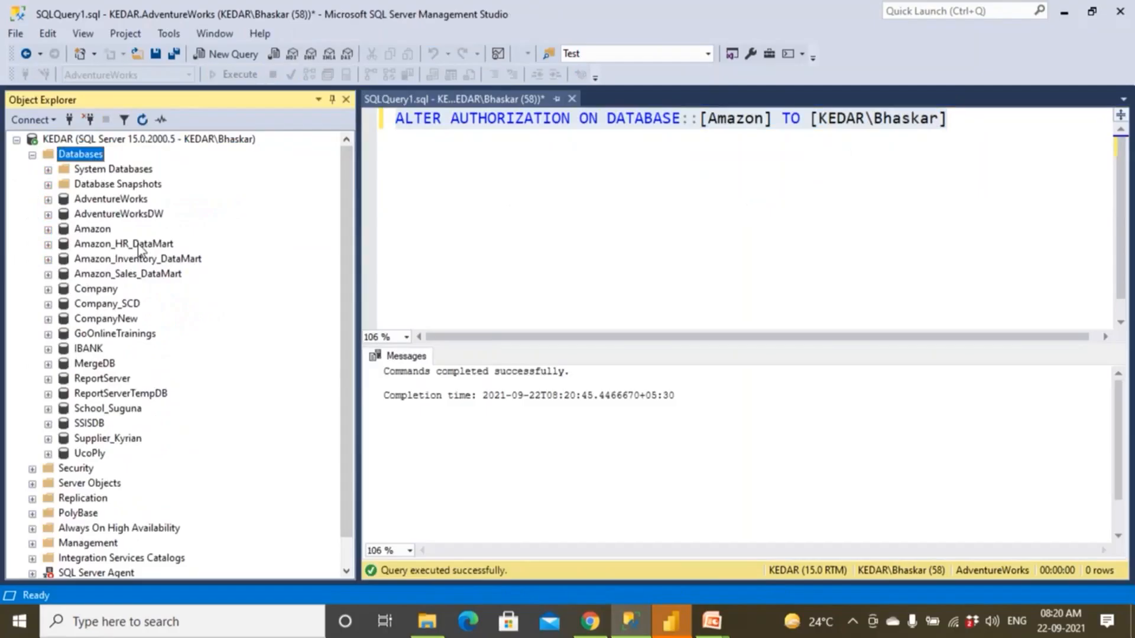
double_click(93, 230)
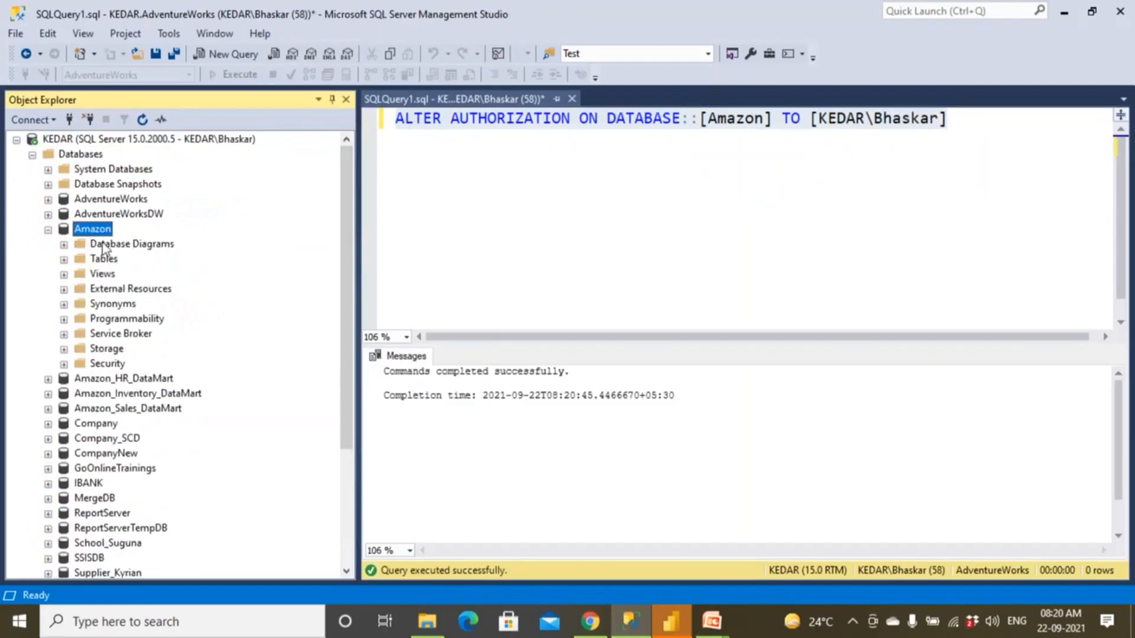
right_click(102, 243)
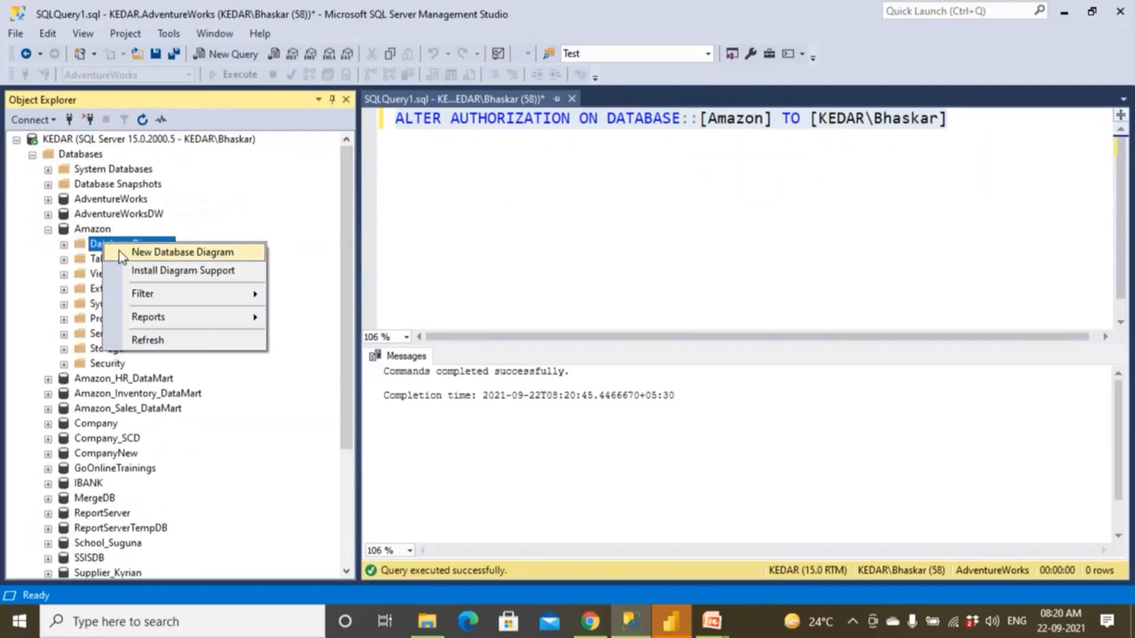
left_click(123, 254)
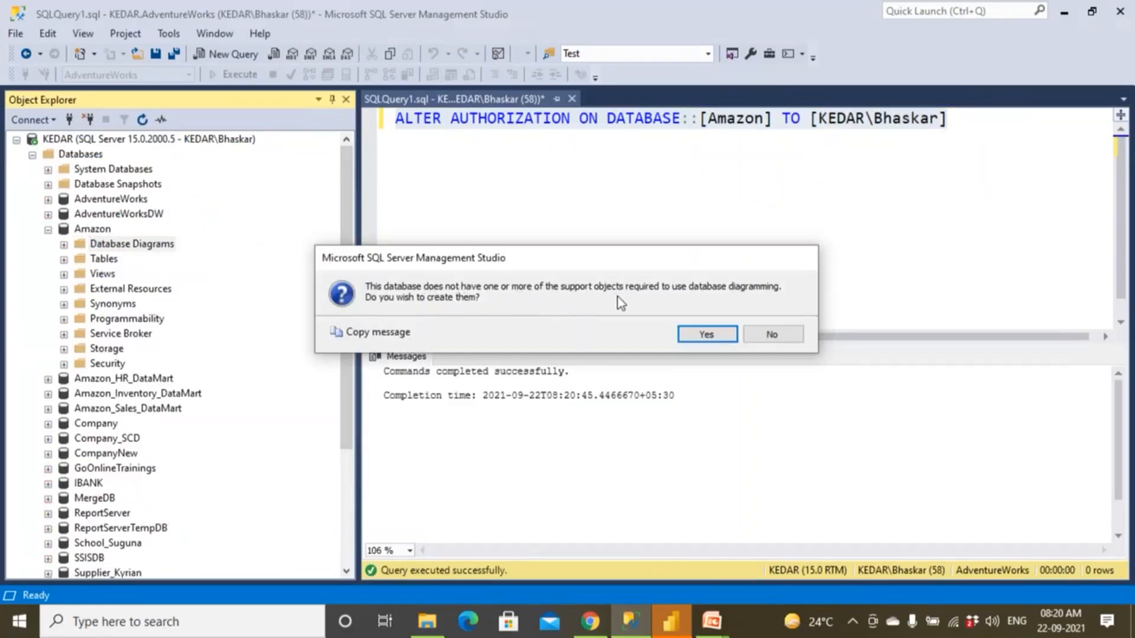
left_click(706, 335)
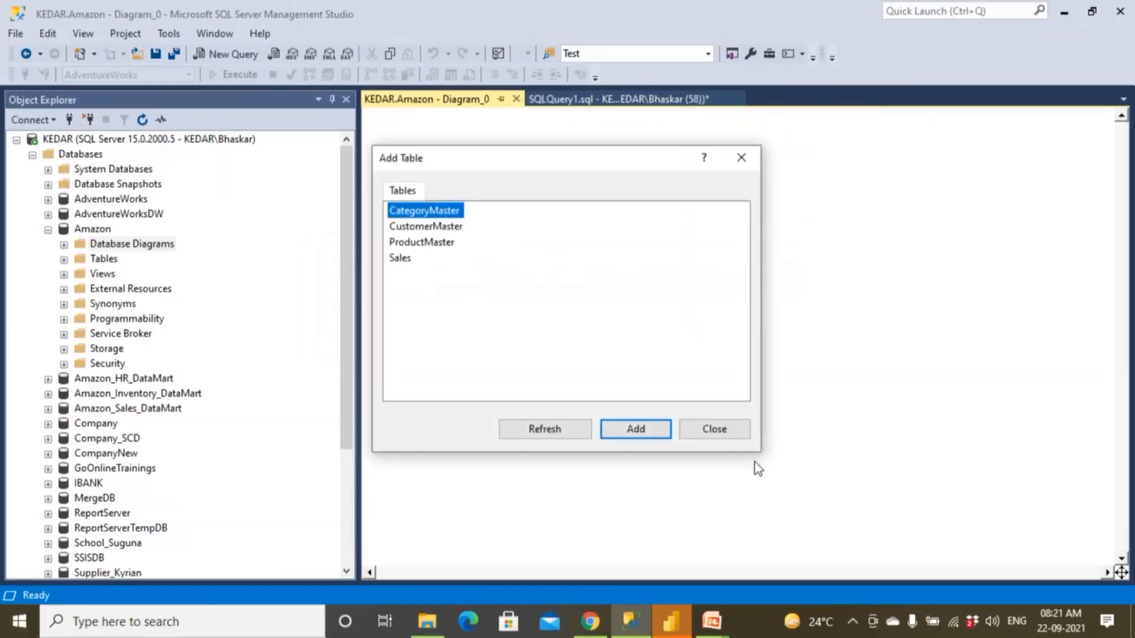
left_click(731, 434)
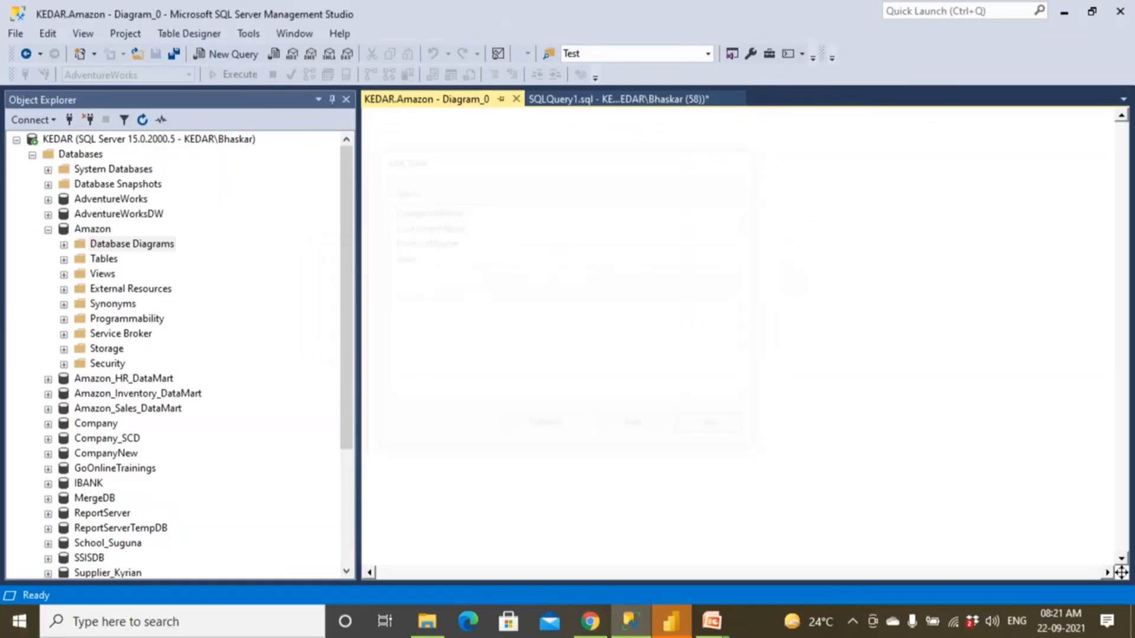
Try to create a new database diagram in the IBANK database.
left_click(49, 230)
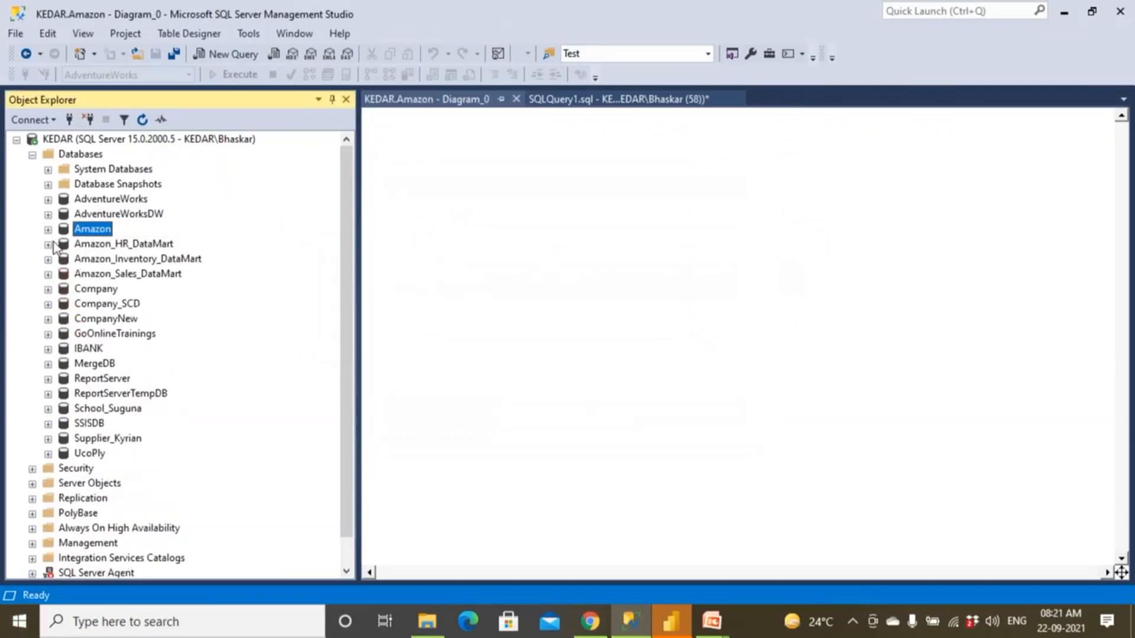
double_click(90, 350)
left_click(109, 367)
right_click(108, 371)
left_click(127, 376)
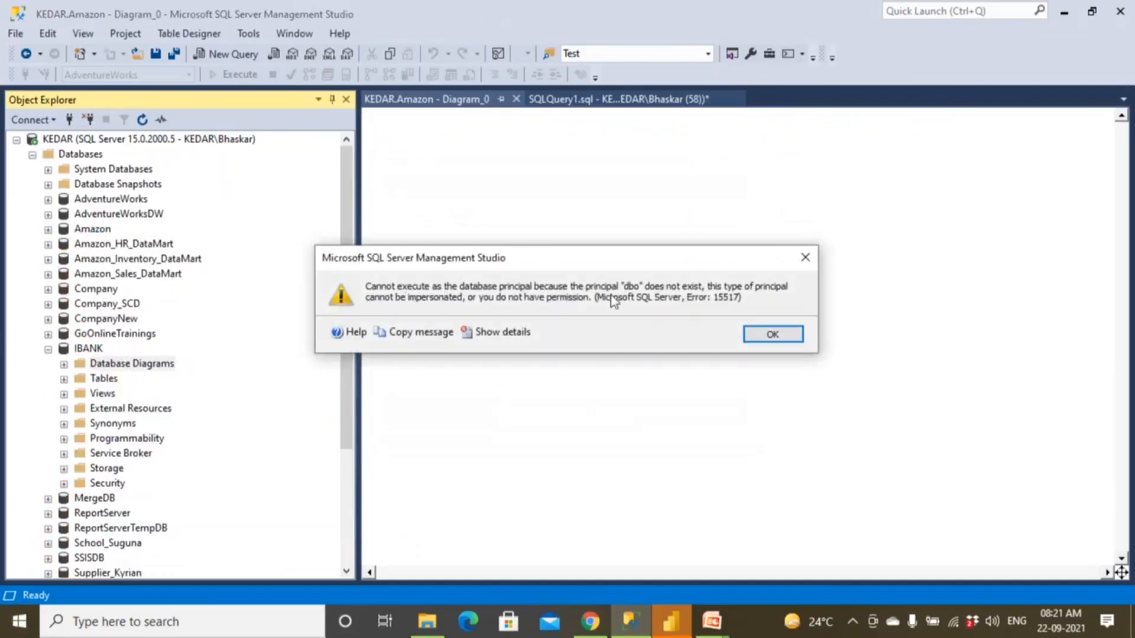
left_click(762, 334)
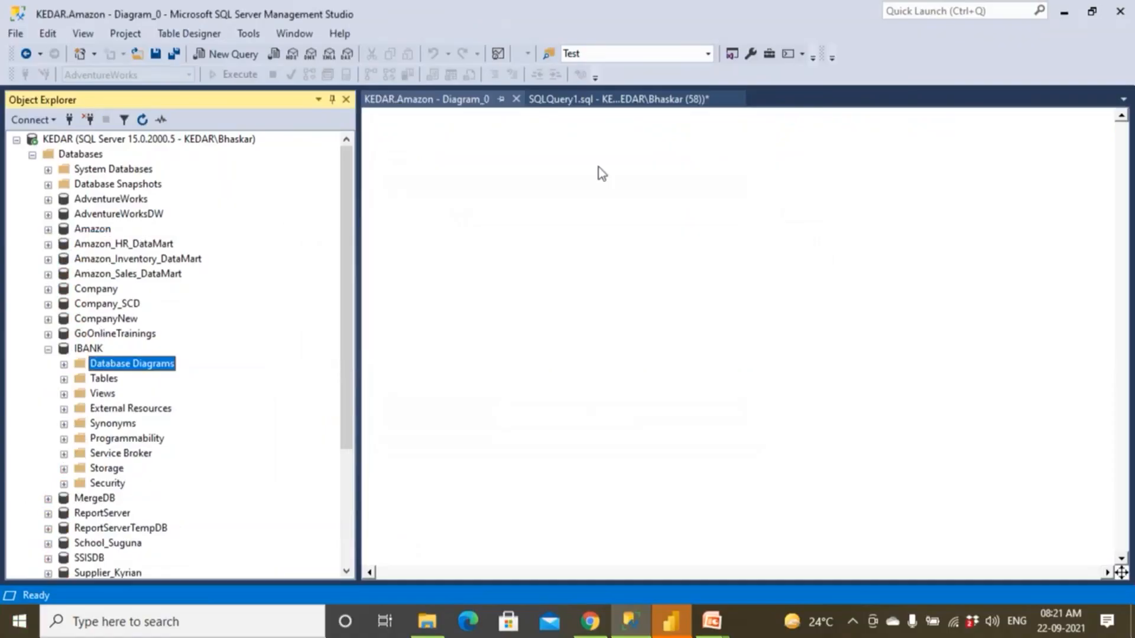
Close the Amazon diagram and replace the database name in the ALTER AUTHORIZATION statement with [IBANK].
left_click(595, 109)
left_click(508, 99)
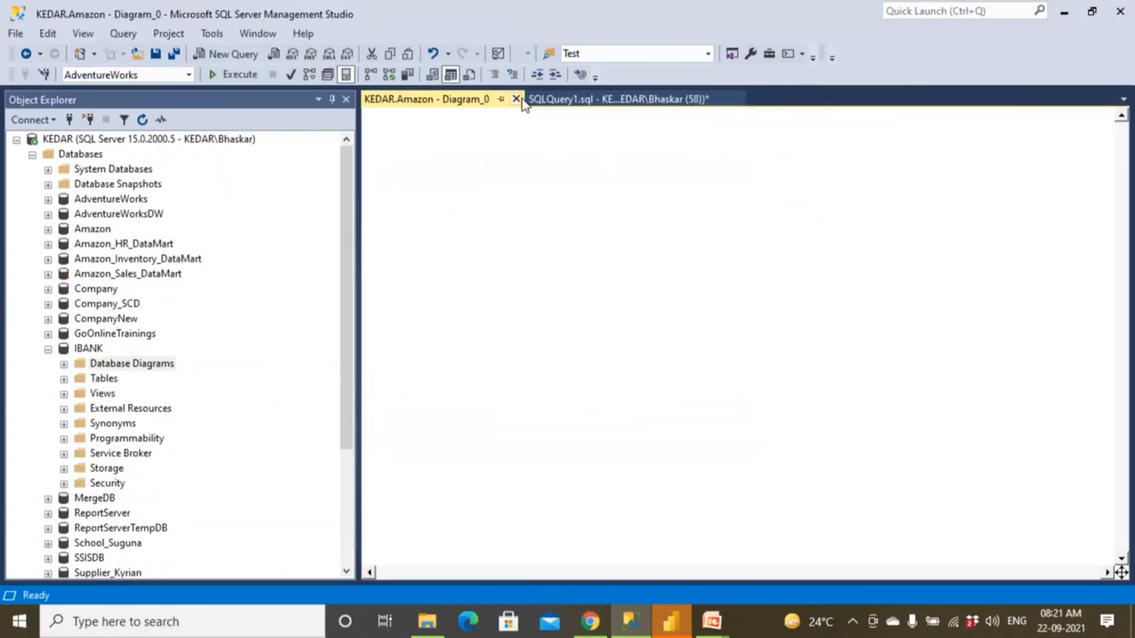
left_click(517, 99)
left_click_drag(713, 118, 769, 121)
key("Delete")
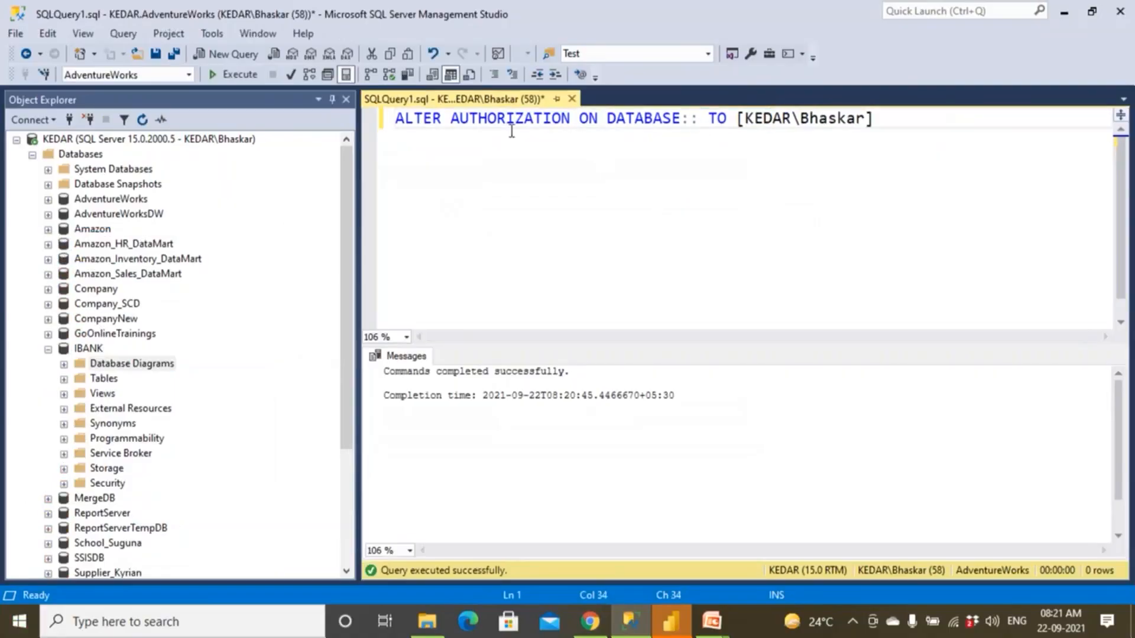
left_click_drag(91, 357, 712, 123)
Compare the target login in the statement with the entries in the server-level Logins folder.
left_click_drag(801, 118, 937, 118)
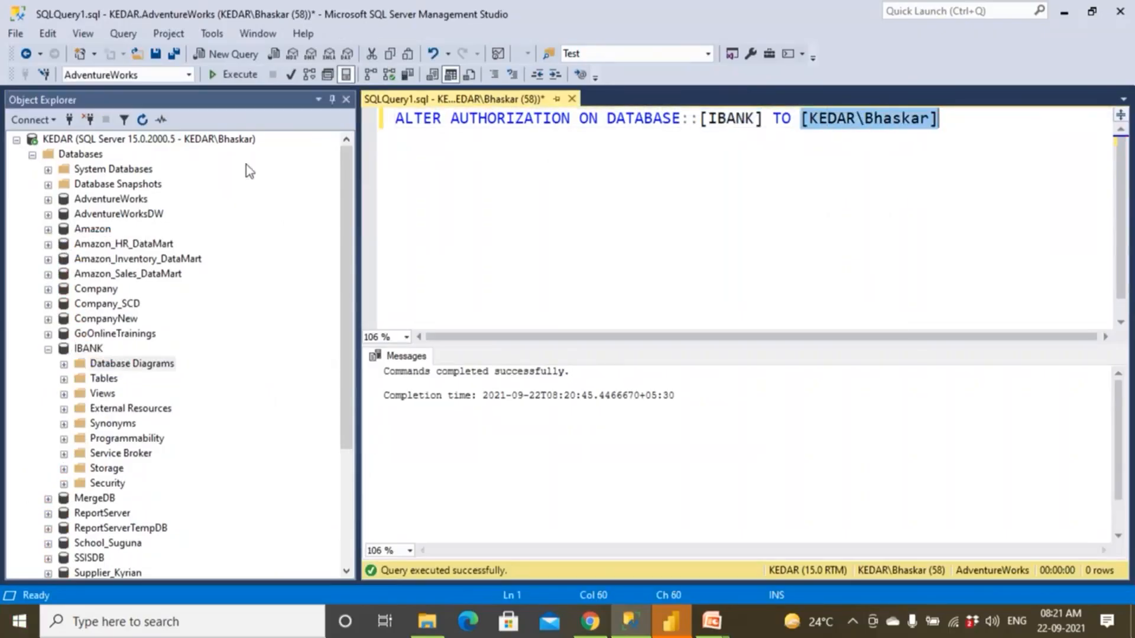
left_click(32, 155)
double_click(75, 169)
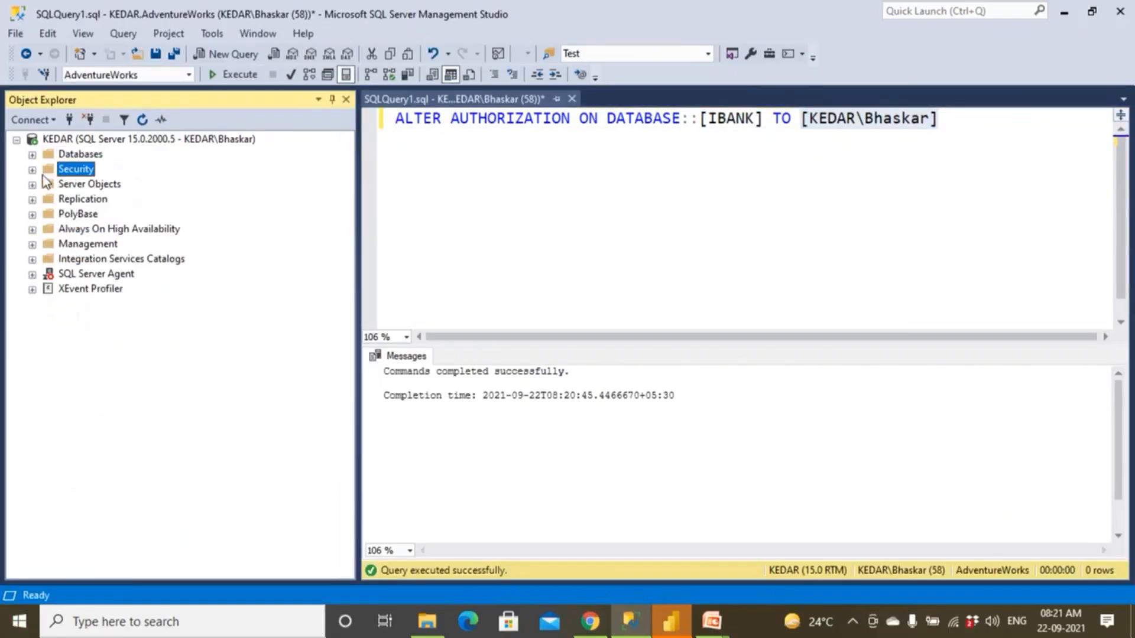
left_click(49, 185)
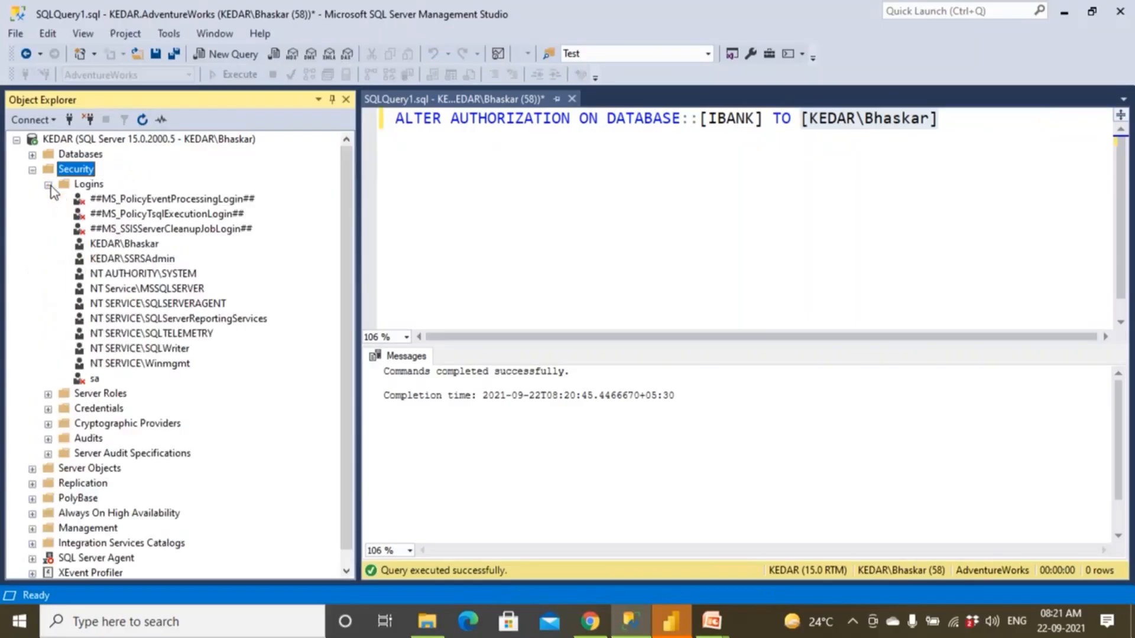
left_click(131, 246)
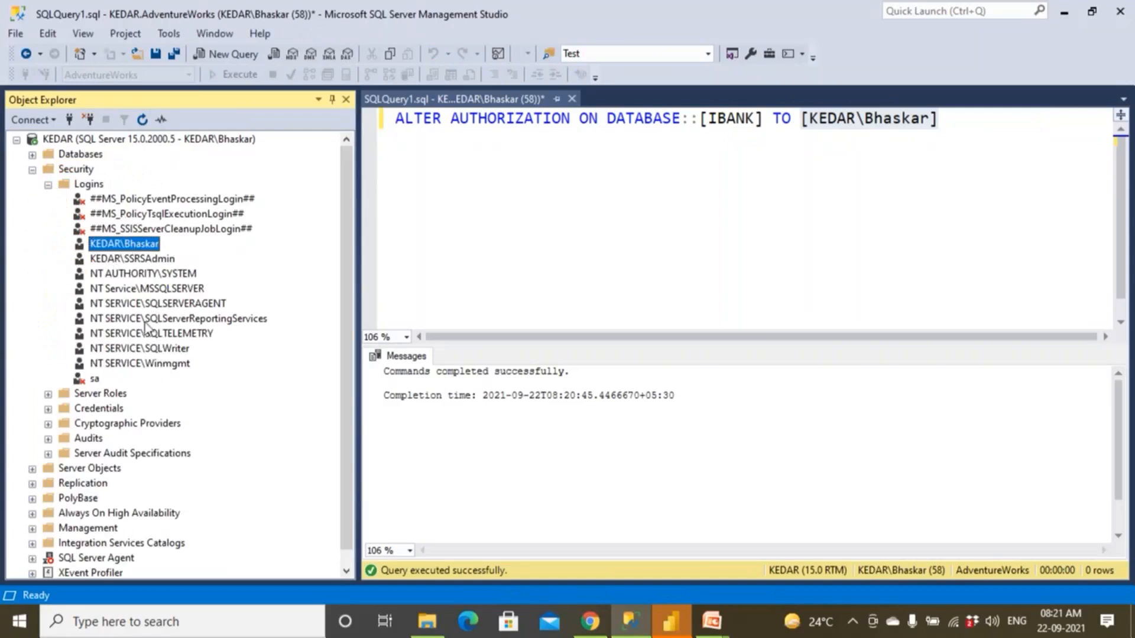
left_click(812, 161)
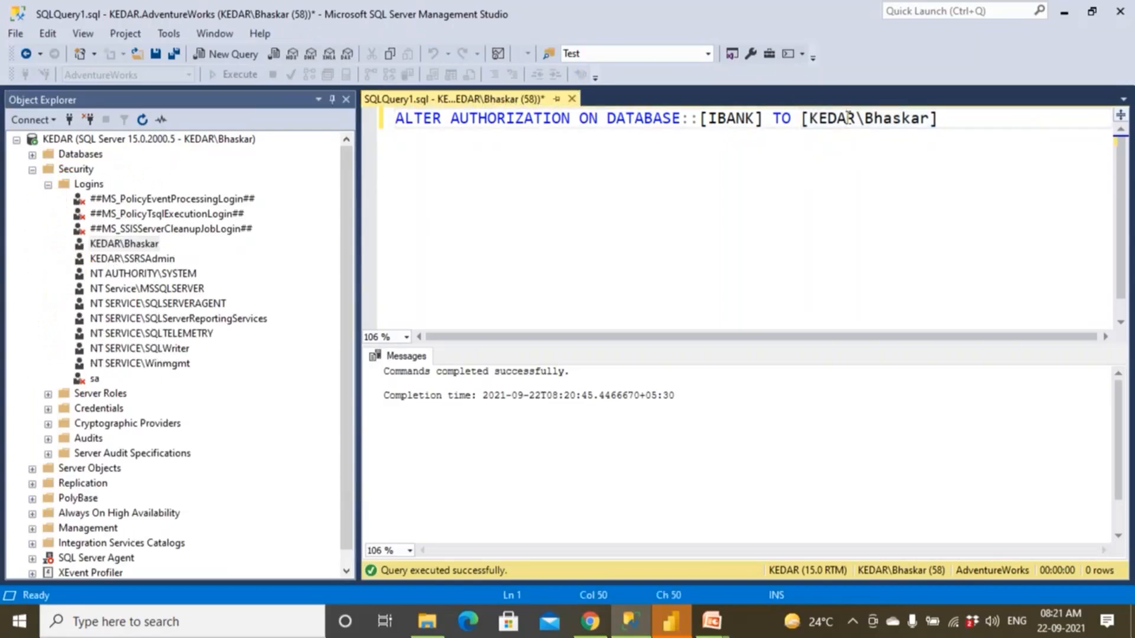
Execute the ALTER AUTHORIZATION statement for the IBANK database and refresh the Databases folder.
left_click_drag(939, 120, 391, 125)
left_click(233, 74)
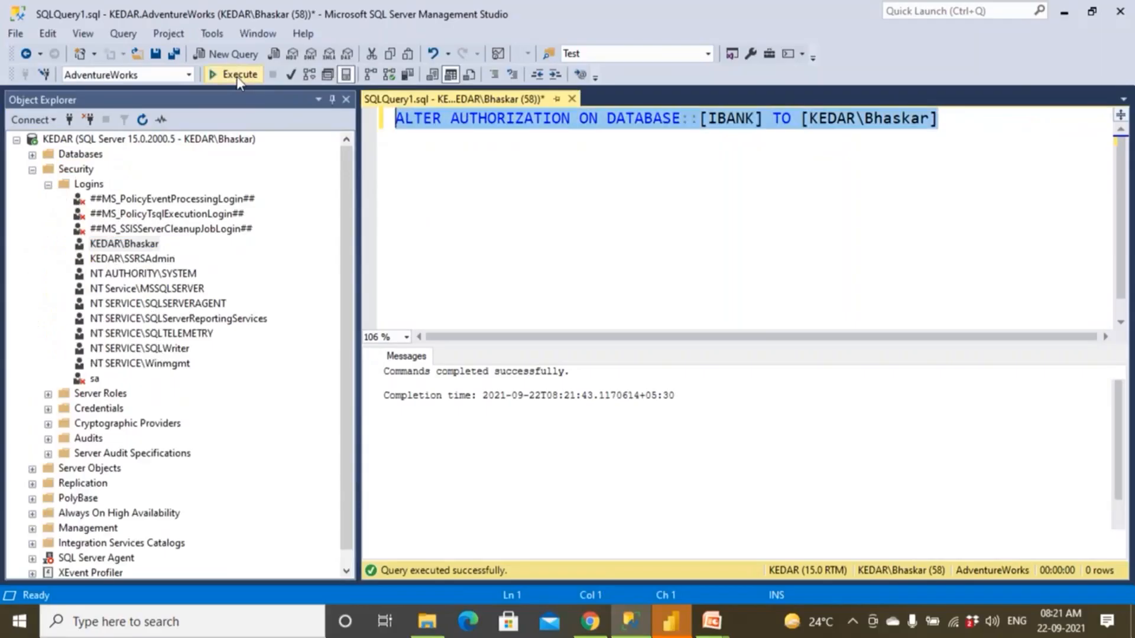
left_click(32, 170)
left_click(79, 155)
left_click(142, 120)
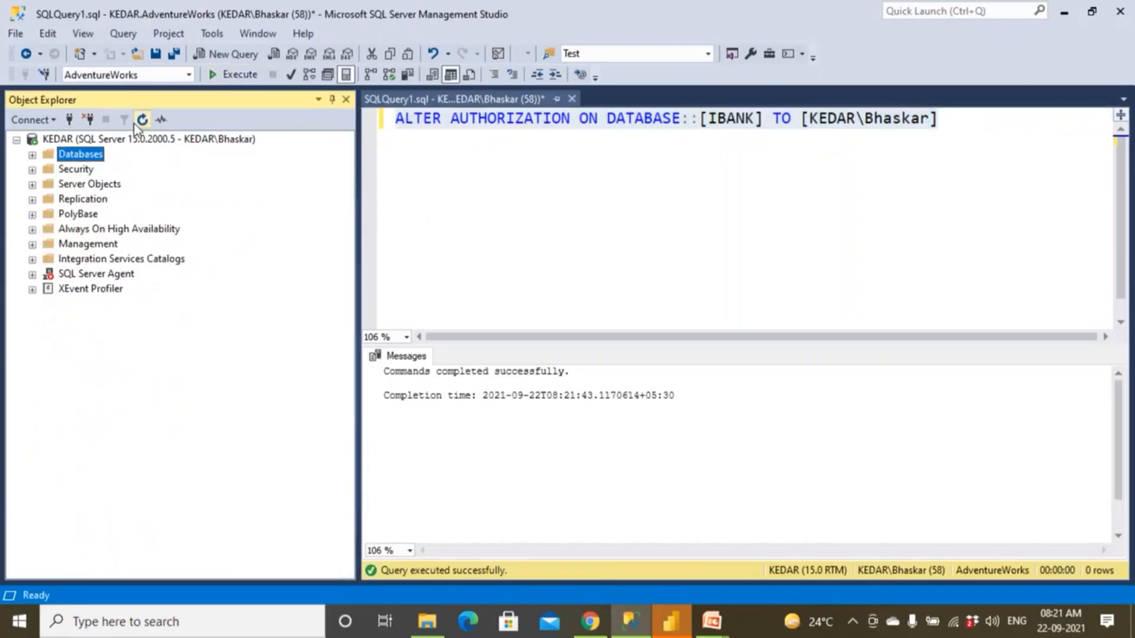
Start a new database diagram in the IBANK database and create the required diagramming support objects.
double_click(51, 157)
left_click(105, 348)
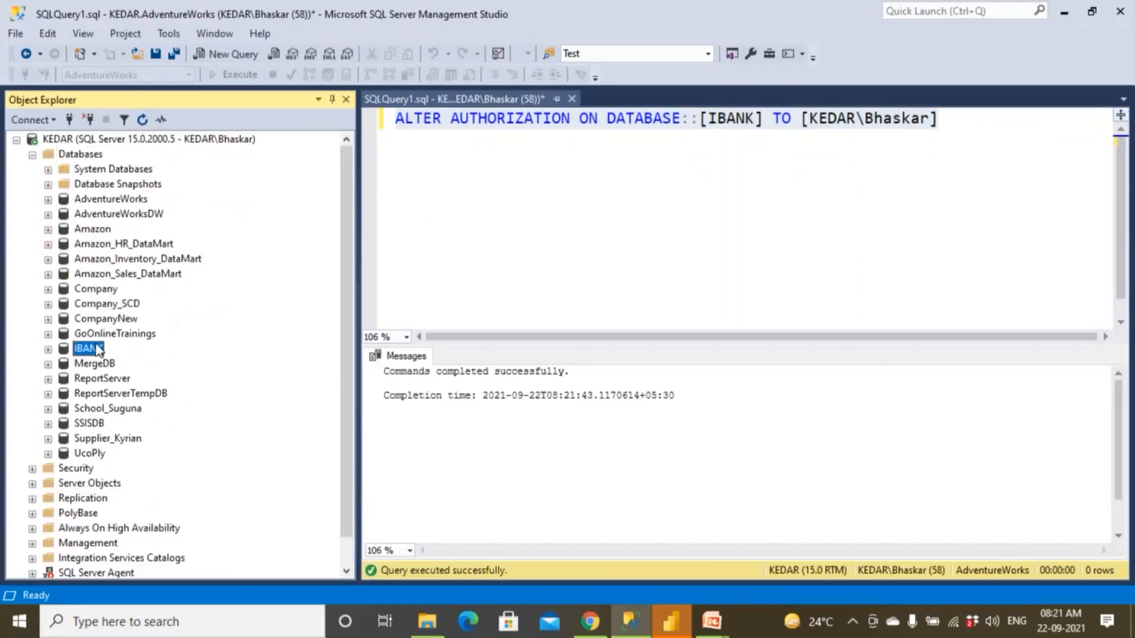
double_click(97, 350)
right_click(97, 363)
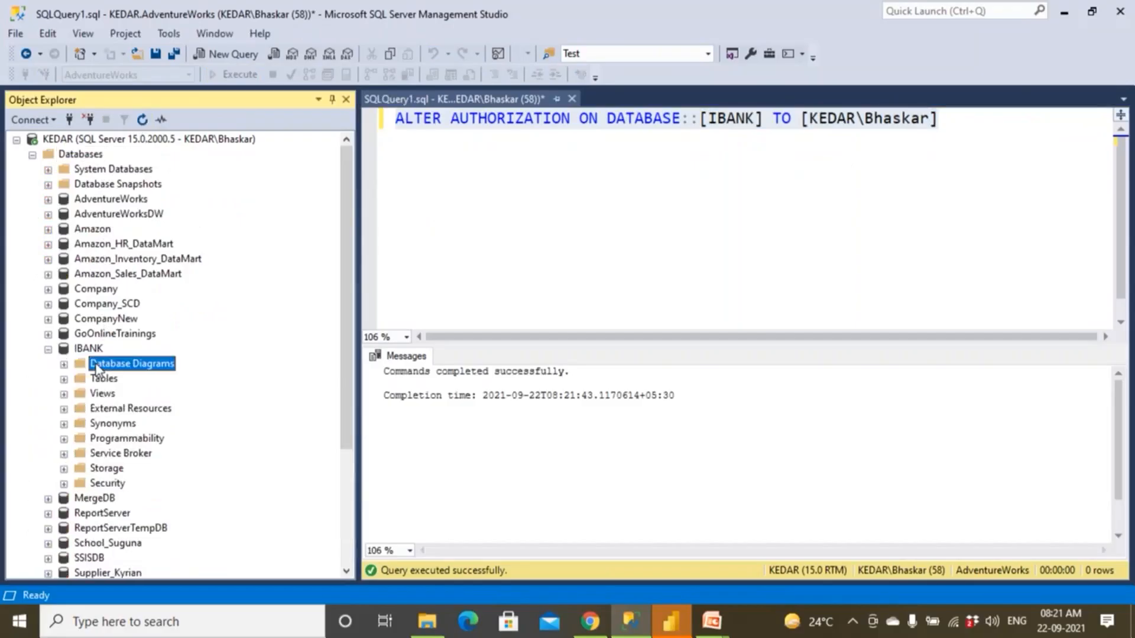
left_click(118, 372)
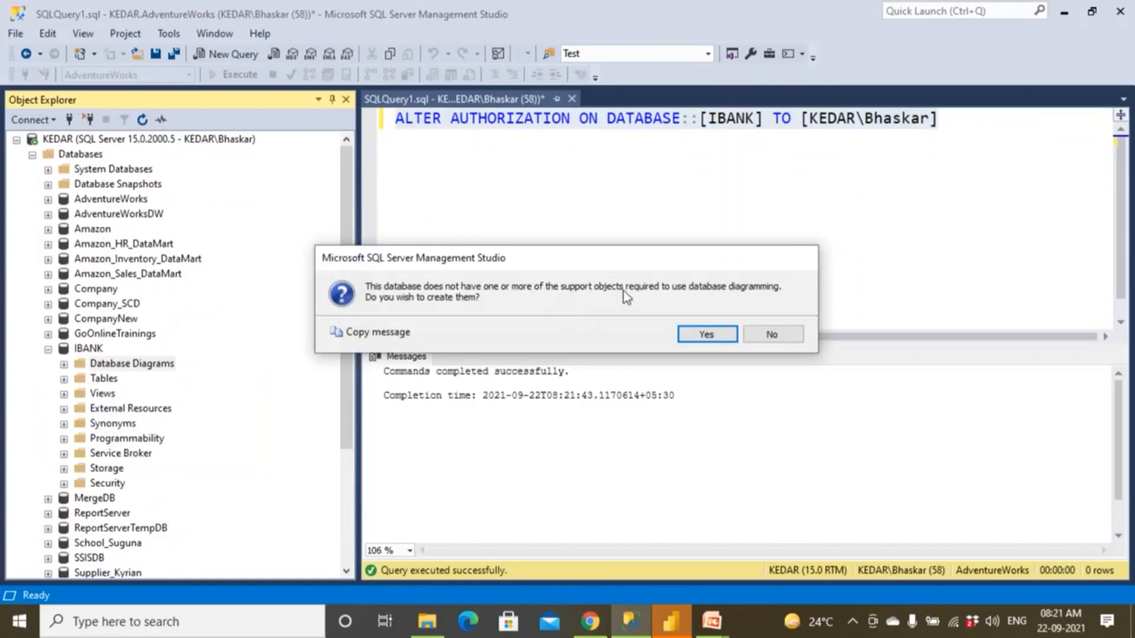
left_click(699, 335)
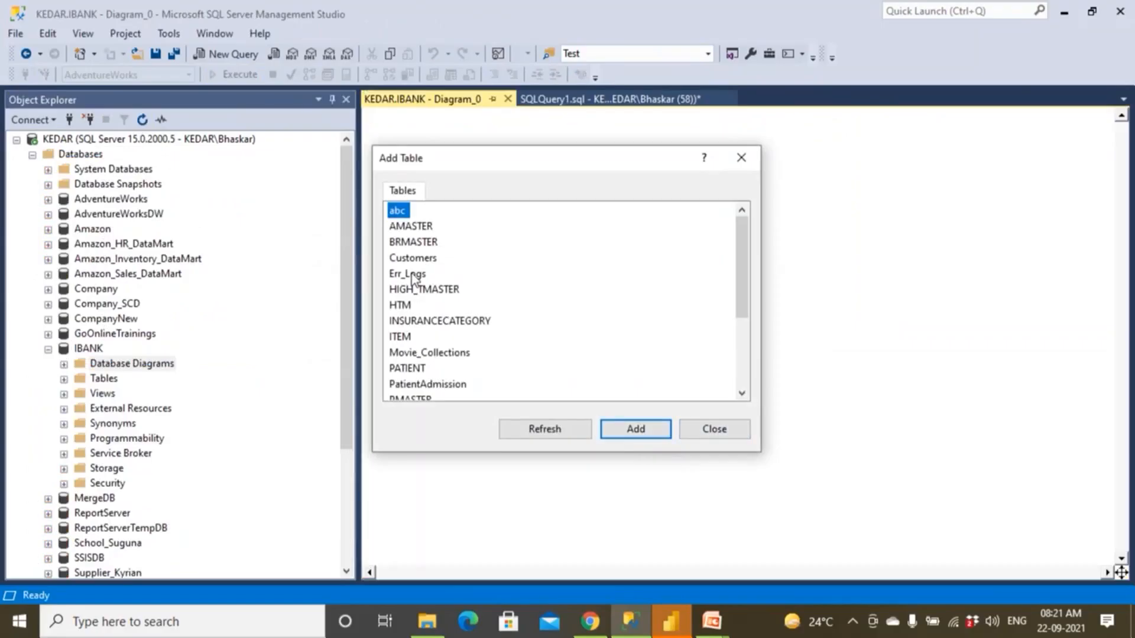
Add the AMASTER, BRMASTER, PMASTER and TMASTER tables to the IBANK diagram and view their relationships.
left_click(409, 228)
left_click(630, 434)
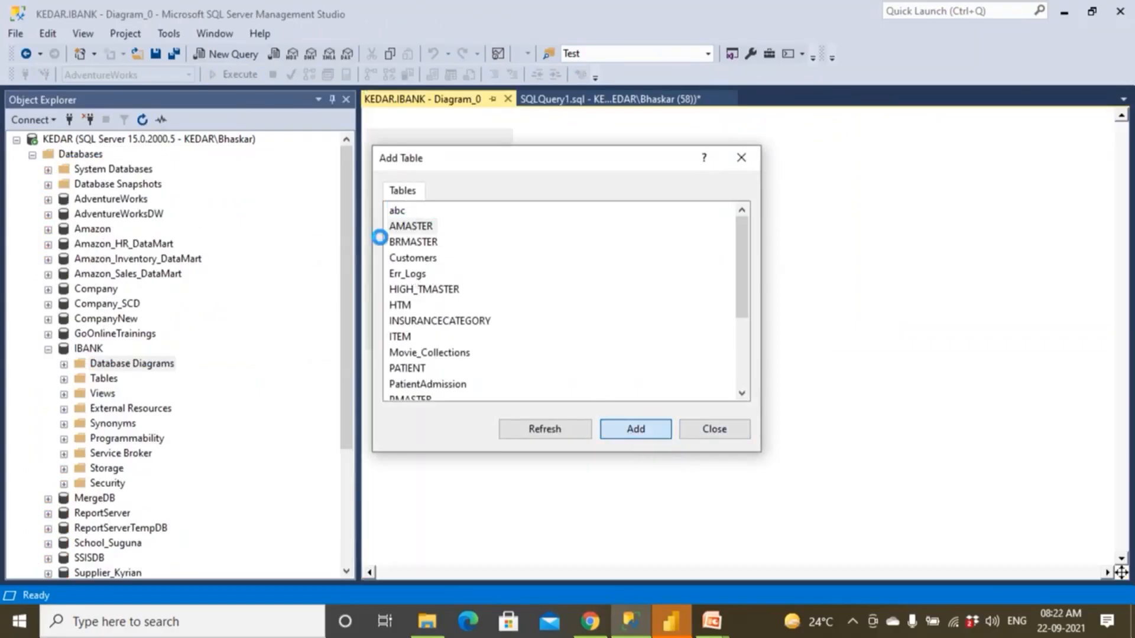
left_click(629, 431)
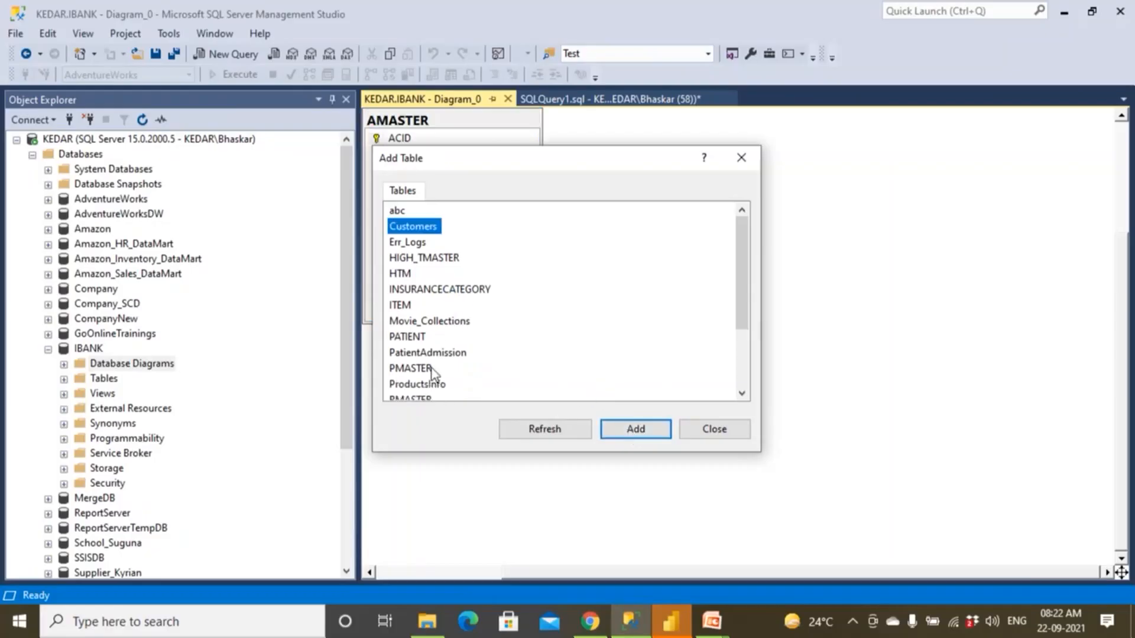
left_click(432, 368)
left_click(641, 436)
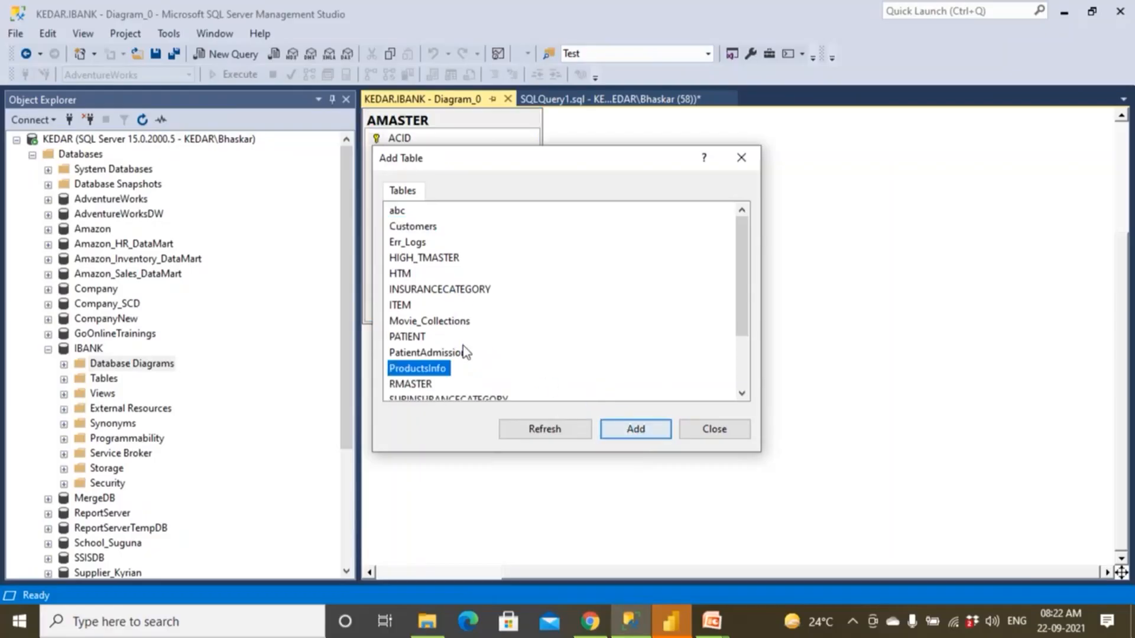
scroll(464, 355, "down", 2)
left_click(421, 368)
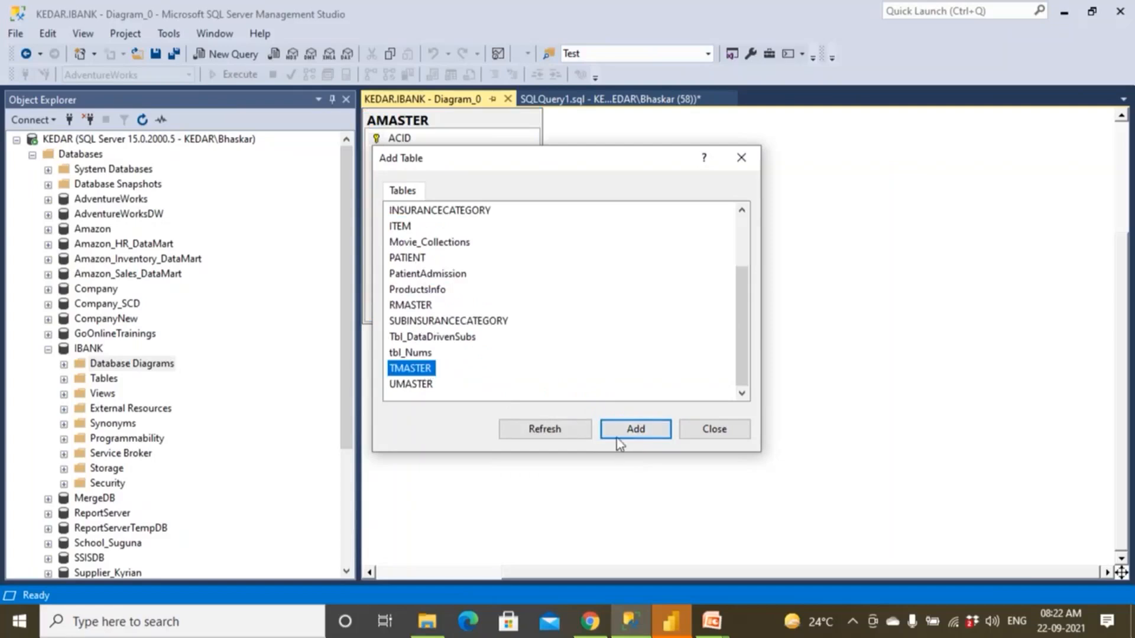
left_click(616, 438)
left_click(717, 430)
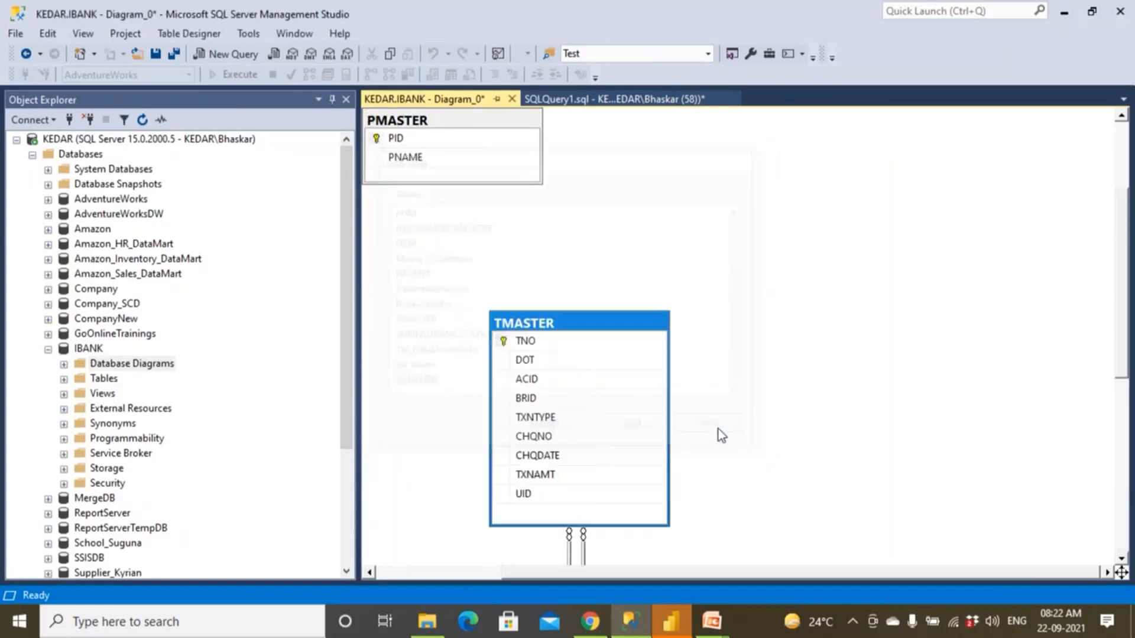
scroll(636, 333, "down", 5)
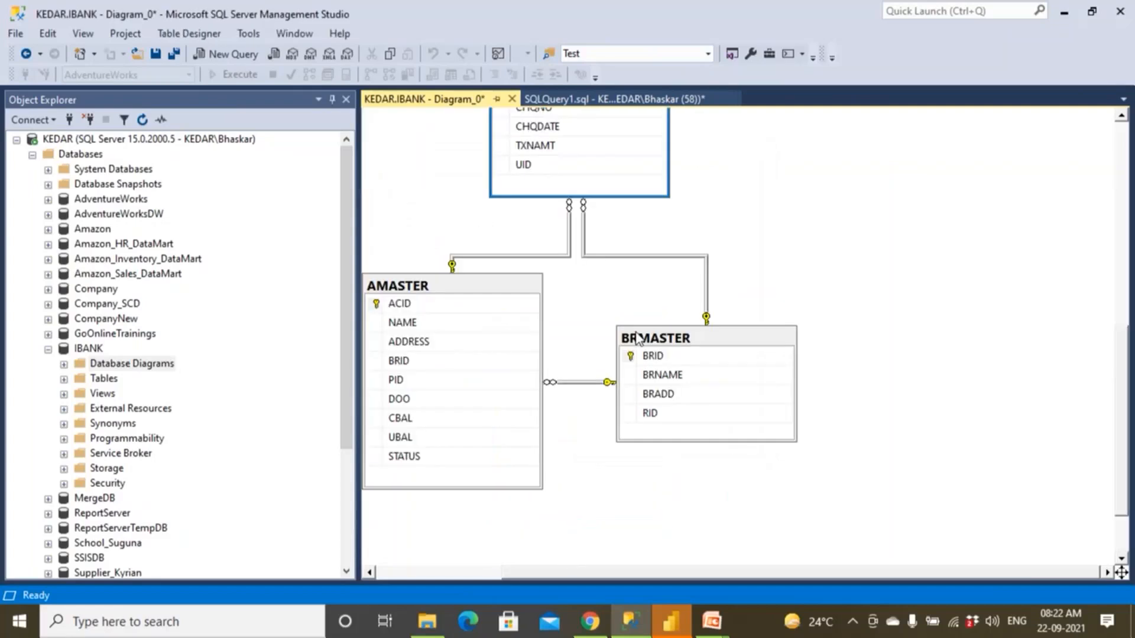
Return to the query and break the ALTER AUTHORIZATION statement onto a second line before DATABASE.
left_click(644, 99)
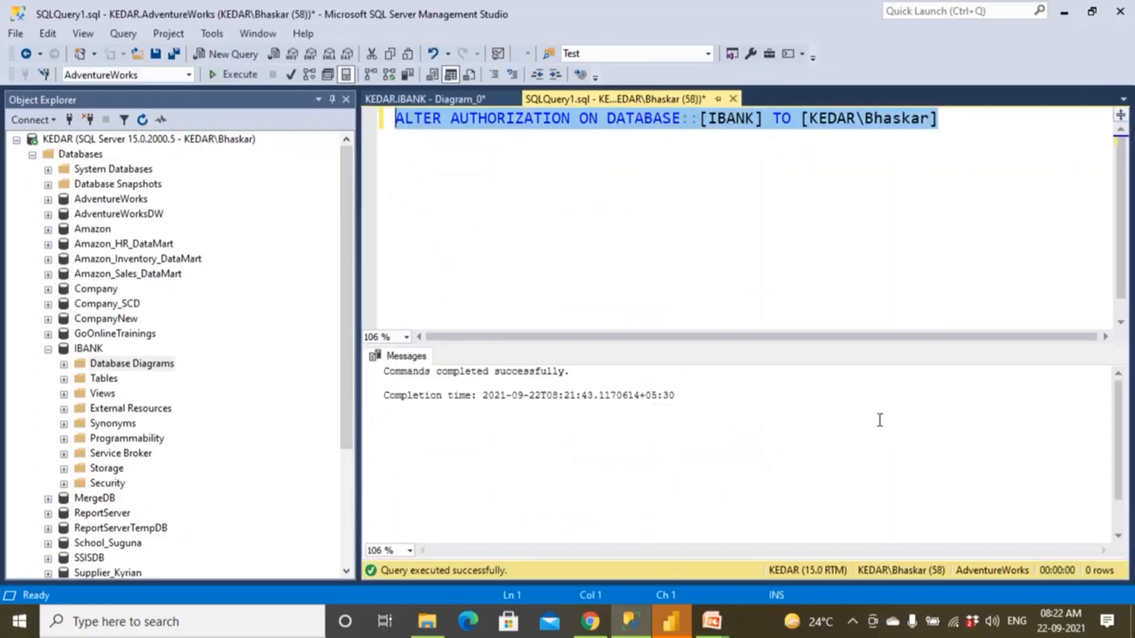
left_click(770, 235)
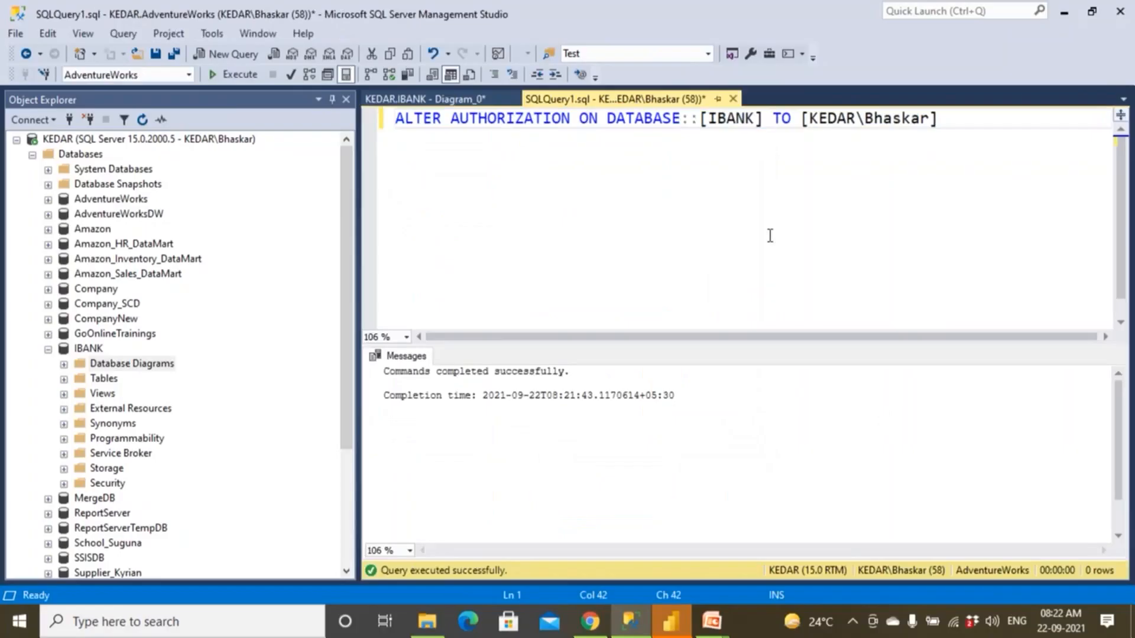
left_click(606, 119)
key("Return")
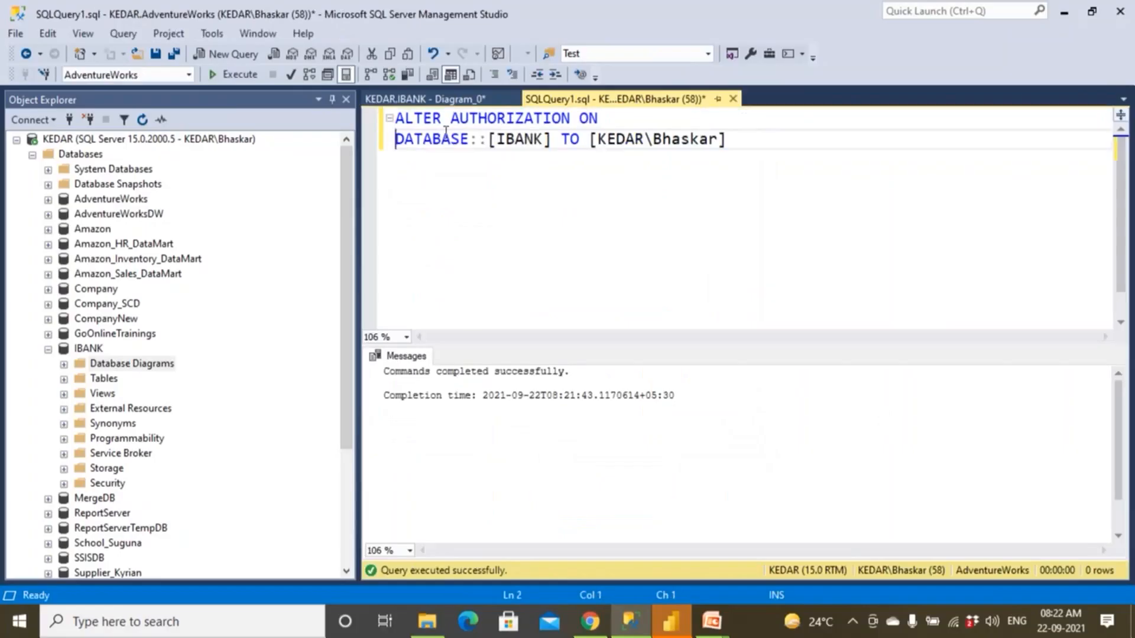
left_click_drag(488, 144, 732, 143)
left_click(582, 141)
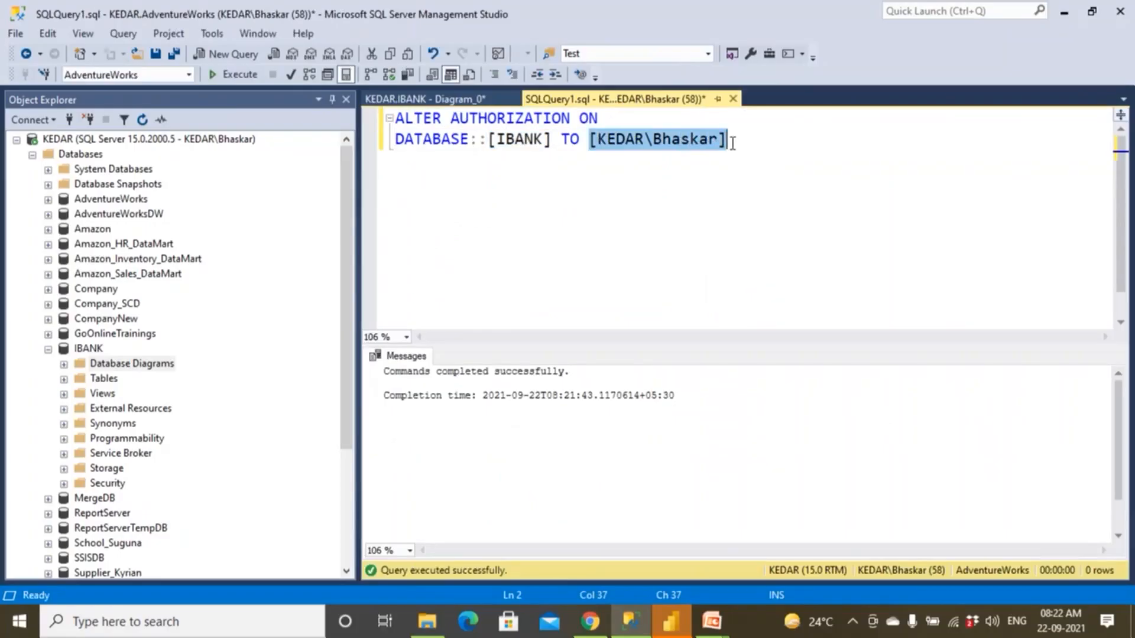
Remove the computer-name prefix and backslash from the login after TO and try to execute the statement.
left_click(689, 147)
left_click(656, 143)
key("BackSpace")
key("BackSpace")
key("BackSpace")
key("BackSpace")
key("BackSpace")
key("BackSpace")
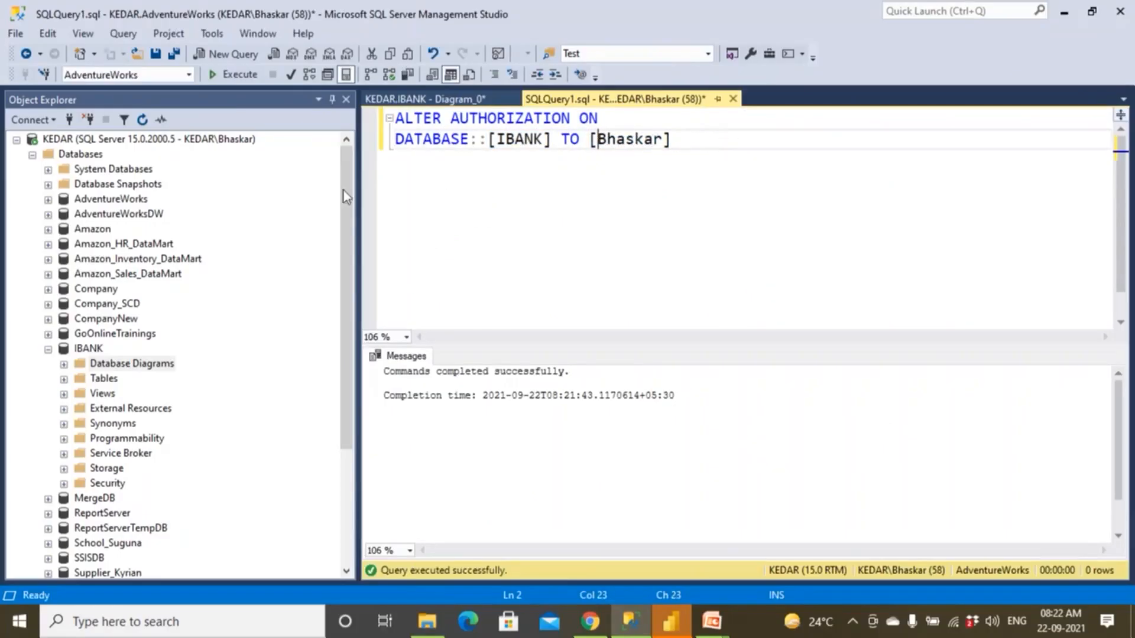
left_click(236, 76)
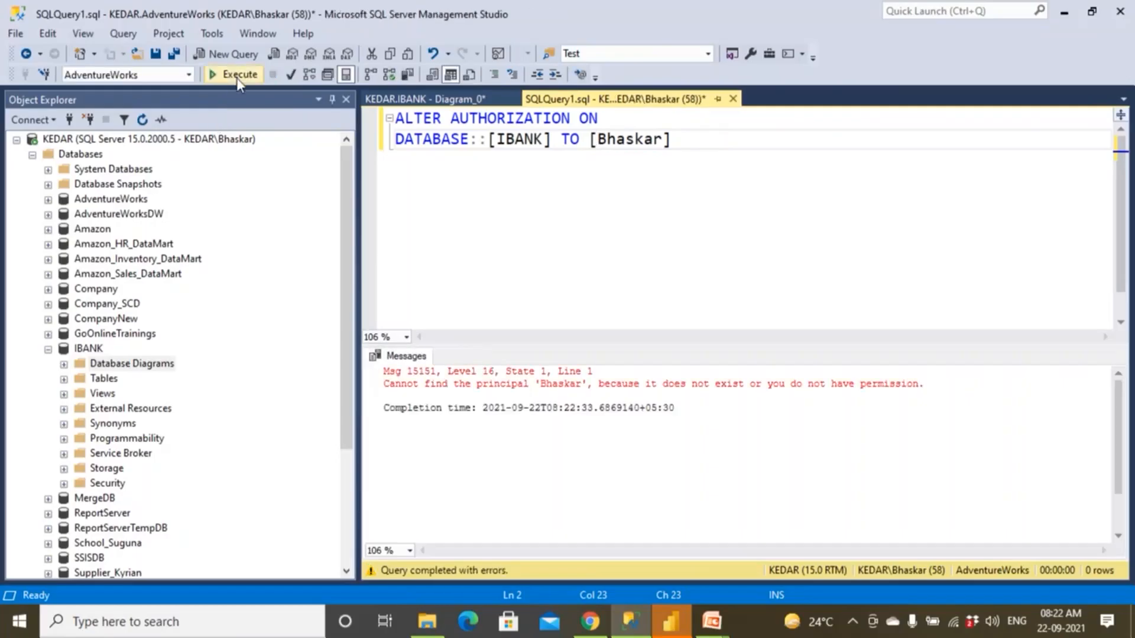
Delete the bracketed login after TO in the IBANK ALTER AUTHORIZATION statement.
left_click_drag(500, 384, 612, 384)
left_click(616, 140)
left_click_drag(592, 140, 686, 138)
key("BackSpace")
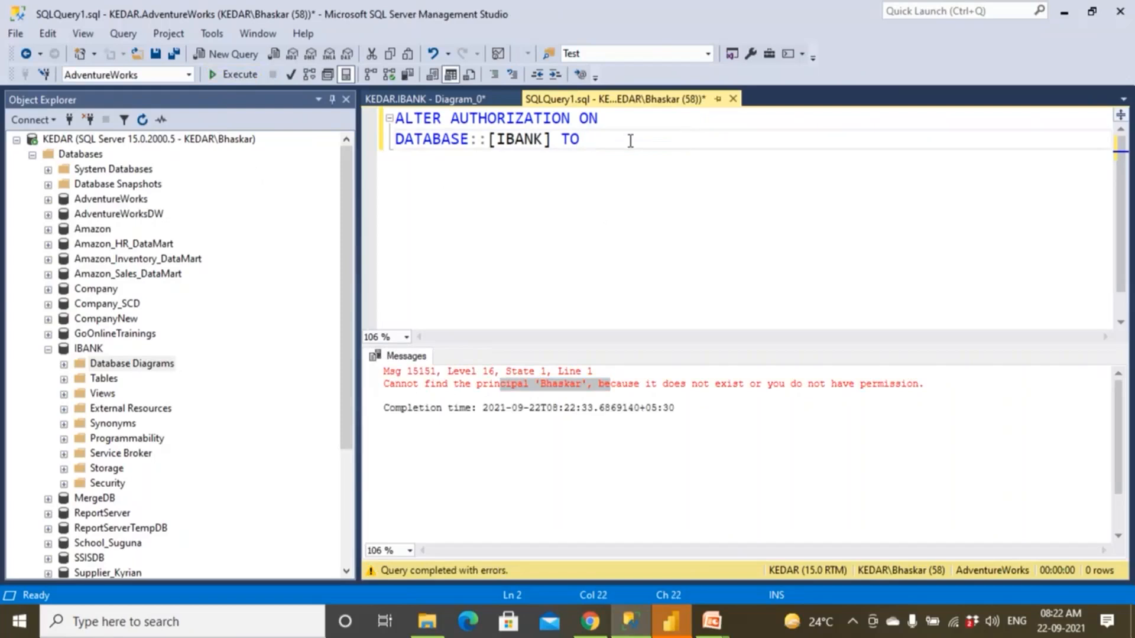
Insert the computer-qualified Windows login from the server's Security Logins after TO and execute the ALTER AUTHORIZATION statement.
left_click(32, 154)
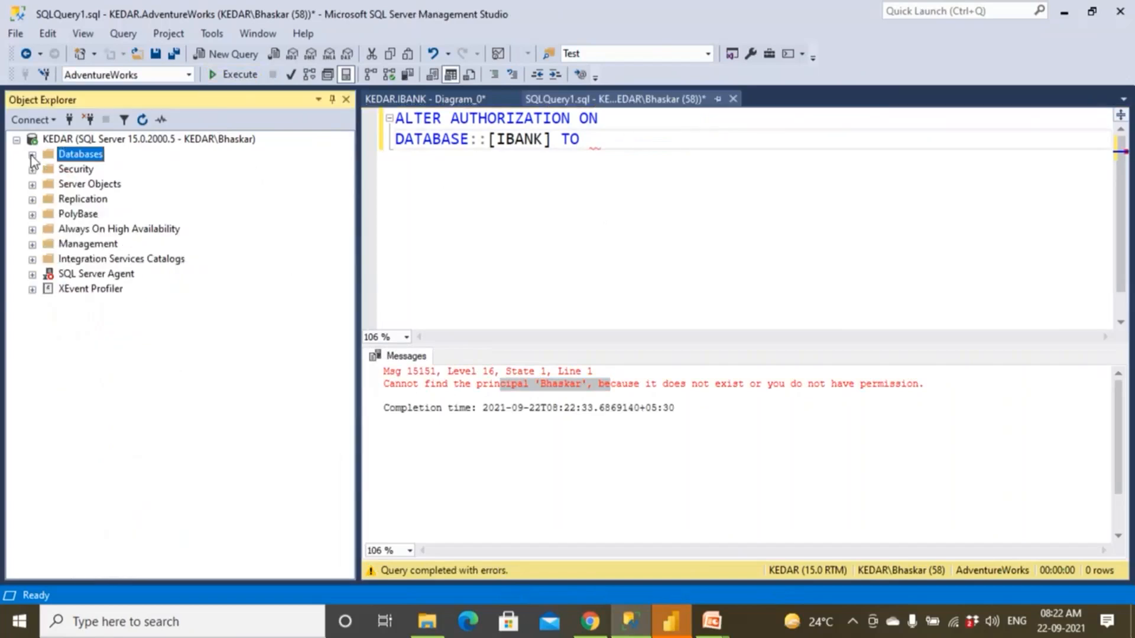
double_click(76, 169)
left_click(125, 244)
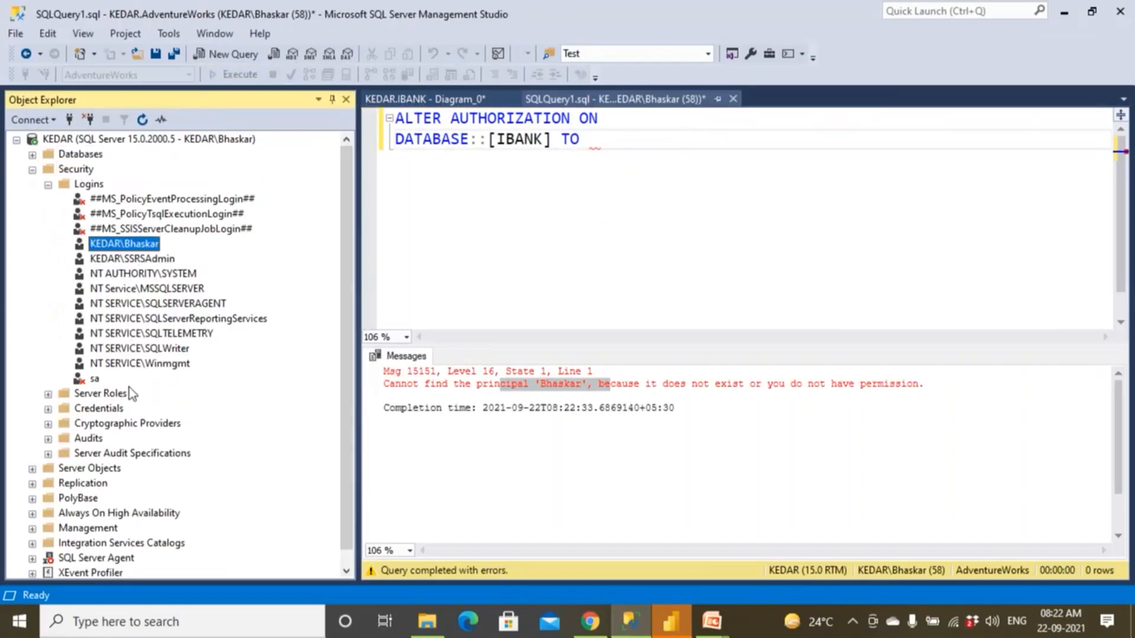
left_click_drag(127, 244, 623, 136)
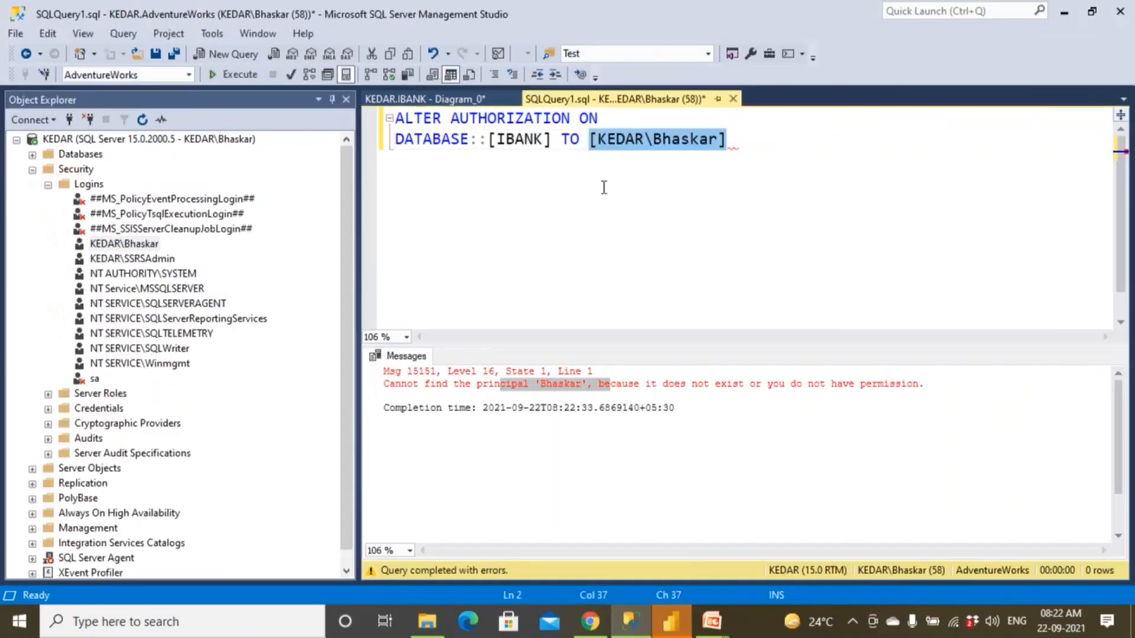
left_click(603, 188)
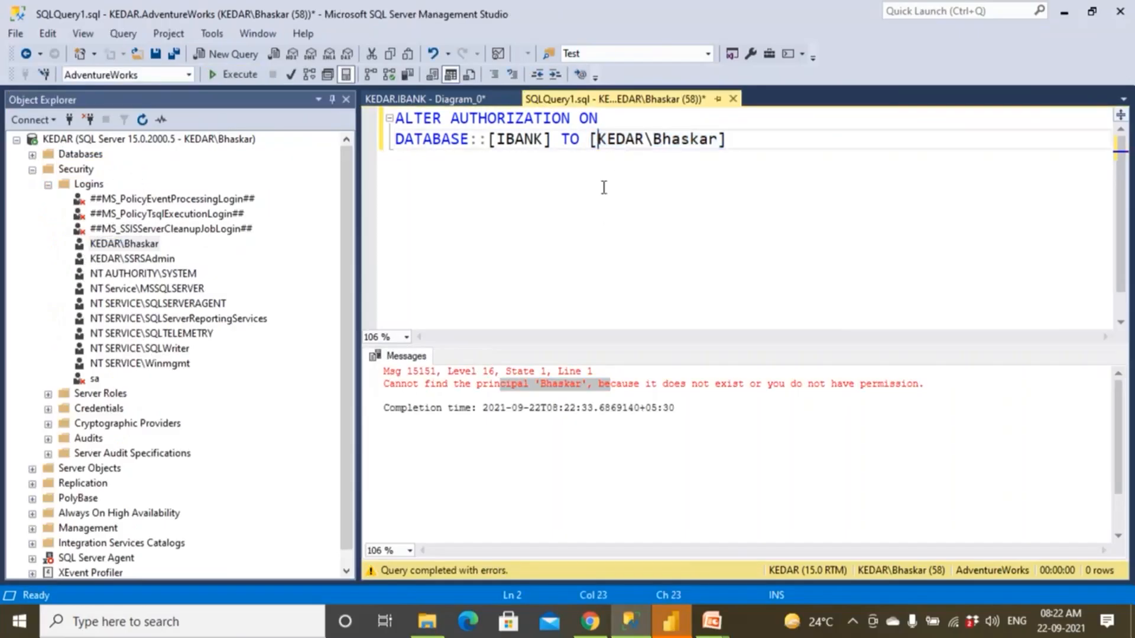
left_click(245, 81)
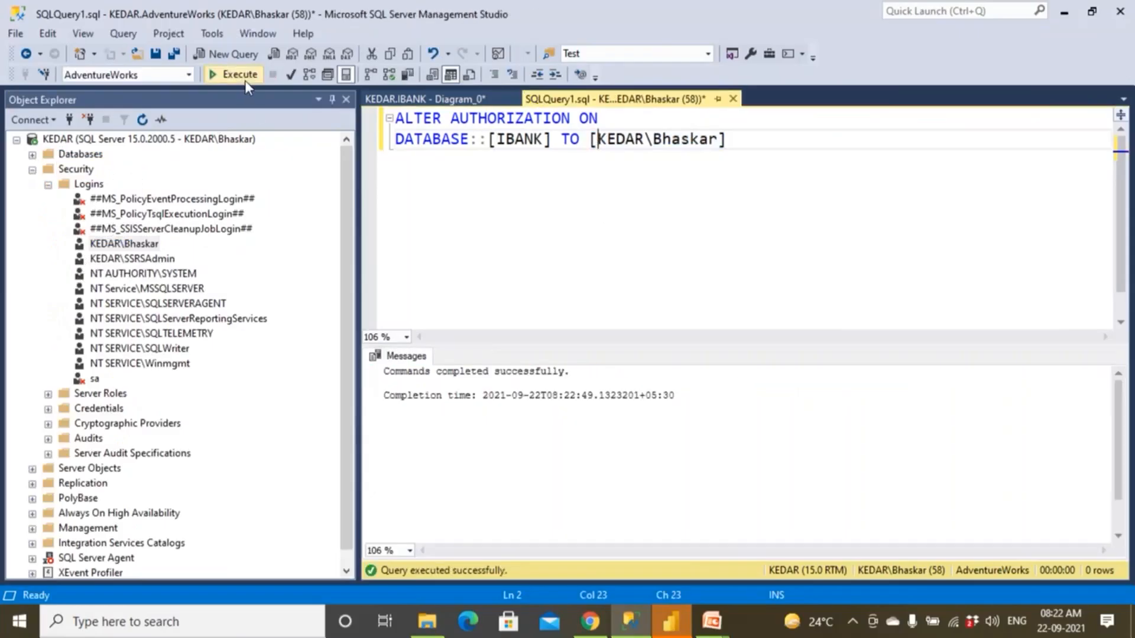
left_click(245, 80)
left_click(245, 80)
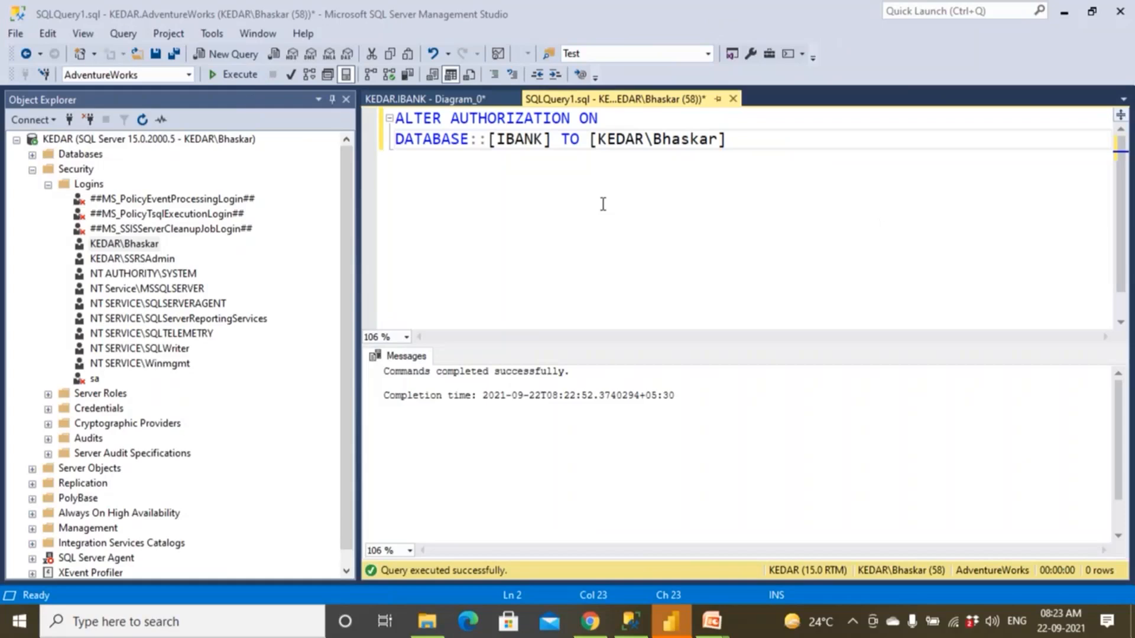
Switch to Chrome, review the Stack Overflow answers on creating database diagrams, and return to the Bing results to examine the listed solutions.
left_click(460, 100)
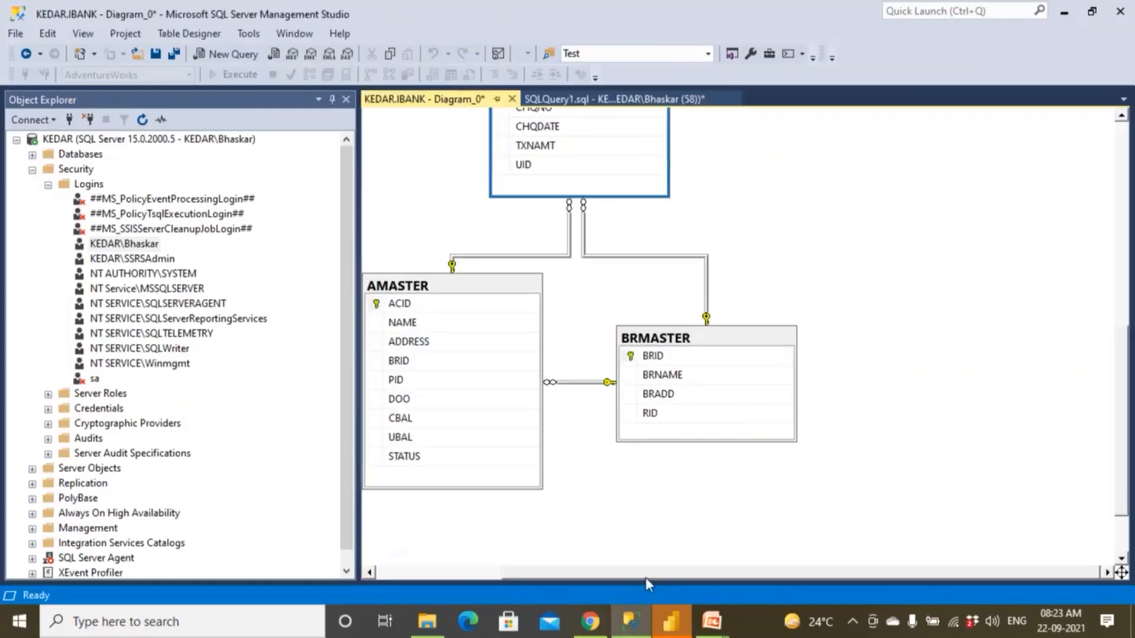
left_click(589, 621)
double_click(337, 250)
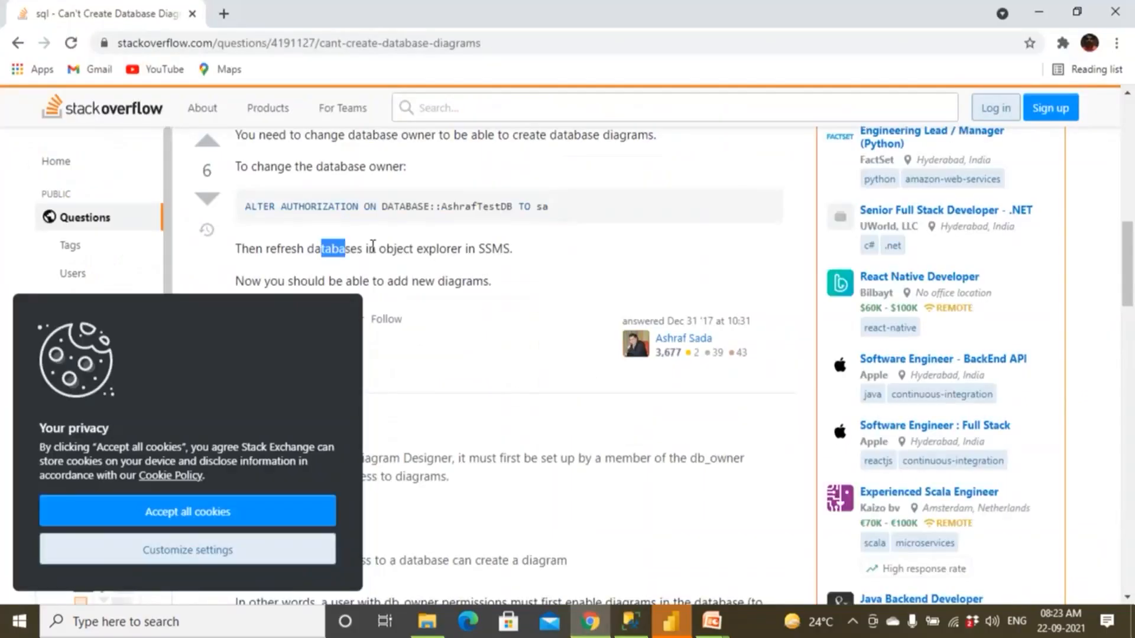
scroll(501, 249, "down", 5)
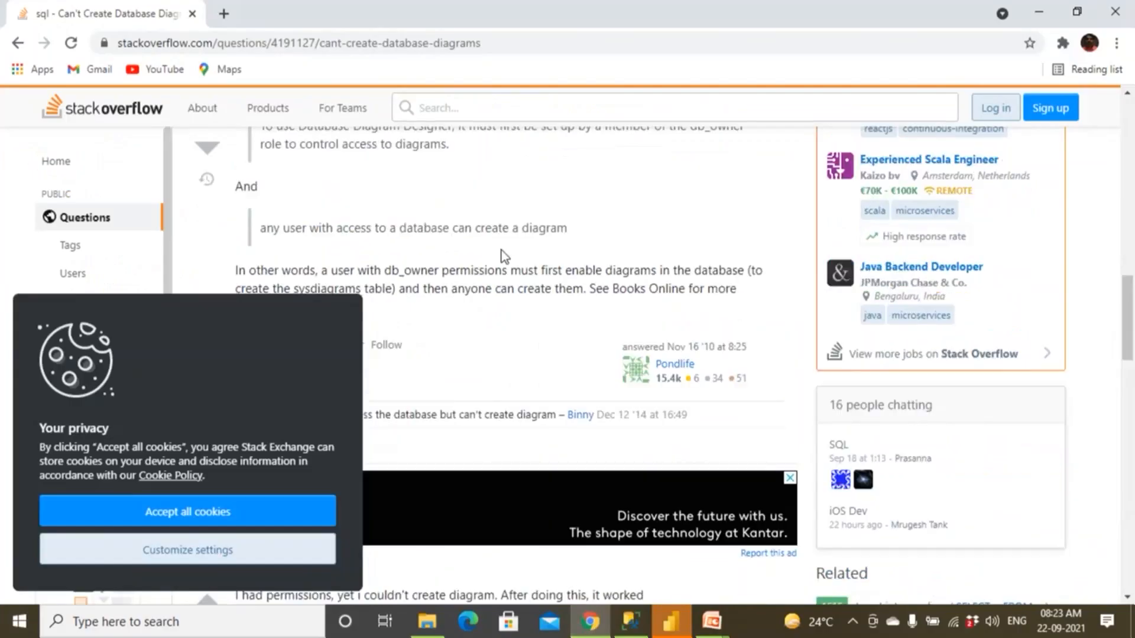
scroll(501, 255, "up", 10)
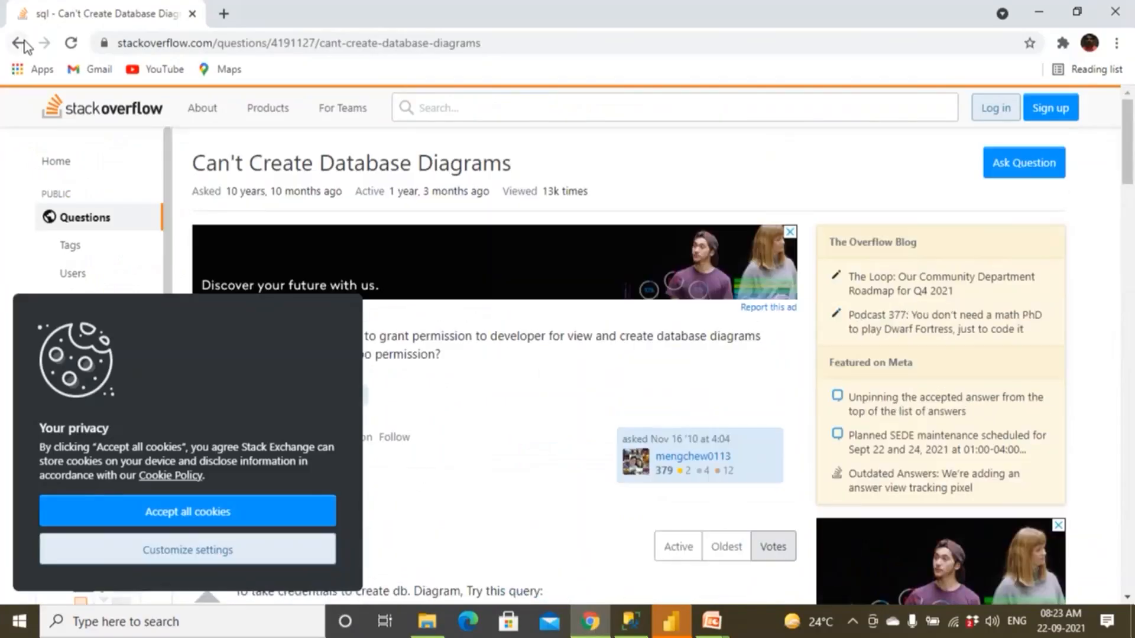
left_click(23, 44)
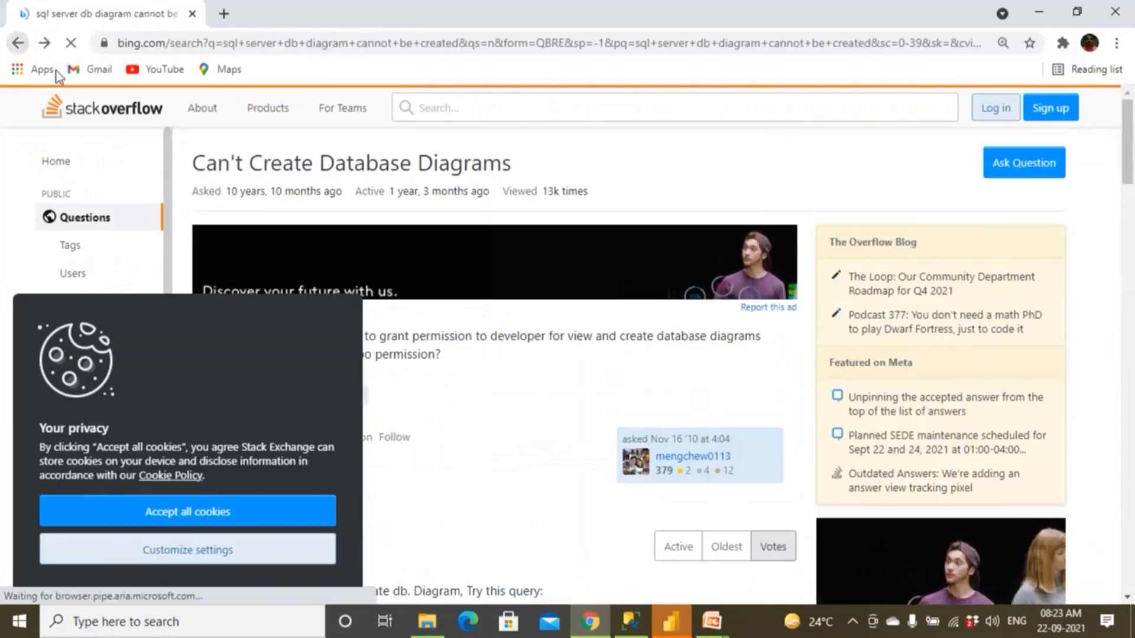
scroll(331, 390, "down", 7)
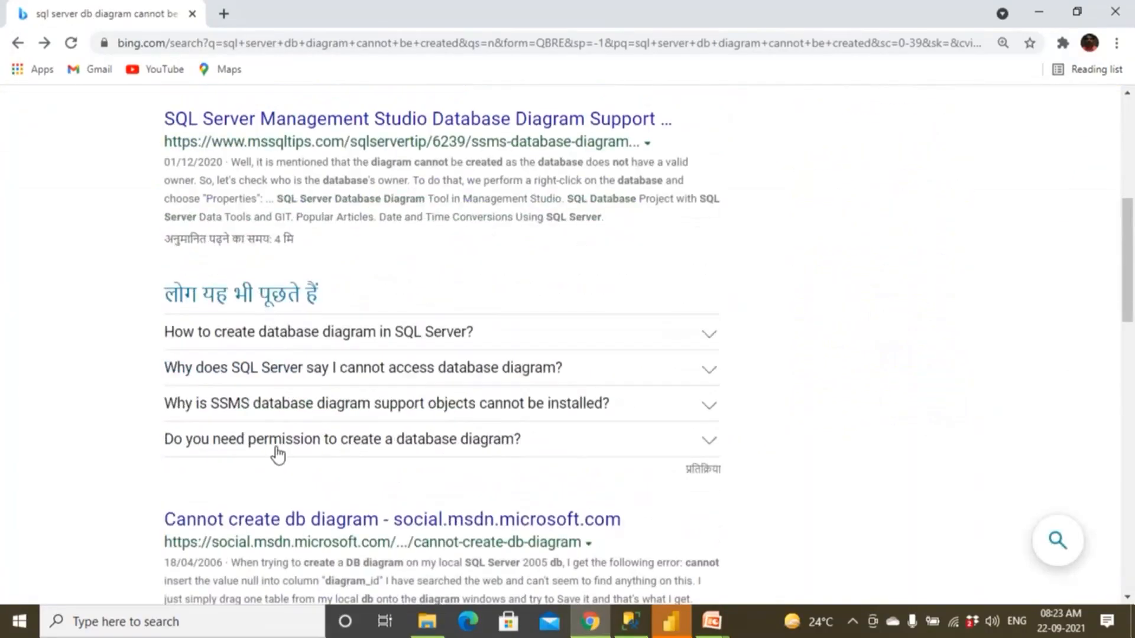
scroll(279, 451, "down", 4)
scroll(286, 341, "up", 3)
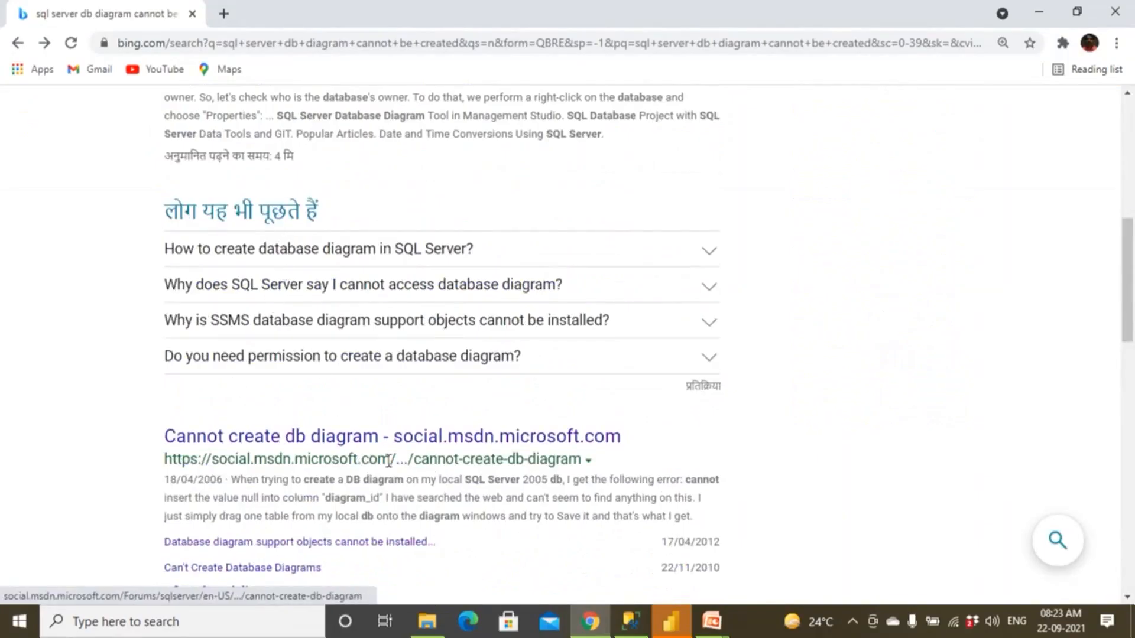
scroll(388, 460, "up", 8)
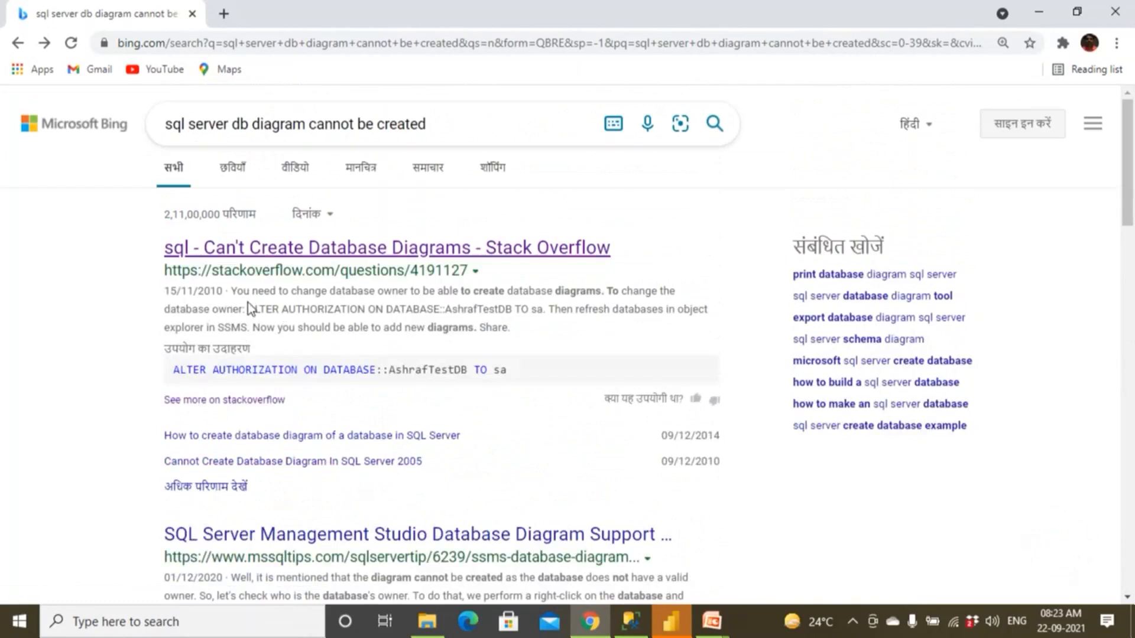
Copy the Stack Overflow result's text about changing the database owner and open a new browser tab.
left_click_drag(230, 291, 479, 333)
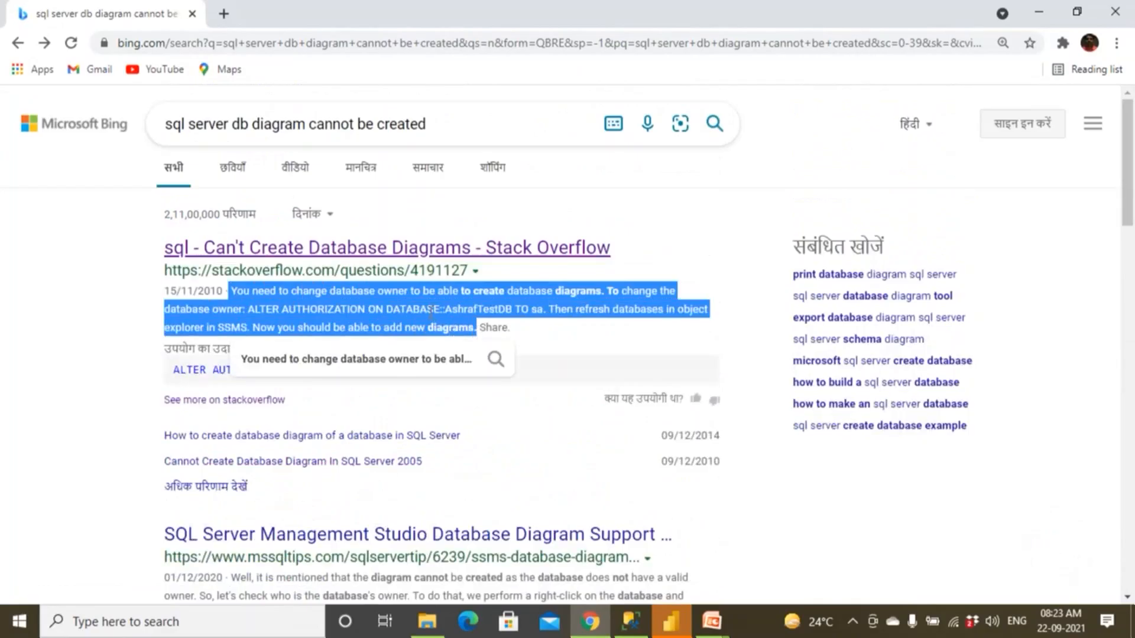
right_click(402, 312)
left_click(430, 327)
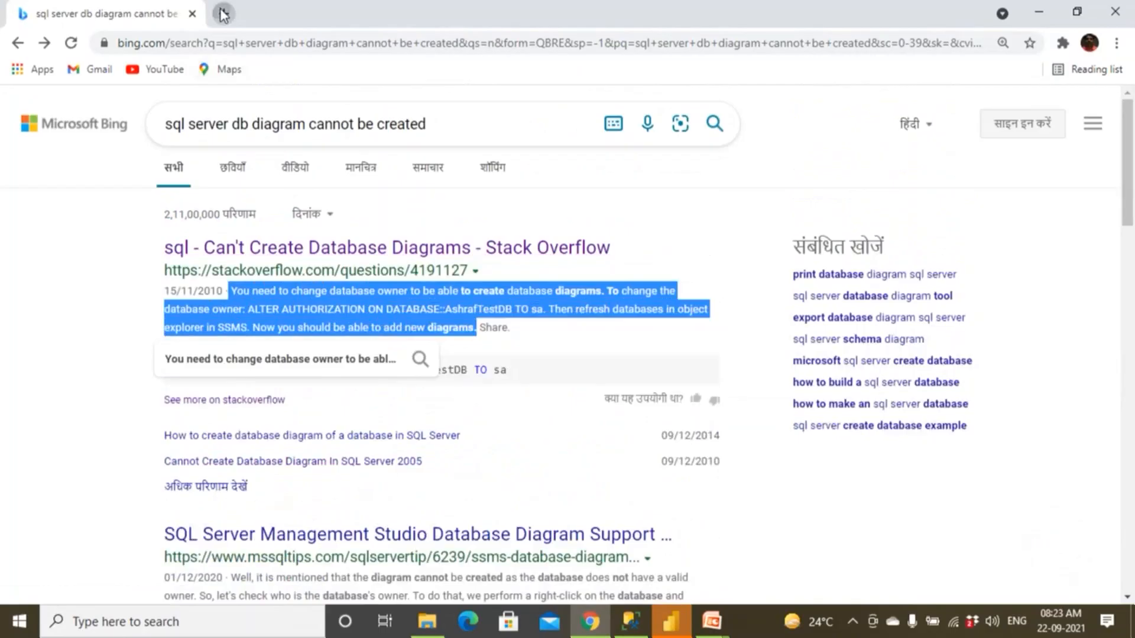
left_click(224, 13)
type("trans")
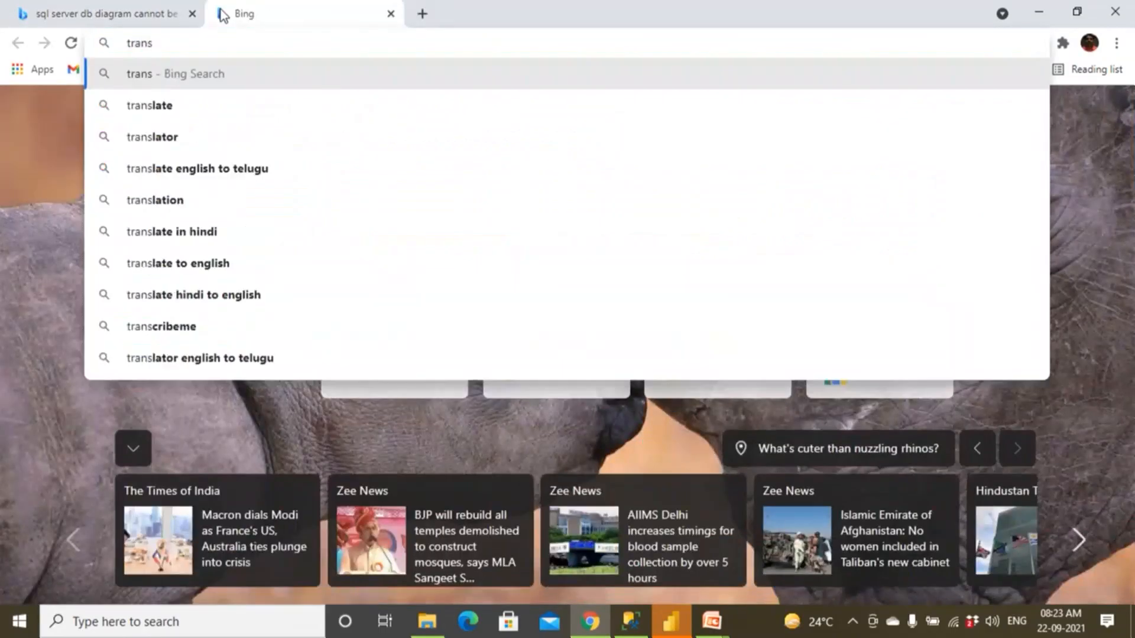
left_click(230, 170)
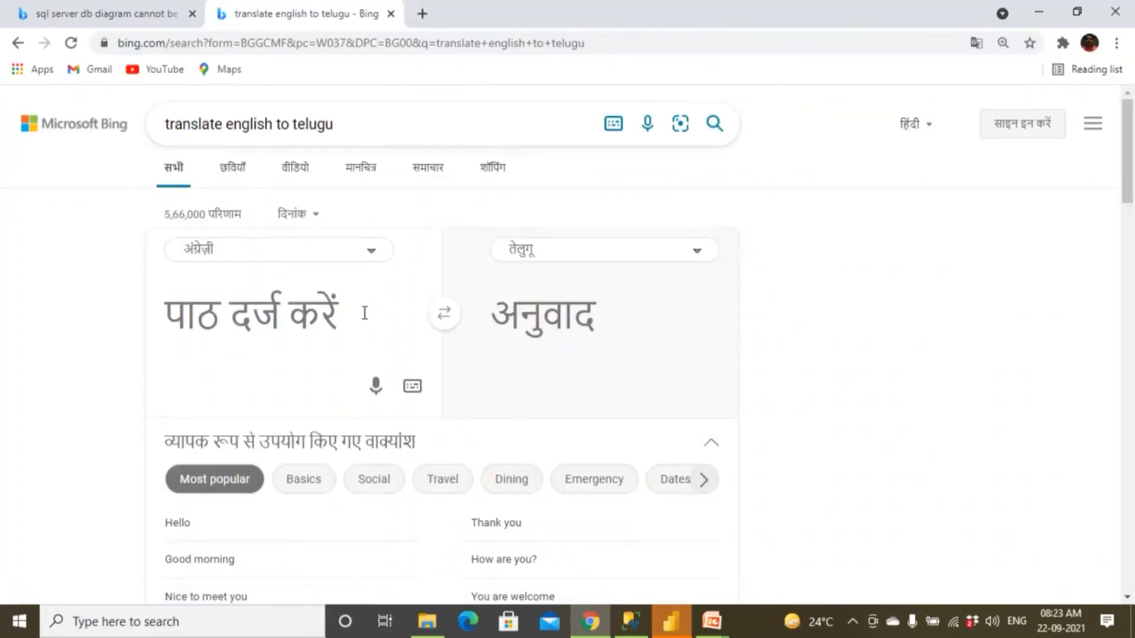
left_click(372, 253)
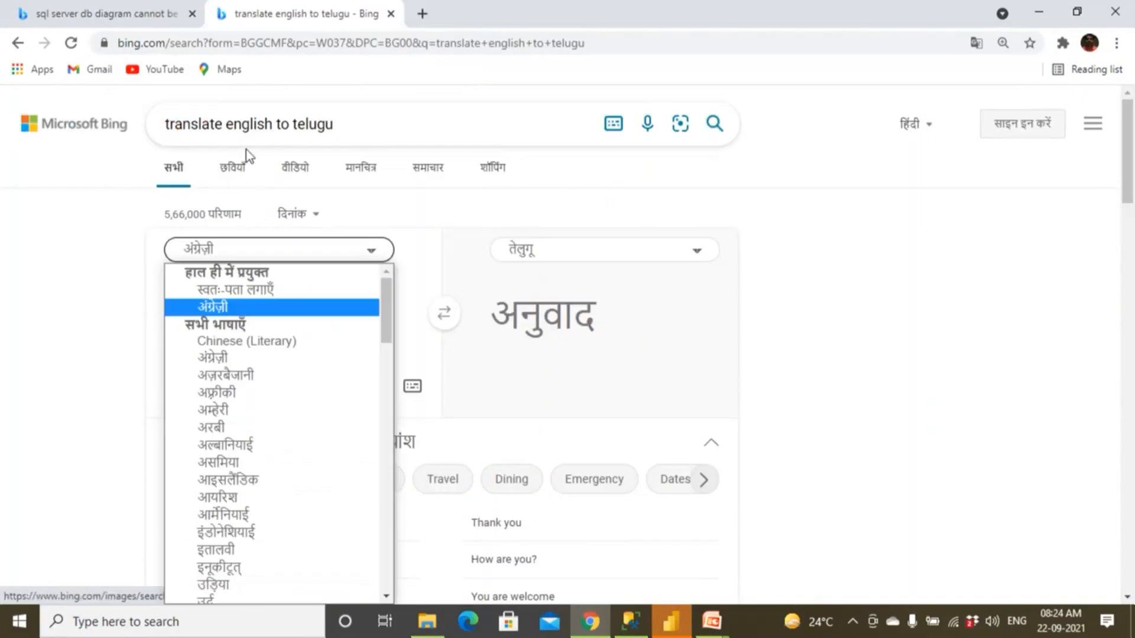
left_click(18, 44)
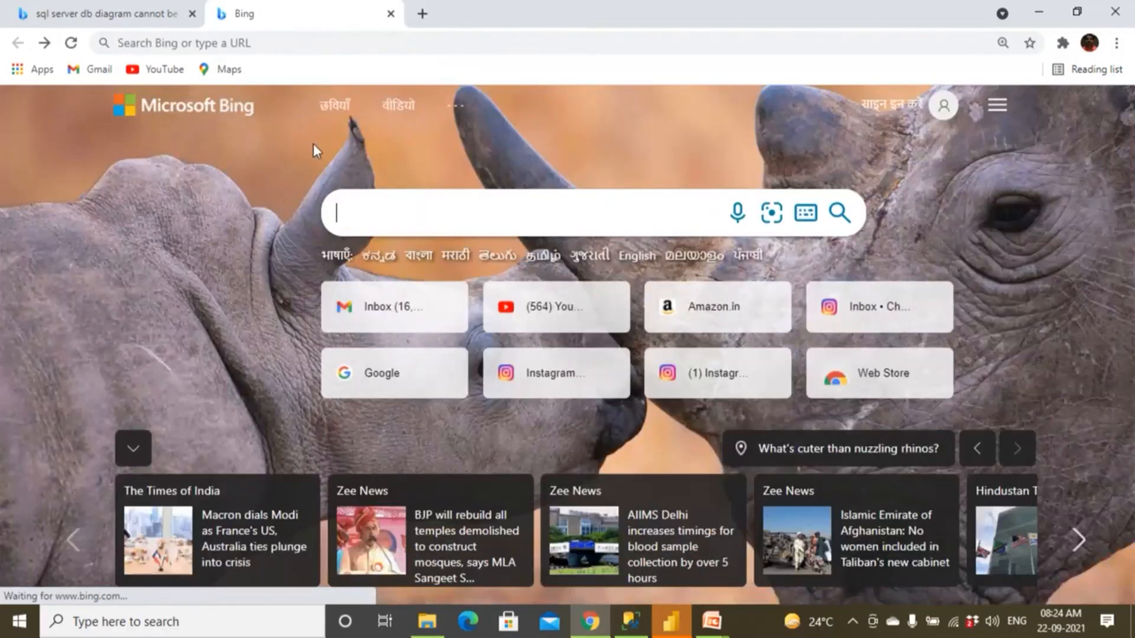
Search Bing for google and open the Google home page from the results.
type("go")
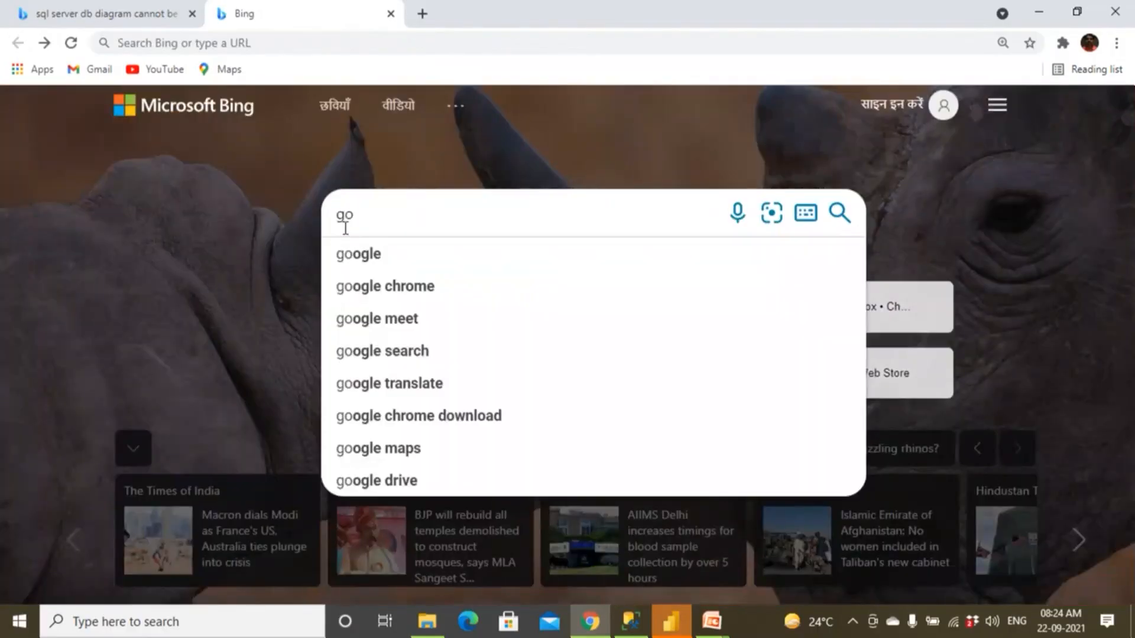
left_click(356, 262)
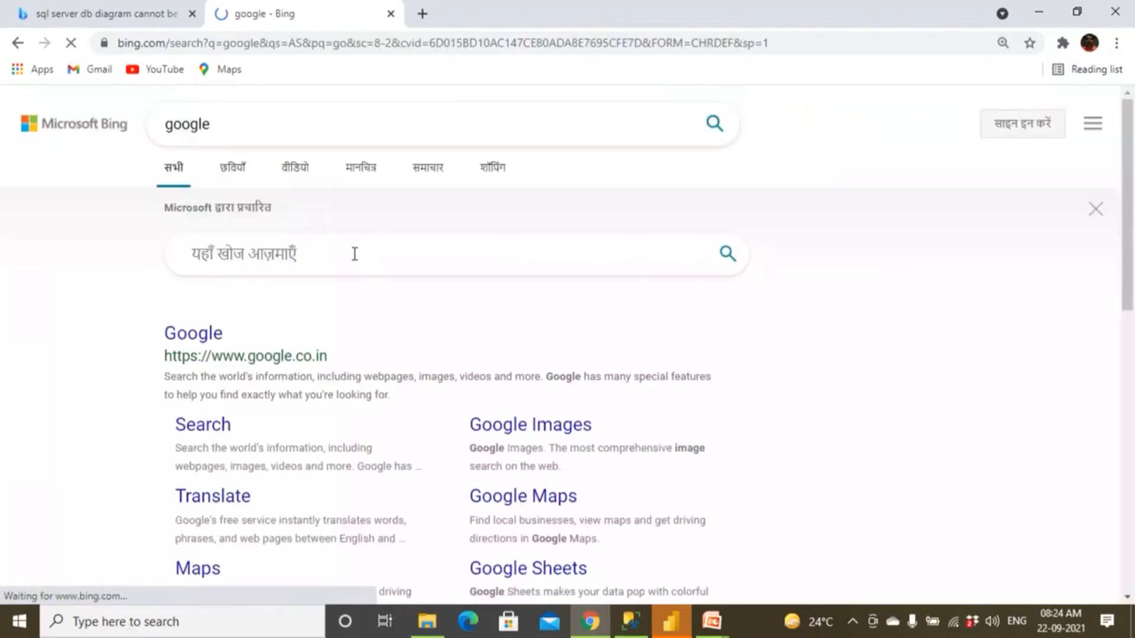
type("Tra")
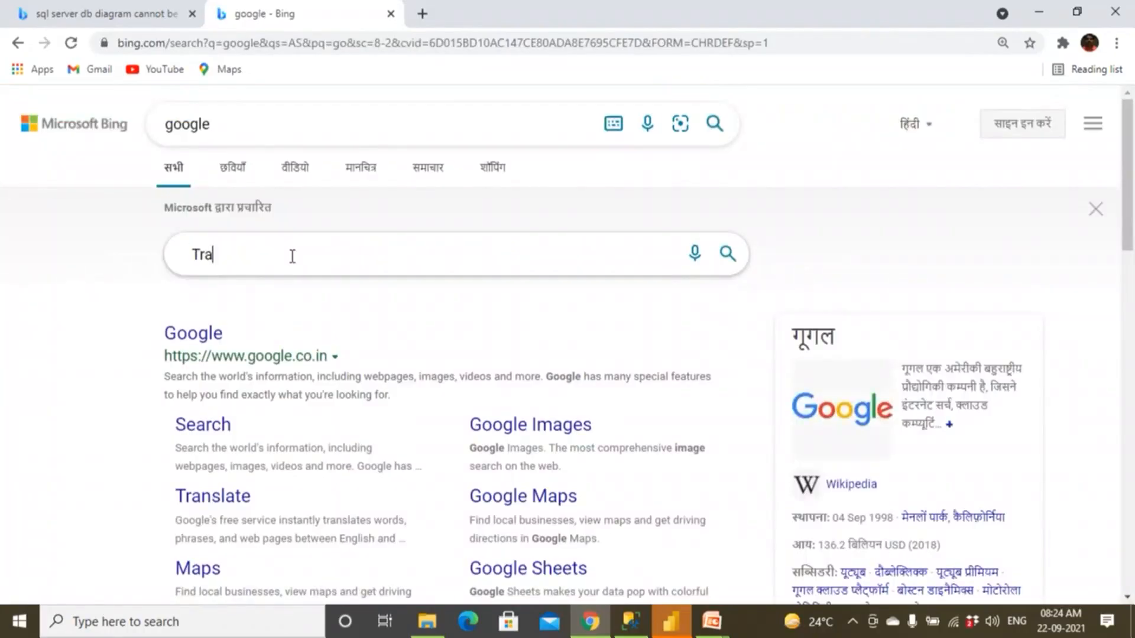
type("nslate")
scroll(289, 257, "down", 15)
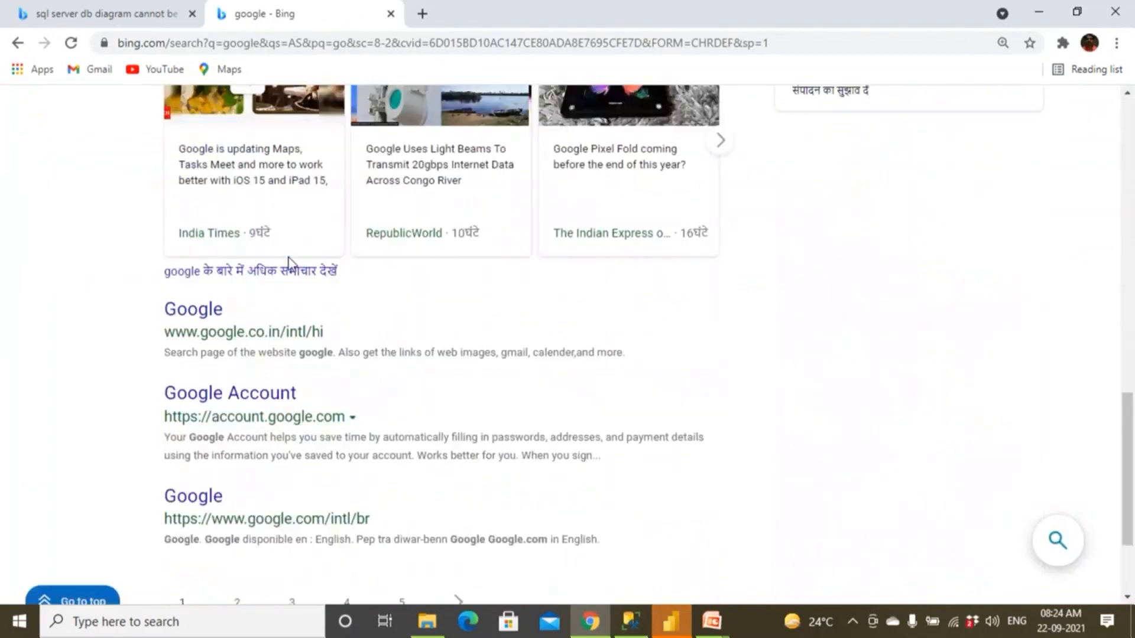
left_click(190, 318)
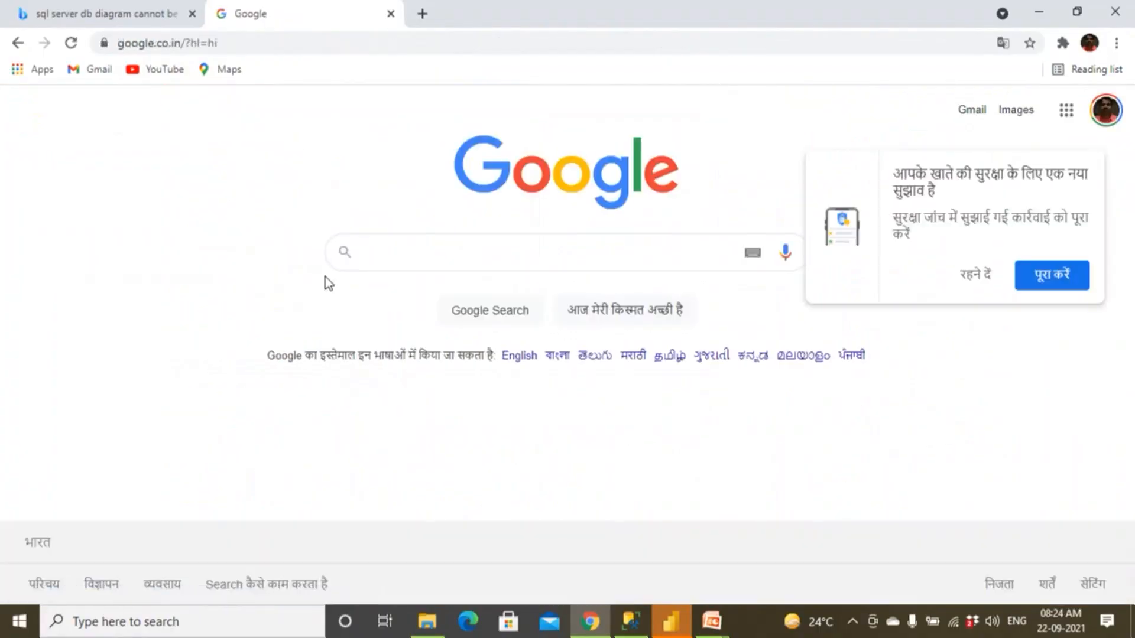
Search Google for "google translate telugu to english".
type("goo")
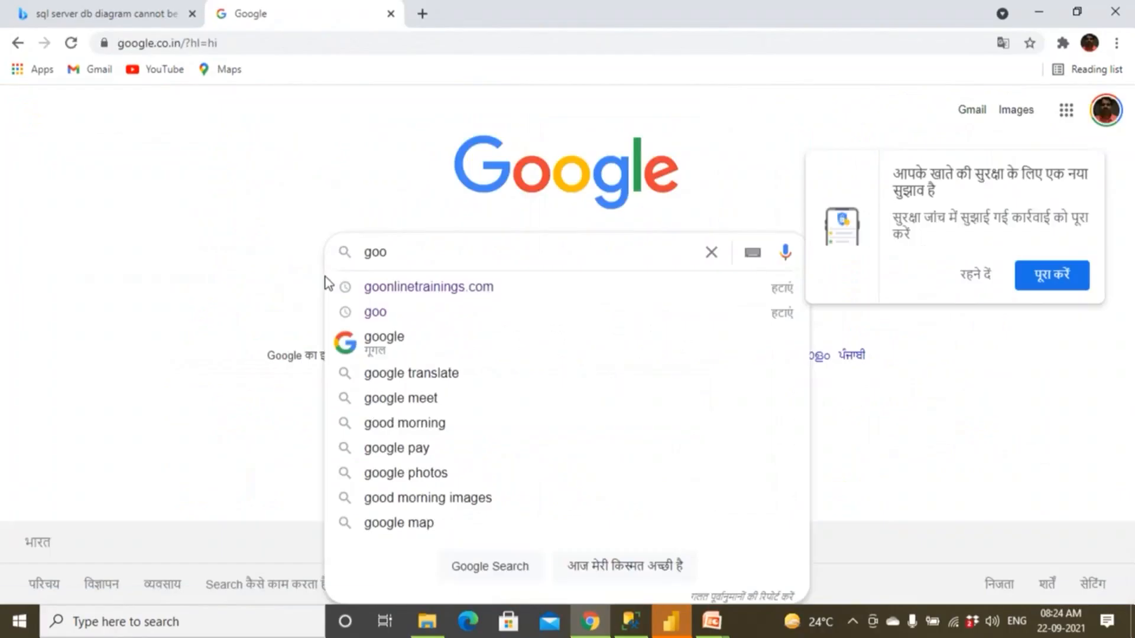
type("gl")
key("BackSpace")
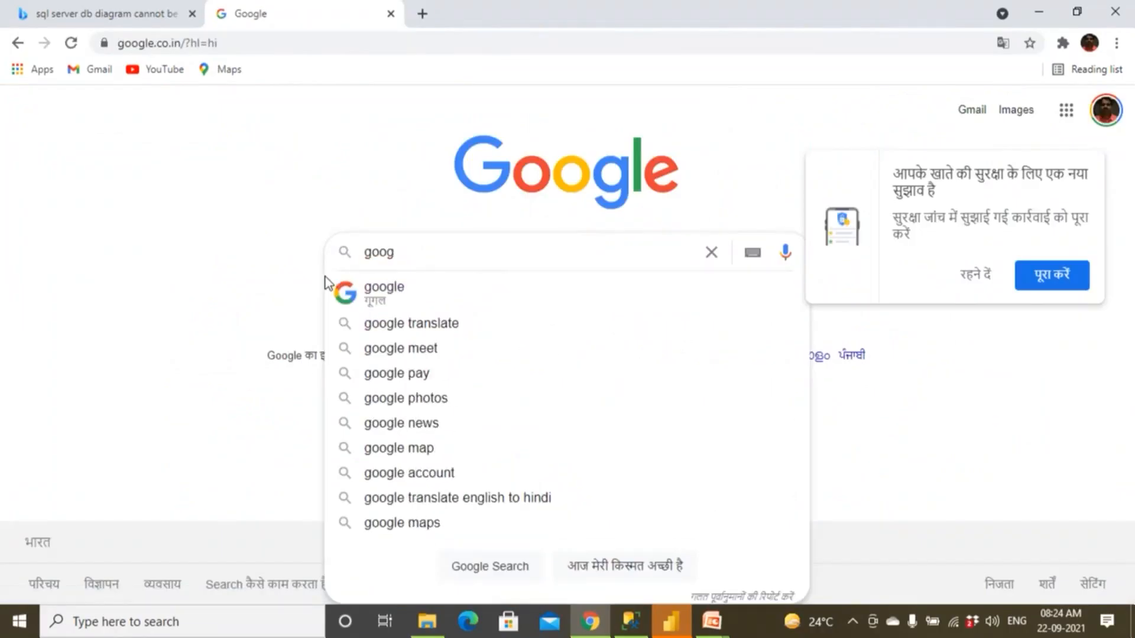
type("le Translate")
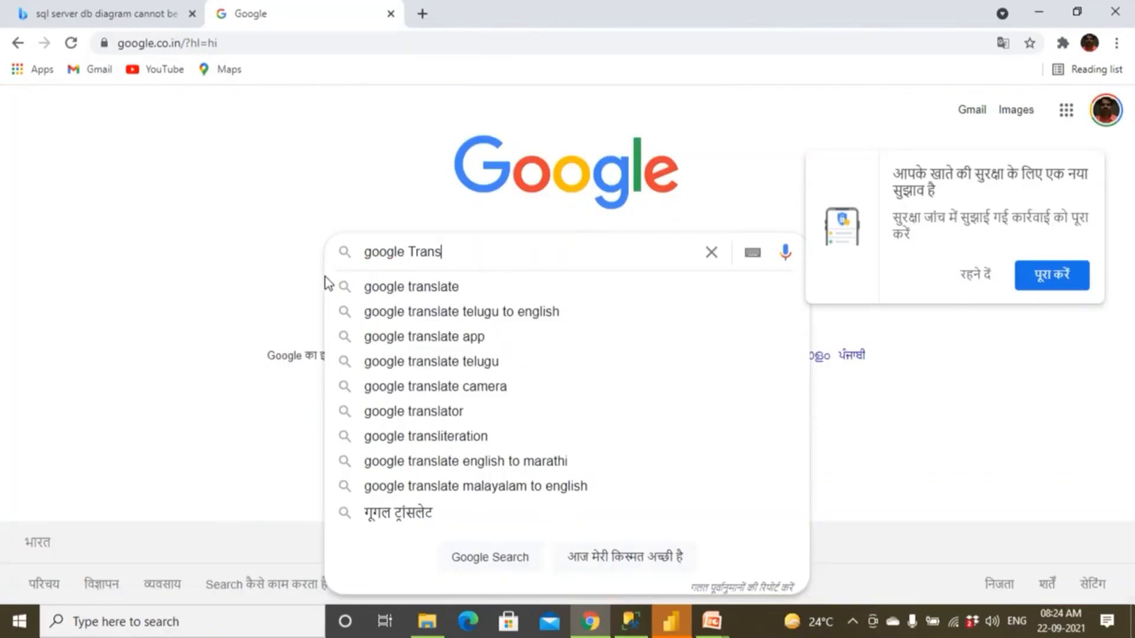
left_click(406, 305)
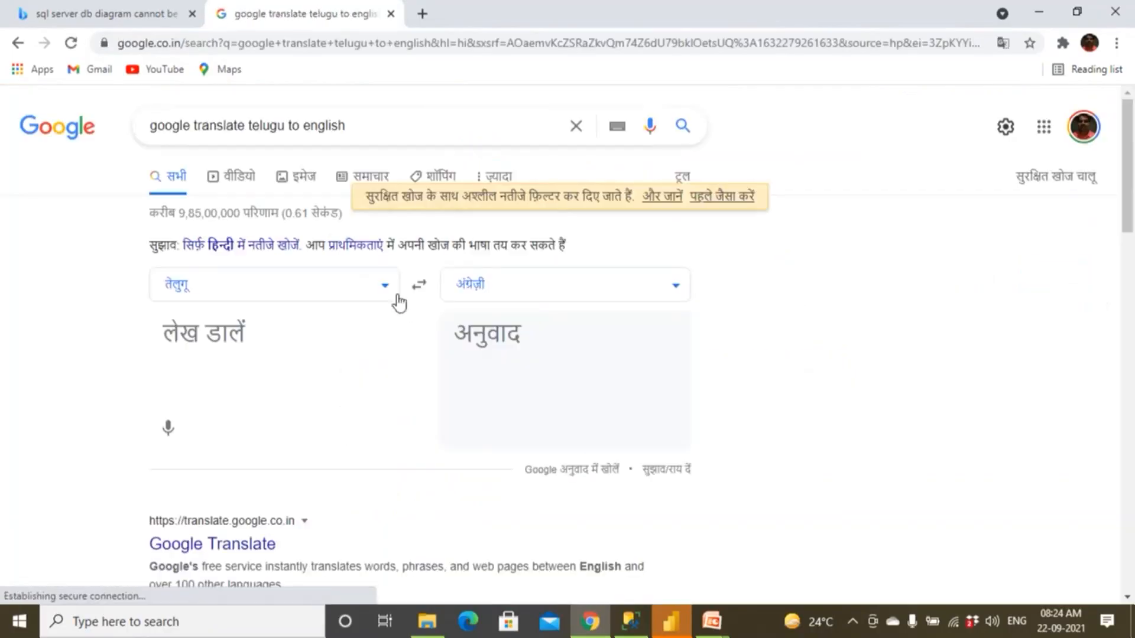
Open the full Google Translate page and translate the copied database-owner explanation from English to Telugu.
left_click(385, 286)
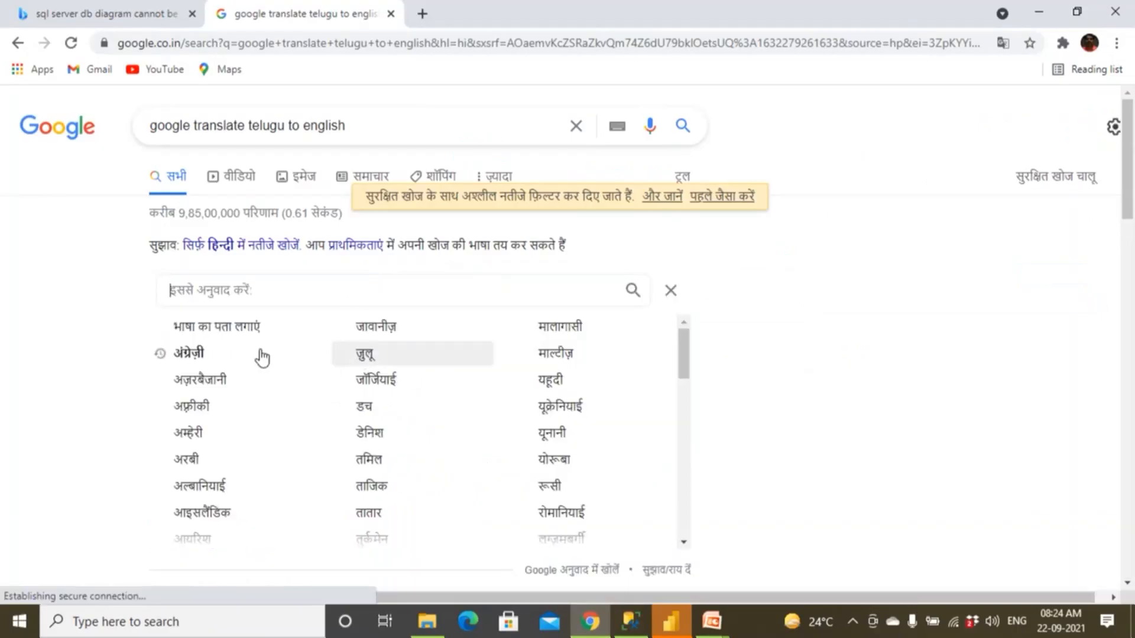
scroll(220, 417, "down", 5)
scroll(221, 417, "up", 5)
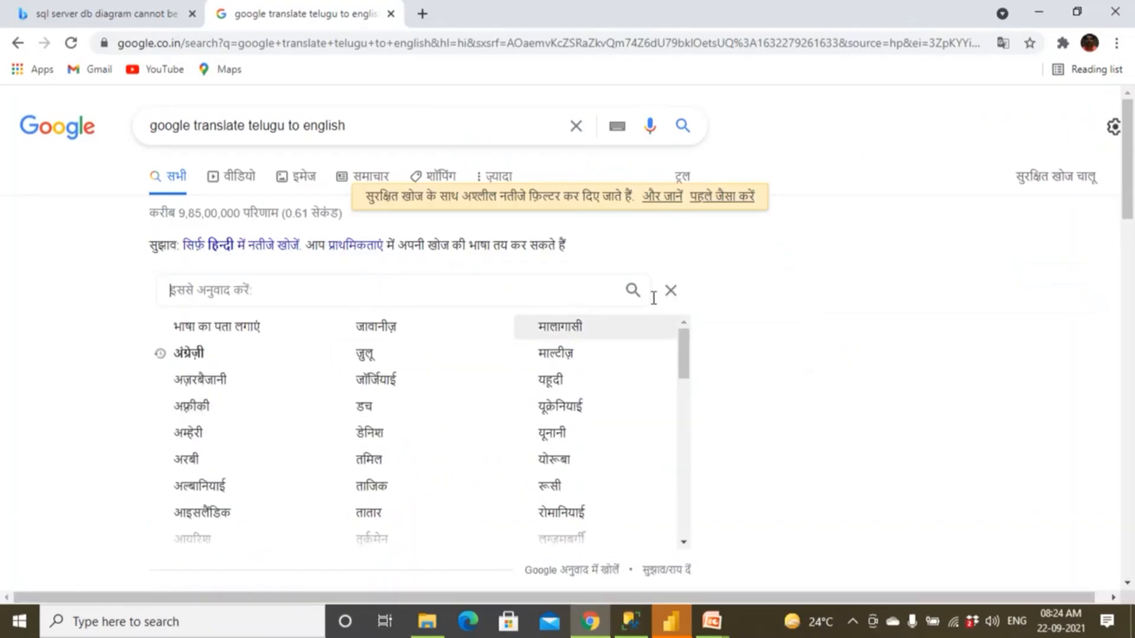
scroll(697, 458, "down", 3)
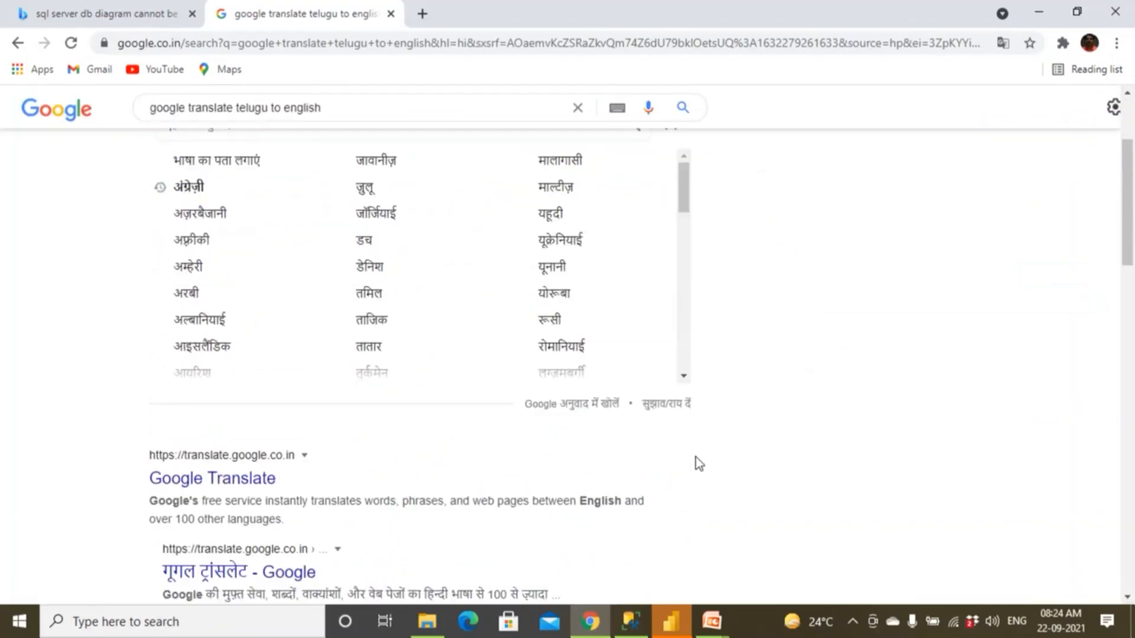
left_click(540, 406)
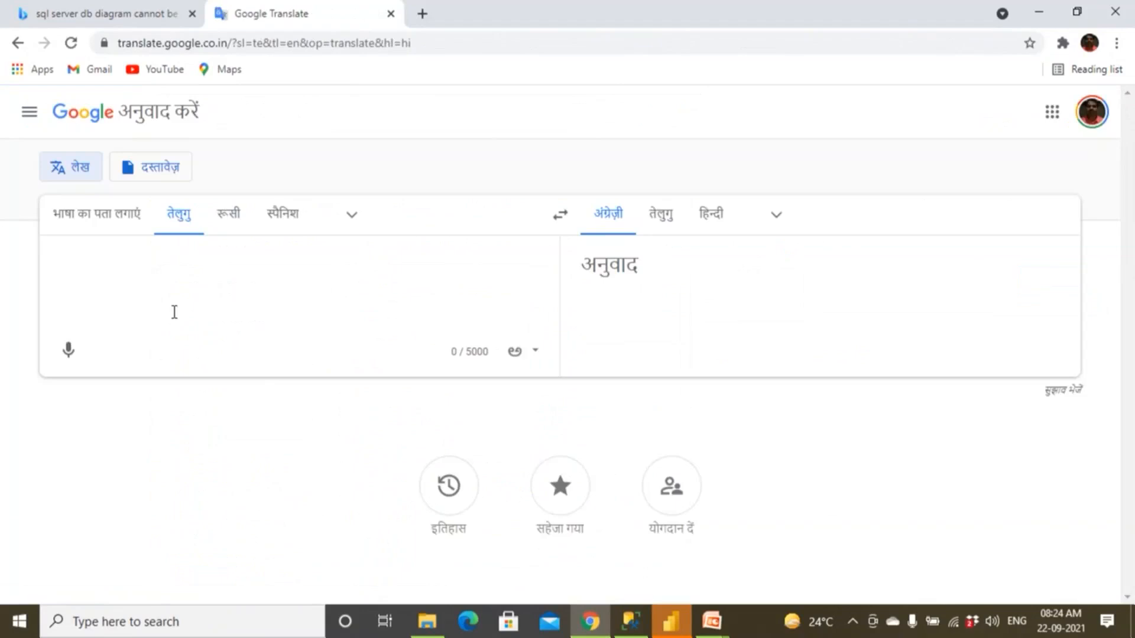
key("ctrl+v")
left_click(659, 230)
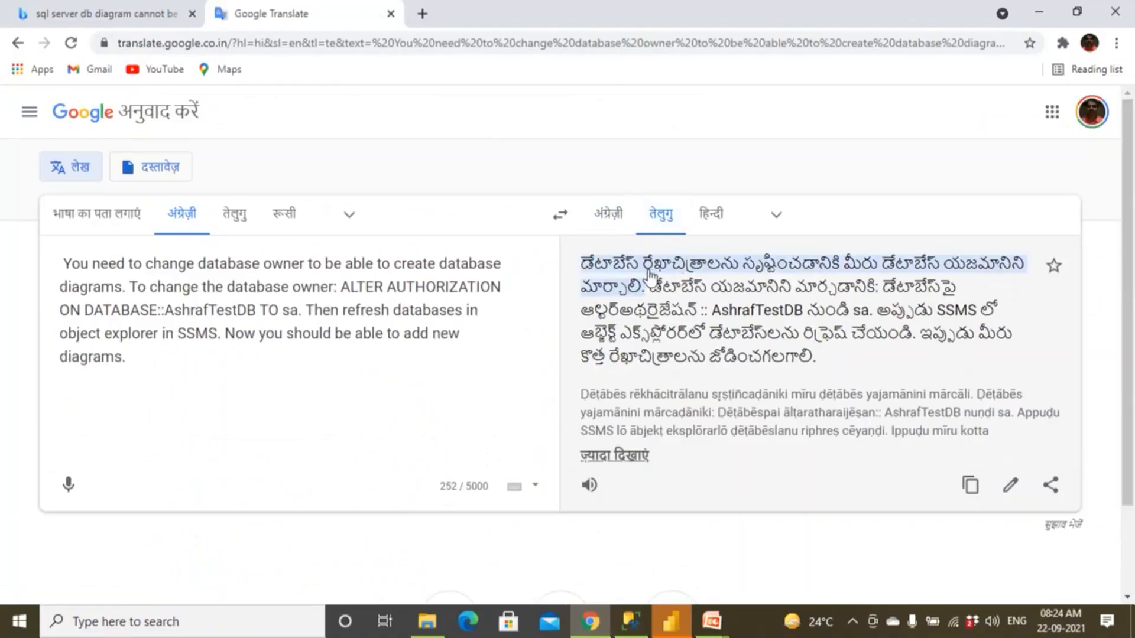
Review the full Telugu translation against the Bing results and check the alternative translations of the ALTER AUTHORIZATION sentence.
left_click_drag(822, 357, 579, 266)
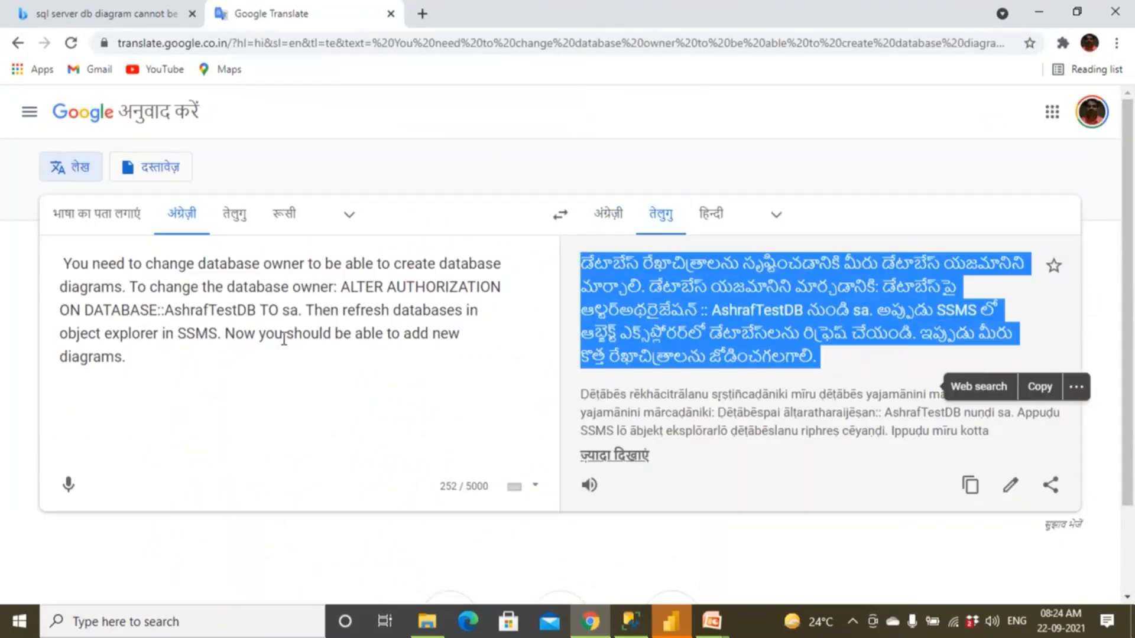
left_click(131, 17)
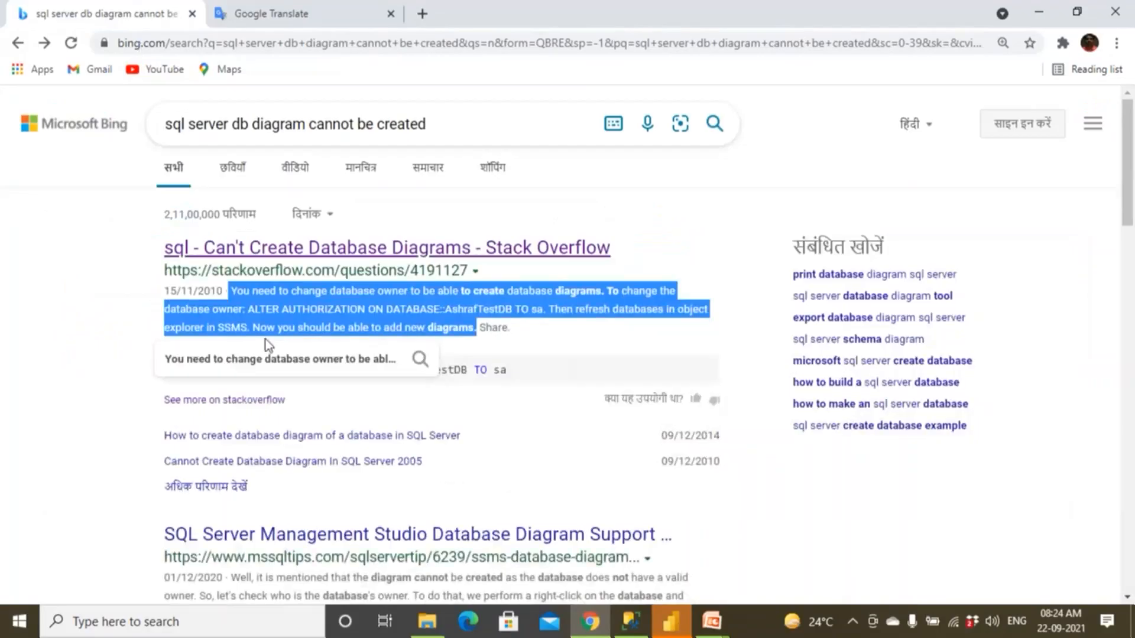
scroll(265, 339, "down", 7)
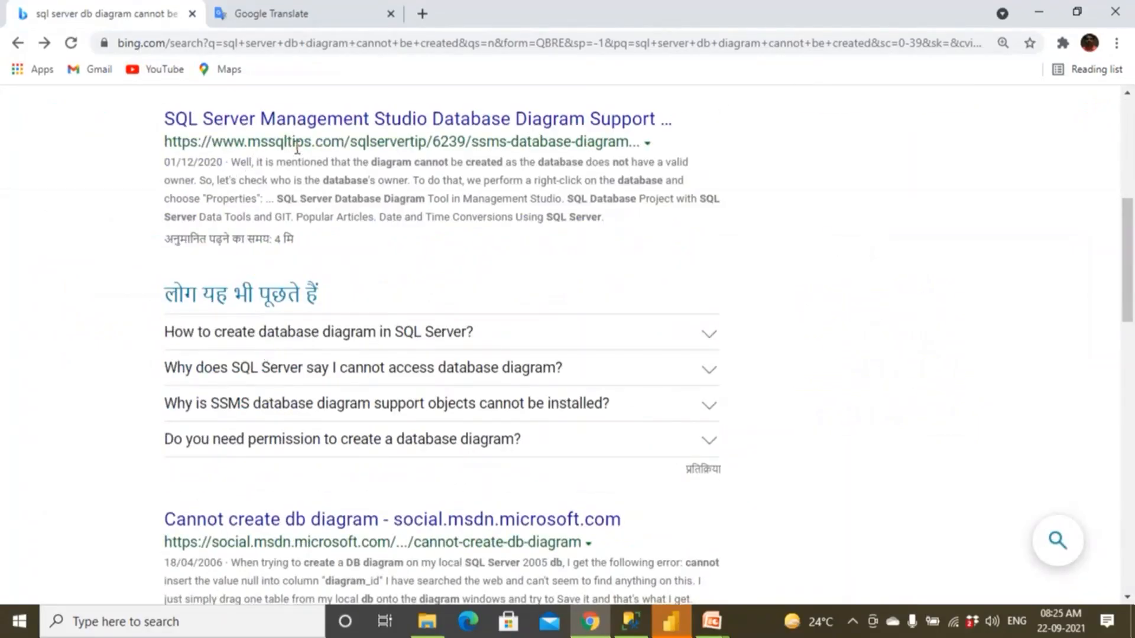
left_click(321, 15)
left_click(682, 300)
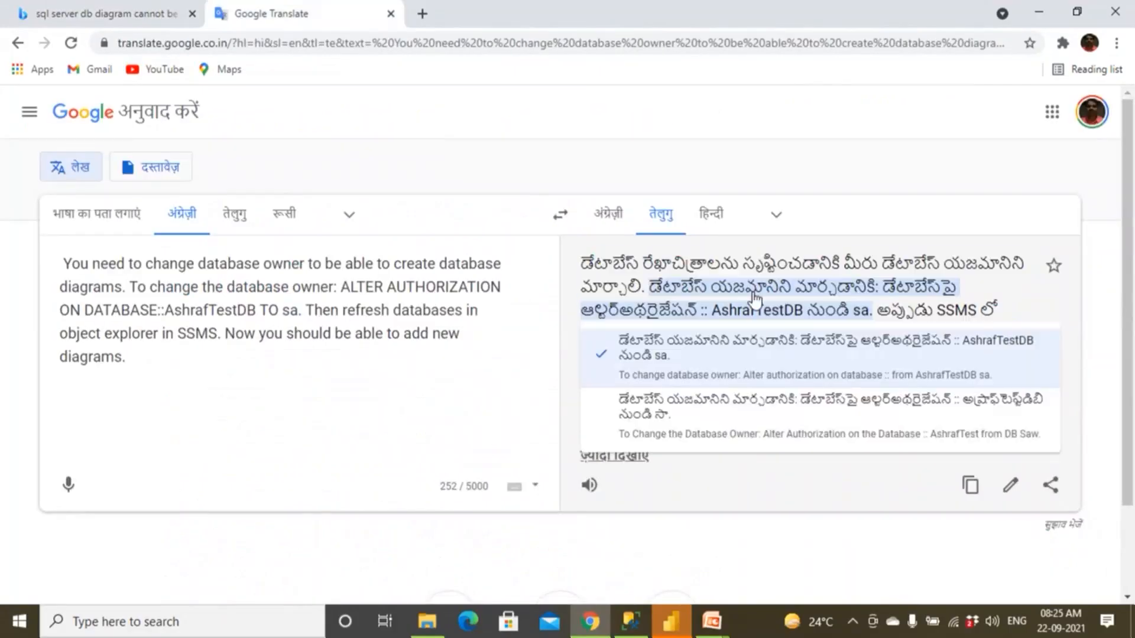
left_click(609, 359)
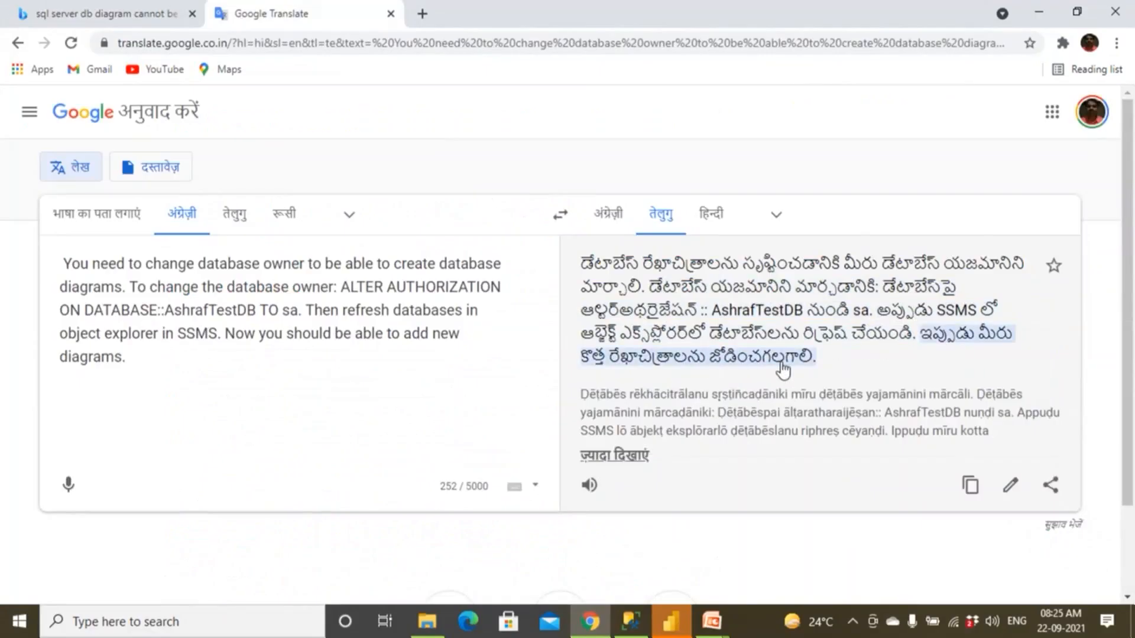
Close the Google Translate page and the browser to return to the database diagram in SQL Server Management Studio.
left_click(392, 16)
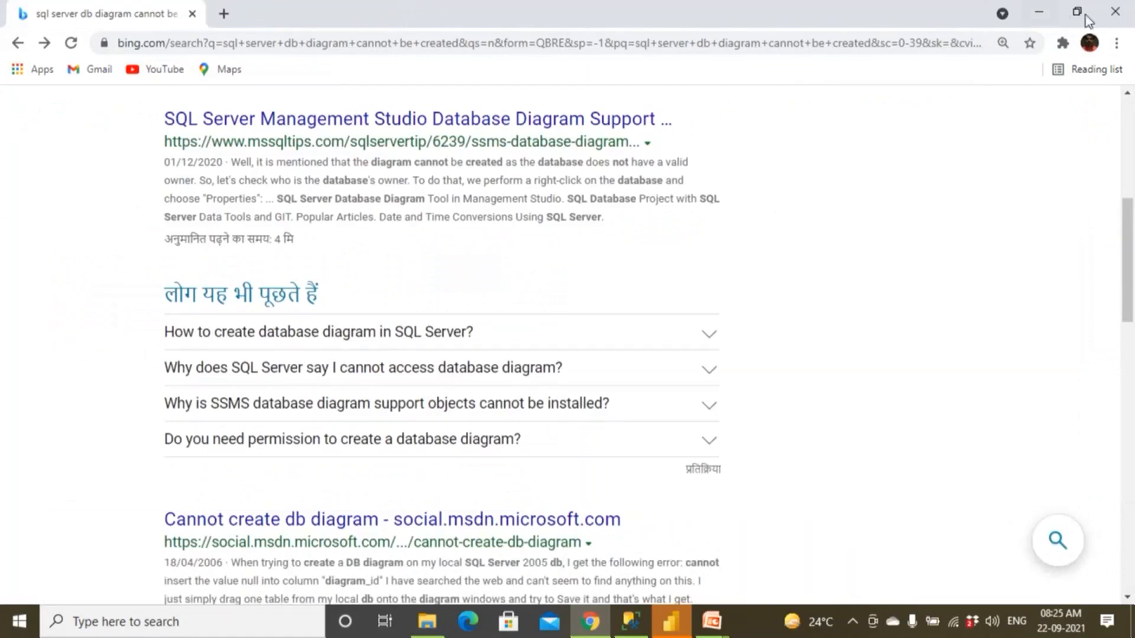
left_click(1114, 16)
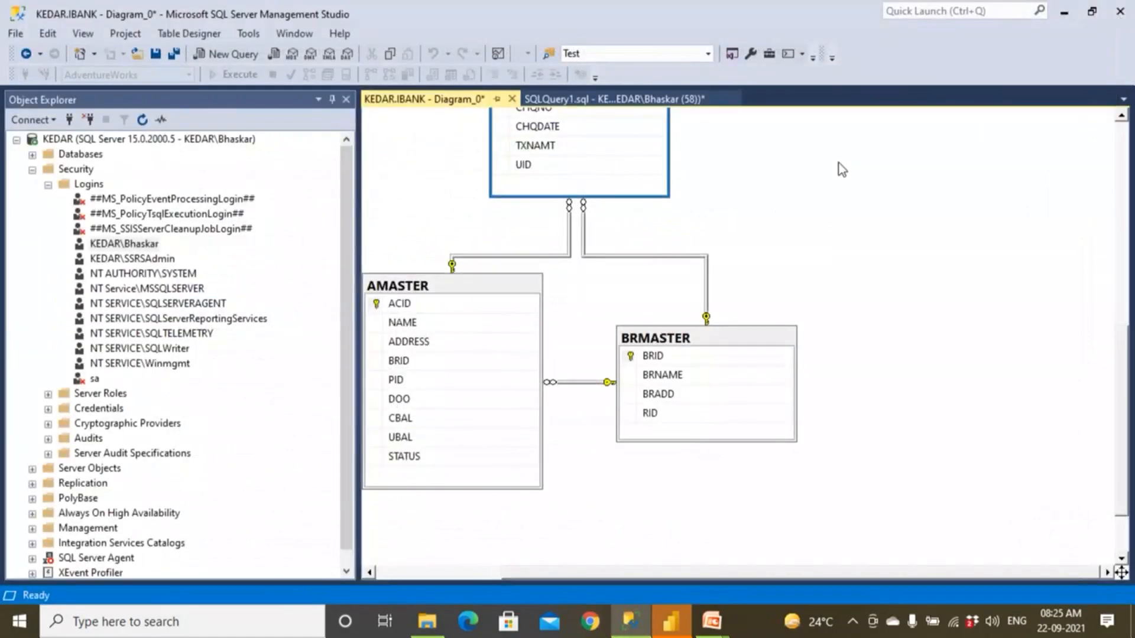
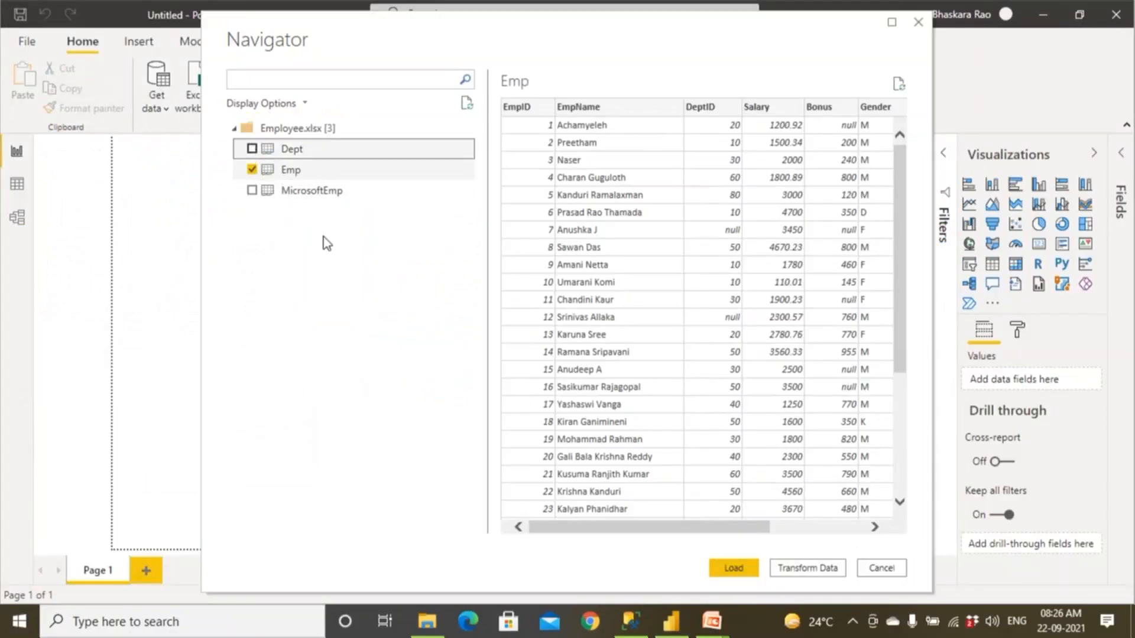
Load the Dept and Emp tables from Employee.xlsx into the report.
left_click(731, 570)
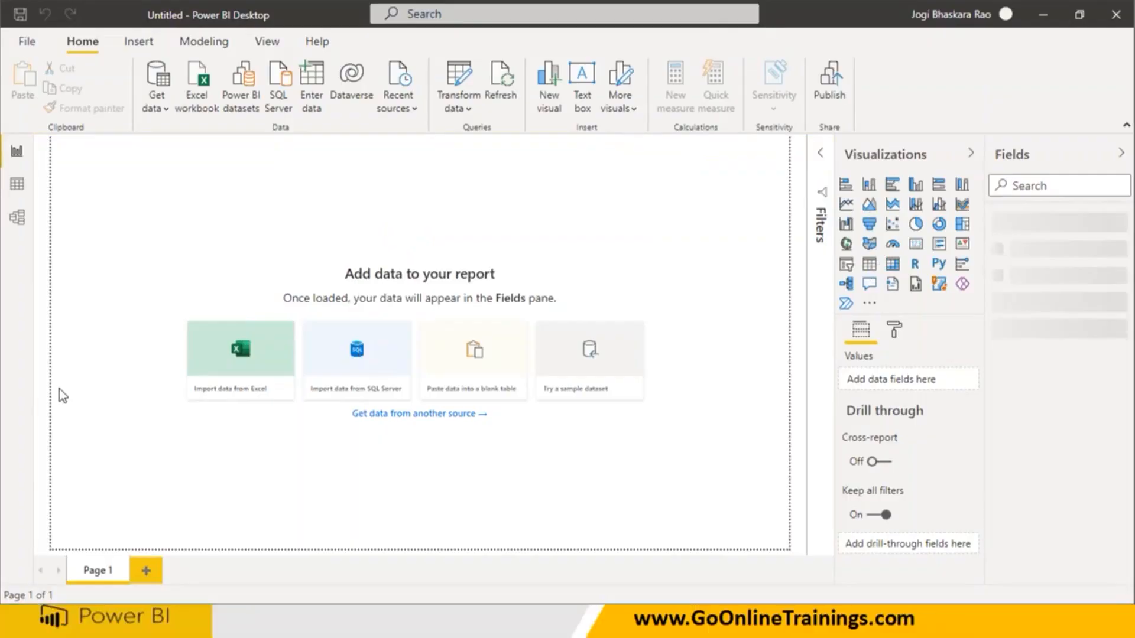
left_click(826, 179)
left_click_drag(838, 194, 972, 188)
mouse_move(834, 214)
left_mouse_down()
mouse_move(956, 210)
mouse_move(958, 233)
left_mouse_up()
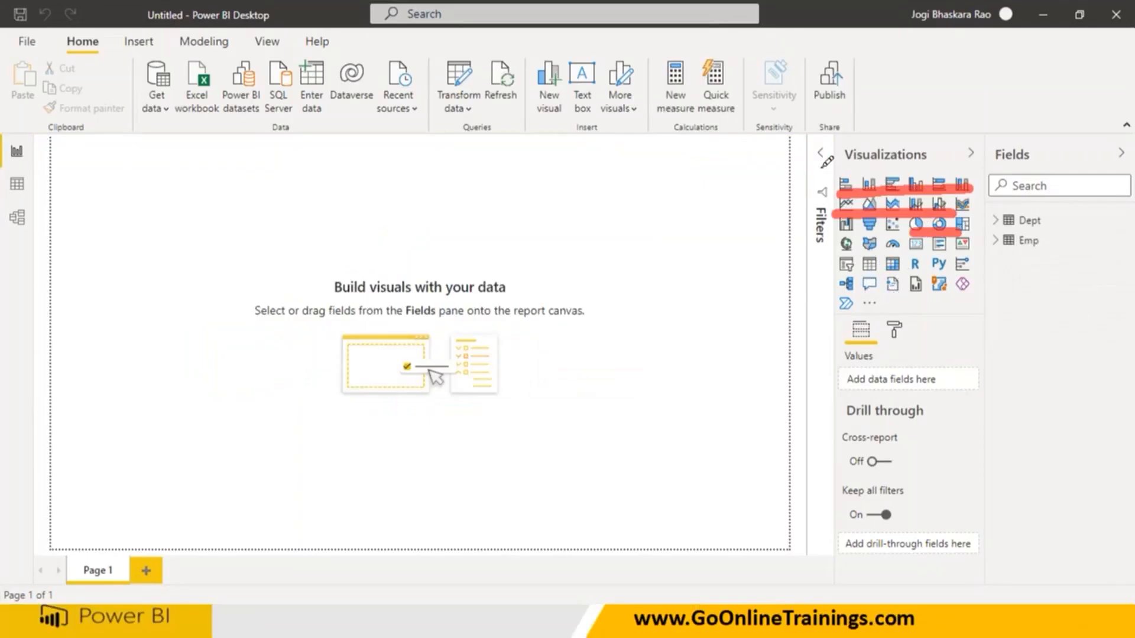
left_click_drag(820, 167, 831, 219)
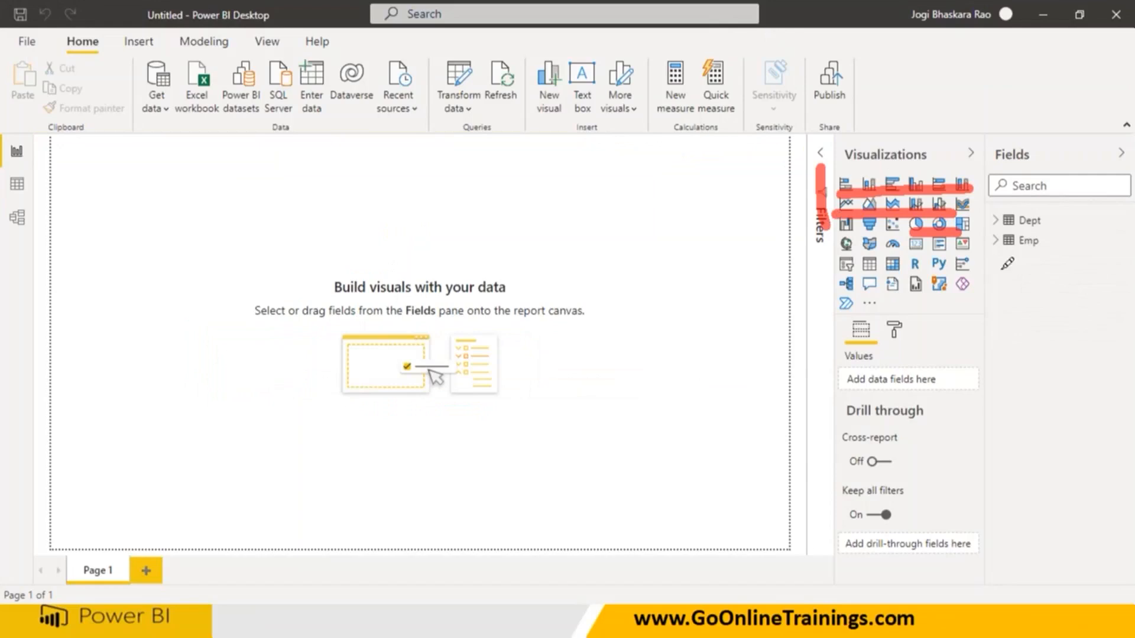
mouse_move(823, 253)
left_mouse_down()
mouse_move(851, 251)
mouse_move(897, 273)
left_mouse_up()
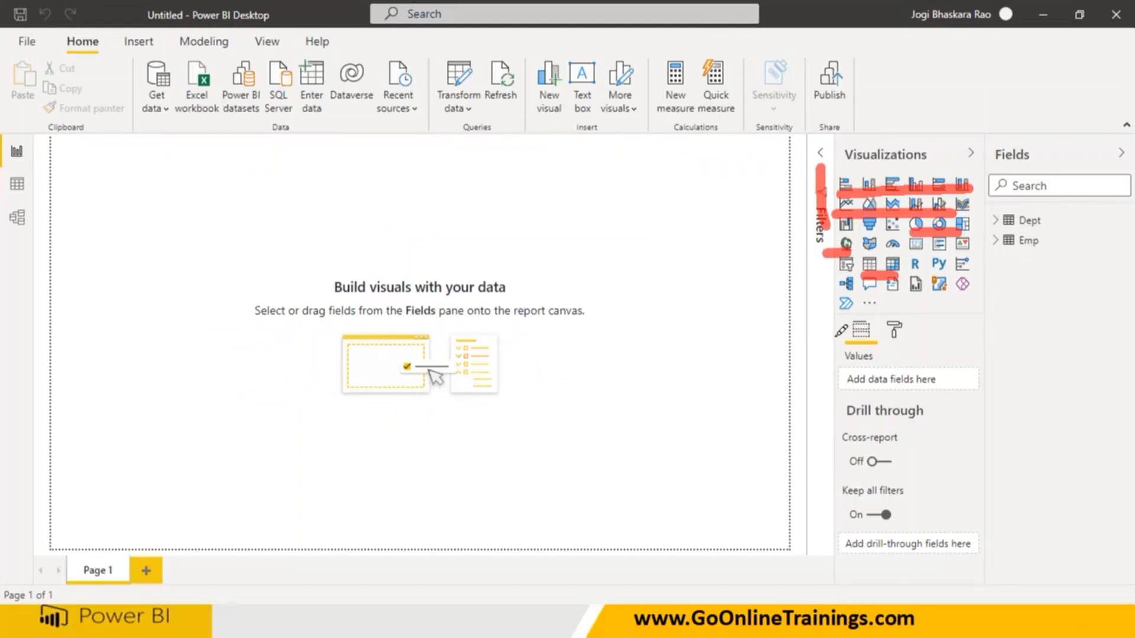
left_click_drag(799, 234, 741, 275)
mouse_move(635, 269)
left_mouse_down()
mouse_move(663, 319)
mouse_move(649, 334)
left_mouse_up()
mouse_move(679, 273)
left_mouse_down()
mouse_move(696, 307)
mouse_move(679, 329)
left_mouse_up()
mouse_move(680, 217)
left_mouse_down()
mouse_move(632, 246)
mouse_move(750, 354)
mouse_move(715, 228)
mouse_move(582, 206)
left_mouse_up()
left_click_drag(458, 177, 476, 248)
mouse_move(499, 177)
left_mouse_down()
mouse_move(558, 148)
mouse_move(578, 166)
left_mouse_up()
left_click_drag(588, 131, 662, 147)
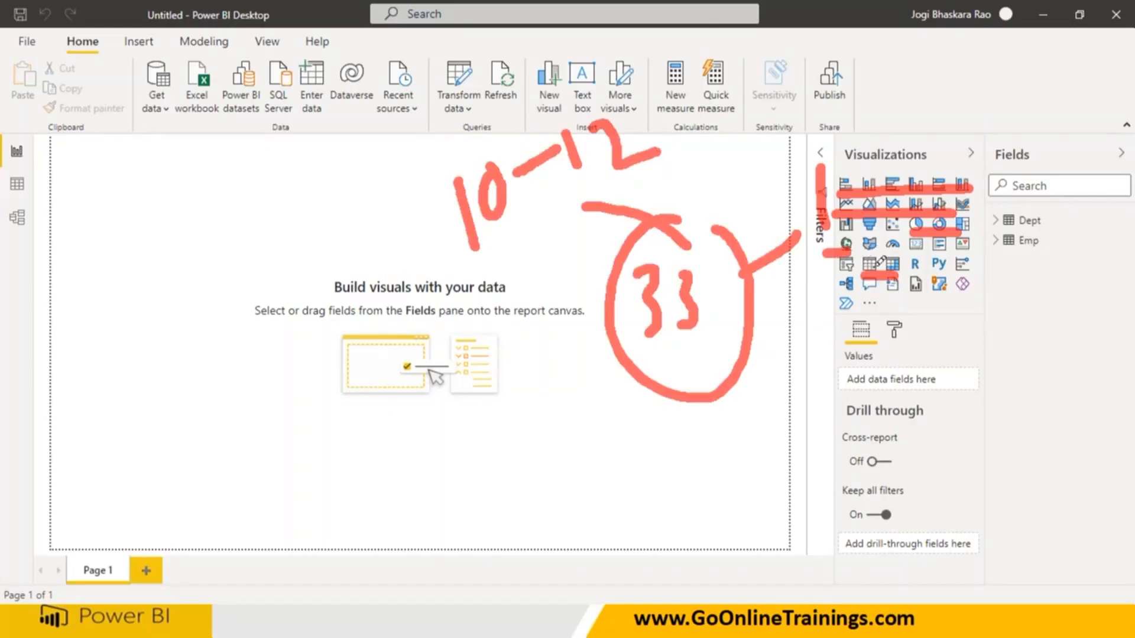
mouse_move(856, 235)
left_mouse_down()
mouse_move(838, 235)
mouse_move(857, 256)
mouse_move(832, 233)
mouse_move(837, 263)
mouse_move(743, 470)
left_mouse_up()
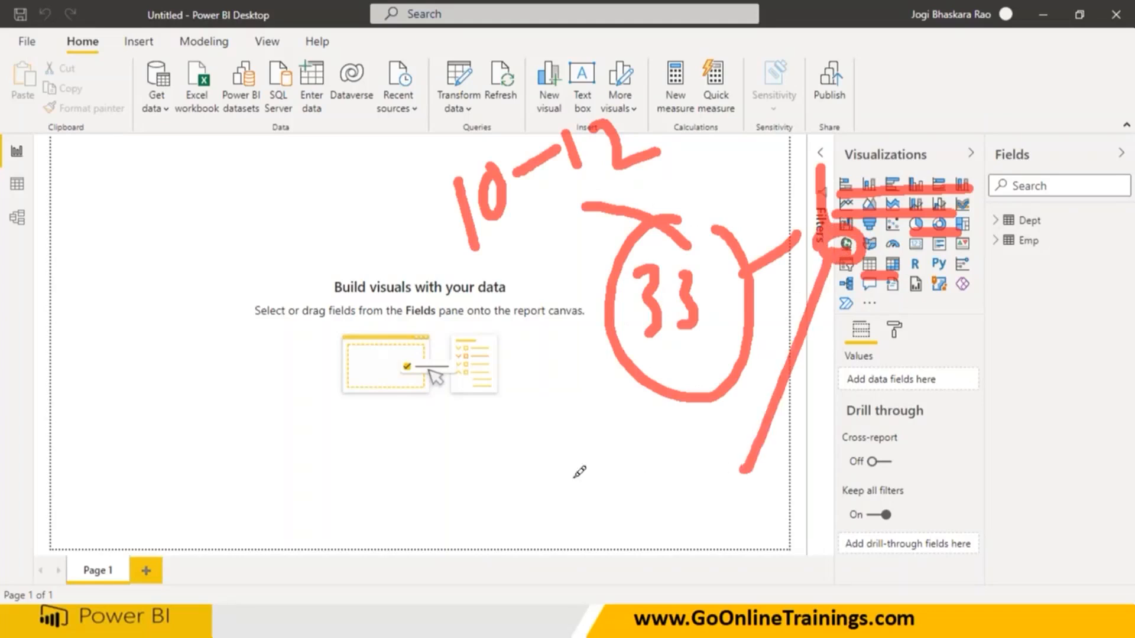
left_click_drag(573, 475, 598, 579)
left_click(543, 499)
left_click_drag(595, 457, 598, 472)
left_click_drag(550, 593, 637, 572)
mouse_move(638, 532)
left_mouse_down()
mouse_move(657, 552)
mouse_move(704, 474)
mouse_move(727, 547)
mouse_move(783, 495)
mouse_move(827, 492)
mouse_move(836, 516)
mouse_move(877, 520)
mouse_move(945, 508)
mouse_move(958, 502)
mouse_move(950, 449)
left_mouse_up()
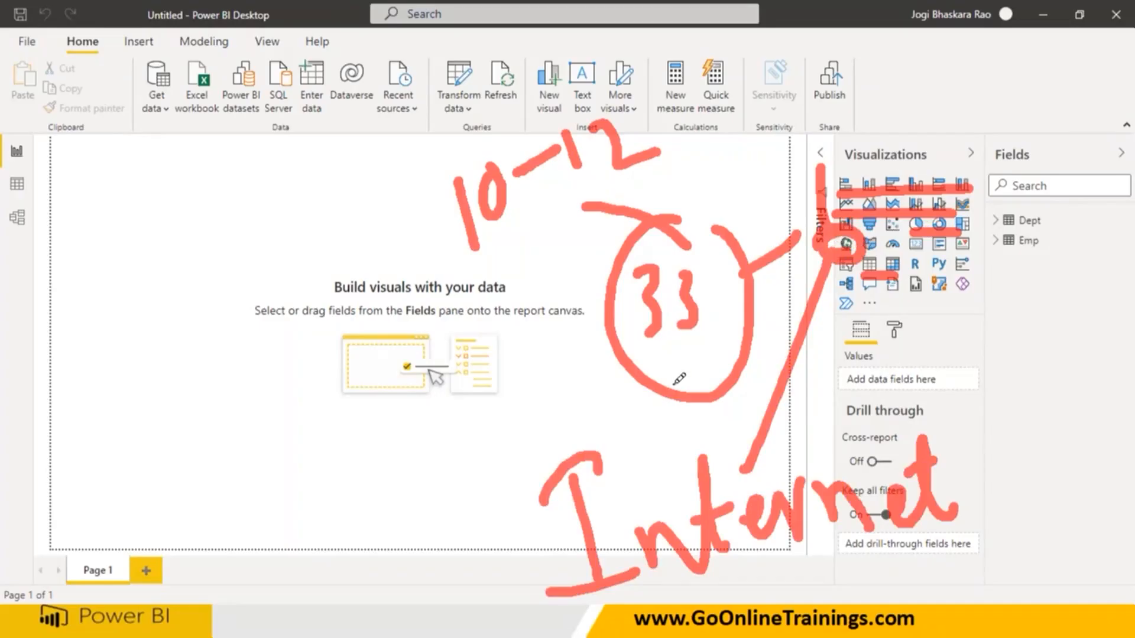
left_click_drag(480, 269, 609, 212)
left_click_drag(674, 174, 530, 238)
mouse_move(833, 176)
left_mouse_down()
mouse_move(987, 170)
mouse_move(963, 222)
mouse_move(818, 169)
mouse_move(919, 142)
mouse_move(1002, 206)
left_mouse_up()
mouse_move(876, 233)
left_mouse_down()
mouse_move(805, 154)
mouse_move(1037, 150)
mouse_move(979, 256)
mouse_move(951, 269)
left_mouse_up()
mouse_move(909, 310)
left_mouse_down()
mouse_move(917, 345)
mouse_move(947, 340)
left_mouse_up()
mouse_move(961, 291)
left_mouse_down()
mouse_move(973, 324)
mouse_move(997, 301)
mouse_move(1027, 299)
mouse_move(1132, 319)
left_mouse_up()
left_click_drag(990, 363, 969, 408)
mouse_move(1018, 329)
left_mouse_down()
mouse_move(1006, 408)
mouse_move(1043, 397)
mouse_move(1084, 408)
left_mouse_up()
mouse_move(998, 467)
left_mouse_down()
mouse_move(1041, 495)
mouse_move(1055, 535)
left_mouse_up()
mouse_move(188, 279)
left_mouse_down()
mouse_move(207, 356)
mouse_move(192, 275)
left_mouse_up()
left_click_drag(231, 372, 187, 387)
left_click_drag(244, 348, 281, 358)
mouse_move(260, 408)
left_mouse_down()
mouse_move(269, 461)
mouse_move(289, 437)
mouse_move(378, 402)
mouse_move(461, 394)
mouse_move(468, 420)
left_mouse_up()
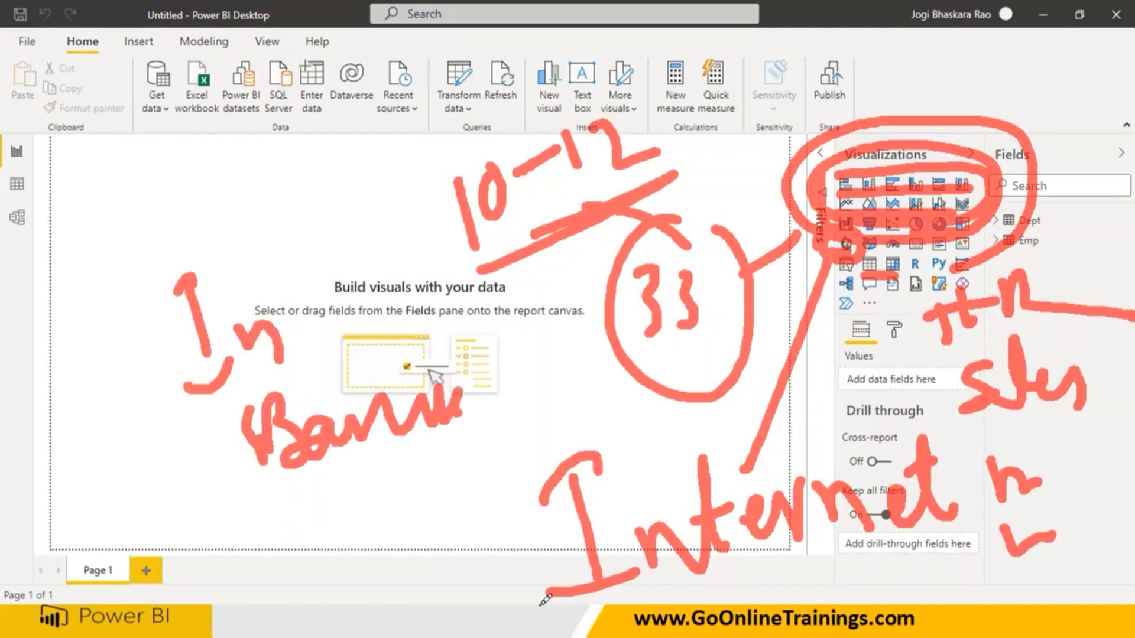
left_click(756, 24)
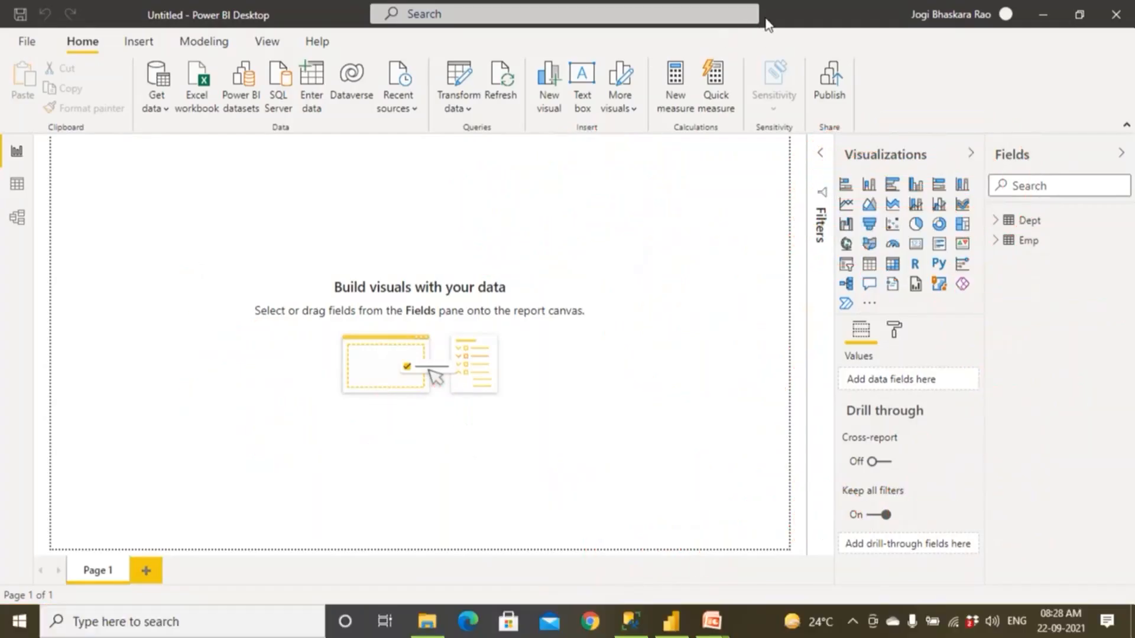
left_click(767, 25)
left_click_drag(841, 195, 994, 202)
left_click_drag(829, 217, 984, 223)
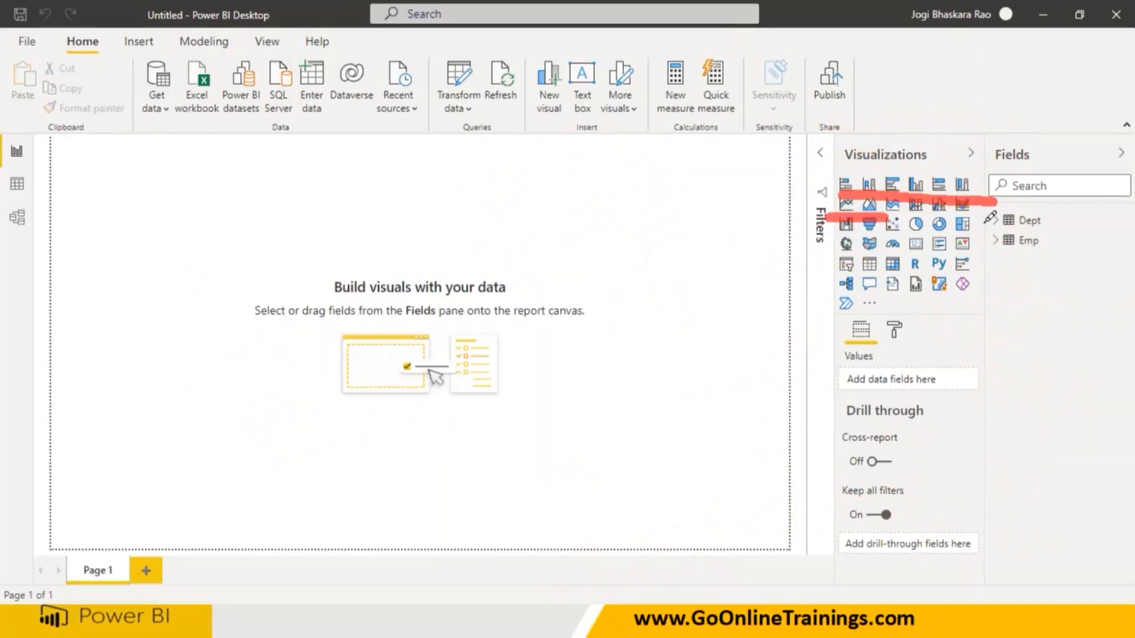
left_click_drag(899, 237, 981, 234)
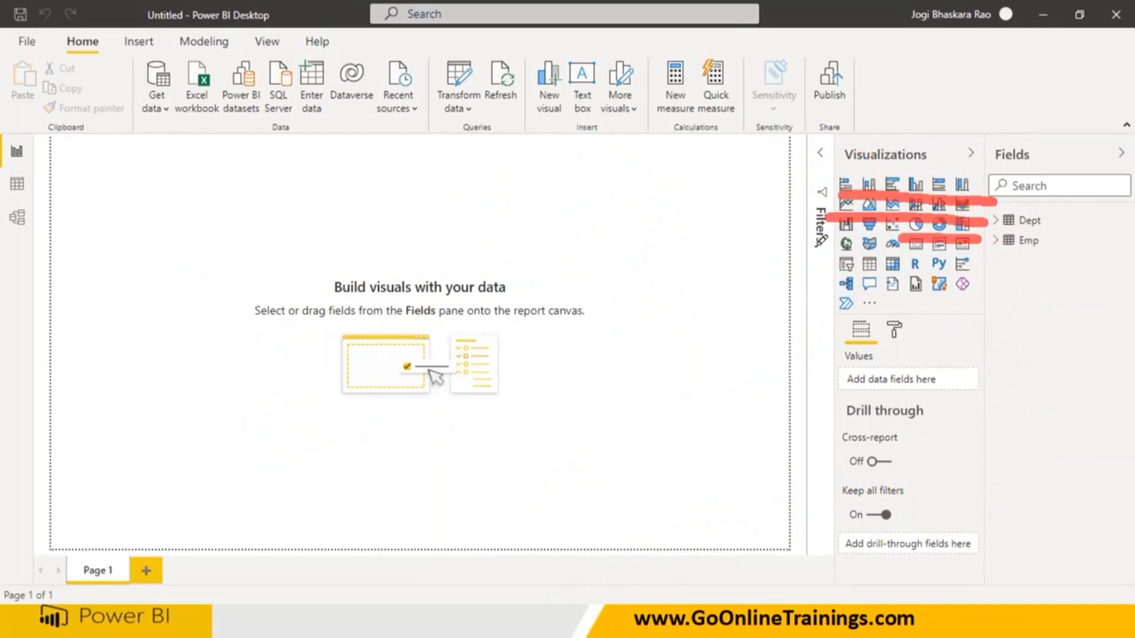
mouse_move(842, 236)
left_mouse_down()
mouse_move(910, 312)
mouse_move(999, 283)
left_mouse_up()
mouse_move(854, 228)
left_mouse_down()
mouse_move(851, 263)
mouse_move(836, 230)
left_mouse_up()
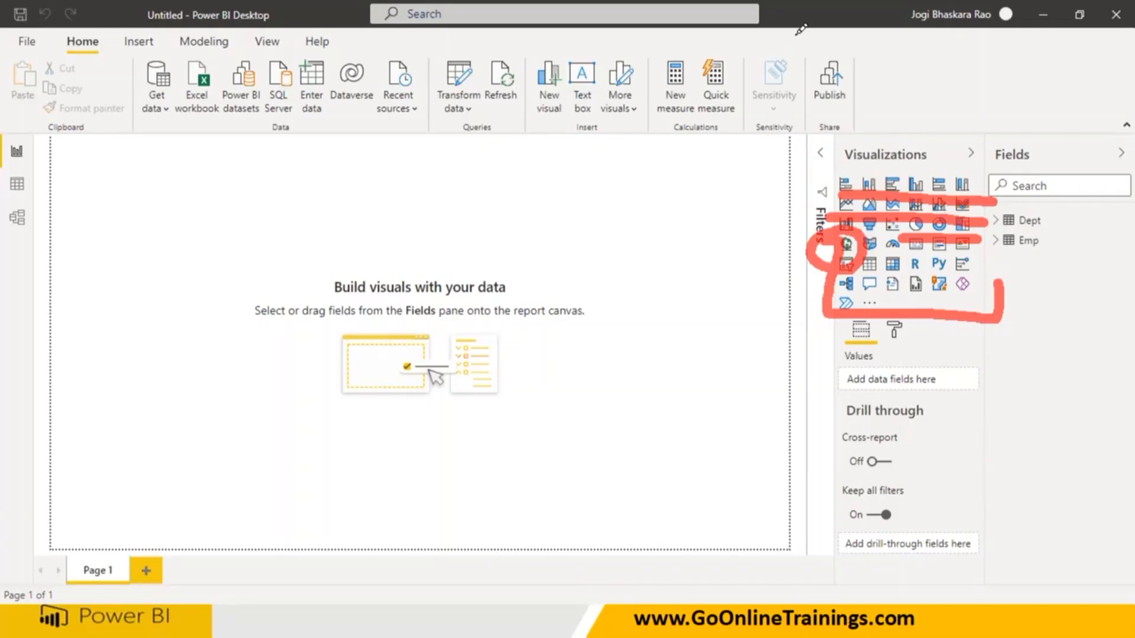
left_click(774, 33)
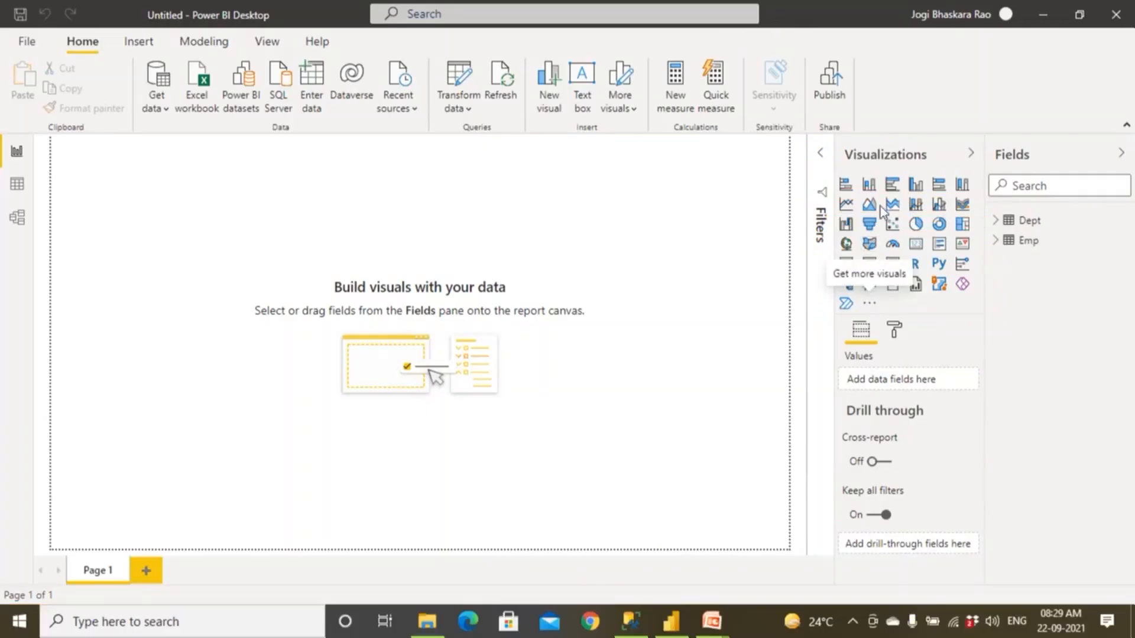
Add an empty table visual near the report page's upper left corner and display the page at actual size.
left_click(869, 266)
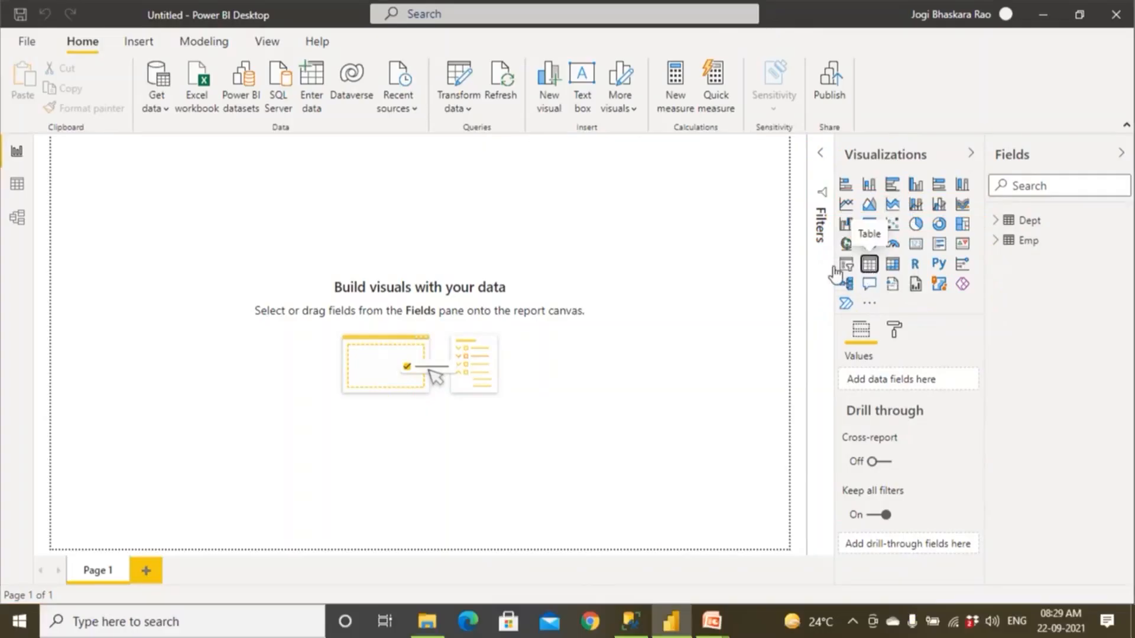
left_click_drag(151, 216, 221, 261)
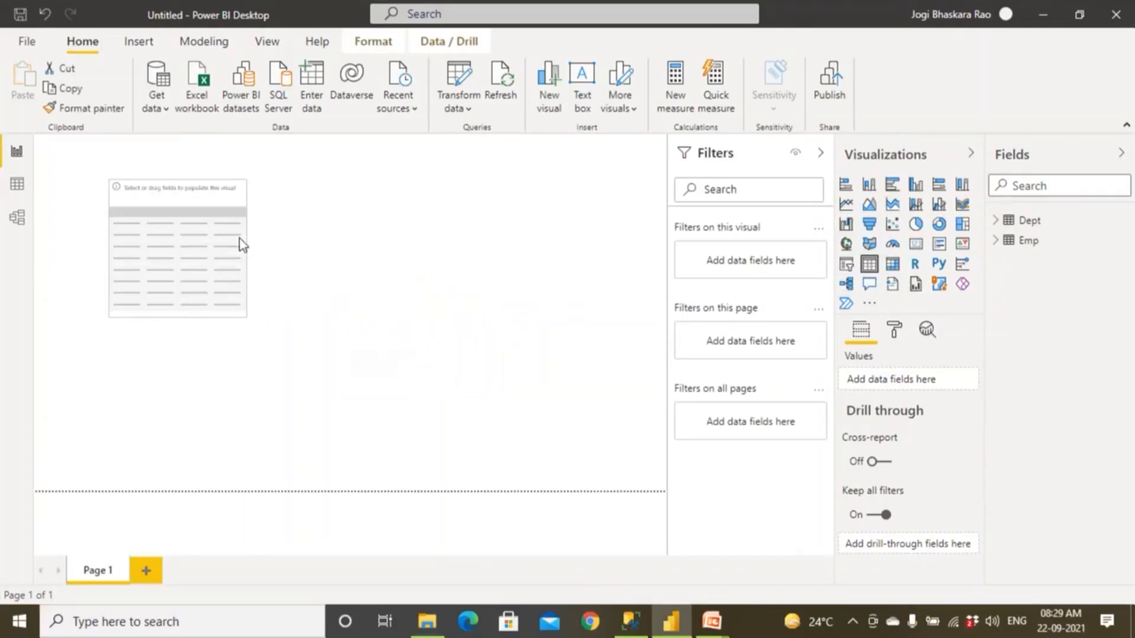
left_click(266, 41)
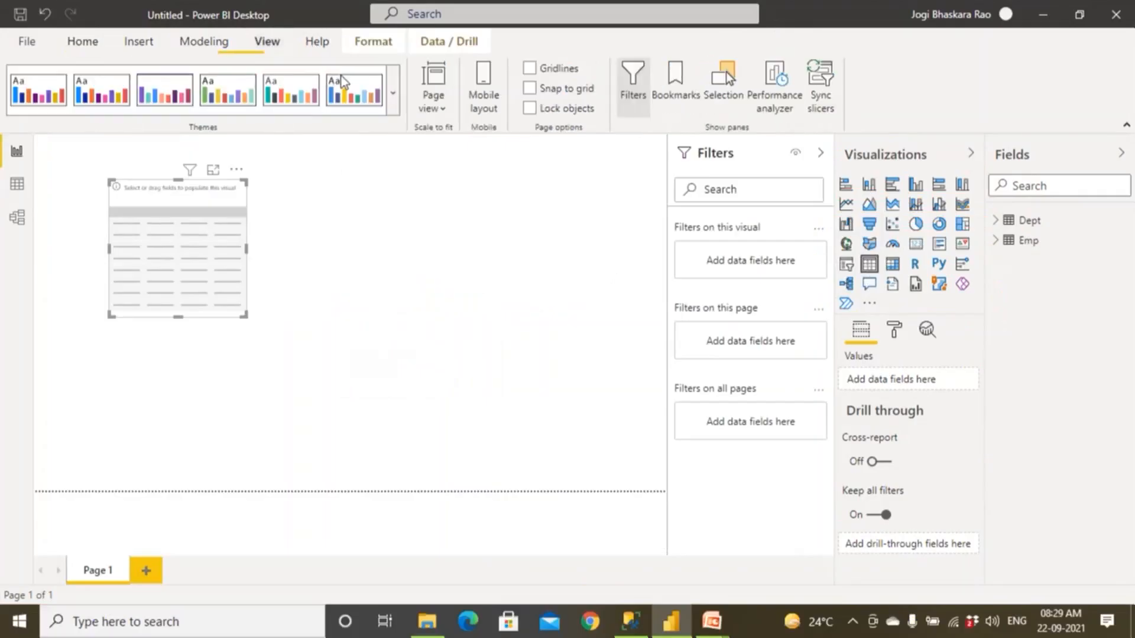
left_click(444, 109)
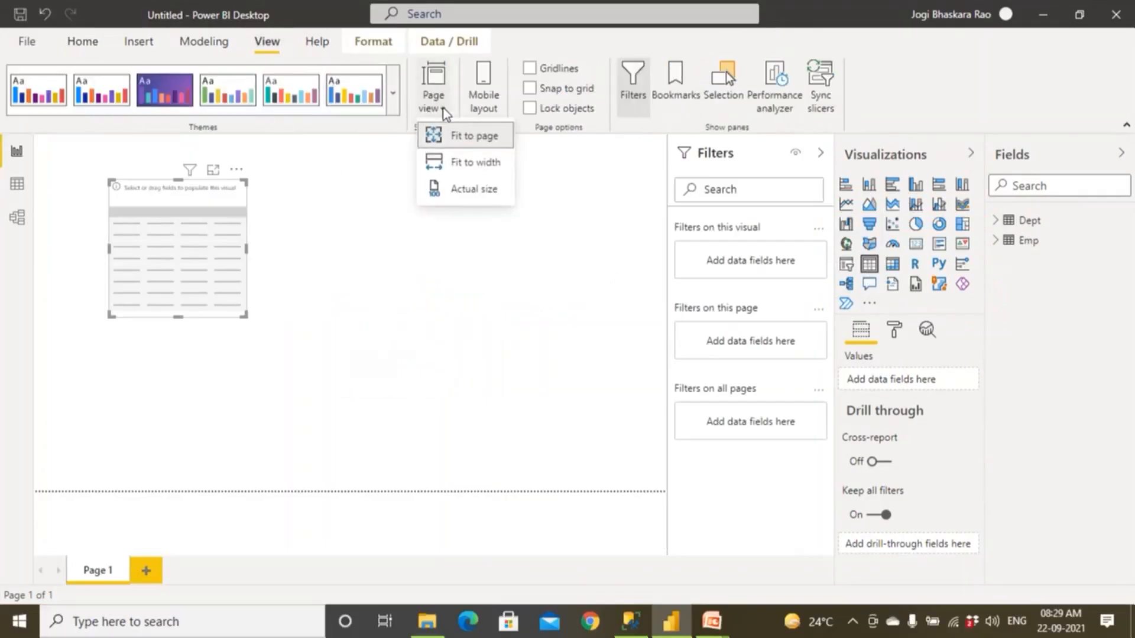
left_click(458, 188)
left_click_drag(280, 257, 220, 228)
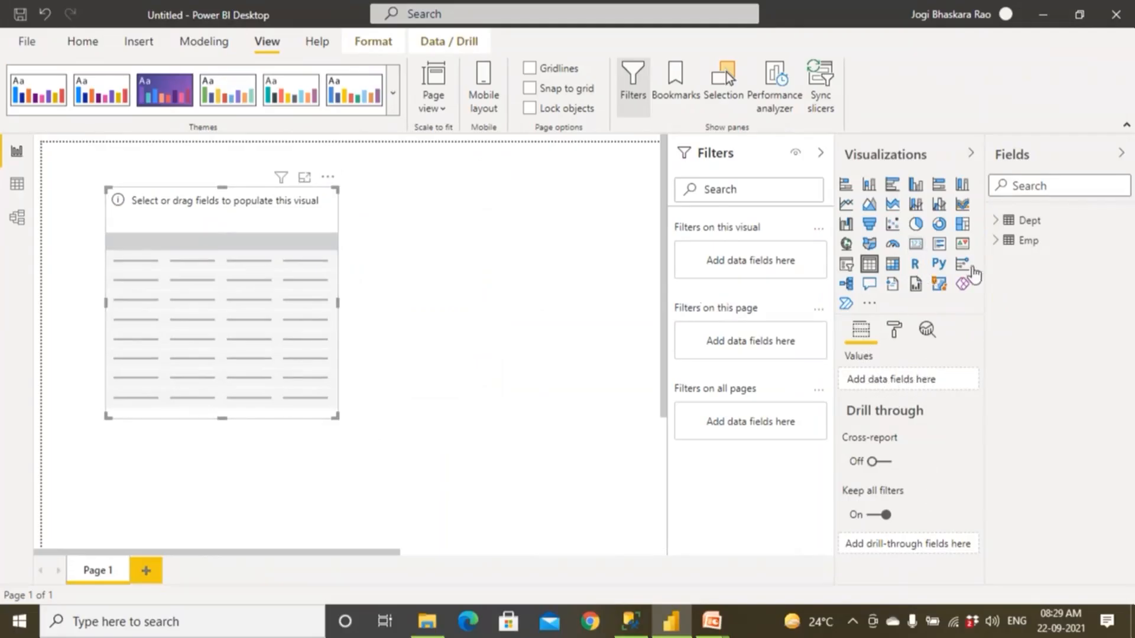
Try the empty visual as a pie chart and return it to a table.
left_click(915, 225)
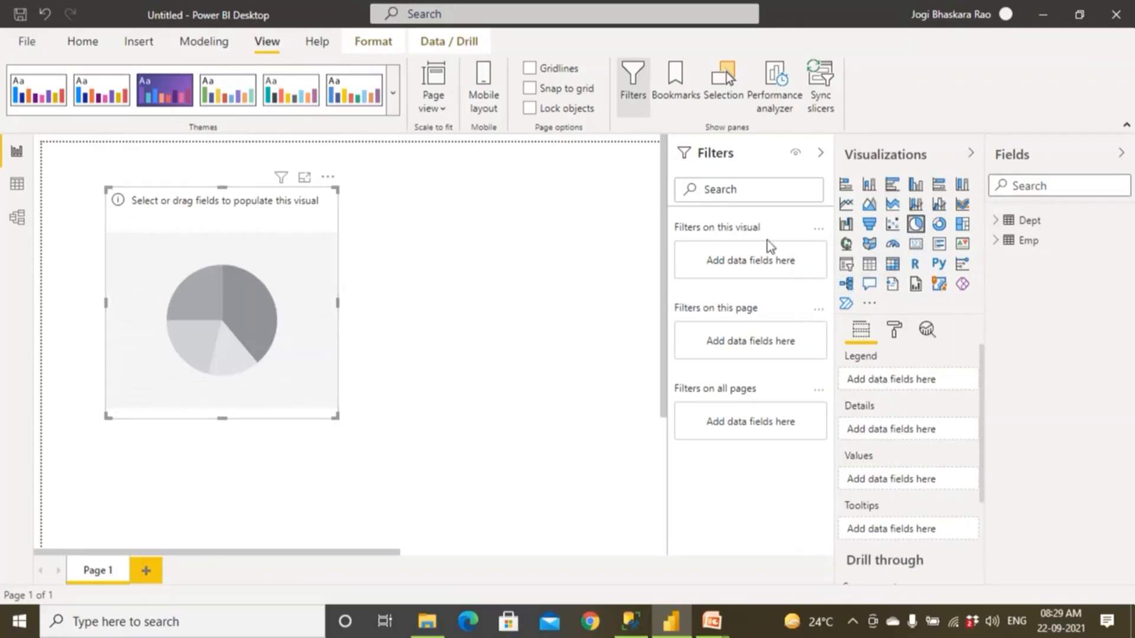
left_click(868, 267)
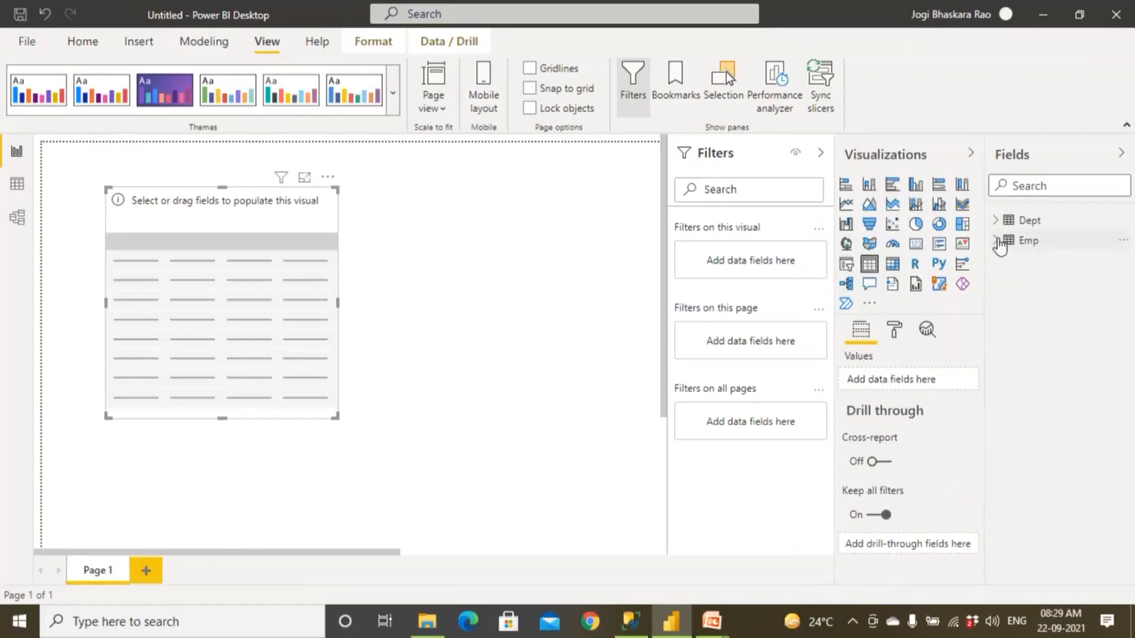
Add the EmpID, EmpName, Gender, Salary and City fields from Emp to the table visual.
left_click(999, 241)
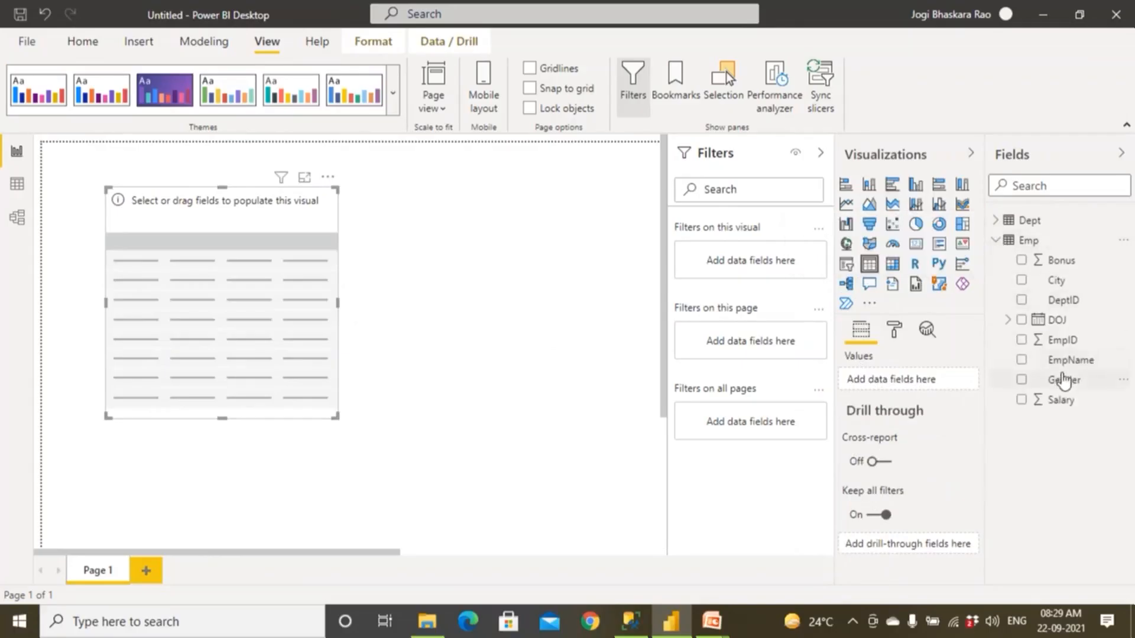
left_click_drag(1058, 341, 902, 381)
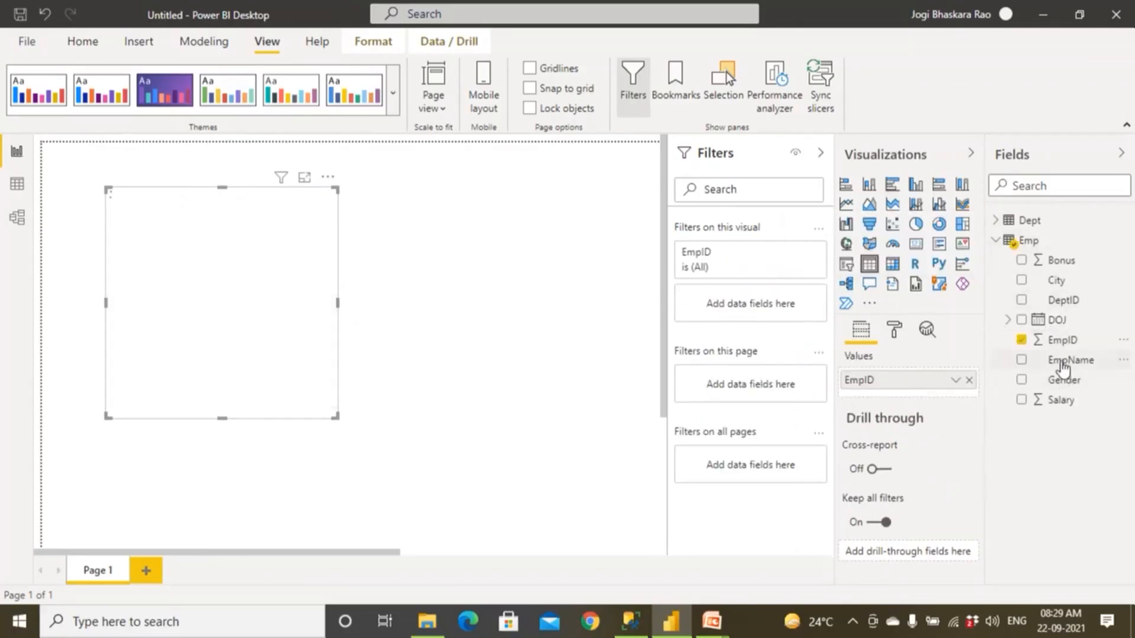
left_click(1062, 361)
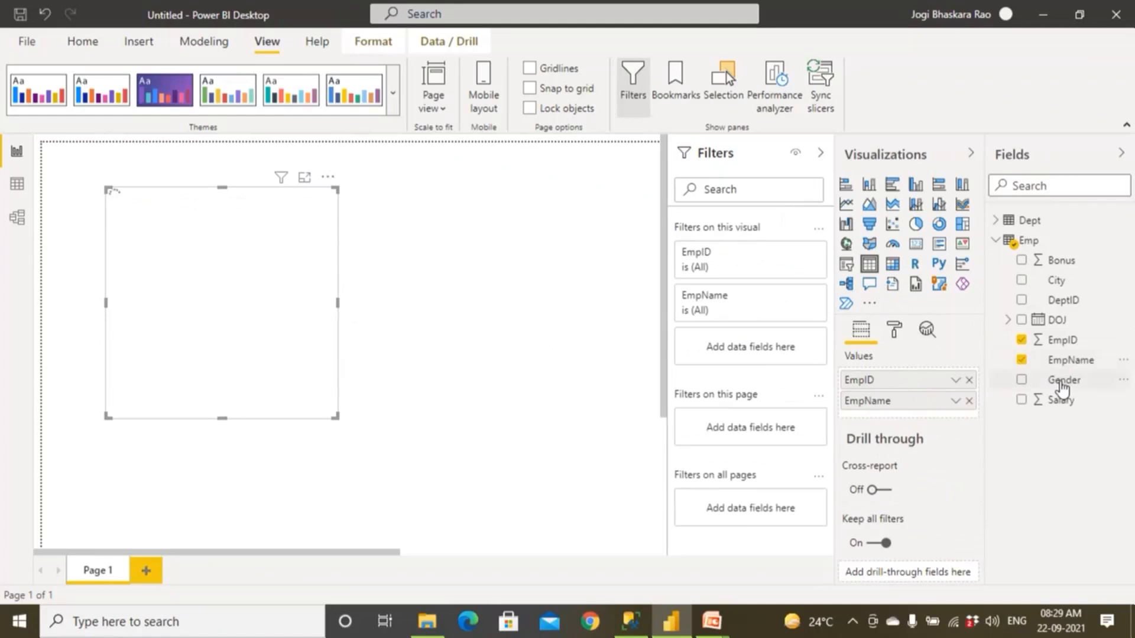
left_click_drag(1062, 387, 887, 414)
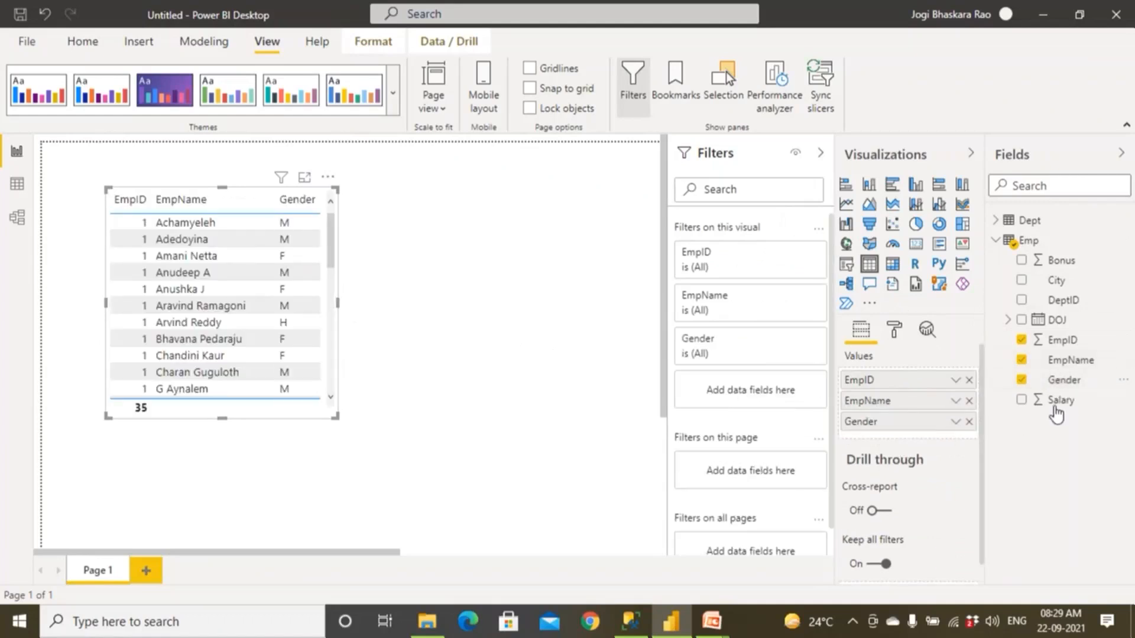
left_click(1056, 400)
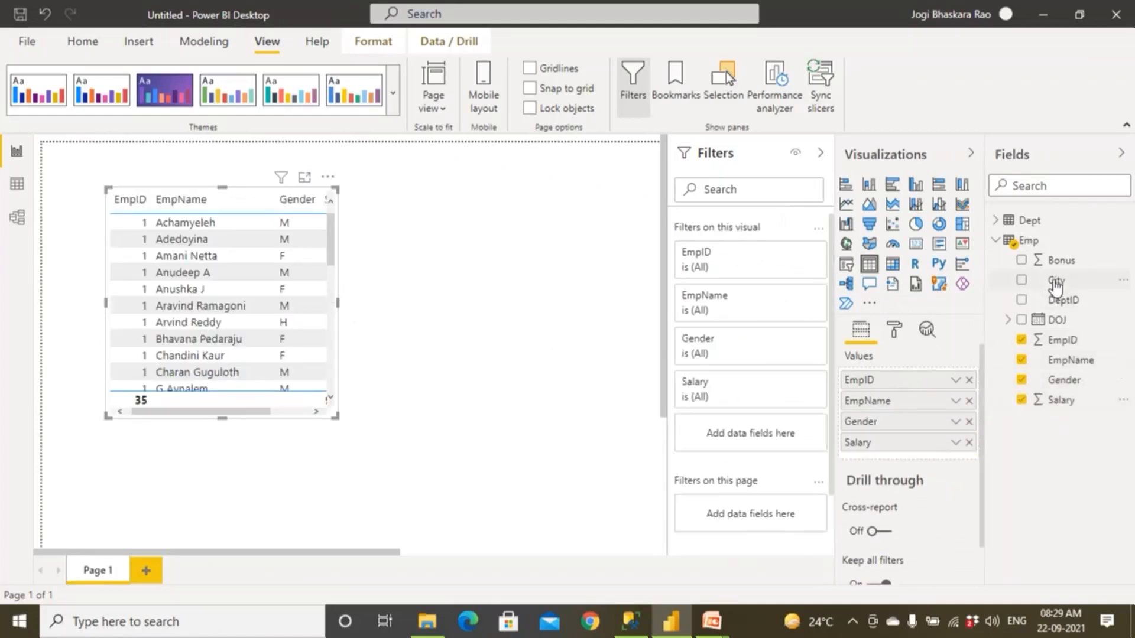
left_click(1054, 281)
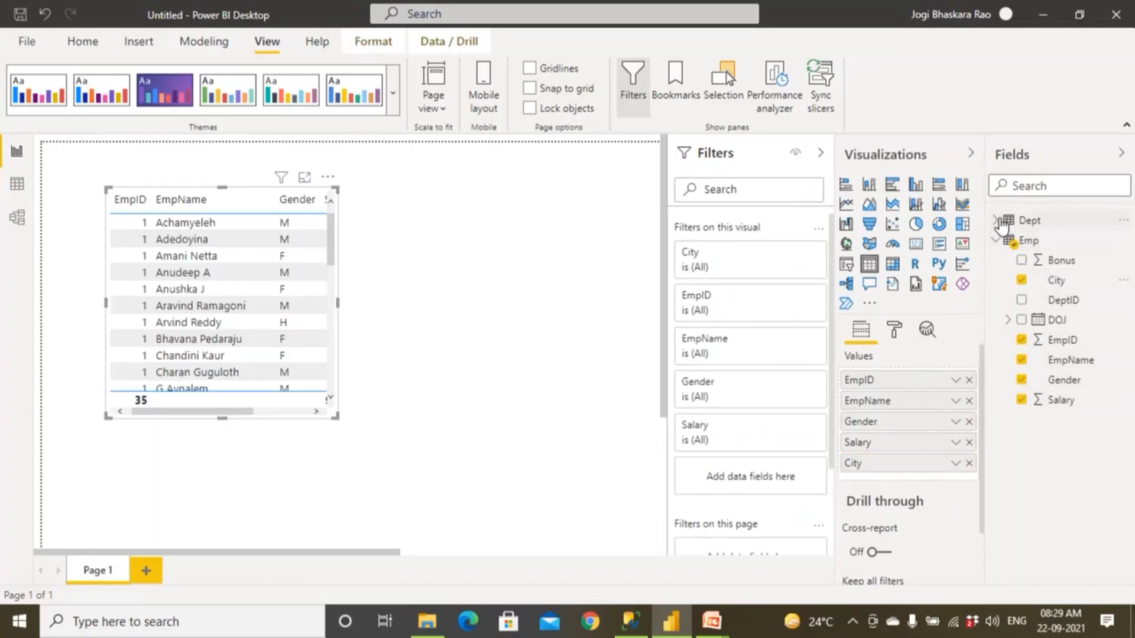
Add DeptName from Dept as the last column and widen the table visual so all columns fit.
left_click(999, 221)
left_click_drag(1059, 269, 900, 481)
left_click_drag(333, 418, 592, 438)
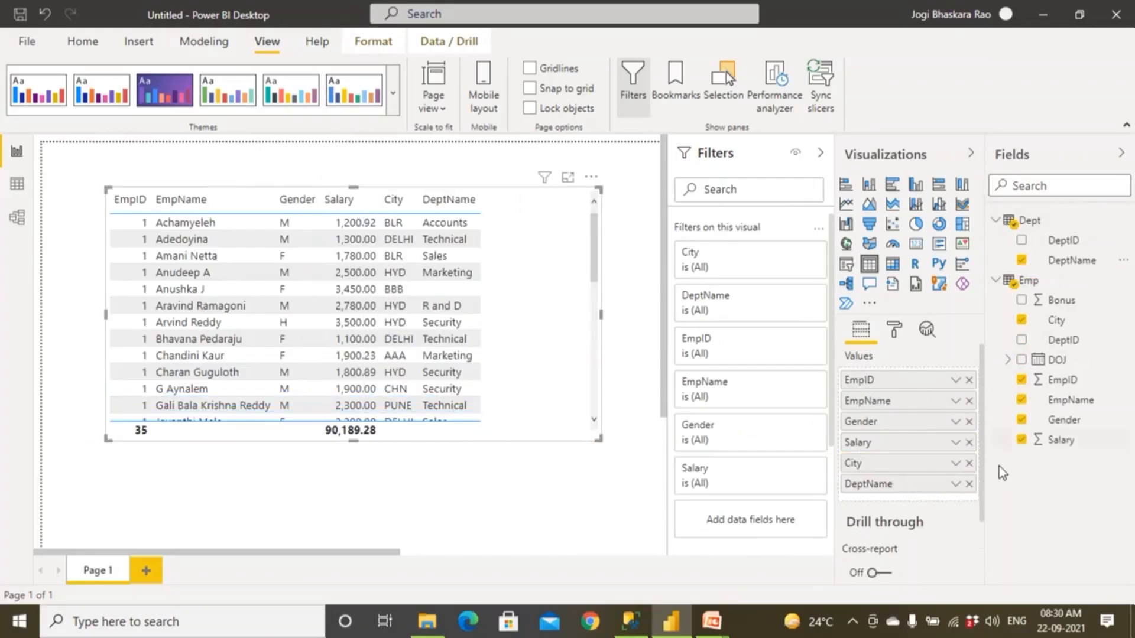
Set EmpID to Don't summarize in the table visual and enlarge the visual downward to show more employee rows.
scroll(984, 555, "down", 2)
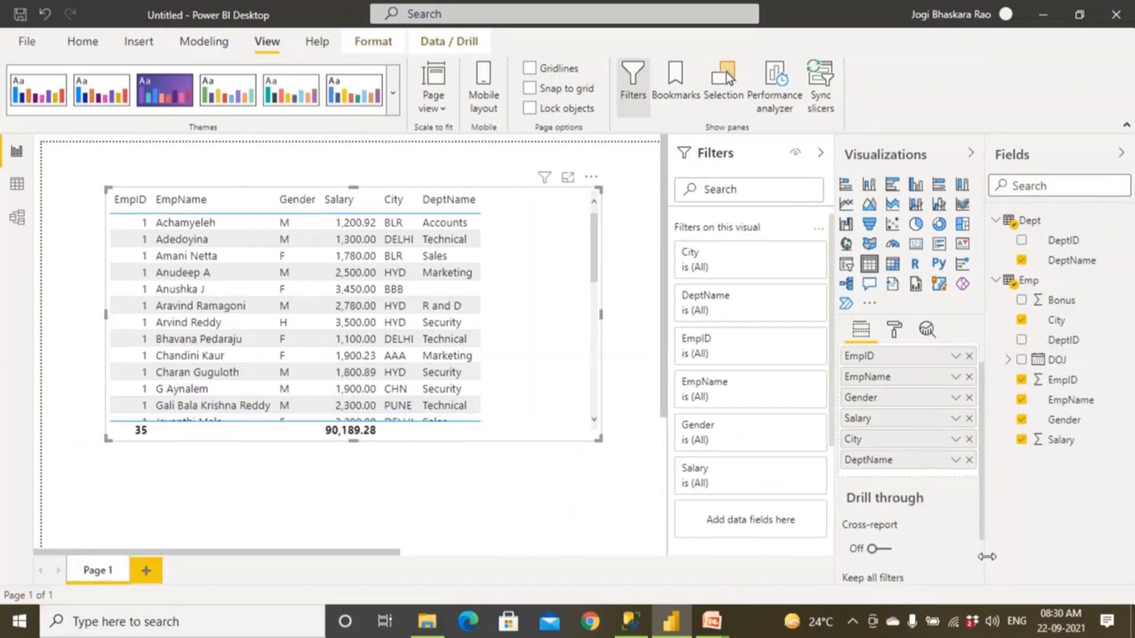
scroll(984, 467, "up", 2)
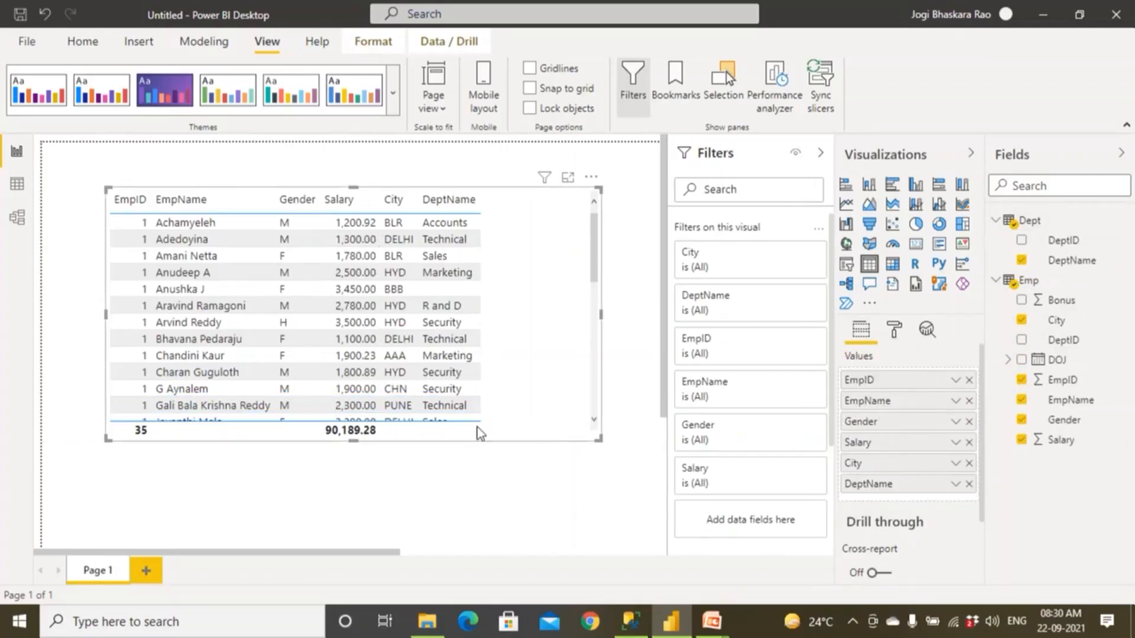
mouse_move(981, 515)
left_mouse_down()
mouse_move(984, 559)
mouse_move(979, 513)
left_mouse_up()
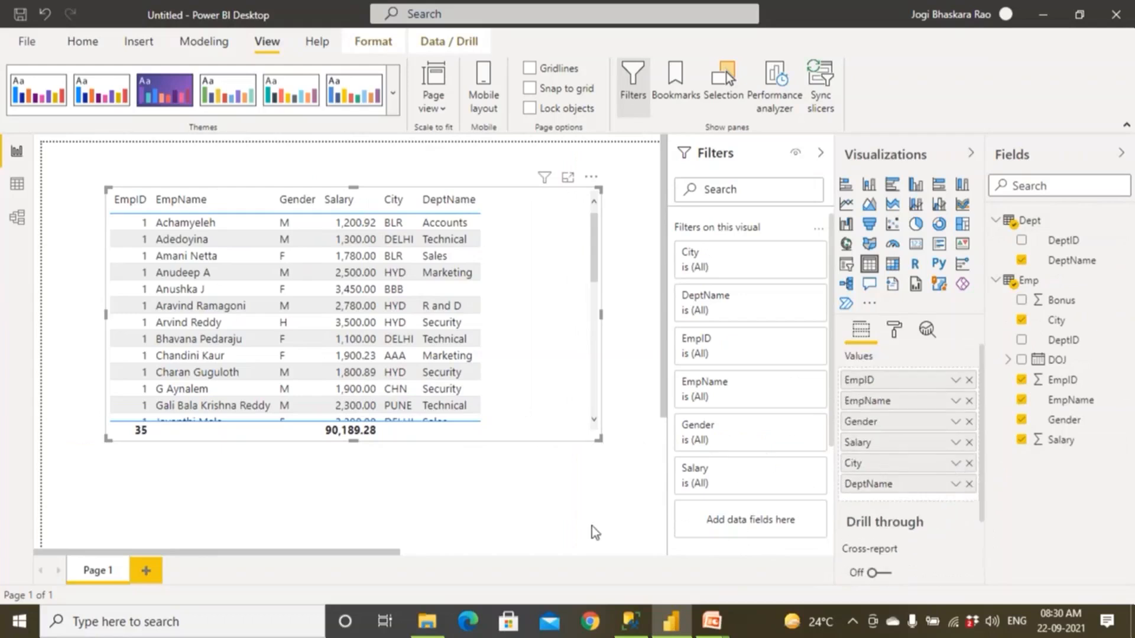
scroll(591, 526, "down", 1)
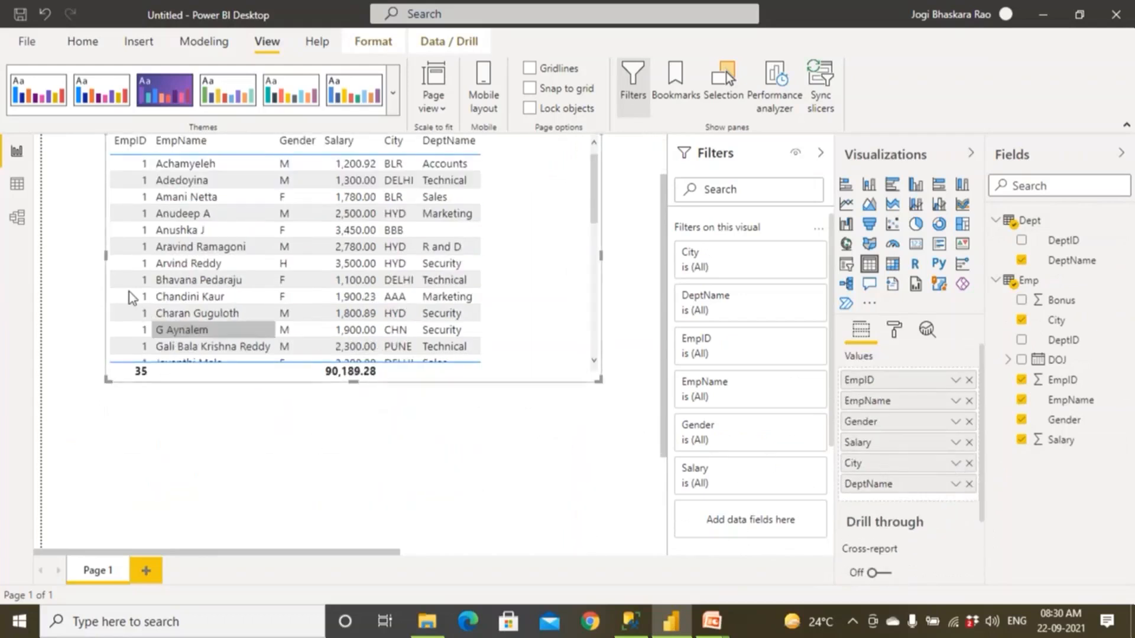
scroll(123, 207, "up", 1)
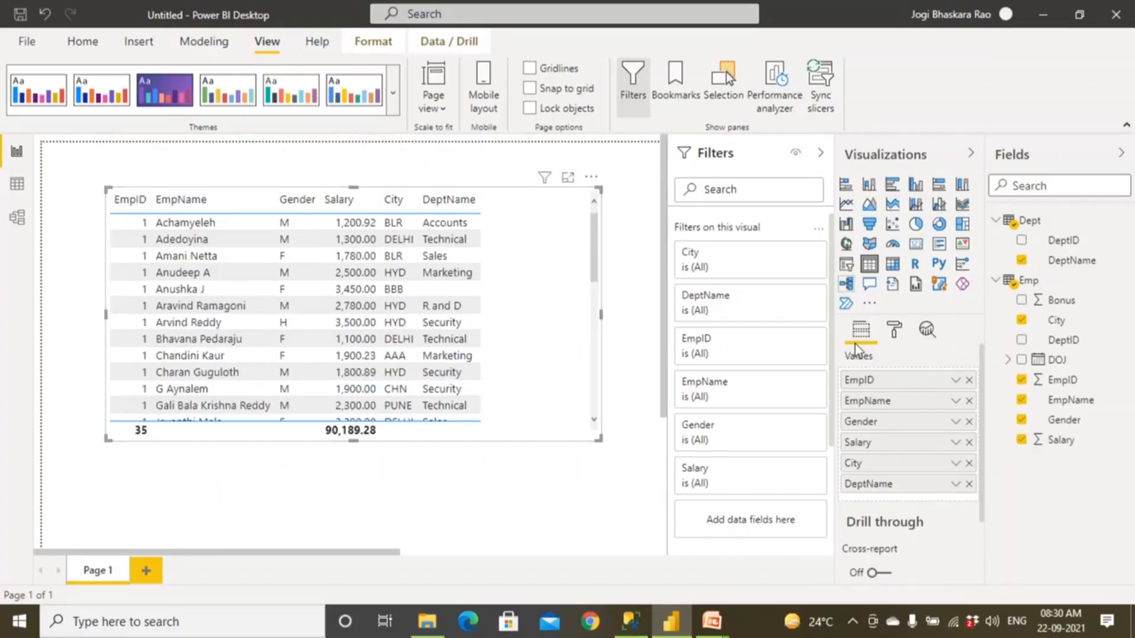
left_click(955, 380)
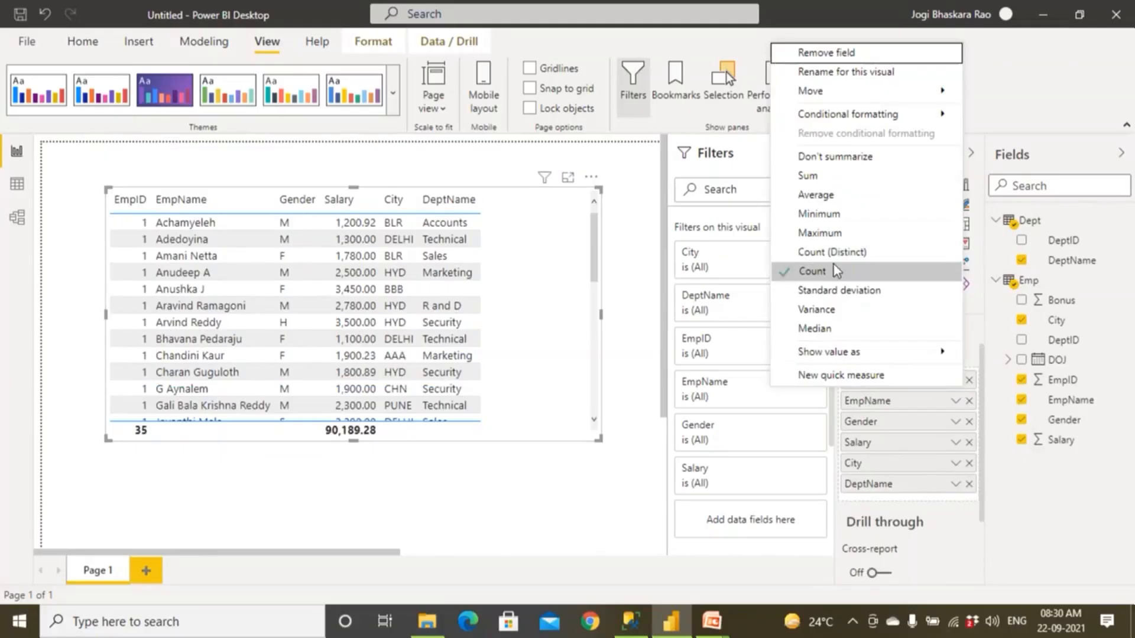
left_click(826, 157)
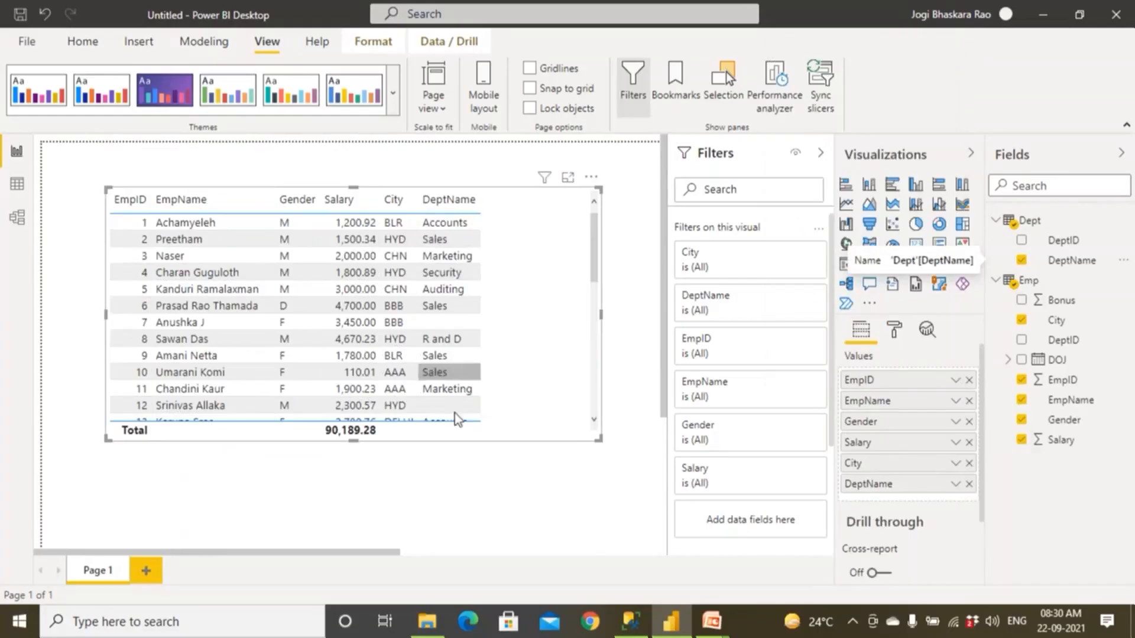
left_click_drag(599, 438, 615, 524)
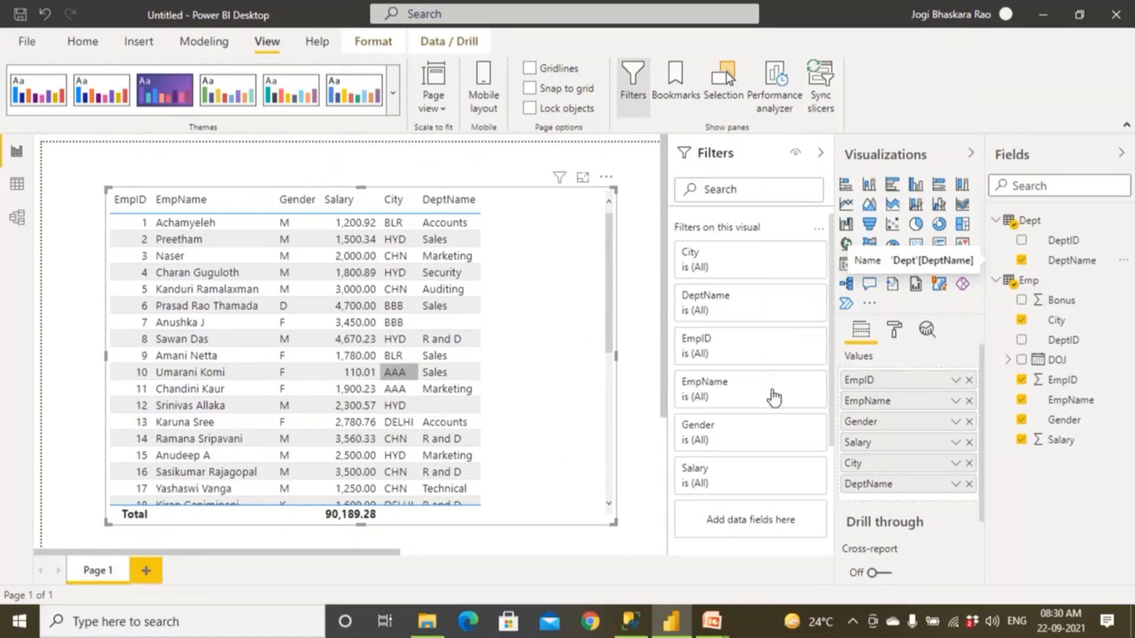
Reorder the table visual's columns to EmpID, EmpName, Salary, DeptName, Gender, City and narrow the visual to fit them.
mouse_move(899, 440)
left_mouse_down()
mouse_move(899, 406)
mouse_move(905, 480)
mouse_move(910, 421)
left_mouse_up()
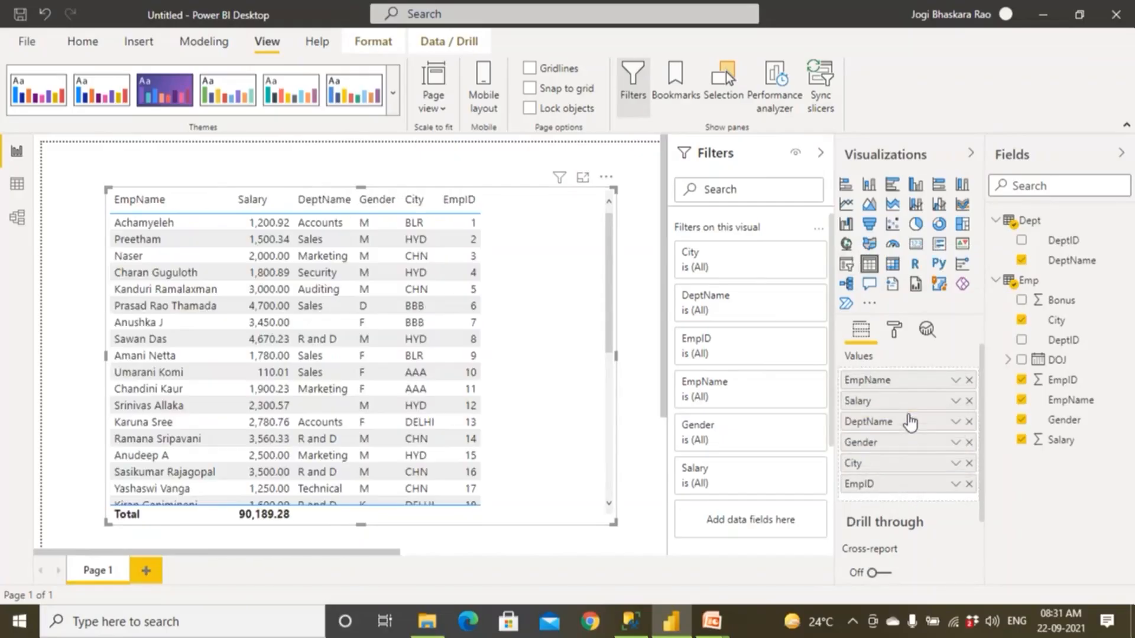
left_click_drag(892, 485, 891, 384)
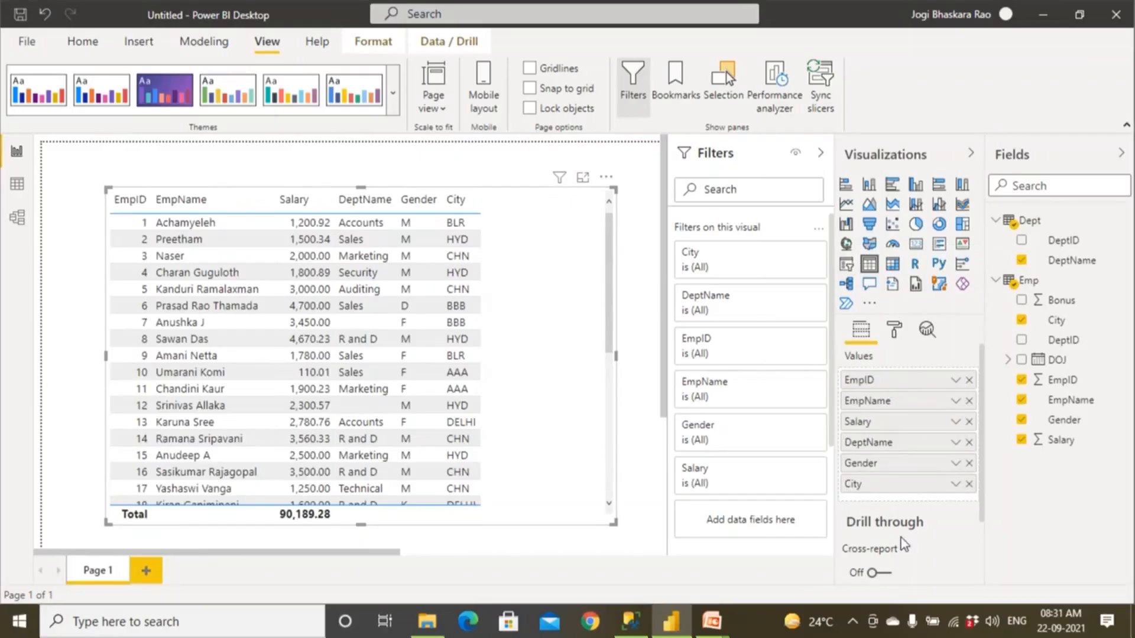
left_click(895, 334)
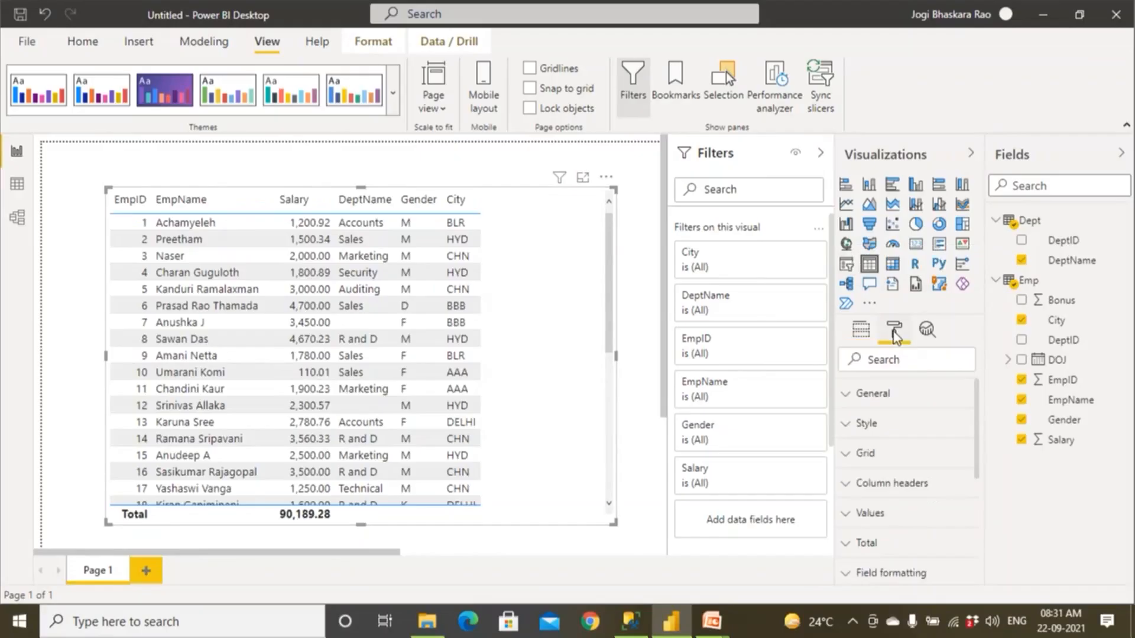
left_click_drag(615, 355, 534, 368)
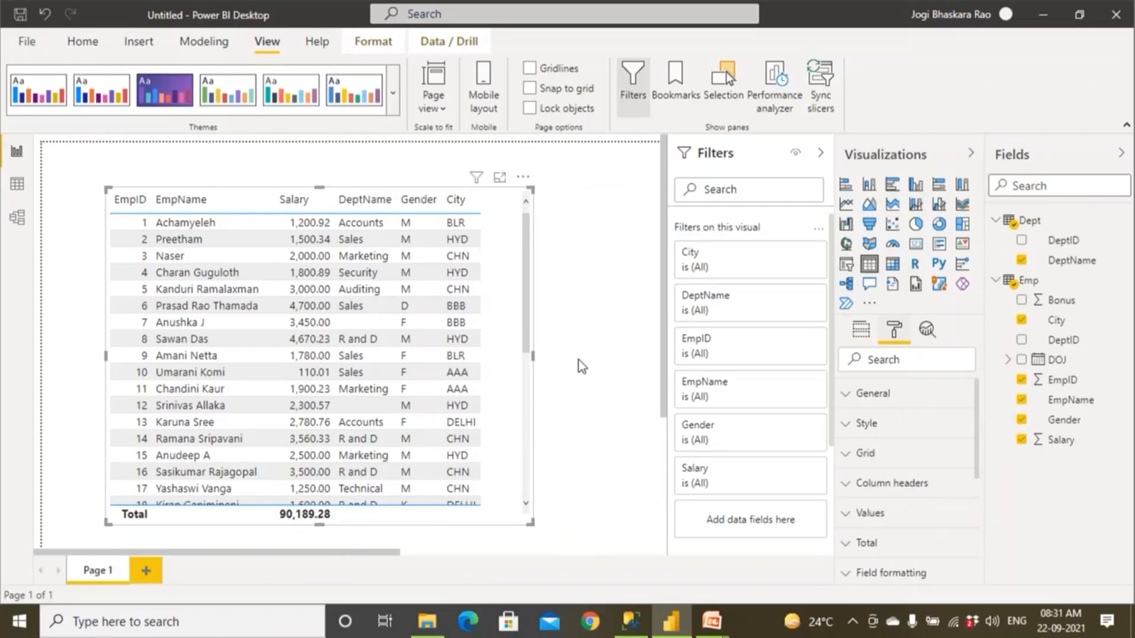
Examine the table visual's General formatting options for position and size.
left_click(849, 396)
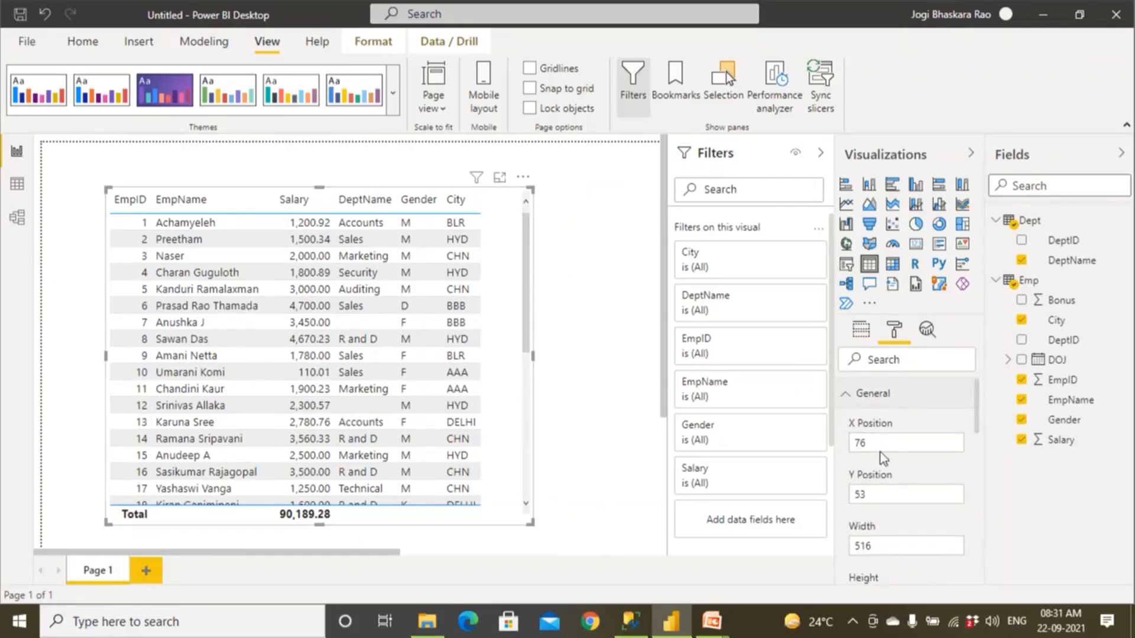
scroll(886, 502, "down", 3)
scroll(888, 516, "up", 3)
left_click(847, 396)
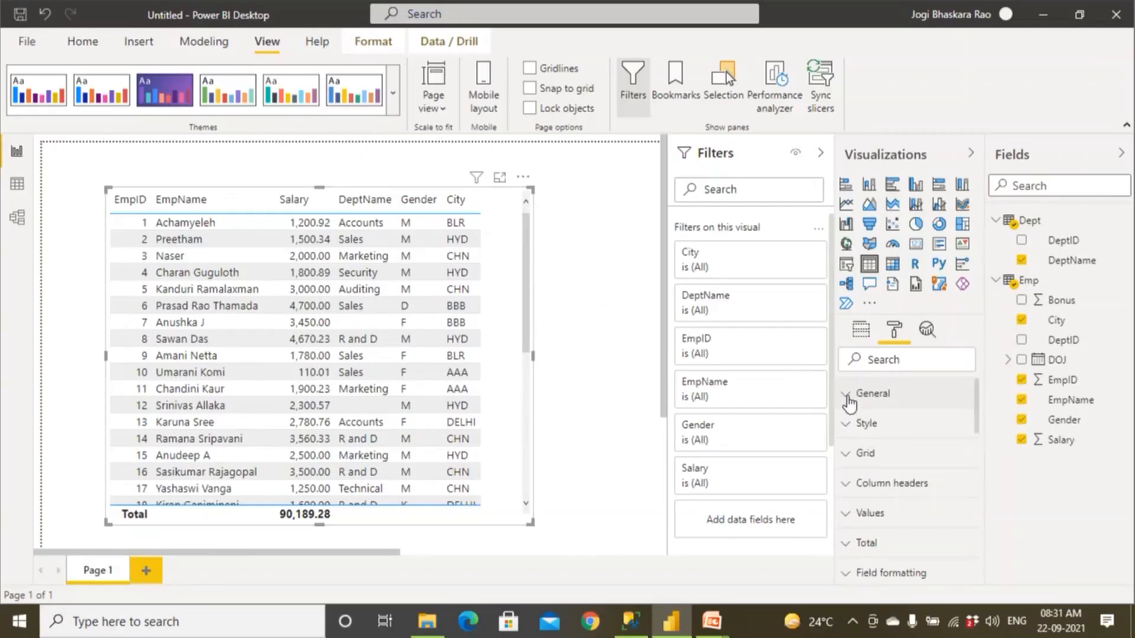
Try the None, Minimal and Bold header styles on the table visual.
left_click(845, 424)
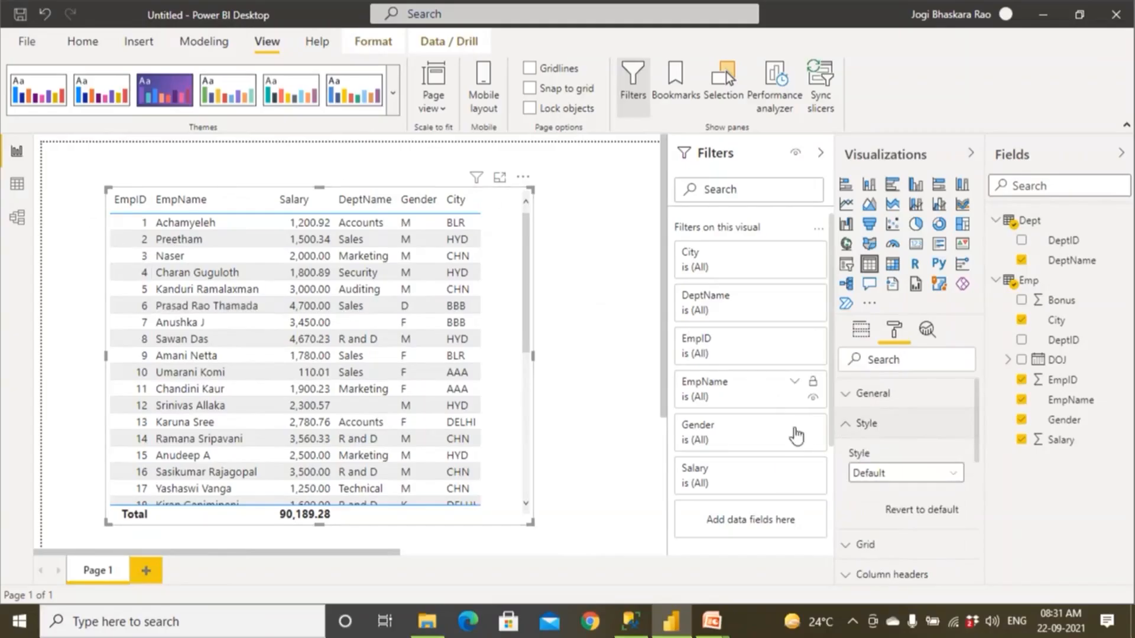
left_click(893, 474)
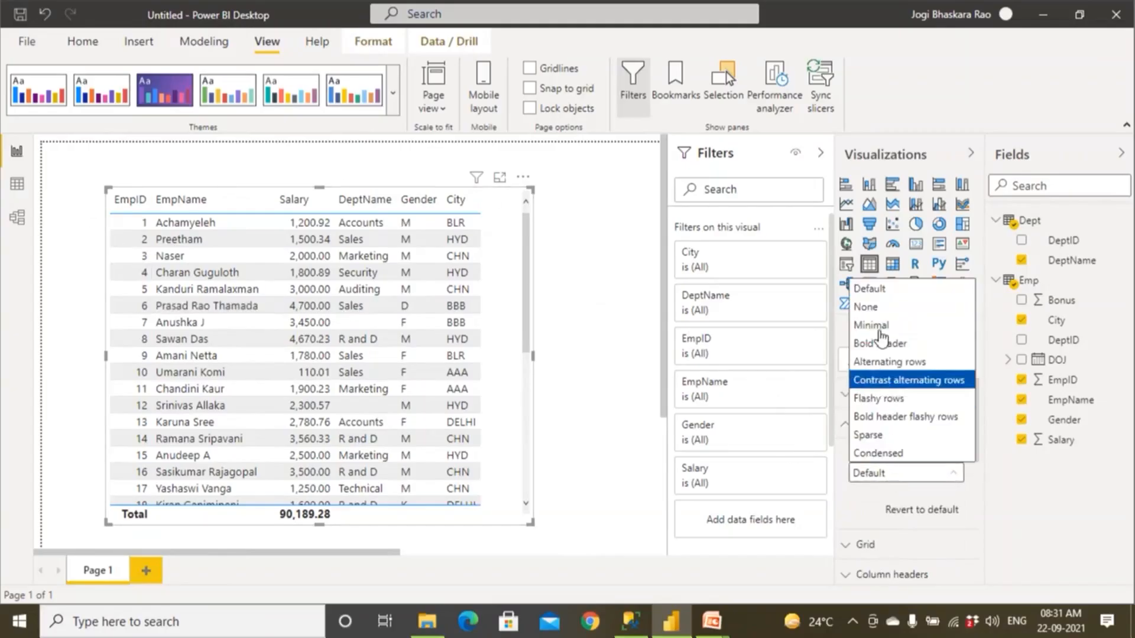
left_click(882, 310)
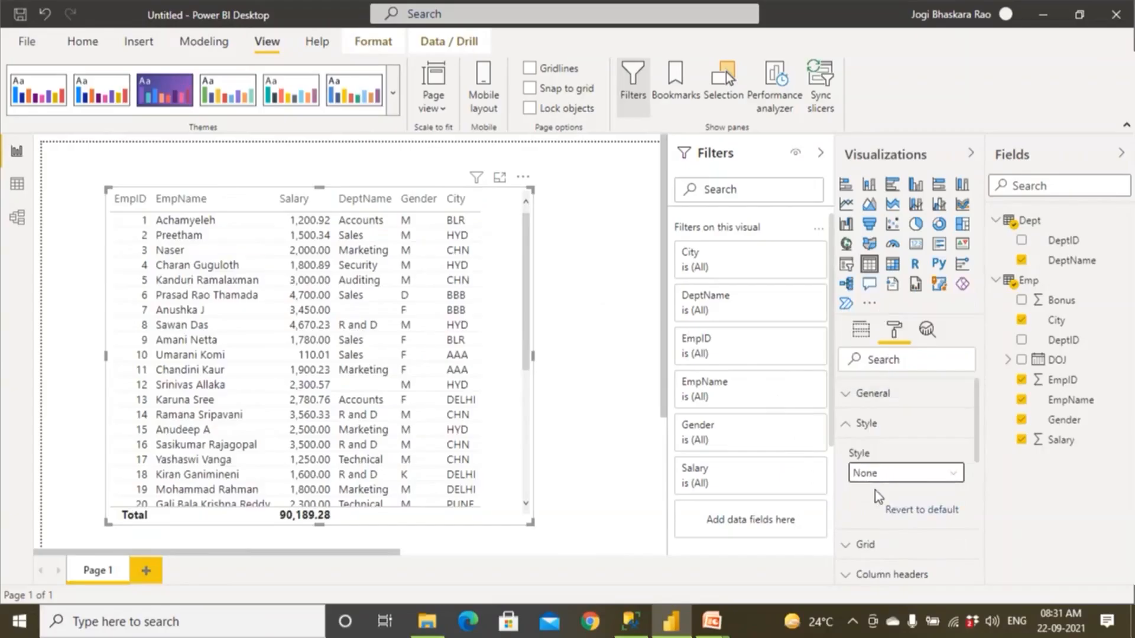
left_click(887, 476)
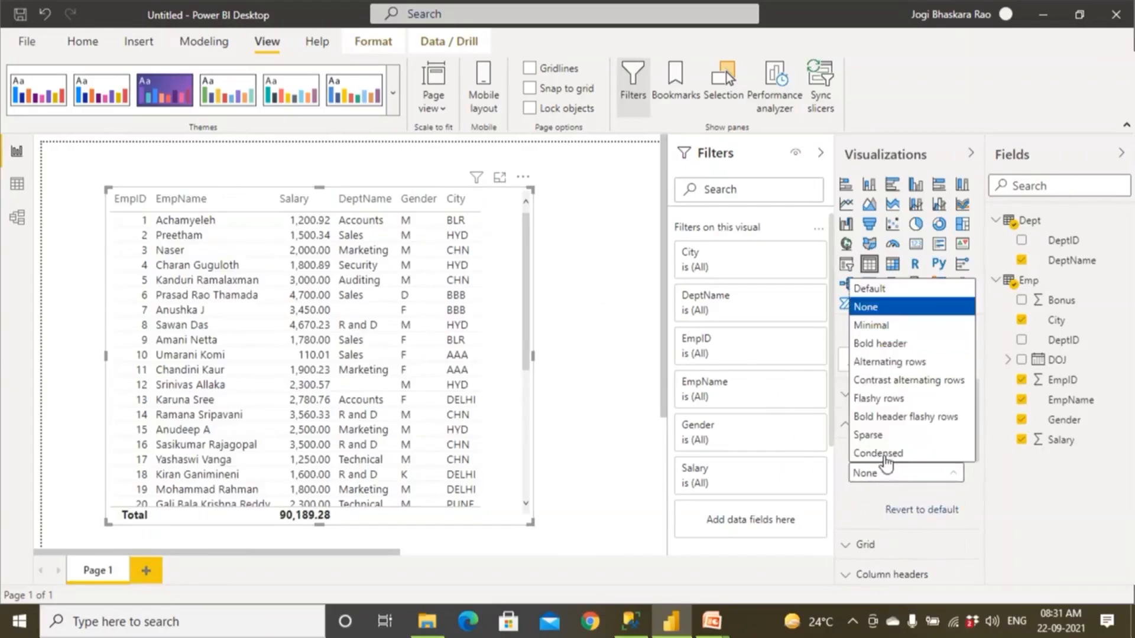
left_click(887, 326)
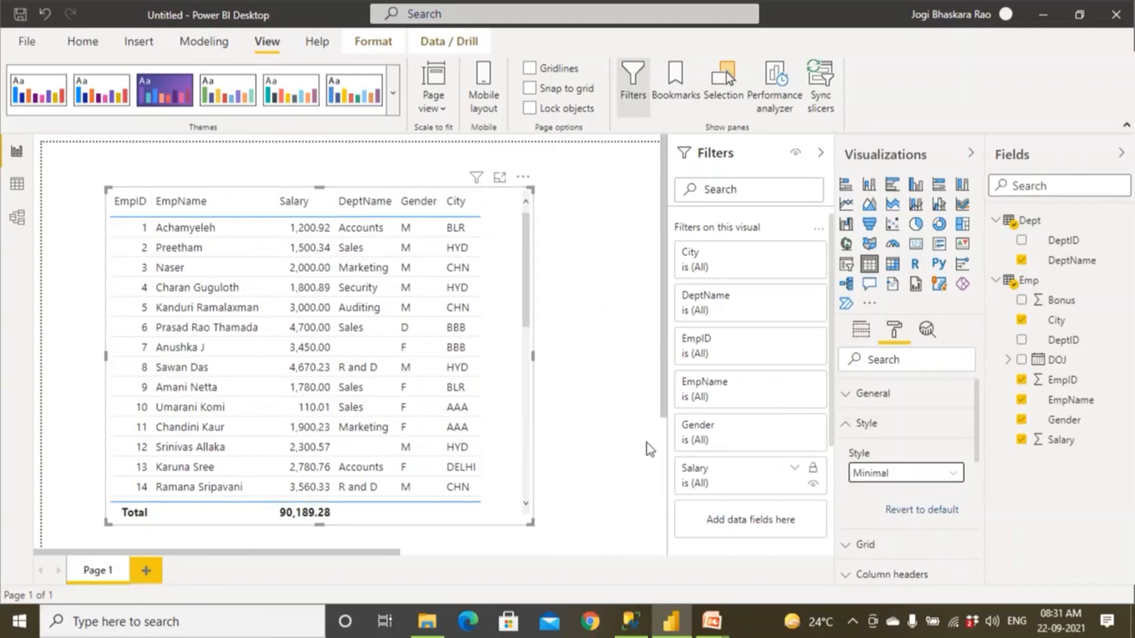
left_click(887, 479)
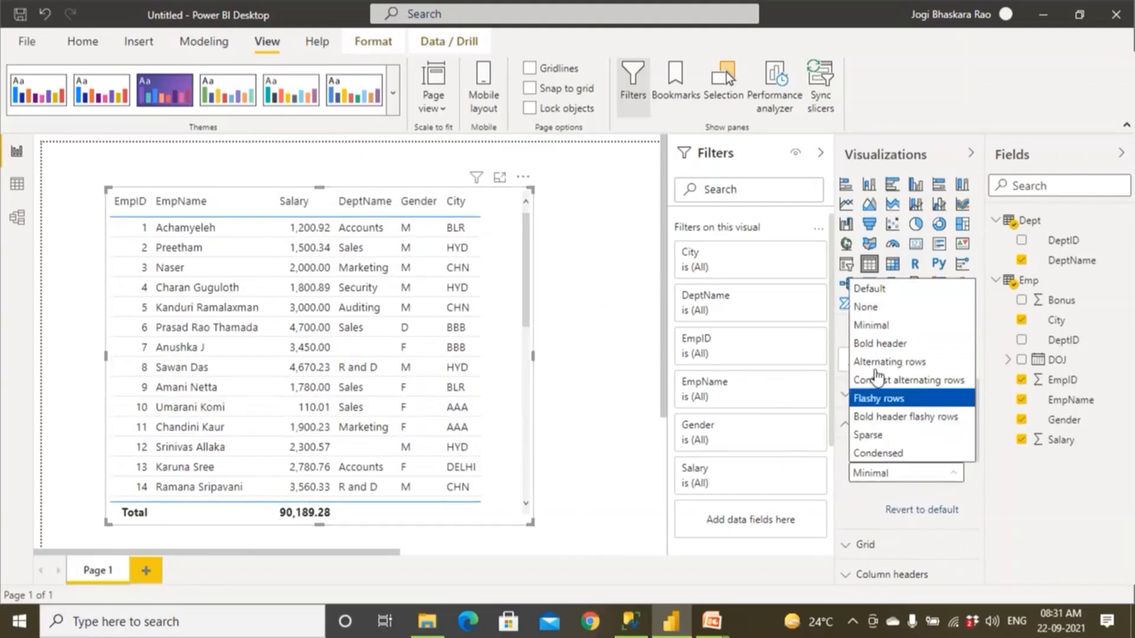
left_click(878, 345)
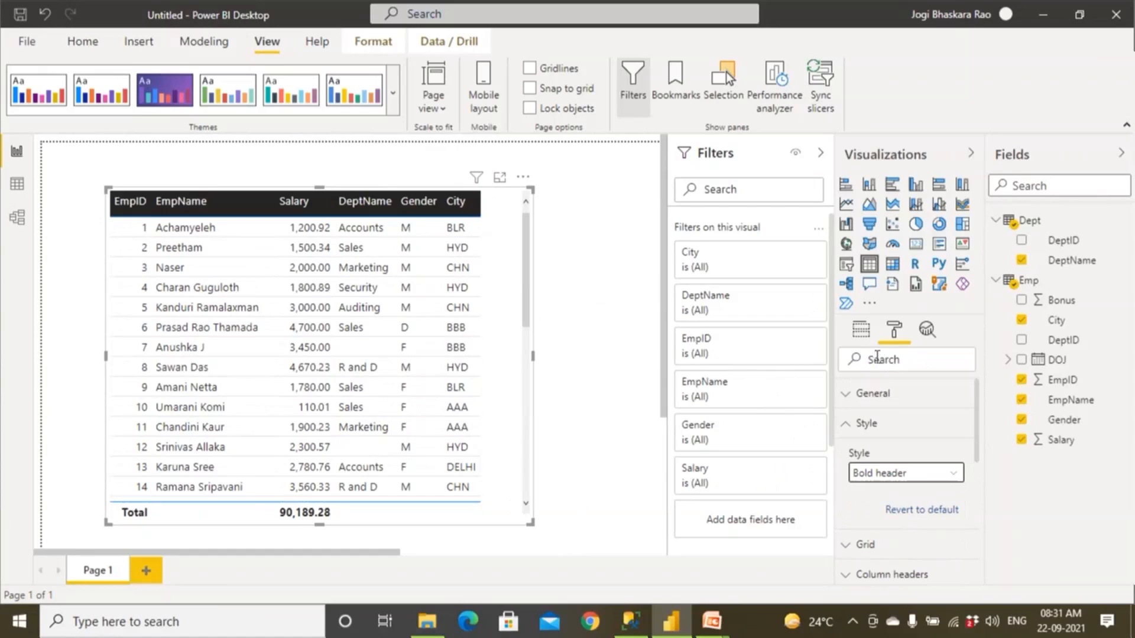
Try the Alternating rows, Contrast alternating rows, Flashy rows and Bold header flashy rows styles on the table visual.
left_click(905, 474)
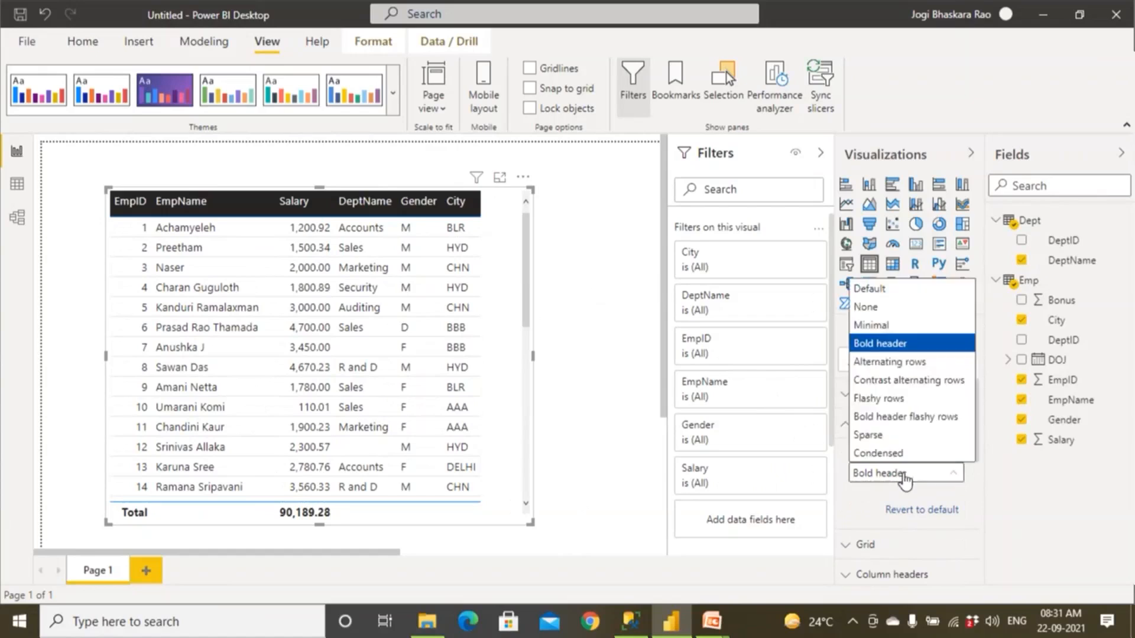
left_click(903, 370)
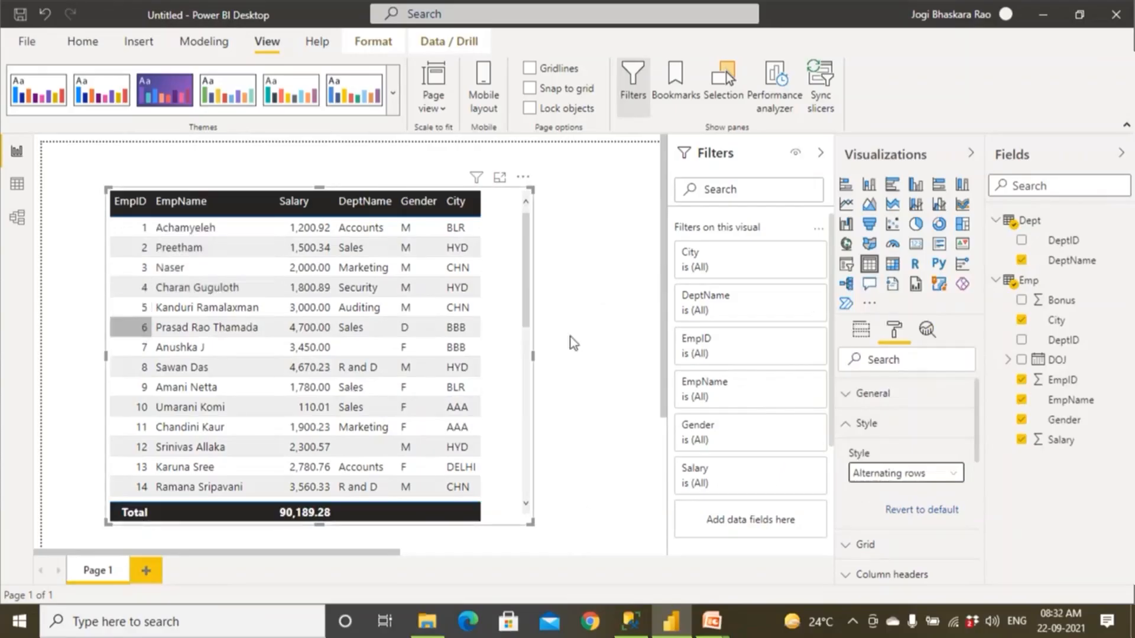
left_click(931, 476)
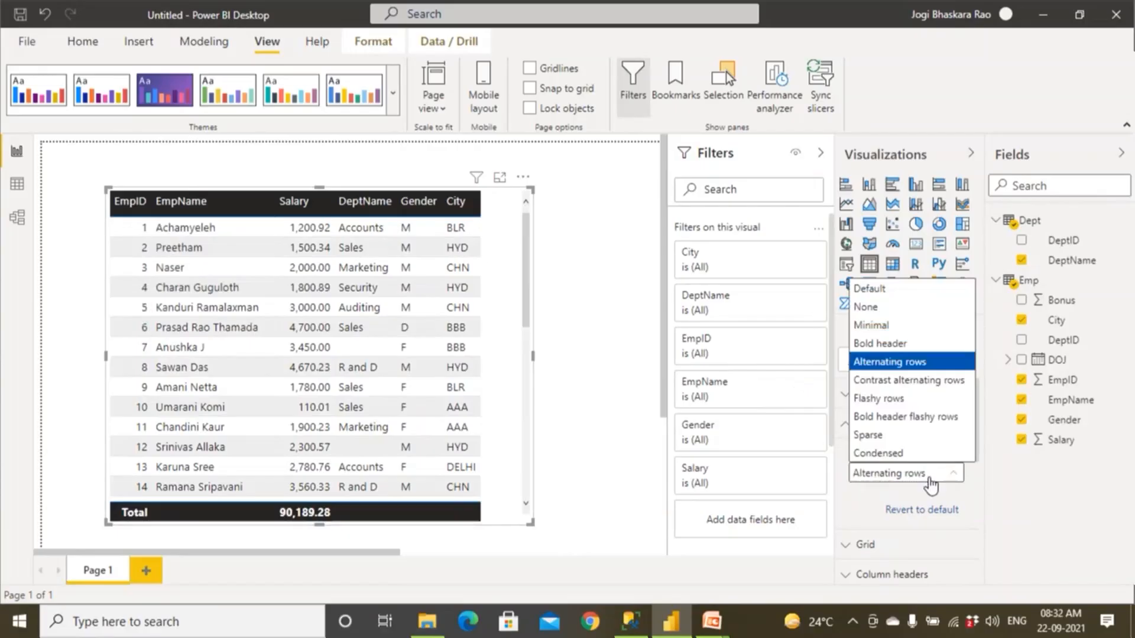
left_click(909, 380)
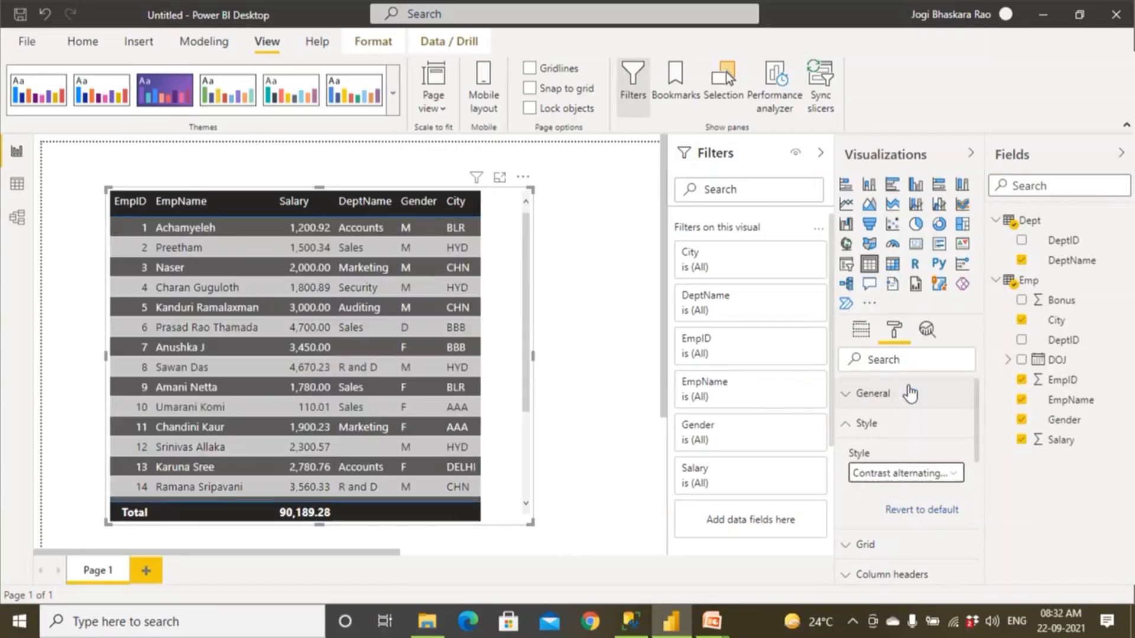
left_click(910, 476)
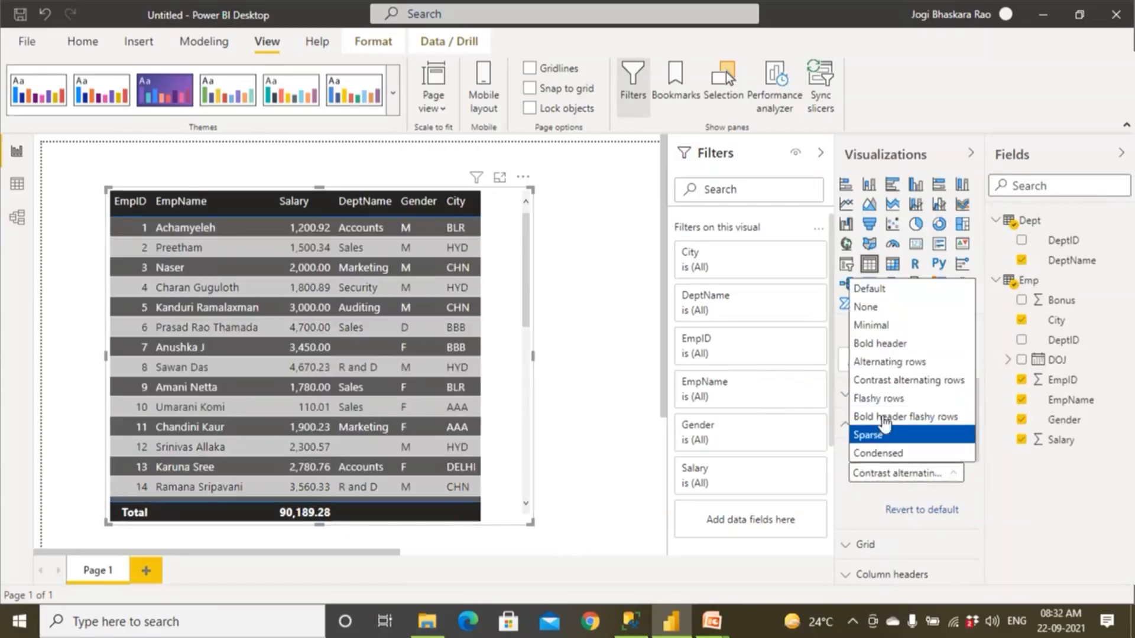
left_click(879, 398)
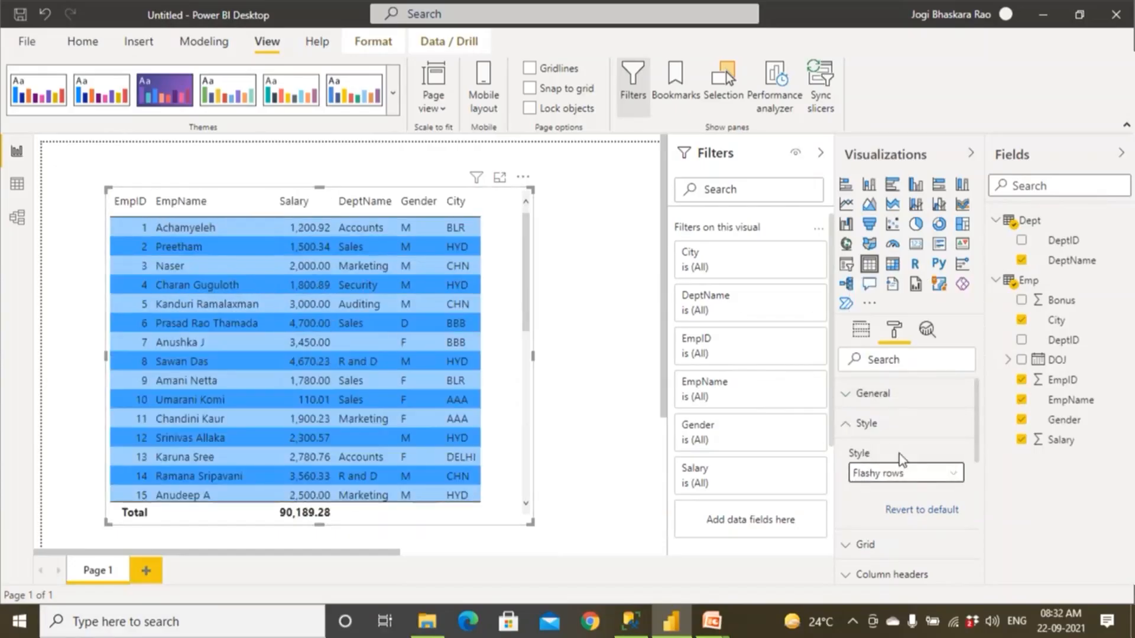
left_click(918, 475)
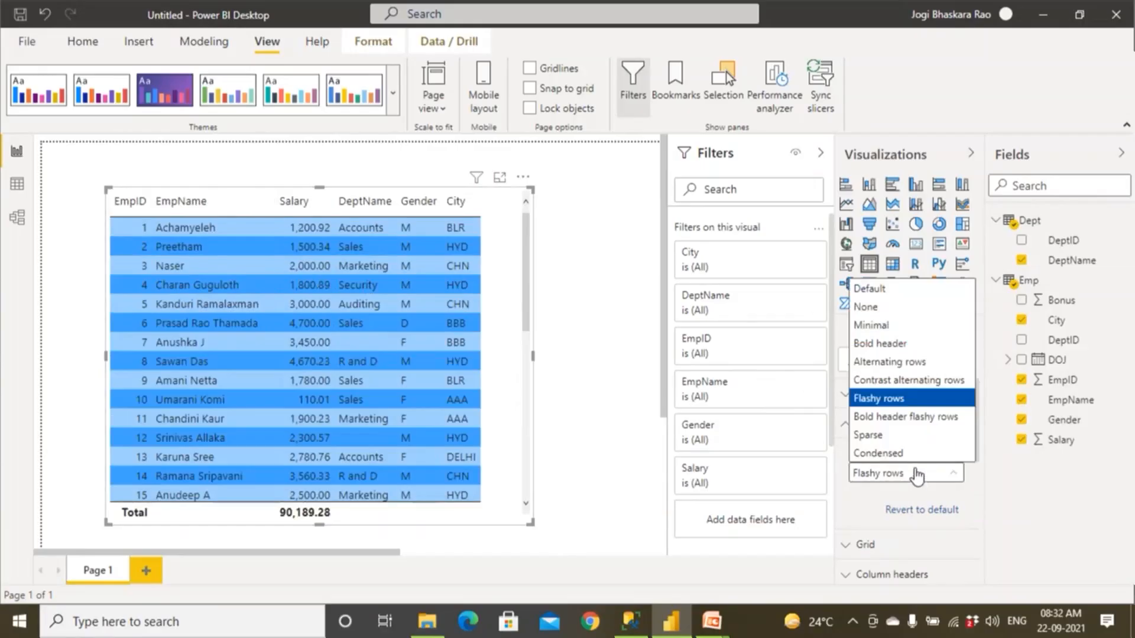
left_click(913, 417)
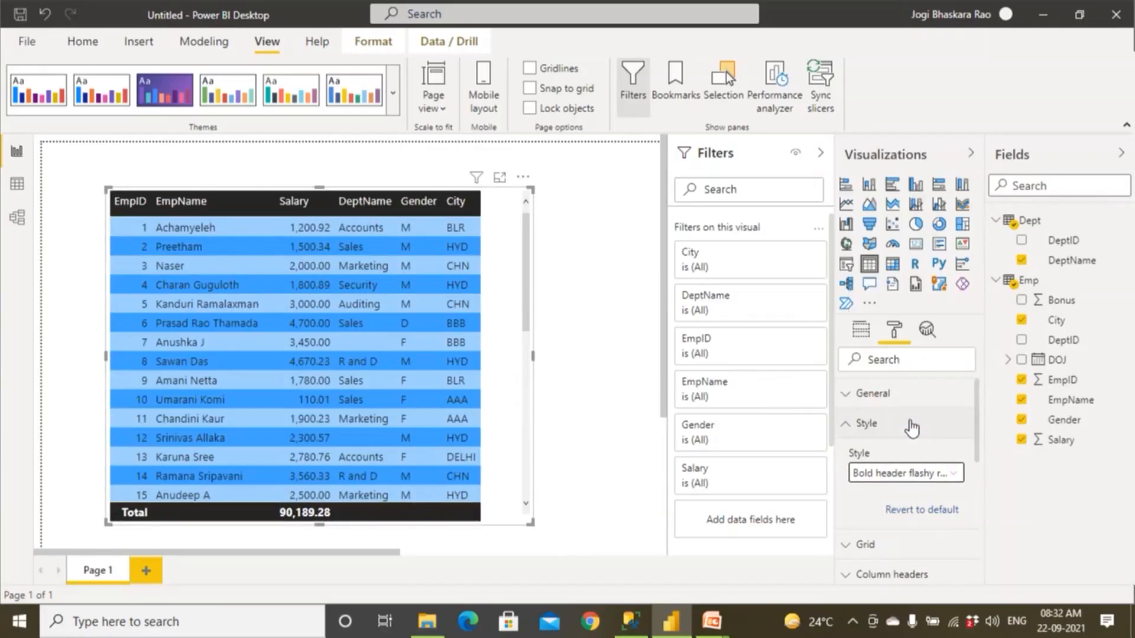
Try the Sparse and Condensed styles on the table visual and return it to the Default style.
left_click(921, 482)
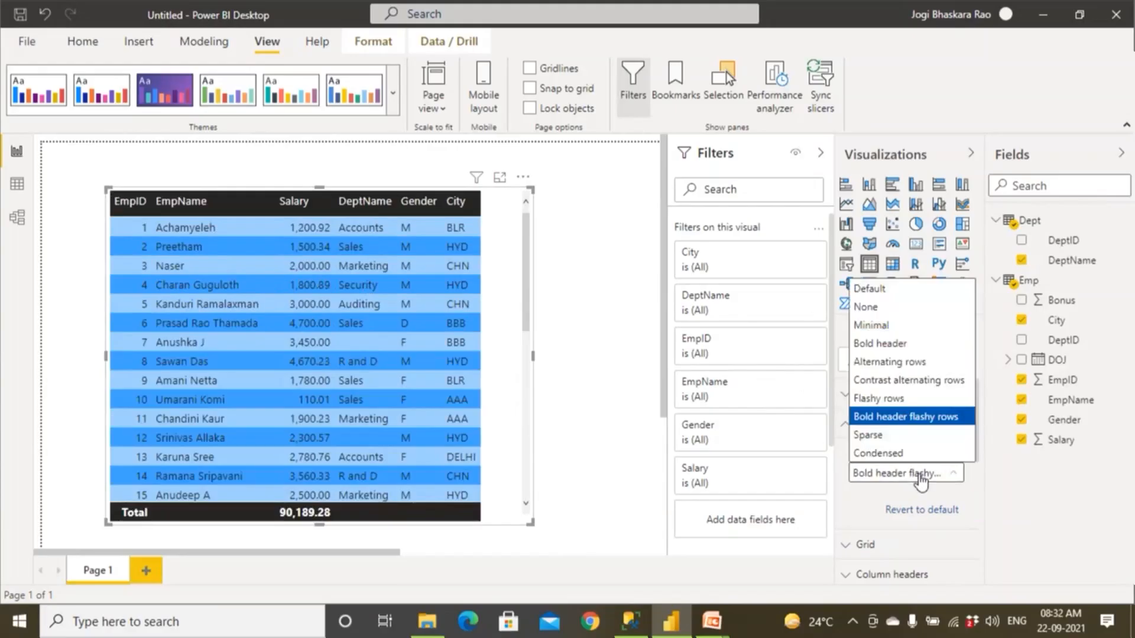
left_click(900, 448)
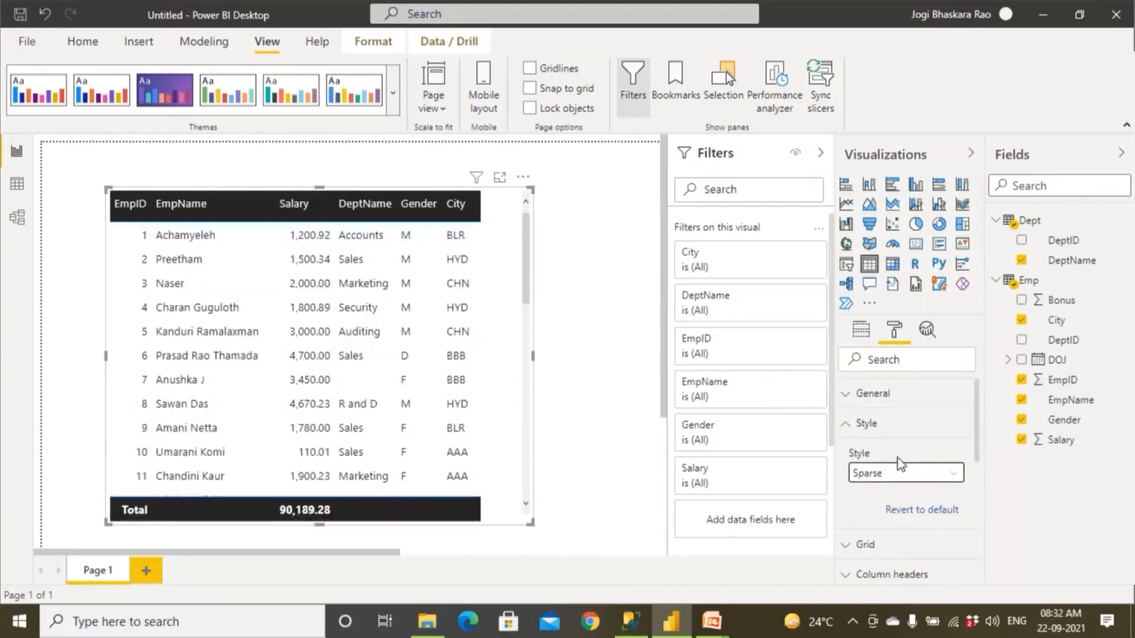
left_click(900, 477)
left_click(900, 454)
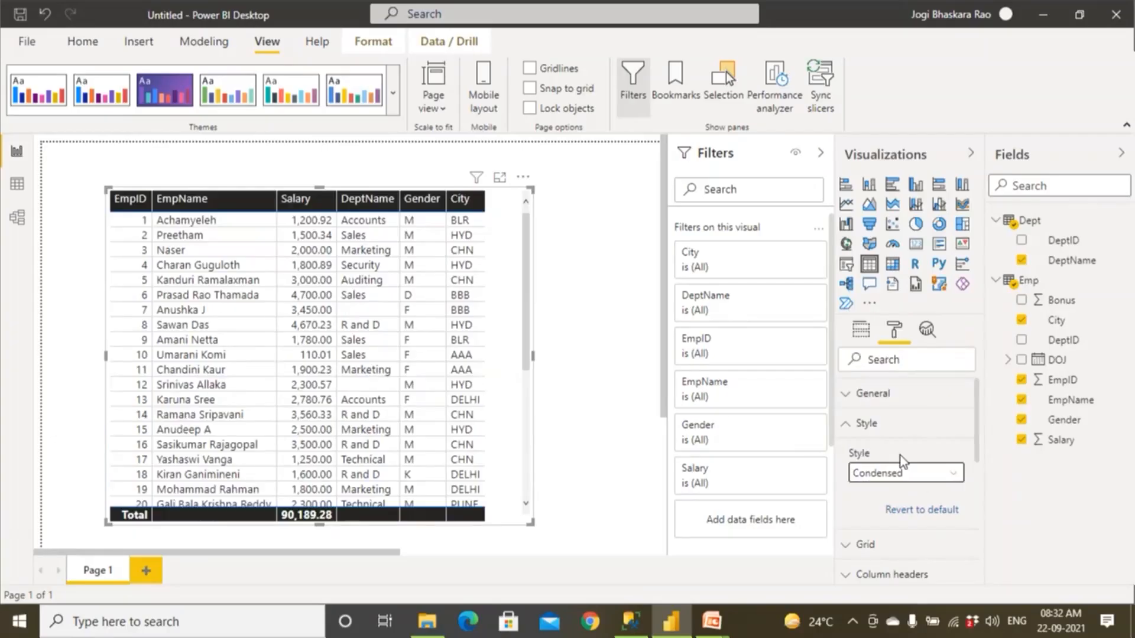
left_click(894, 474)
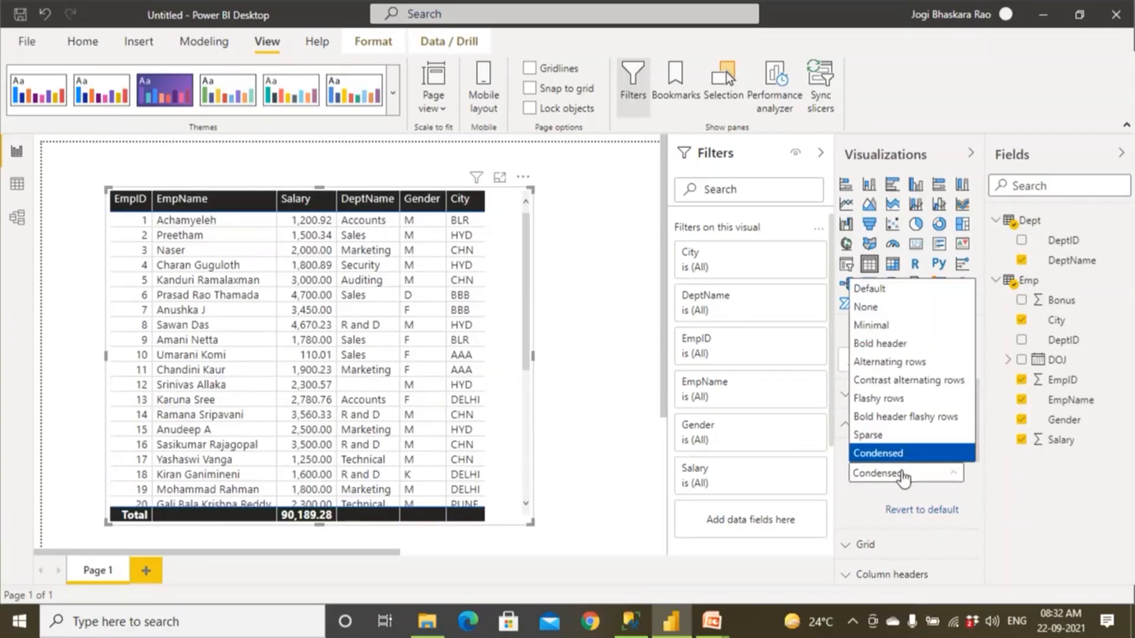
left_click(896, 291)
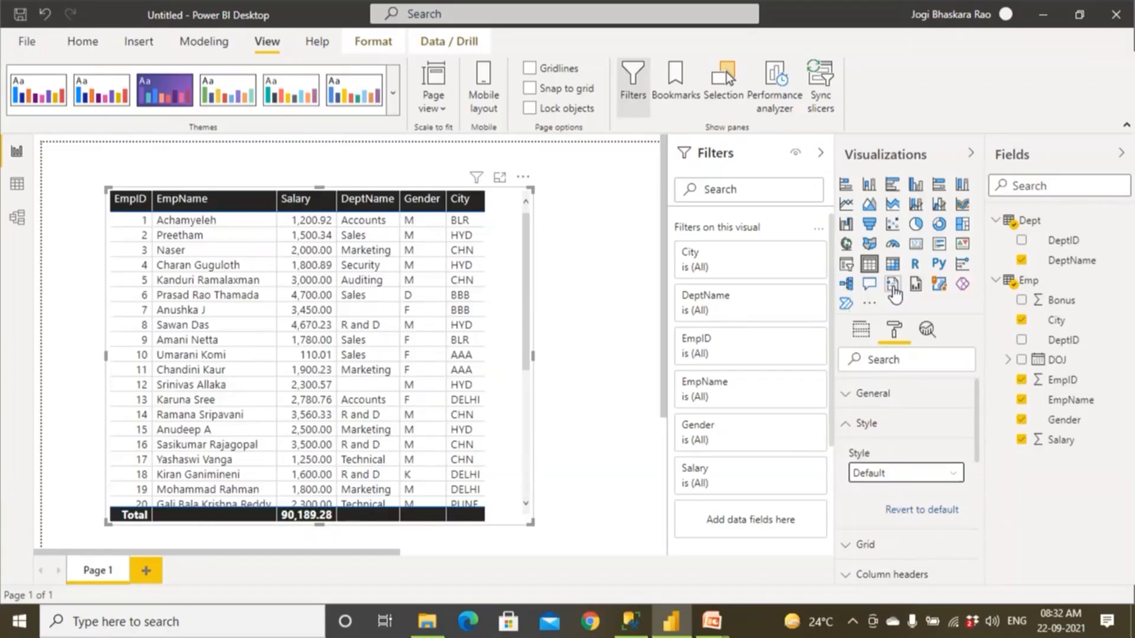
left_click(851, 427)
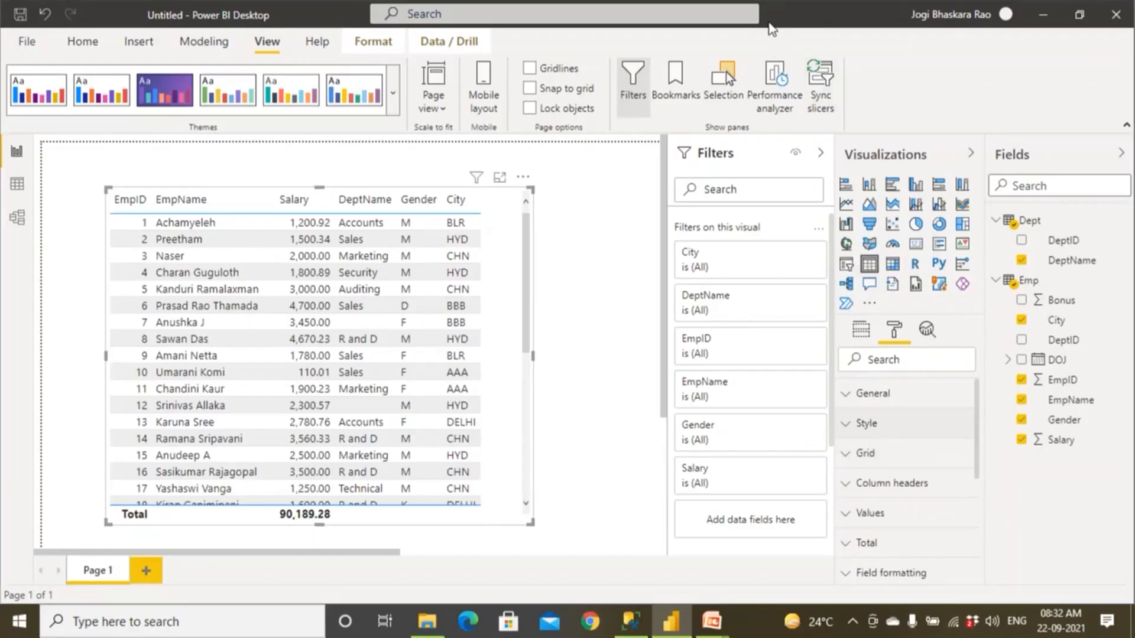
left_click_drag(534, 183, 96, 194)
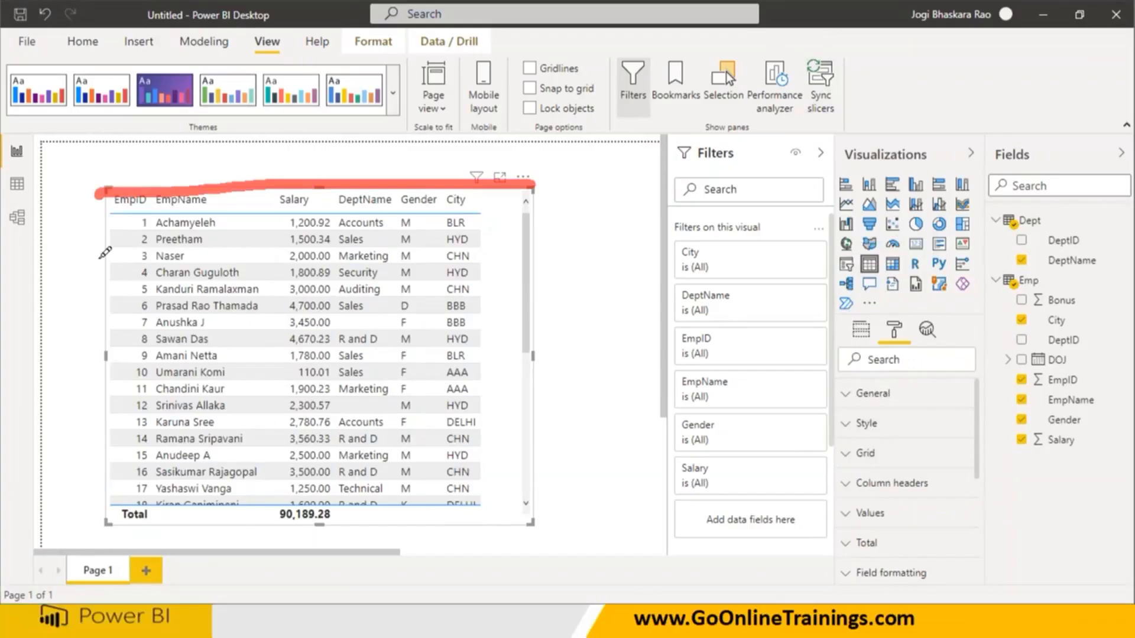
mouse_move(105, 253)
left_mouse_down()
mouse_move(263, 518)
mouse_move(539, 520)
mouse_move(556, 158)
left_mouse_up()
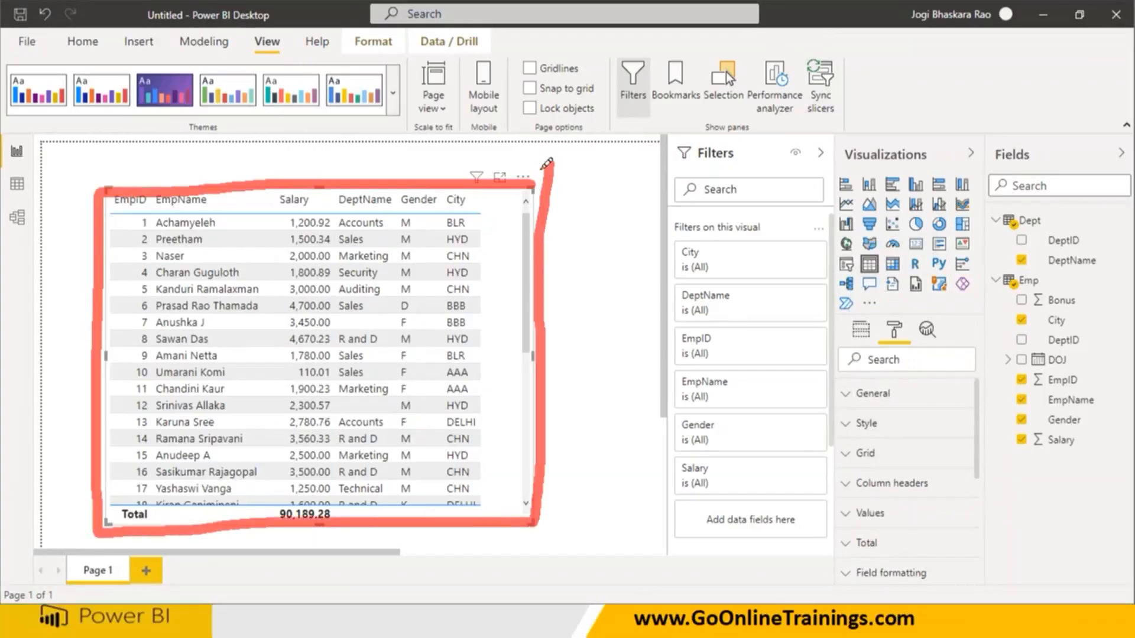
left_click_drag(474, 201, 602, 248)
left_click_drag(614, 195, 622, 248)
mouse_move(631, 198)
left_mouse_down()
mouse_move(650, 248)
mouse_move(619, 232)
left_mouse_up()
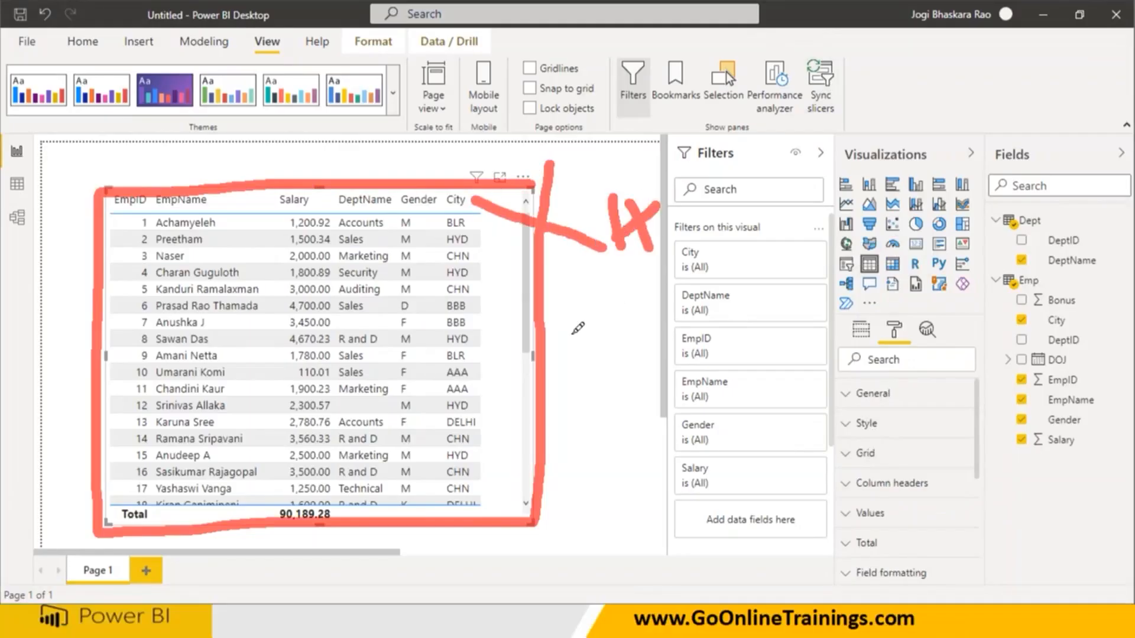
left_click_drag(485, 221, 507, 493)
mouse_move(520, 383)
left_mouse_down()
mouse_move(576, 364)
mouse_move(618, 325)
mouse_move(640, 359)
mouse_move(717, 299)
mouse_move(770, 314)
mouse_move(793, 306)
left_mouse_up()
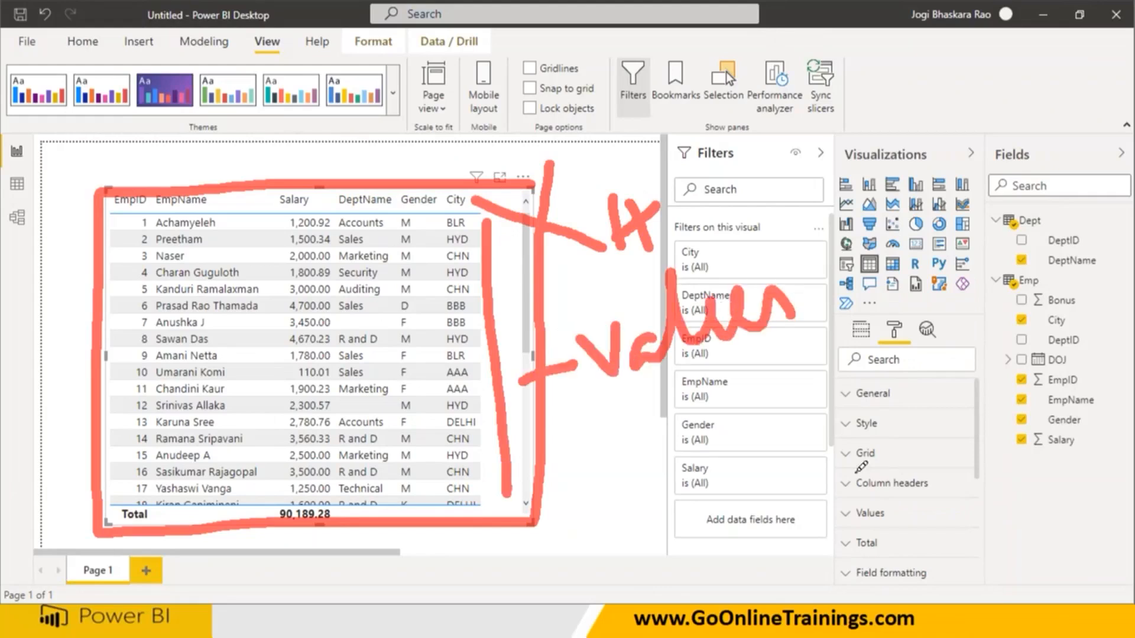
left_click_drag(856, 491, 941, 492)
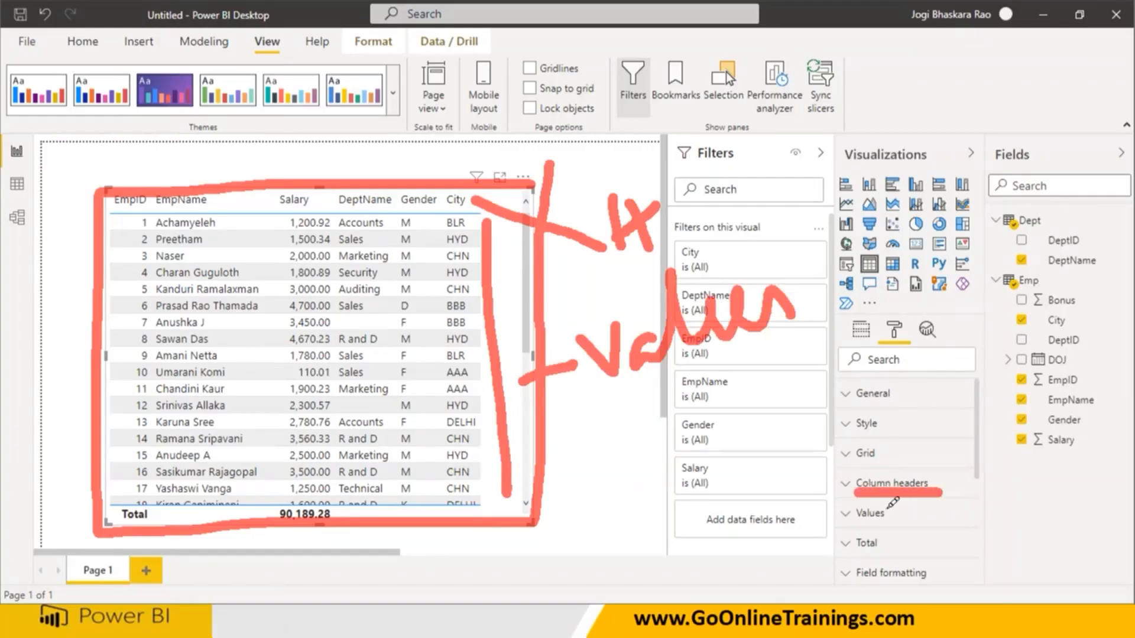
left_click_drag(859, 524, 900, 521)
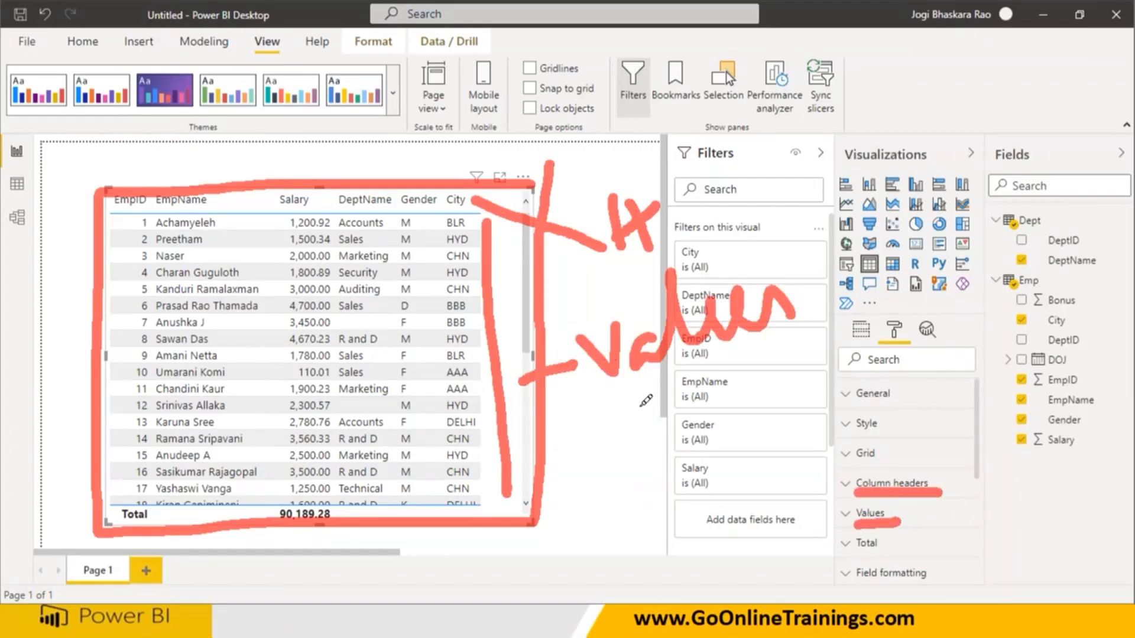
mouse_move(349, 497)
left_mouse_down()
mouse_move(266, 505)
mouse_move(319, 547)
mouse_move(365, 520)
mouse_move(359, 507)
mouse_move(667, 513)
left_mouse_up()
left_click_drag(679, 458, 703, 485)
mouse_move(739, 409)
left_mouse_down()
mouse_move(763, 464)
mouse_move(789, 458)
left_mouse_up()
mouse_move(718, 456)
left_mouse_down()
mouse_move(770, 422)
mouse_move(821, 452)
left_mouse_up()
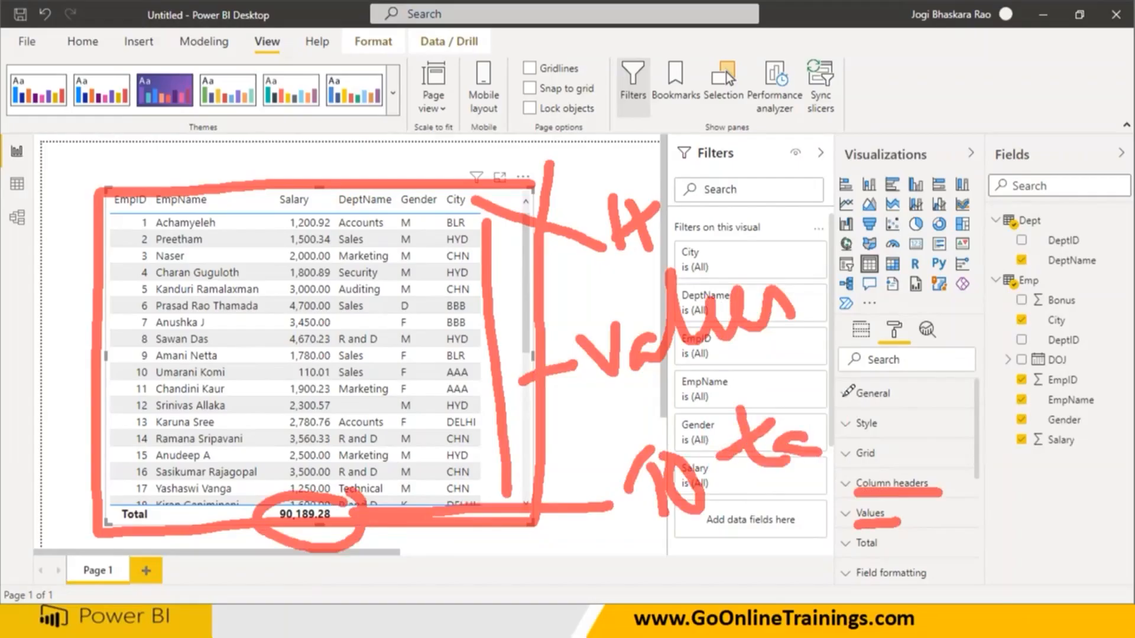
left_click_drag(843, 397, 819, 452)
mouse_move(700, 208)
left_mouse_down()
mouse_move(671, 221)
mouse_move(739, 201)
mouse_move(801, 209)
mouse_move(780, 172)
mouse_move(863, 195)
mouse_move(882, 171)
left_mouse_up()
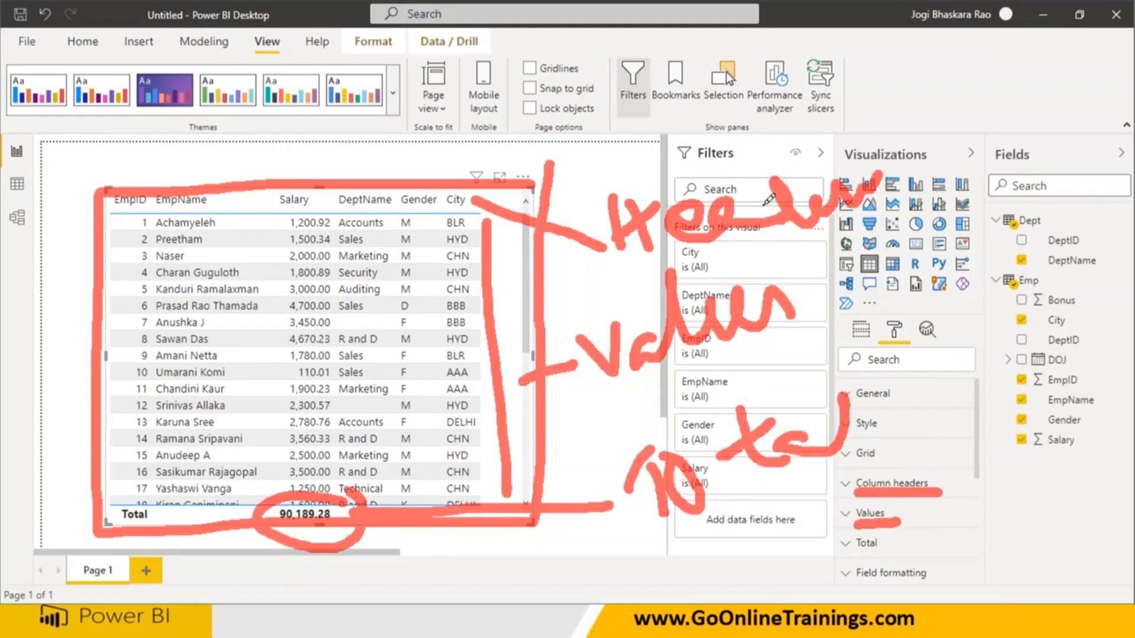
mouse_move(734, 255)
left_mouse_down()
mouse_move(795, 253)
mouse_move(785, 272)
left_mouse_up()
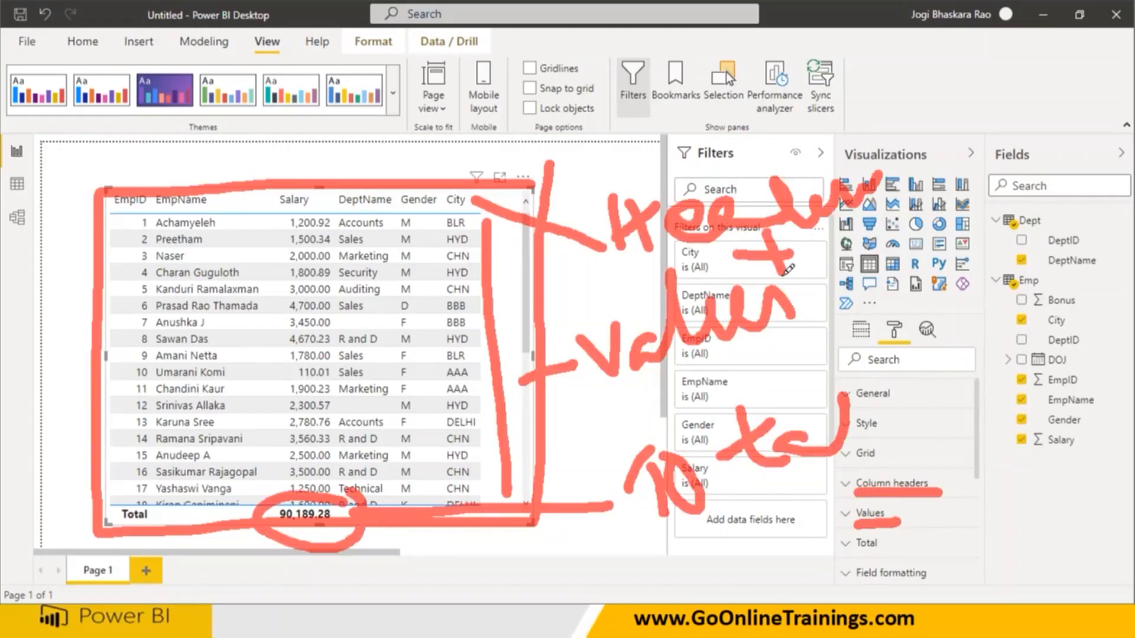
mouse_move(736, 358)
left_mouse_down()
mouse_move(792, 356)
mouse_move(779, 375)
left_mouse_up()
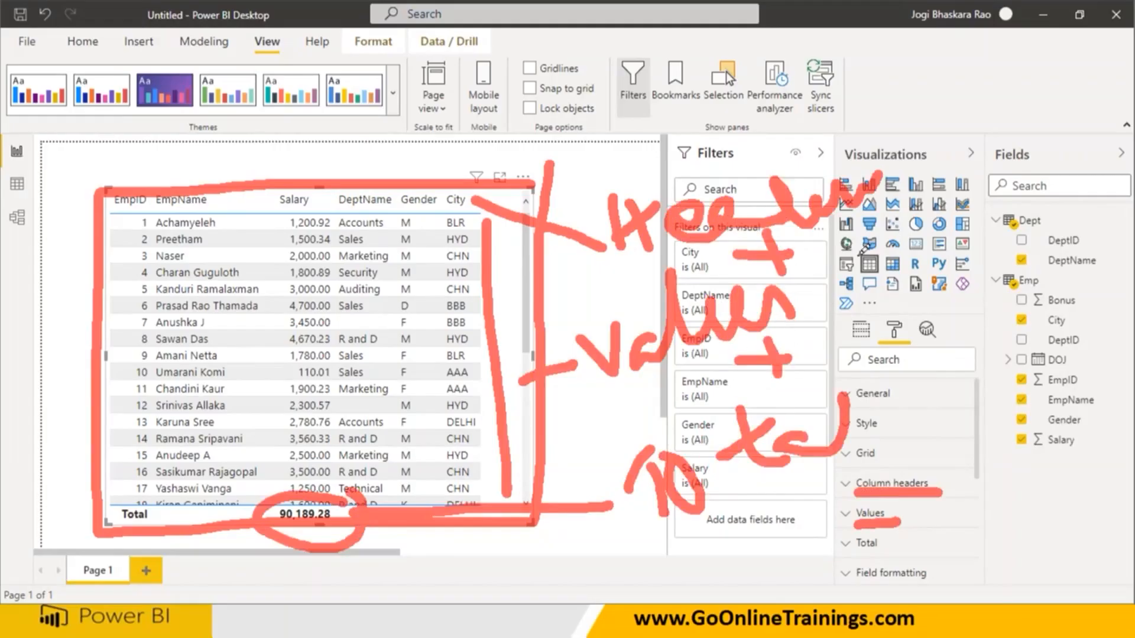
left_click_drag(919, 125, 1019, 505)
mouse_move(1033, 263)
left_mouse_down()
mouse_move(1005, 319)
mouse_move(1043, 278)
mouse_move(1111, 275)
mouse_move(1075, 286)
mouse_move(1100, 331)
mouse_move(1090, 359)
left_mouse_up()
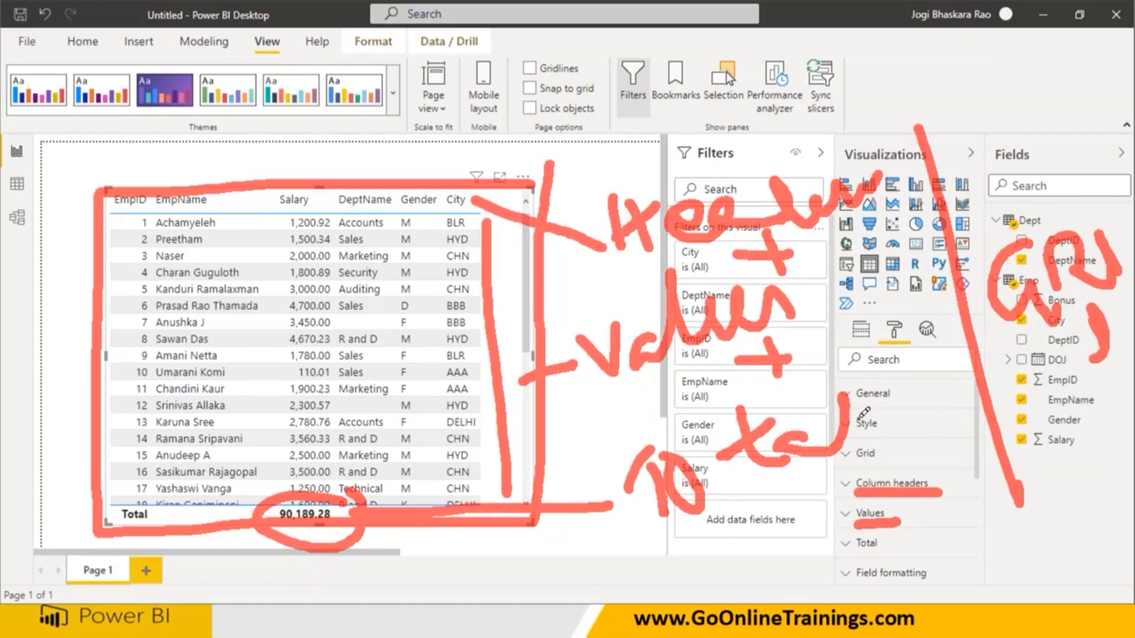
left_click_drag(119, 200, 451, 198)
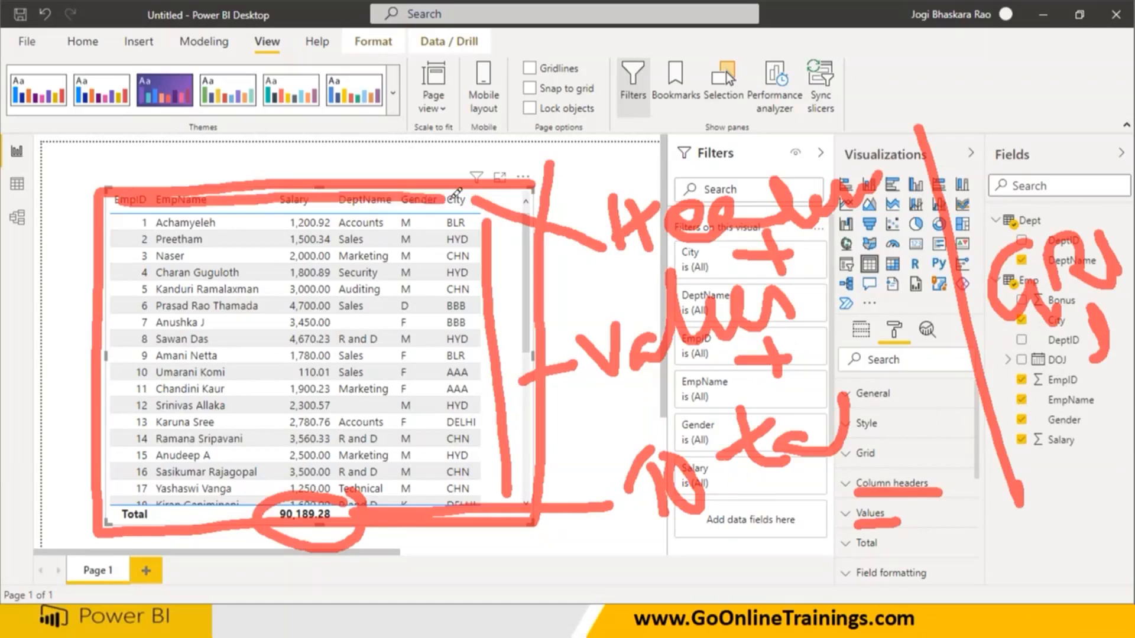
mouse_move(132, 221)
left_mouse_down()
mouse_move(126, 473)
mouse_move(277, 471)
left_mouse_up()
mouse_move(371, 466)
left_mouse_down()
mouse_move(452, 239)
mouse_move(312, 221)
mouse_move(145, 231)
mouse_move(142, 244)
left_mouse_up()
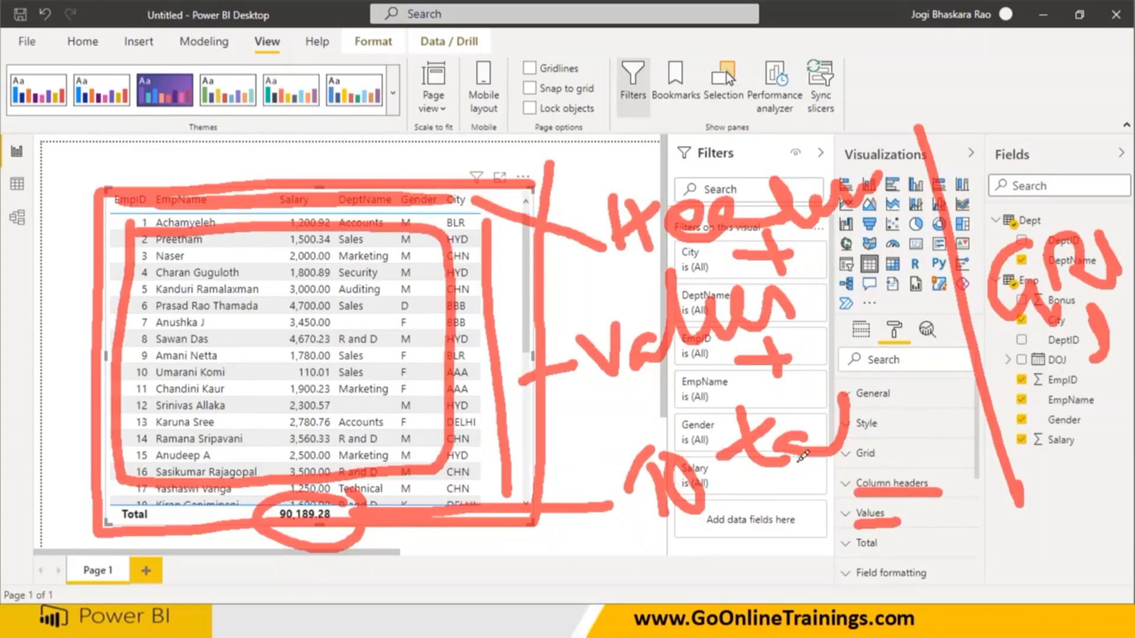
mouse_move(842, 427)
left_mouse_down()
mouse_move(871, 470)
mouse_move(905, 457)
mouse_move(892, 440)
left_mouse_up()
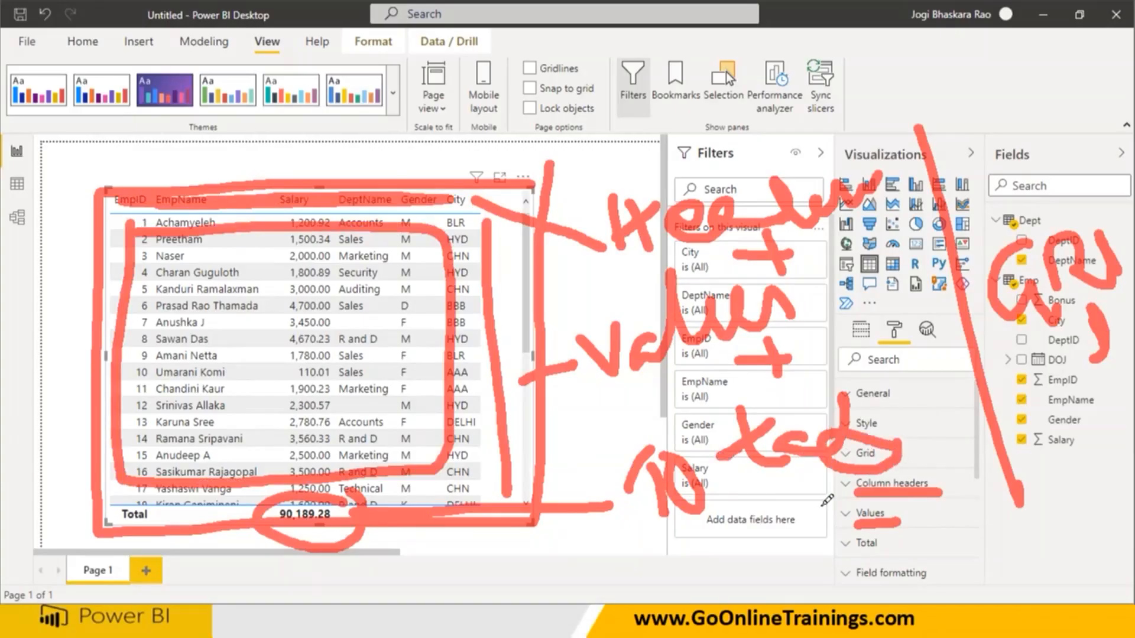
mouse_move(842, 488)
left_mouse_down()
mouse_move(924, 499)
mouse_move(955, 476)
mouse_move(839, 475)
mouse_move(845, 494)
left_mouse_up()
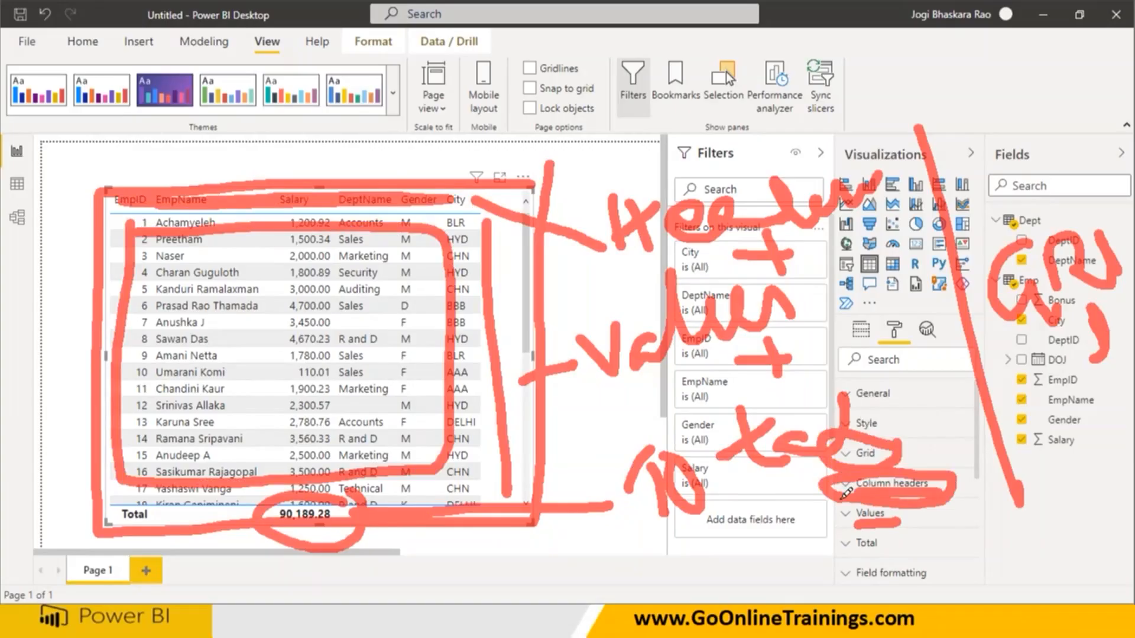
mouse_move(834, 526)
left_mouse_down()
mouse_move(898, 531)
mouse_move(815, 510)
mouse_move(812, 529)
mouse_move(851, 528)
mouse_move(831, 561)
mouse_move(898, 550)
mouse_move(863, 540)
mouse_move(839, 557)
left_mouse_up()
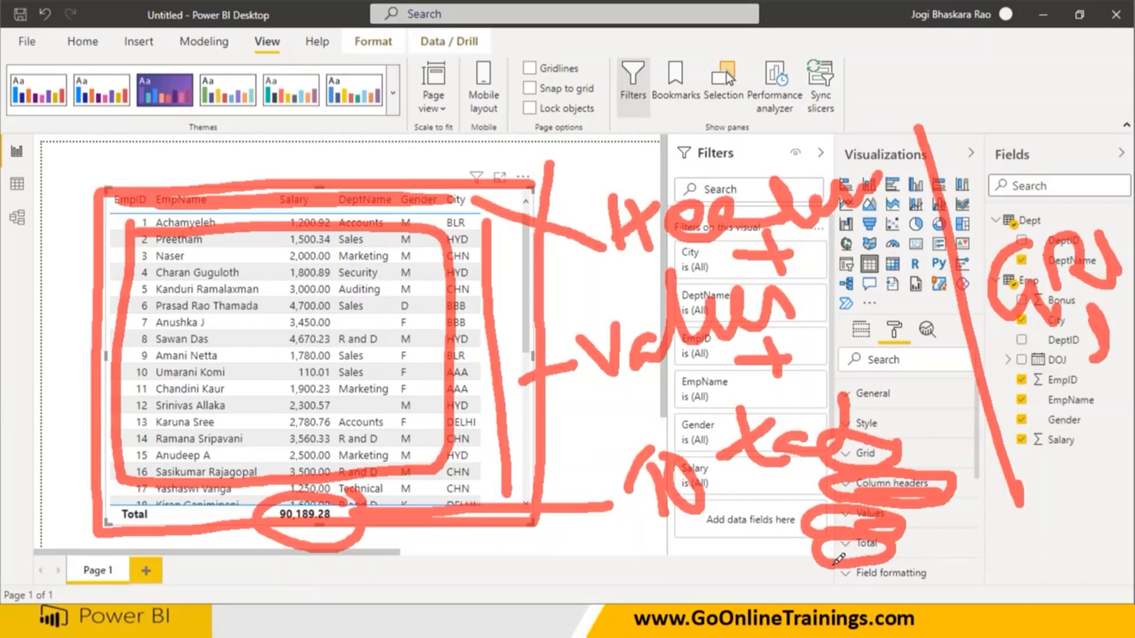
key("Escape")
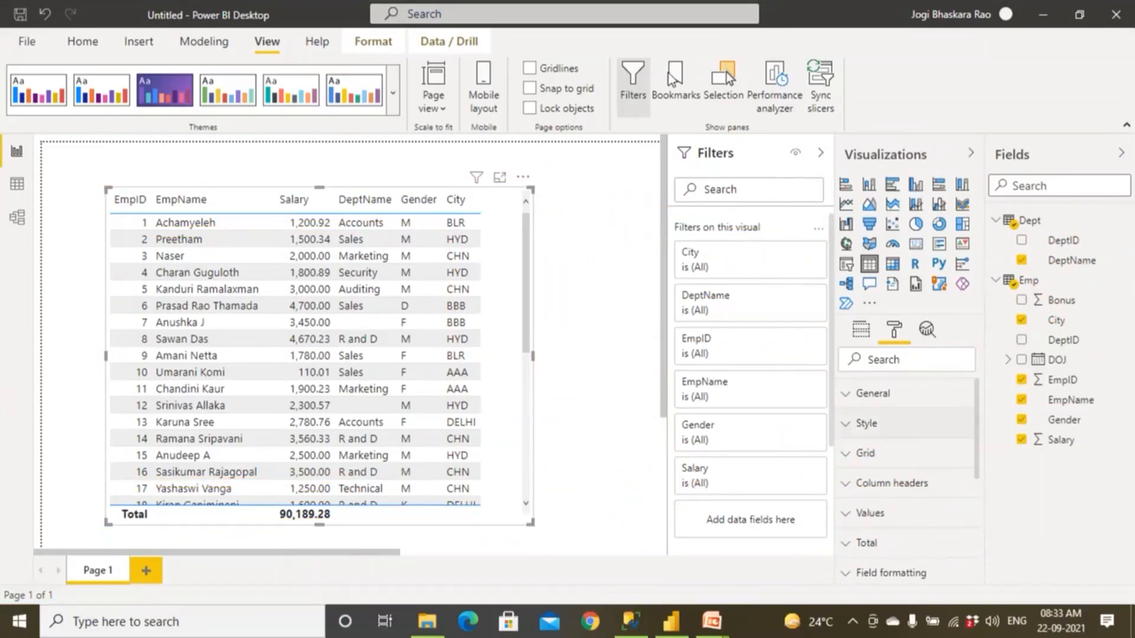
key("ctrl+2")
mouse_move(515, 187)
left_mouse_down()
mouse_move(83, 195)
mouse_move(153, 527)
mouse_move(474, 524)
mouse_move(555, 445)
mouse_move(538, 213)
mouse_move(506, 174)
mouse_move(651, 227)
left_mouse_up()
mouse_move(680, 159)
left_mouse_down()
mouse_move(703, 208)
mouse_move(628, 213)
left_mouse_up()
left_click_drag(508, 240, 507, 488)
left_click_drag(531, 391, 589, 367)
mouse_move(606, 331)
left_mouse_down()
mouse_move(650, 322)
mouse_move(653, 306)
left_mouse_up()
mouse_move(357, 518)
left_mouse_down()
mouse_move(611, 492)
mouse_move(647, 453)
mouse_move(628, 473)
left_mouse_up()
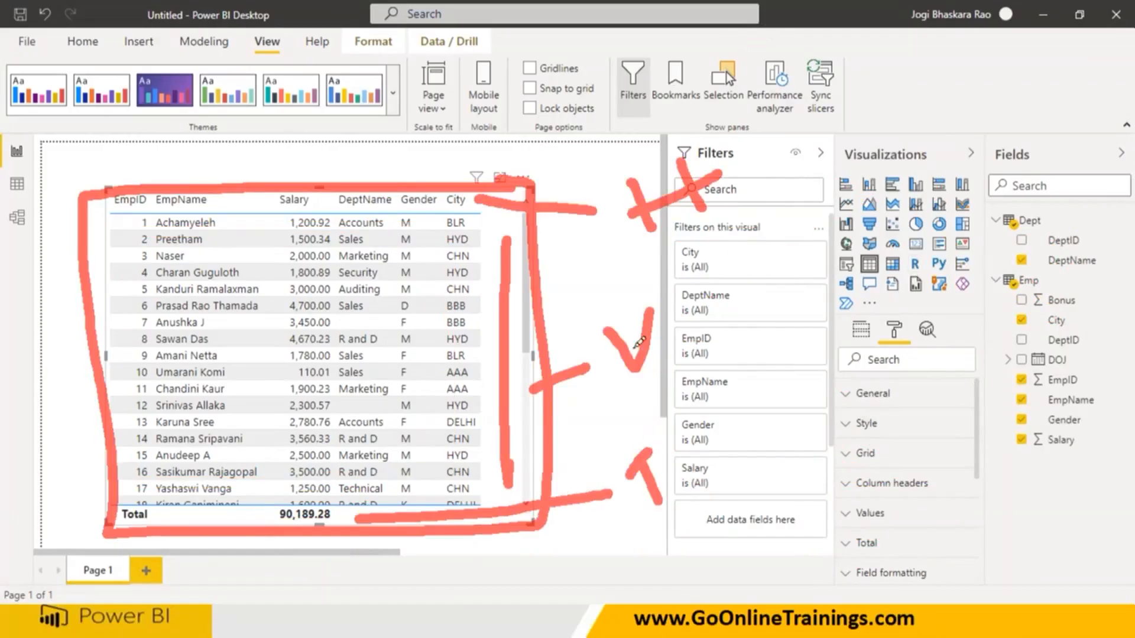
mouse_move(629, 272)
left_mouse_down()
mouse_move(608, 271)
mouse_move(628, 293)
left_mouse_up()
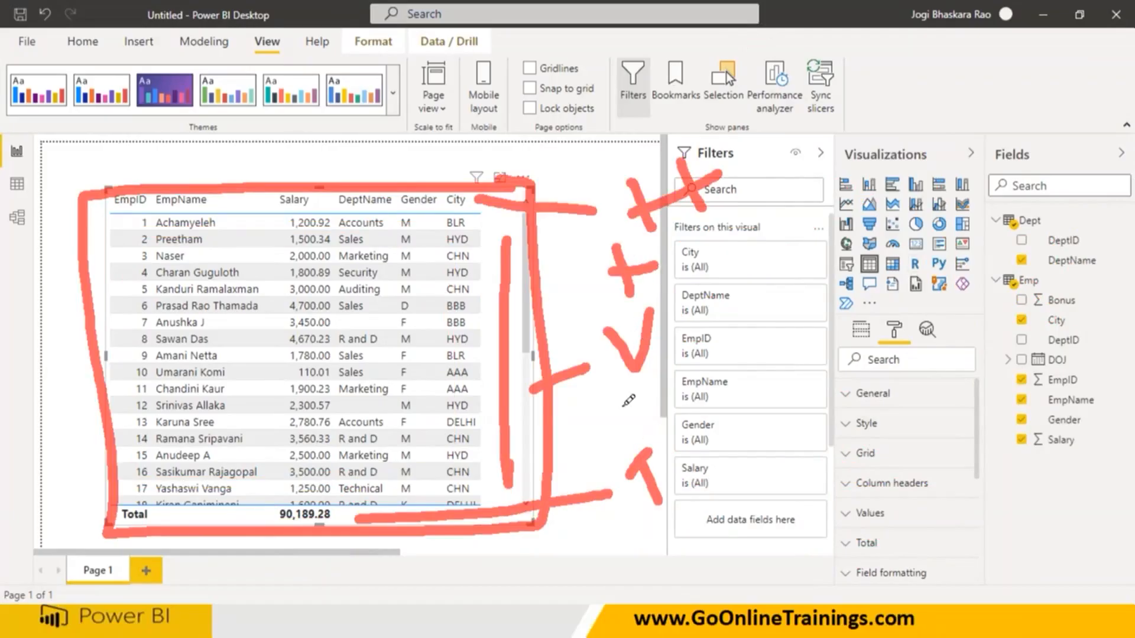
left_click_drag(618, 407, 655, 399)
left_click_drag(634, 383, 643, 434)
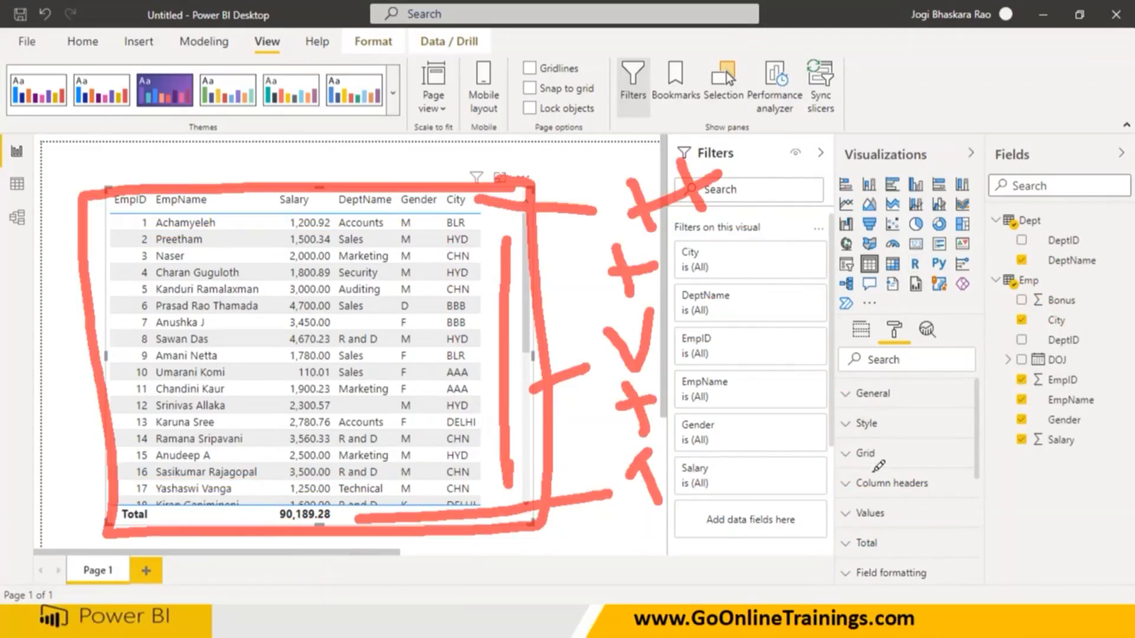
mouse_move(844, 467)
left_mouse_down()
mouse_move(890, 458)
mouse_move(939, 488)
left_mouse_up()
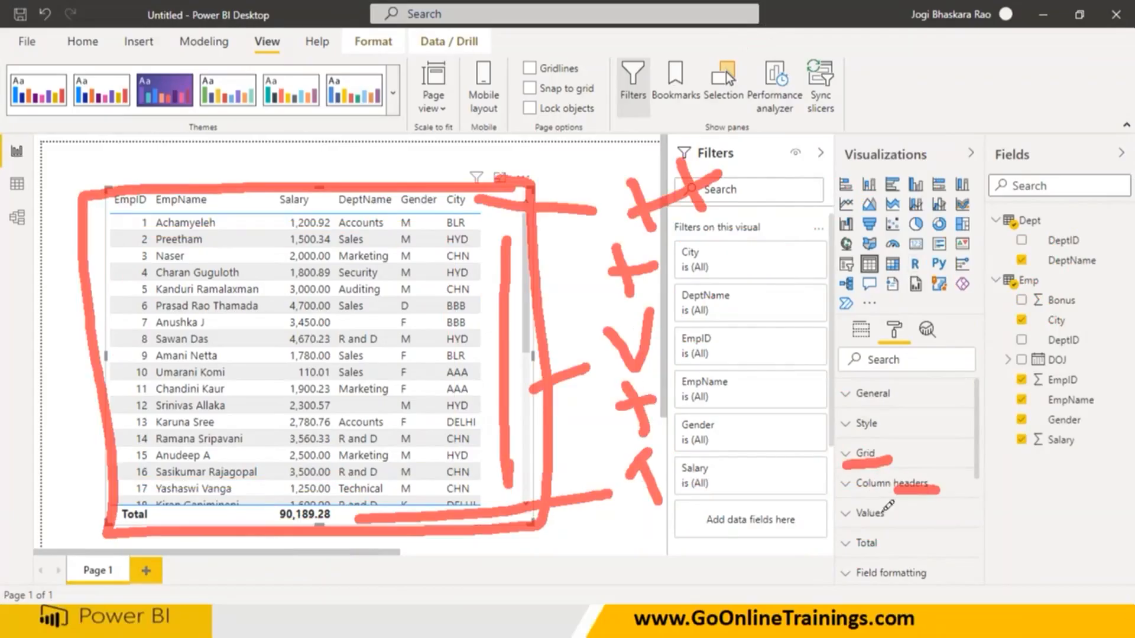
mouse_move(854, 523)
left_mouse_down()
mouse_move(903, 520)
mouse_move(894, 549)
left_mouse_up()
mouse_move(938, 465)
left_mouse_down()
mouse_move(922, 464)
mouse_move(887, 549)
mouse_move(954, 506)
mouse_move(921, 426)
mouse_move(882, 447)
mouse_move(911, 448)
left_mouse_up()
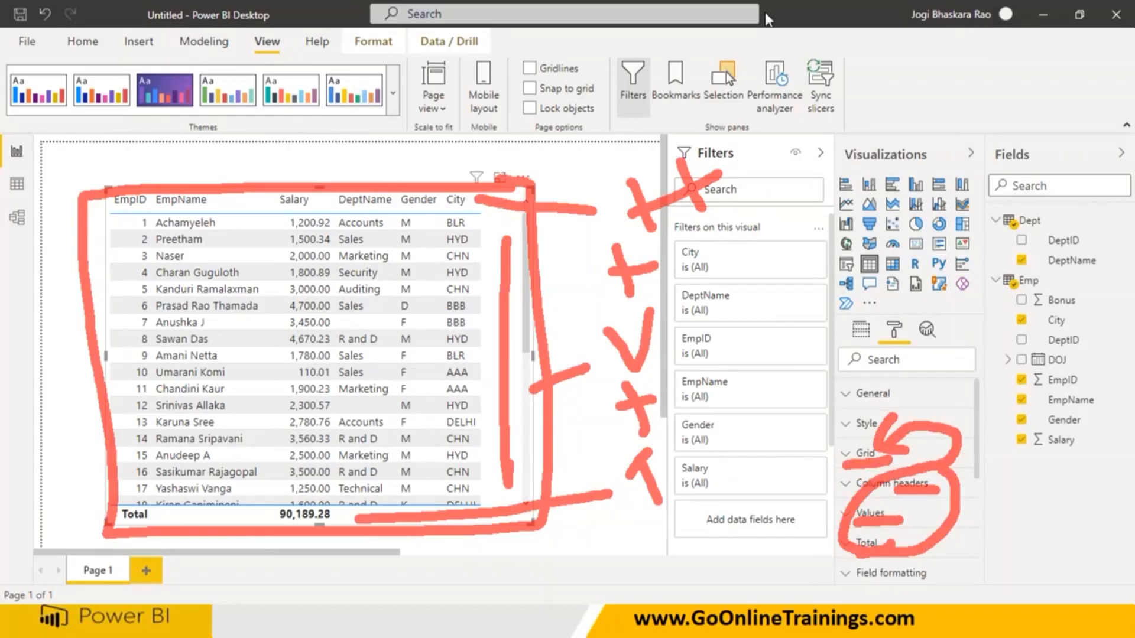
key("Escape")
Turn on the vertical grid in the table visual's Grid formatting options, toggling it off and on once to compare.
left_click(850, 455)
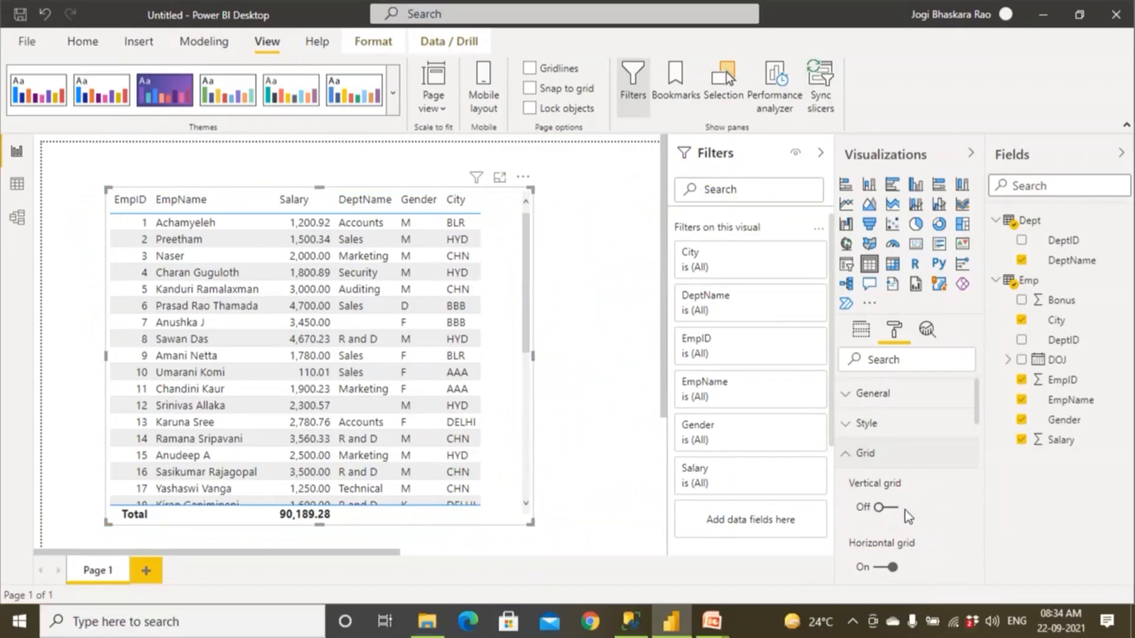
left_click(890, 509)
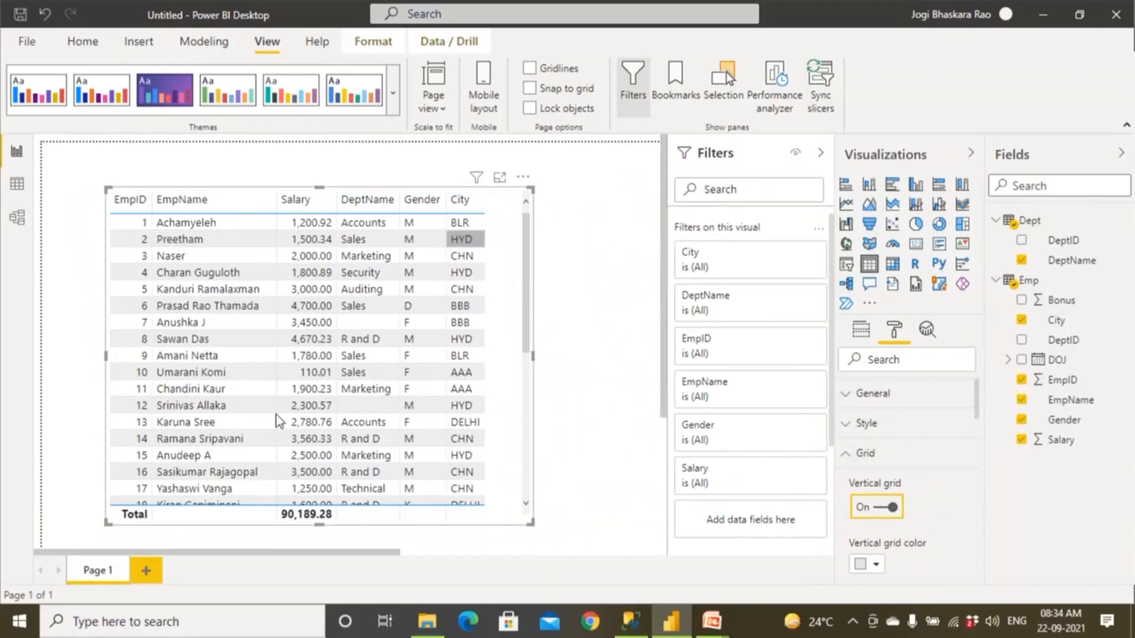
left_click(879, 510)
left_click(886, 509)
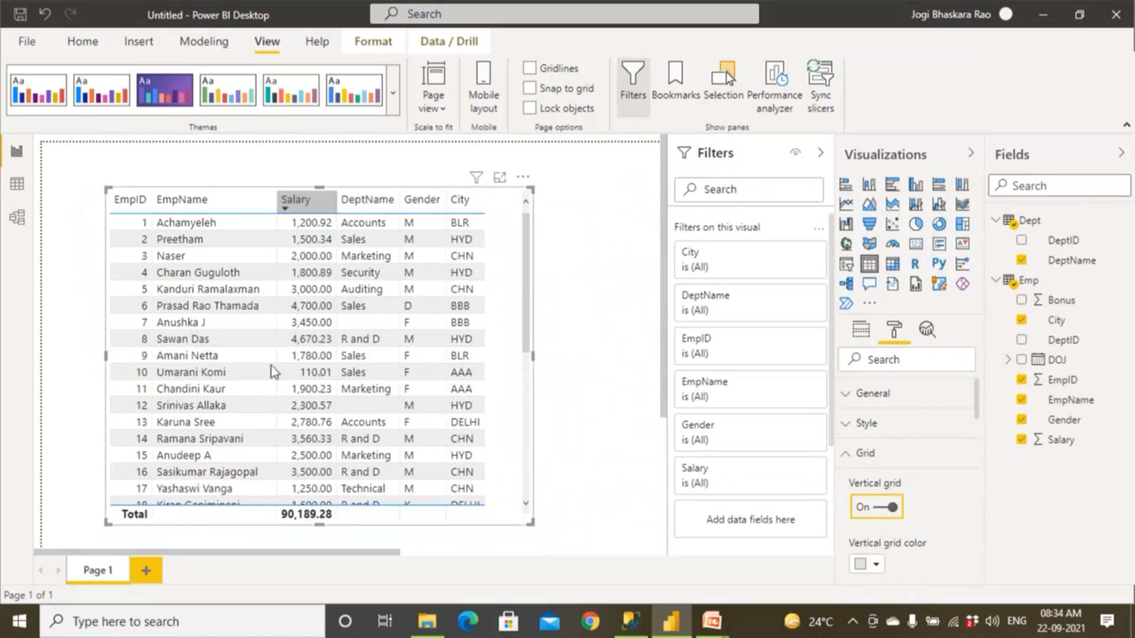
Try red as the table's vertical grid color, switching the vertical grid off and back on to compare.
scroll(768, 506, "down", 3)
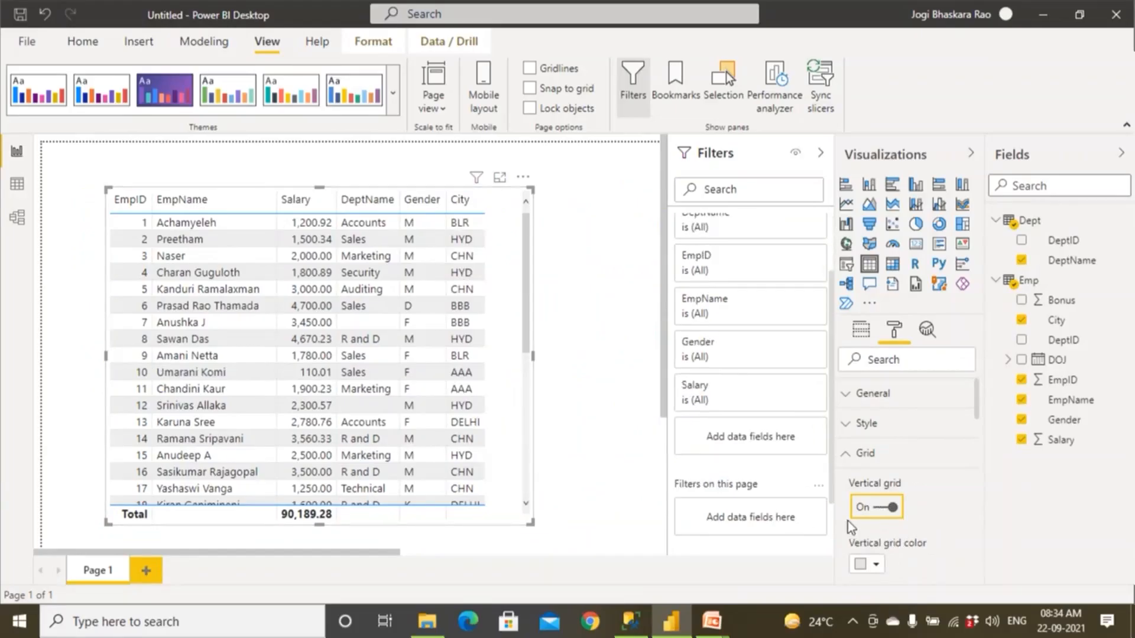
left_click(878, 564)
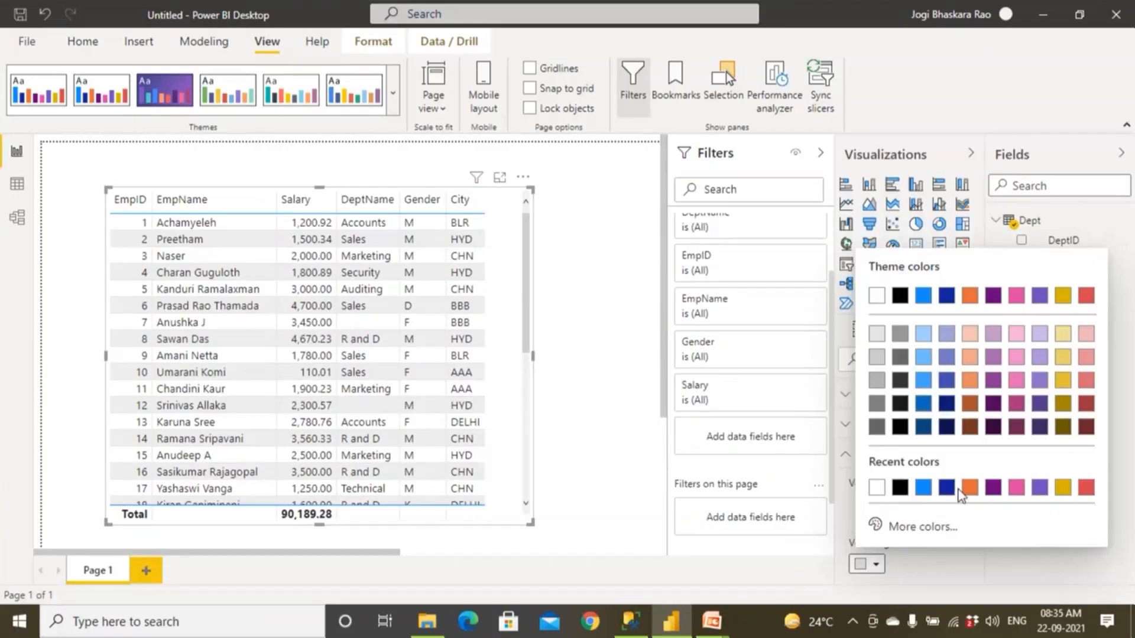
left_click(1087, 489)
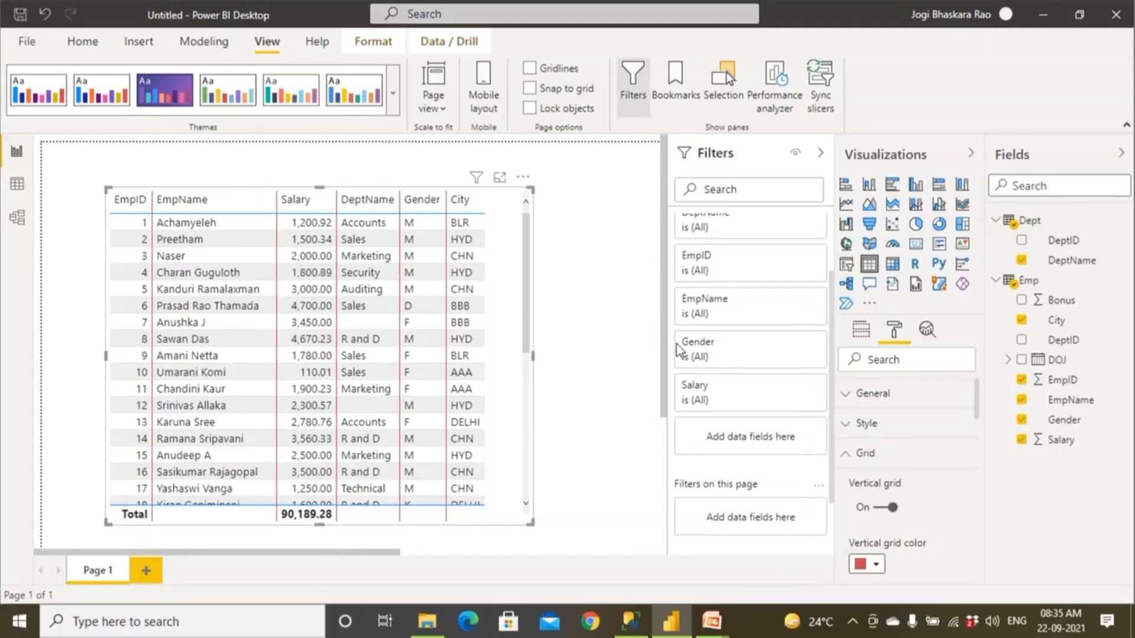
left_click(881, 512)
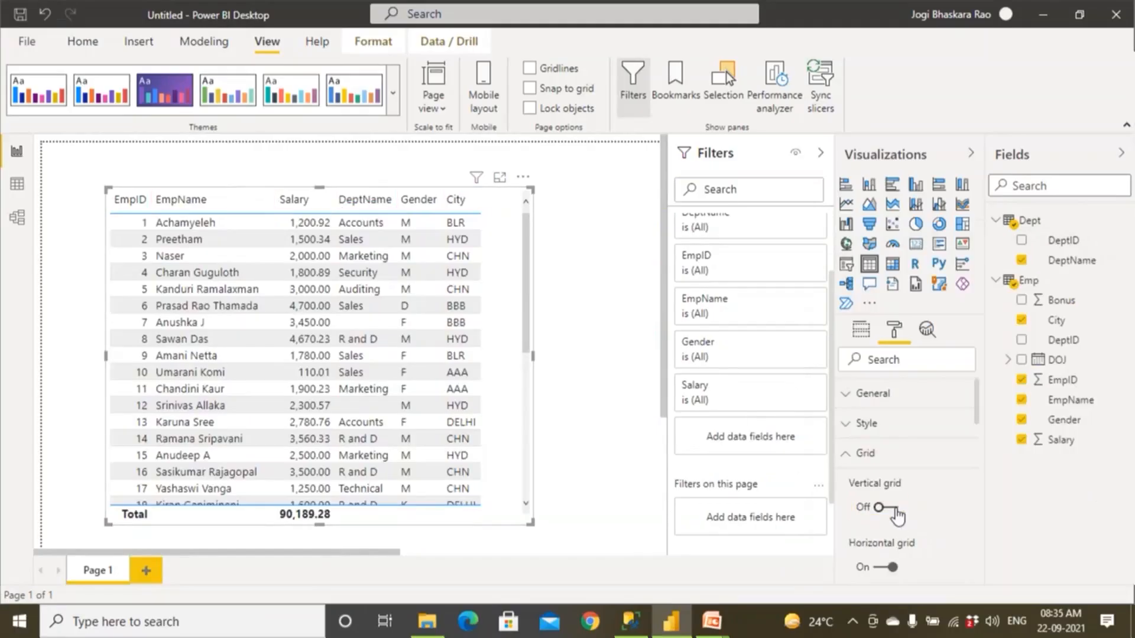
left_click(895, 510)
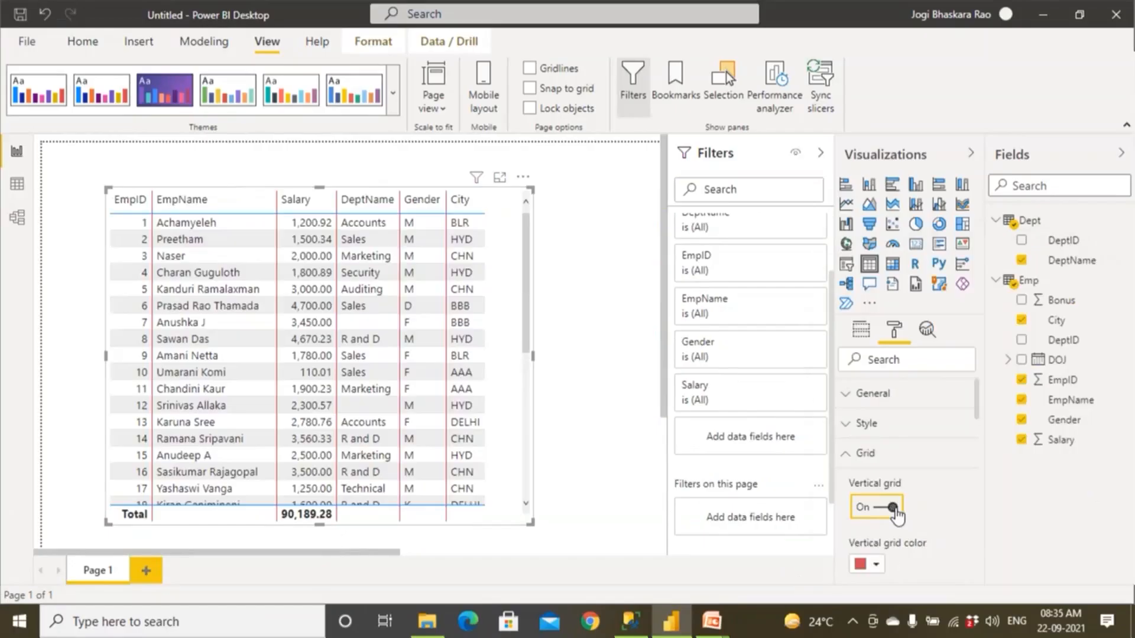
Try black and set the vertical grid color to blue, switching the vertical grid off and back on to compare.
left_click(873, 569)
left_click(922, 488)
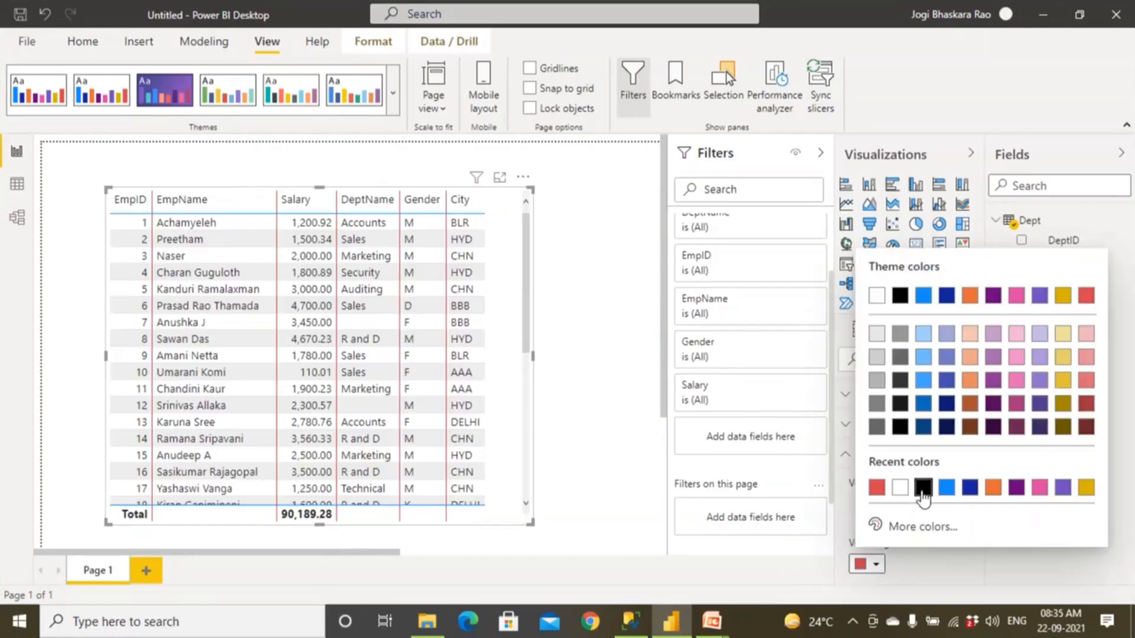
left_click(872, 565)
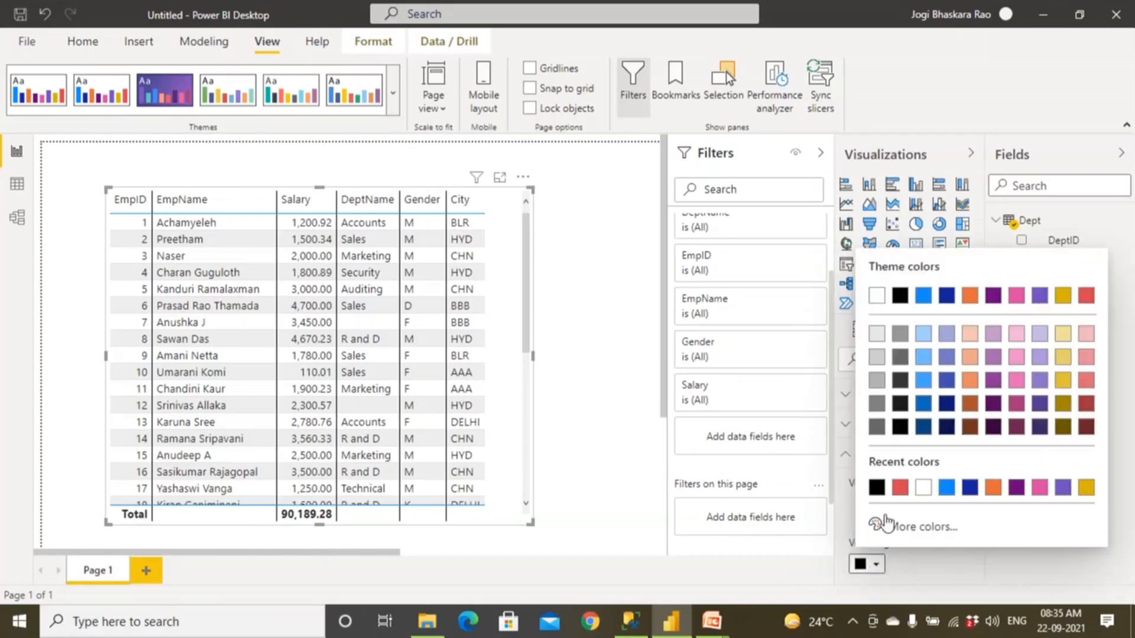
left_click(946, 488)
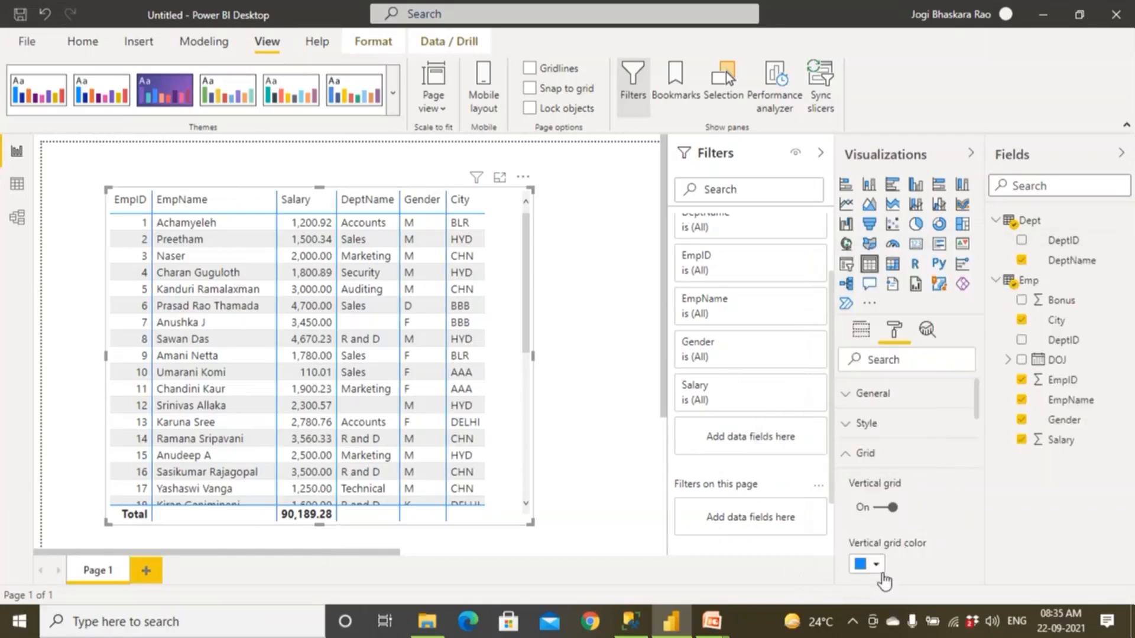
left_click(880, 512)
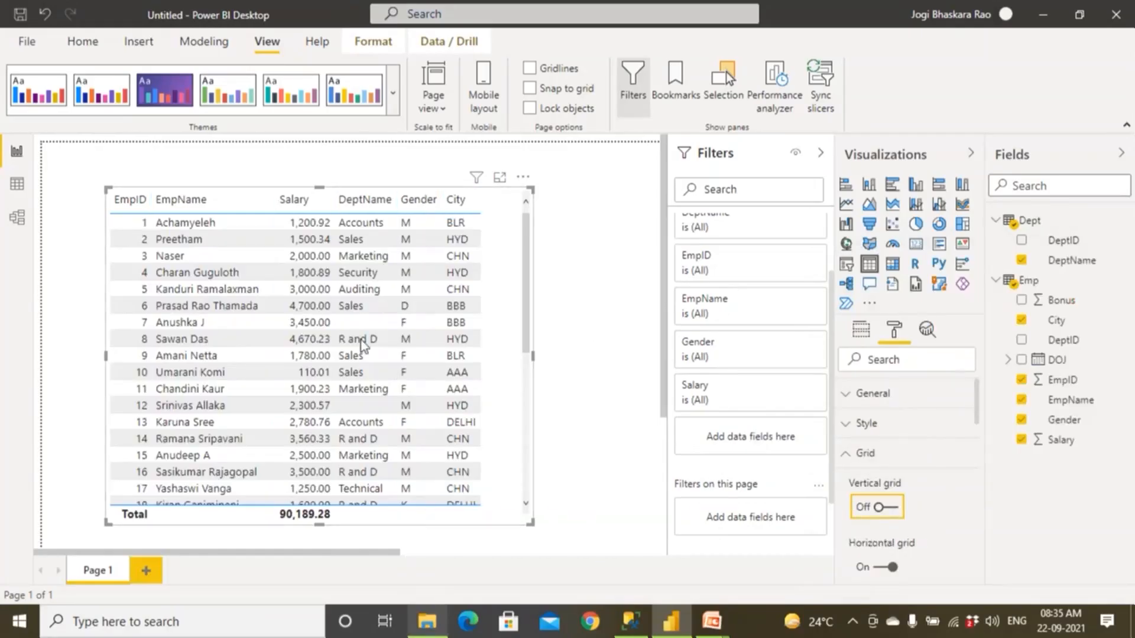
left_click(879, 507)
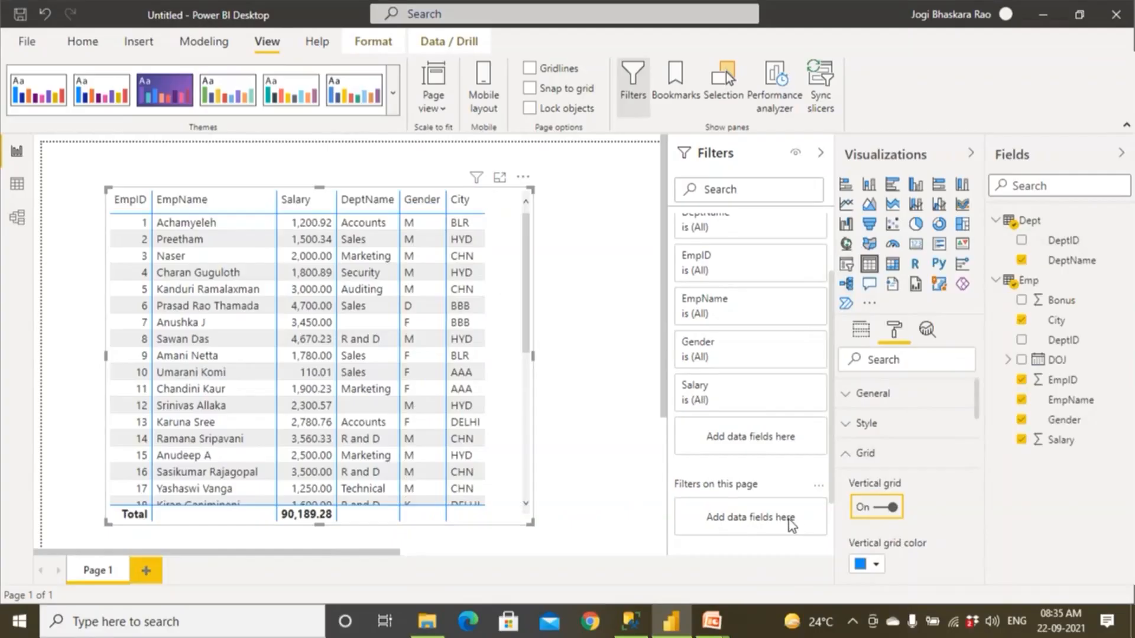
Try a vertical grid thickness of 4 on the table visual and set it to 2.
scroll(792, 523, "down", 2)
scroll(929, 504, "down", 2)
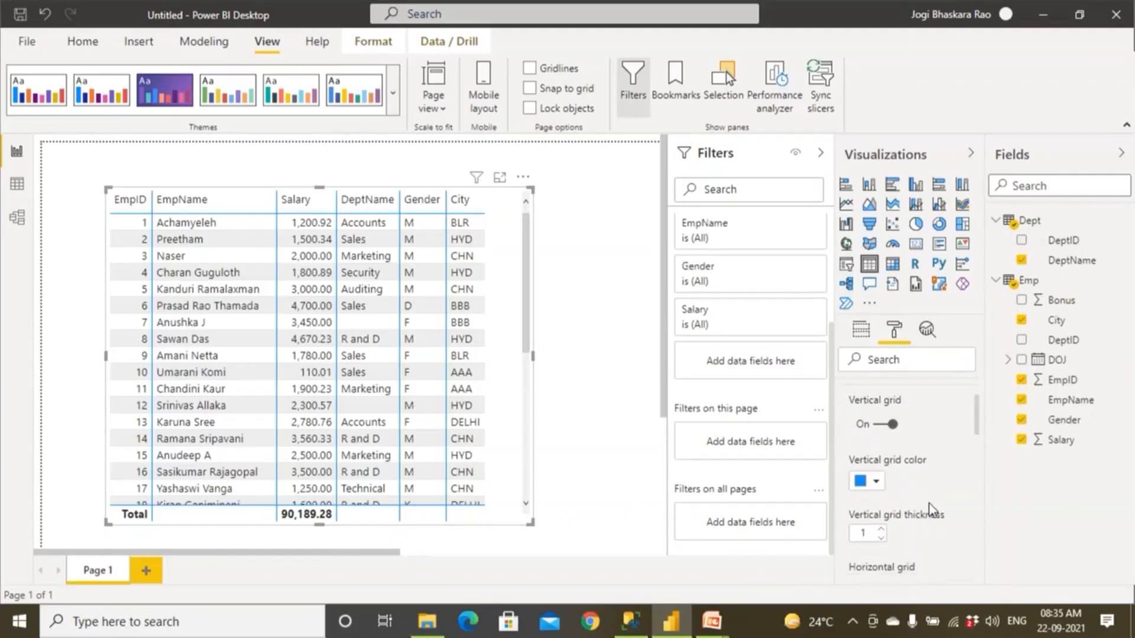
scroll(929, 503, "down", 2)
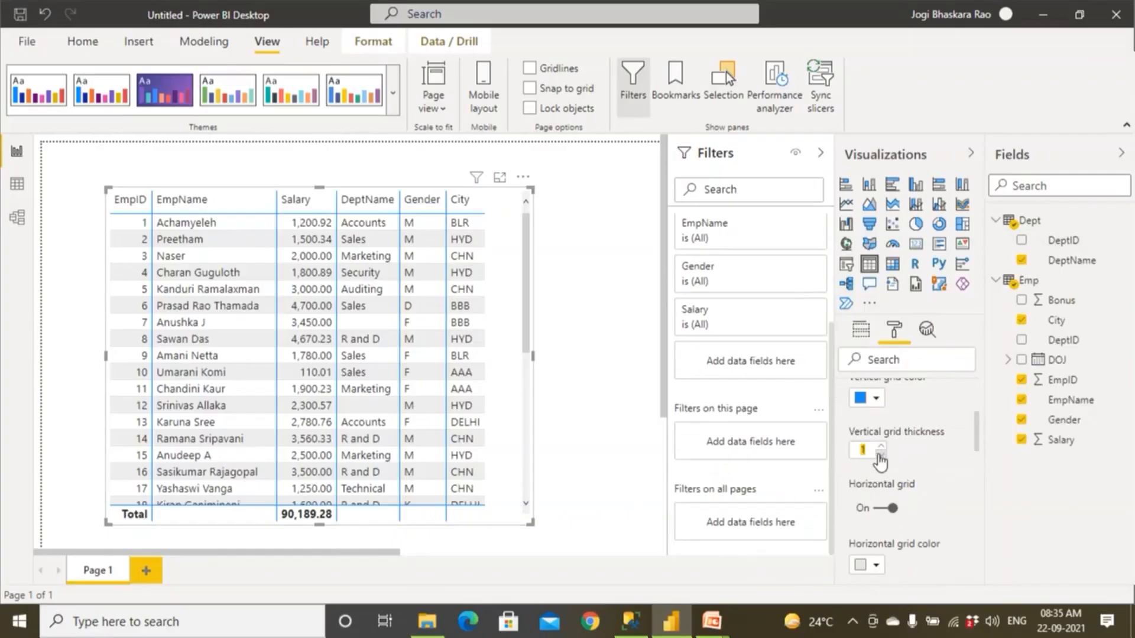
left_click(882, 447)
left_click(882, 447)
left_click(883, 447)
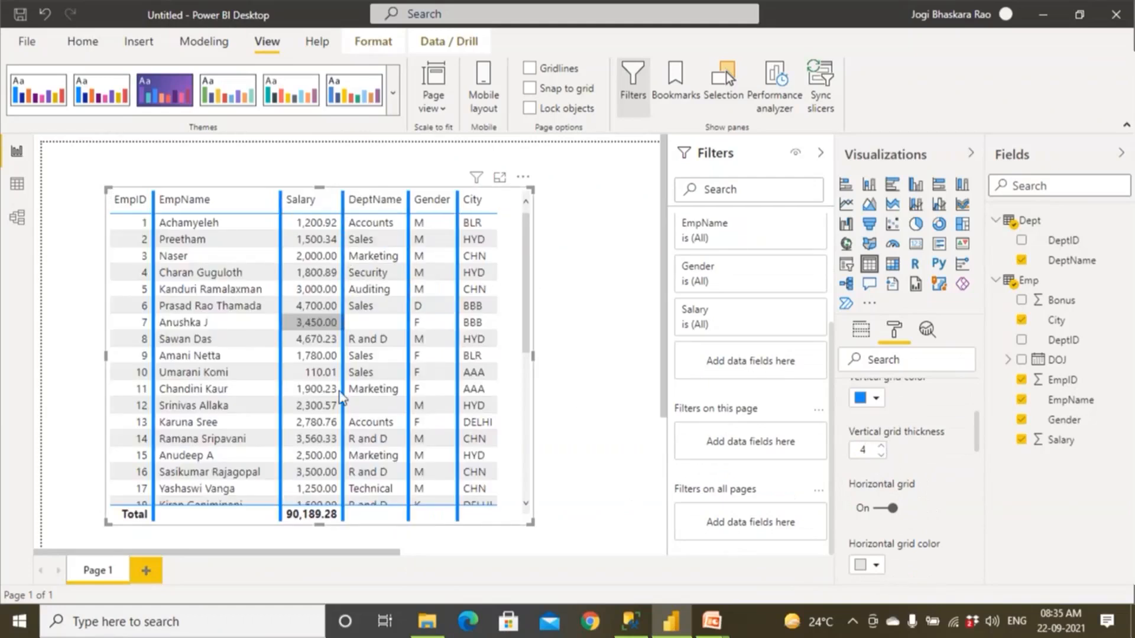
left_click(881, 456)
left_click(881, 456)
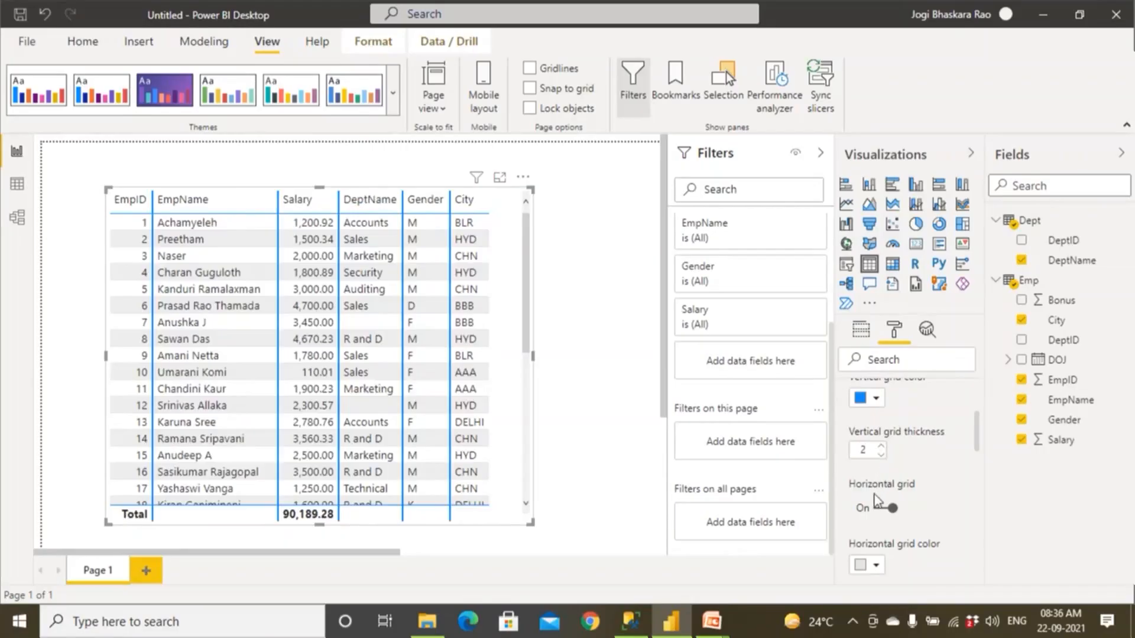
Try red as the table's horizontal grid color, then set it to blue with a horizontal grid thickness of 3.
scroll(899, 500, "down", 2)
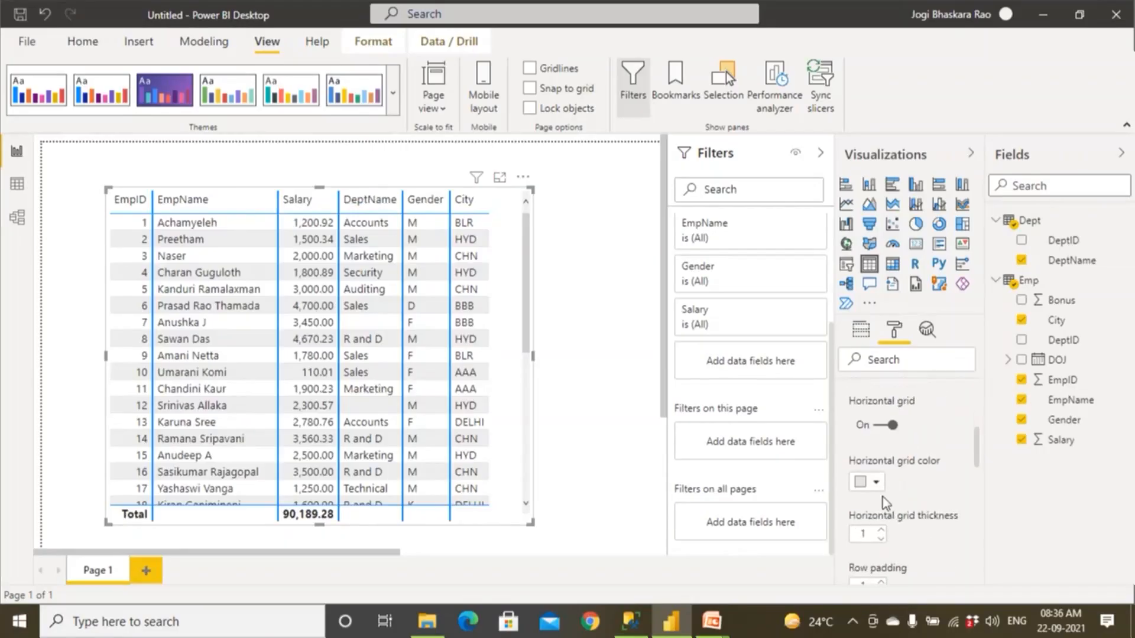
left_click(876, 483)
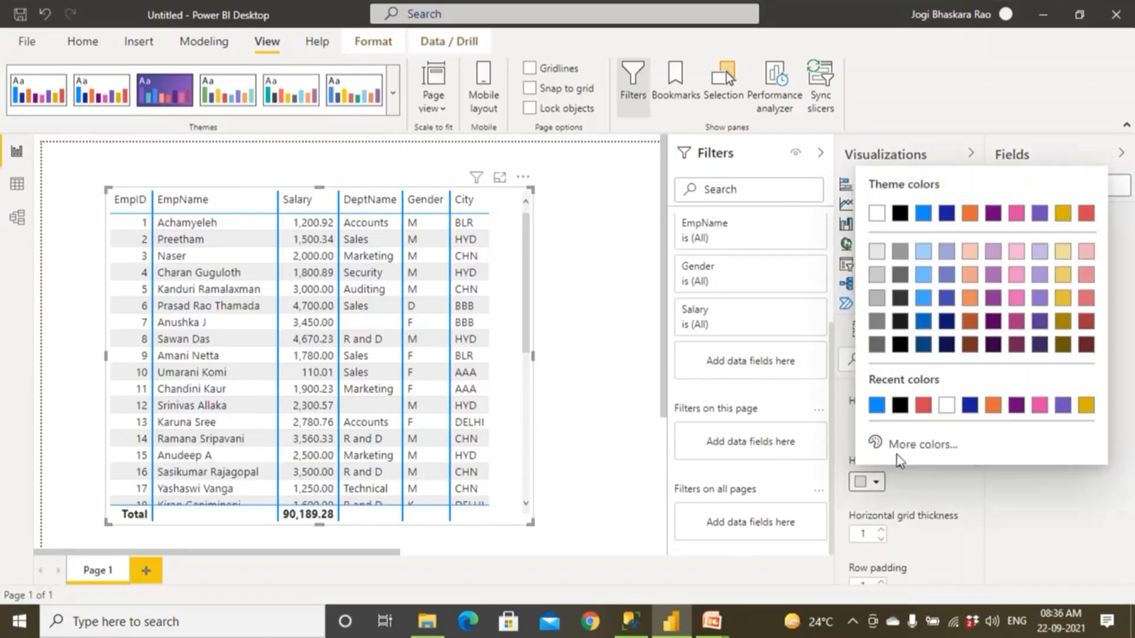
left_click(923, 407)
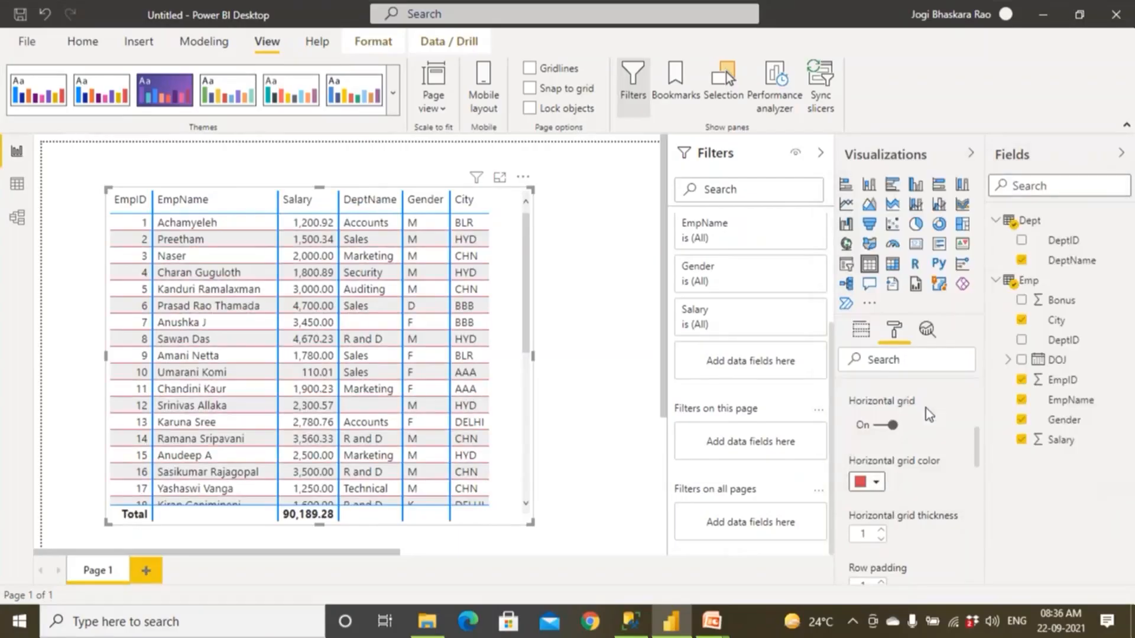
left_click(876, 483)
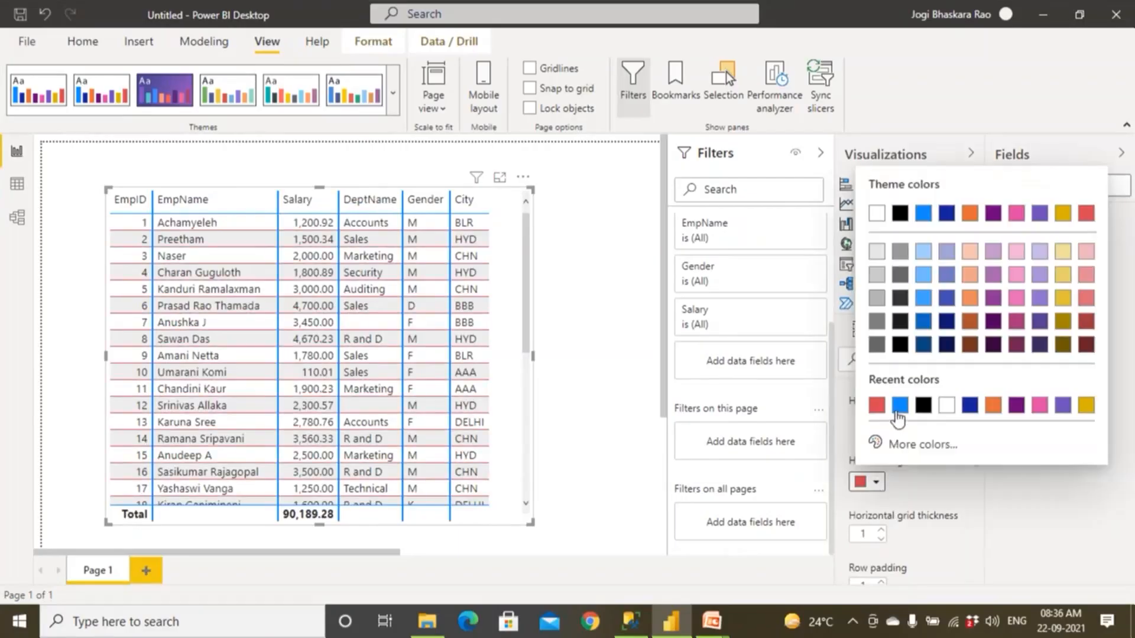
left_click(898, 414)
left_click(881, 530)
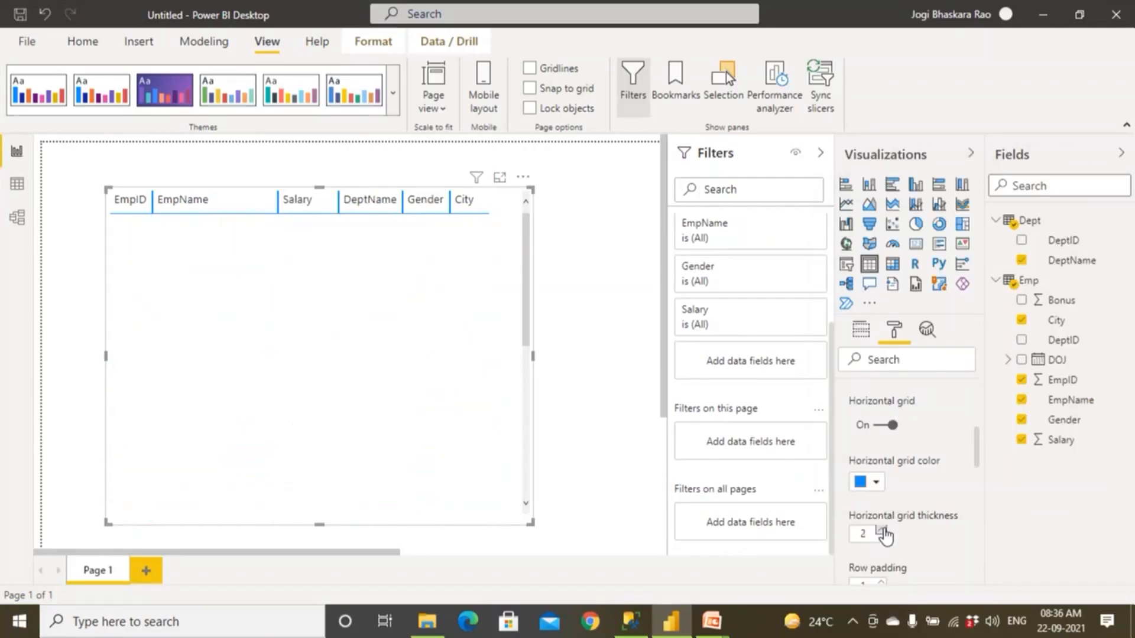
left_click(882, 529)
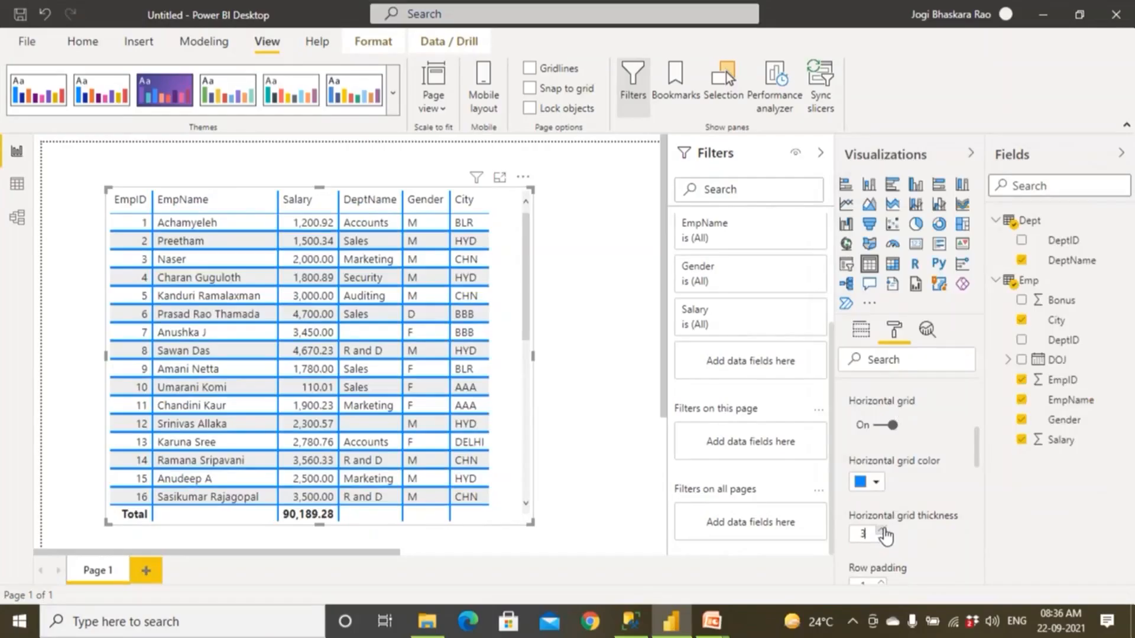
scroll(877, 501, "up", 1)
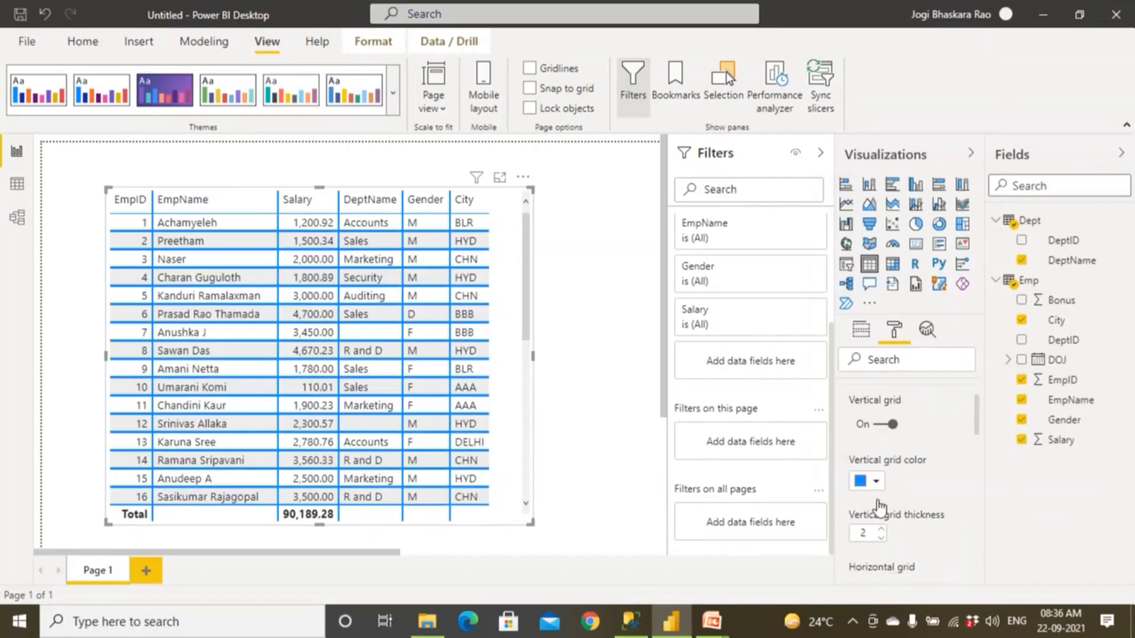
scroll(878, 502, "up", 1)
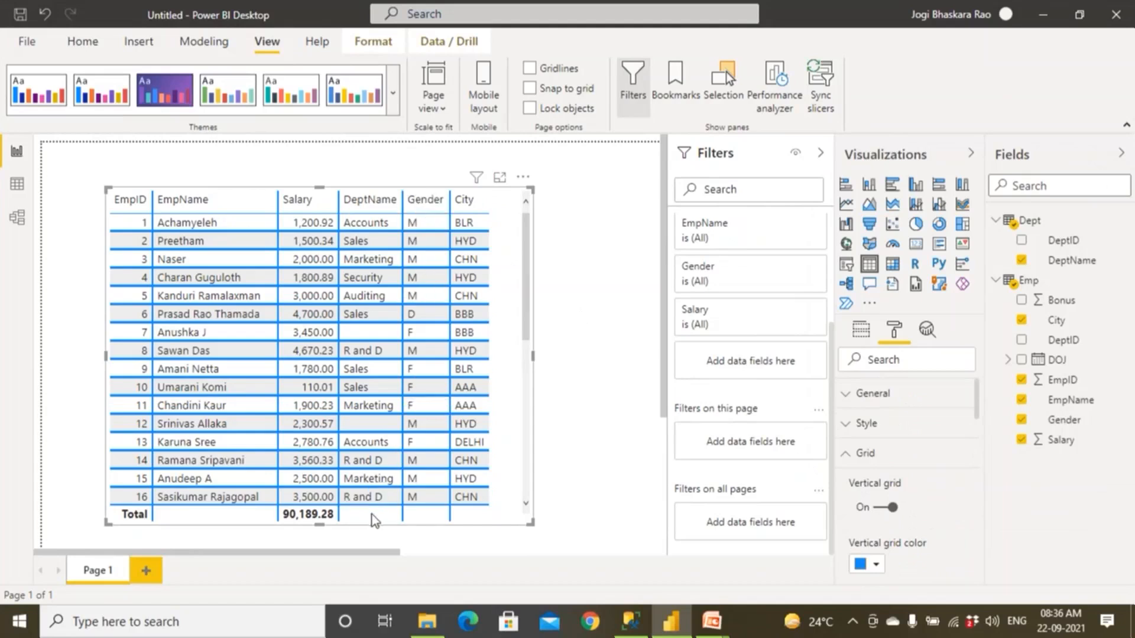
left_click(850, 465)
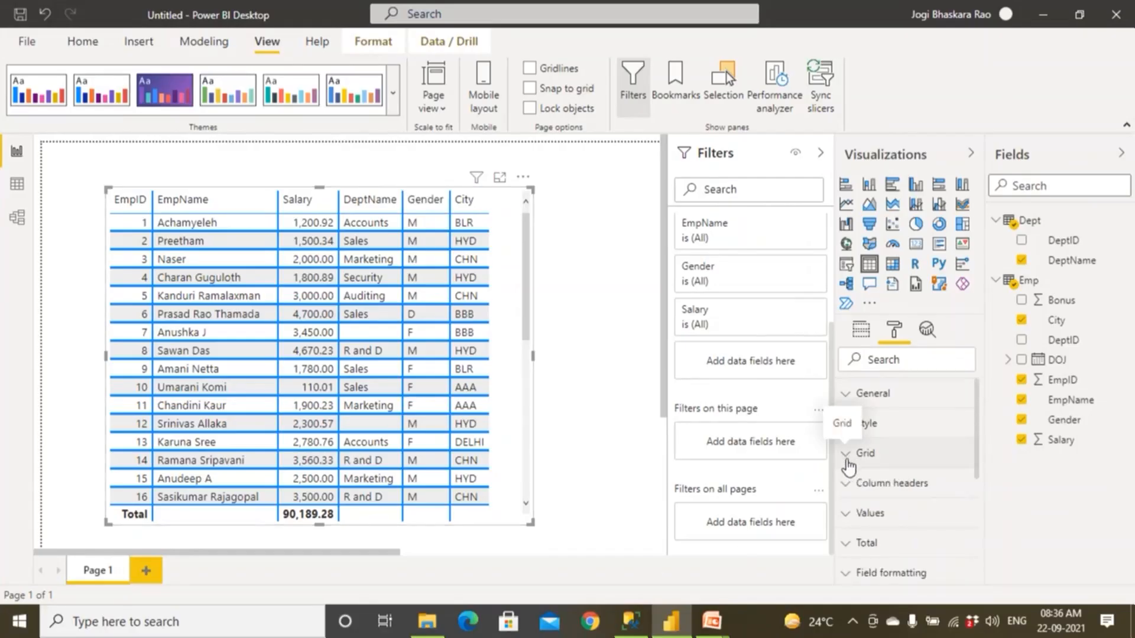
left_click(850, 465)
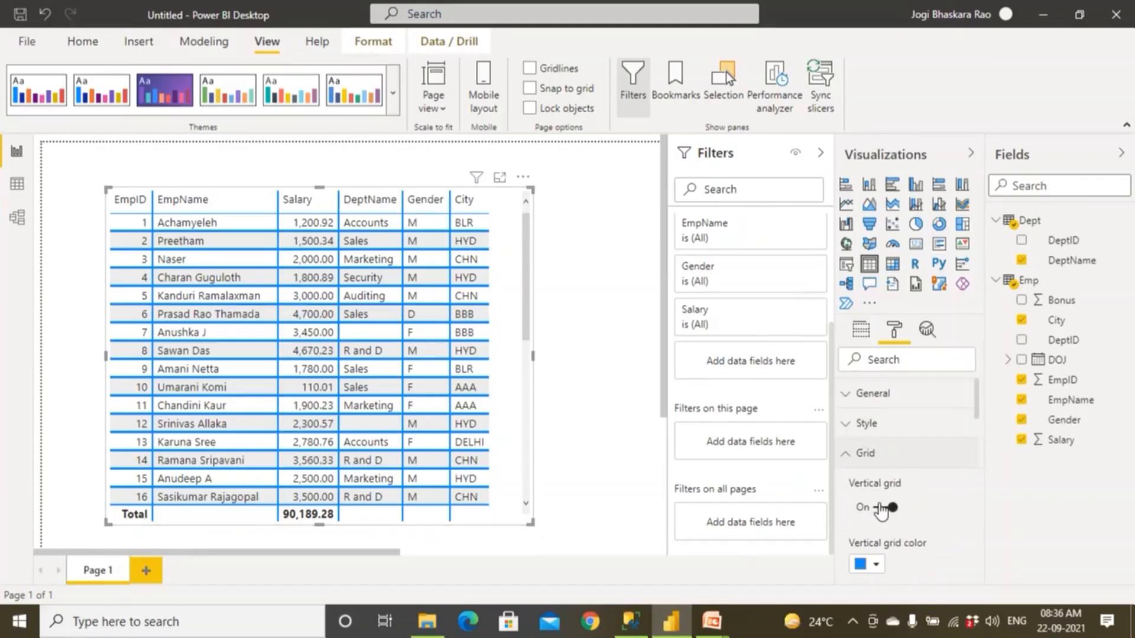
Try row padding values up to 11 on the table visual and set the row padding back to 1.
scroll(881, 512, "down", 5)
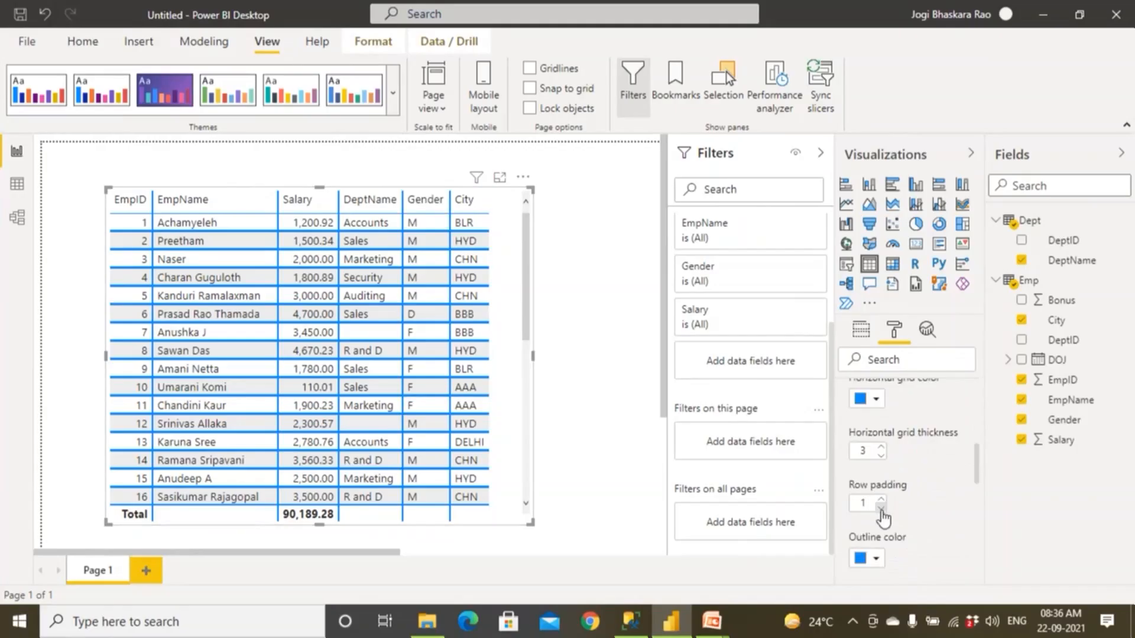
left_click(881, 509)
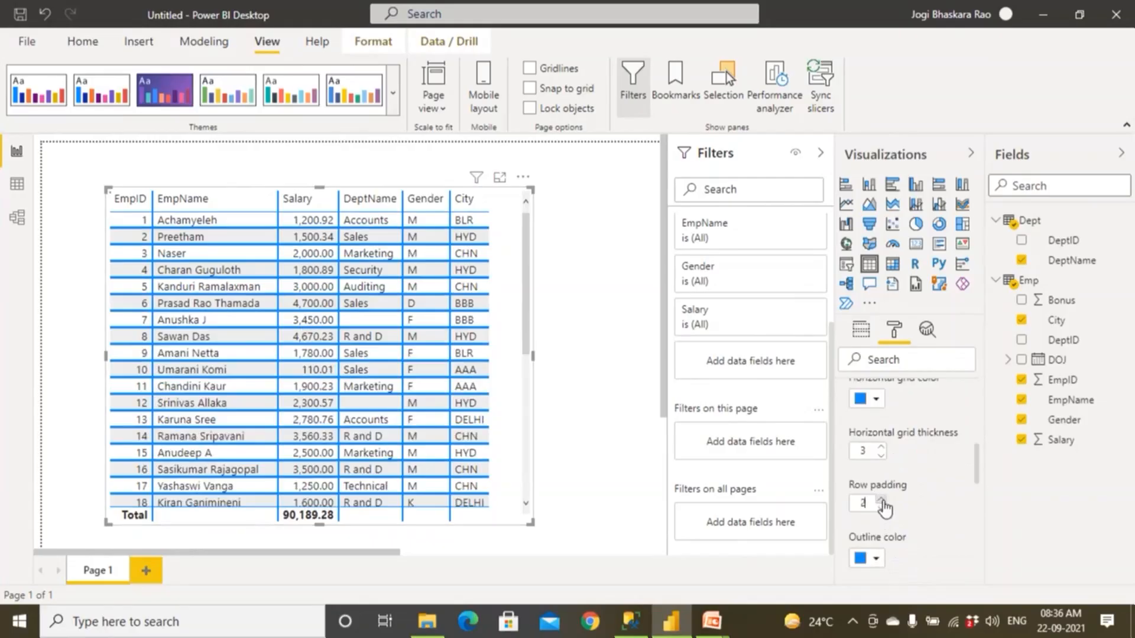
left_click(881, 499)
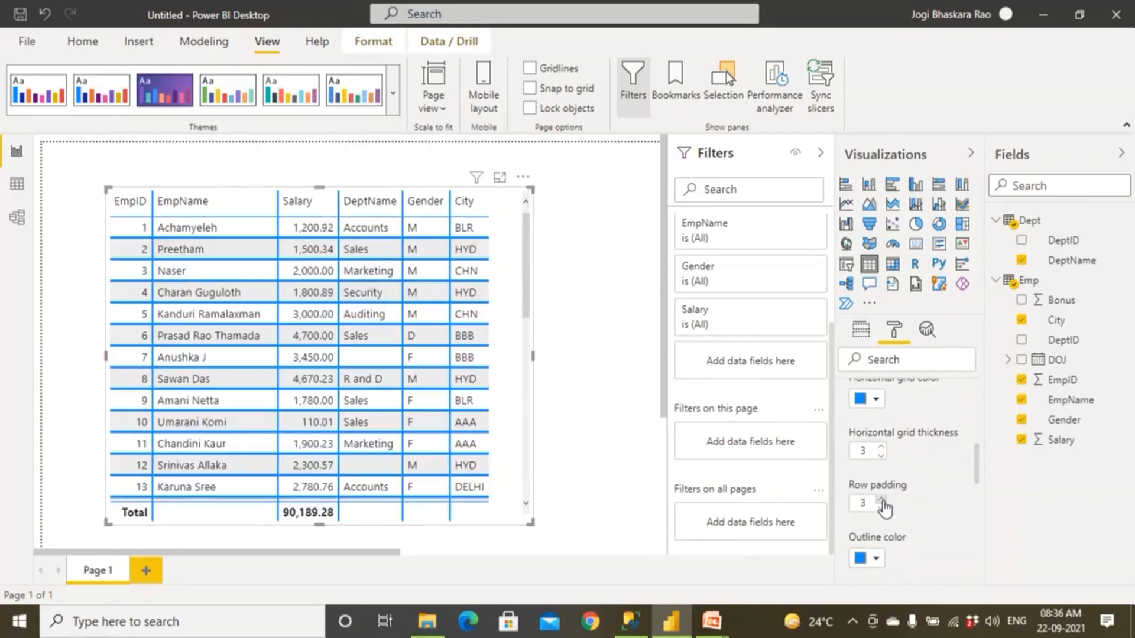
left_click(880, 500)
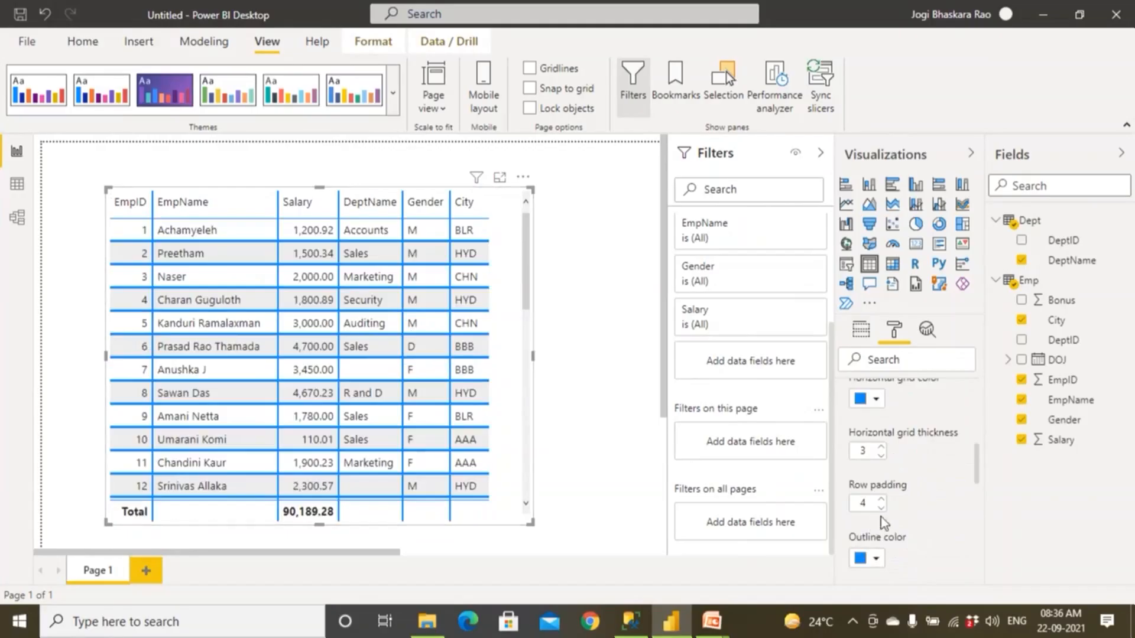
left_click(880, 500)
left_click(881, 500)
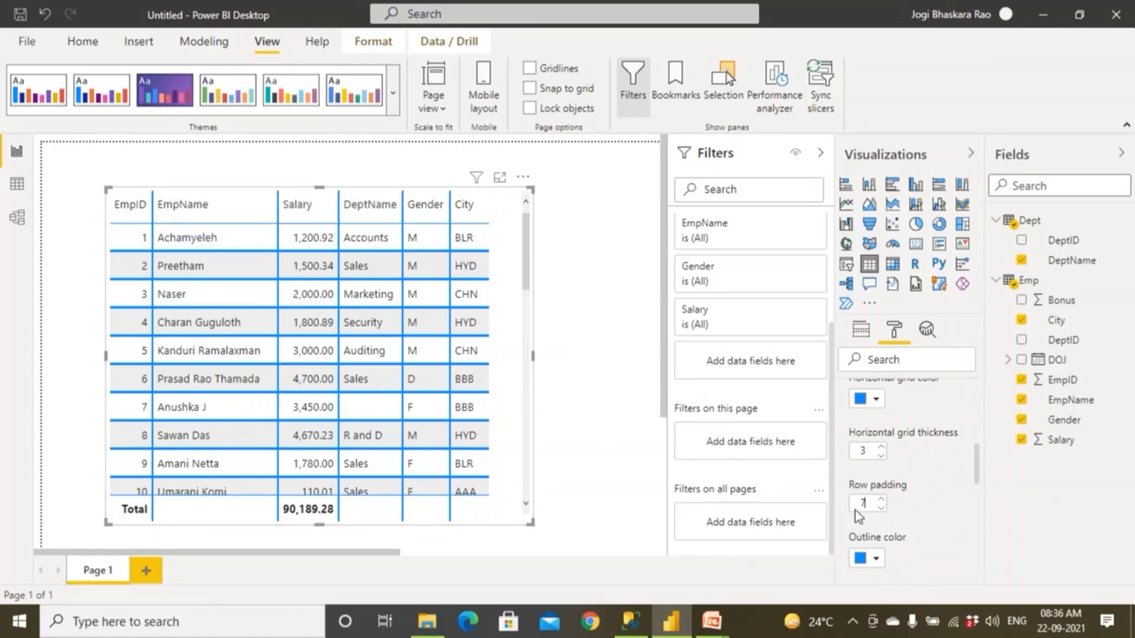
left_click(881, 500)
left_click(881, 499)
left_click(880, 500)
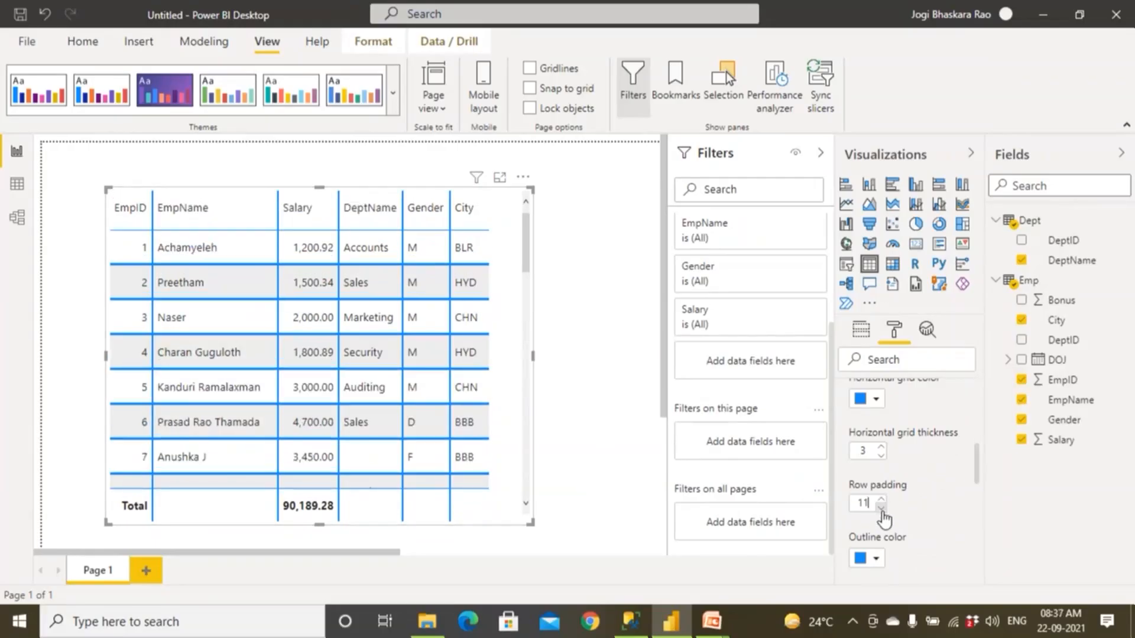
left_click(881, 508)
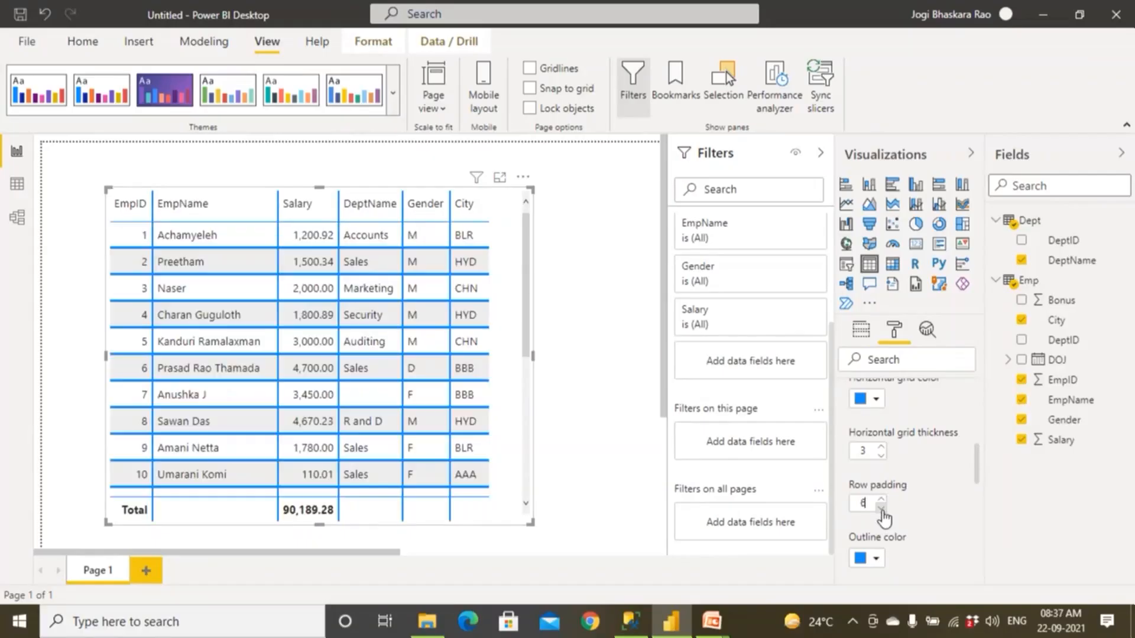
left_click(881, 508)
left_click(880, 508)
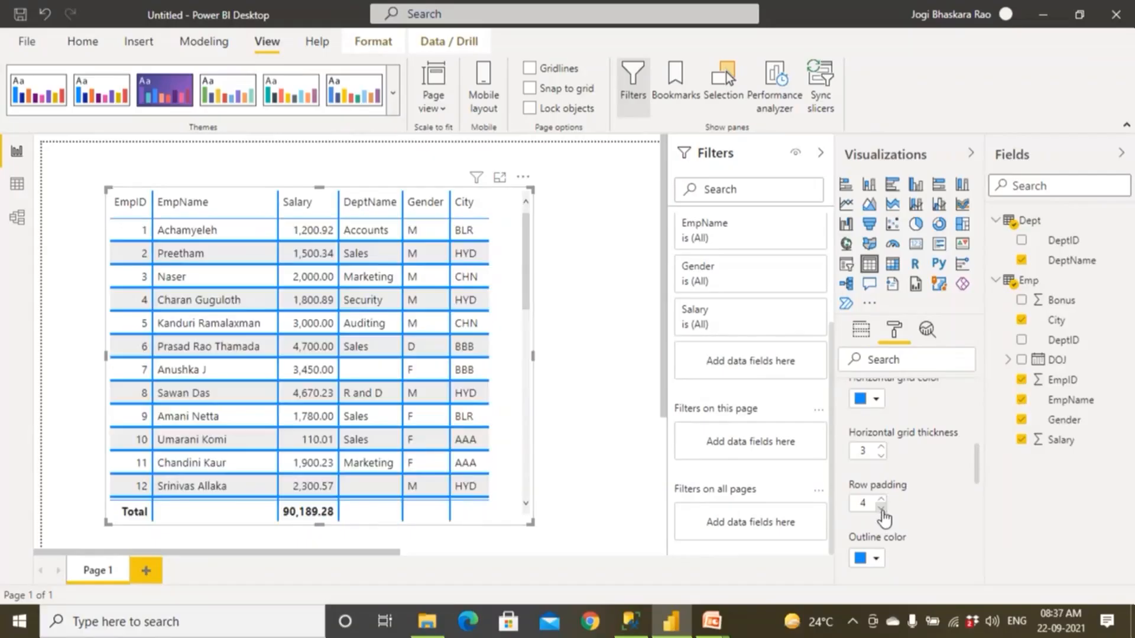
left_click(880, 508)
left_click(880, 509)
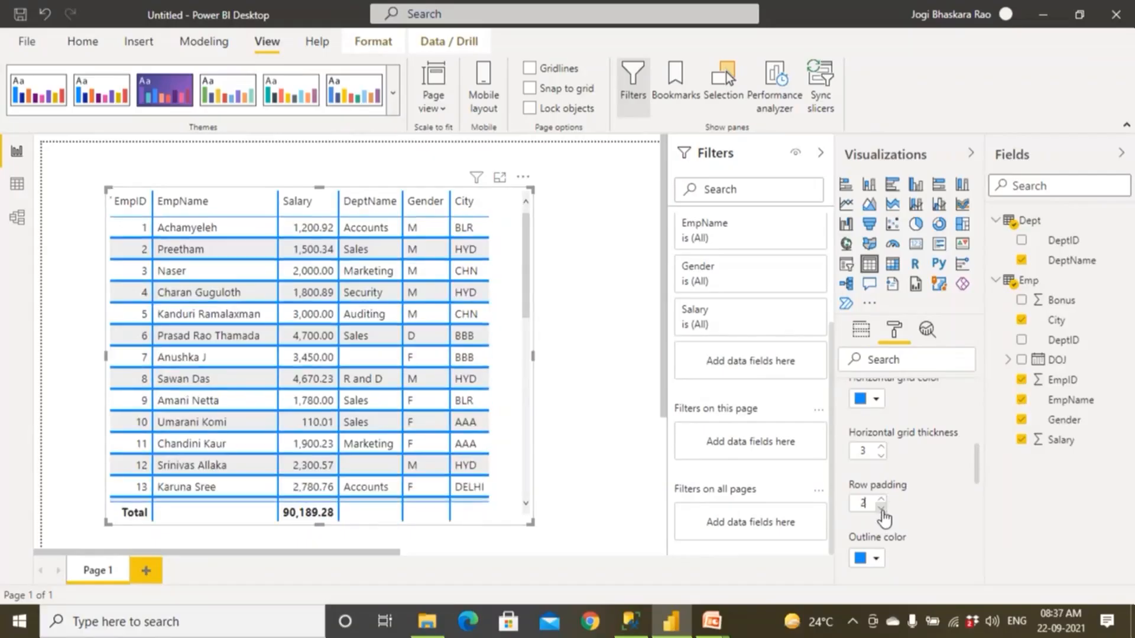
left_click(880, 508)
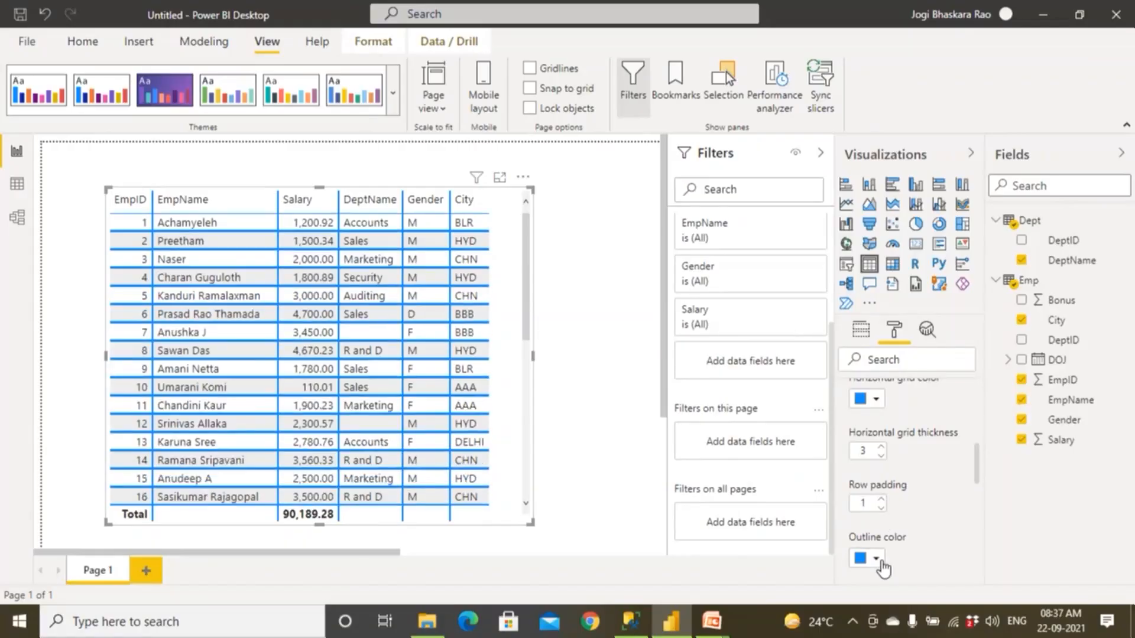
Set the table visual's grid outline color to red.
scroll(929, 503, "down", 3)
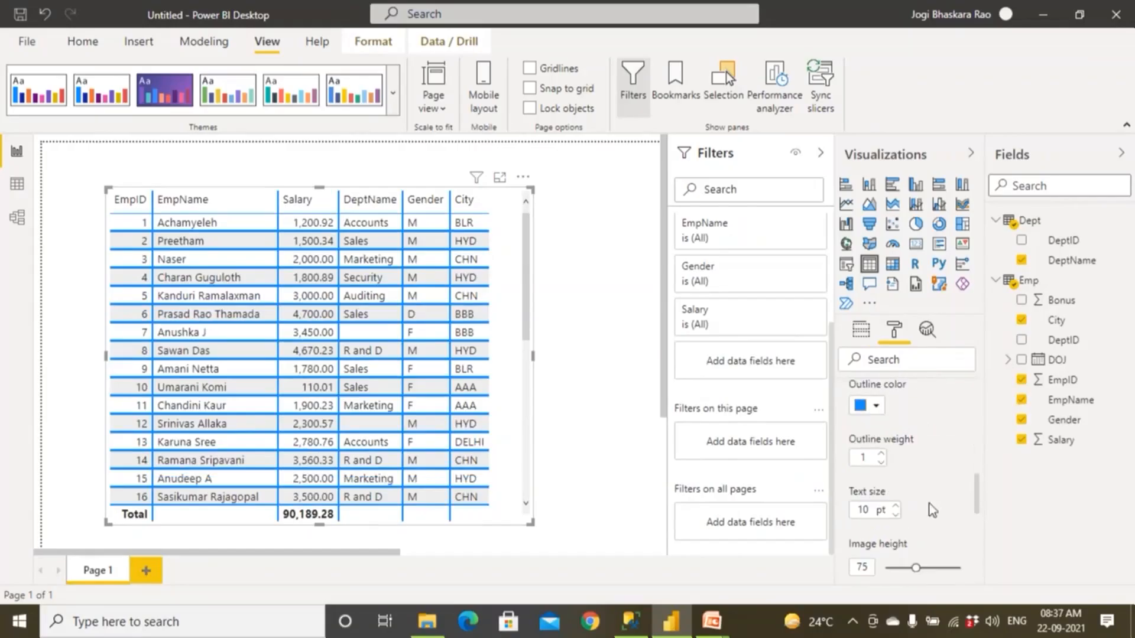
left_click(876, 405)
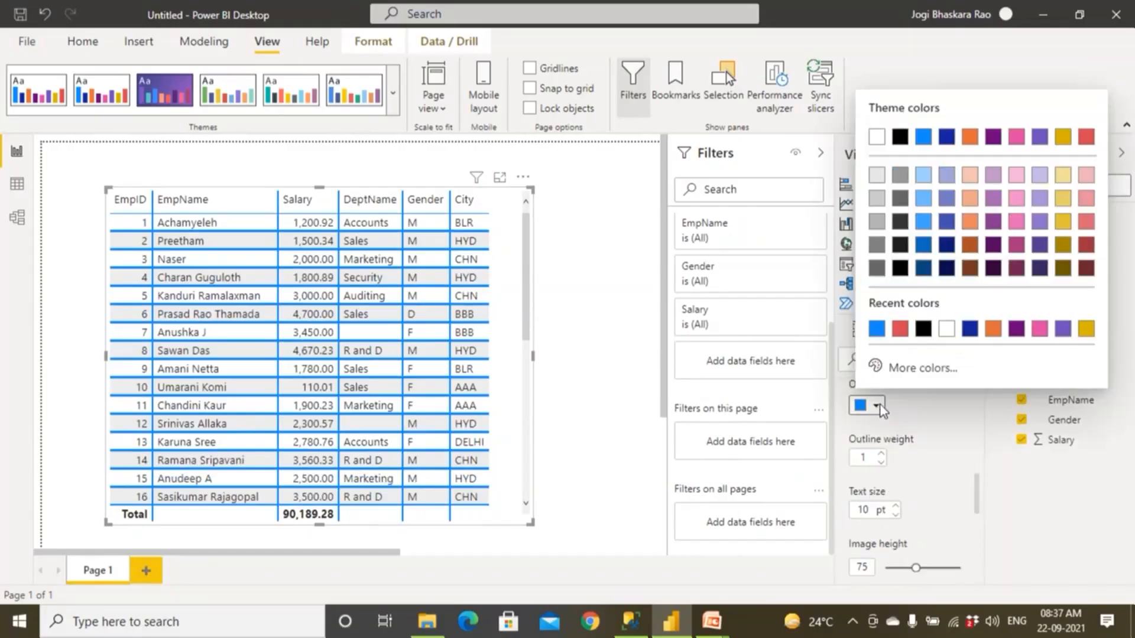
left_click(900, 329)
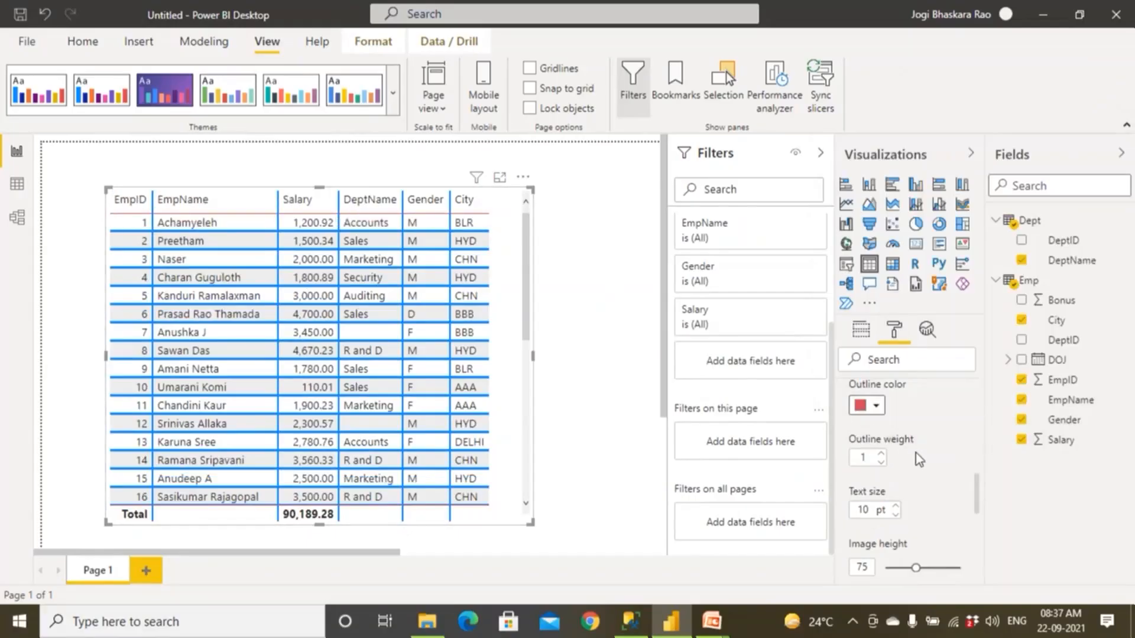
Set the text size in the table visual's Grid formatting options to 13 pt.
mouse_move(976, 491)
left_mouse_down()
mouse_move(976, 470)
mouse_move(976, 492)
left_mouse_up()
left_click(867, 493)
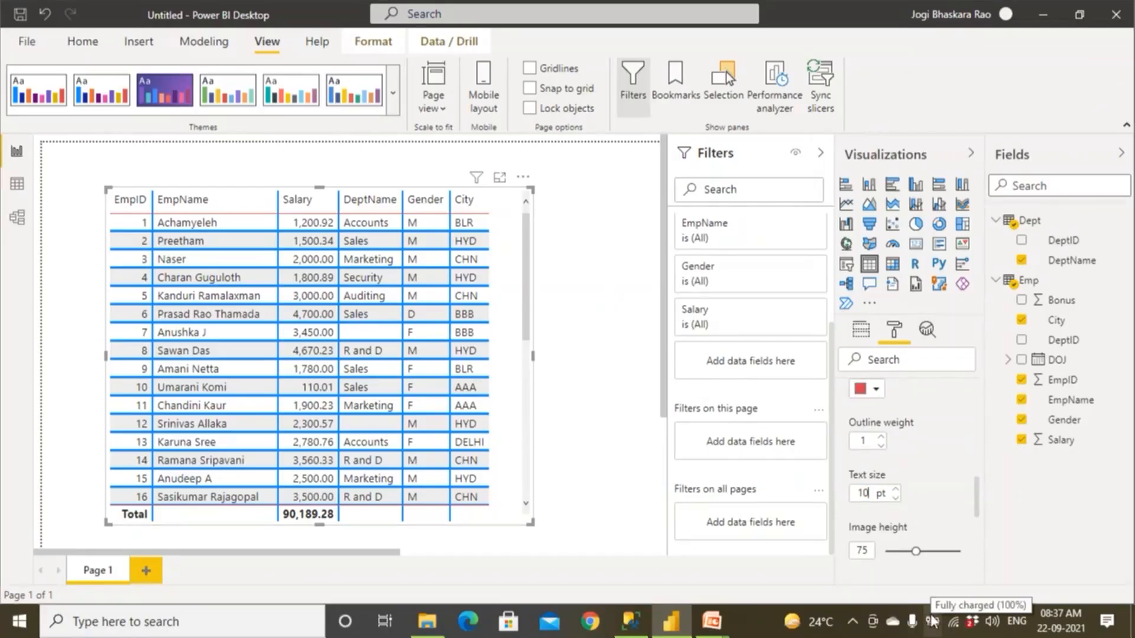
left_click(896, 490)
left_click(896, 490)
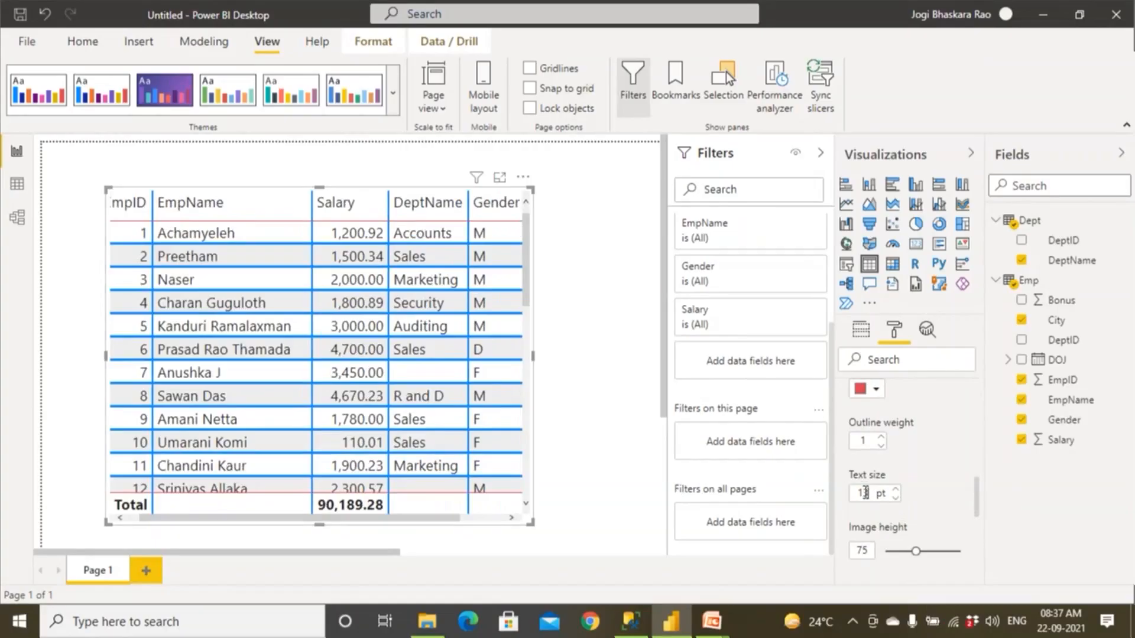
Try a smaller image height in the table visual's Grid formatting options.
left_click_drag(979, 507, 973, 404)
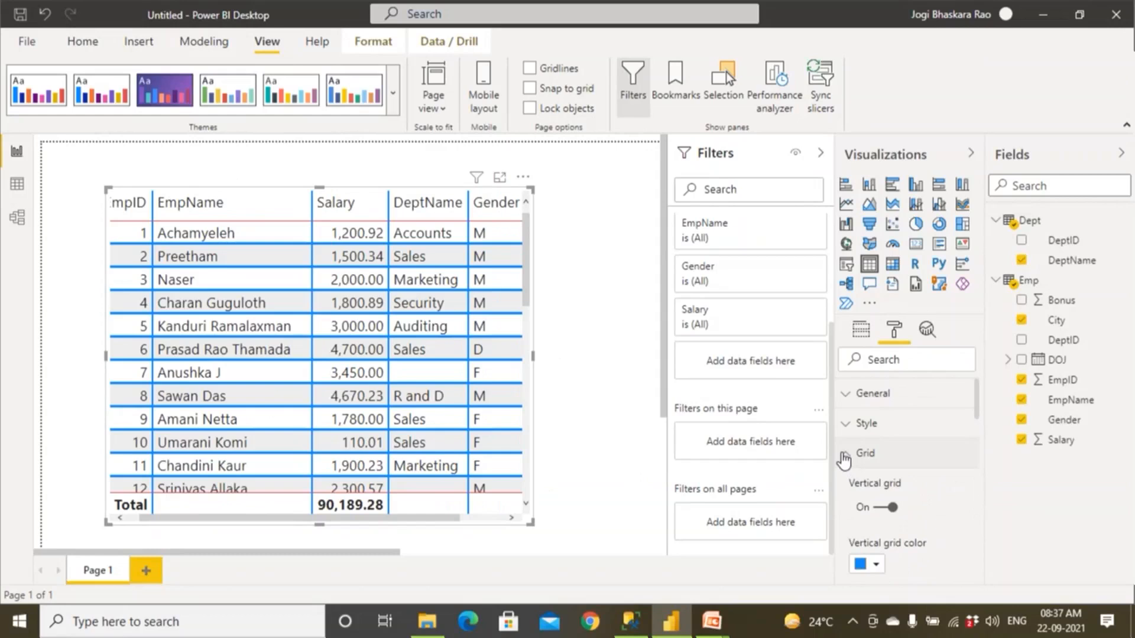
left_click_drag(978, 429, 985, 515)
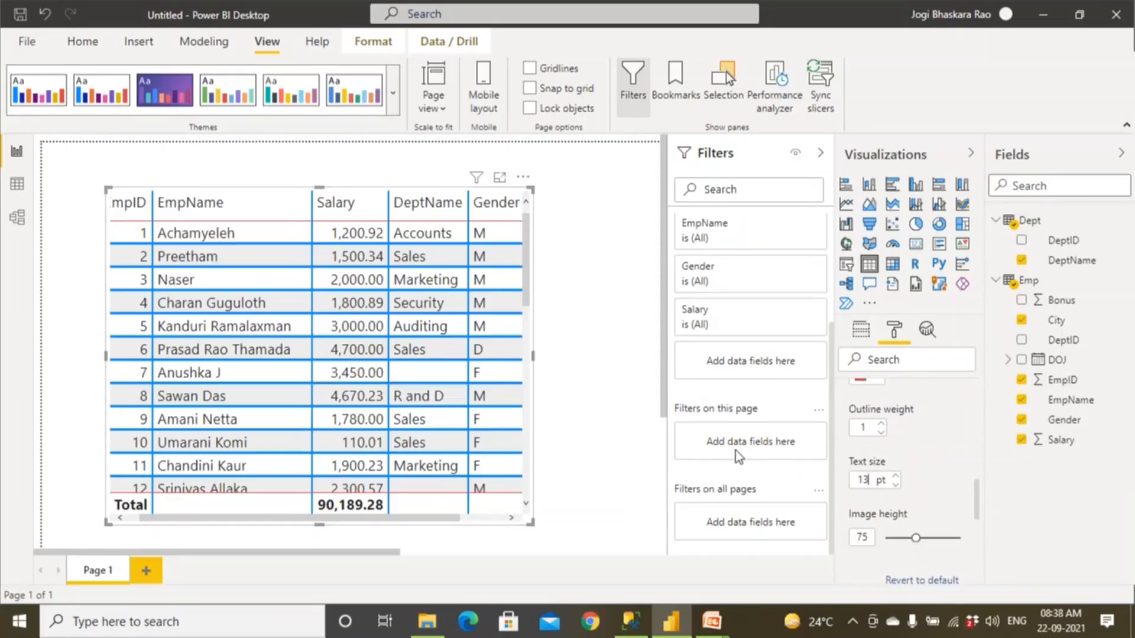
left_click_drag(914, 538, 875, 542)
Revert the table visual's Grid formatting options to default and collapse the Grid section.
scroll(952, 519, "down", 3)
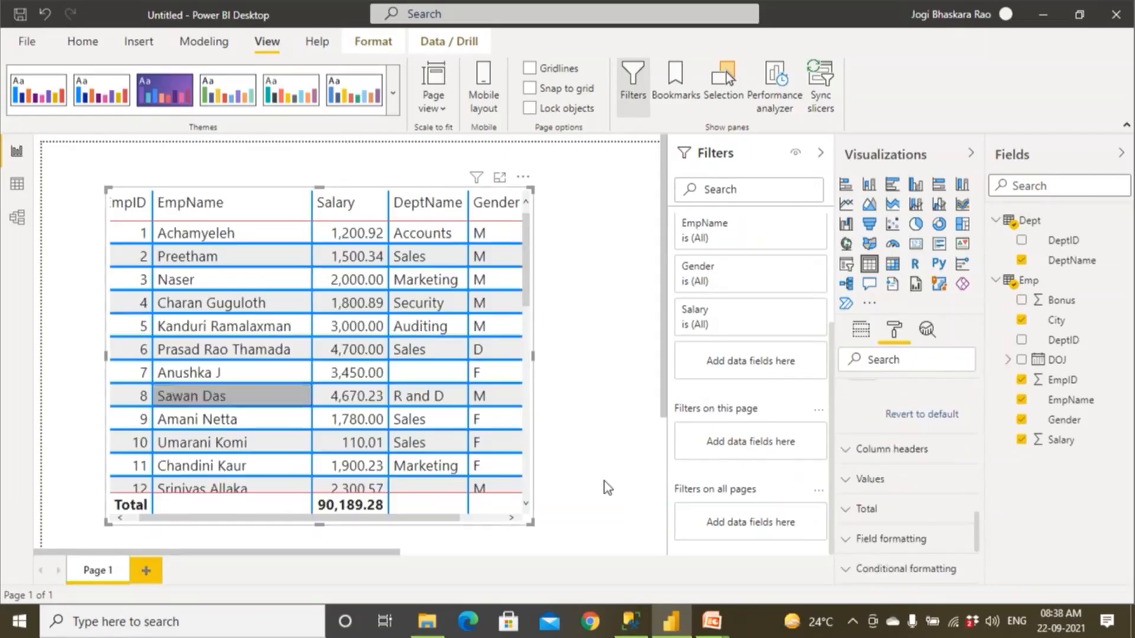
left_click(917, 417)
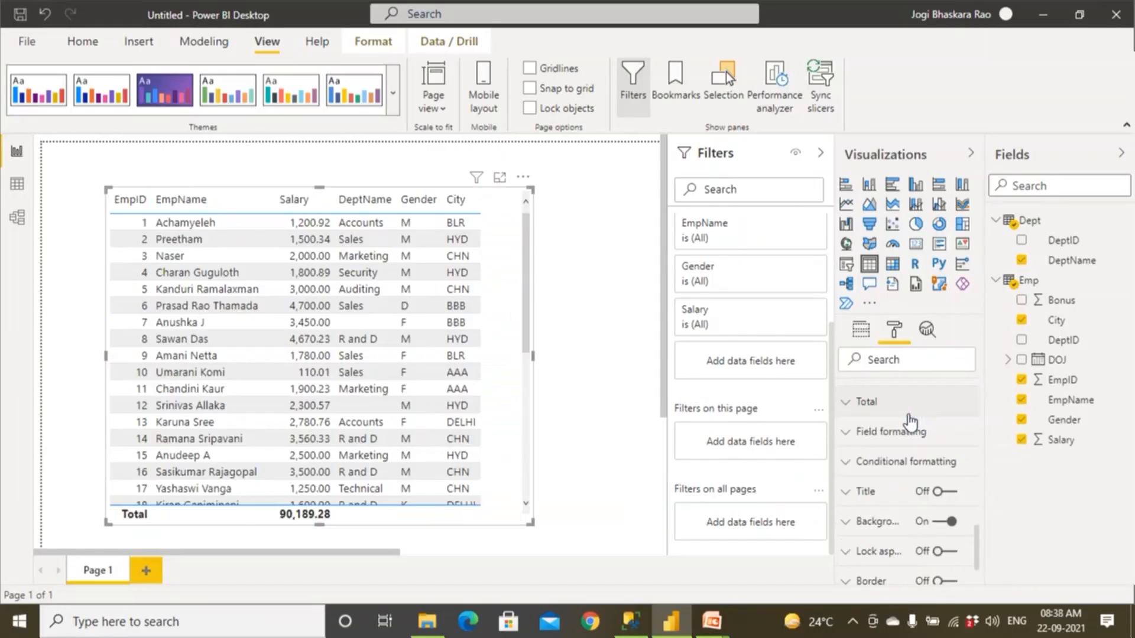
scroll(910, 421, "up", 3)
scroll(910, 421, "up", 4)
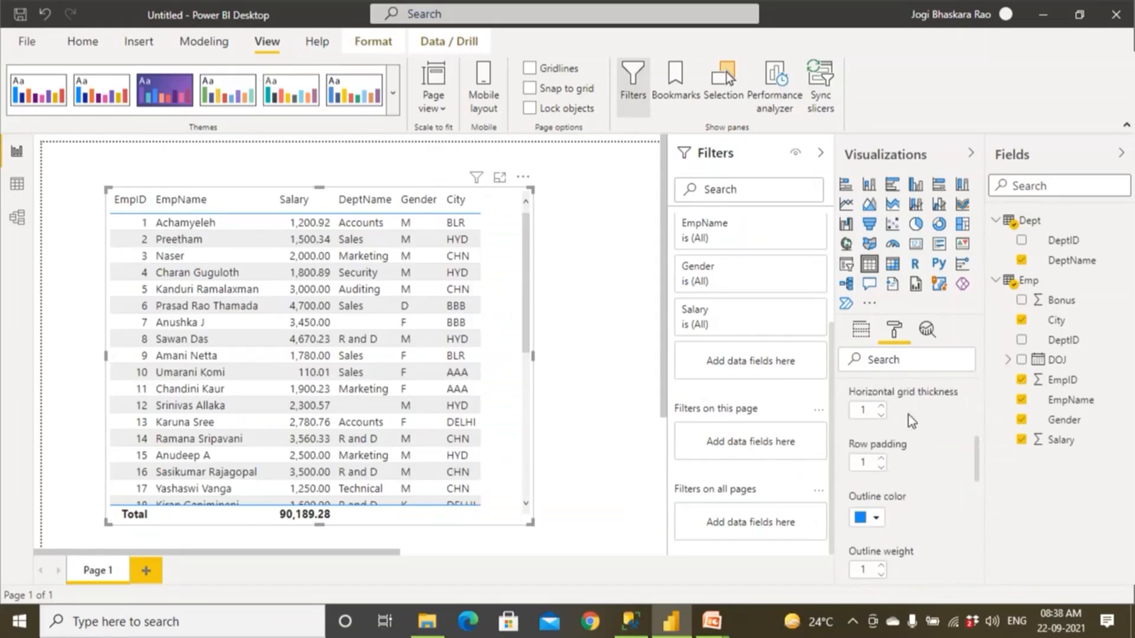
scroll(909, 415, "up", 2)
scroll(909, 415, "up", 3)
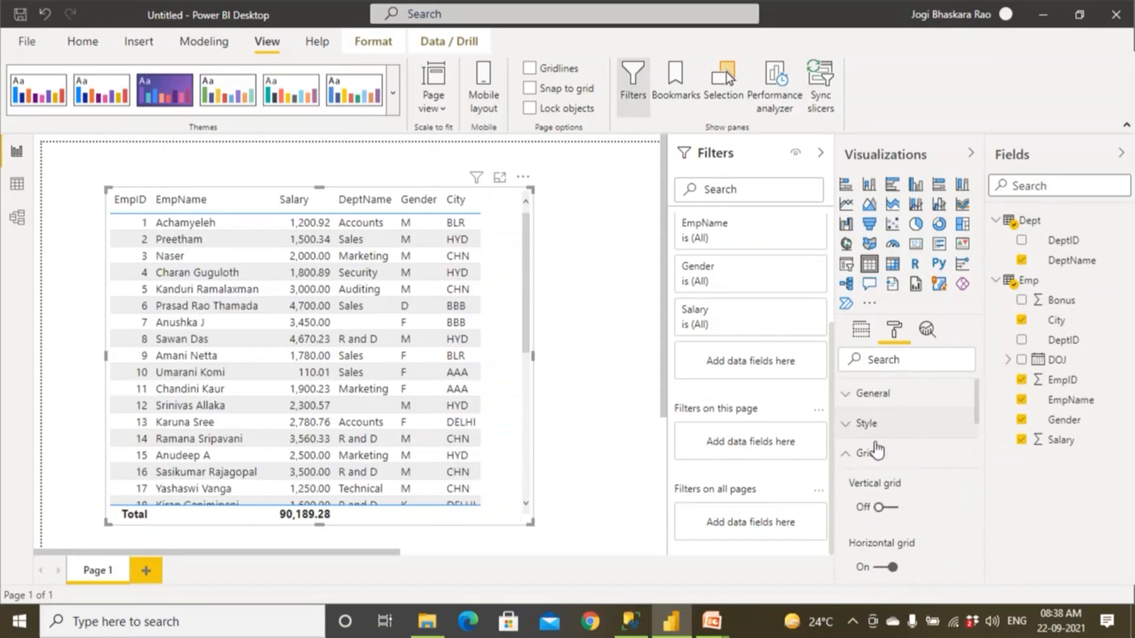
left_click(844, 464)
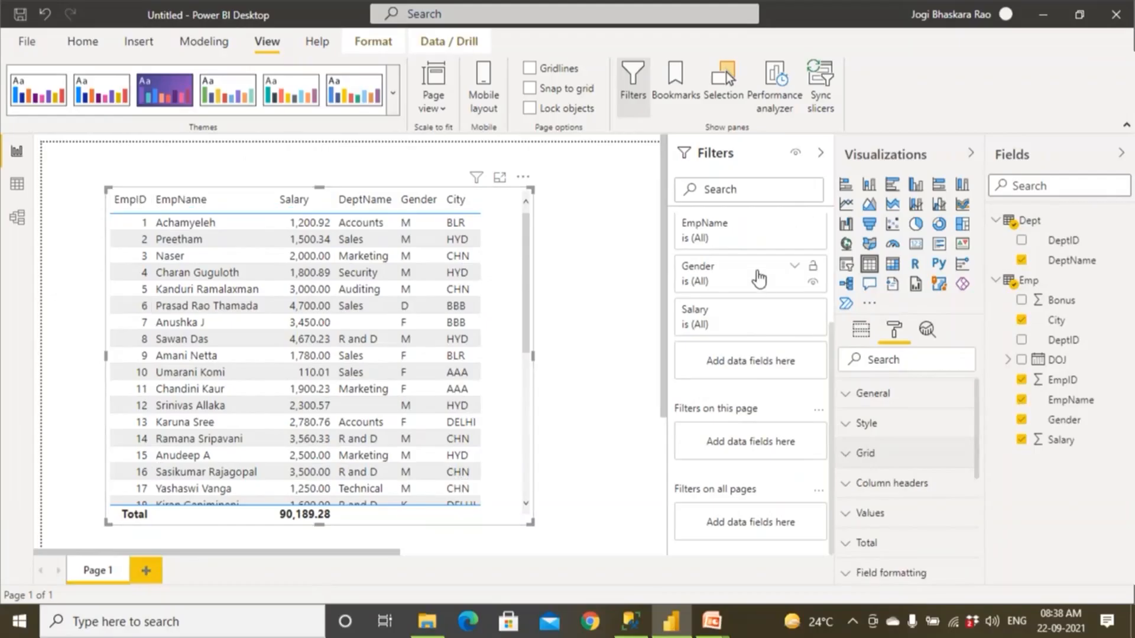
Set the font color of the table visual's column headers to red.
left_click(845, 494)
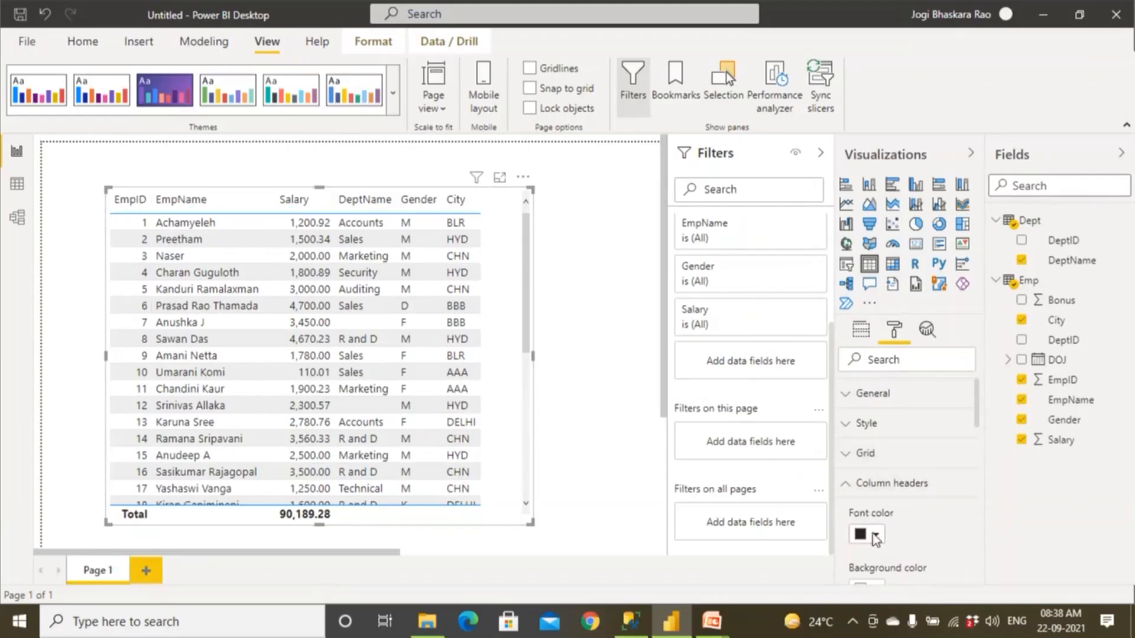
left_click(875, 535)
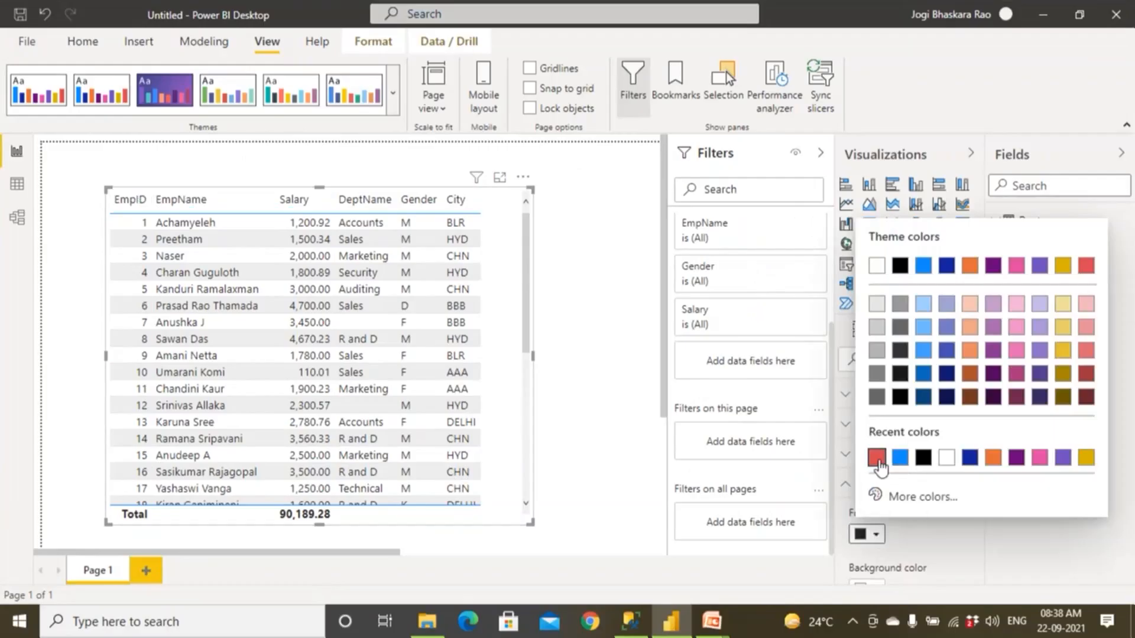
left_click(878, 460)
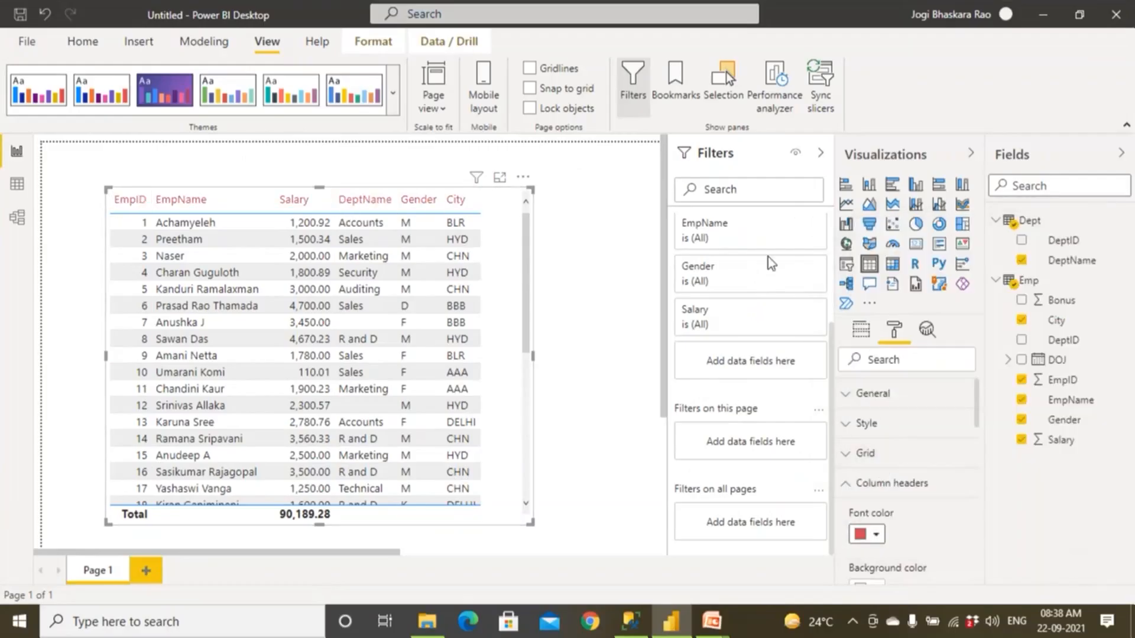
Set the background color of the table visual's column headers to gold and their outline to Top + bottom.
scroll(973, 463, "down", 3)
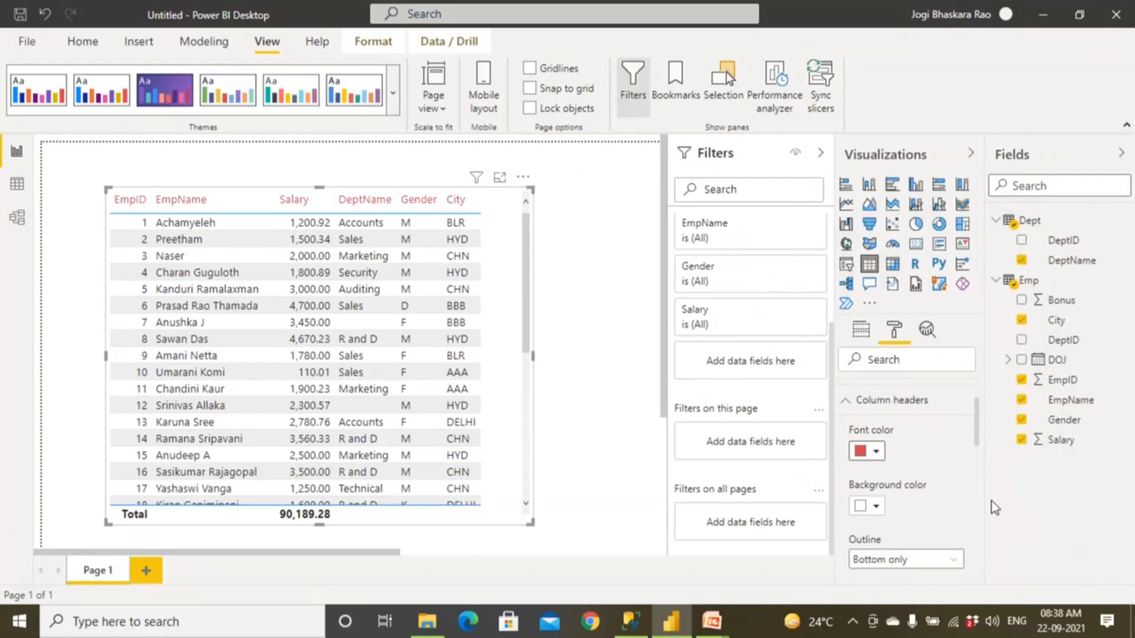
left_click(877, 506)
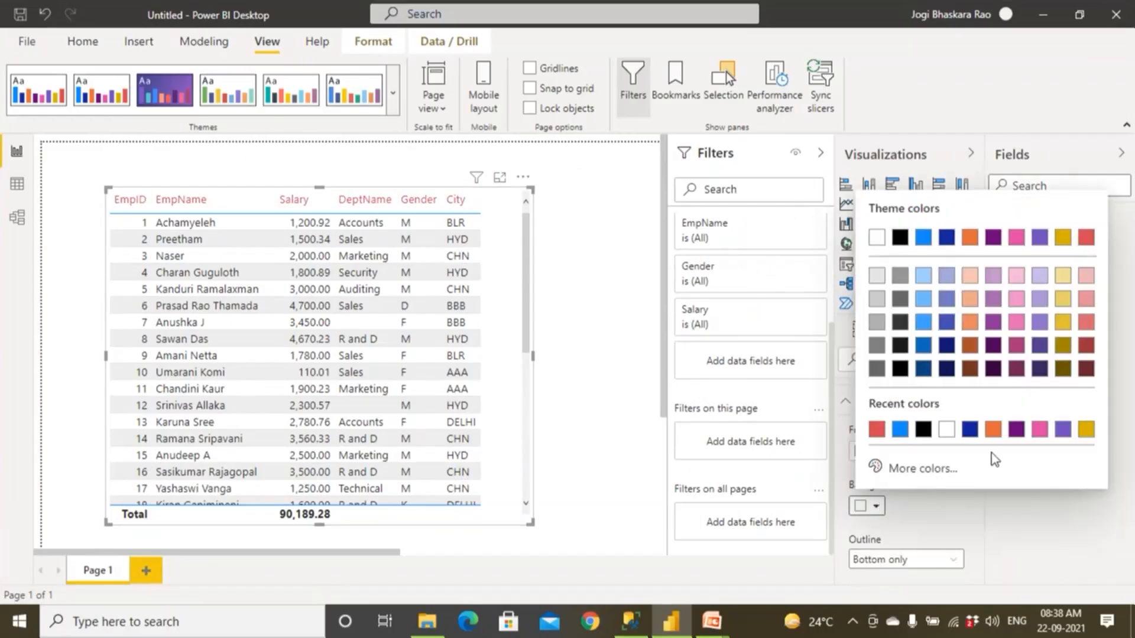
left_click(1085, 430)
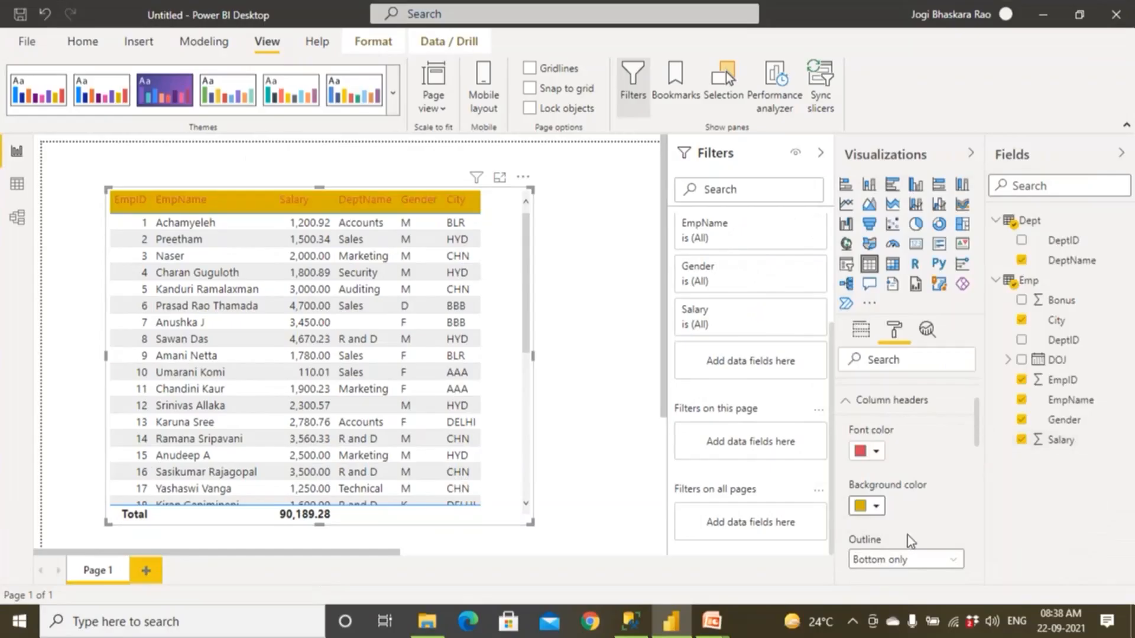
scroll(906, 535, "down", 2)
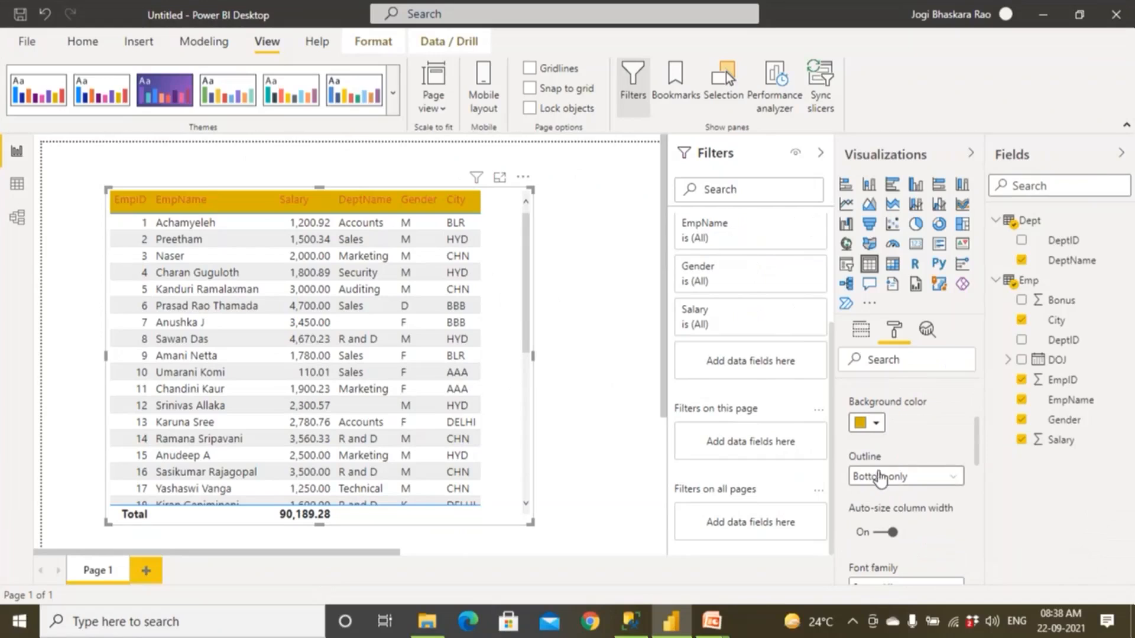
left_click(940, 485)
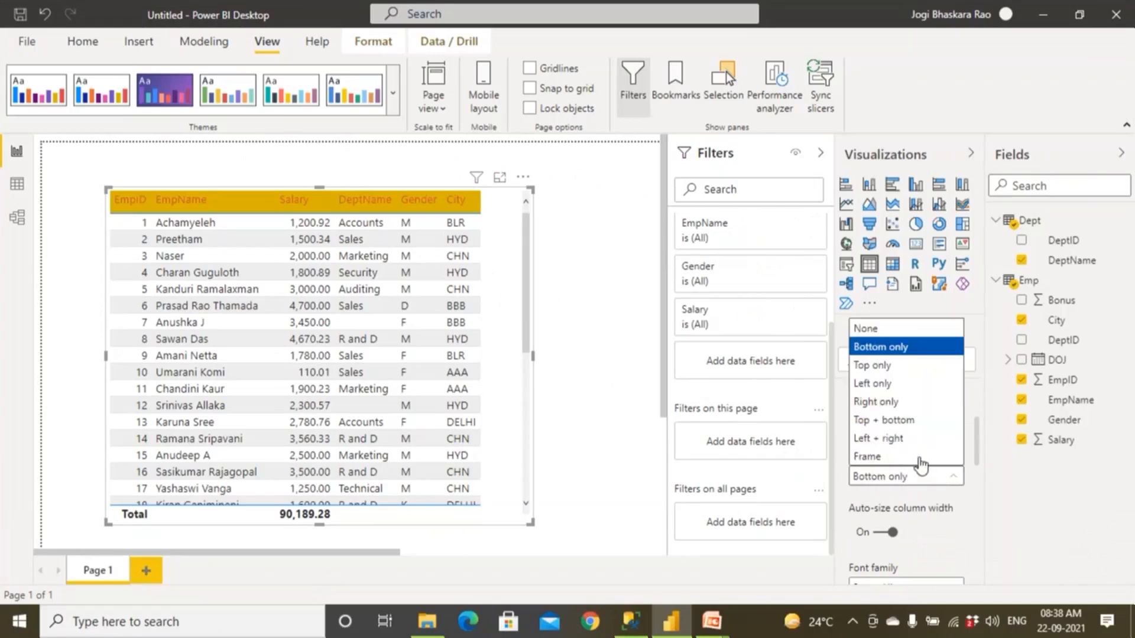
left_click(916, 420)
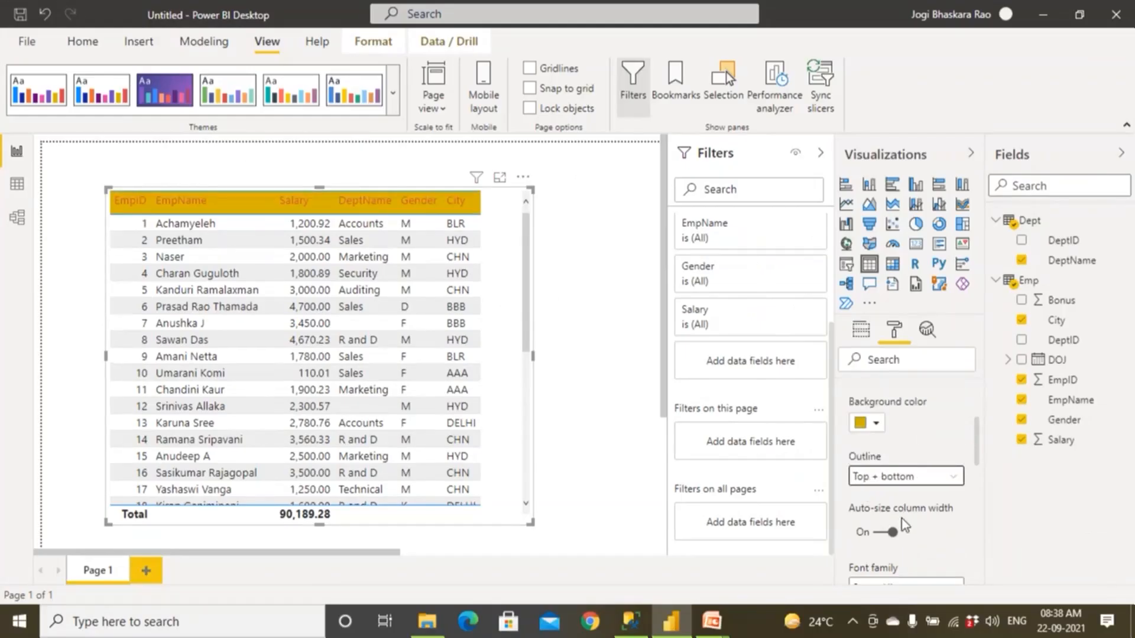
Set the text size of the table visual's column headers to 12 pt.
scroll(903, 526, "down", 1)
scroll(902, 514, "down", 2)
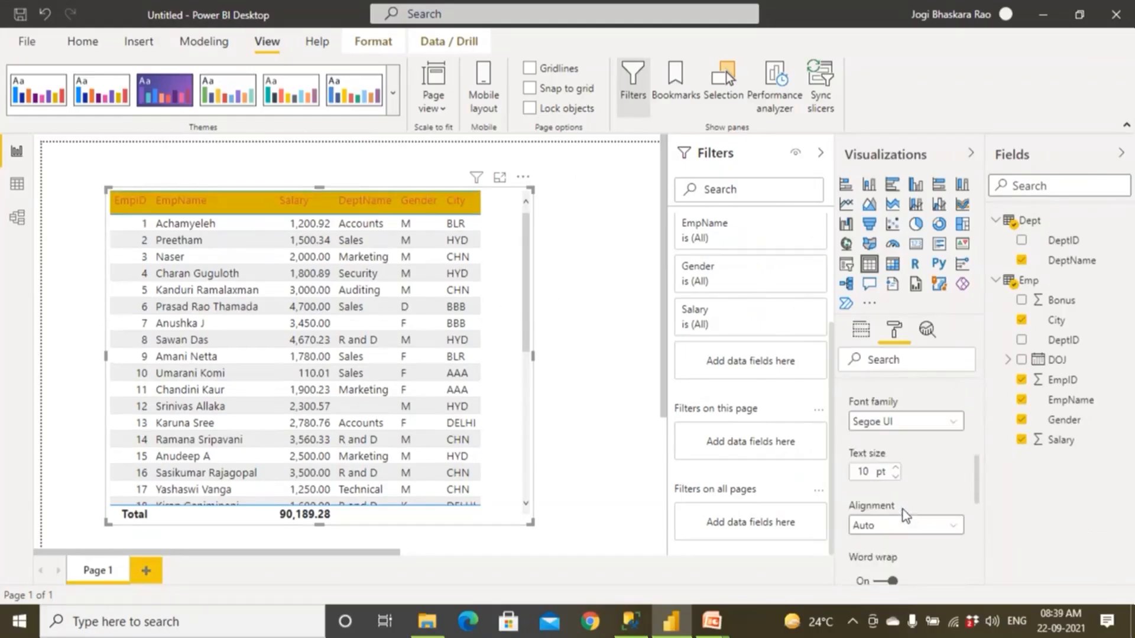
scroll(893, 506, "down", 2)
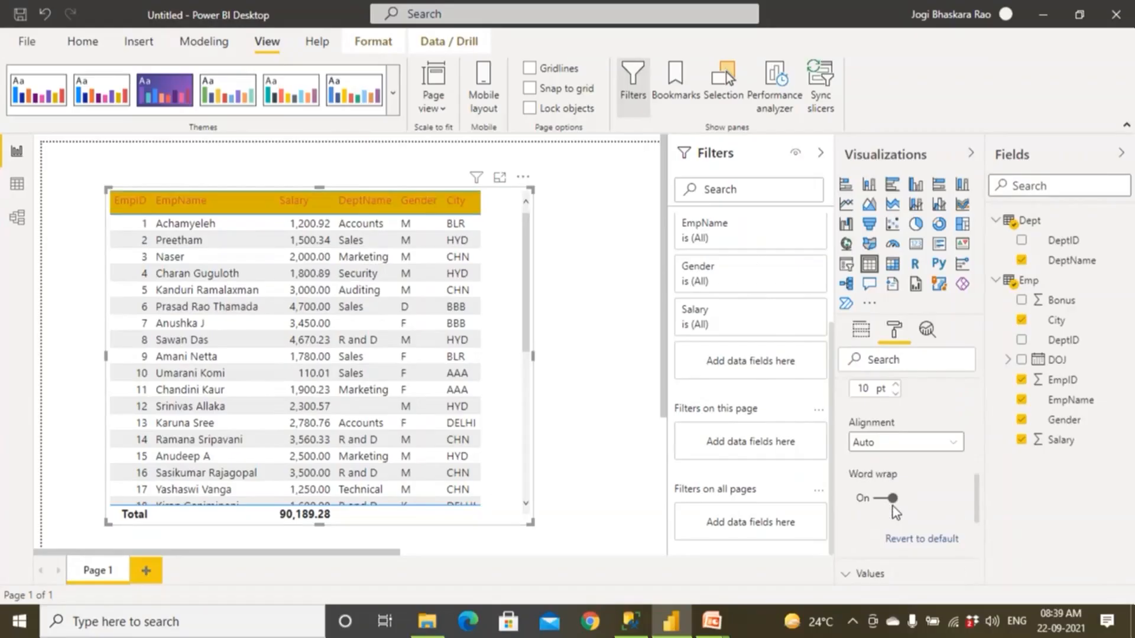
scroll(893, 502, "up", 2)
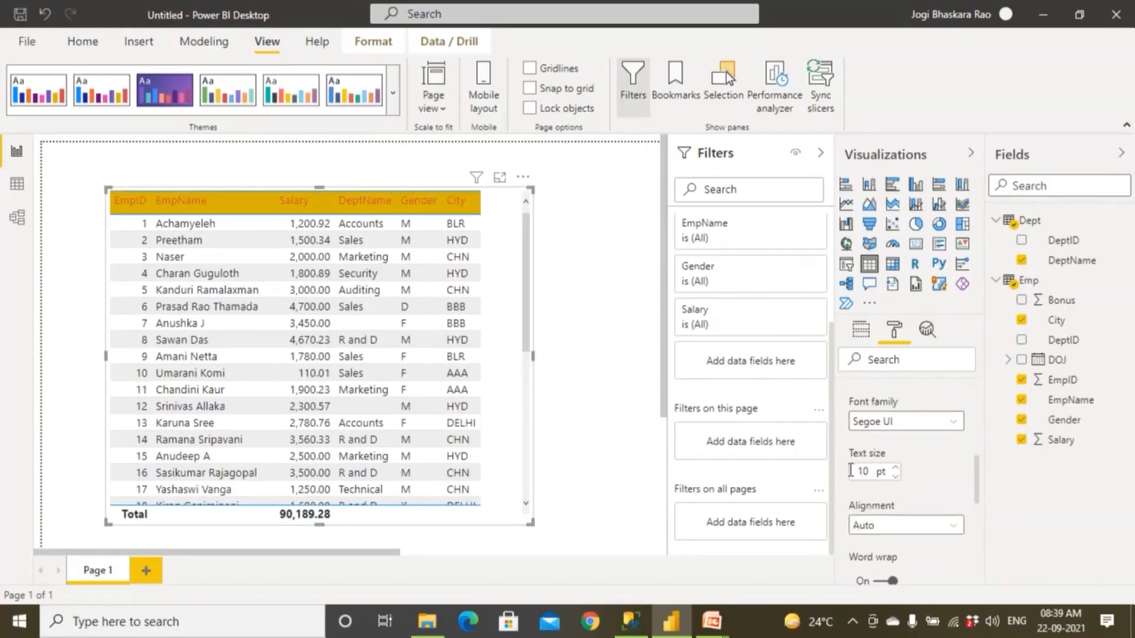
left_click(895, 468)
left_click(896, 467)
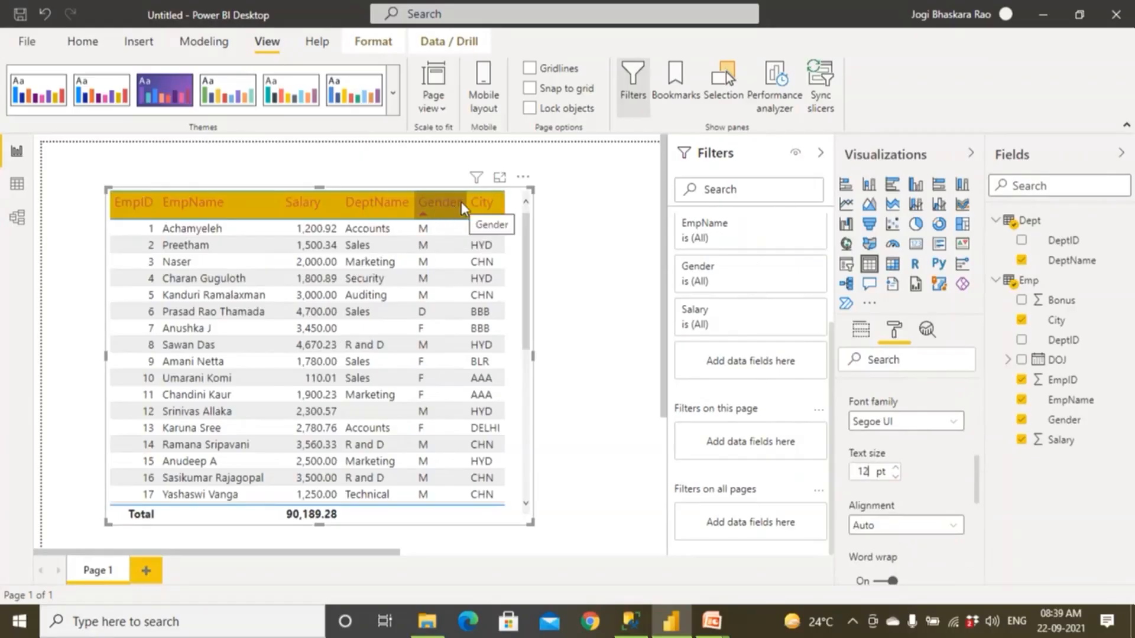
Open Notepad and write the sample header text "Name of the Employee".
key("super")
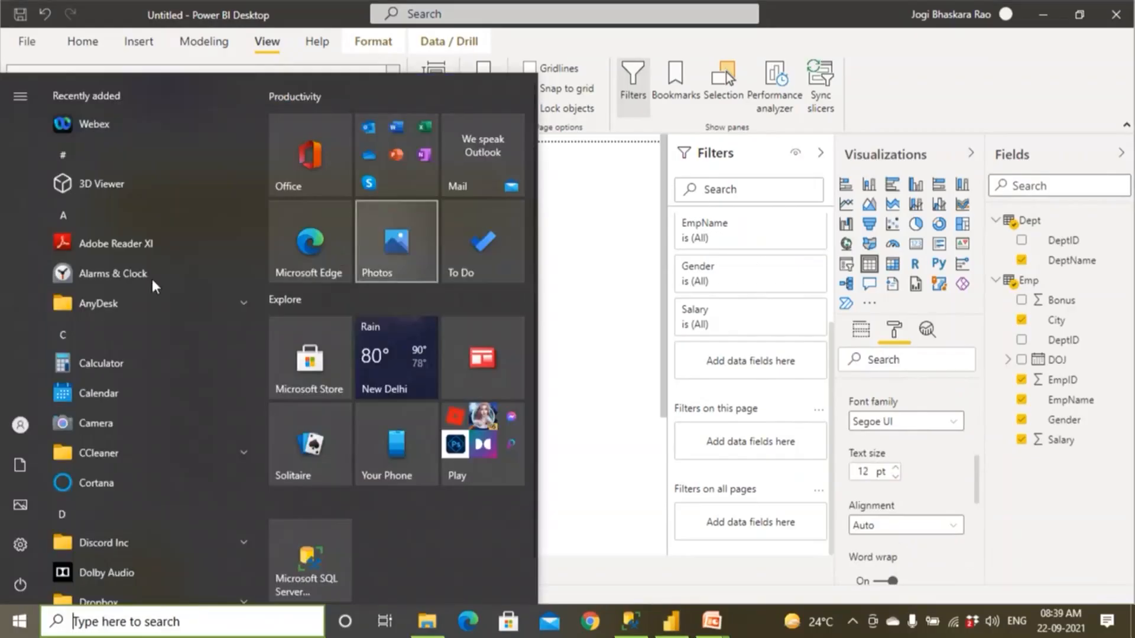
type("note")
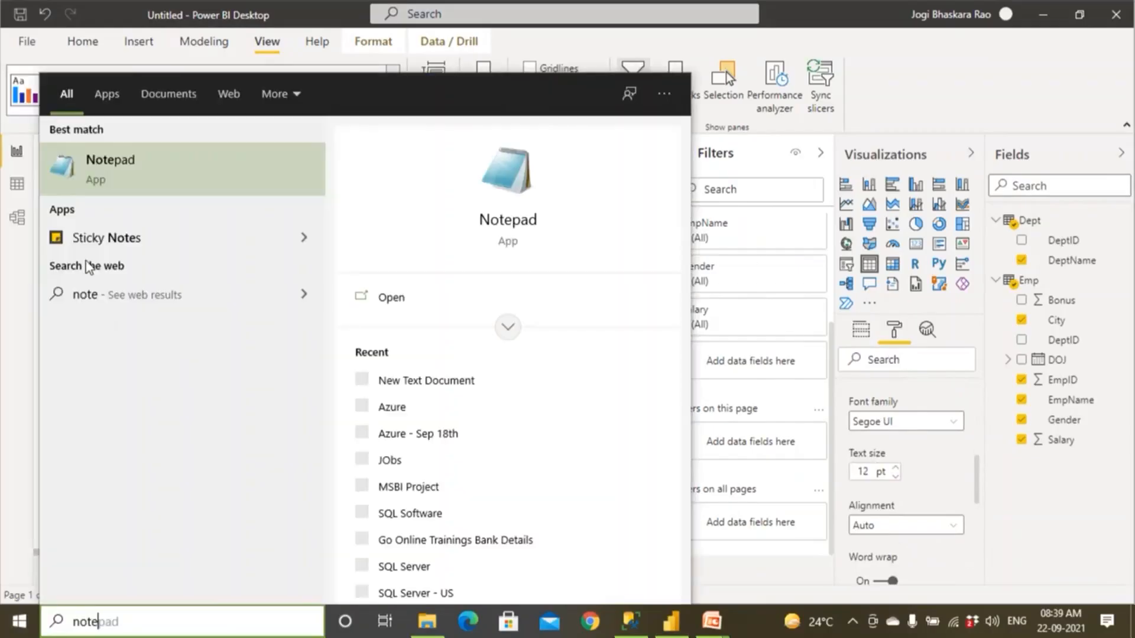
left_click(99, 172)
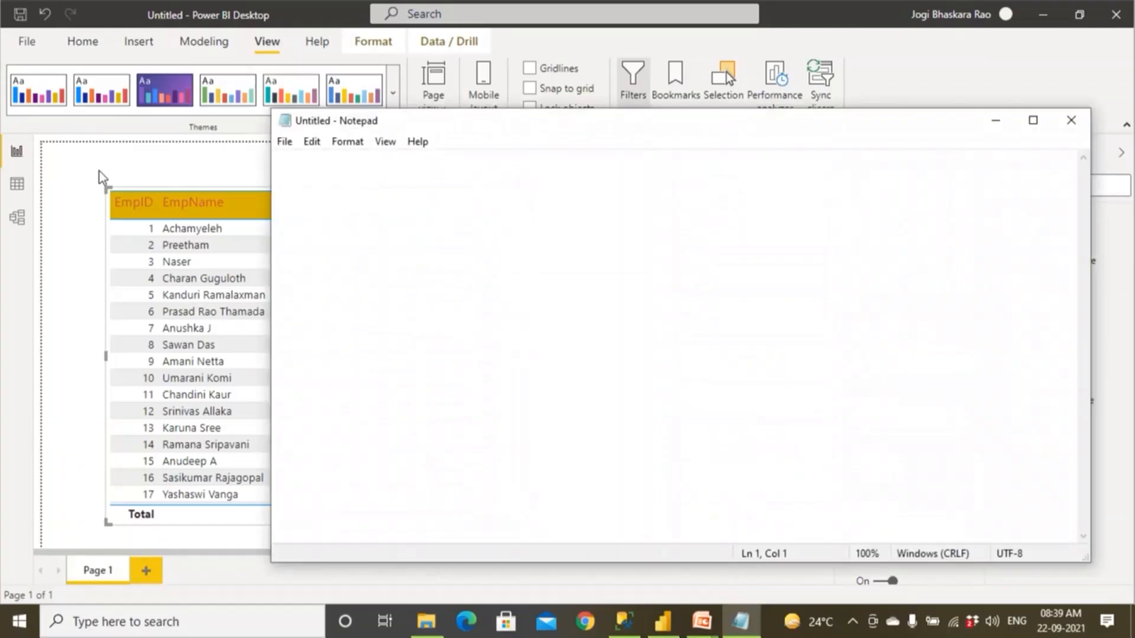
type("Name of ")
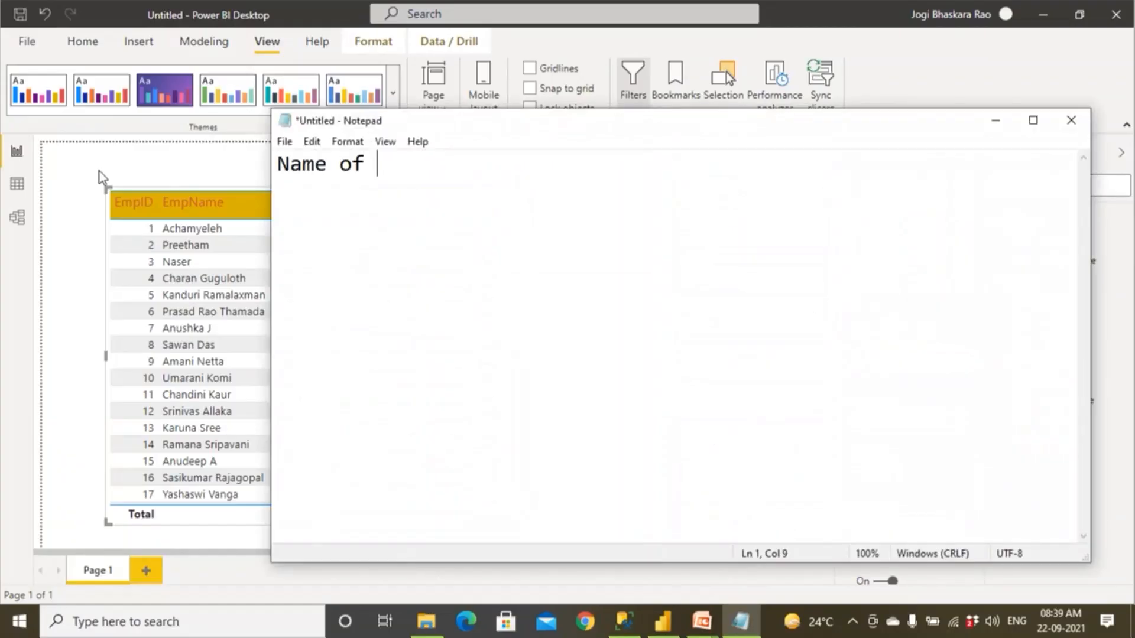
type("the Employee")
Break the sample text in Notepad into three lines: "Name of", "the" and "Employee".
left_click_drag(279, 164, 567, 152)
left_click(534, 192)
left_click(427, 165)
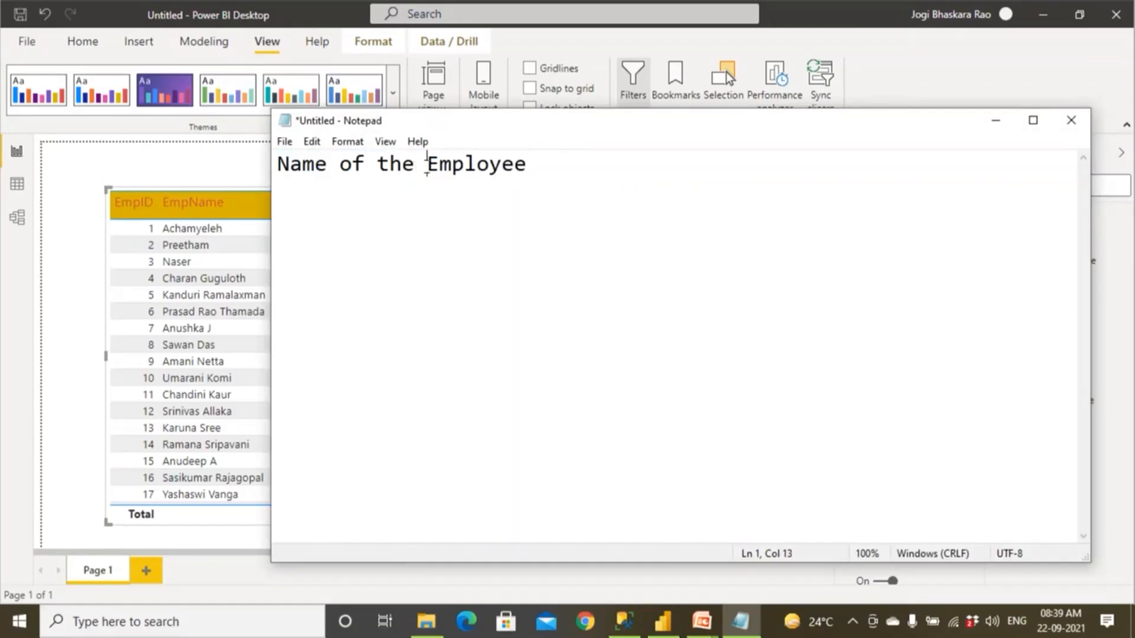
key("Return")
left_click(372, 166)
key("Return")
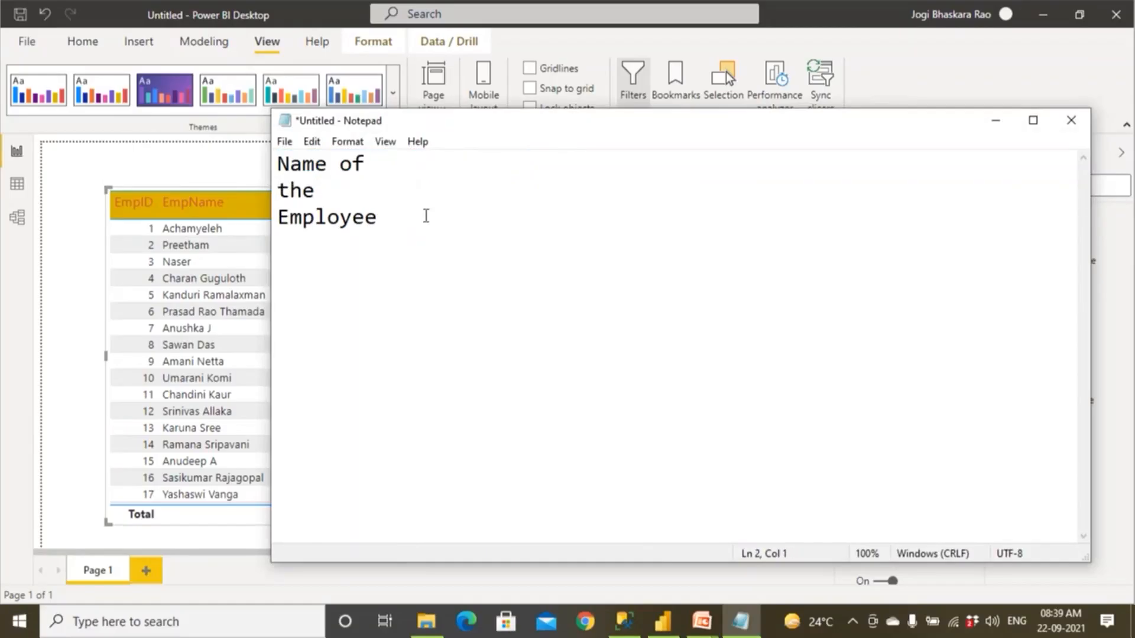
left_click_drag(378, 218, 278, 160)
left_click(374, 169)
Switch back to Power BI Desktop, revert the table visual's Column headers options to default and collapse that section.
key("alt+Tab")
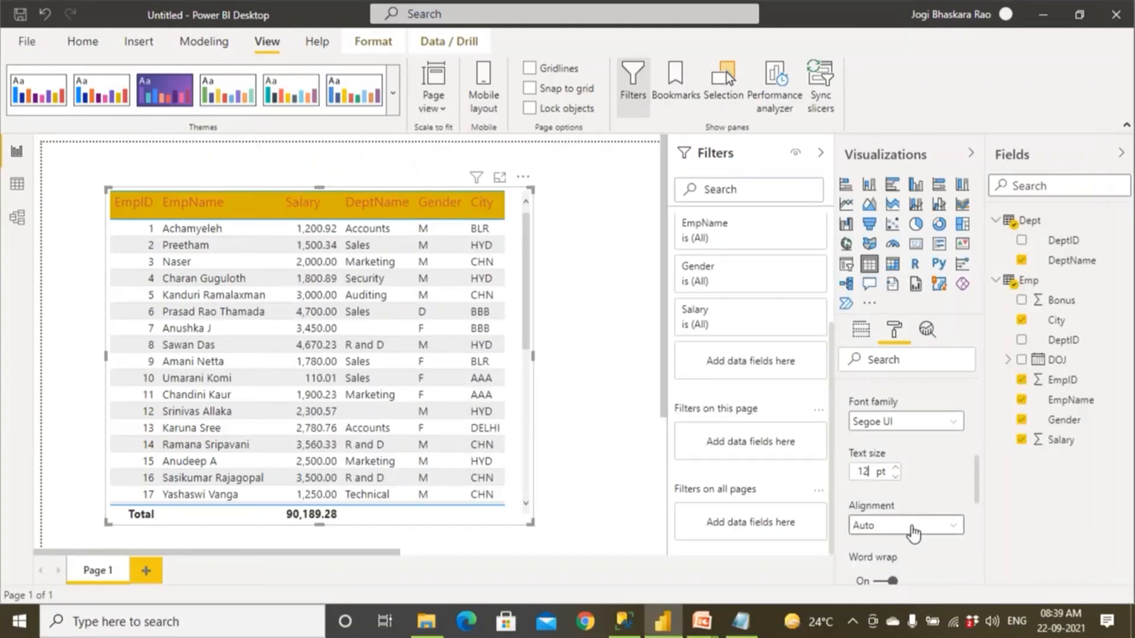
left_click_drag(976, 496, 981, 523)
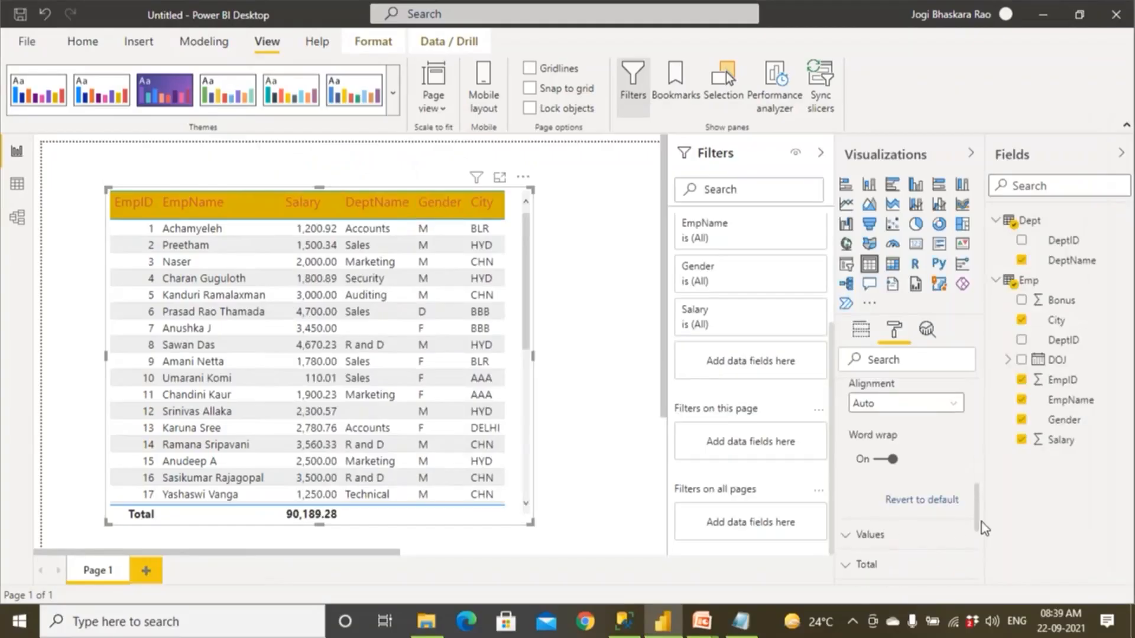
left_click(937, 501)
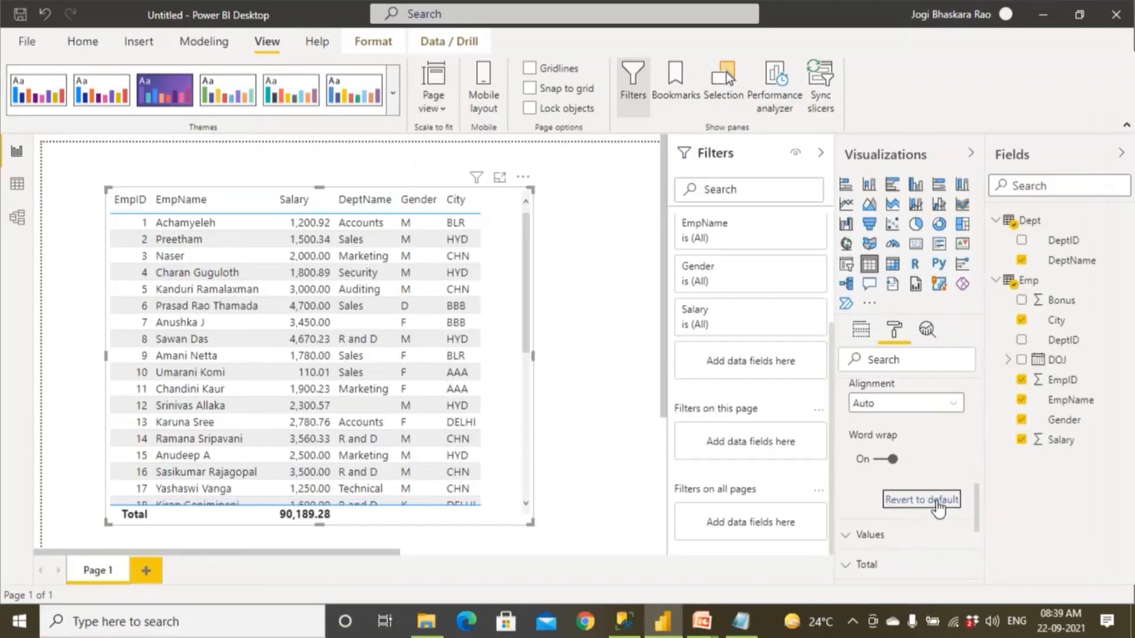
scroll(937, 503, "up", 6)
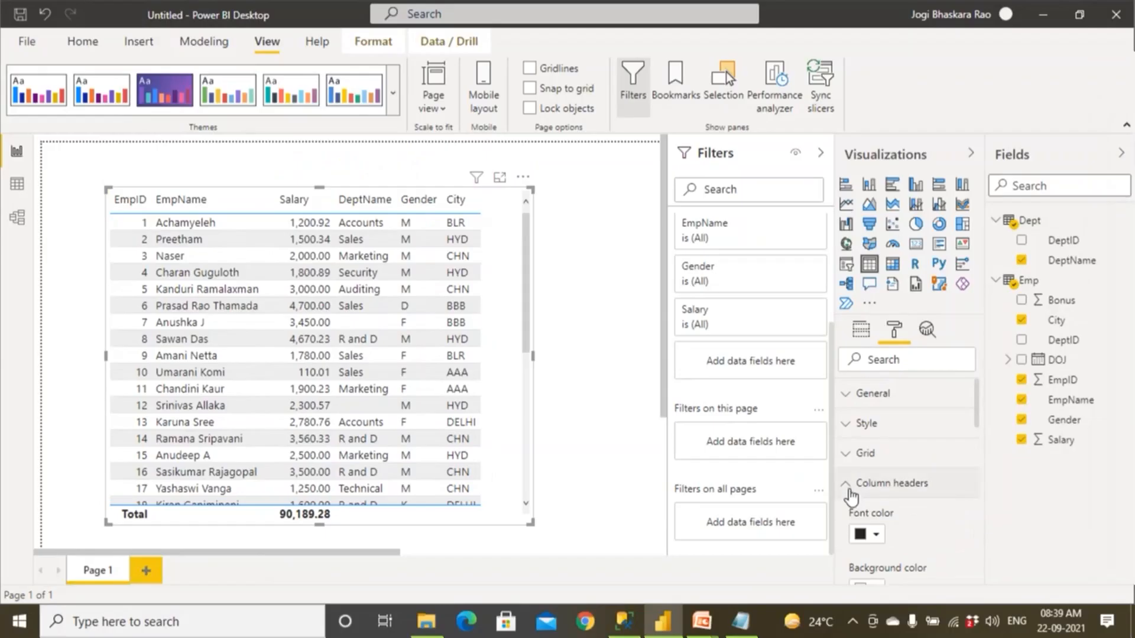
left_click(849, 490)
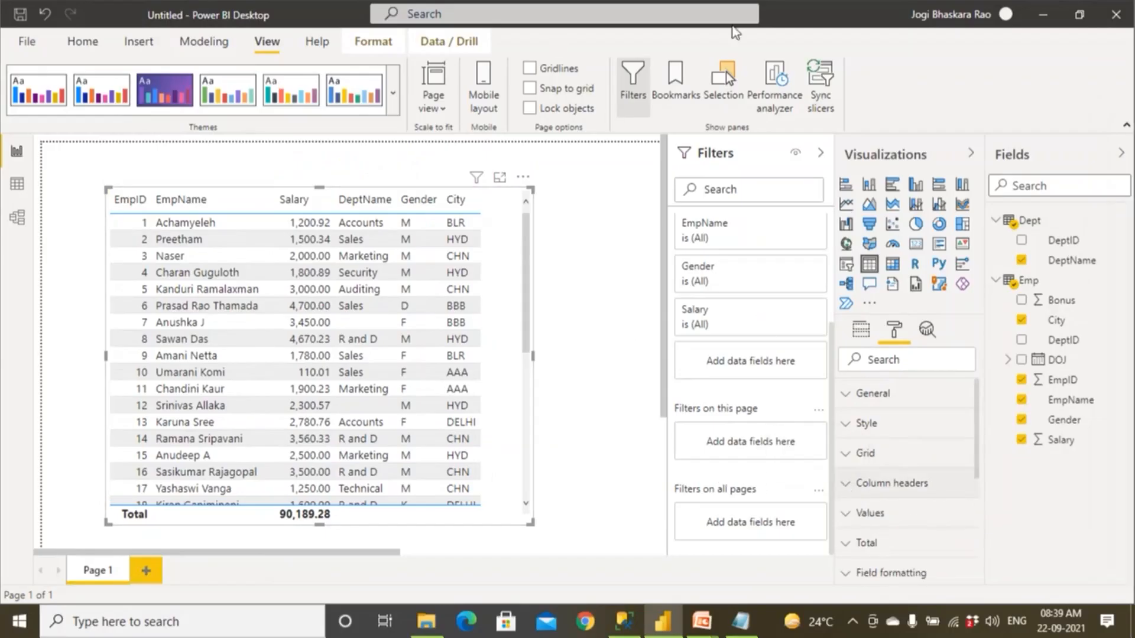
mouse_move(497, 219)
left_mouse_down()
mouse_move(153, 222)
mouse_move(278, 509)
mouse_move(473, 501)
mouse_move(505, 420)
mouse_move(494, 341)
left_mouse_up()
left_click_drag(496, 250, 489, 198)
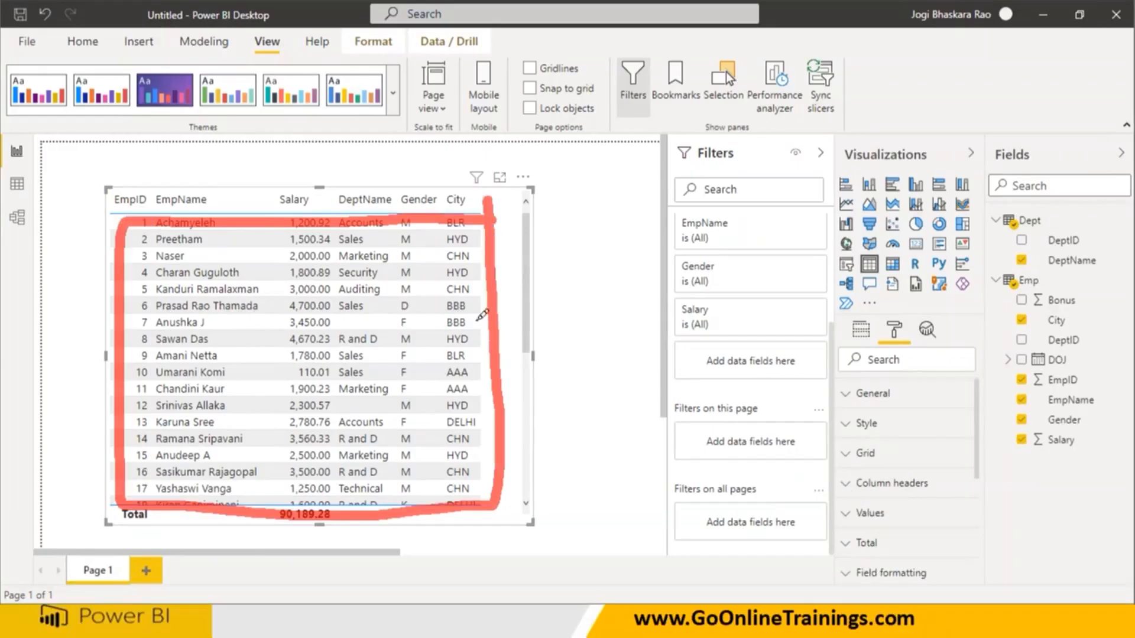
left_click_drag(435, 329, 541, 306)
left_click_drag(546, 266, 604, 240)
left_click_drag(836, 524, 910, 514)
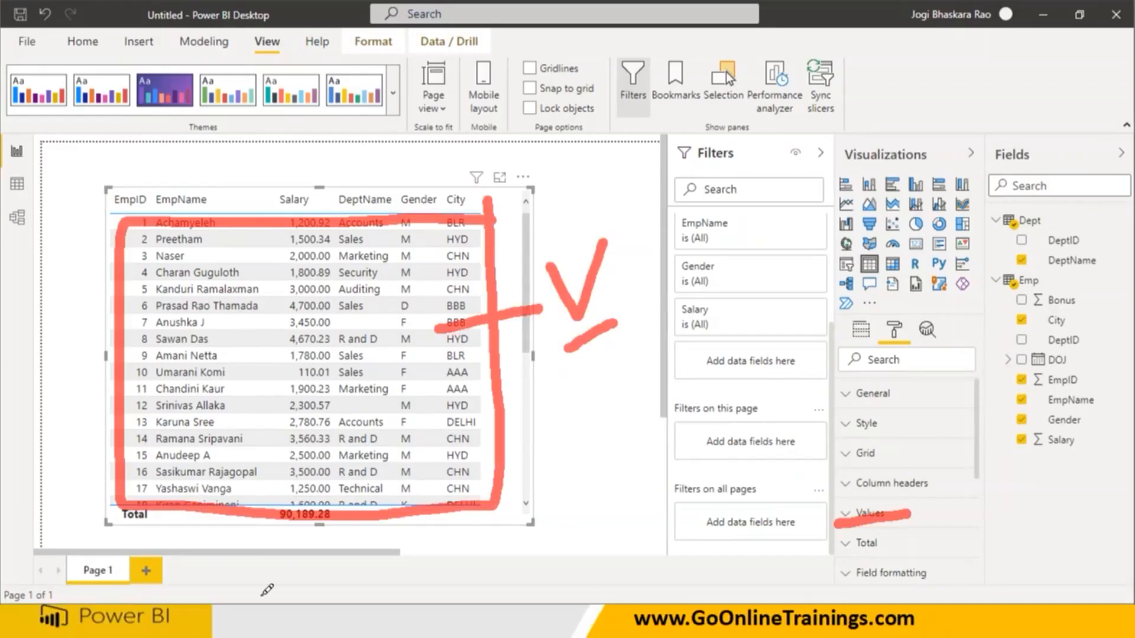
key("Escape")
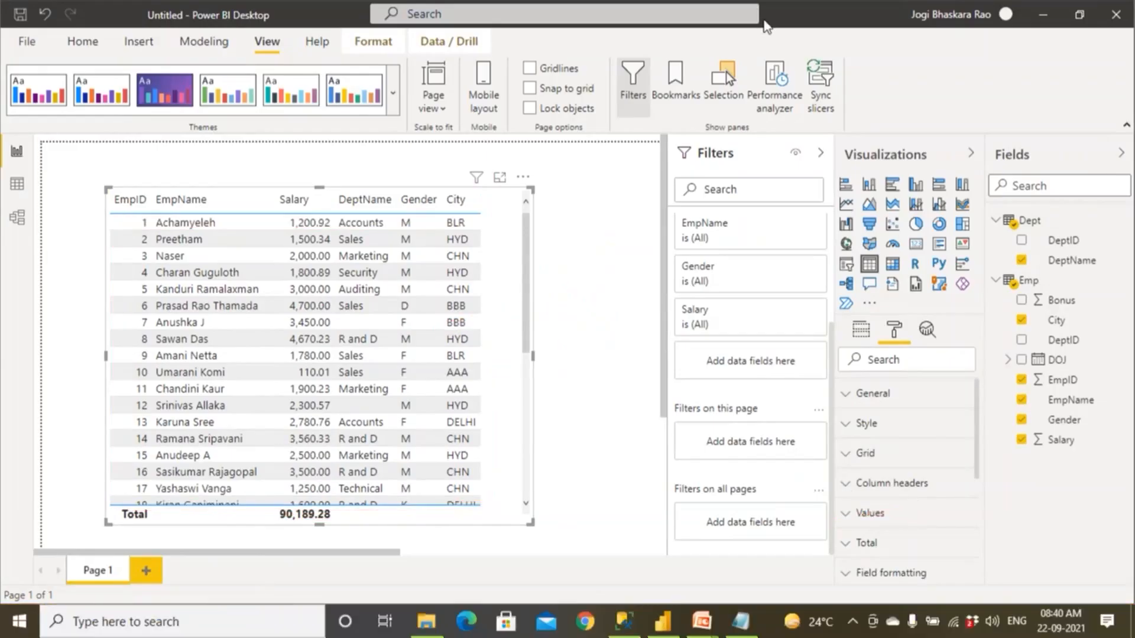
Set the font color of the table visual's values to red and their background color to gold.
scroll(889, 481, "down", 3)
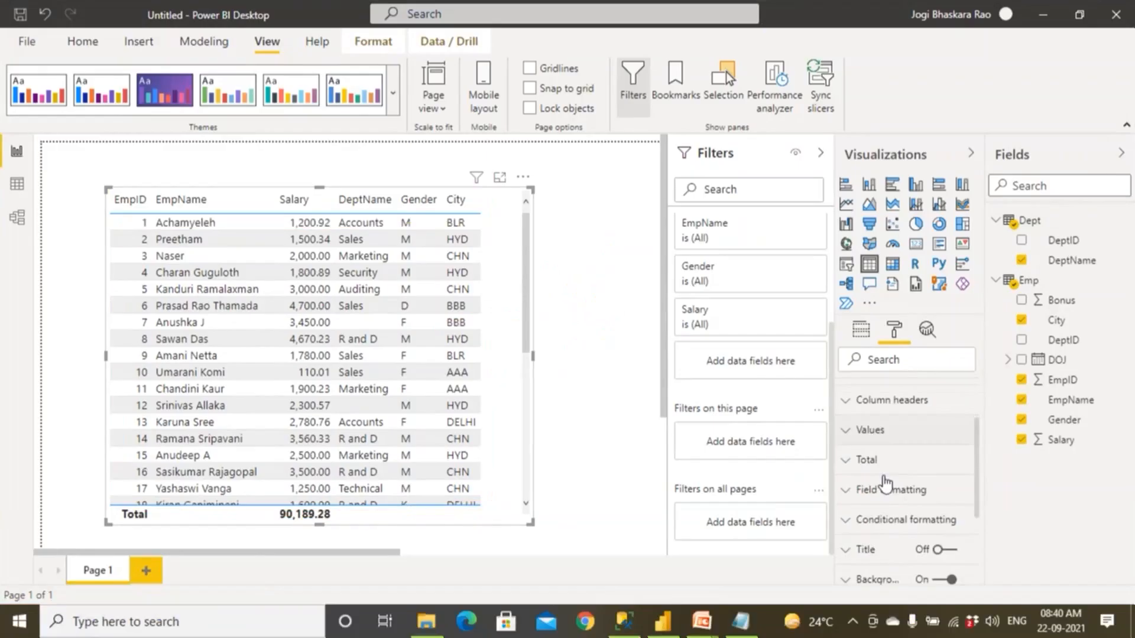
left_click(847, 436)
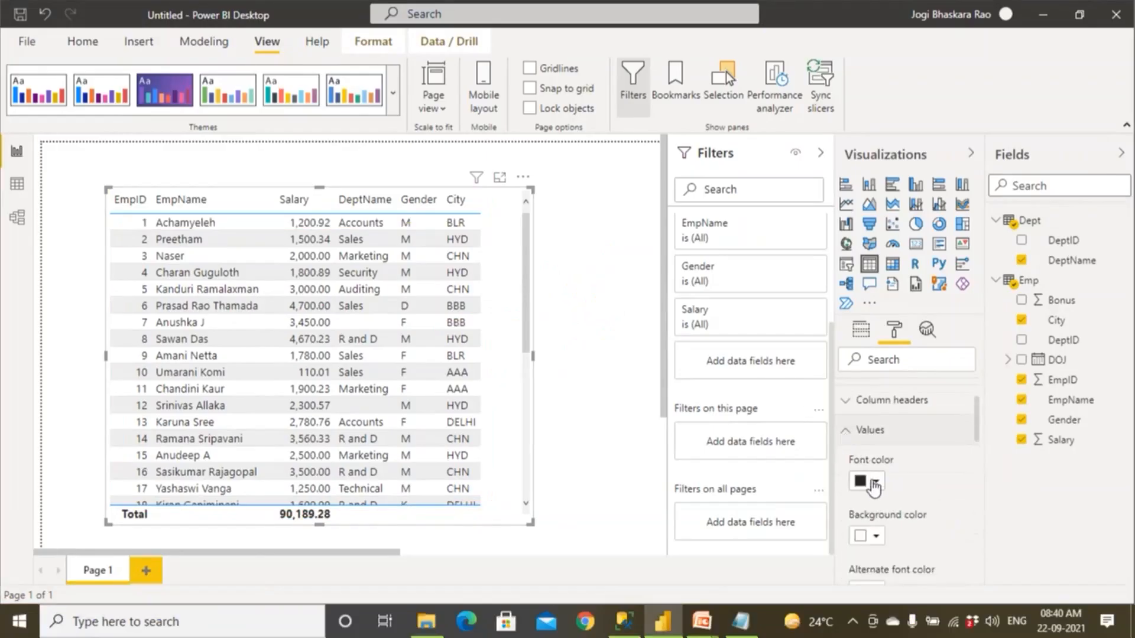
left_click(874, 481)
left_click(896, 404)
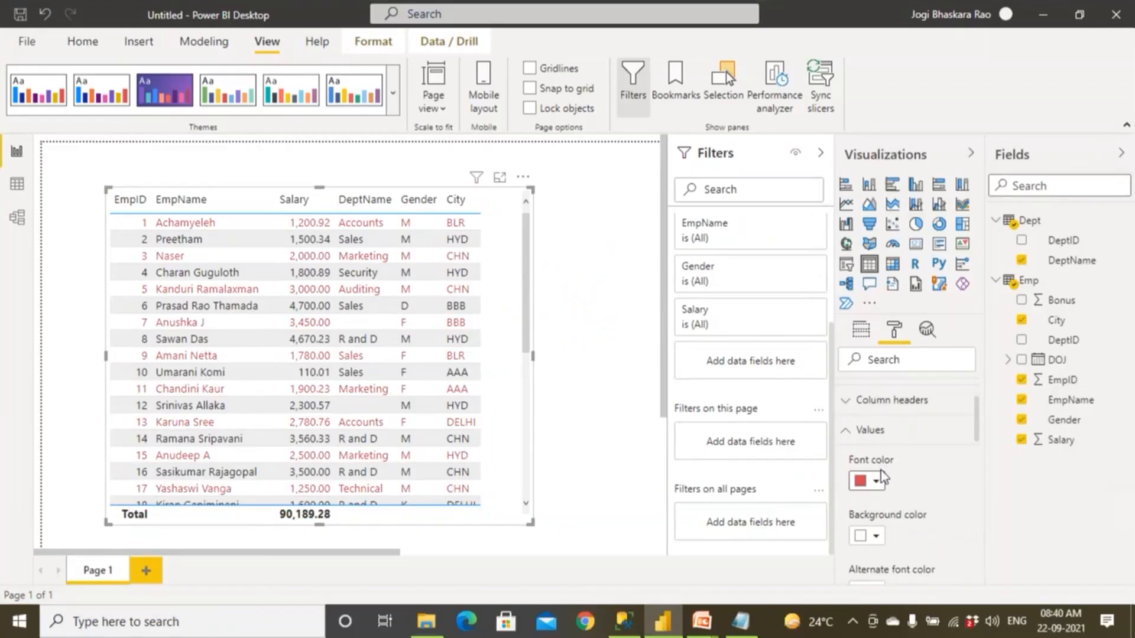
left_click(877, 538)
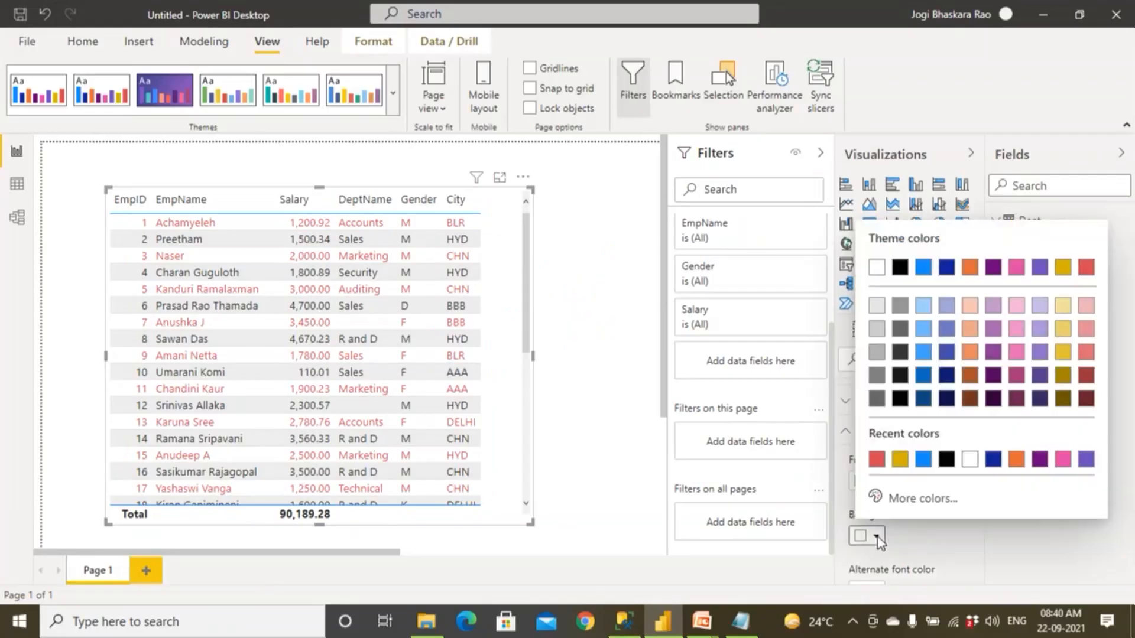
left_click(899, 460)
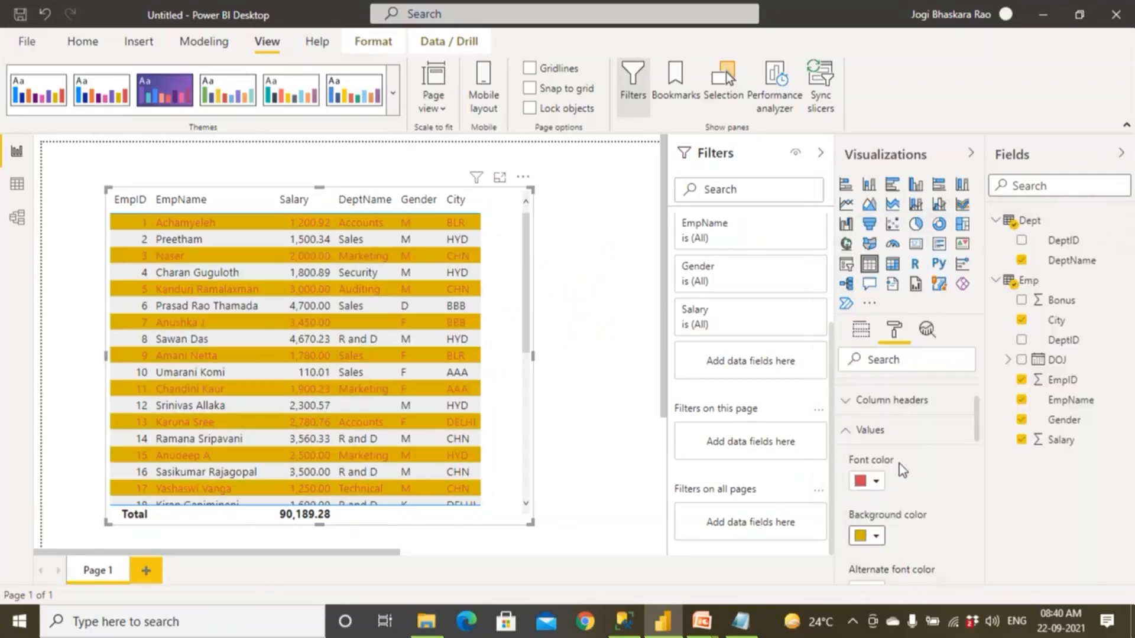
Examine the primary and alternate font and background color options for values against the table's alternating rows.
scroll(899, 463, "down", 3)
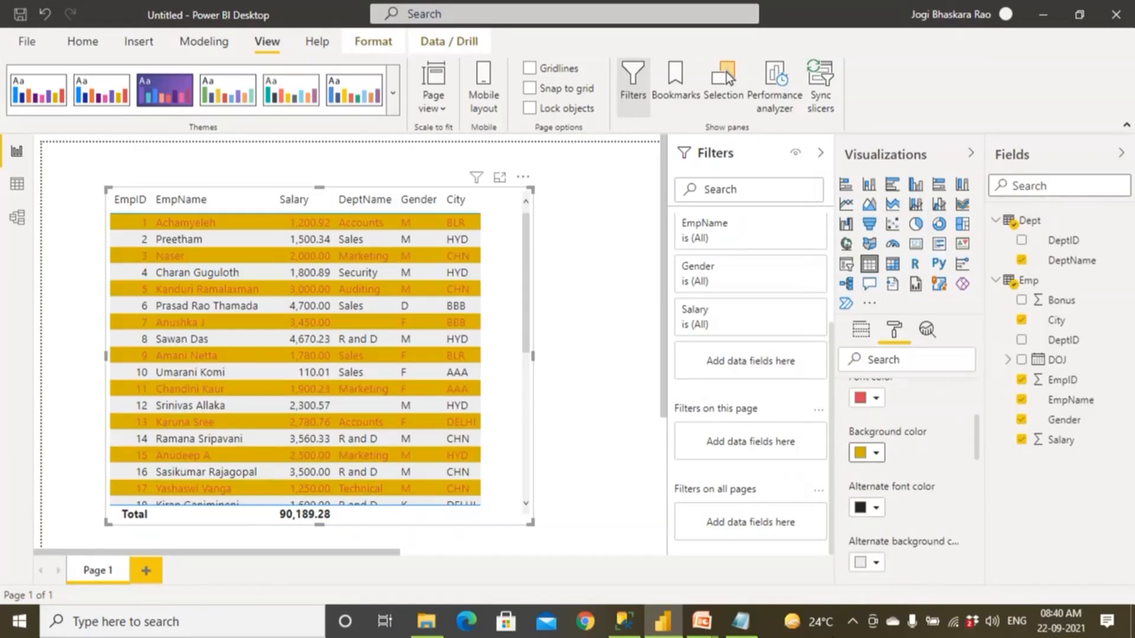
scroll(910, 509, "up", 3)
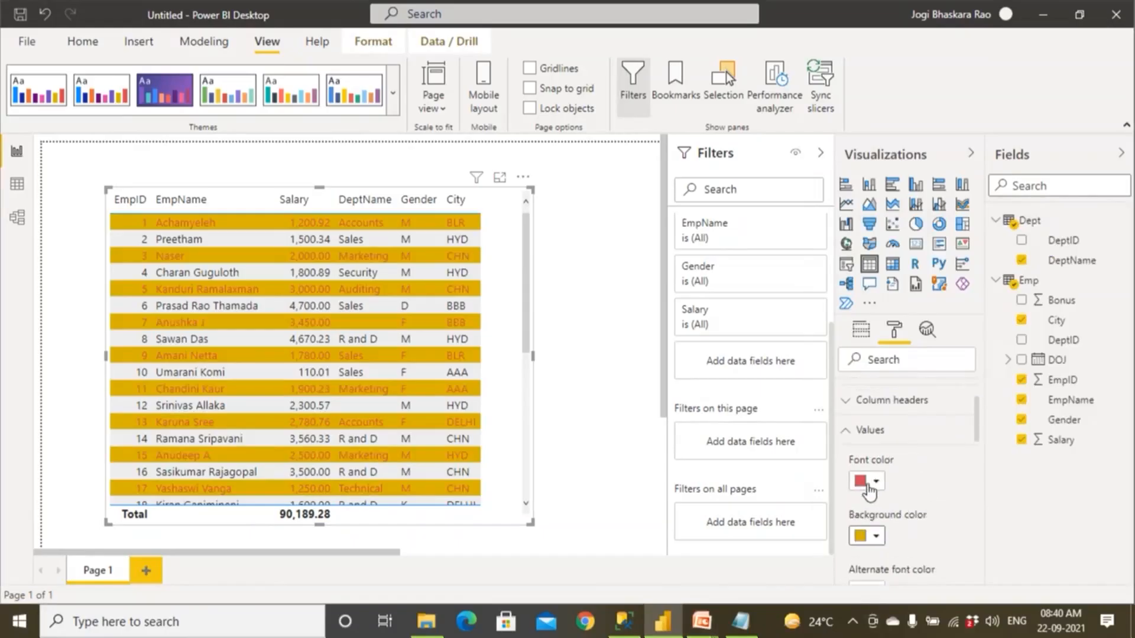
scroll(869, 490, "down", 3)
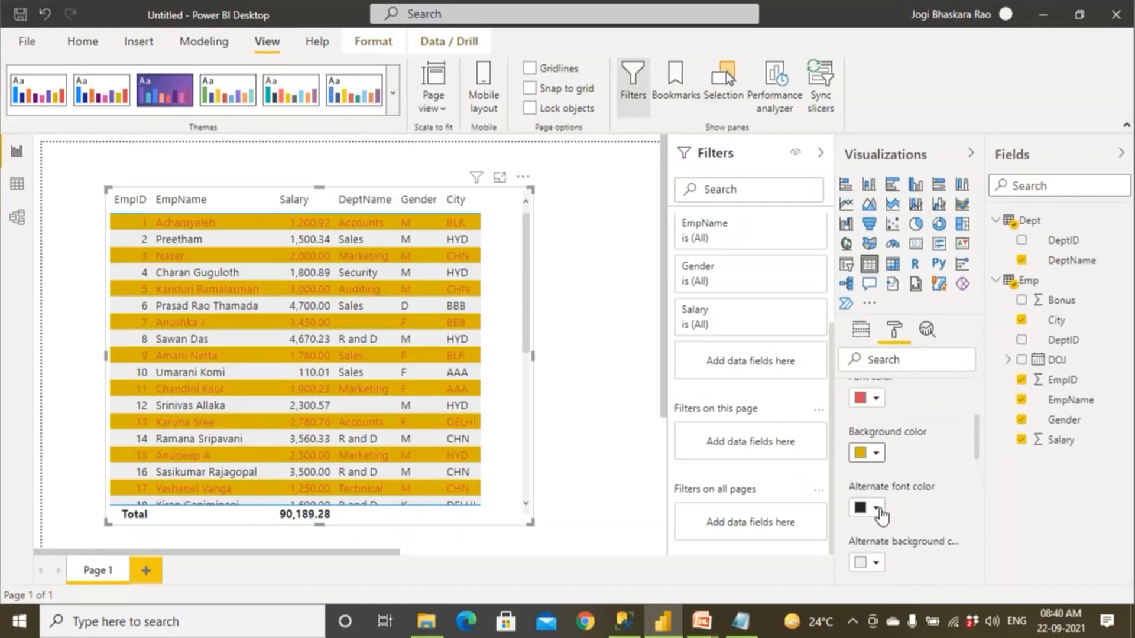
scroll(877, 520, "up", 4)
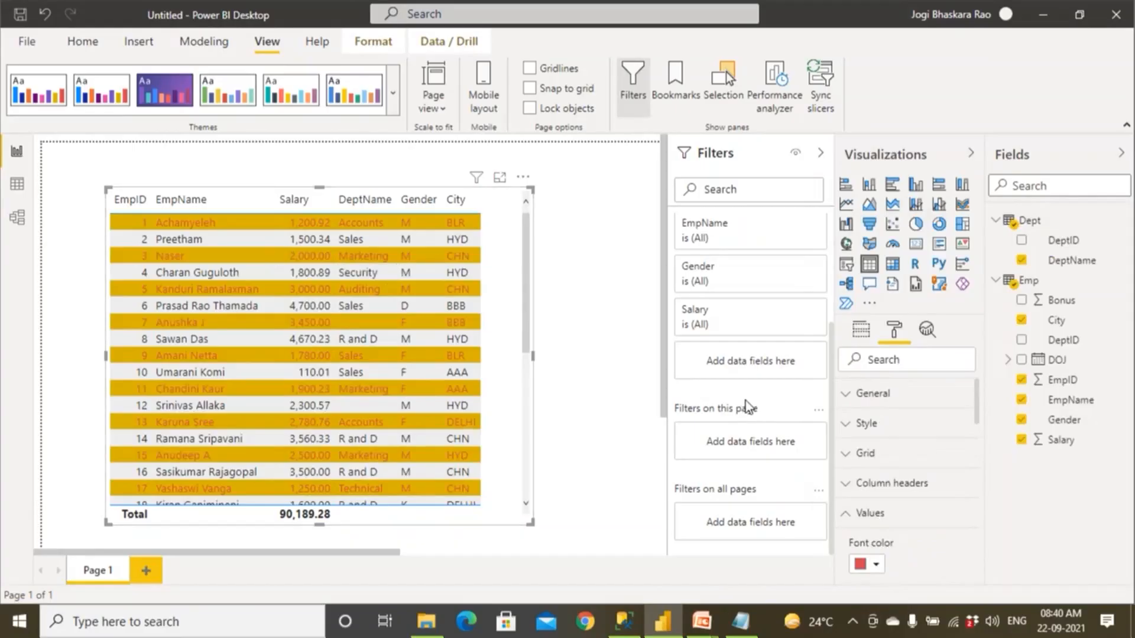
scroll(895, 450, "down", 2)
scroll(895, 451, "down", 2)
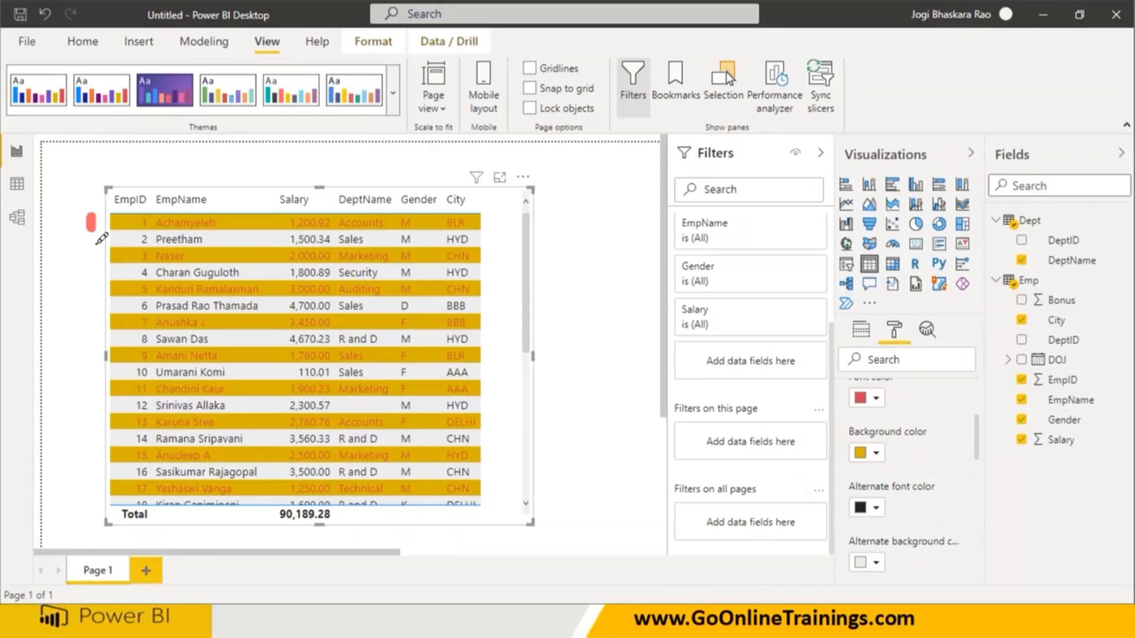
left_click_drag(91, 247, 117, 249)
left_click_drag(97, 279, 97, 317)
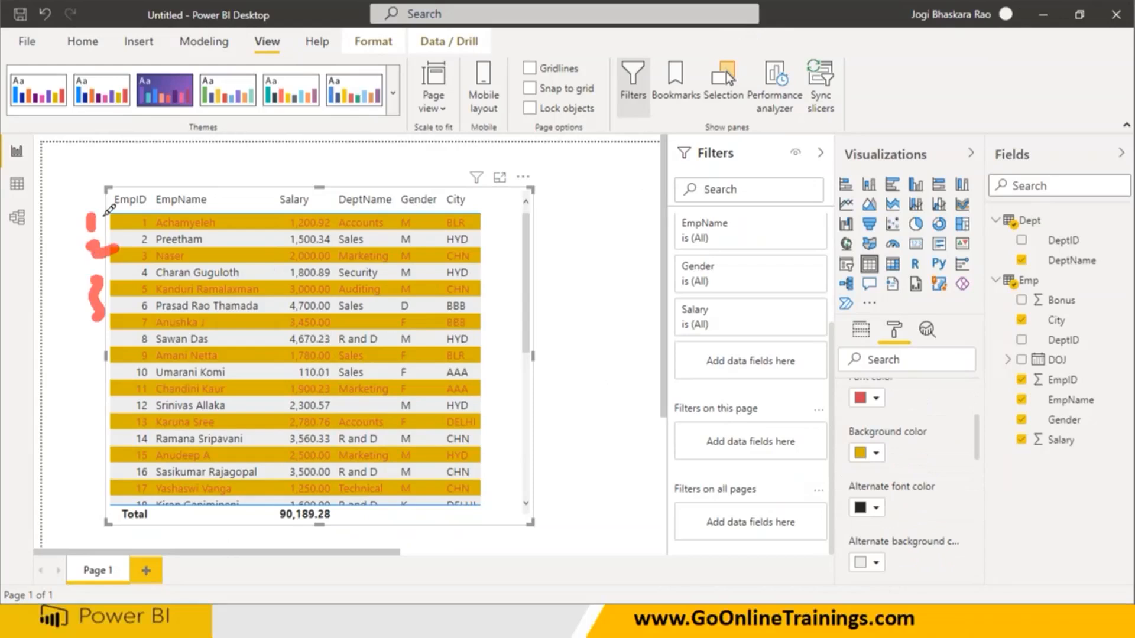
left_click_drag(235, 223, 283, 167)
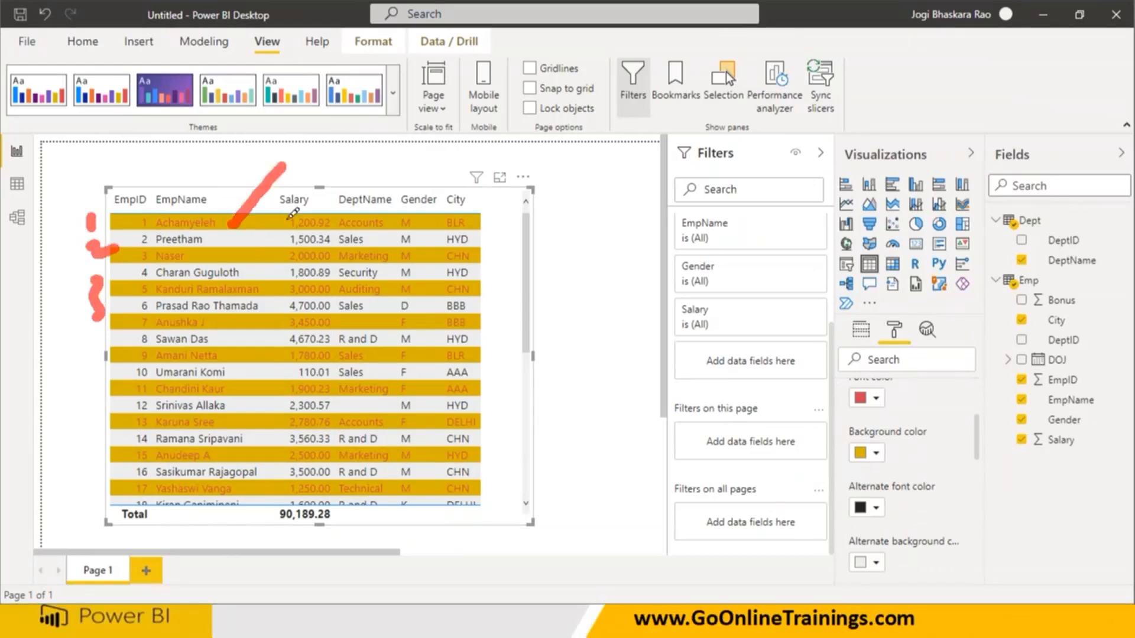
left_click_drag(298, 206, 250, 257)
left_click_drag(266, 296, 309, 241)
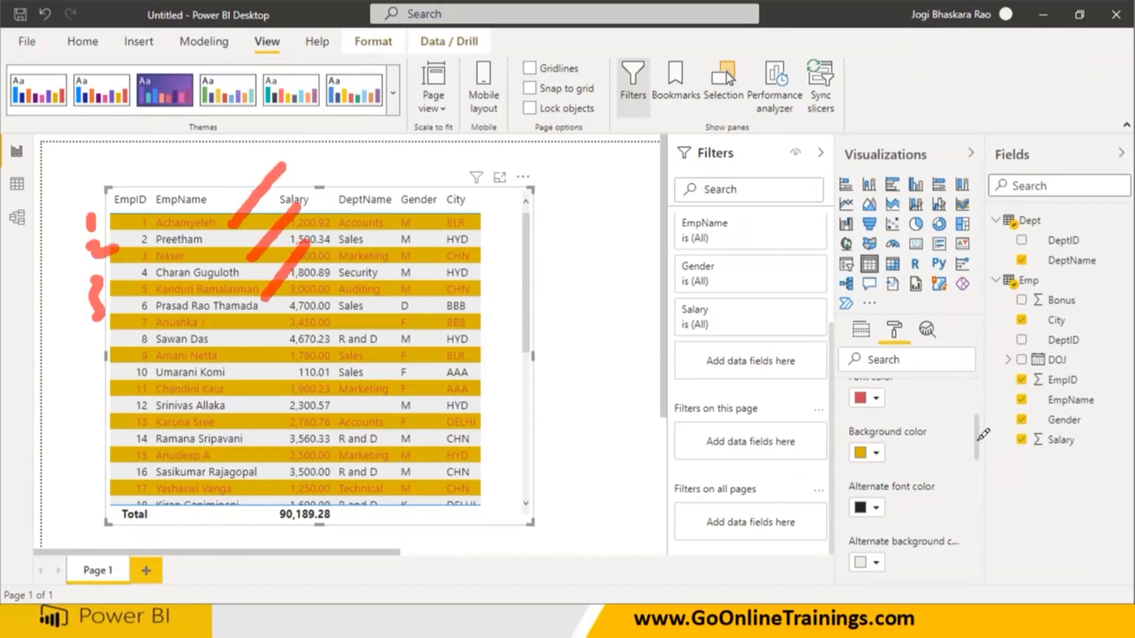
left_click_drag(974, 441, 973, 421)
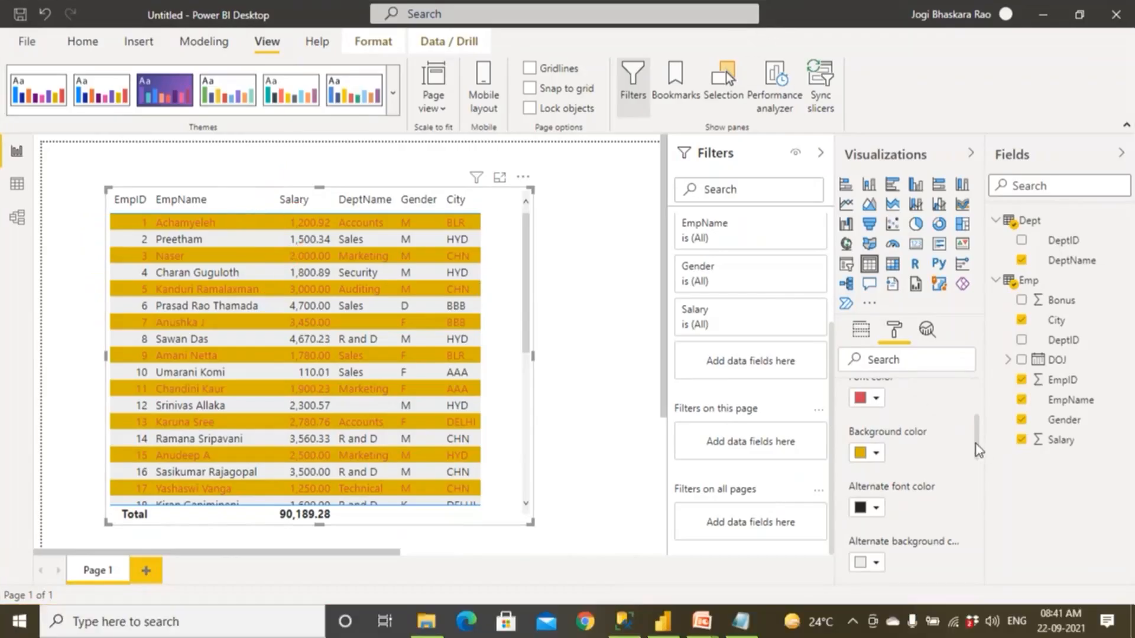
Set the font color of the table visual's values to black and their background color to white.
left_click_drag(976, 444, 975, 422)
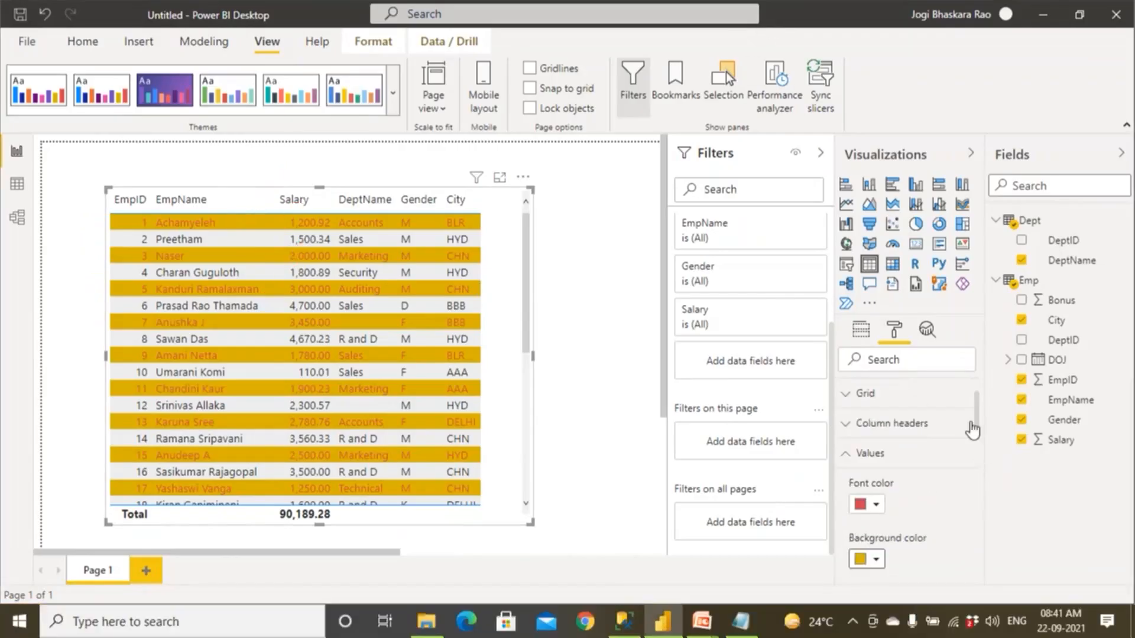
left_click(876, 506)
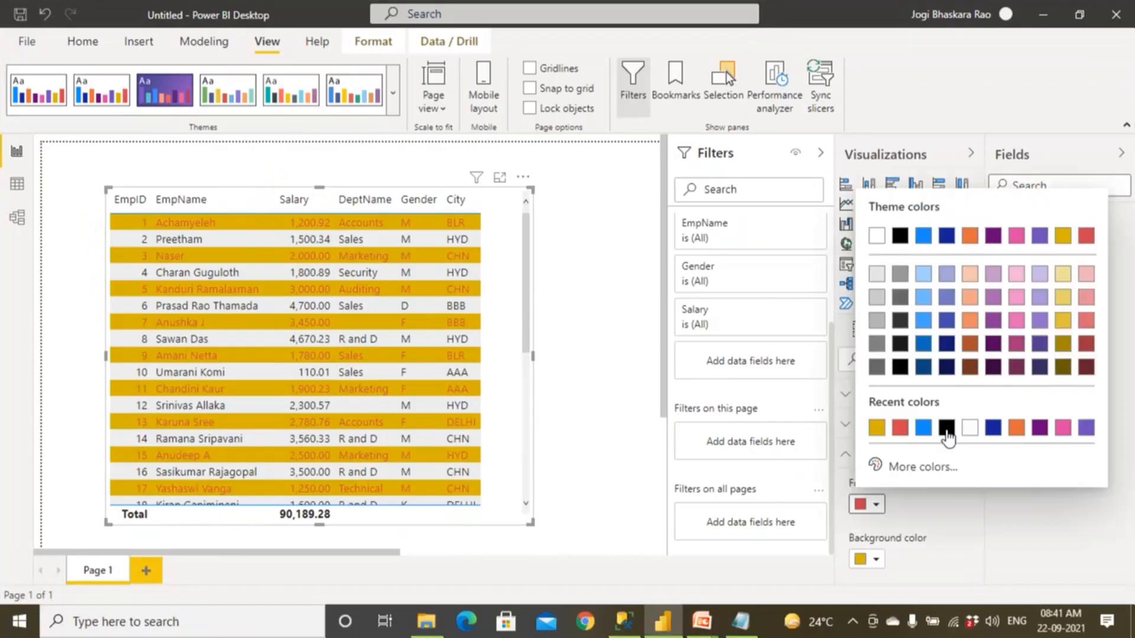
left_click(899, 237)
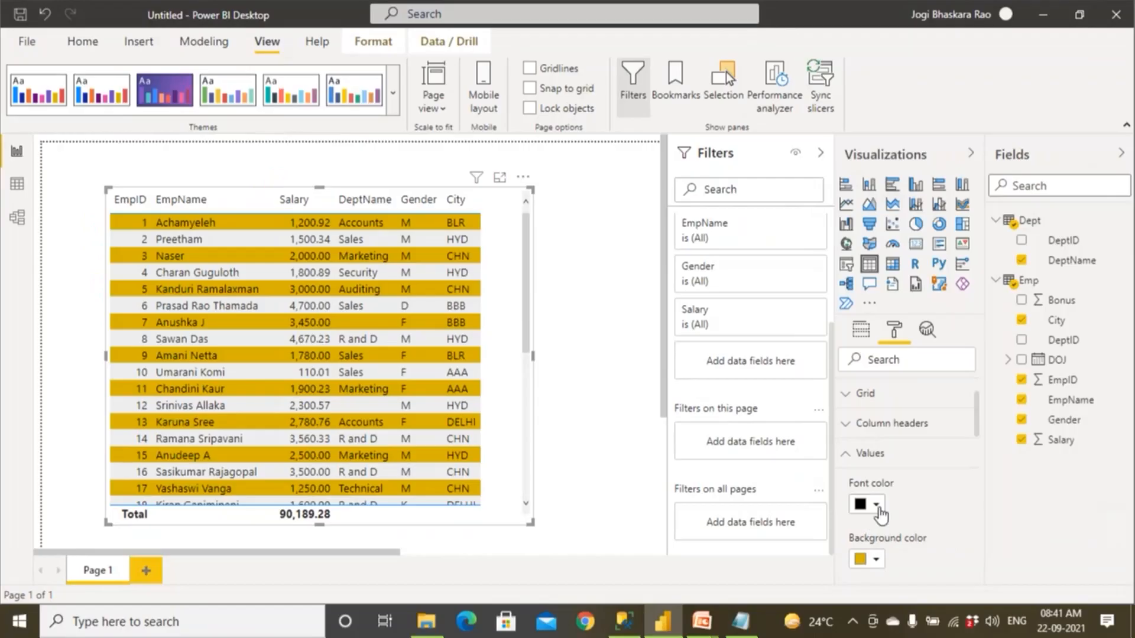
left_click(874, 559)
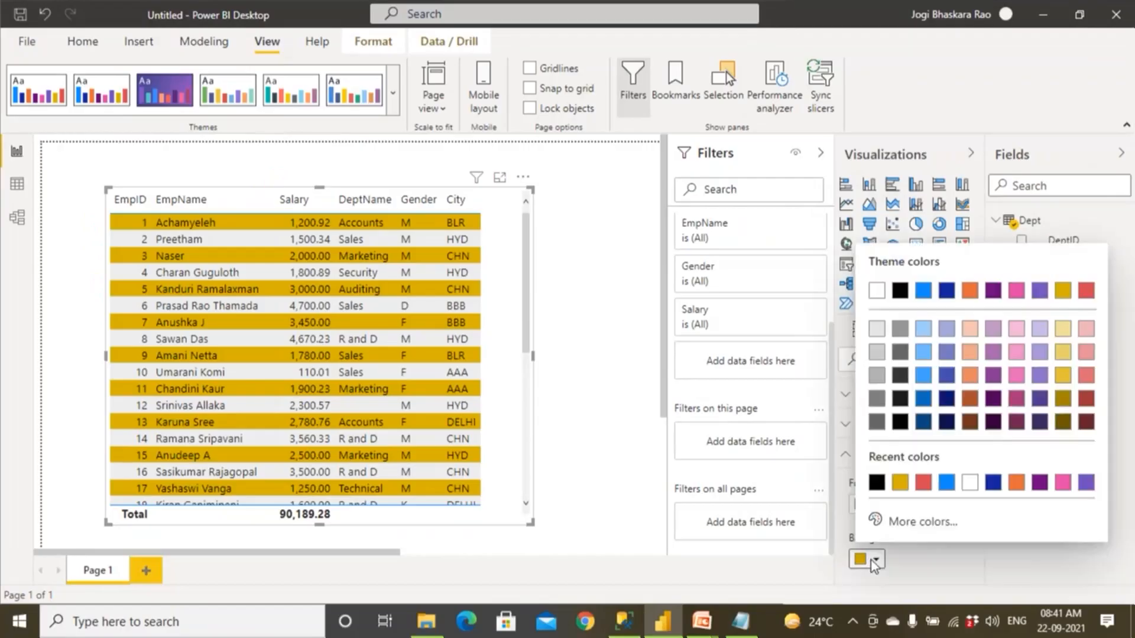
left_click(877, 292)
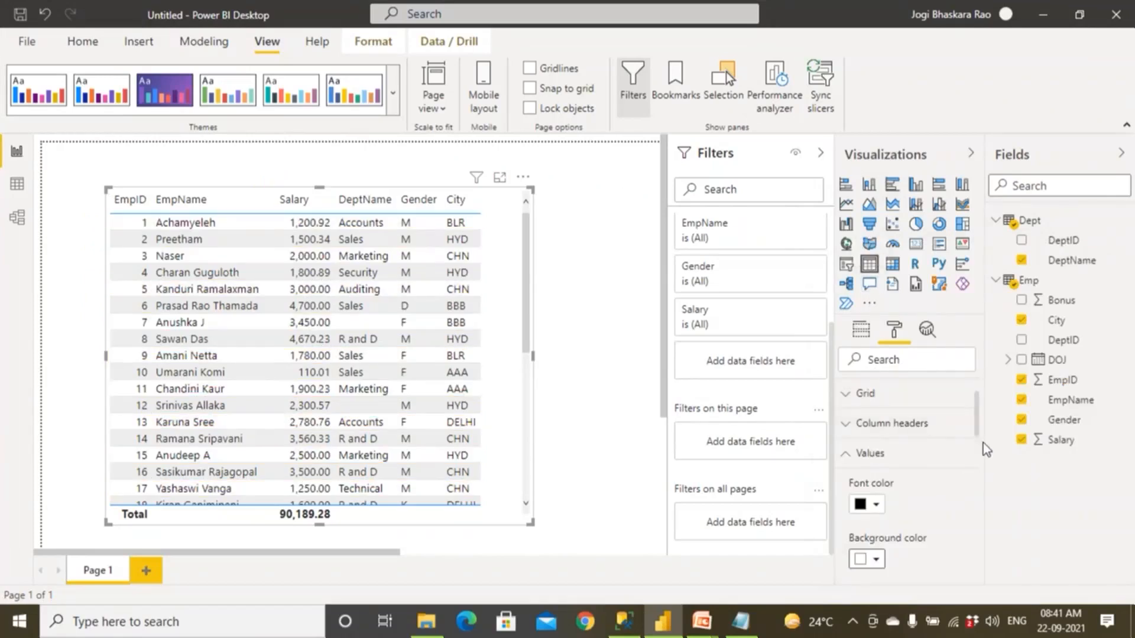
Set the values' font color to red #D64550 and their alternate font color to dark blue.
scroll(976, 434, "down", 2)
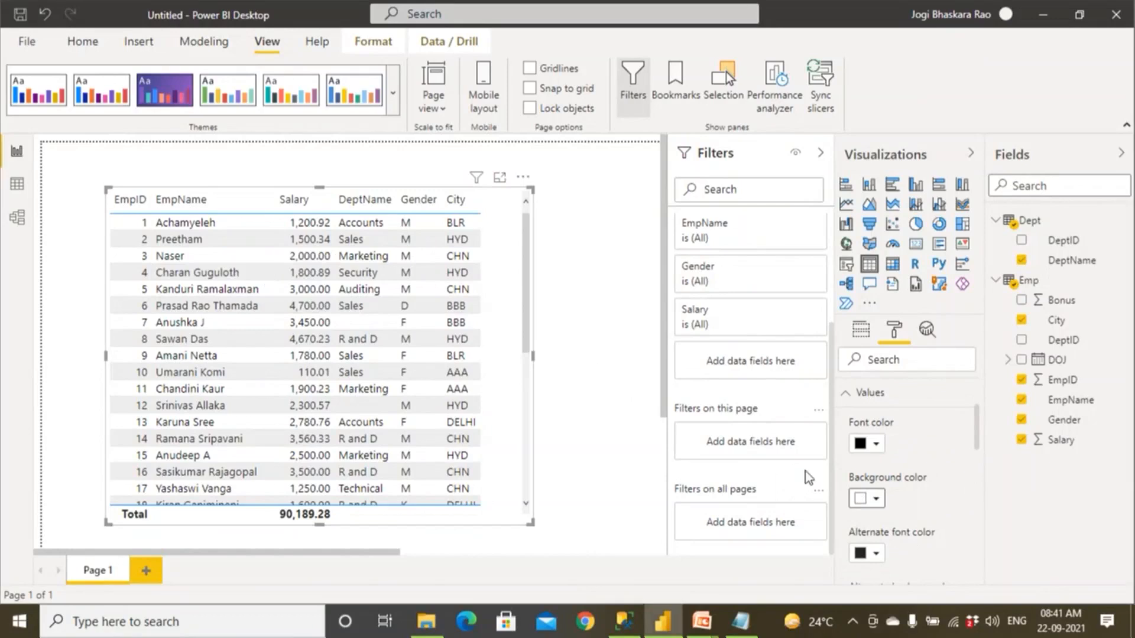
left_click(877, 444)
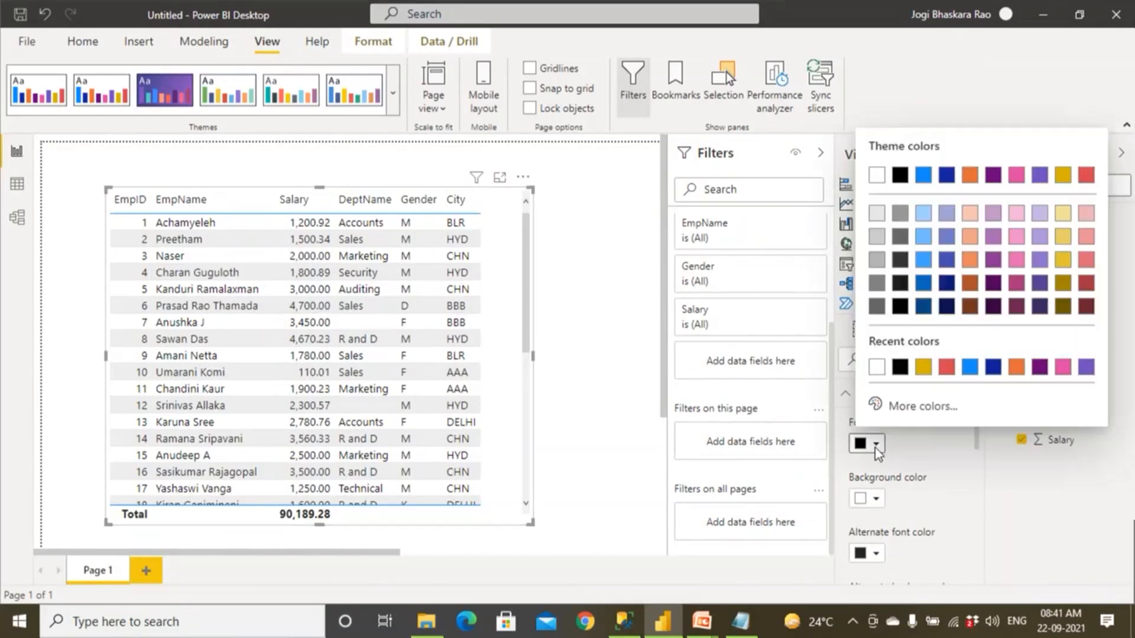
left_click(945, 369)
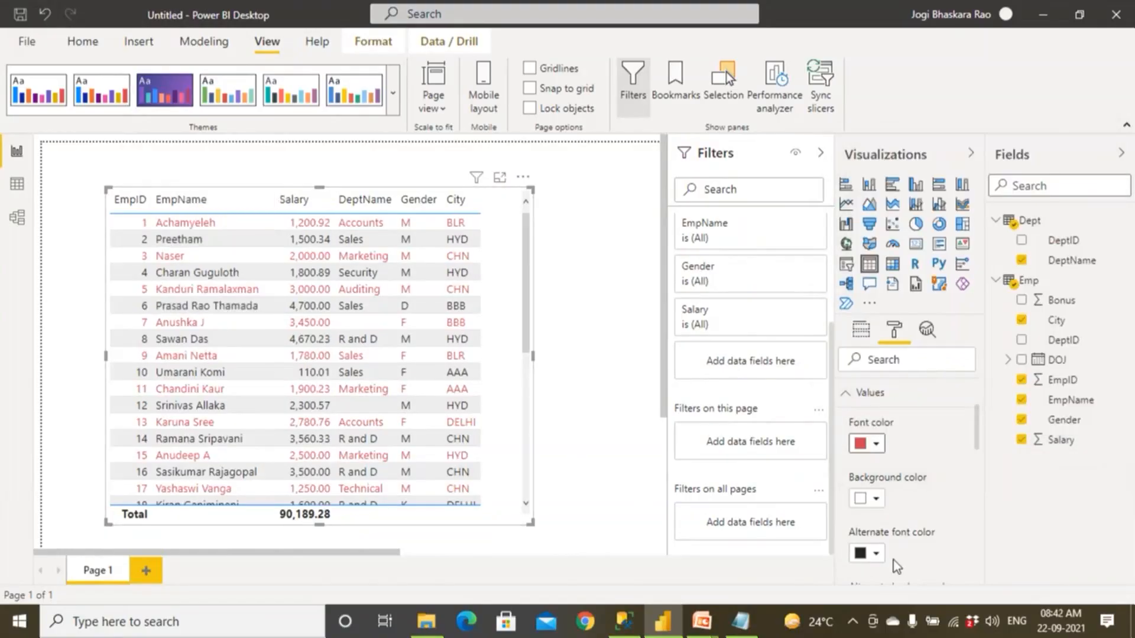
left_click(875, 555)
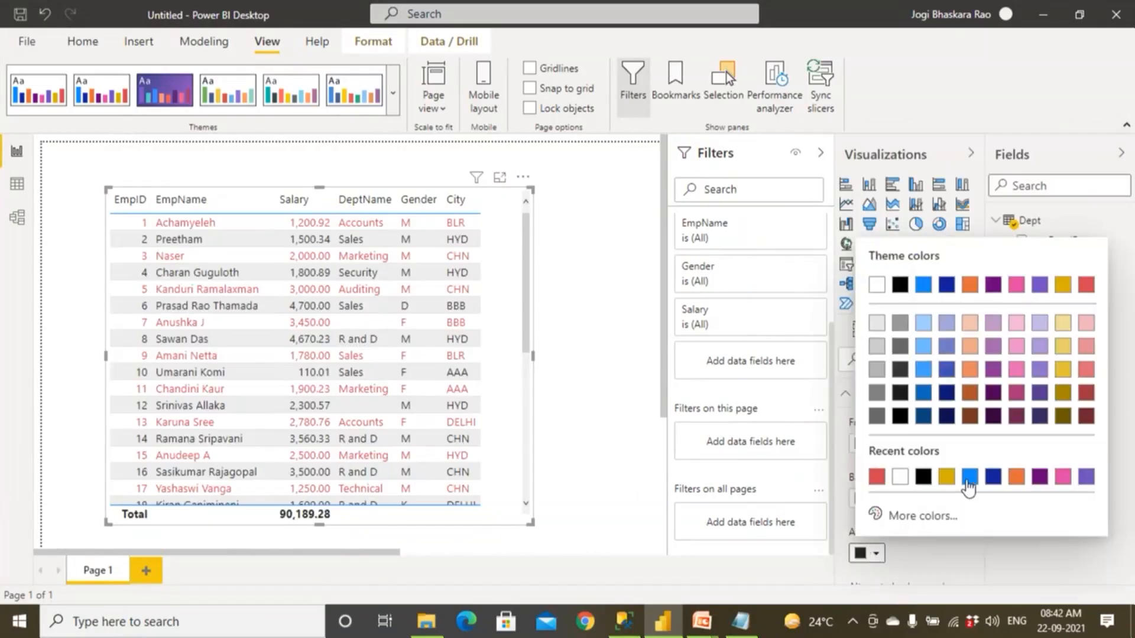
left_click(992, 479)
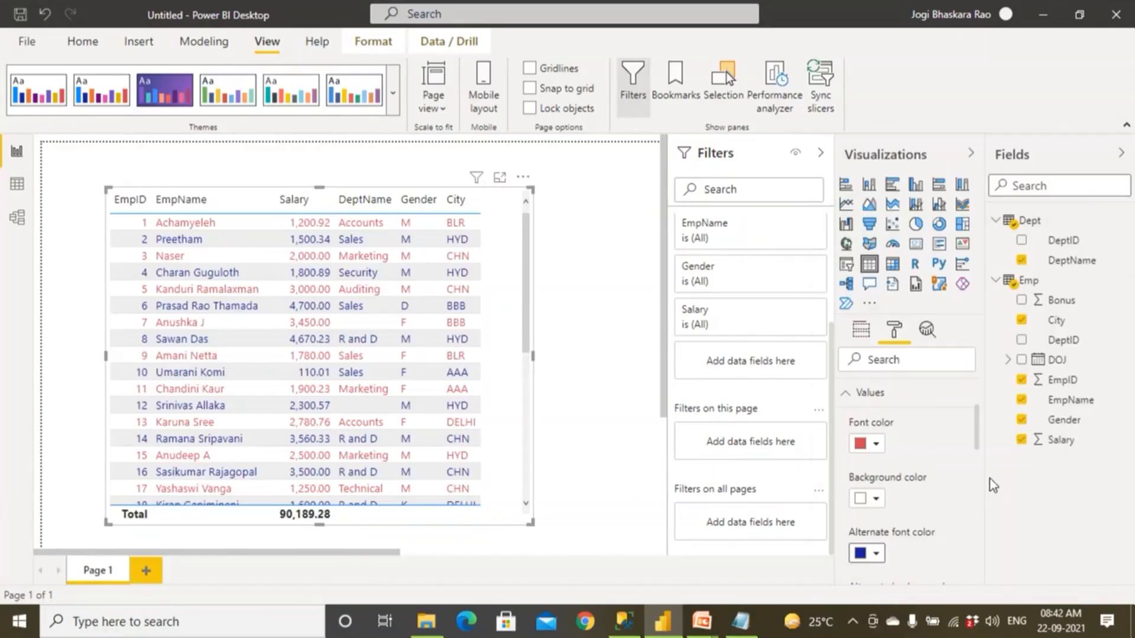
Set the values' background color to gold and their alternate background color to bright blue.
left_click(877, 498)
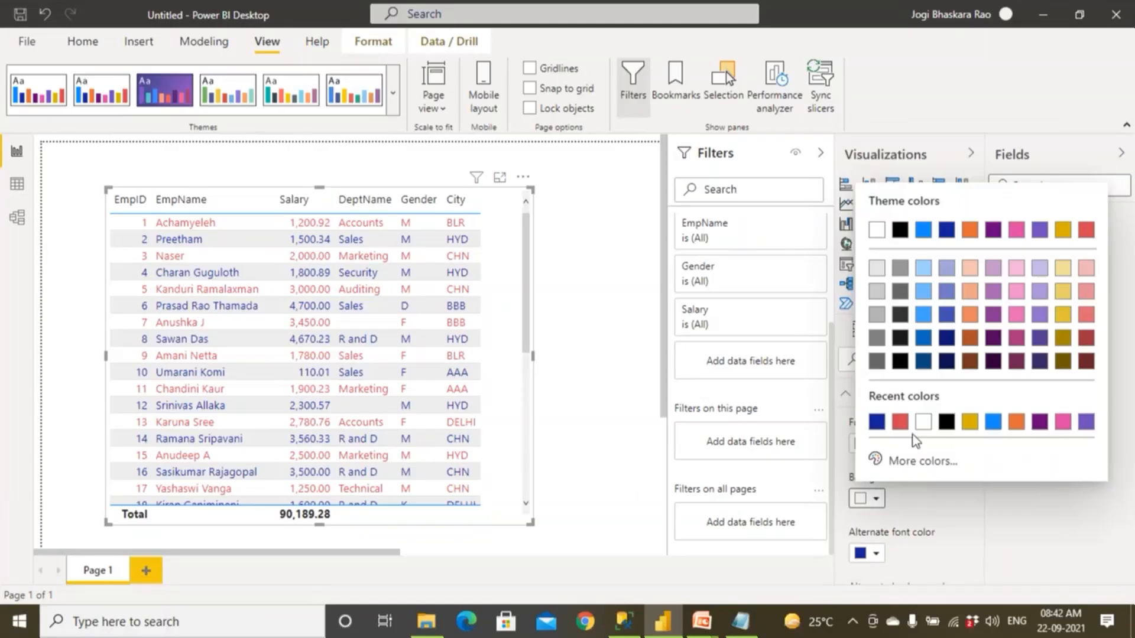
left_click(970, 422)
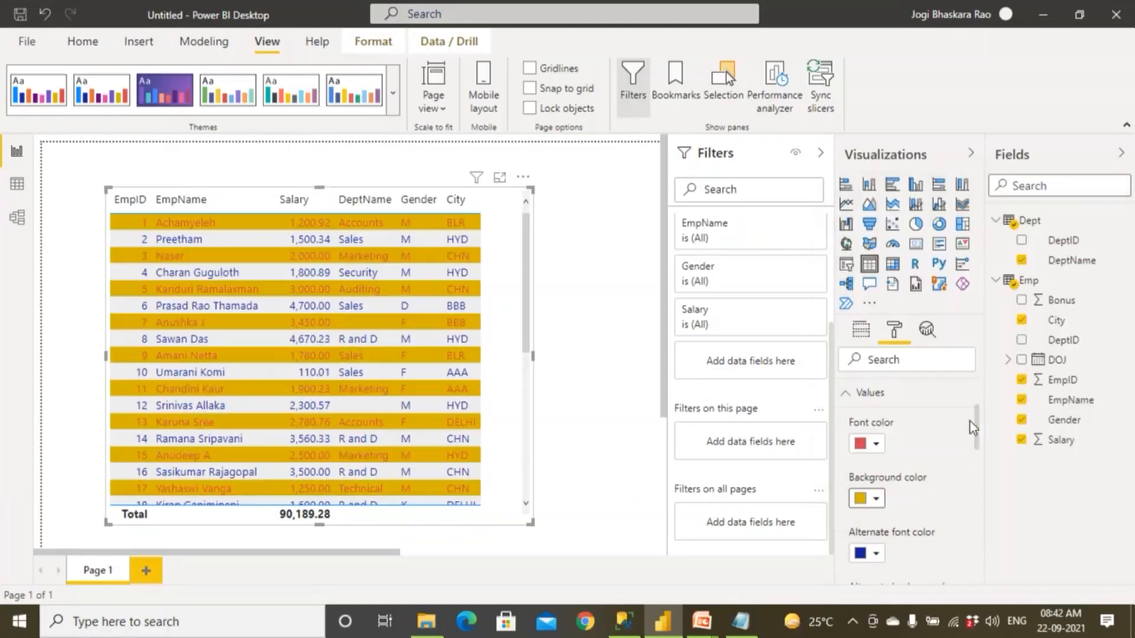
left_click_drag(977, 445, 981, 476)
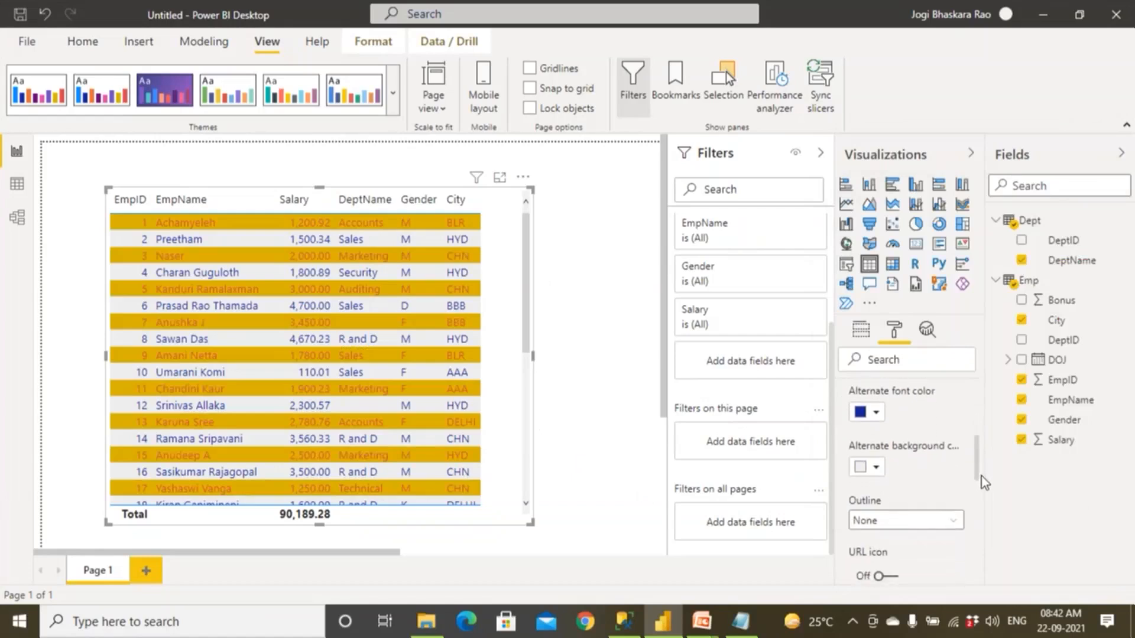
left_click(877, 468)
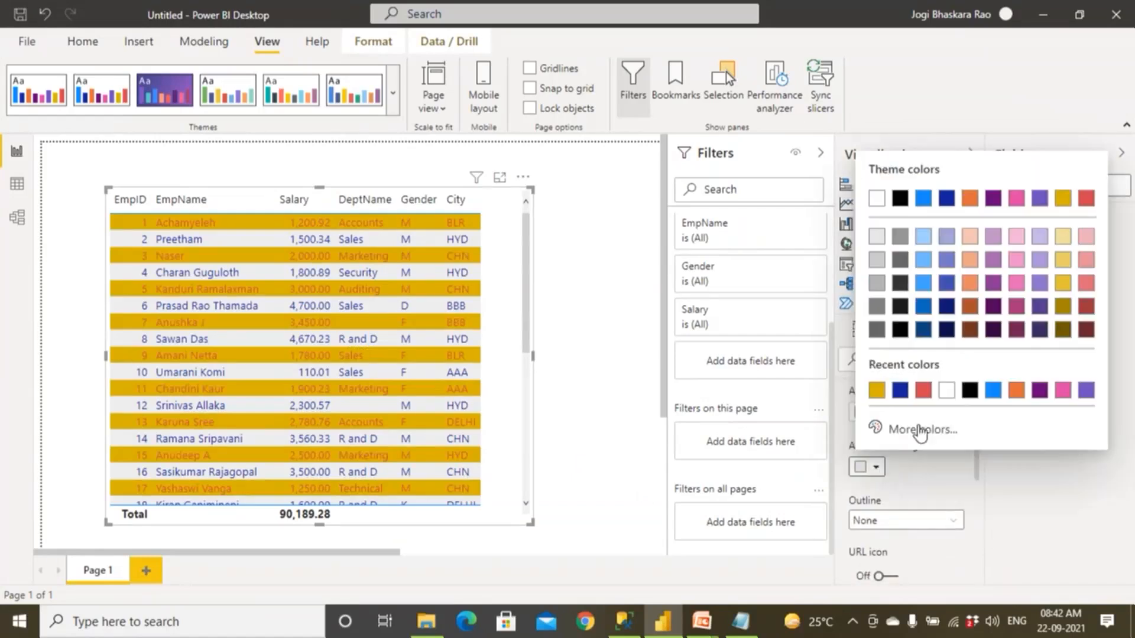
left_click(993, 393)
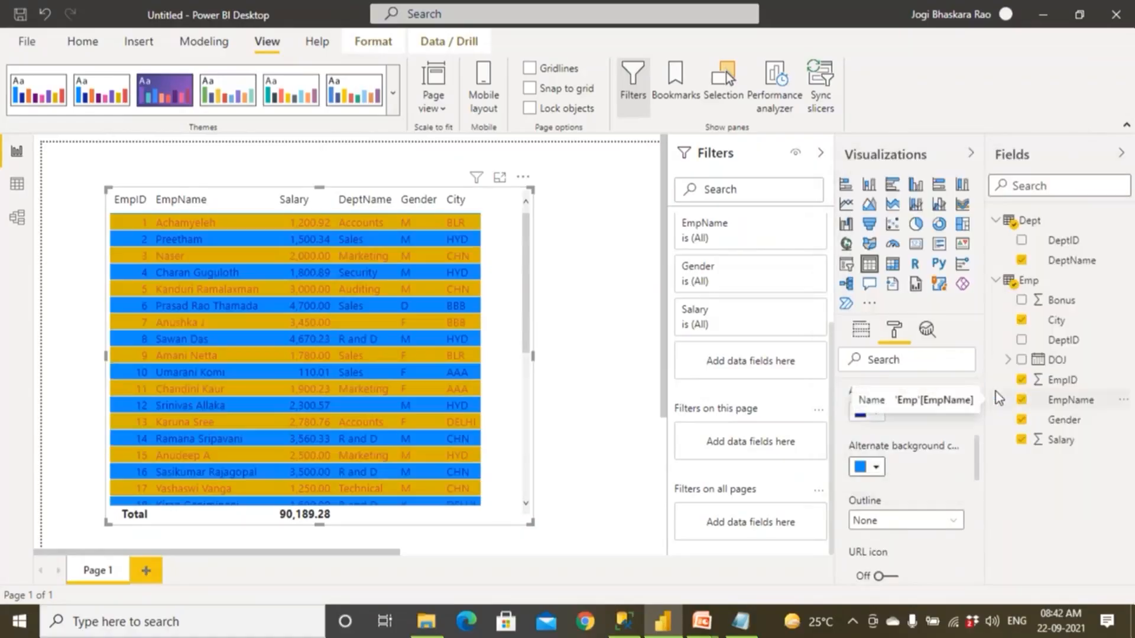
Try the Bottom only and Left + right outlines for the values, and move the table visual lower on the page.
left_click(910, 522)
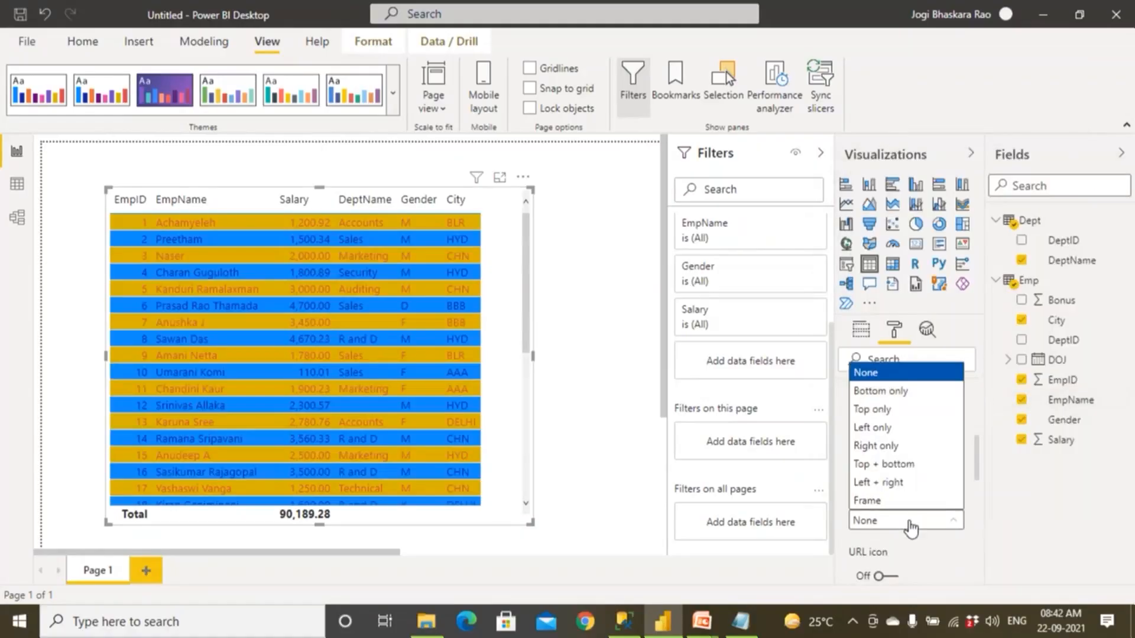
left_click(910, 395)
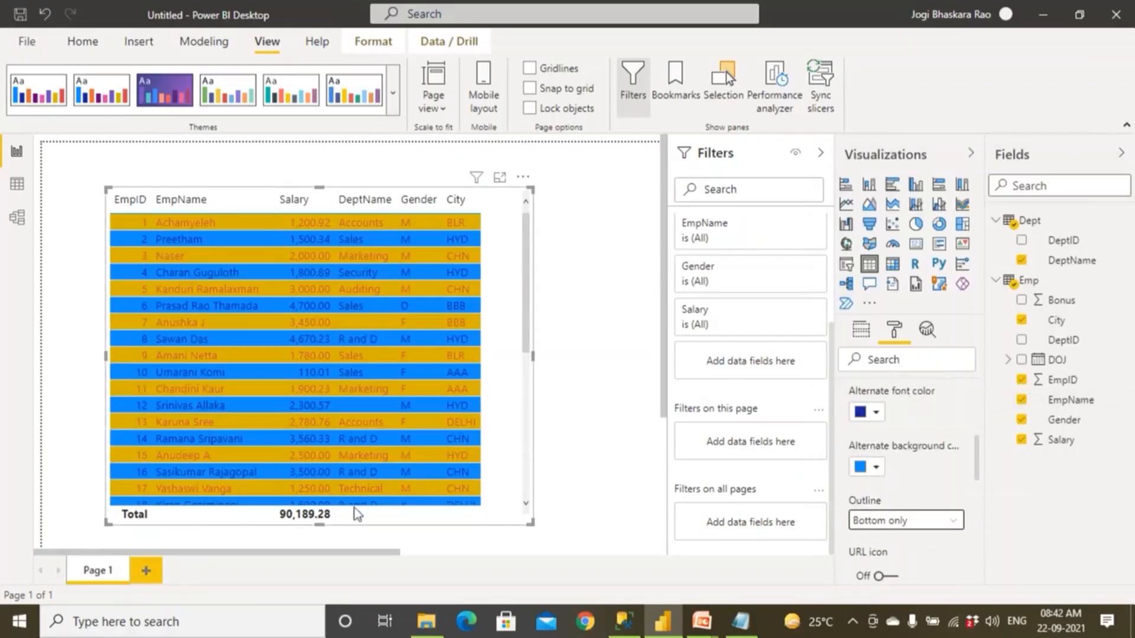
left_click(907, 523)
left_click(894, 481)
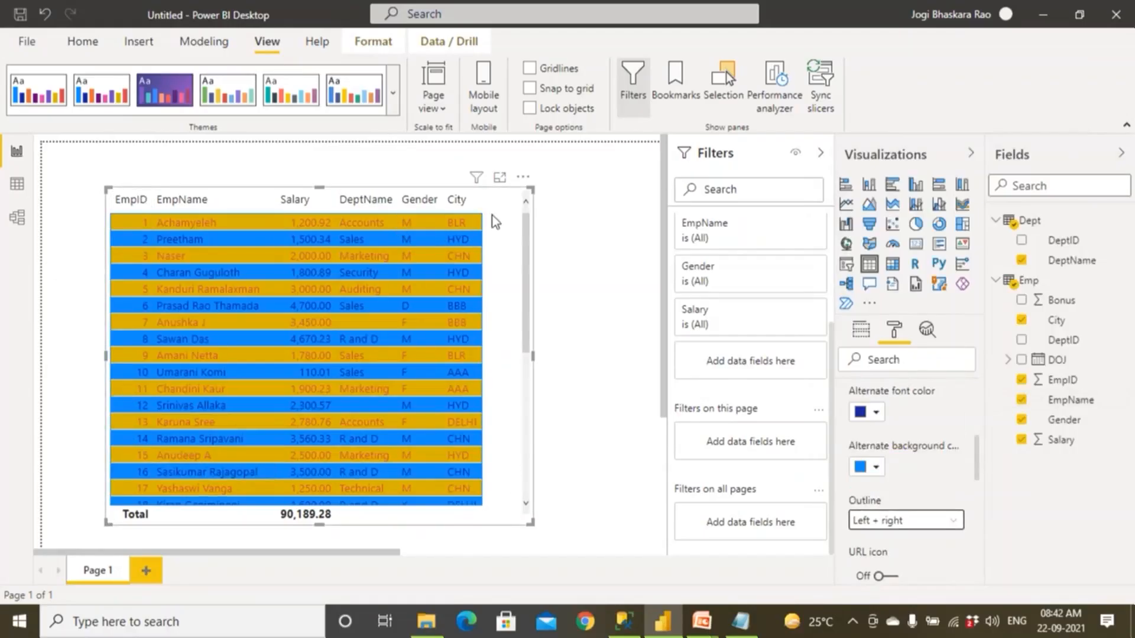
left_click_drag(492, 356, 492, 425)
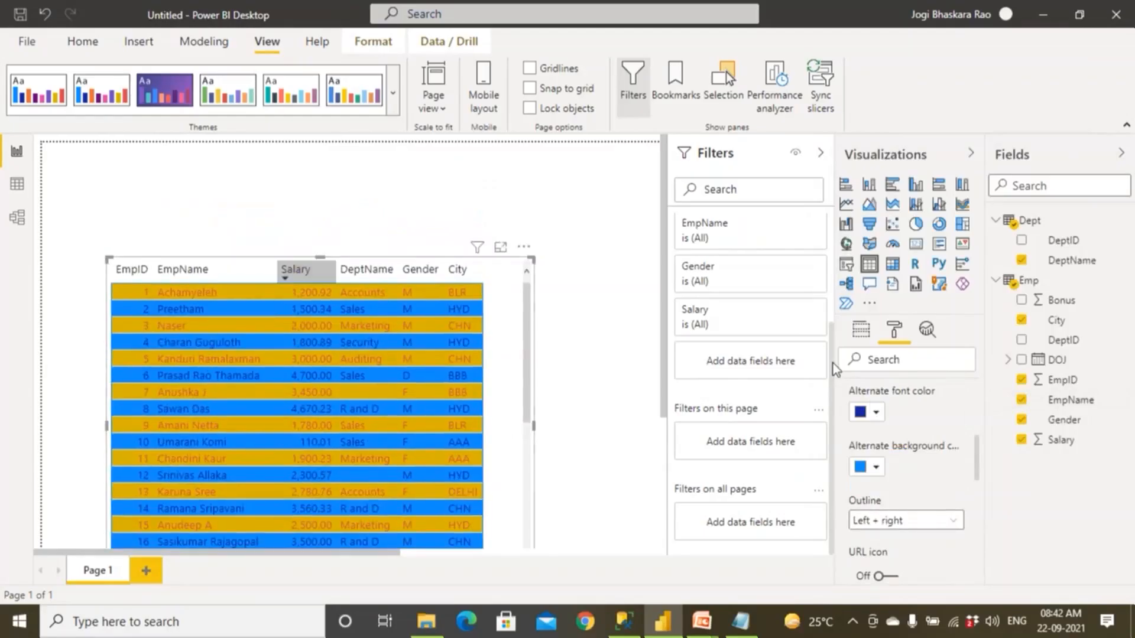
Turn on the URL icon option for the table visual's values.
scroll(935, 526, "down", 3)
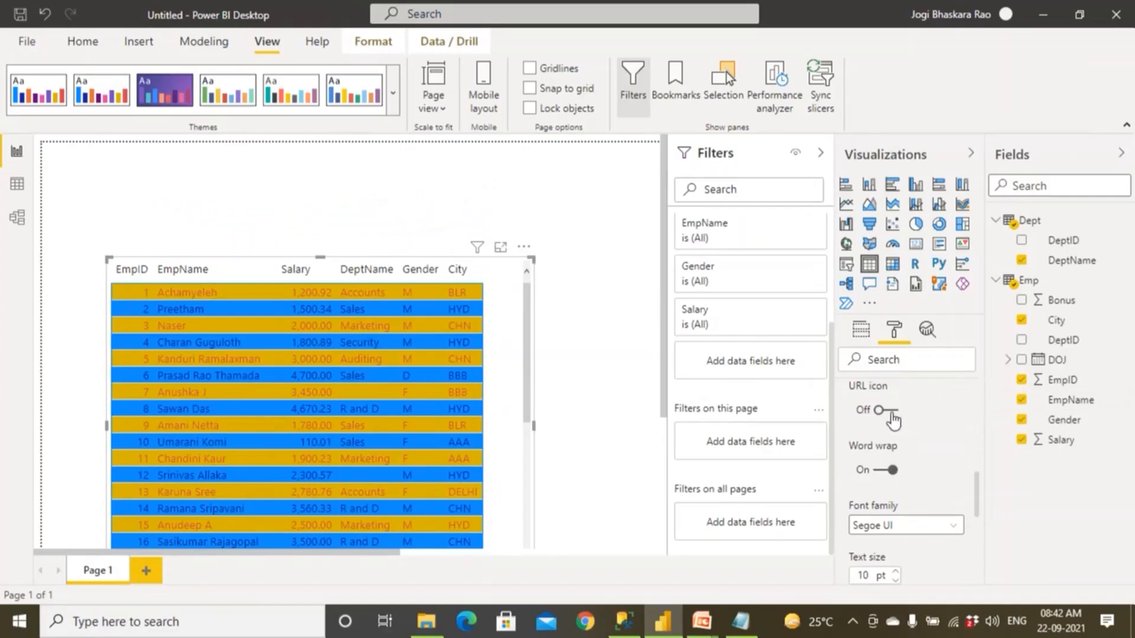
left_click(891, 410)
scroll(957, 442, "down", 2)
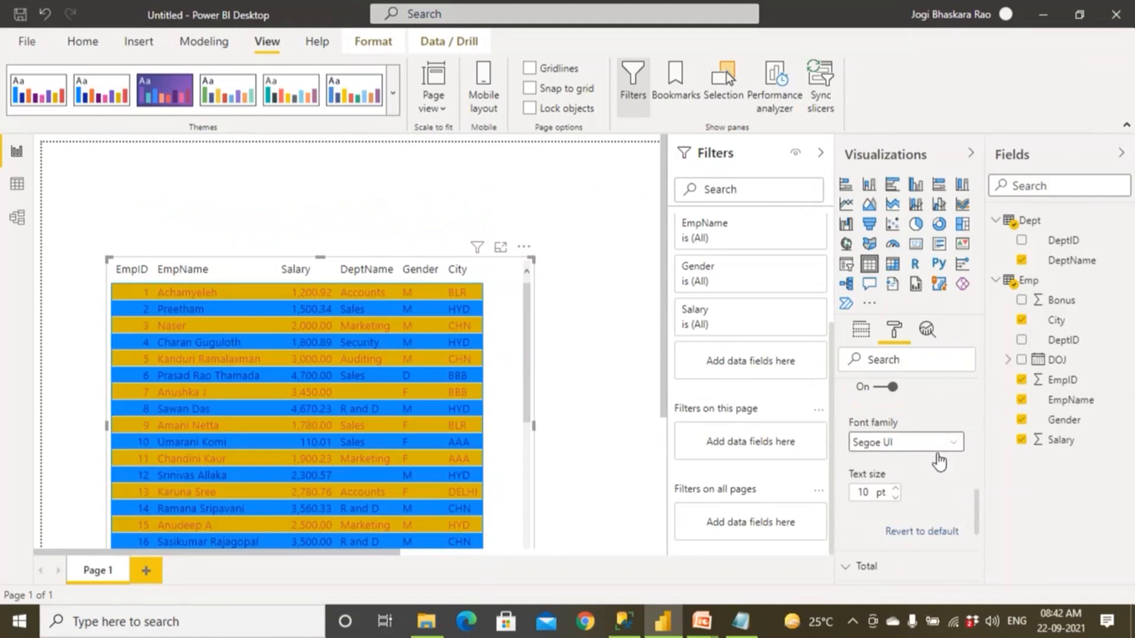
Review the Values formatting options, revert them to default and collapse the section.
scroll(939, 467, "up", 3)
scroll(937, 466, "up", 3)
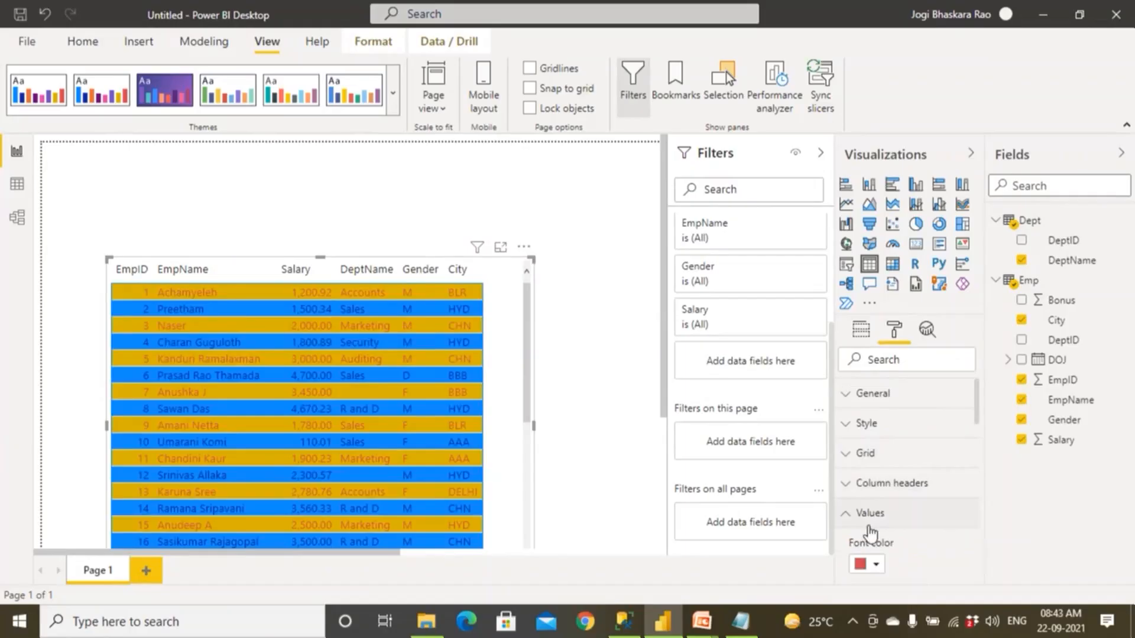
scroll(870, 532, "down", 2)
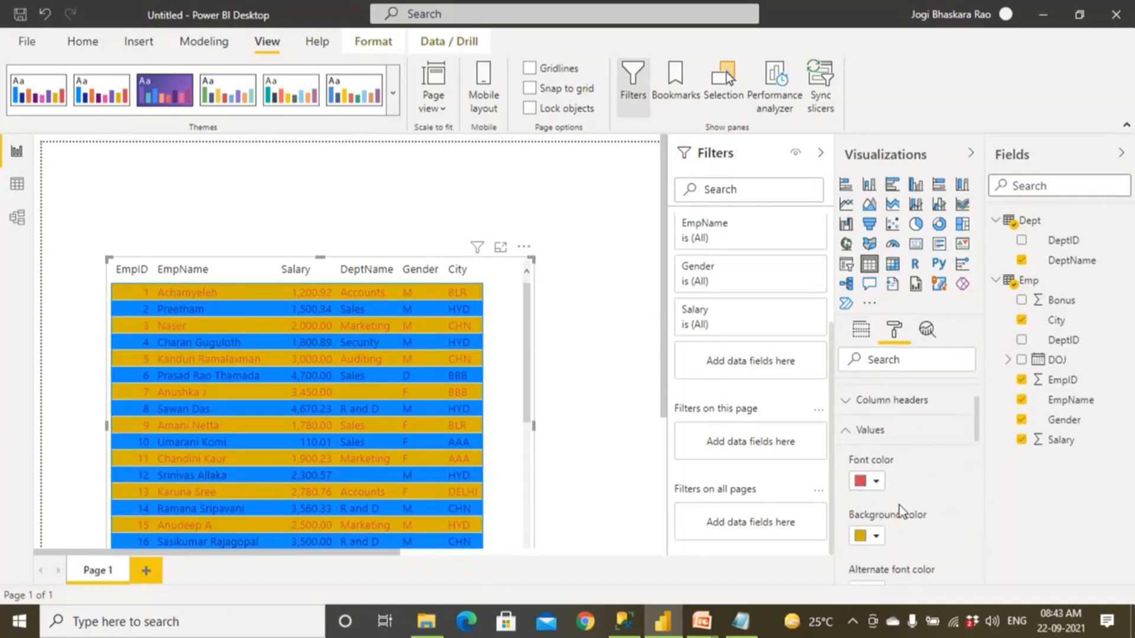
scroll(909, 523, "down", 2)
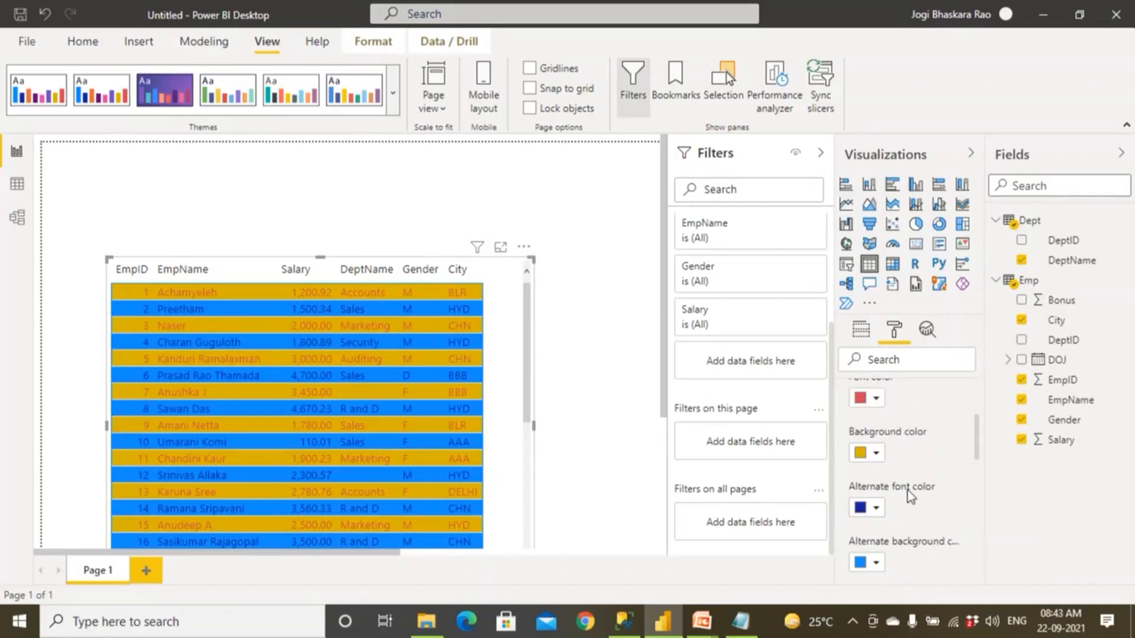
scroll(913, 499, "down", 2)
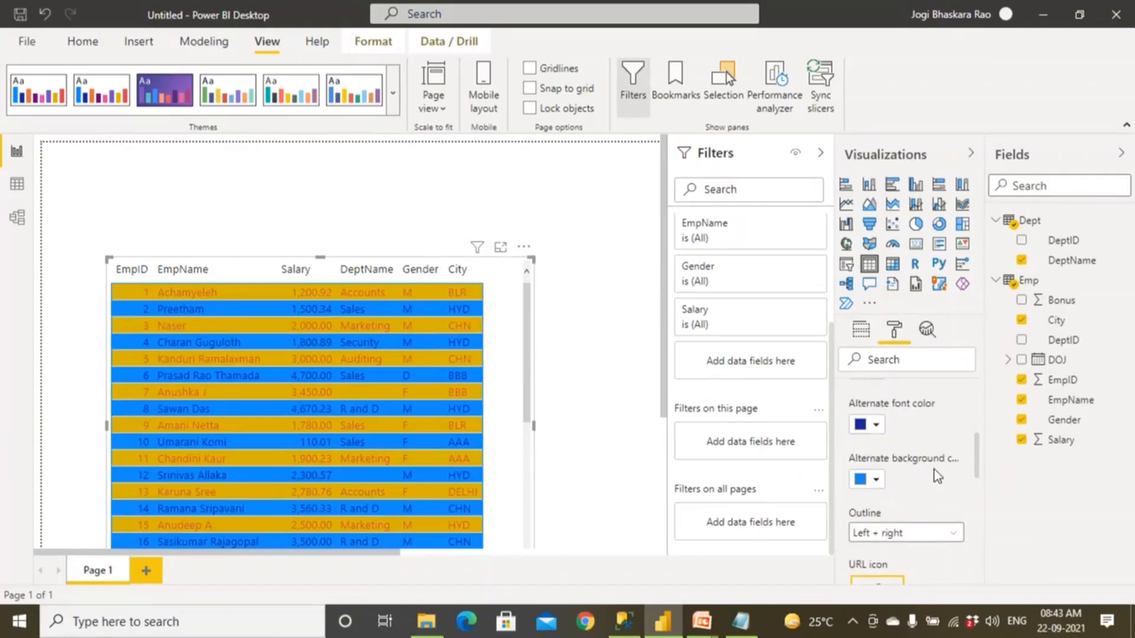
scroll(935, 472, "down", 6)
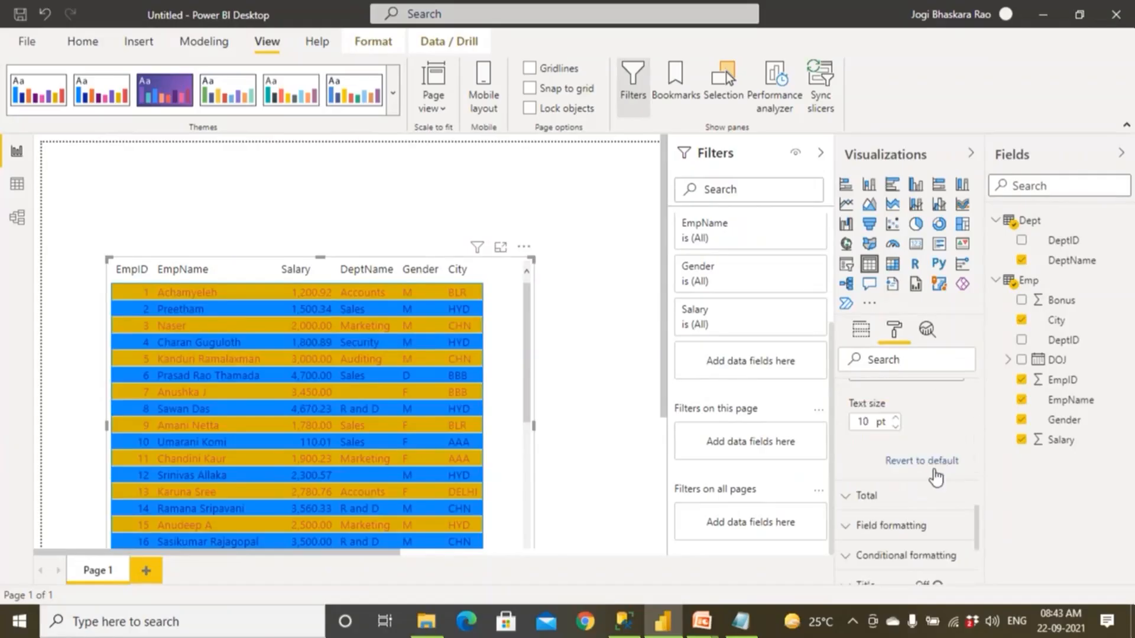
left_click(934, 462)
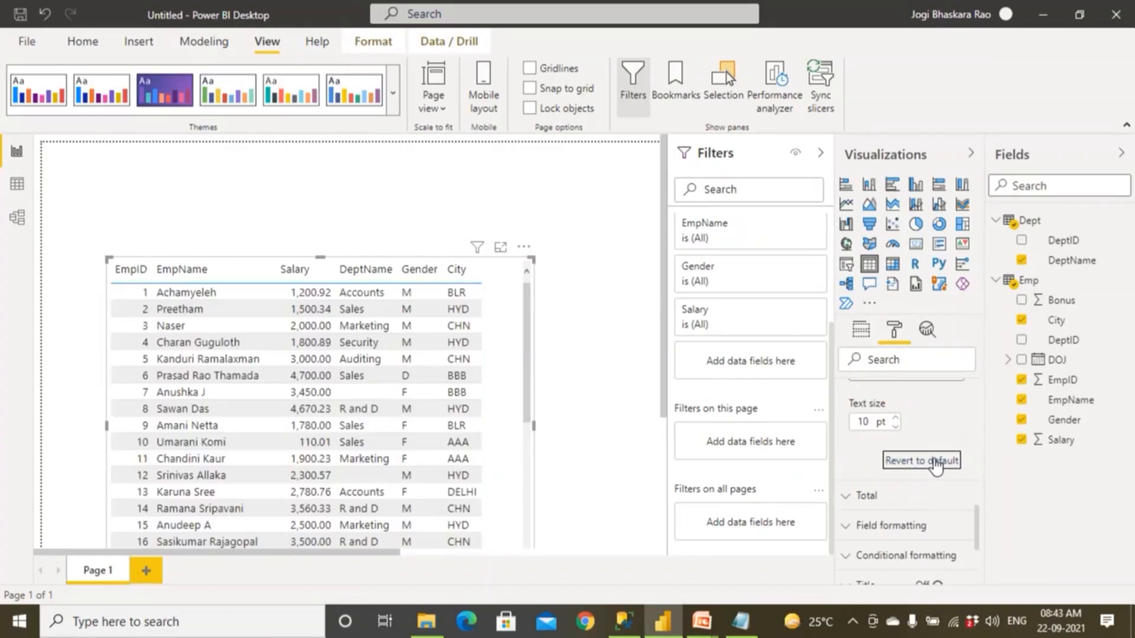
scroll(935, 465, "up", 5)
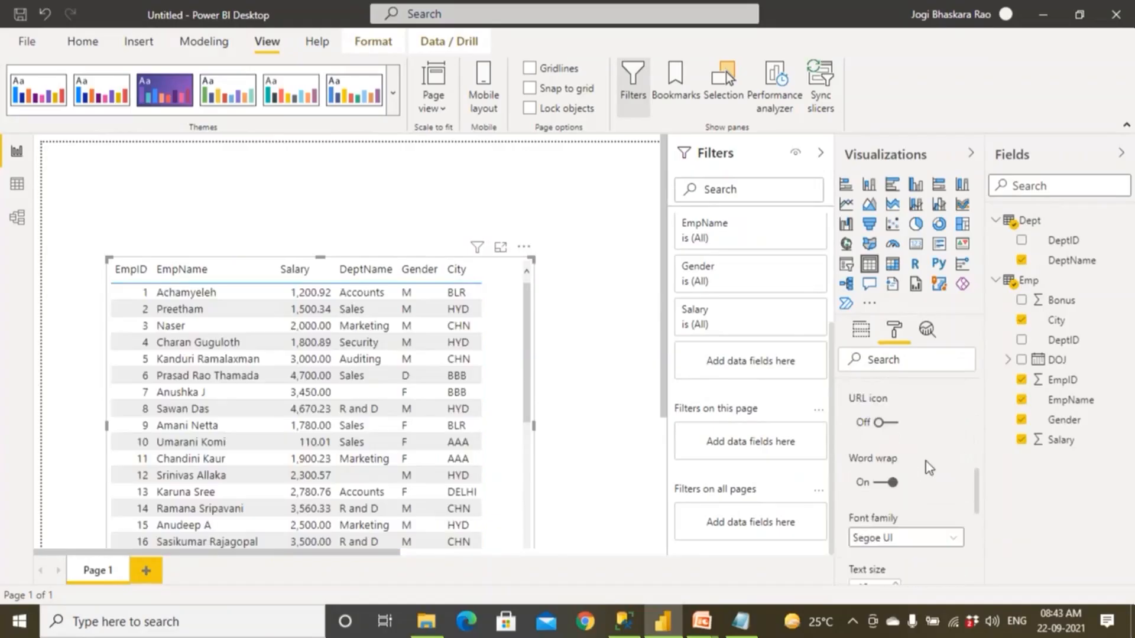
scroll(881, 481, "up", 3)
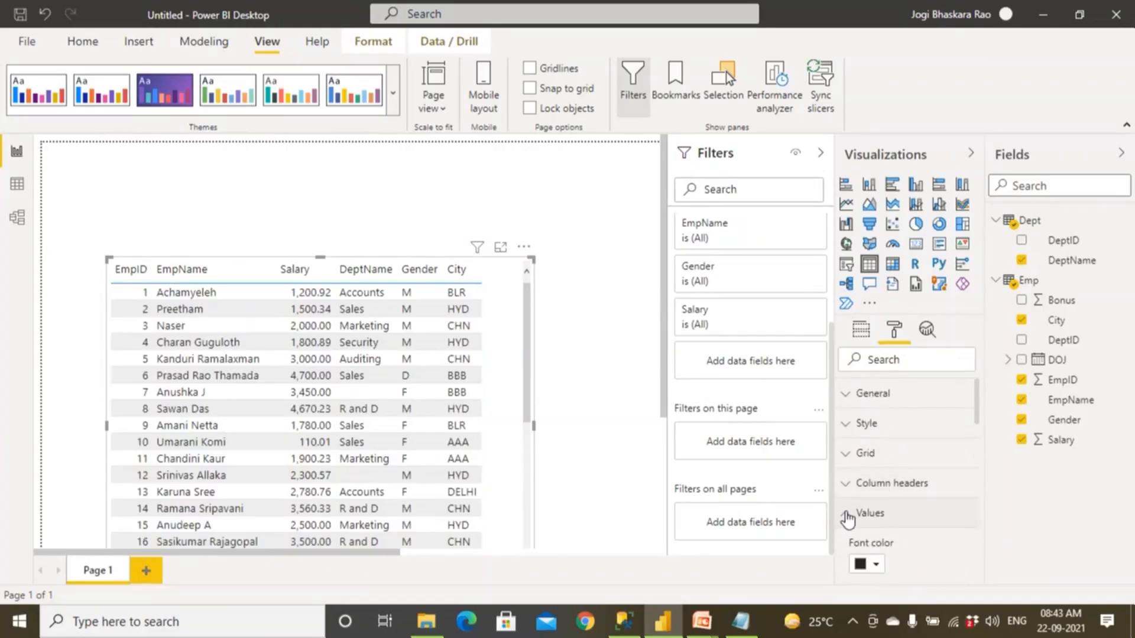
left_click(849, 513)
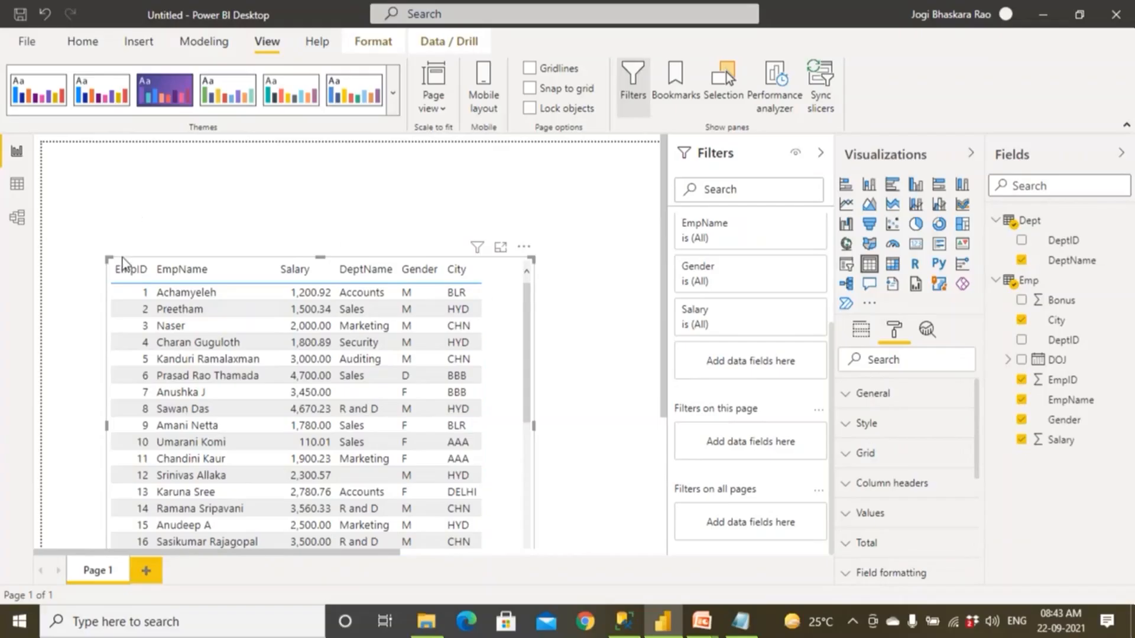
Move the table visual back up near the top of the page and expand its Total formatting options.
left_click_drag(122, 258, 131, 182)
left_click(132, 204)
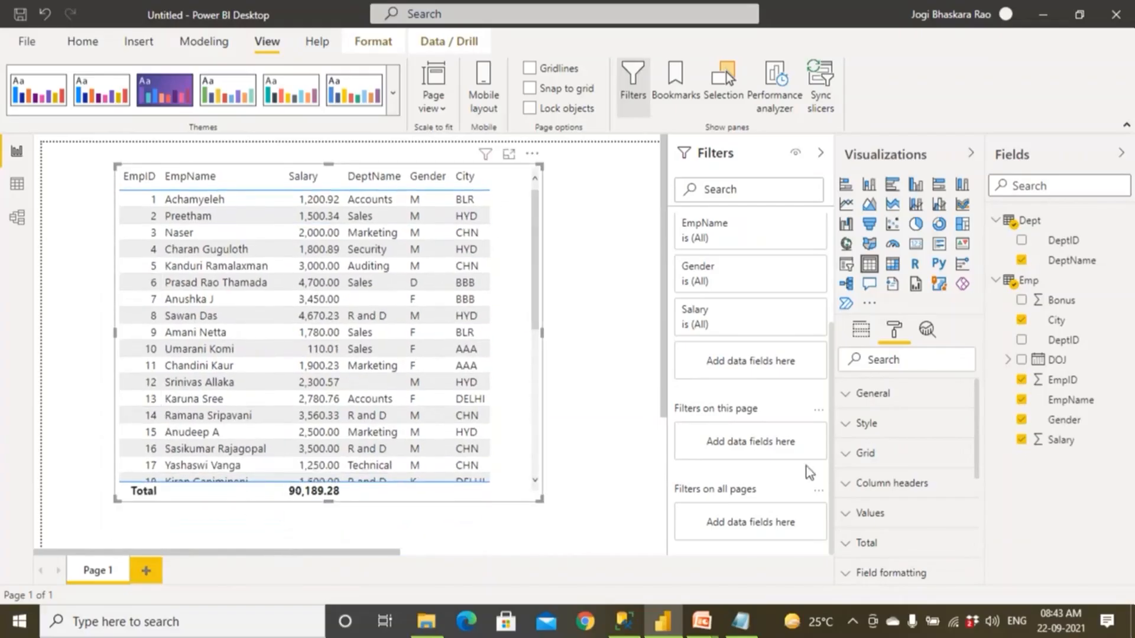
left_click(843, 543)
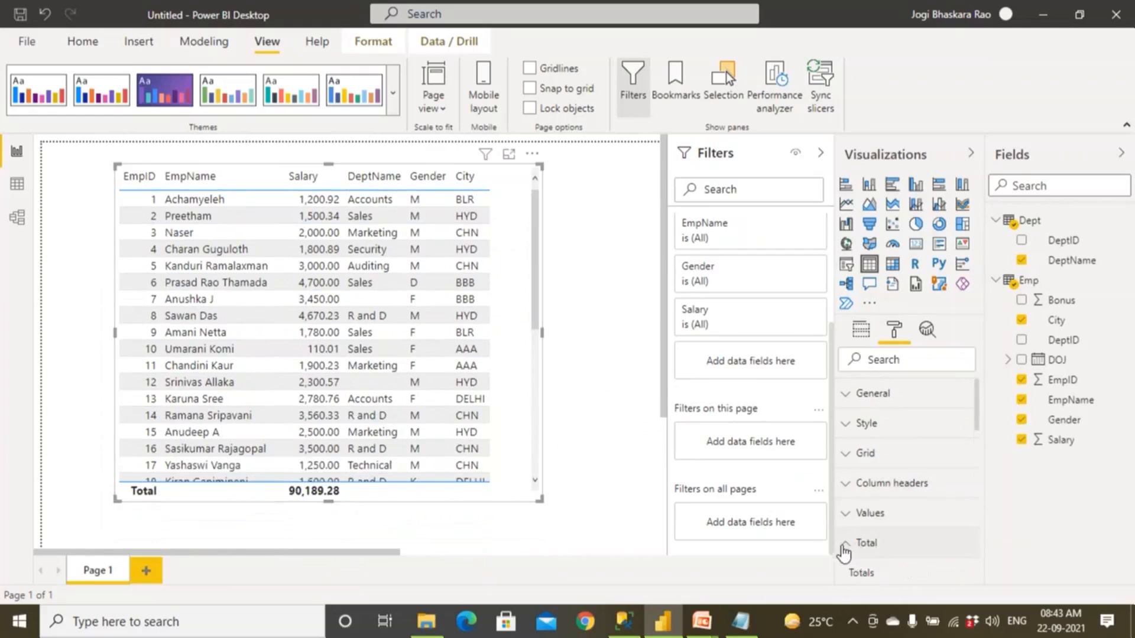
Turn the table visual's totals off and back on.
scroll(842, 546, "down", 2)
left_click(881, 515)
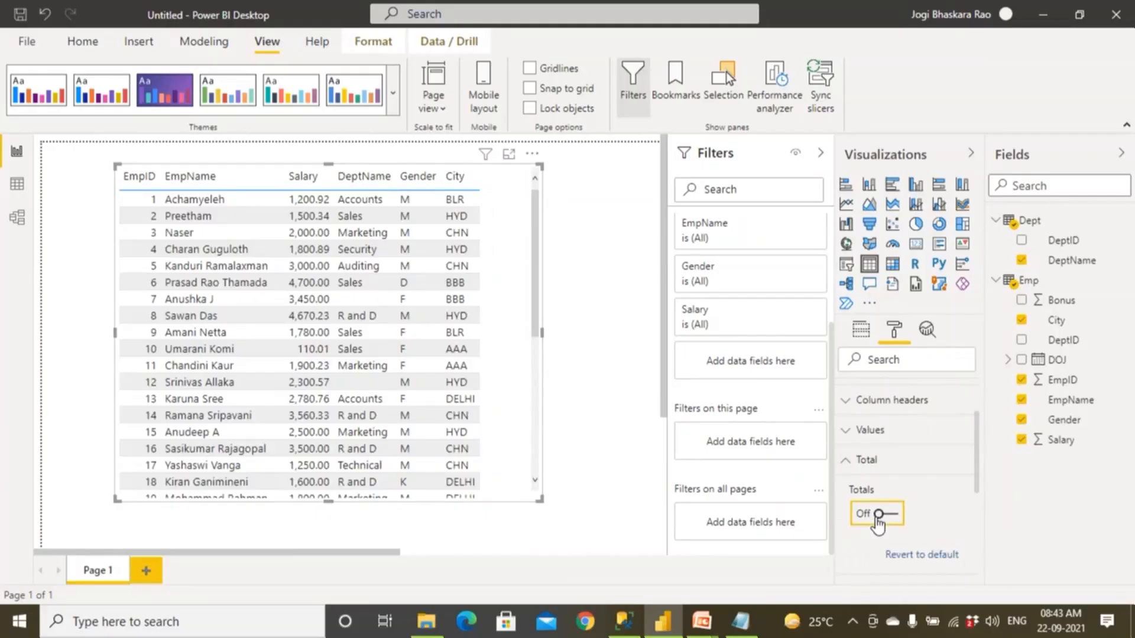
left_click(883, 516)
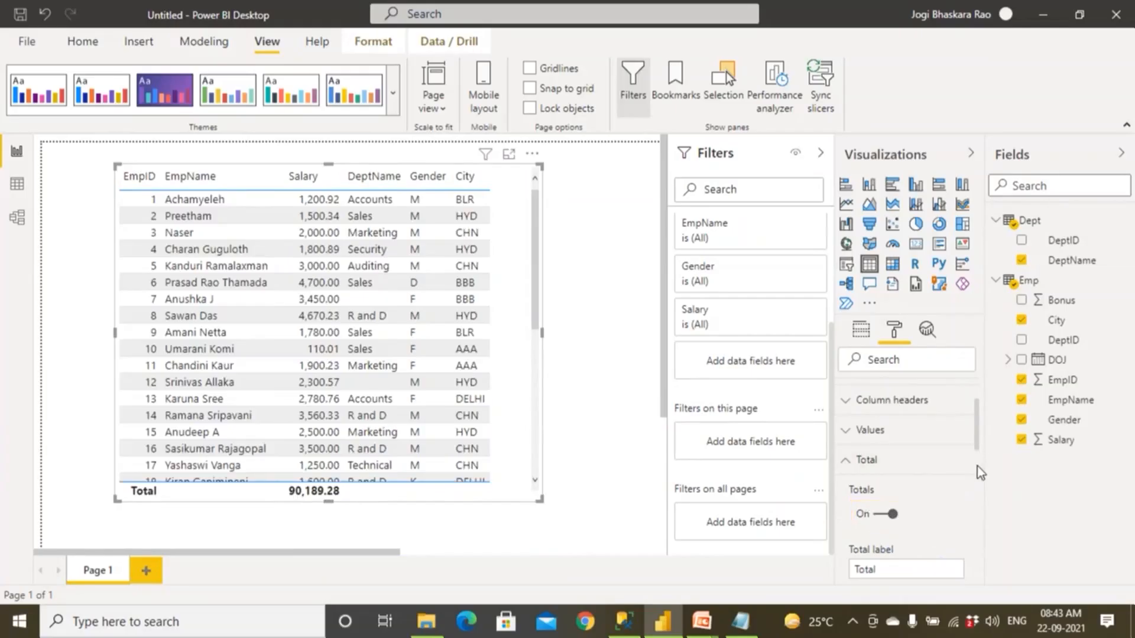
Change the total label of the table visual to Grand Total.
scroll(977, 461, "down", 2)
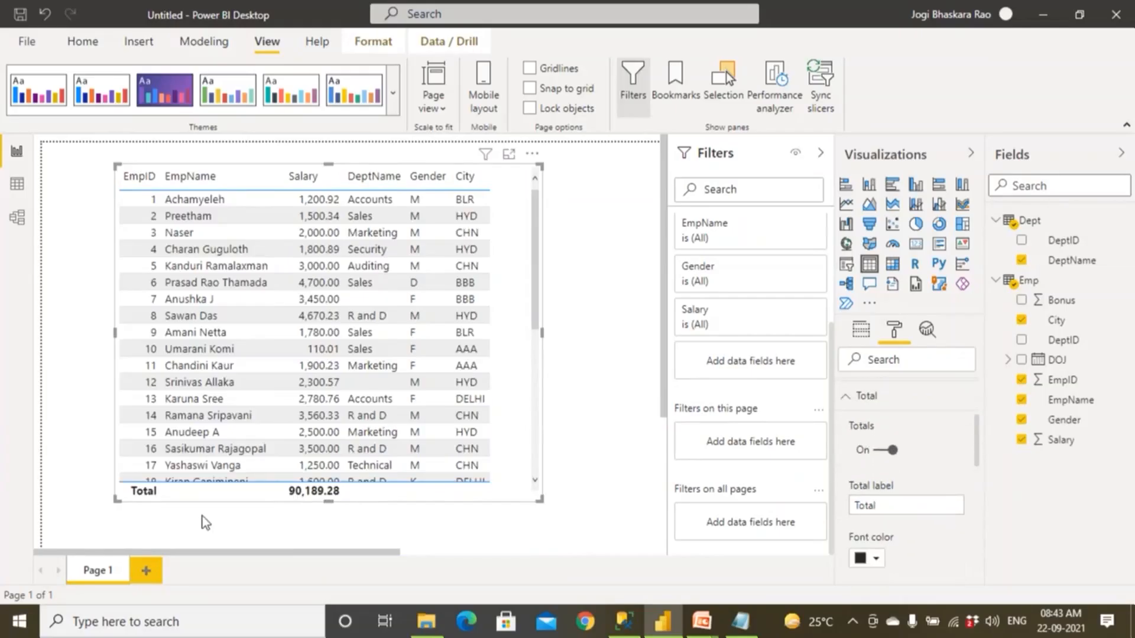
left_click(890, 503)
key("Left")
key("Left")
key("Left")
key("Left")
key("Left")
type("Grand")
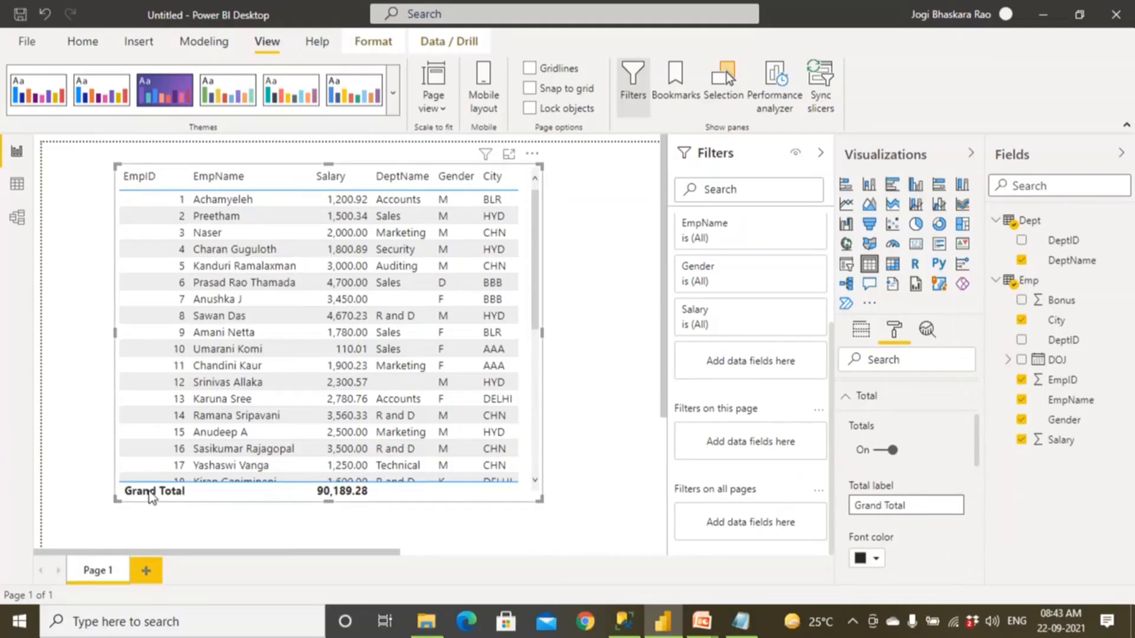
Give the total row a red font color and a gold background color.
left_click(876, 561)
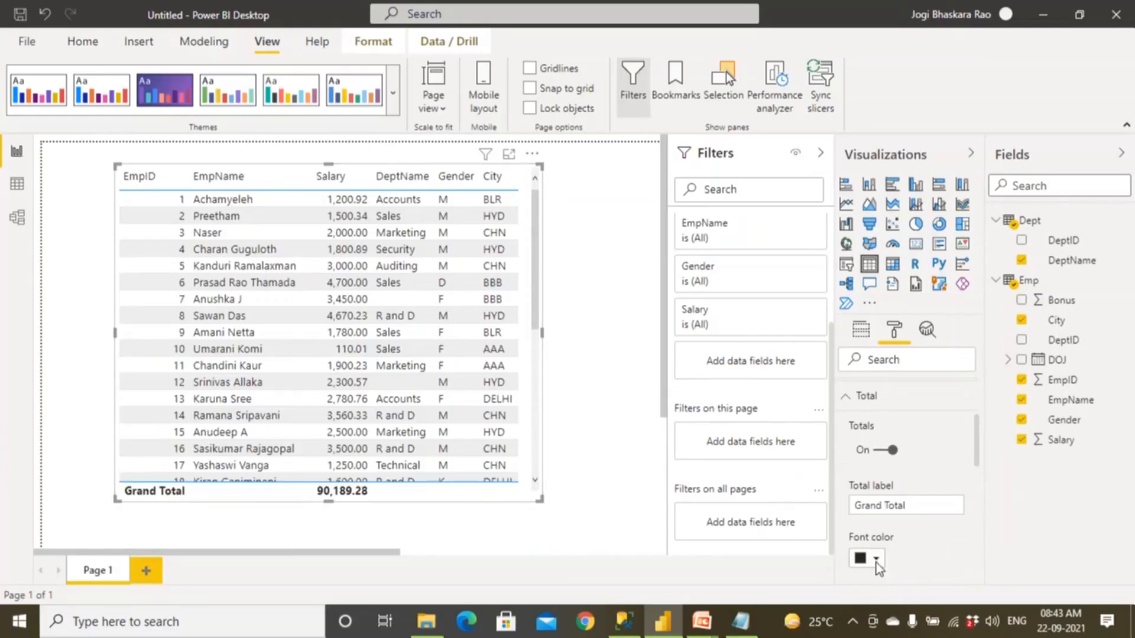
left_click(940, 477)
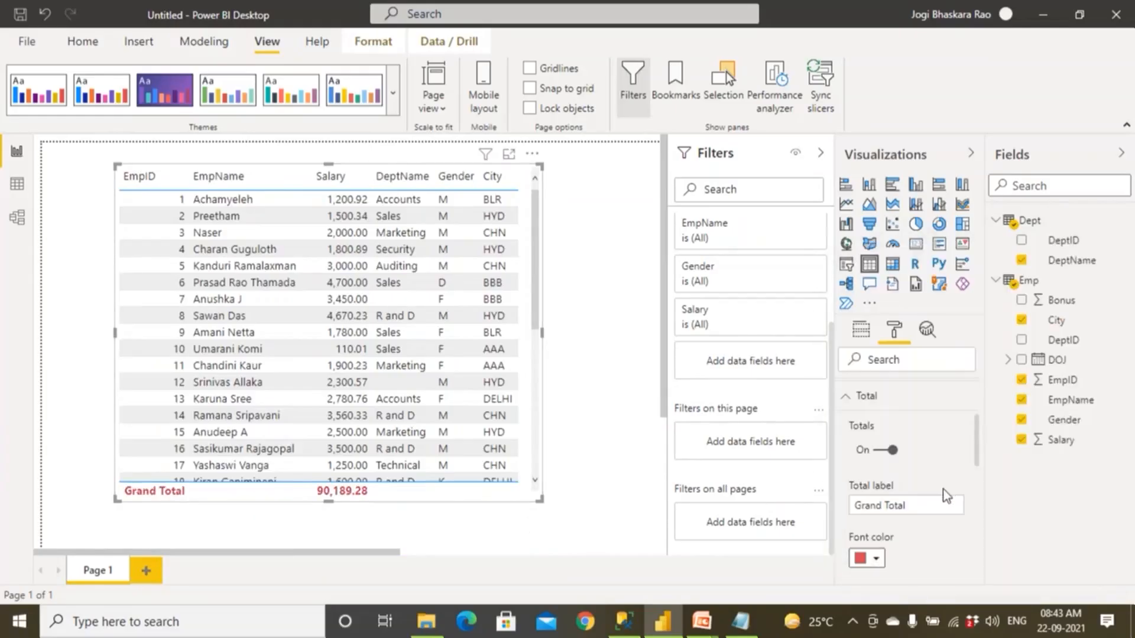
left_click_drag(977, 452, 978, 497)
left_click(876, 451)
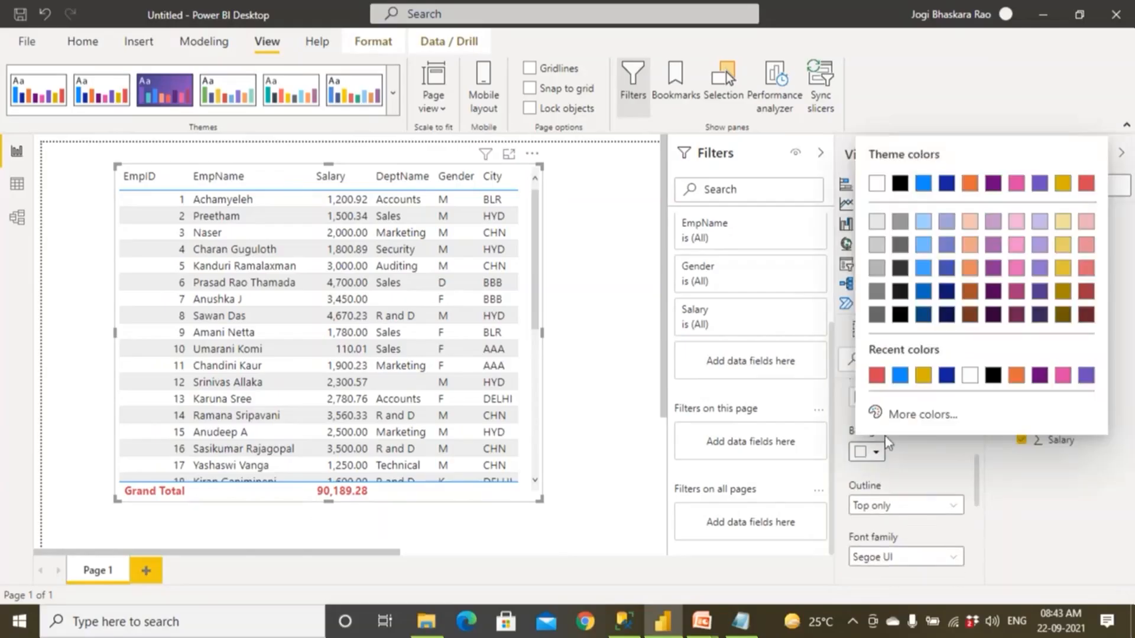
left_click(924, 377)
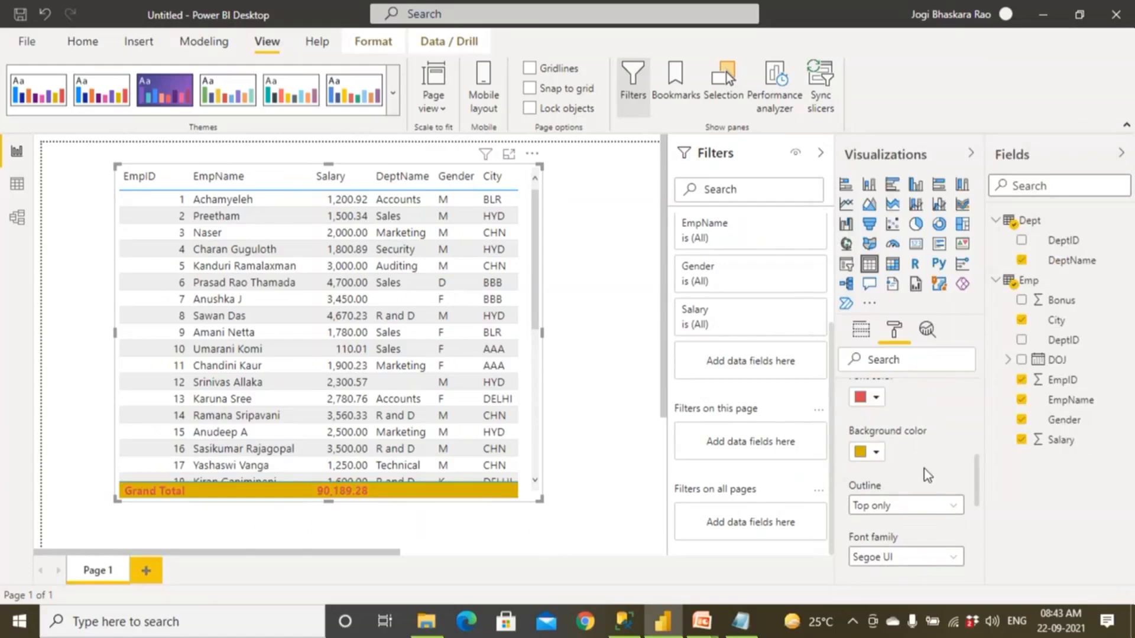
Look through the remaining Total options and expand the Field formatting options for EmpID.
scroll(923, 469, "down", 3)
scroll(926, 480, "down", 2)
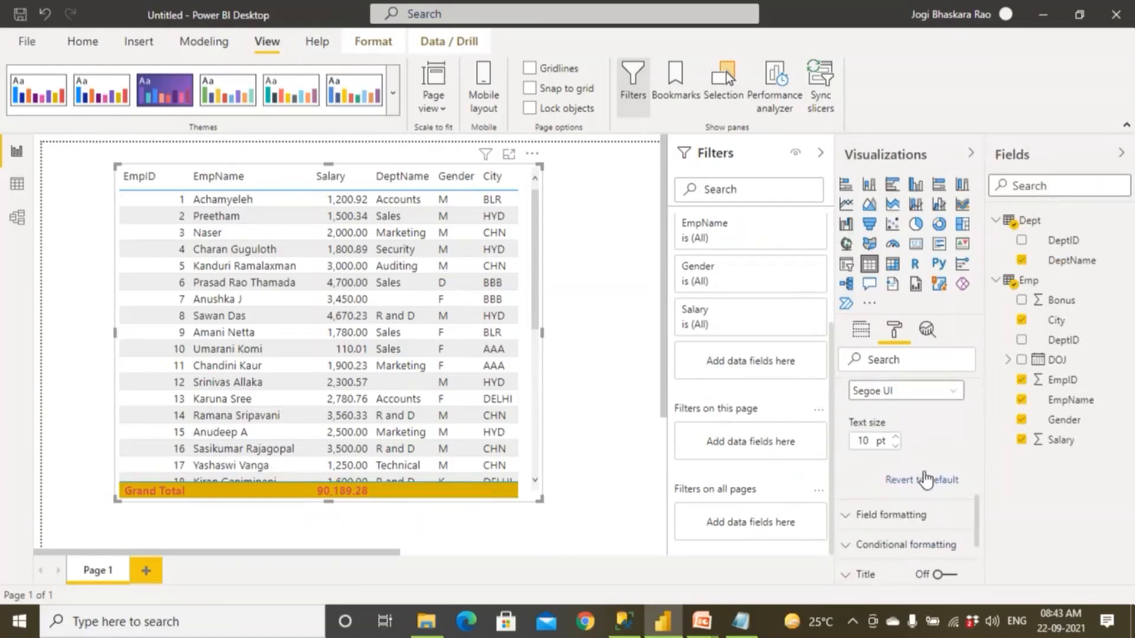
scroll(926, 480, "down", 5)
scroll(914, 477, "up", 2)
scroll(914, 482, "up", 1)
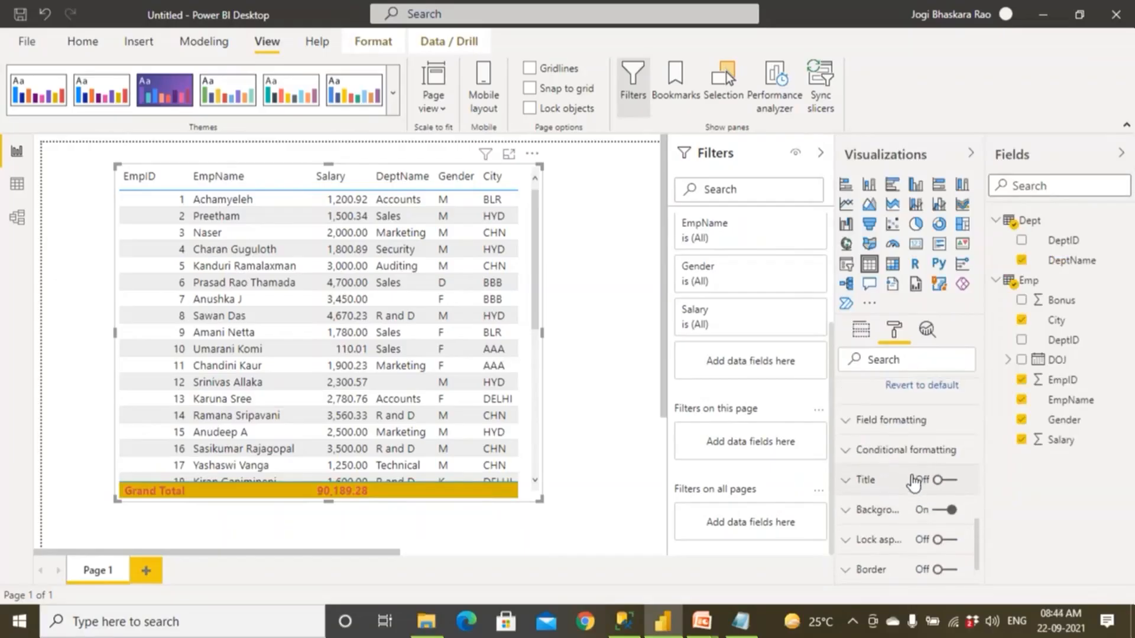
left_click(847, 432)
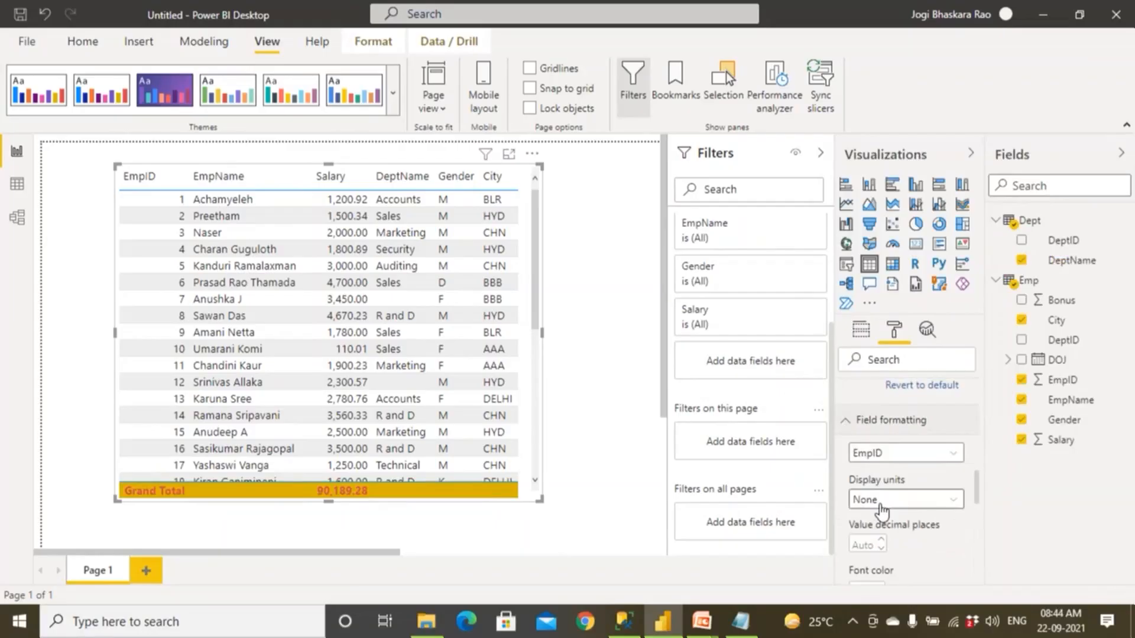
scroll(899, 514, "down", 2)
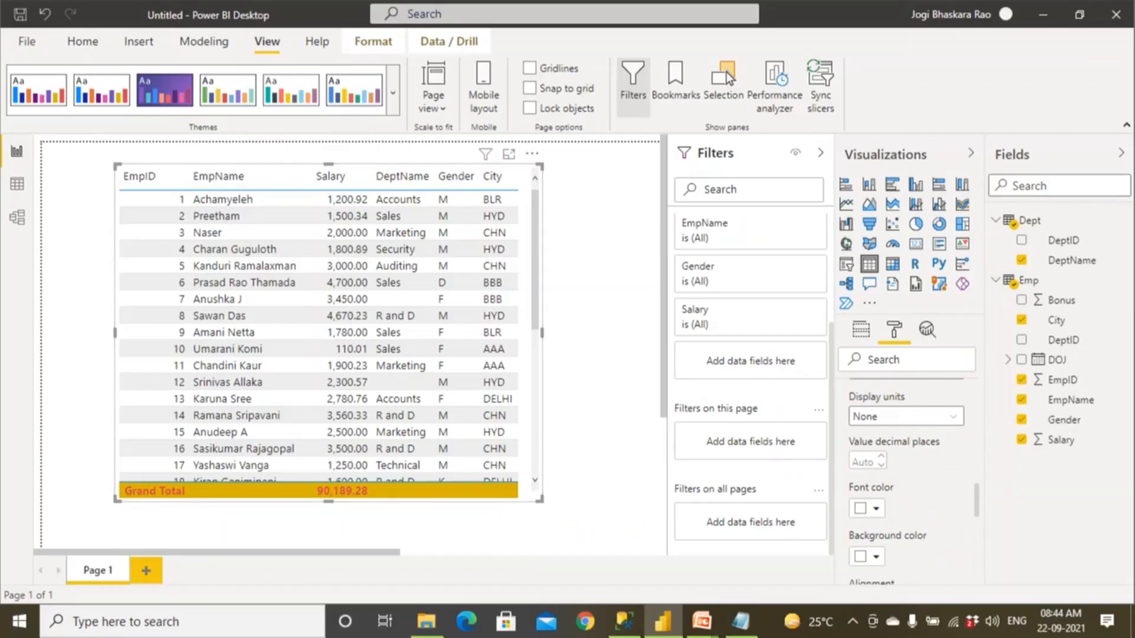
mouse_move(159, 155)
left_mouse_down()
mouse_move(93, 414)
mouse_move(112, 541)
mouse_move(172, 504)
left_mouse_up()
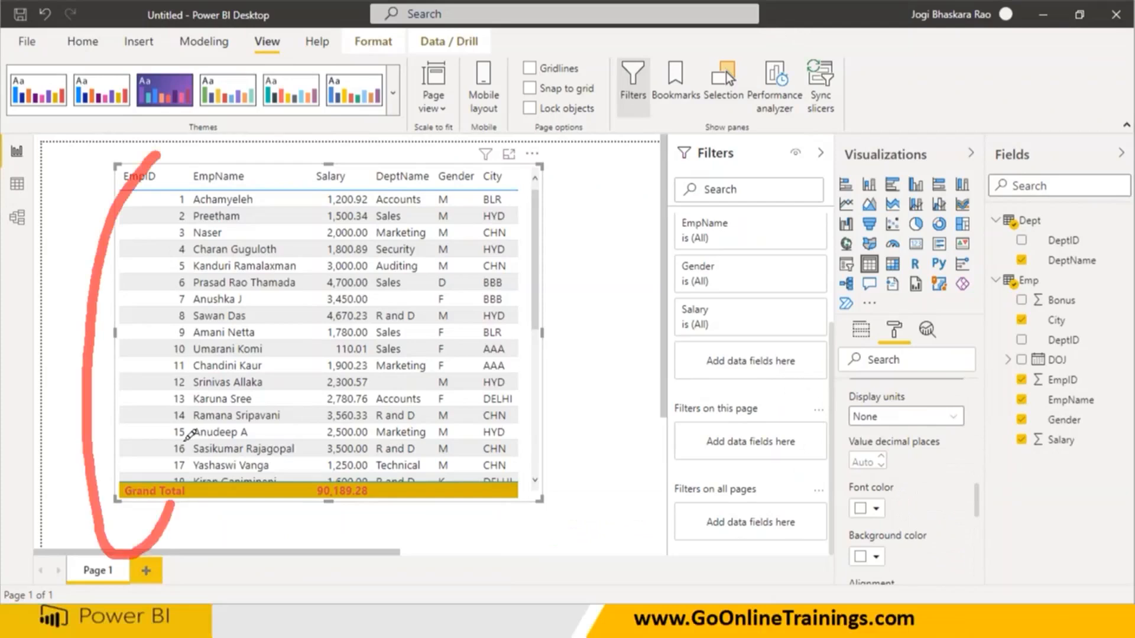
left_click_drag(184, 441, 129, 159)
mouse_move(245, 133)
left_mouse_down()
mouse_move(196, 203)
mouse_move(243, 548)
mouse_move(309, 264)
mouse_move(222, 131)
mouse_move(204, 145)
left_mouse_up()
mouse_move(341, 127)
left_mouse_down()
mouse_move(328, 148)
mouse_move(337, 535)
left_mouse_up()
mouse_move(390, 437)
left_mouse_down()
mouse_move(385, 134)
mouse_move(292, 113)
left_mouse_up()
left_click_drag(460, 129, 423, 338)
mouse_move(443, 468)
left_mouse_down()
mouse_move(494, 242)
mouse_move(452, 135)
left_mouse_up()
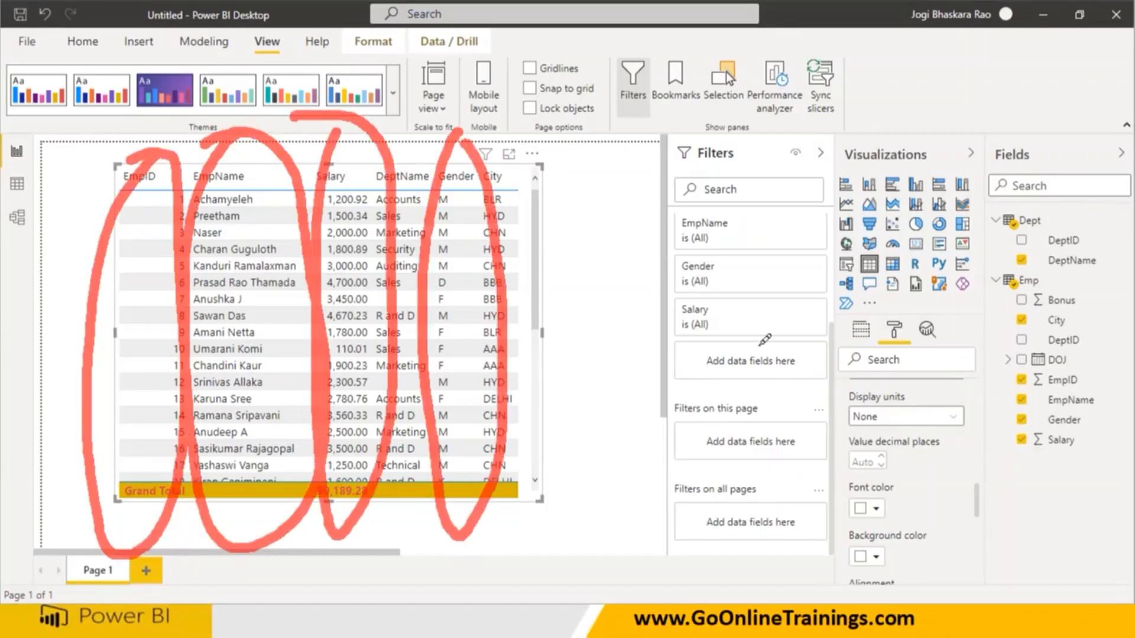
mouse_move(122, 198)
left_mouse_down()
mouse_move(135, 344)
mouse_move(130, 180)
left_mouse_up()
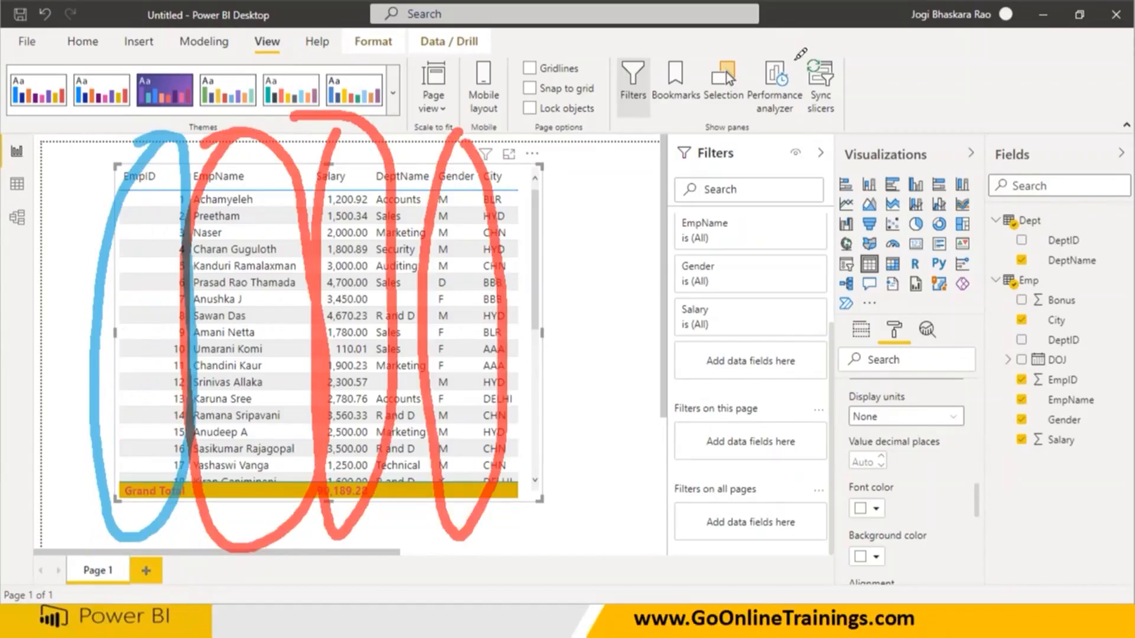
left_click(767, 32)
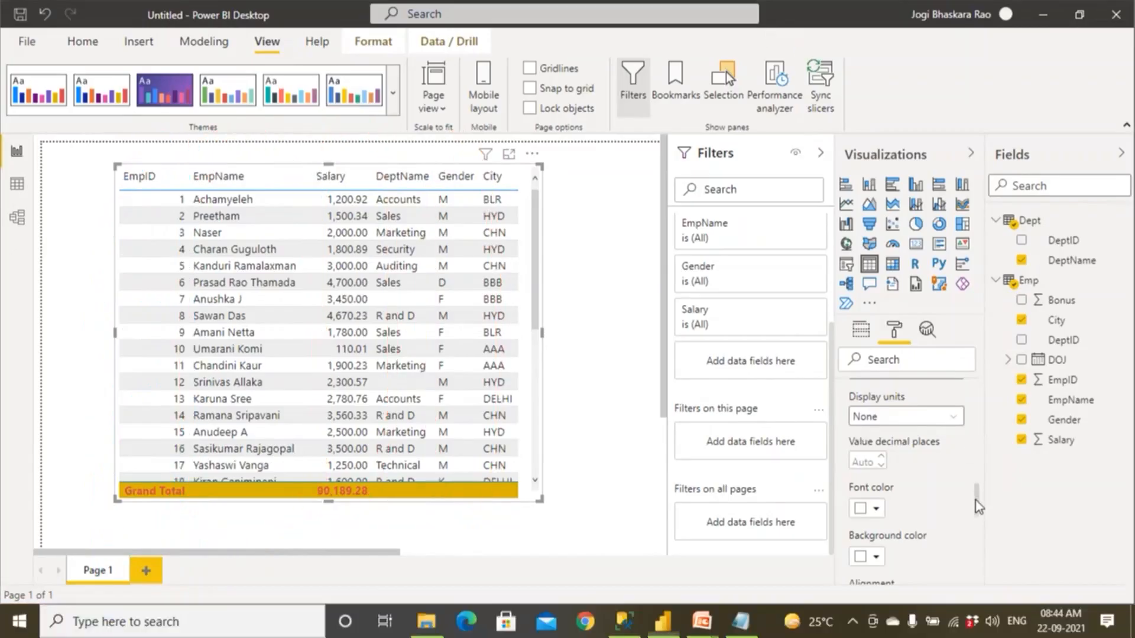
Choose Salary as the field to customize in Field formatting.
left_click_drag(977, 502, 977, 482)
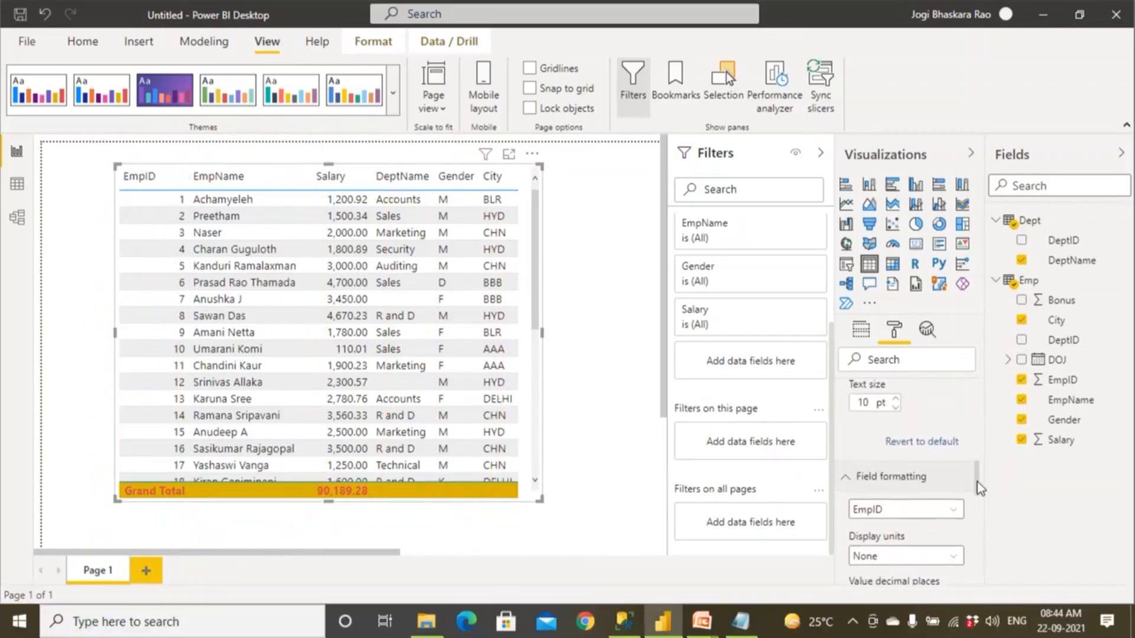
left_click(891, 516)
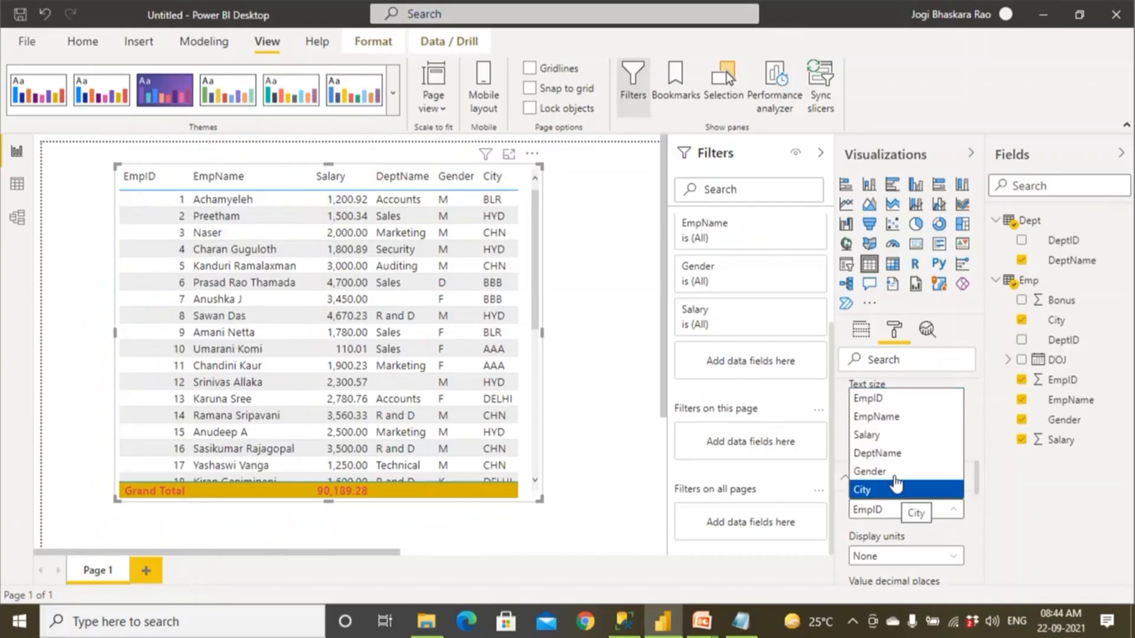
left_click(897, 438)
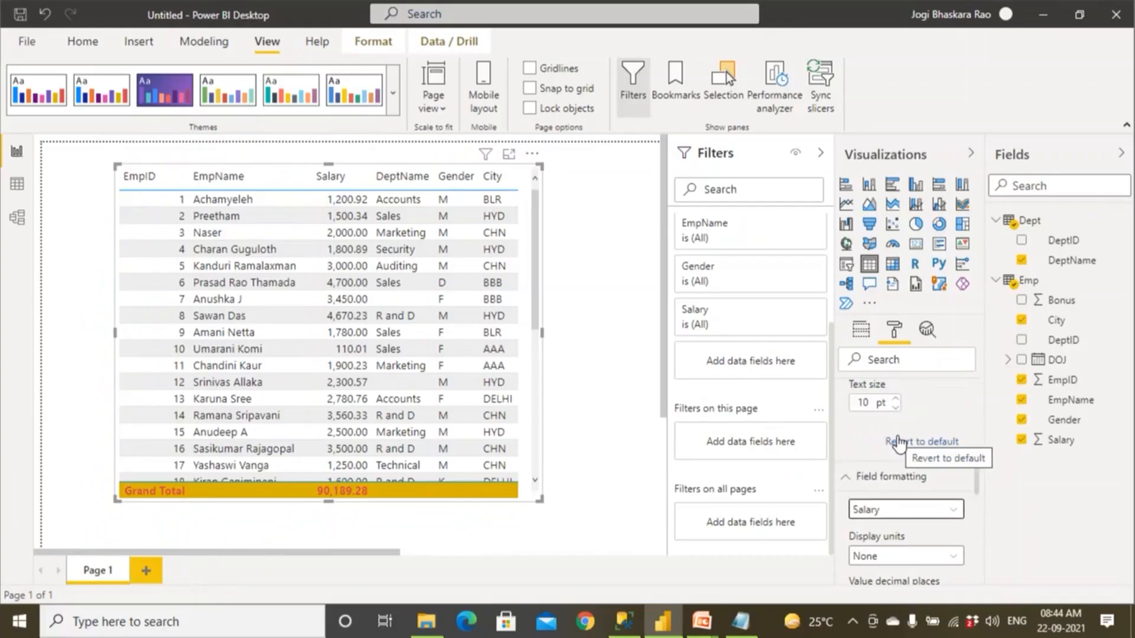
Try the Millions and Thousands display units for the Salary field.
scroll(900, 440, "down", 2)
left_click(901, 474)
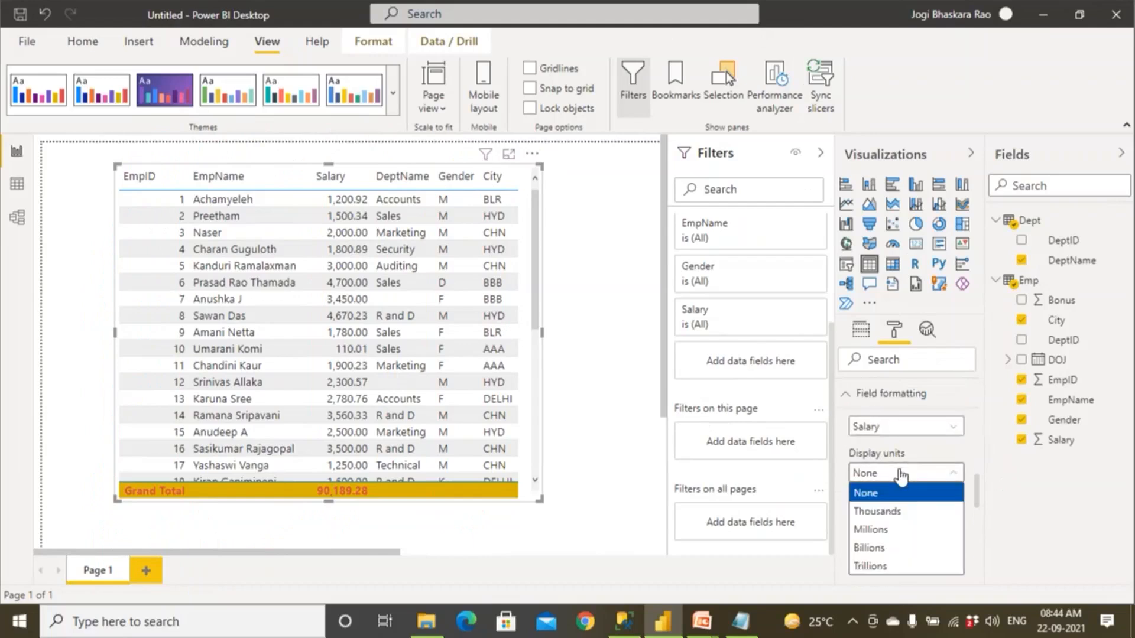
left_click(895, 530)
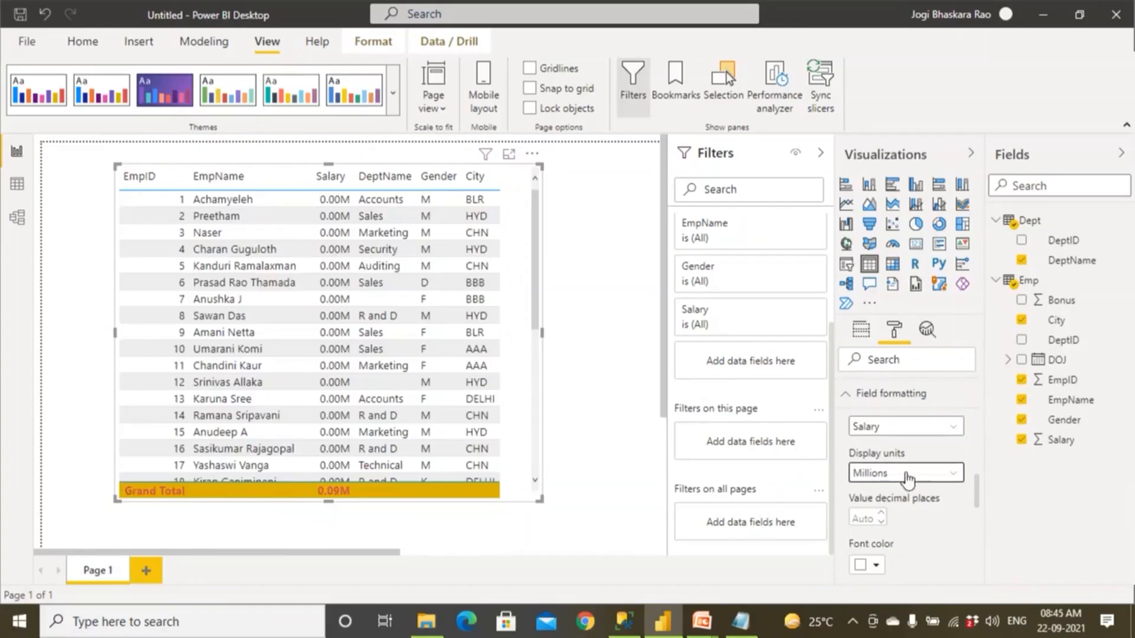
left_click(902, 474)
left_click(898, 512)
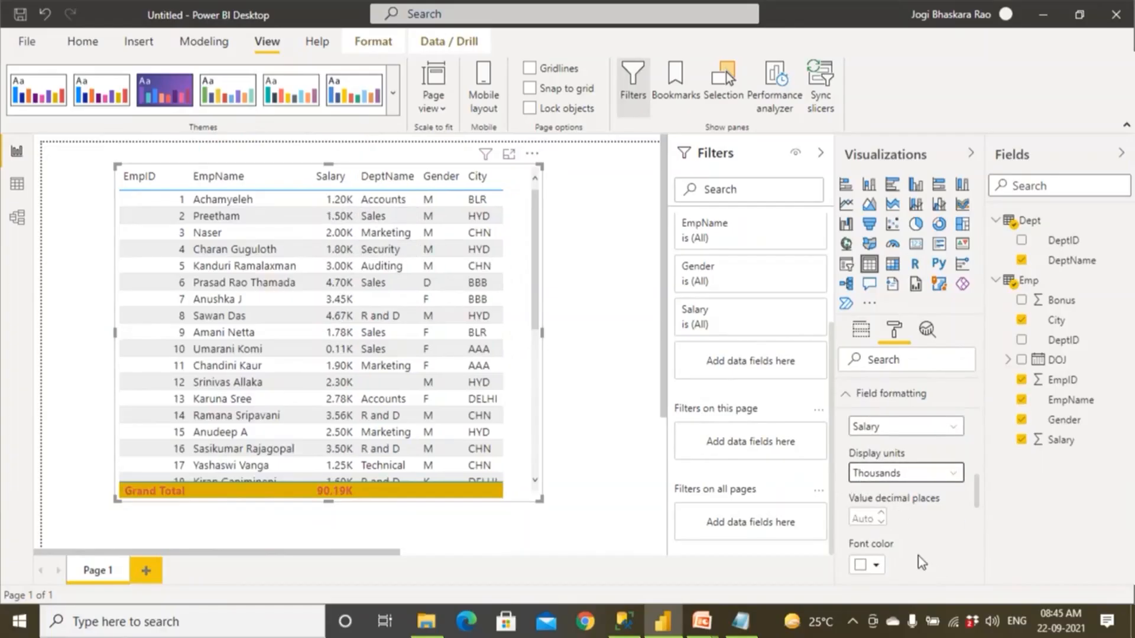
Set the font color of the Salary field to red.
scroll(916, 553, "down", 1)
left_click(876, 483)
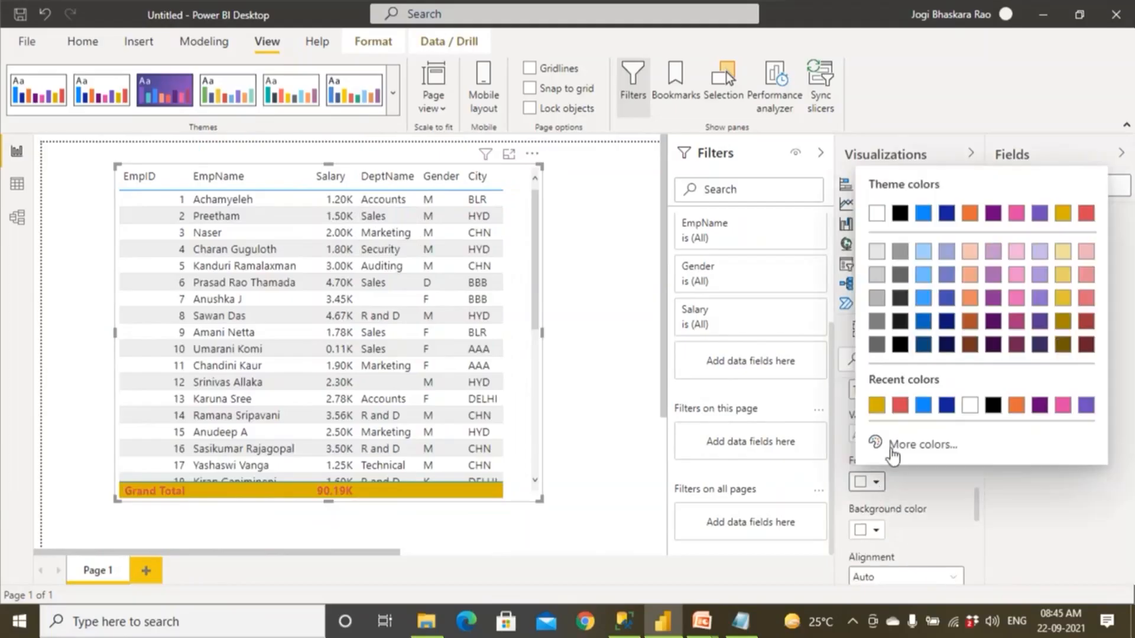
left_click(900, 405)
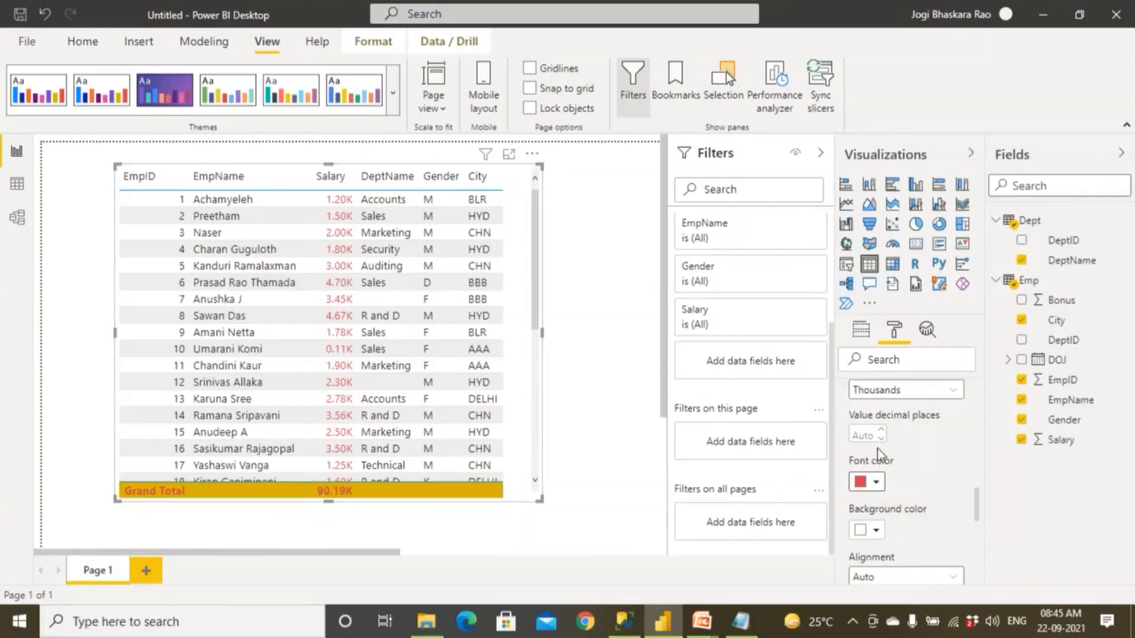
Set the Salary field's display units to None and its background color to gold.
left_click(881, 430)
left_click(950, 390)
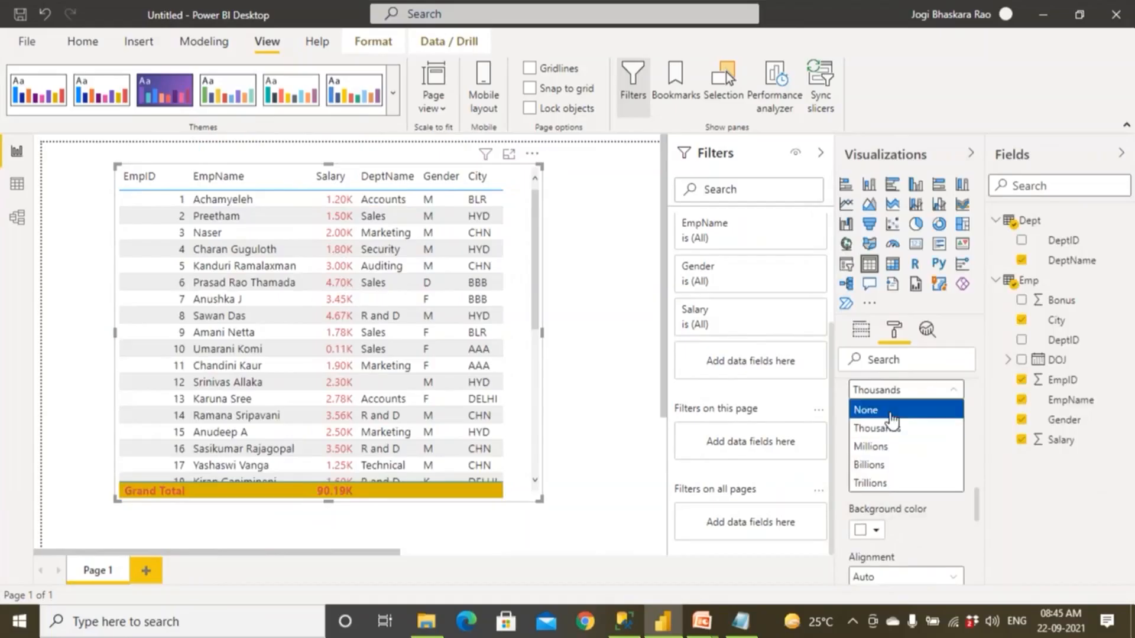
left_click(890, 412)
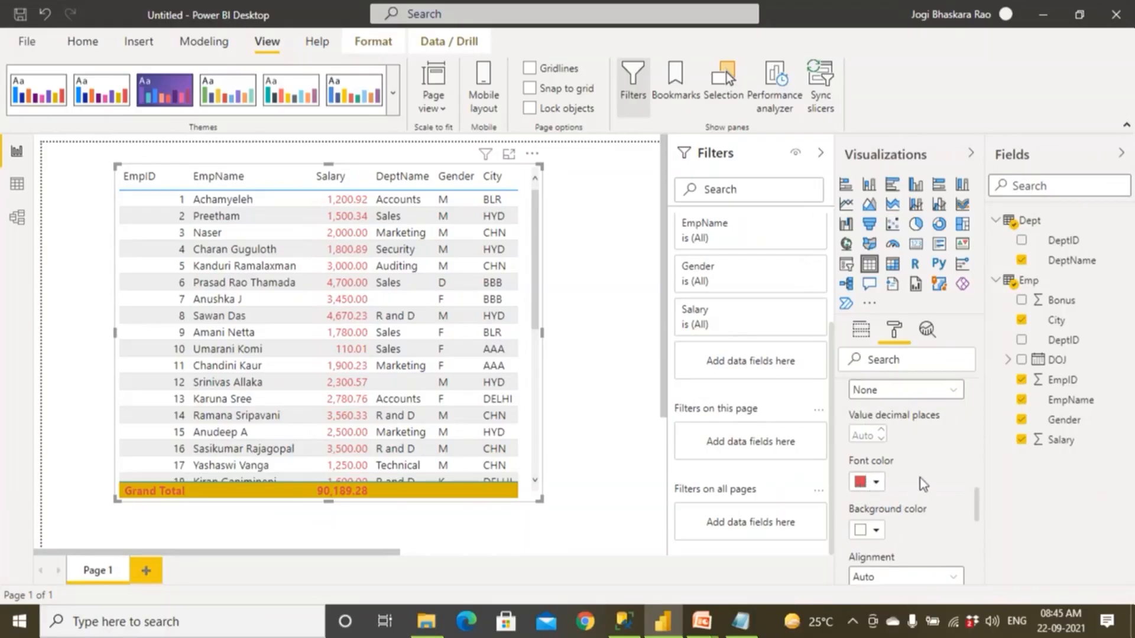
left_click(877, 530)
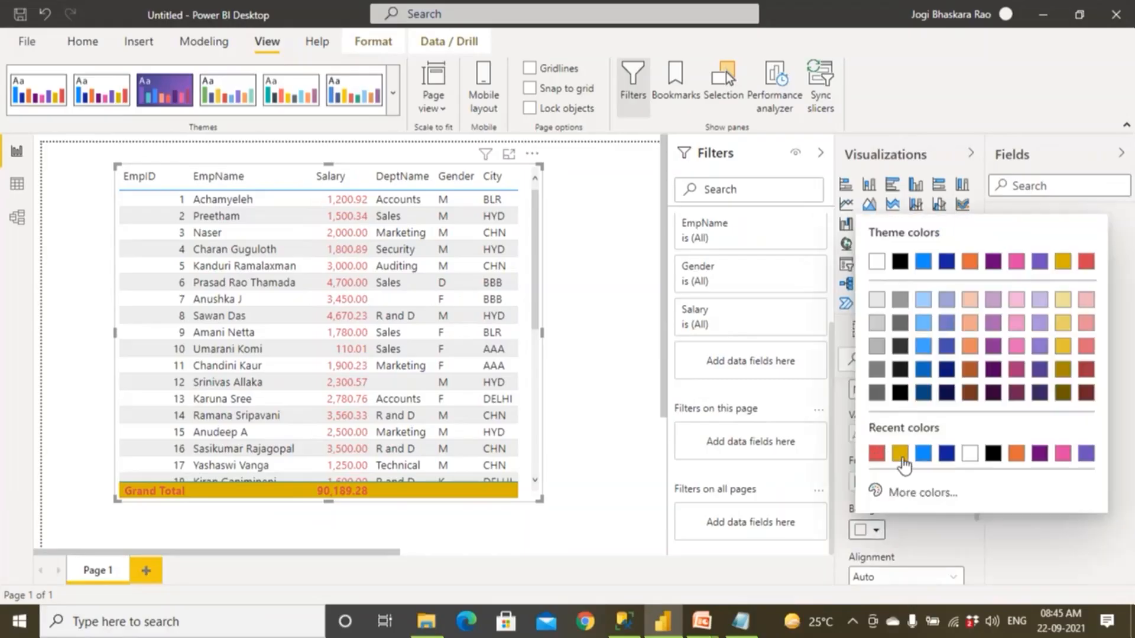
left_click(901, 454)
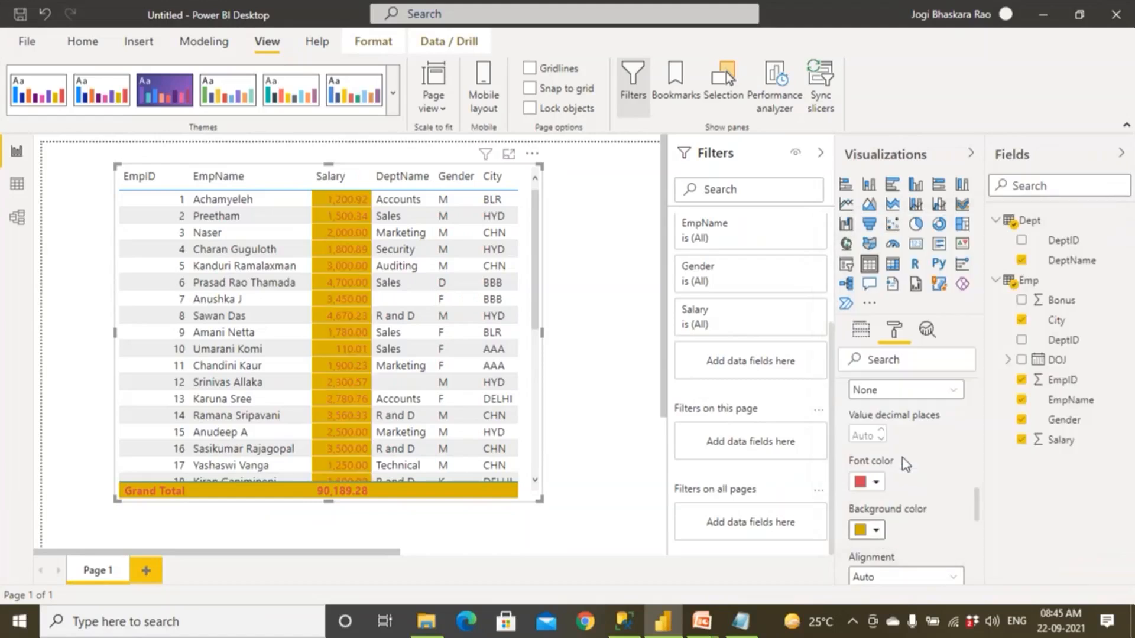
Try switching the Salary formatting's Apply to header, Apply to values and Apply to total options on and off.
scroll(935, 499, "down", 3)
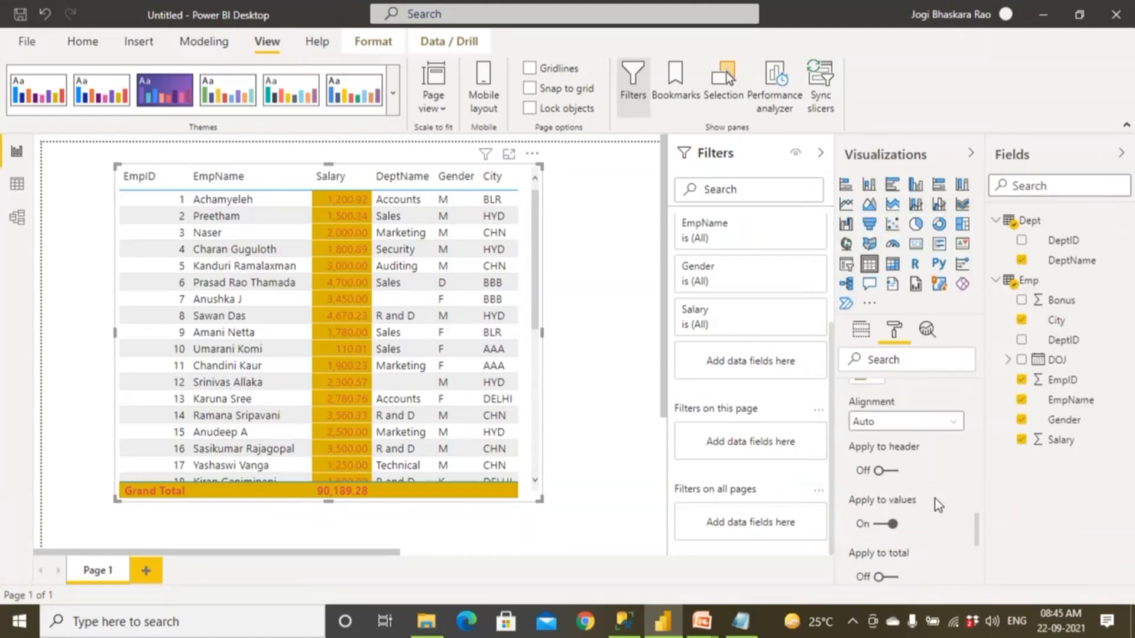
left_click(892, 461)
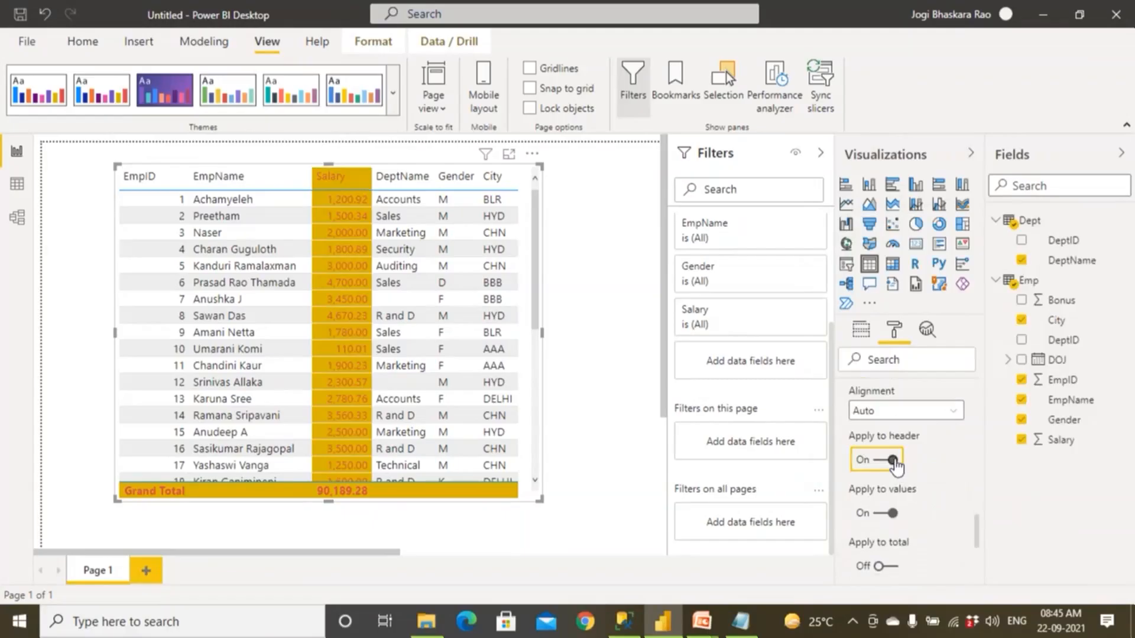
left_click(891, 462)
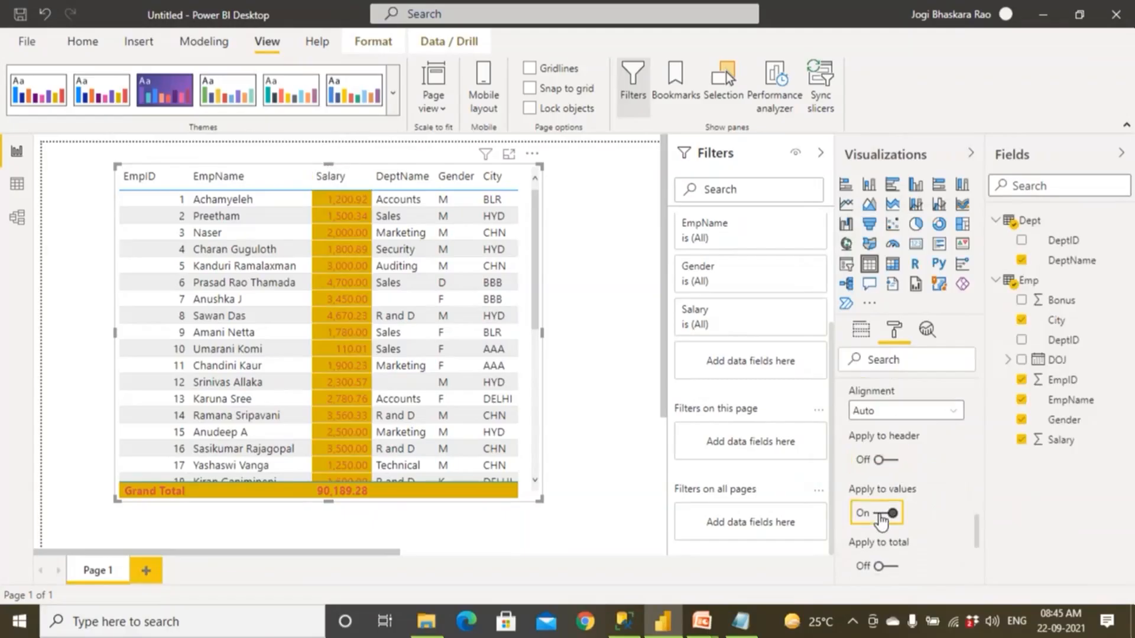
left_click(882, 519)
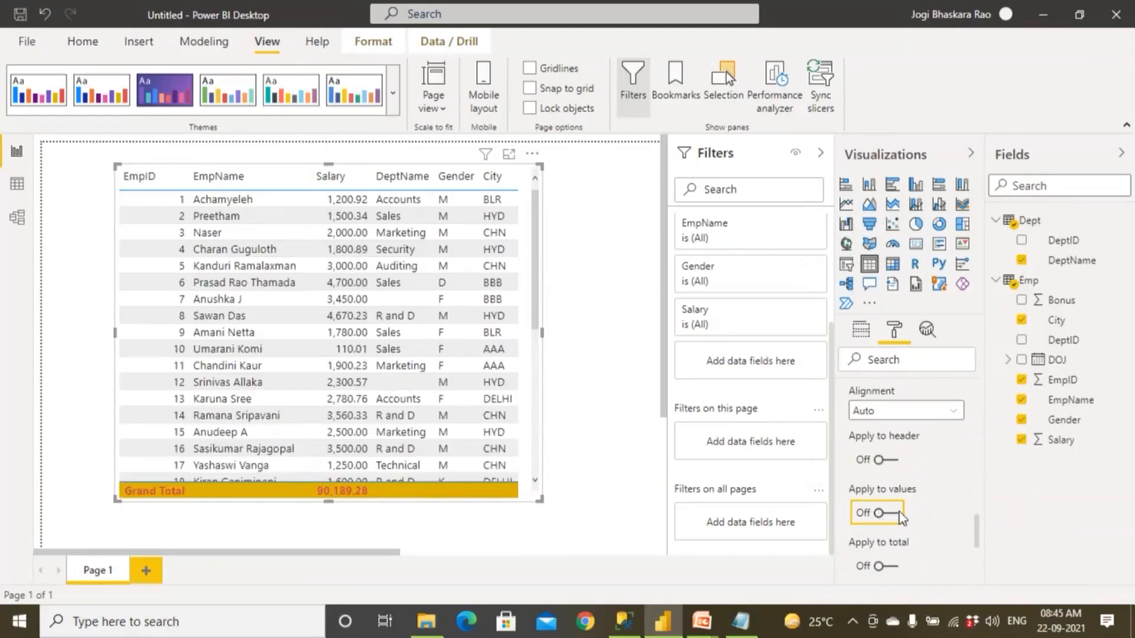
left_click(899, 512)
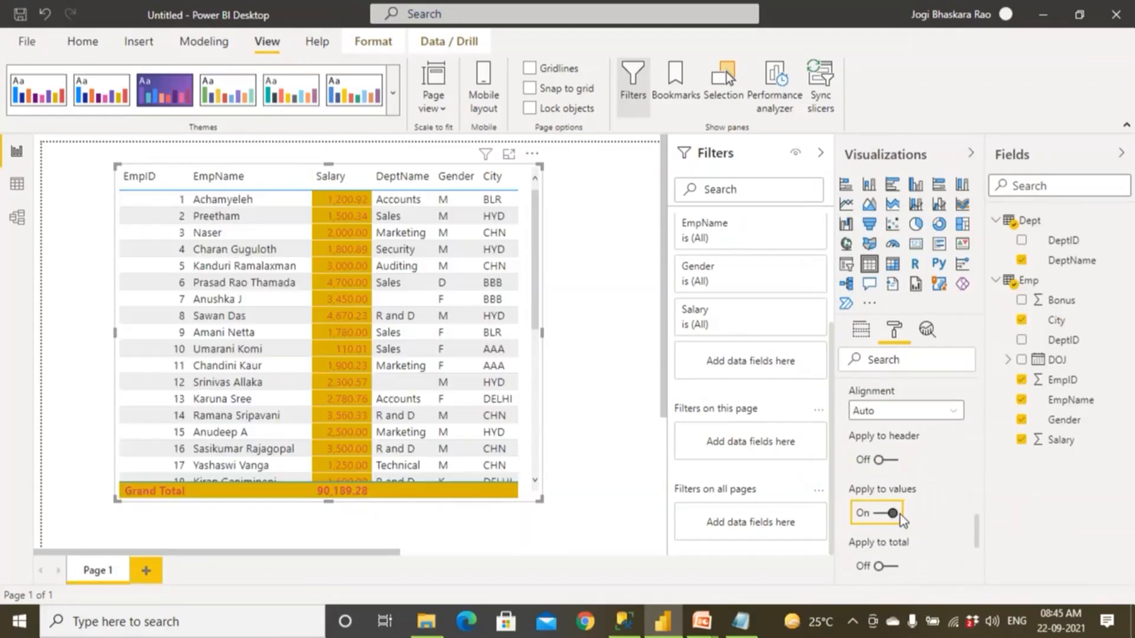
scroll(900, 516, "down", 2)
left_click(892, 485)
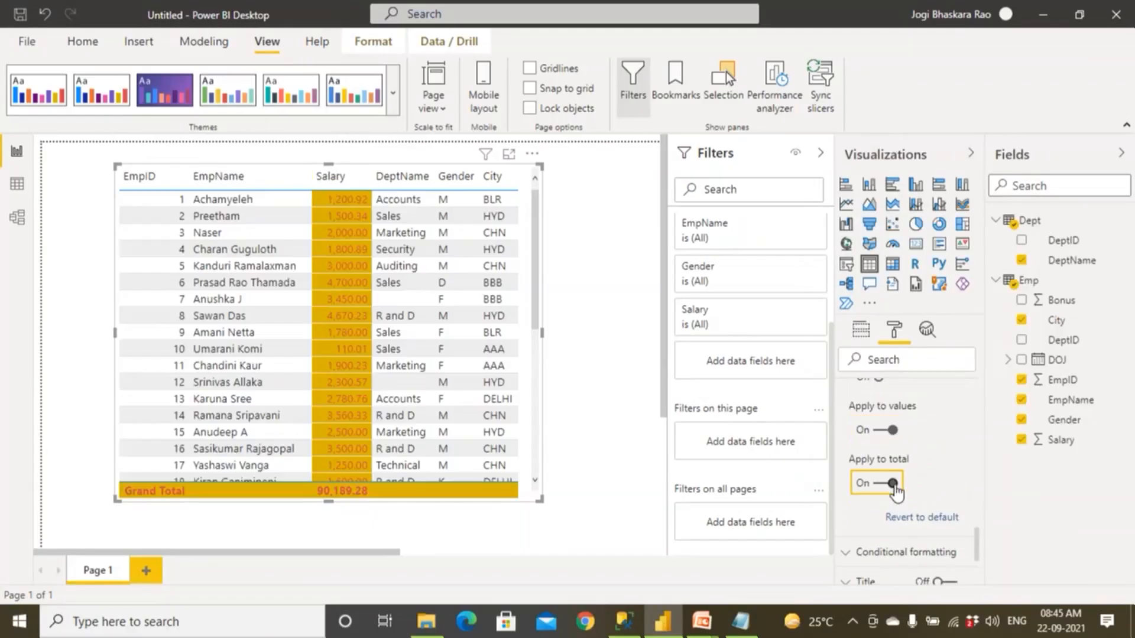
left_click(893, 485)
scroll(903, 500, "up", 6)
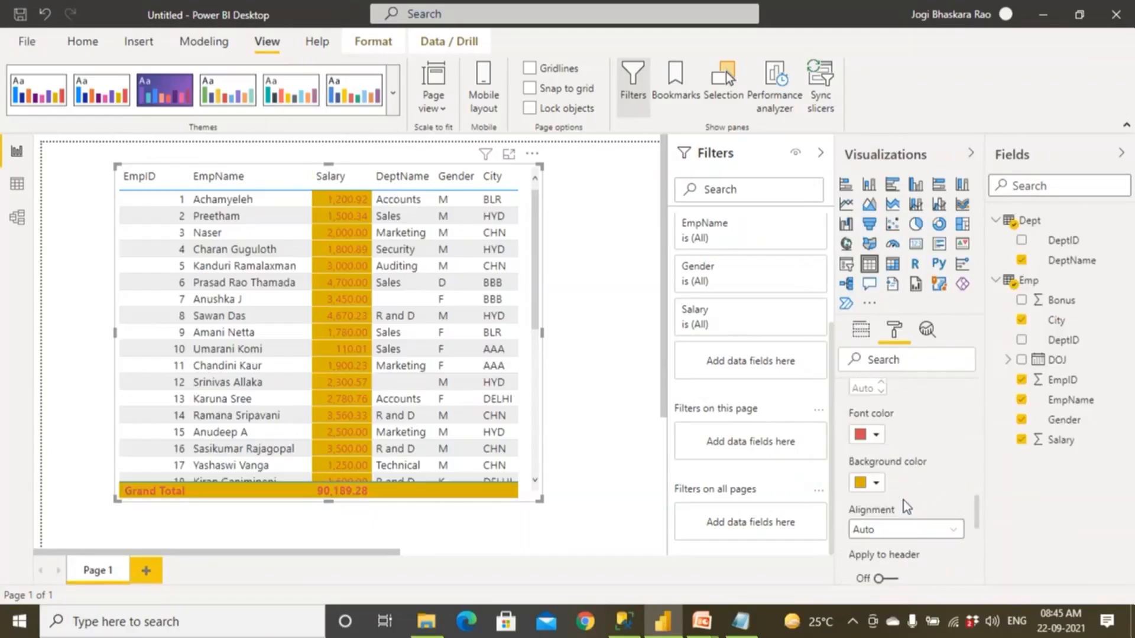
scroll(904, 505, "up", 2)
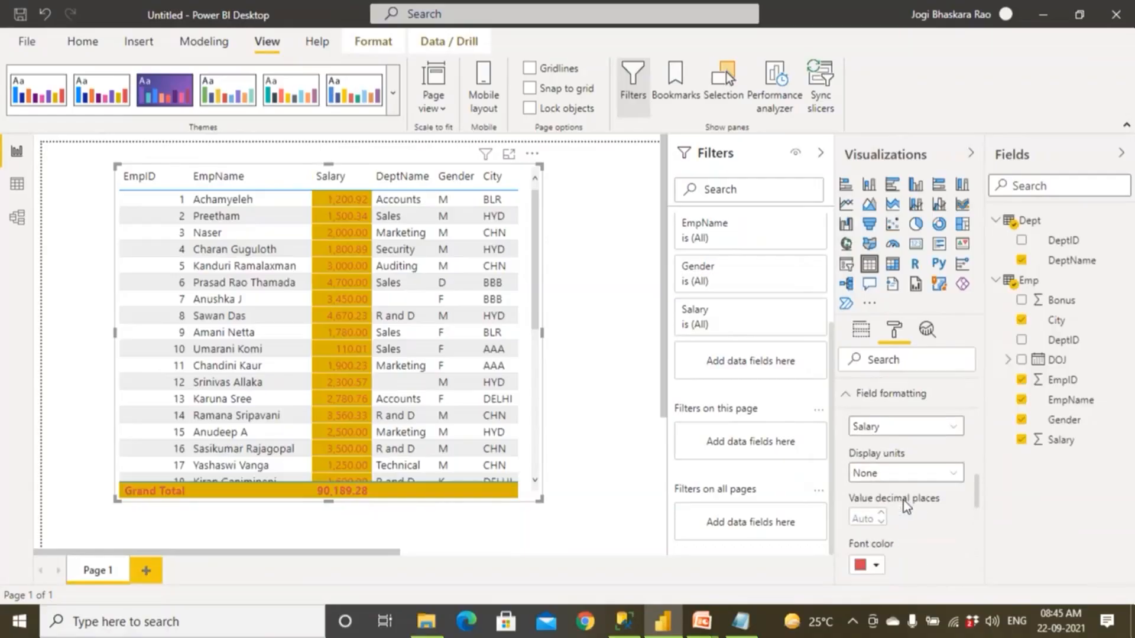
scroll(903, 500, "up", 2)
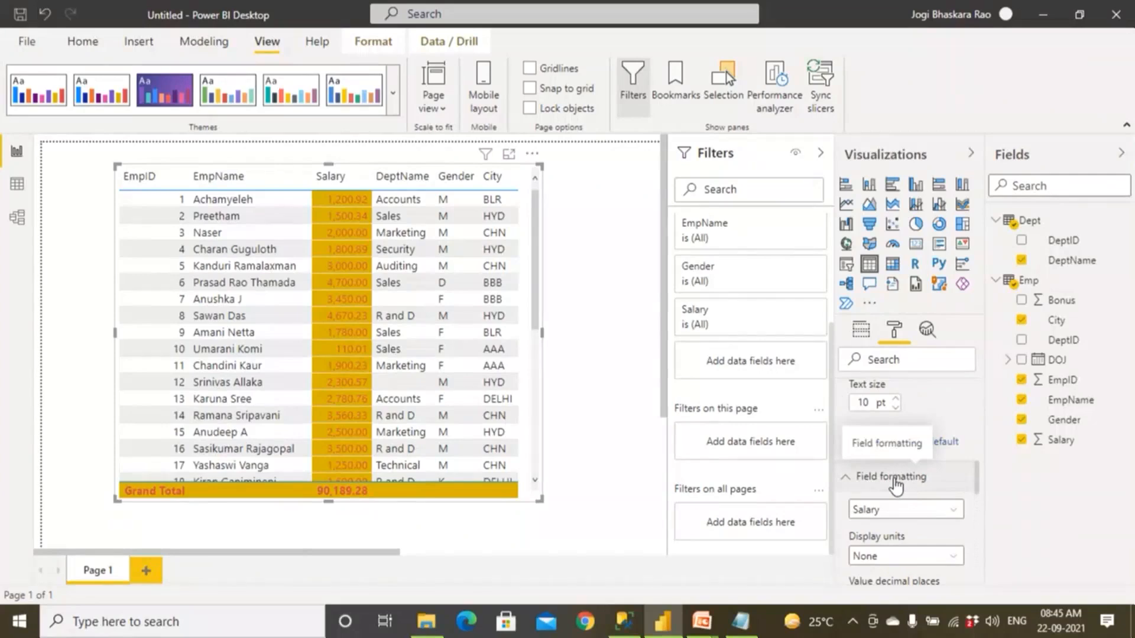
Switch to the running PowerPoint slide show and look through the Agenda, Power BI Cloud Architecture and Q and A Visualizations slides.
mouse_move(709, 628)
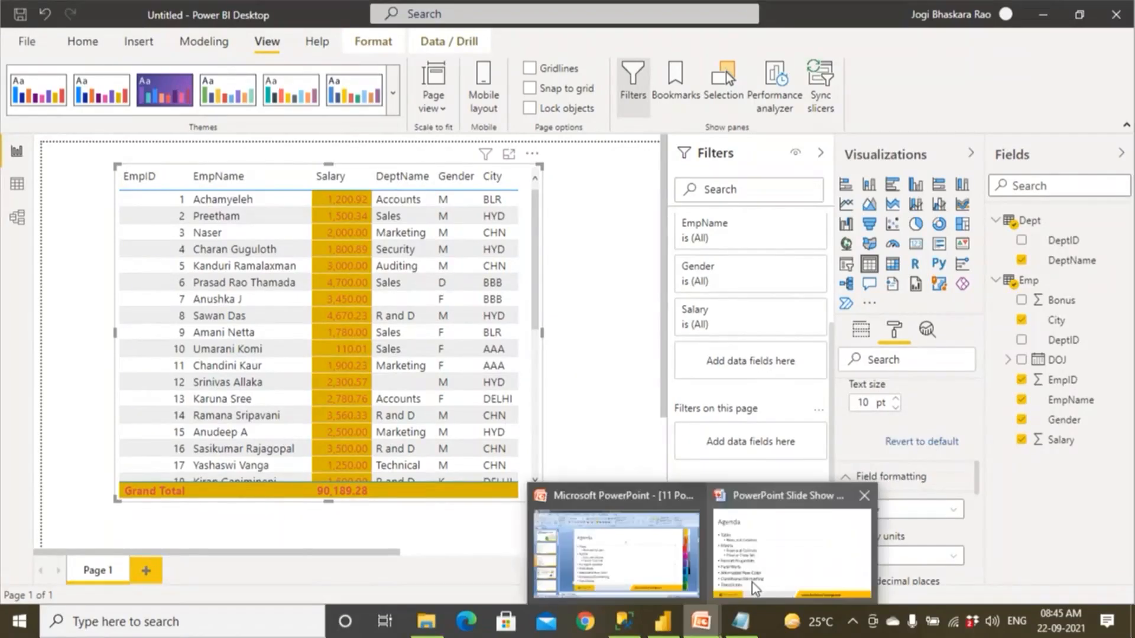
left_click(753, 583)
left_click(751, 581)
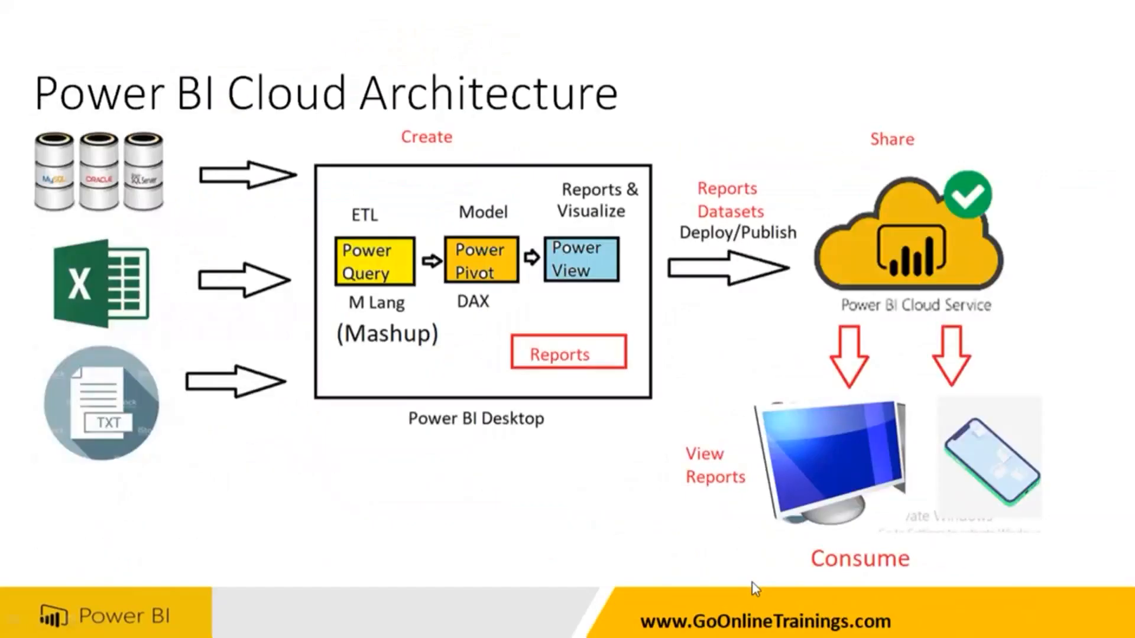
left_click(751, 581)
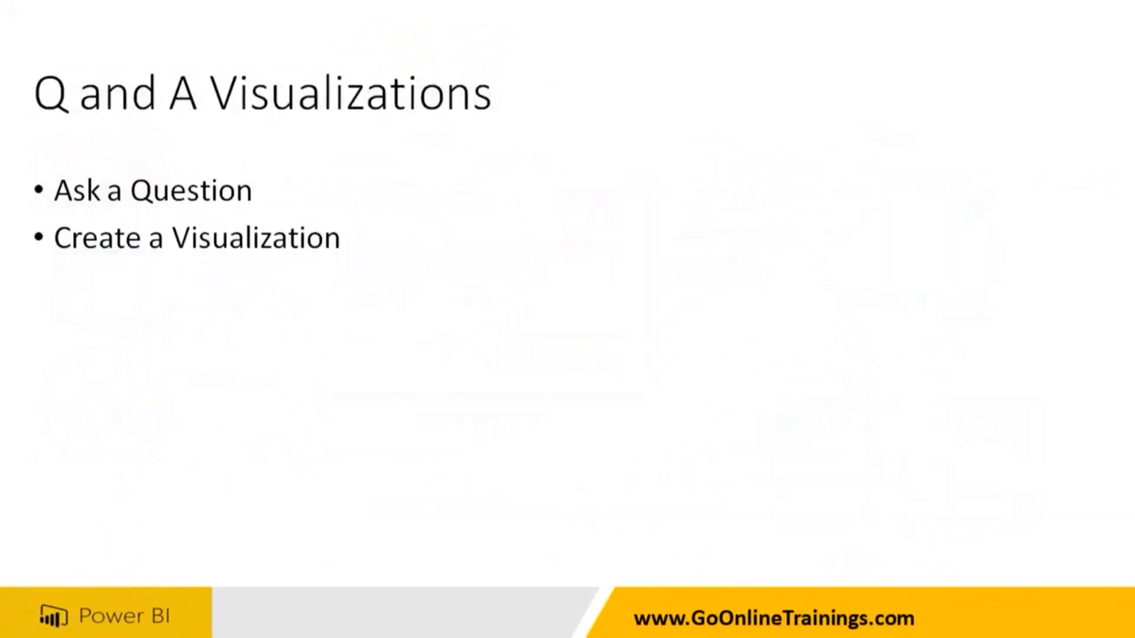
key("Left")
key("Left")
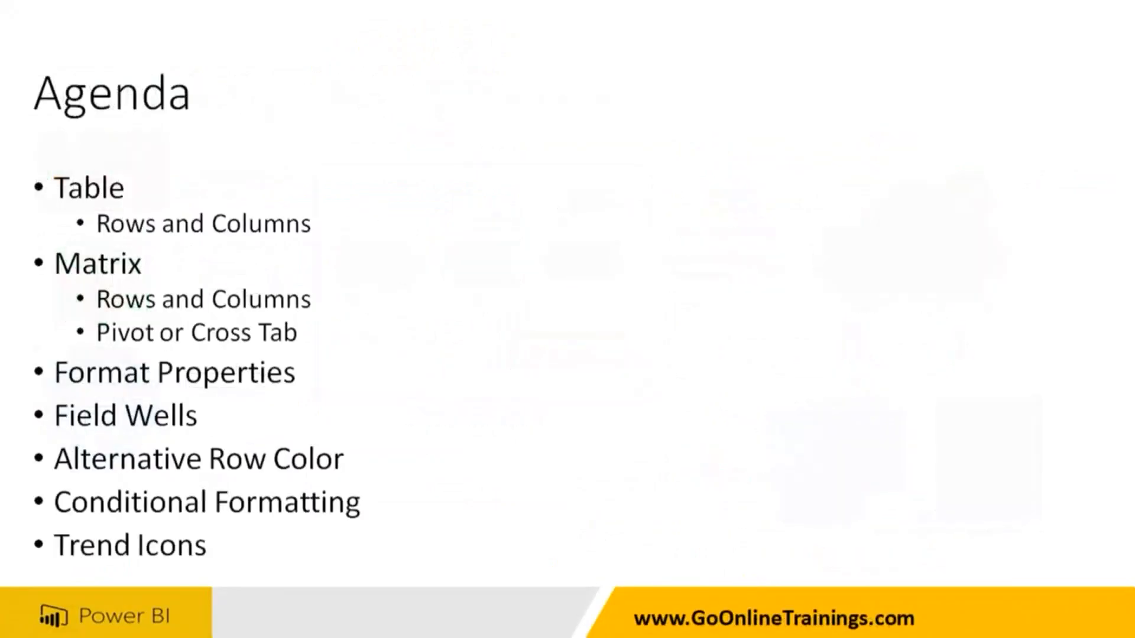
key("Left")
key("Right")
key("Right")
key("Right")
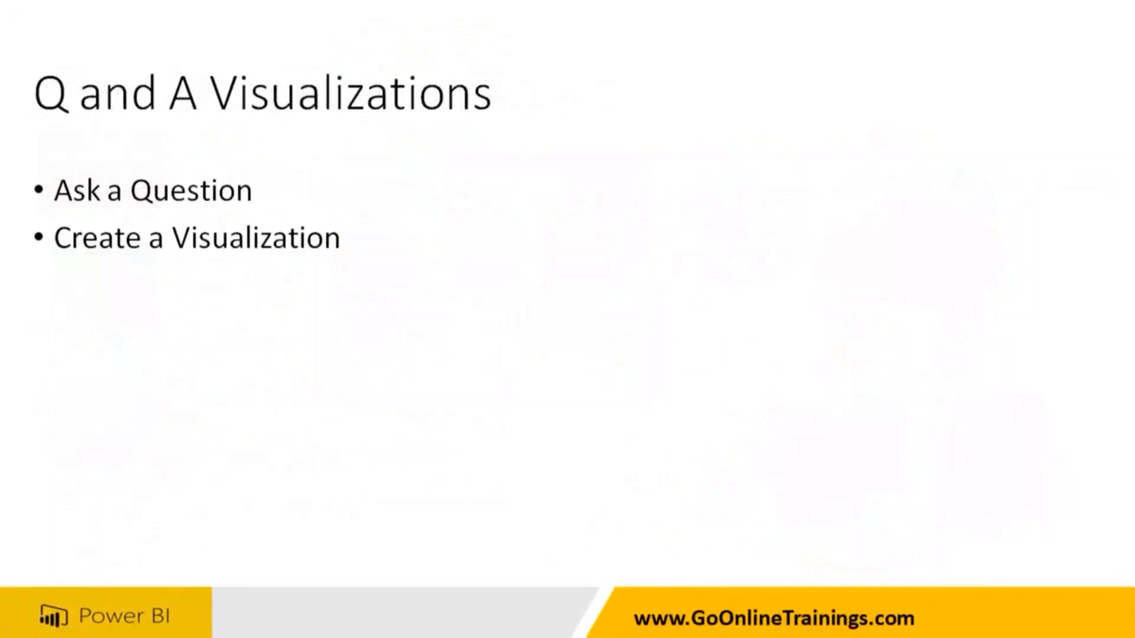
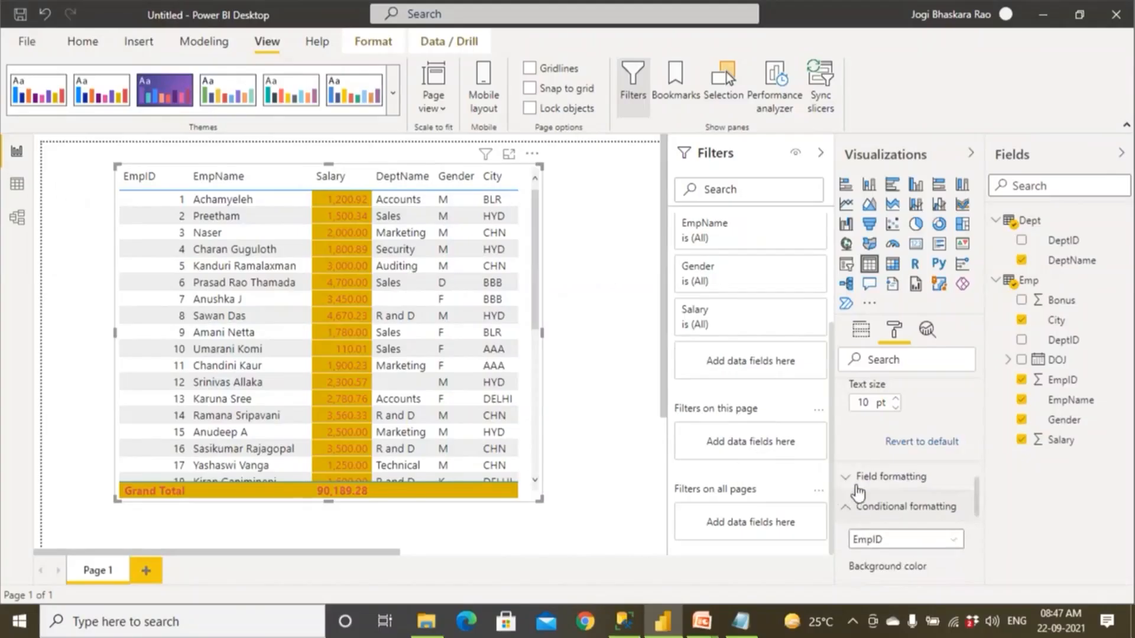
Revert the Salary field formatting to its default settings.
left_click(851, 476)
scroll(880, 512, "down", 5)
scroll(879, 512, "down", 5)
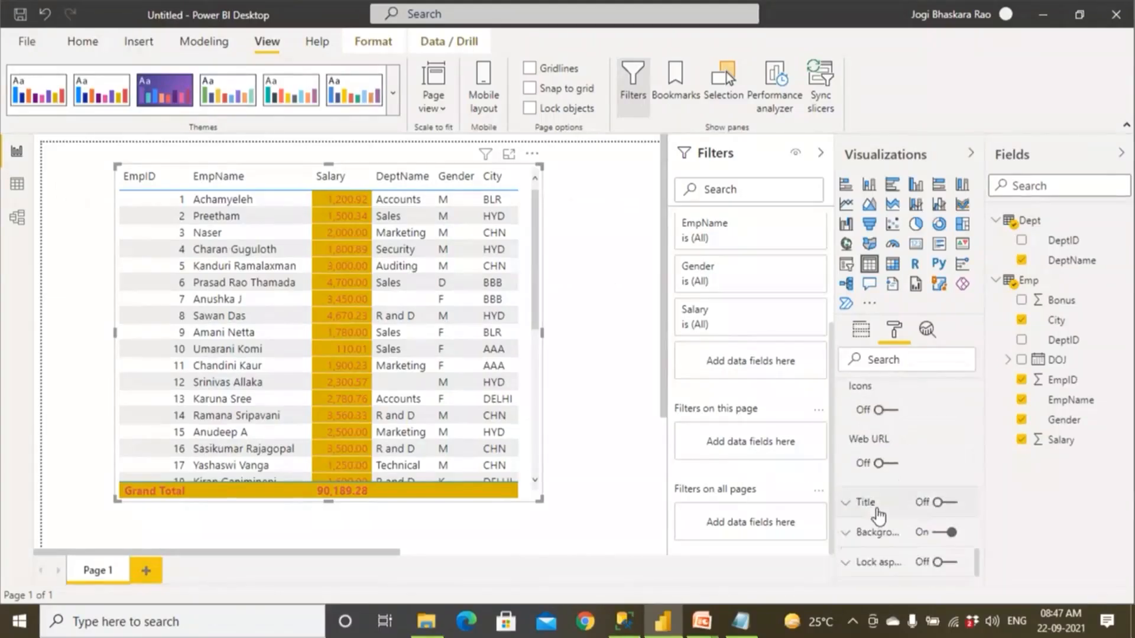
left_click(903, 495)
scroll(935, 437, "up", 1)
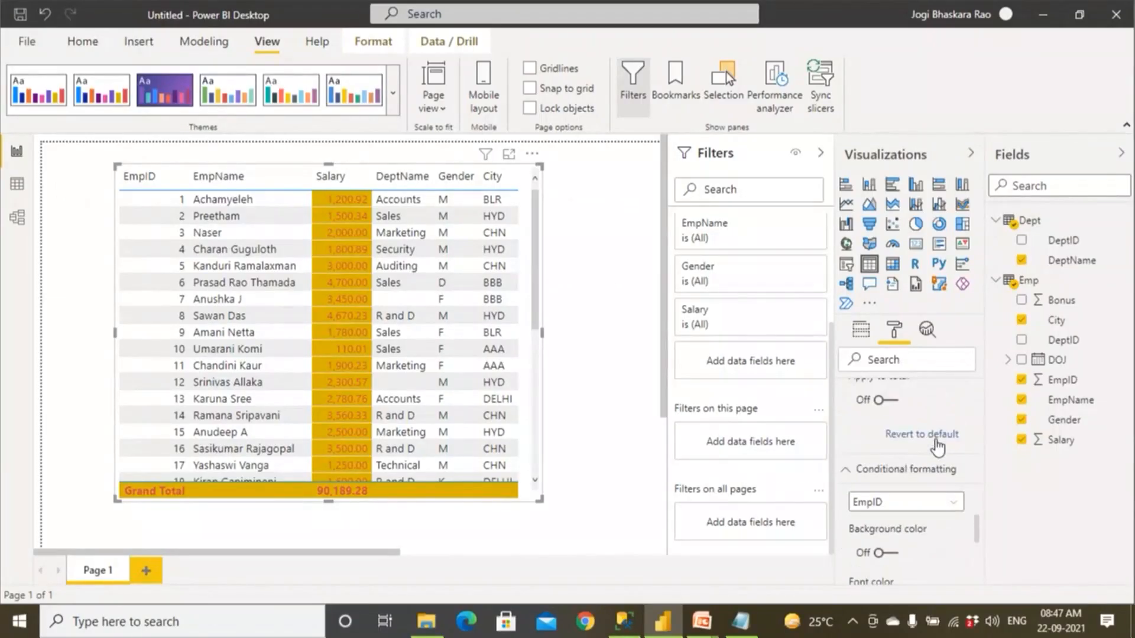
left_click(938, 438)
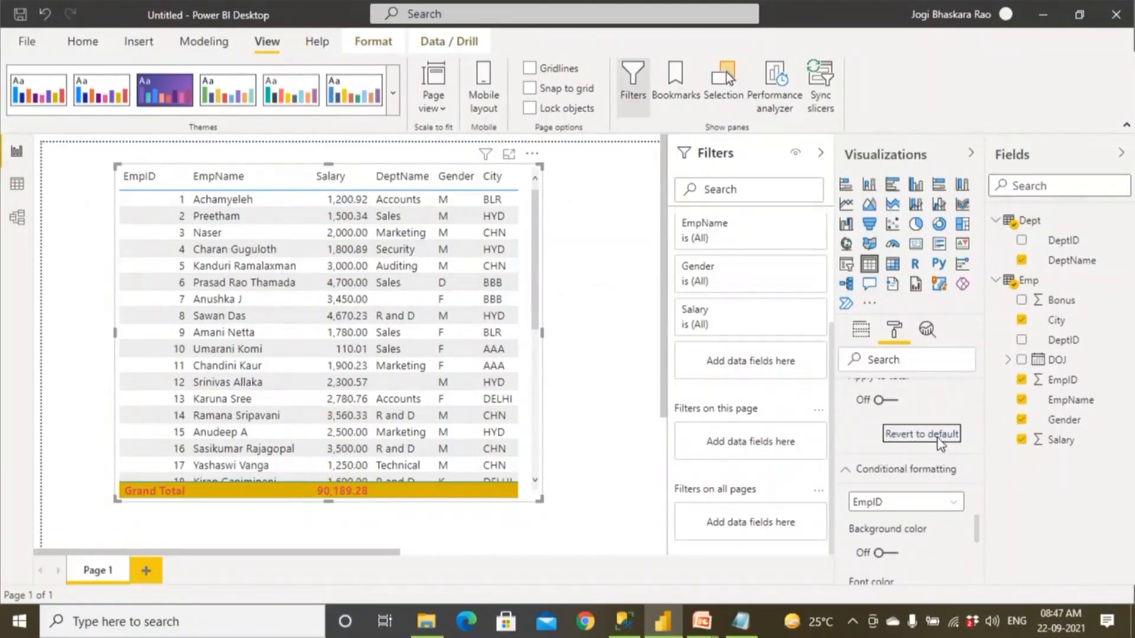
Collapse the Total and Field formatting sections of the table's format settings.
scroll(939, 445, "up", 5)
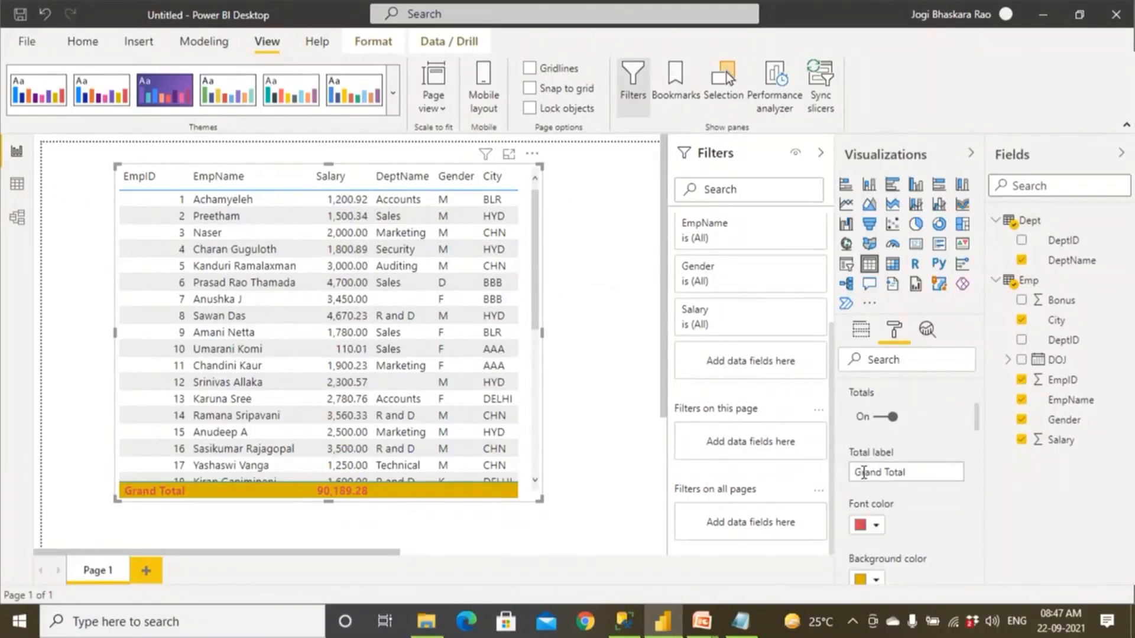
scroll(868, 470, "up", 3)
scroll(858, 538, "down", 3)
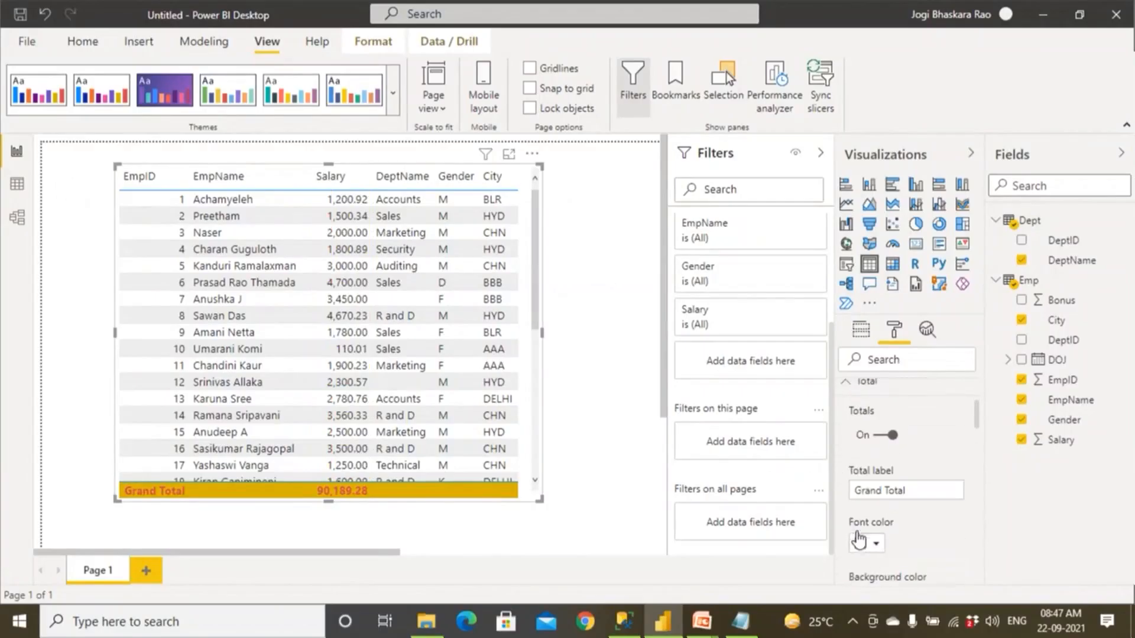
scroll(849, 502, "up", 2)
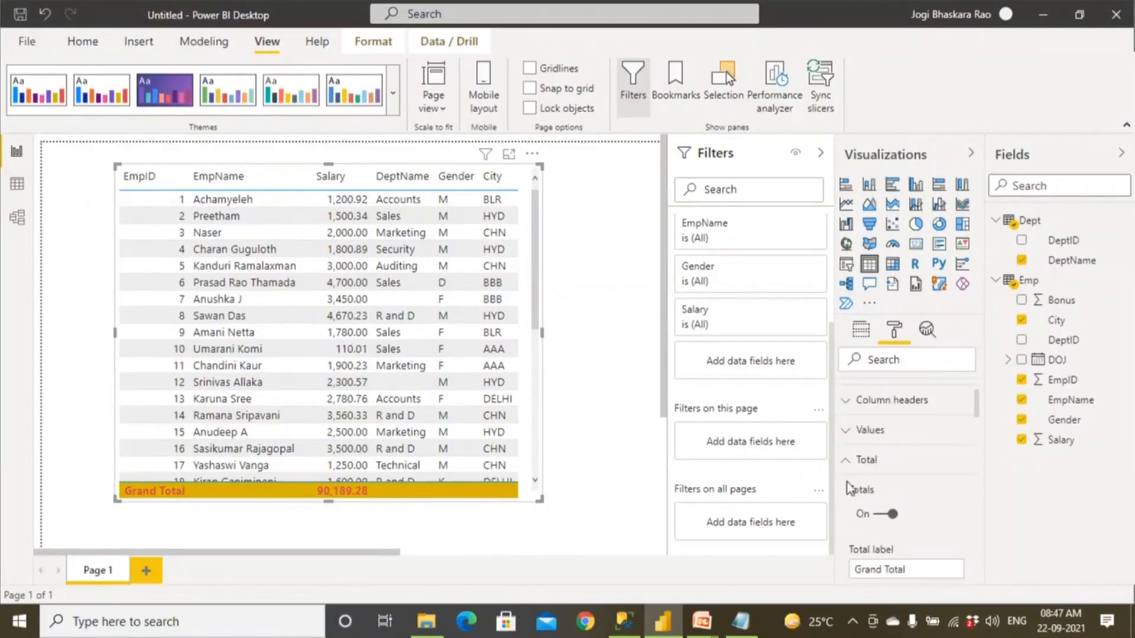
left_click(854, 461)
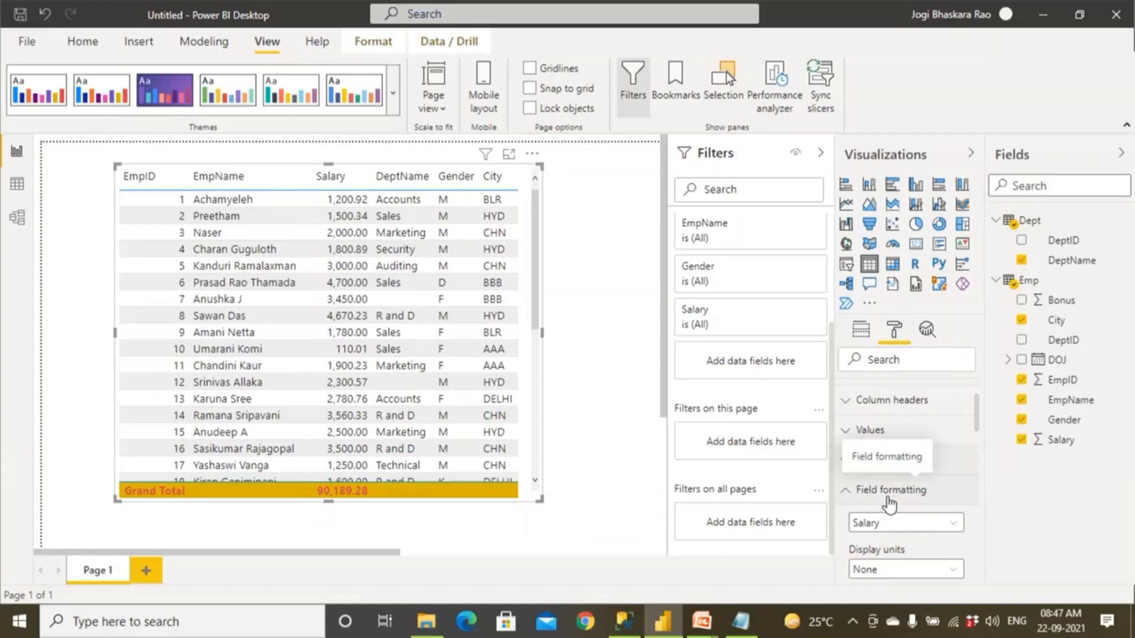
left_click(851, 497)
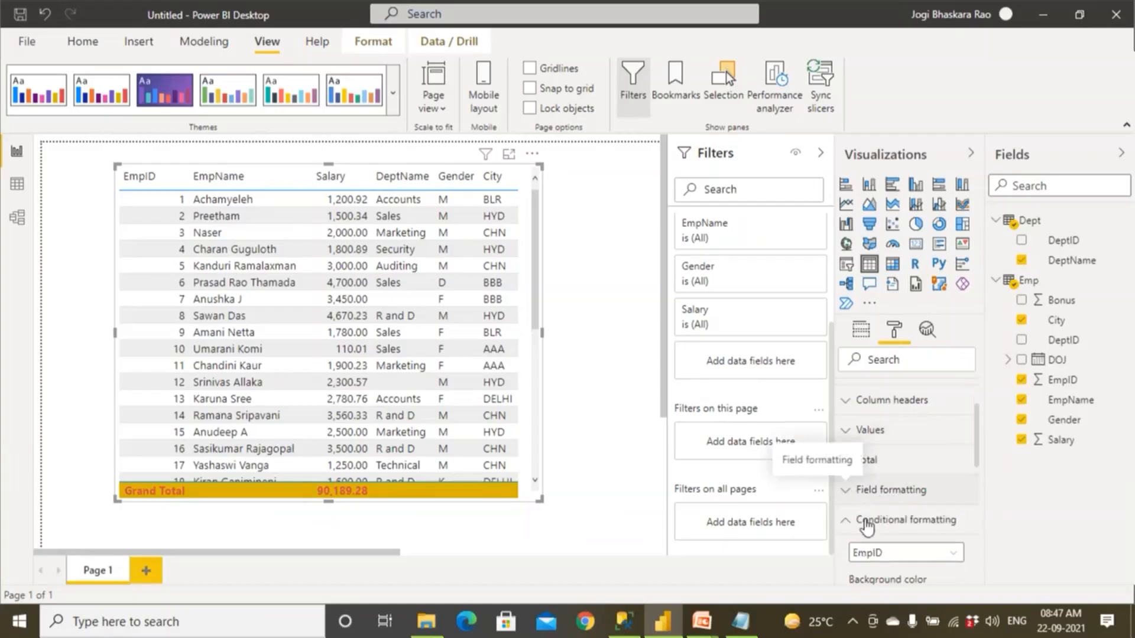
Turn on conditional font color for the Salary field and try its conditional background color on and off.
scroll(873, 535, "down", 2)
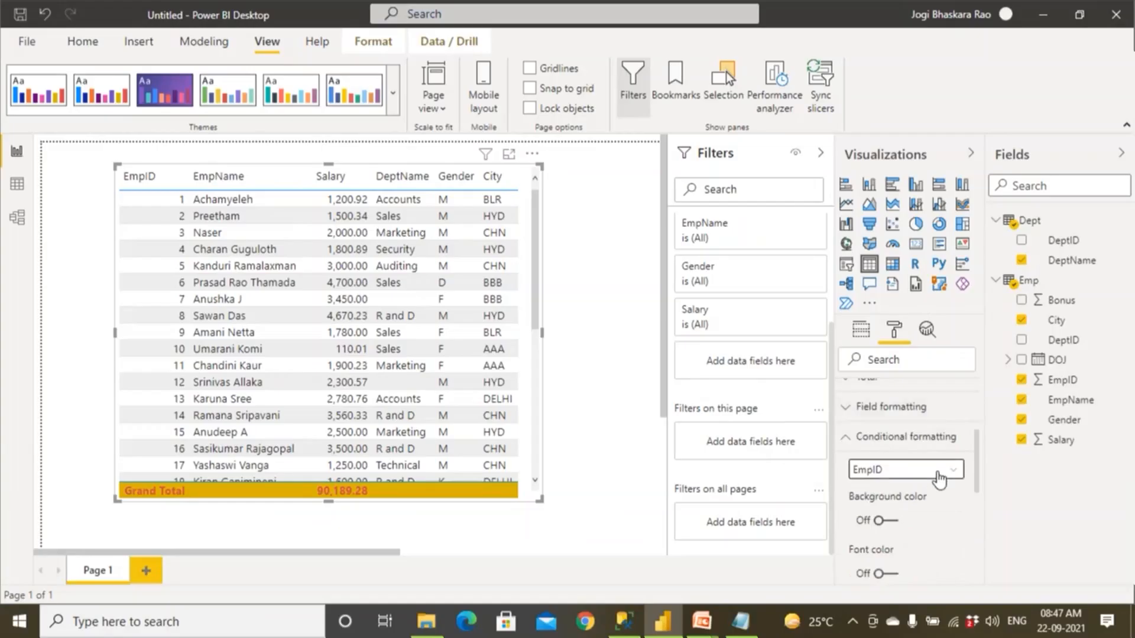
left_click(936, 482)
left_click(914, 526)
scroll(922, 572, "down", 2)
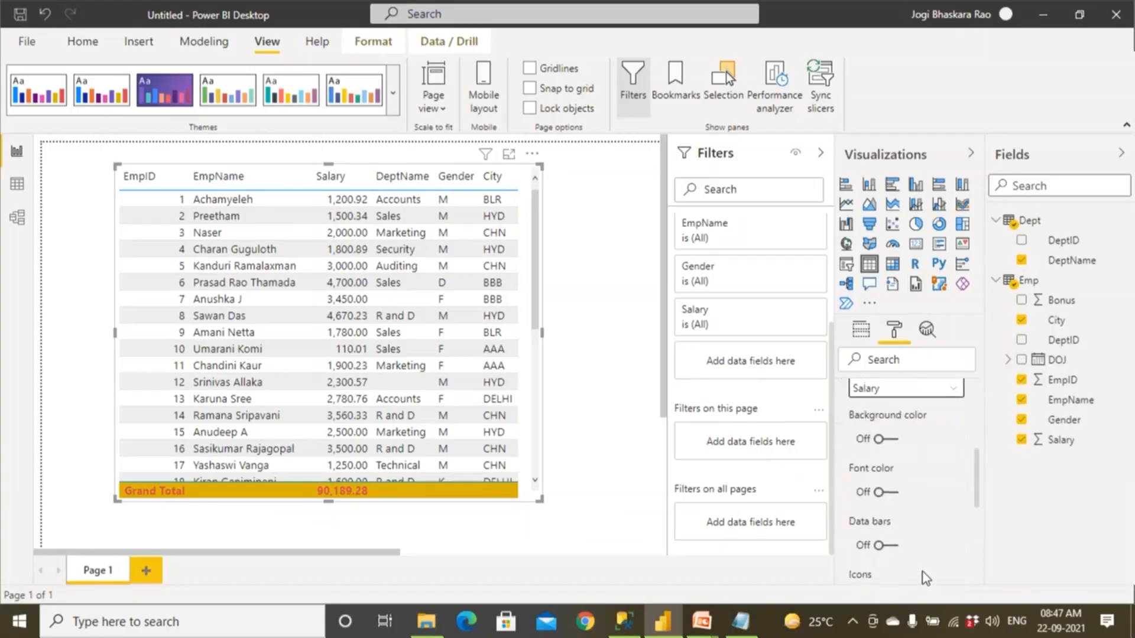
left_click(896, 497)
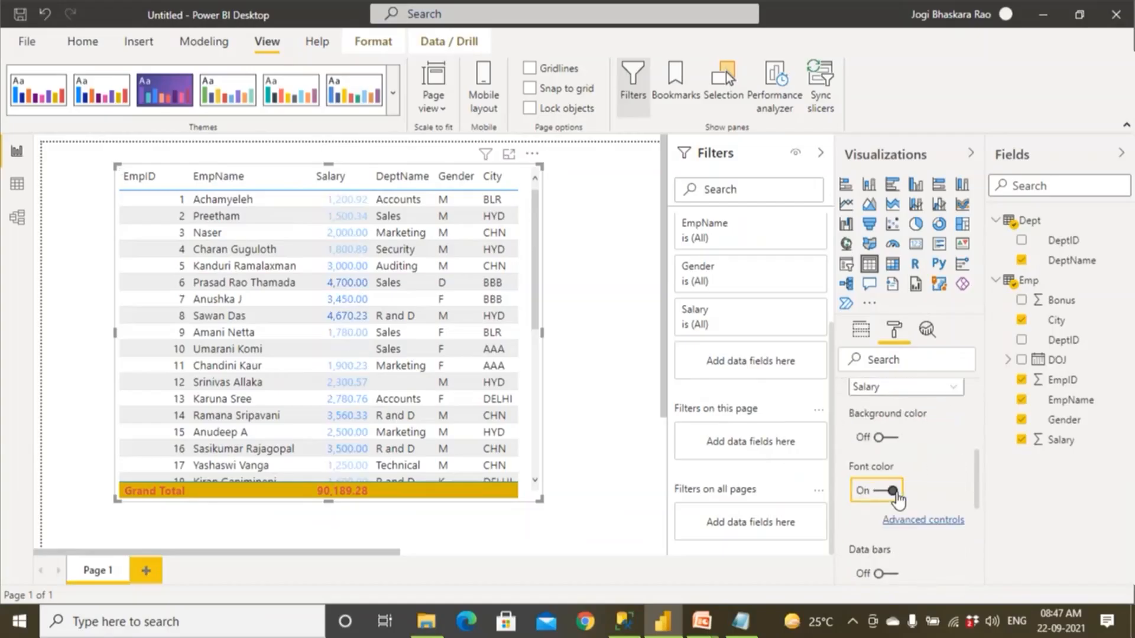
left_click(889, 438)
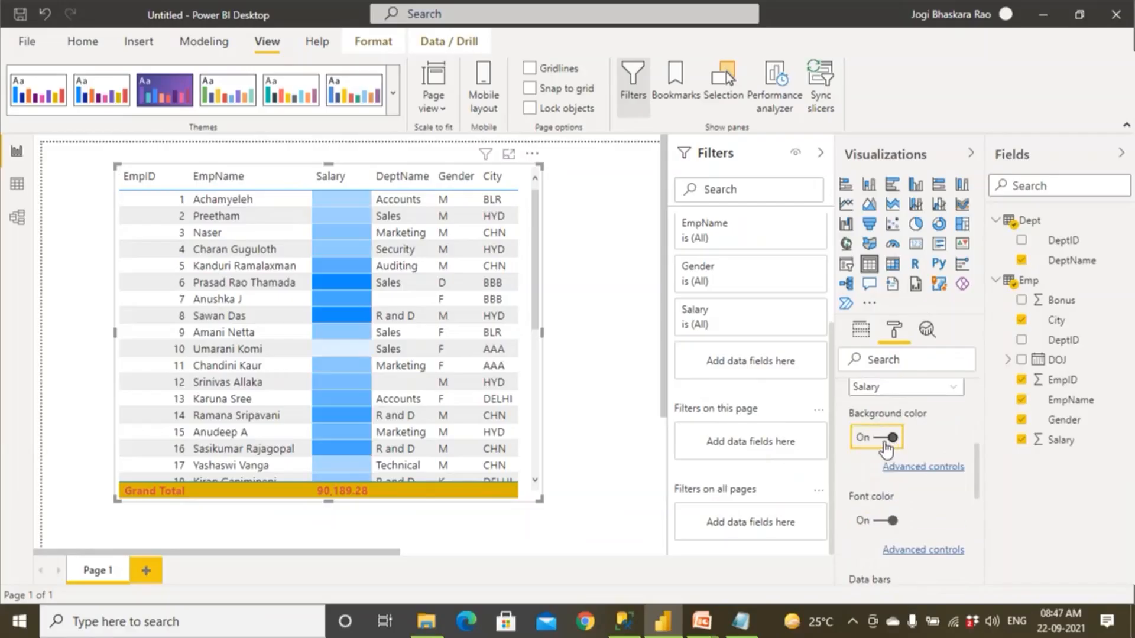
left_click(886, 441)
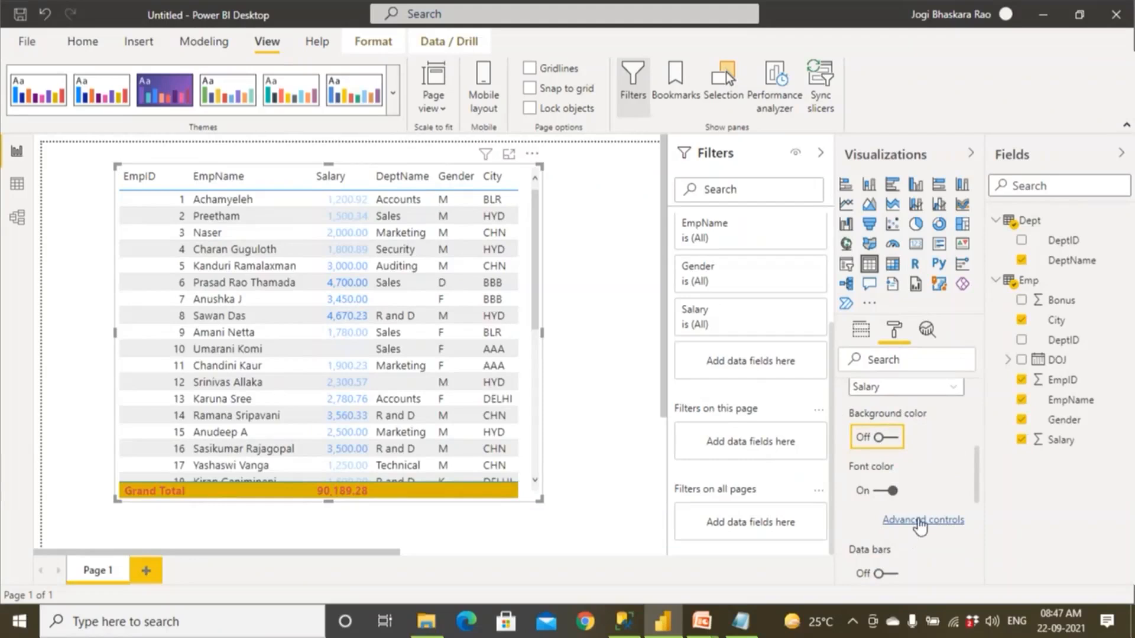
scroll(920, 523, "up", 3)
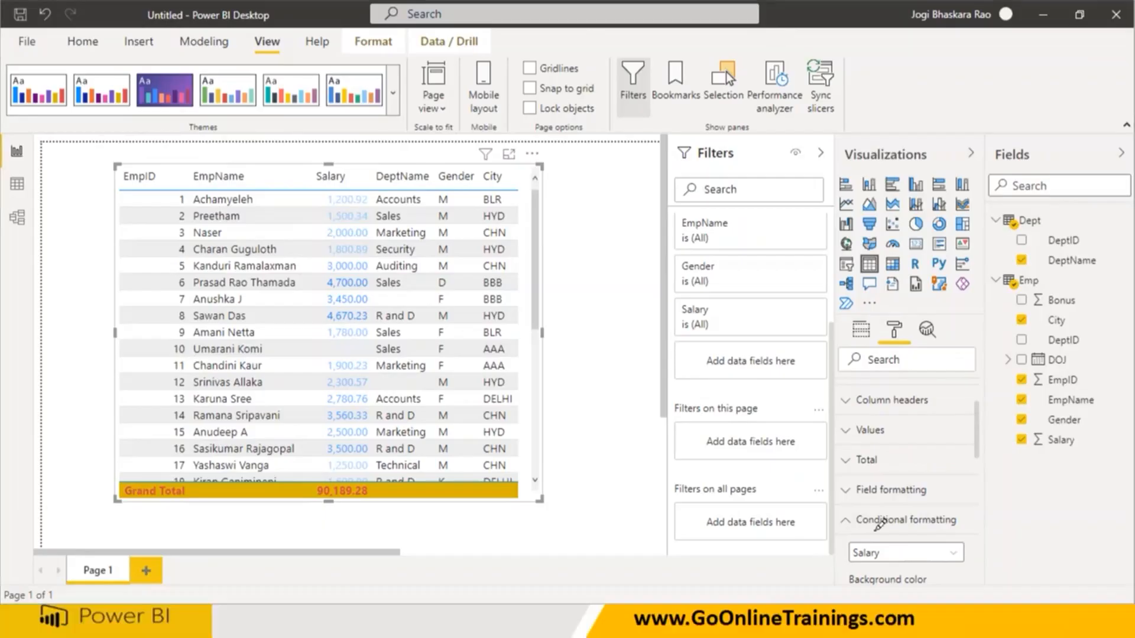
left_click_drag(857, 530, 942, 528)
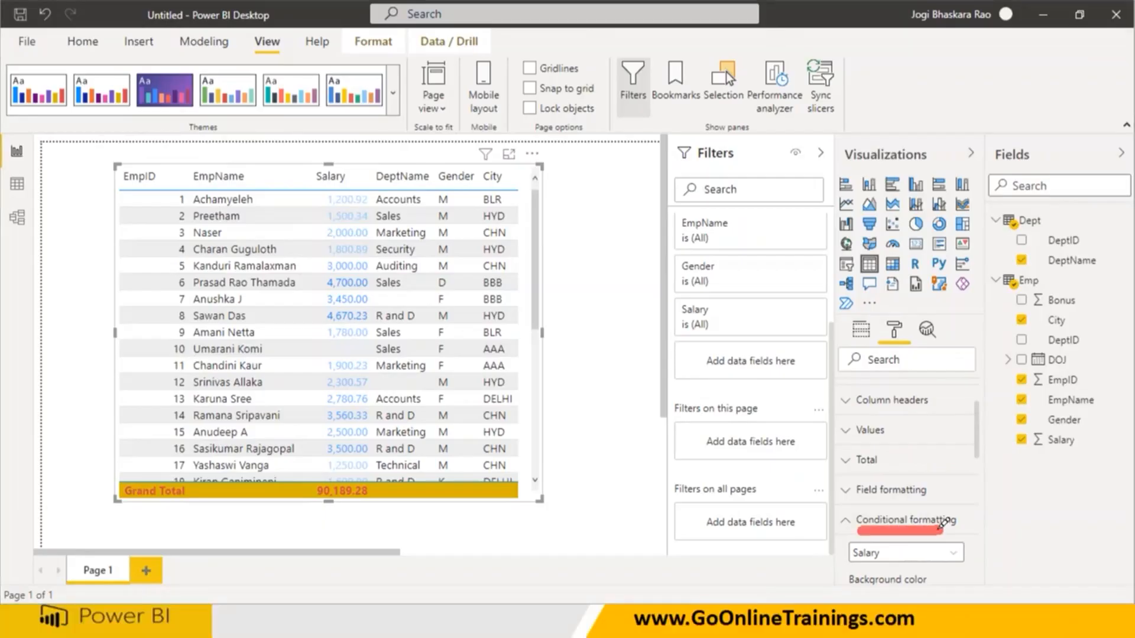
mouse_move(354, 165)
left_mouse_down()
mouse_move(314, 304)
mouse_move(328, 497)
mouse_move(365, 195)
mouse_move(340, 155)
left_mouse_up()
left_click_drag(334, 299, 499, 249)
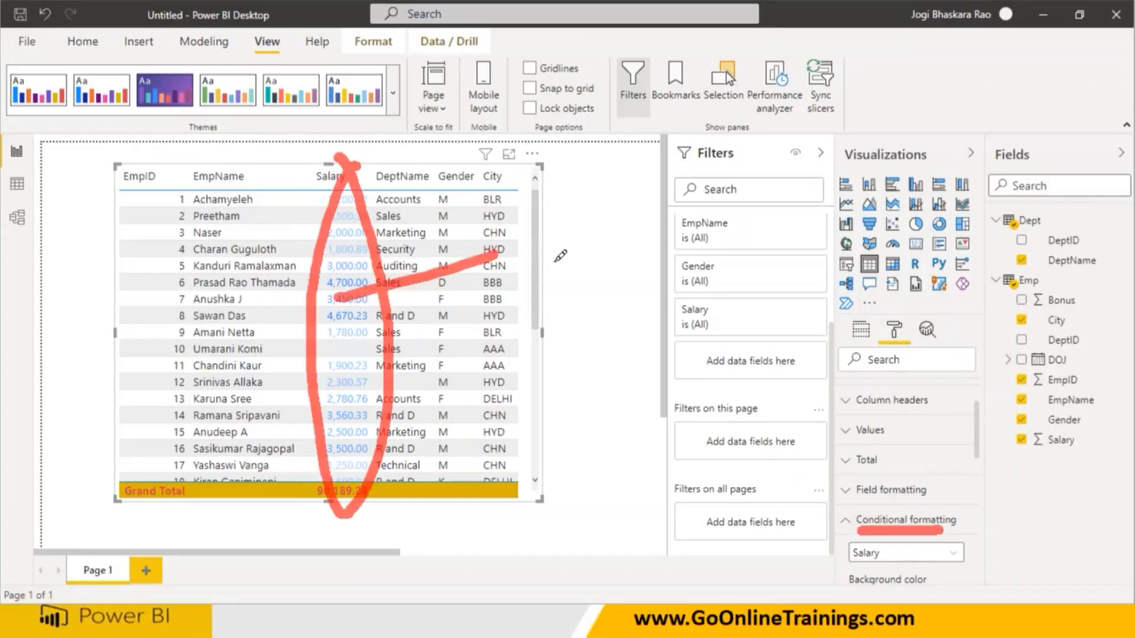
left_click_drag(567, 223, 596, 263)
mouse_move(621, 192)
left_mouse_down()
mouse_move(649, 239)
mouse_move(665, 180)
mouse_move(710, 169)
left_mouse_up()
mouse_move(733, 168)
left_mouse_down()
mouse_move(723, 198)
mouse_move(739, 168)
mouse_move(814, 159)
left_mouse_up()
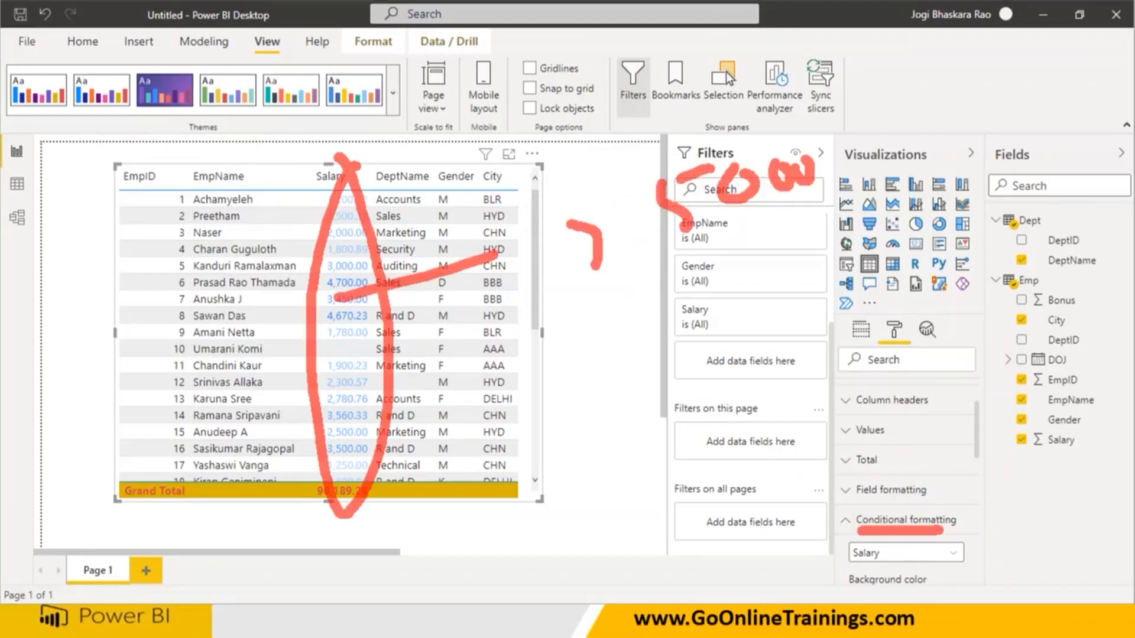
key("Escape")
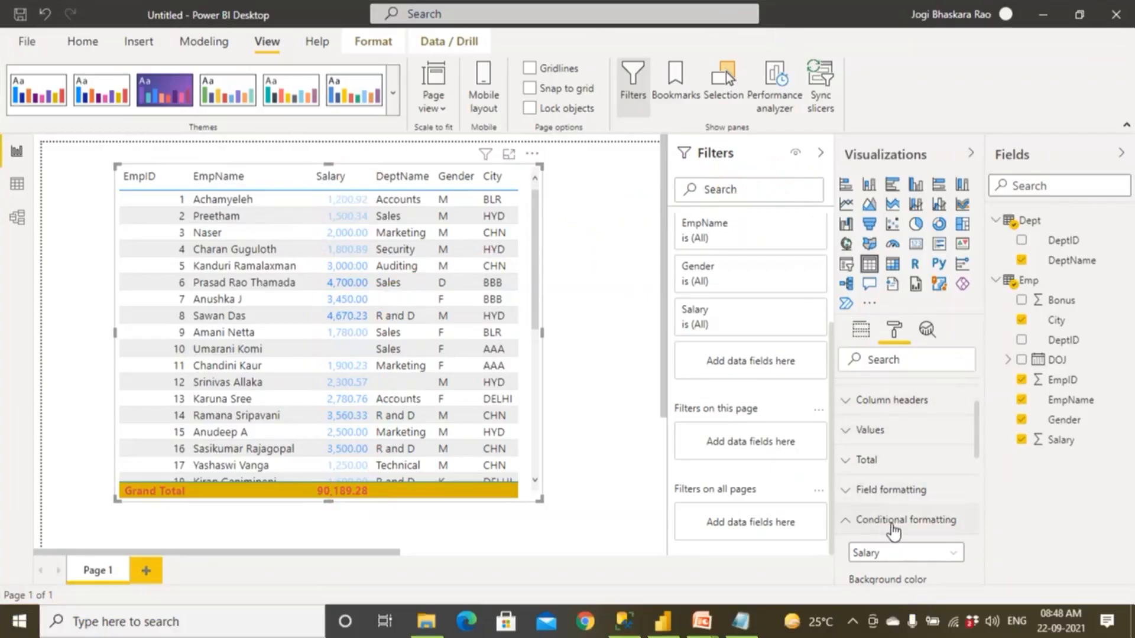
Open the advanced font color settings for Salary and format by Rules, keeping Sum of Salary as the base field.
scroll(894, 529, "down", 2)
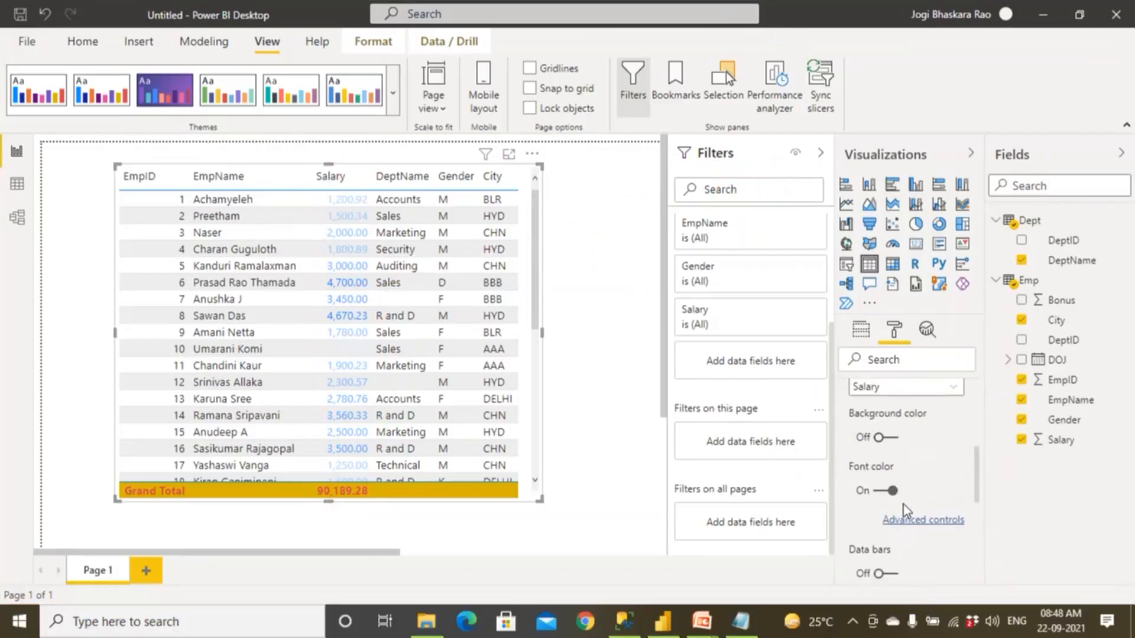
left_click(916, 522)
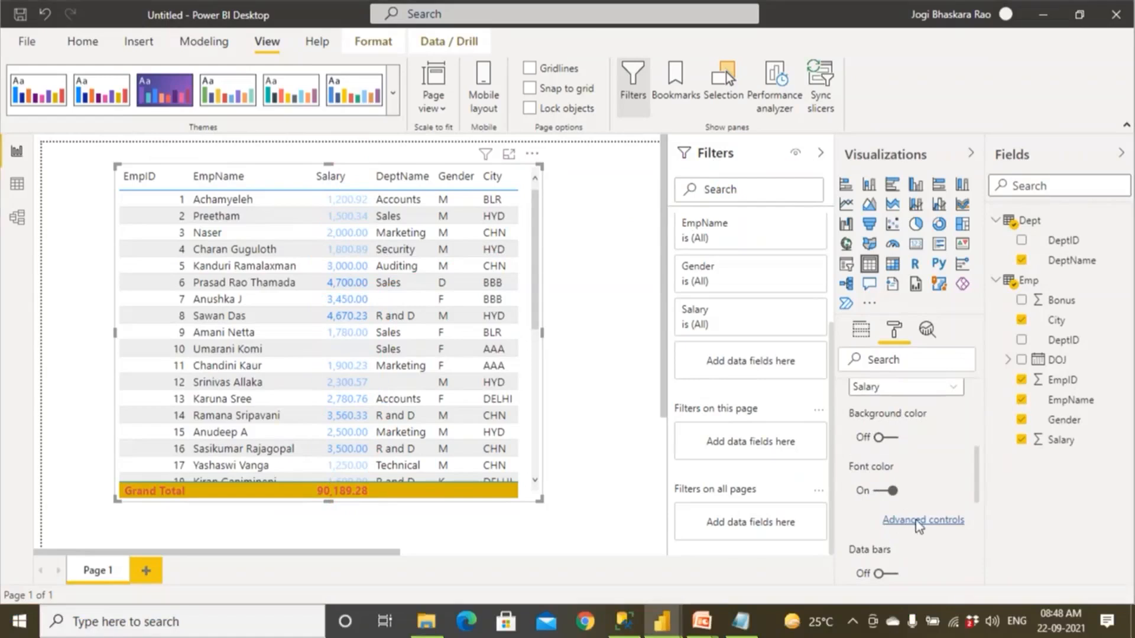
left_click(925, 521)
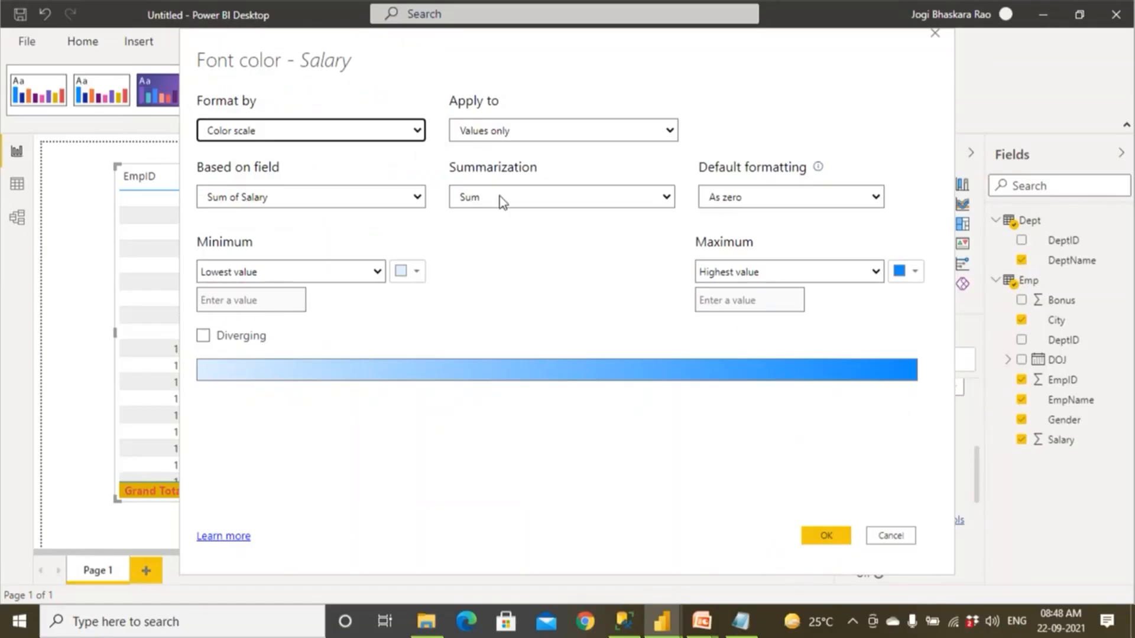
left_click(354, 130)
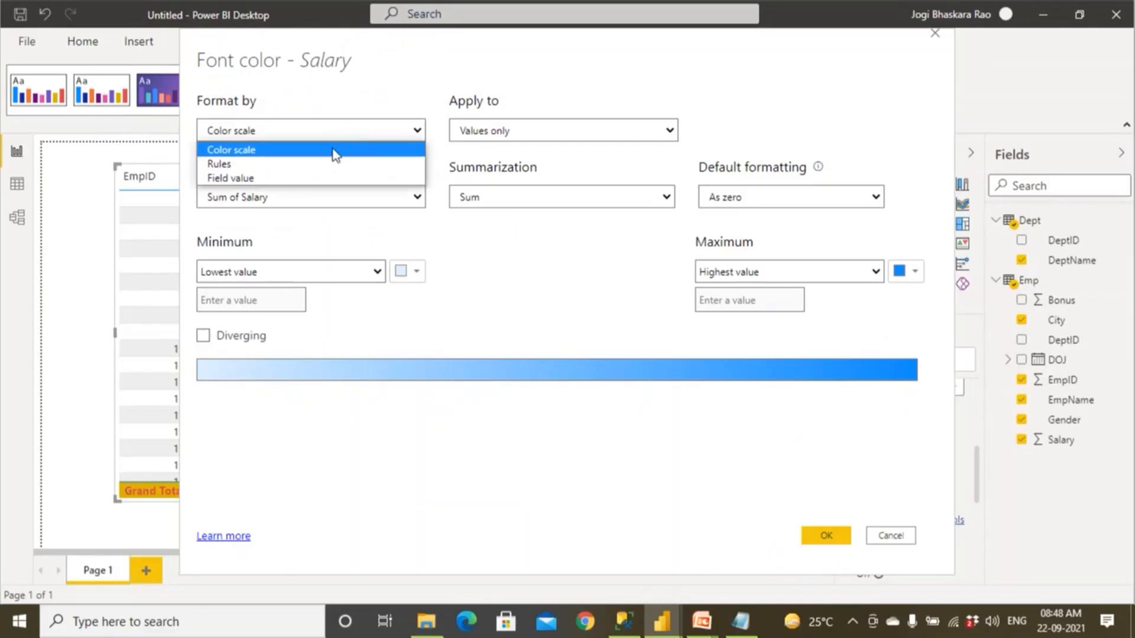
left_click(335, 165)
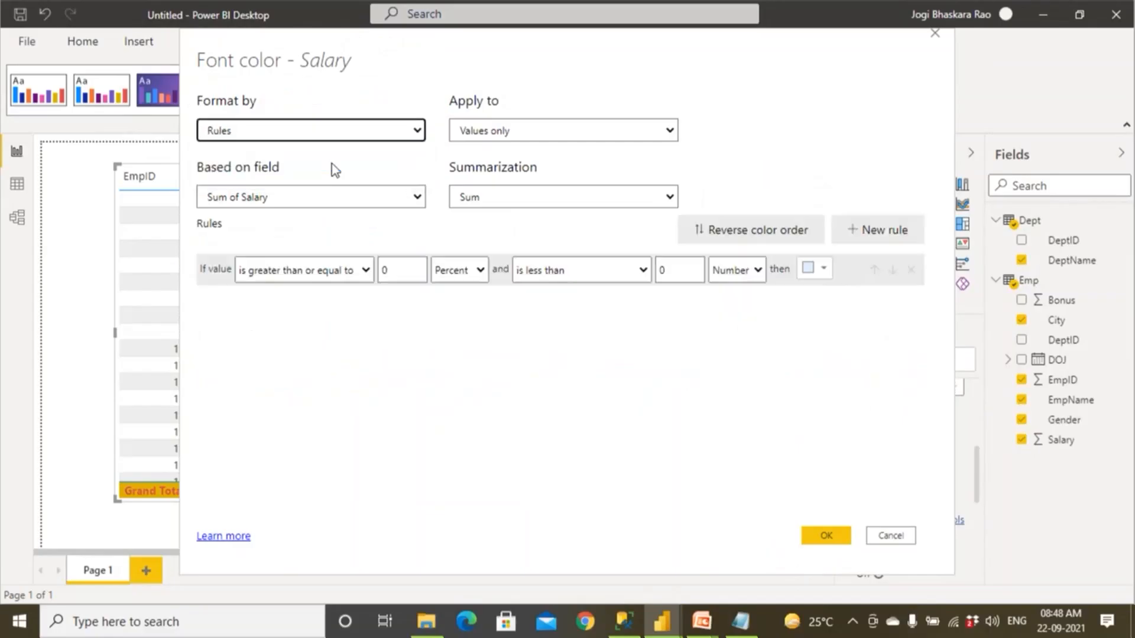
left_click(314, 199)
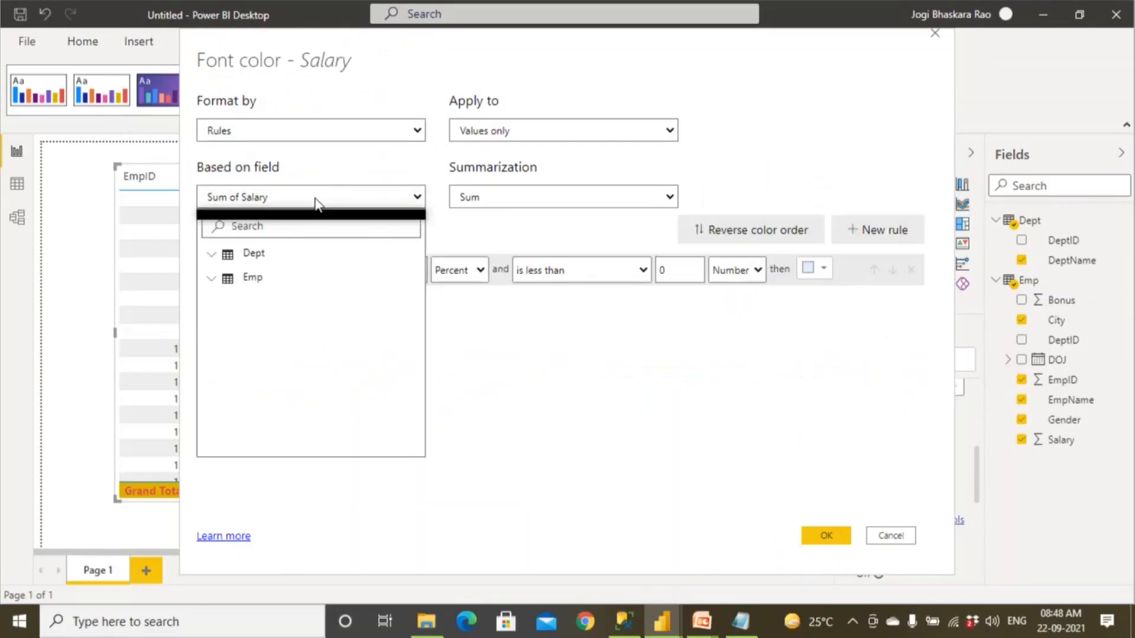
left_click(317, 199)
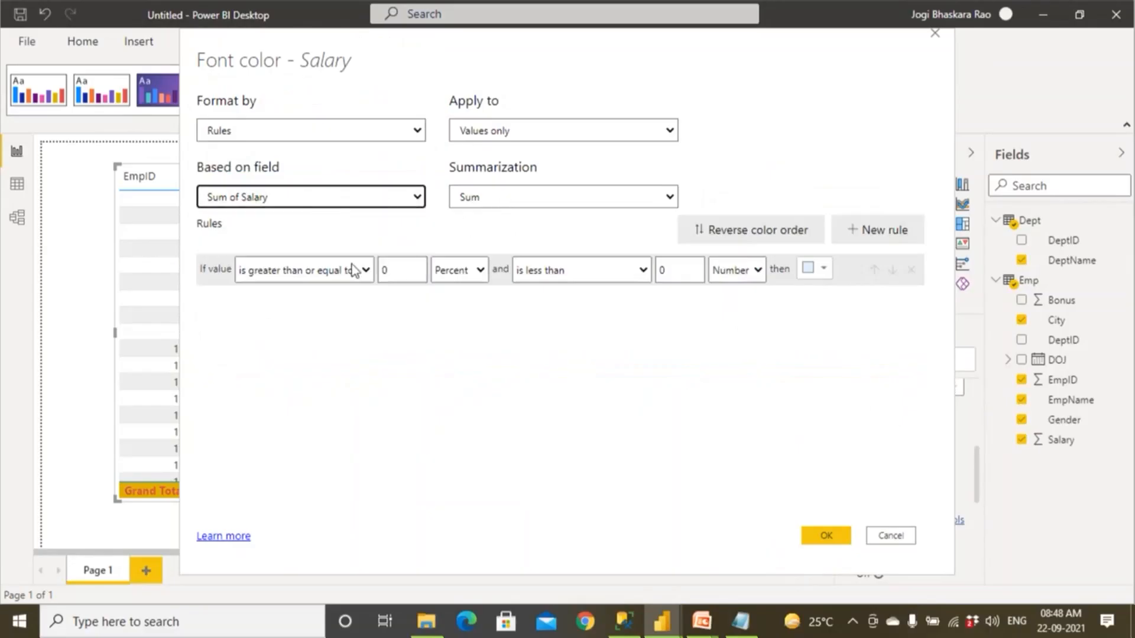
Define the first rule so Salary values from 0 to less than 5000, as numbers, are colored red.
left_click(456, 275)
left_click(454, 292)
double_click(674, 271)
type("5")
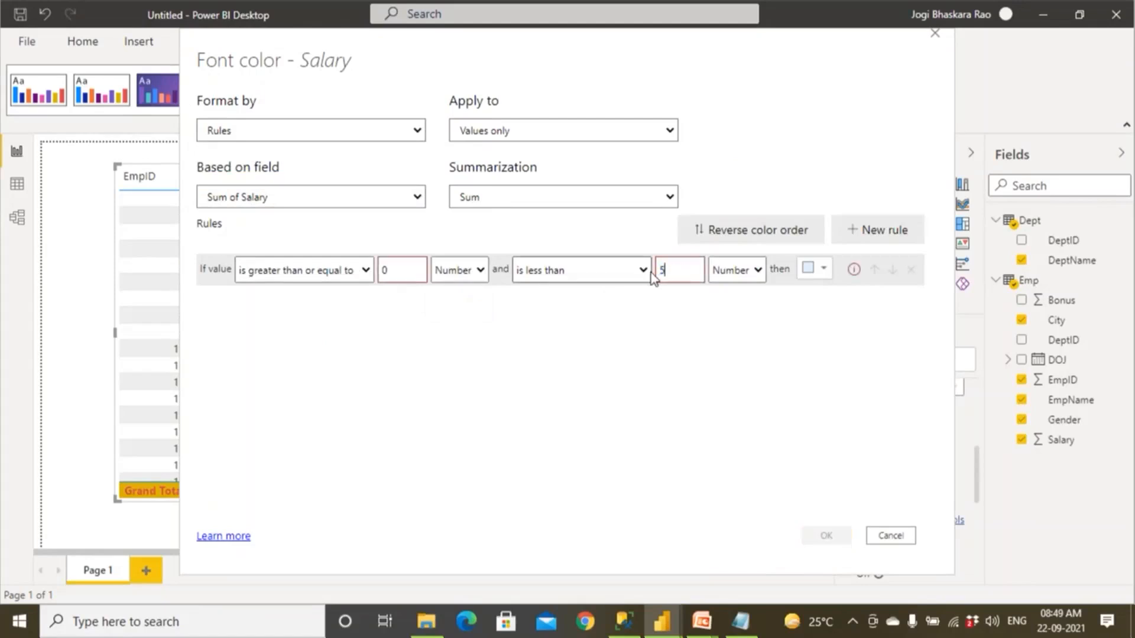
type("000")
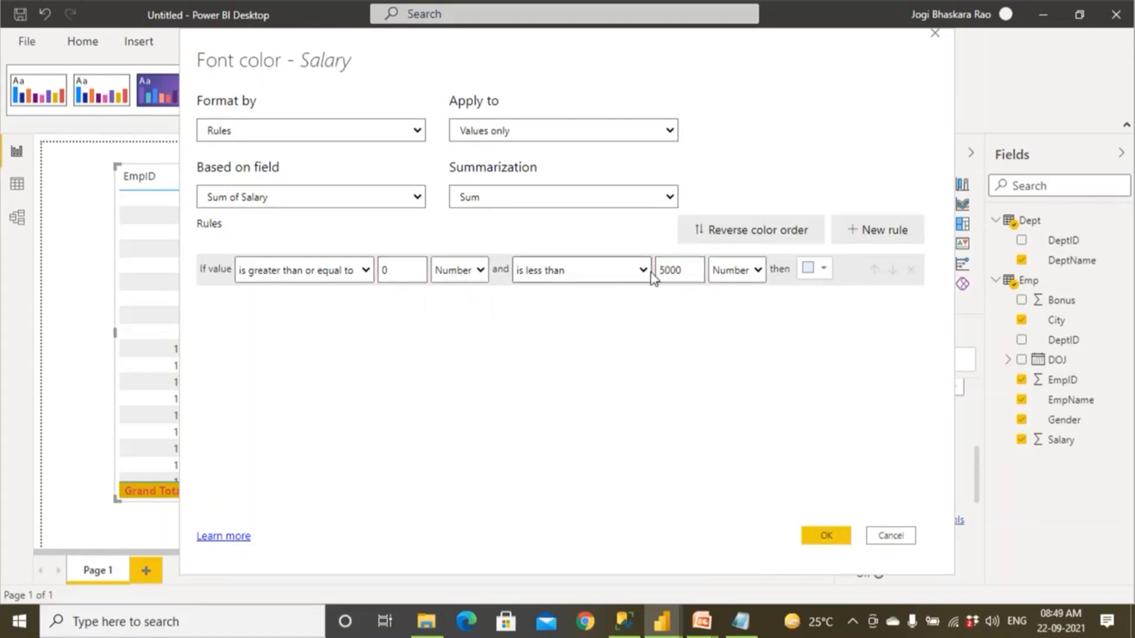
left_click(824, 270)
left_click(916, 290)
Add a second rule coloring Salary numbers from 5000 to less than 50000000 dark blue, and apply the font color rules.
left_click(877, 231)
left_click_drag(403, 307, 373, 310)
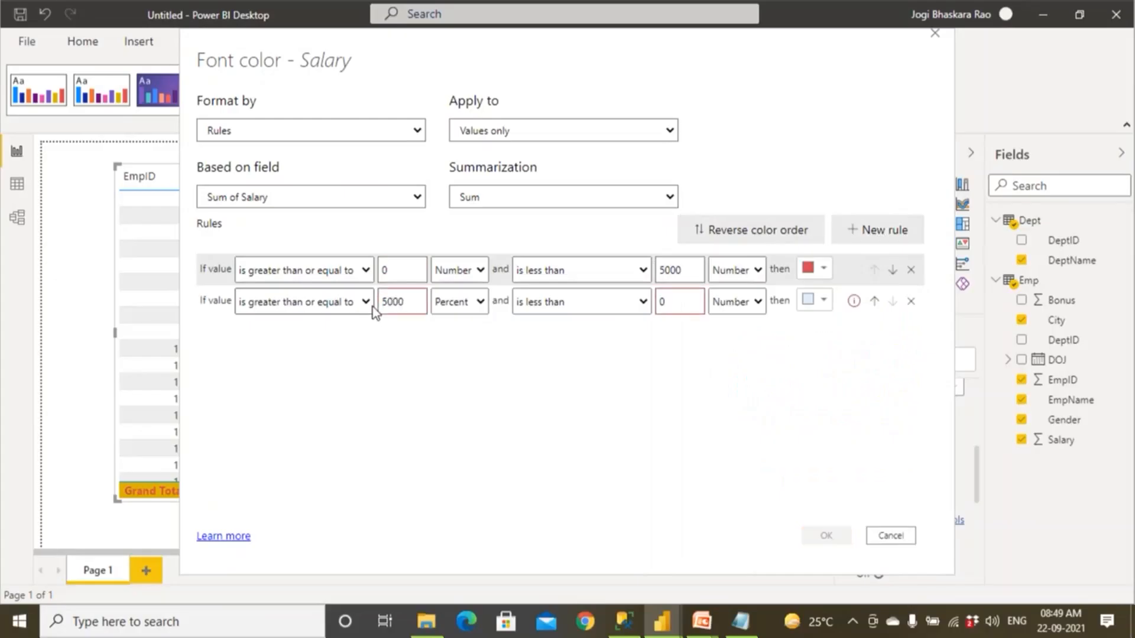
left_click_drag(674, 297, 644, 306)
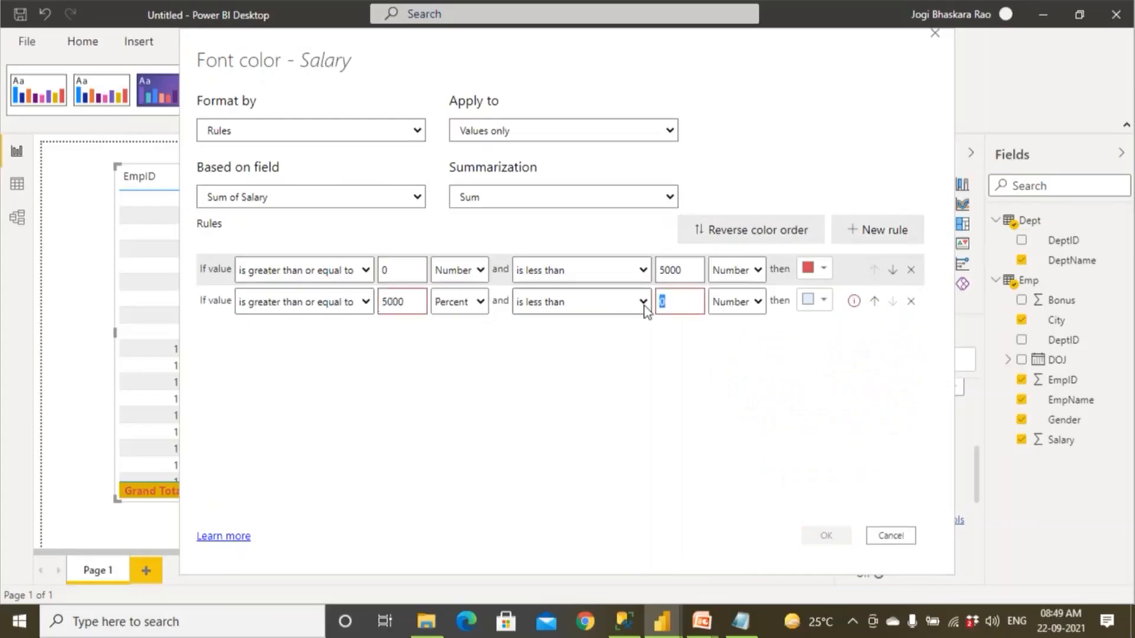
type("50000000")
left_click(472, 305)
left_click(464, 323)
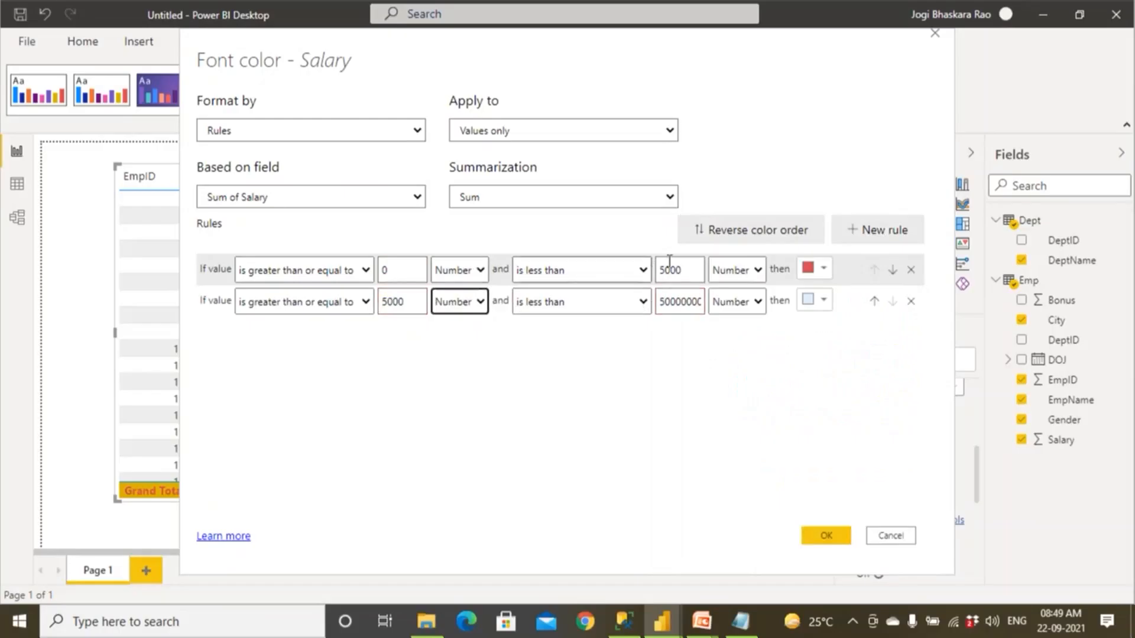
left_click(822, 301)
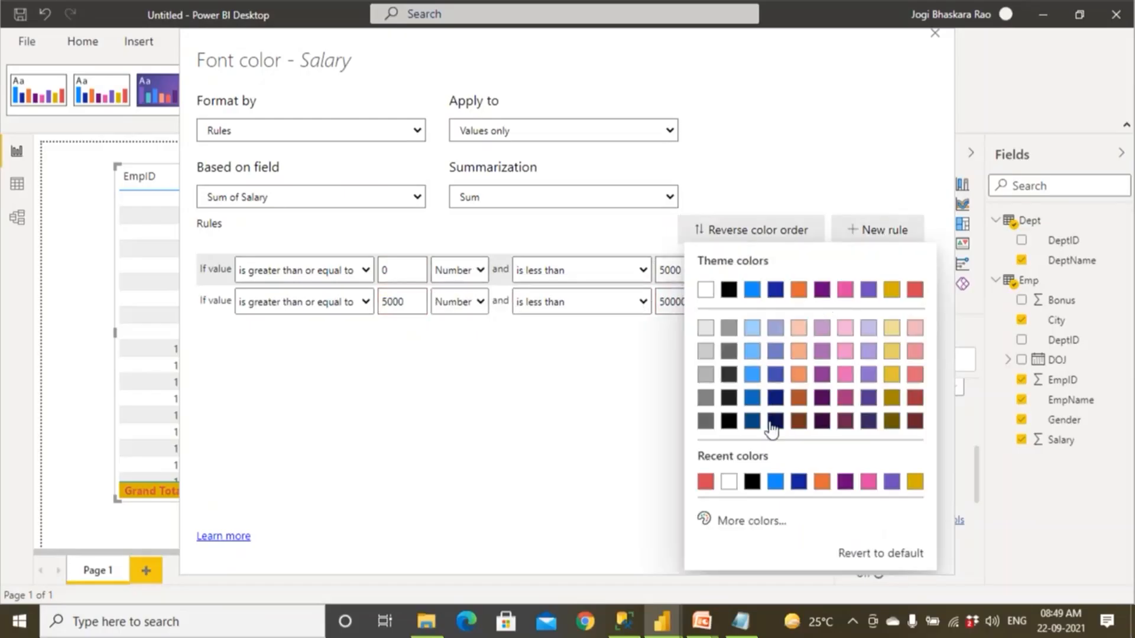
left_click(774, 289)
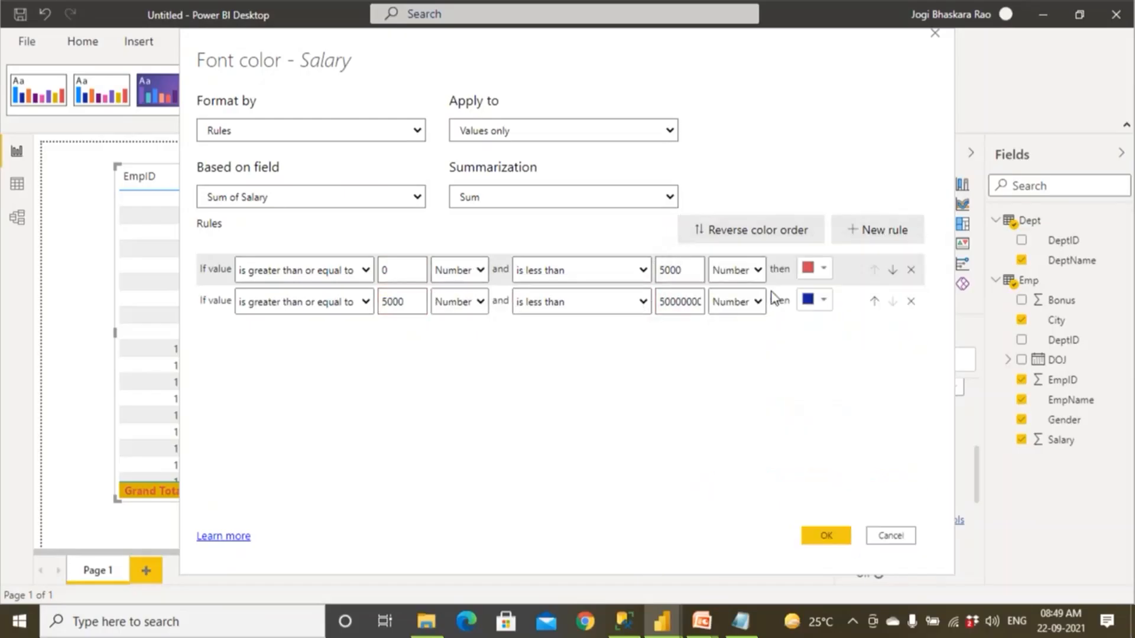
left_click(817, 537)
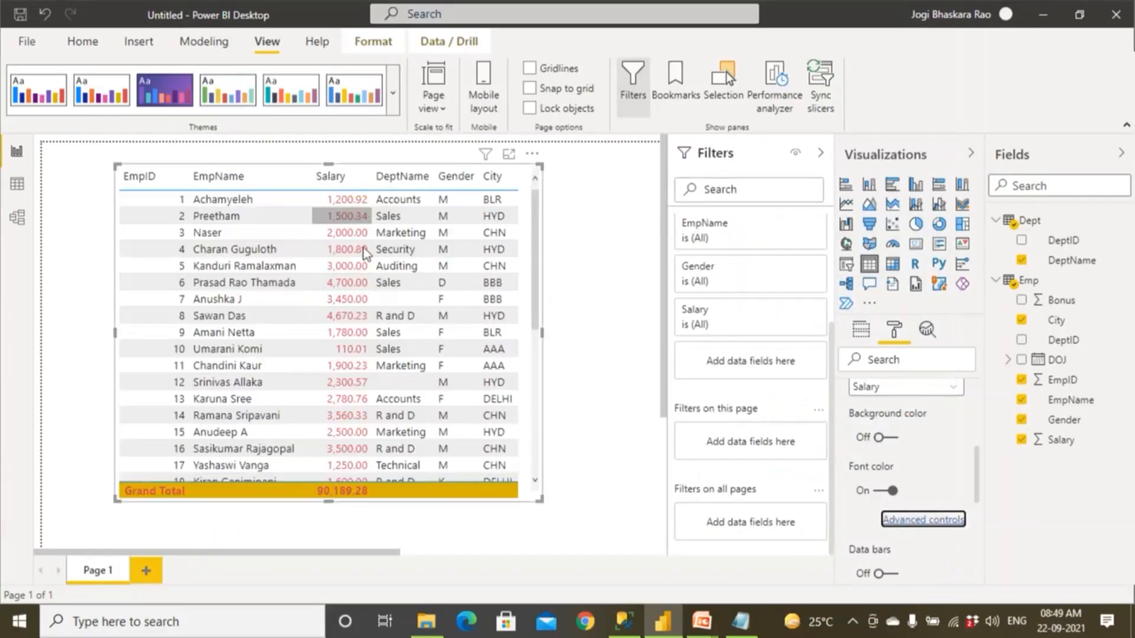
Change the boundary between the two Salary font color rules to 2000 and apply the rules.
scroll(532, 378, "down", 5)
scroll(523, 334, "up", 1)
scroll(522, 334, "up", 4)
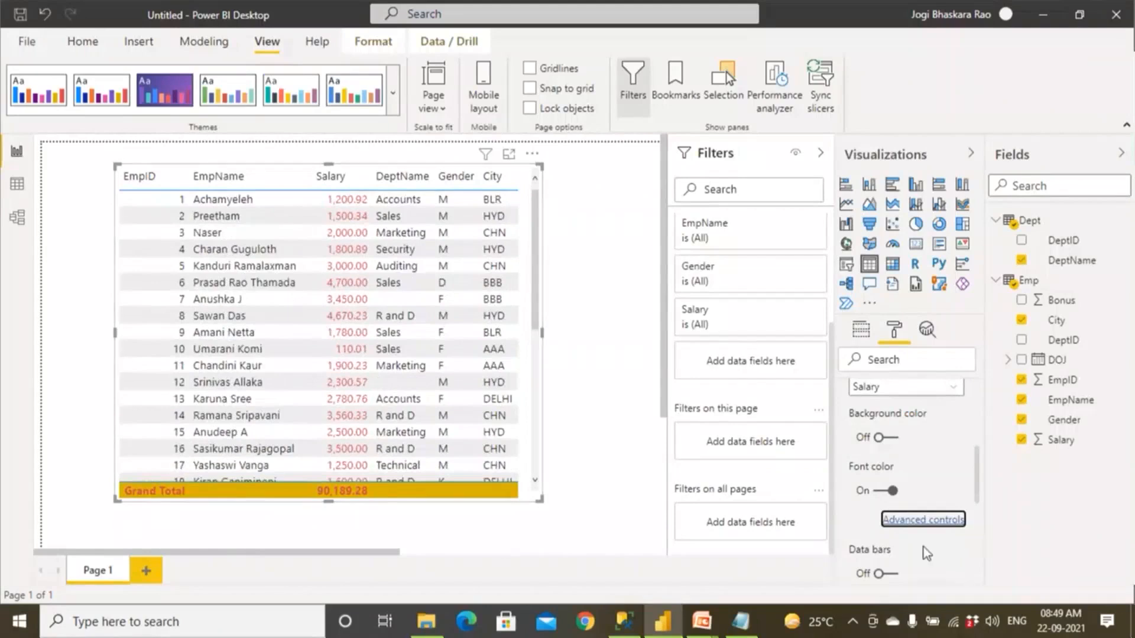
left_click(914, 522)
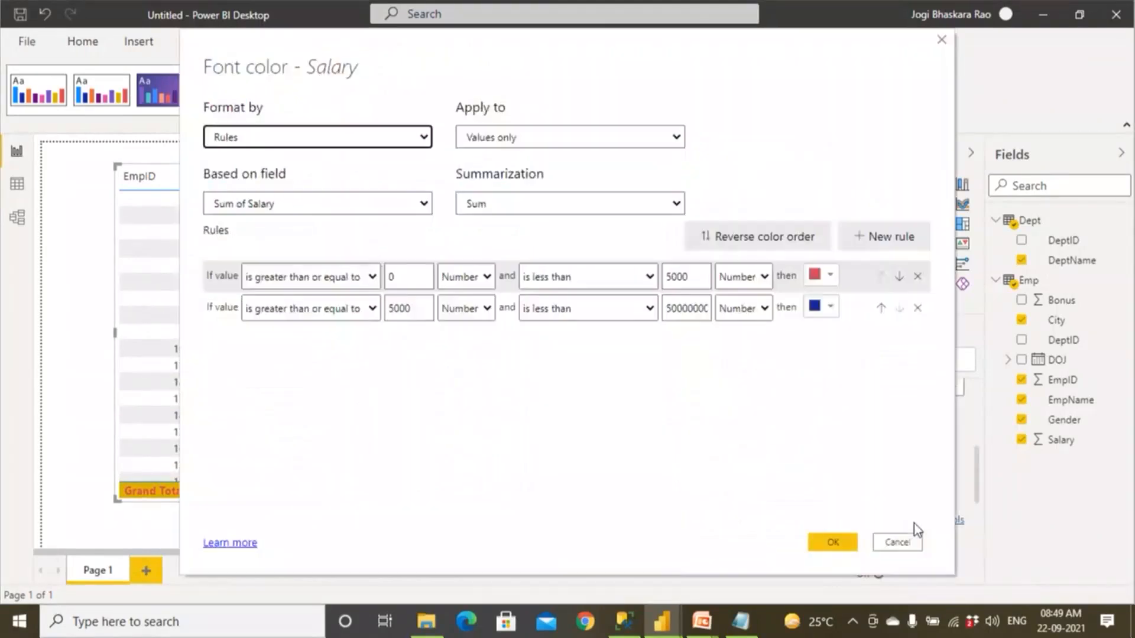
double_click(666, 277)
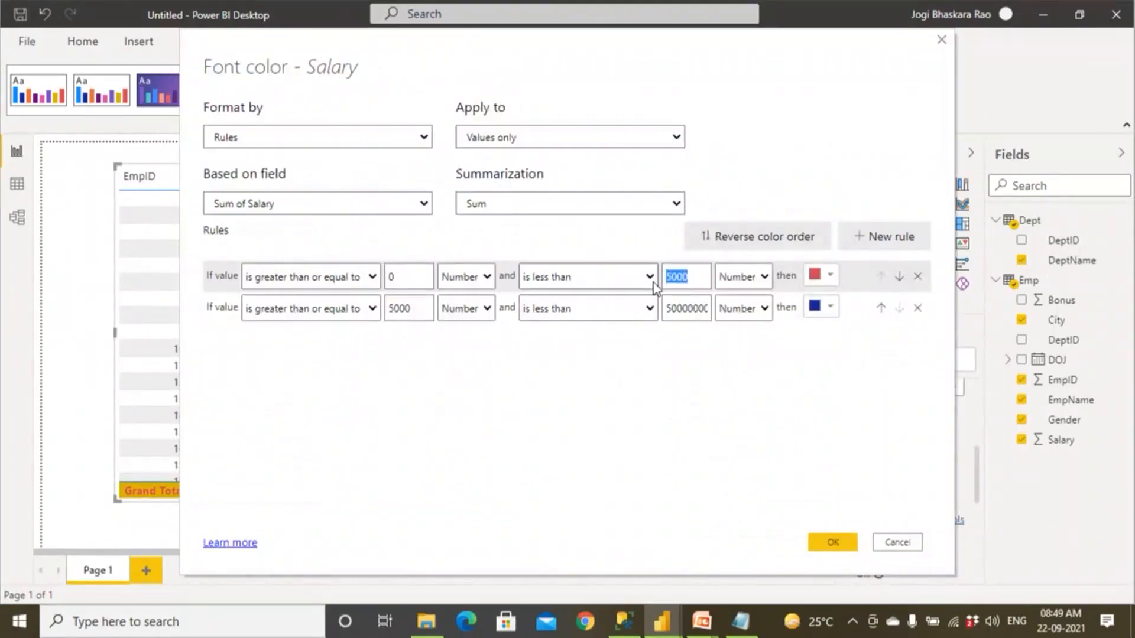
type("2000")
left_click_drag(412, 308, 322, 307)
type("2000")
left_click(833, 544)
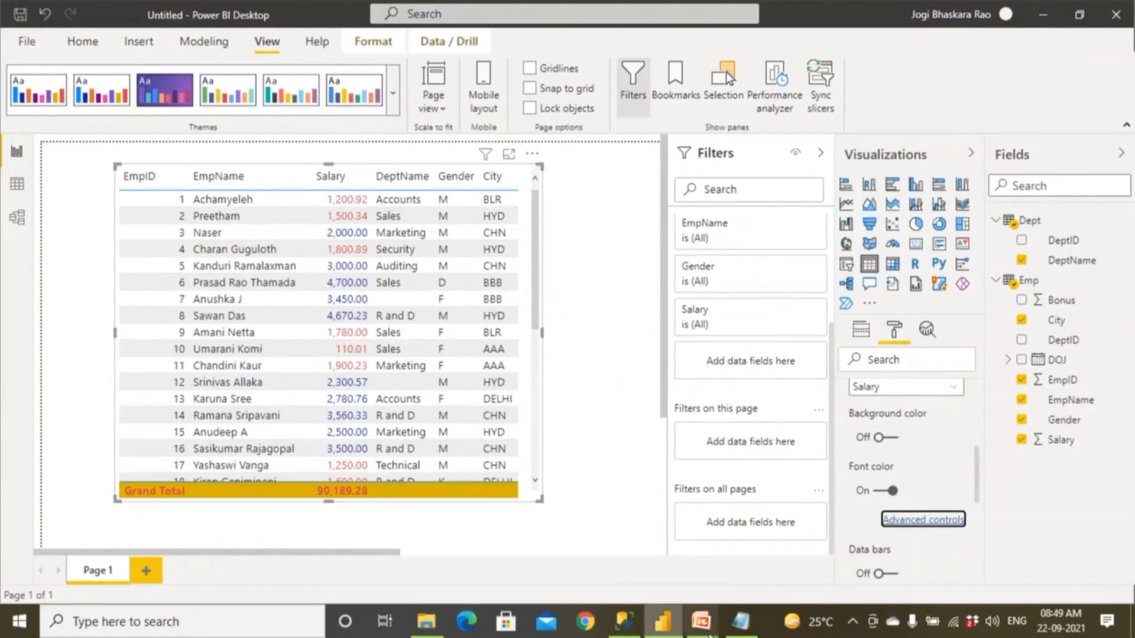
Switch to the PowerPoint presentation to view the Conditional Formatting slide, and return to Power BI Desktop.
mouse_move(703, 627)
left_click(757, 573)
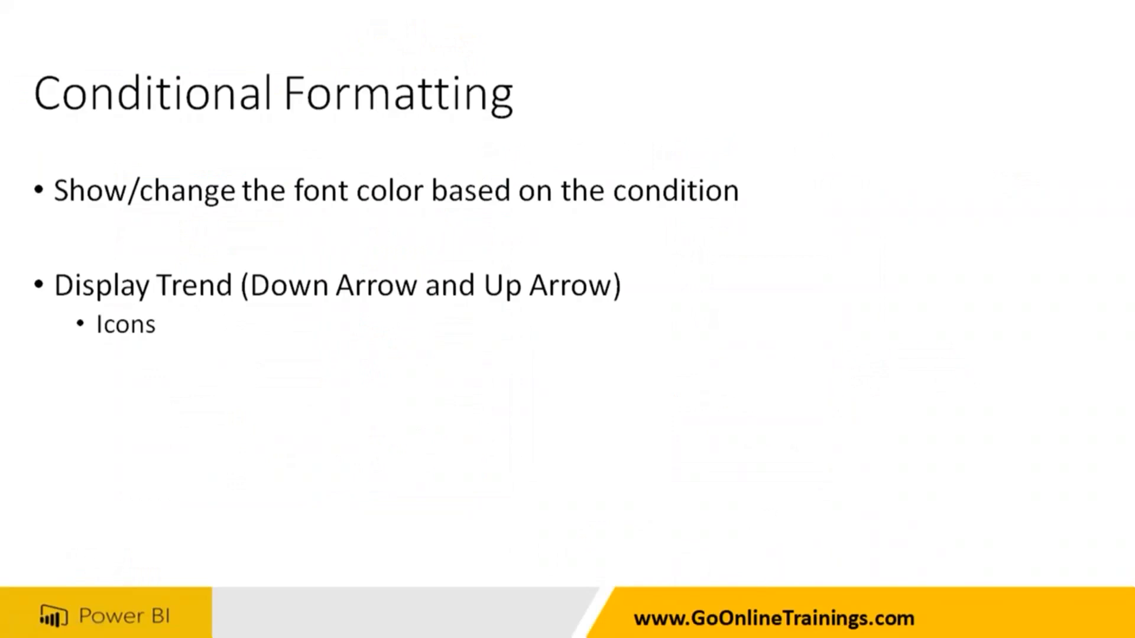
key("alt+Tab")
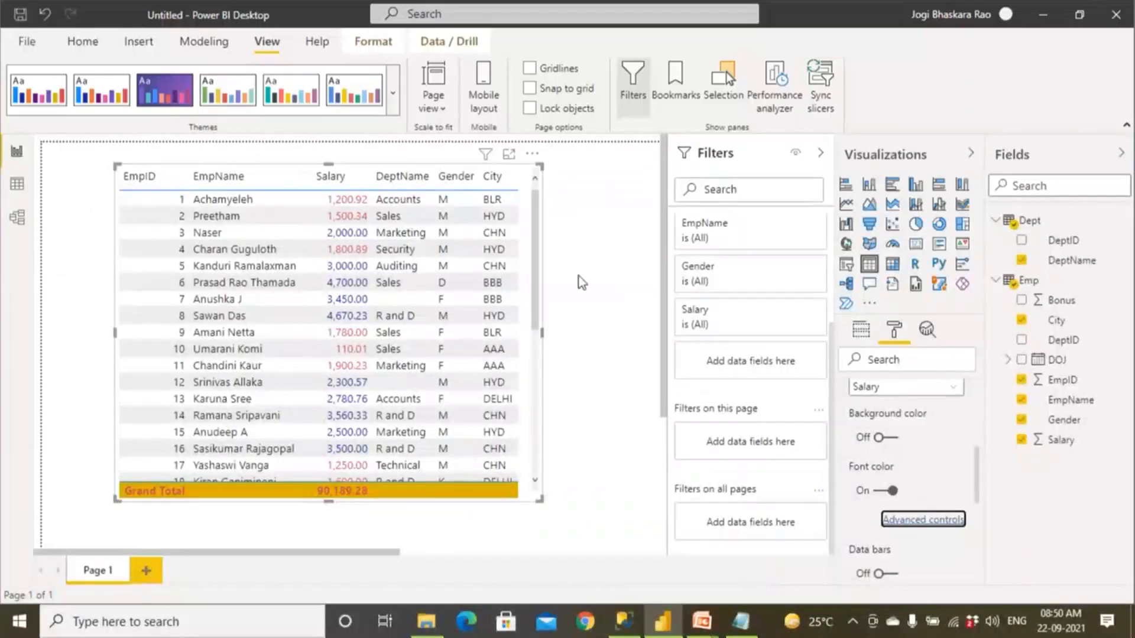
Reset Salary's conditional font color by turning it off and on, and set its advanced formatting to Rules.
scroll(896, 508, "up", 3)
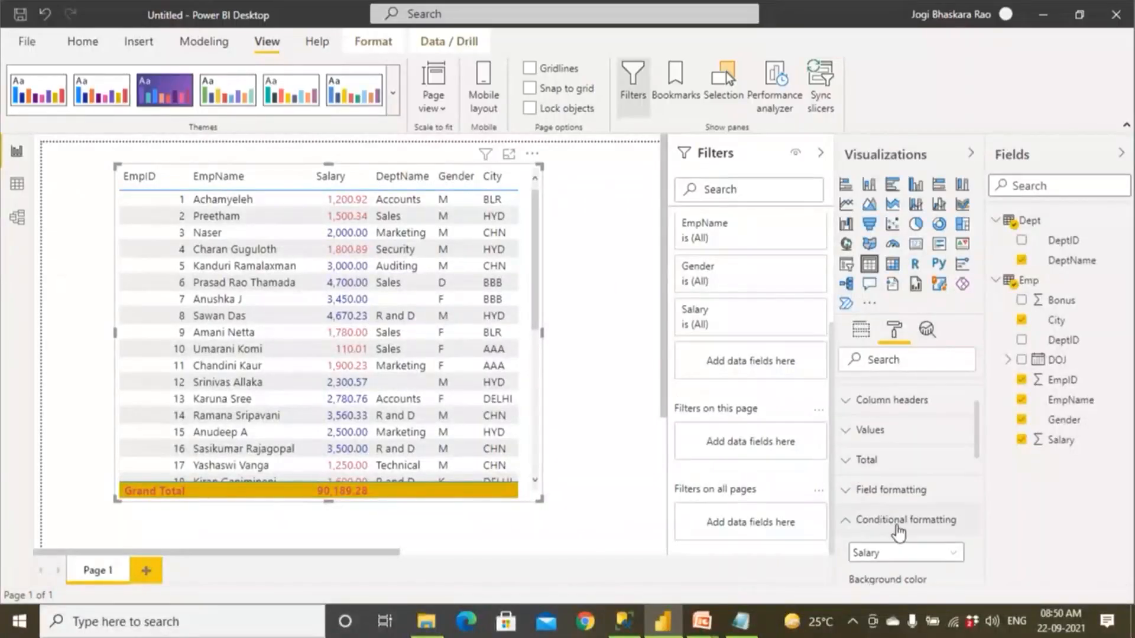
scroll(897, 525, "down", 5)
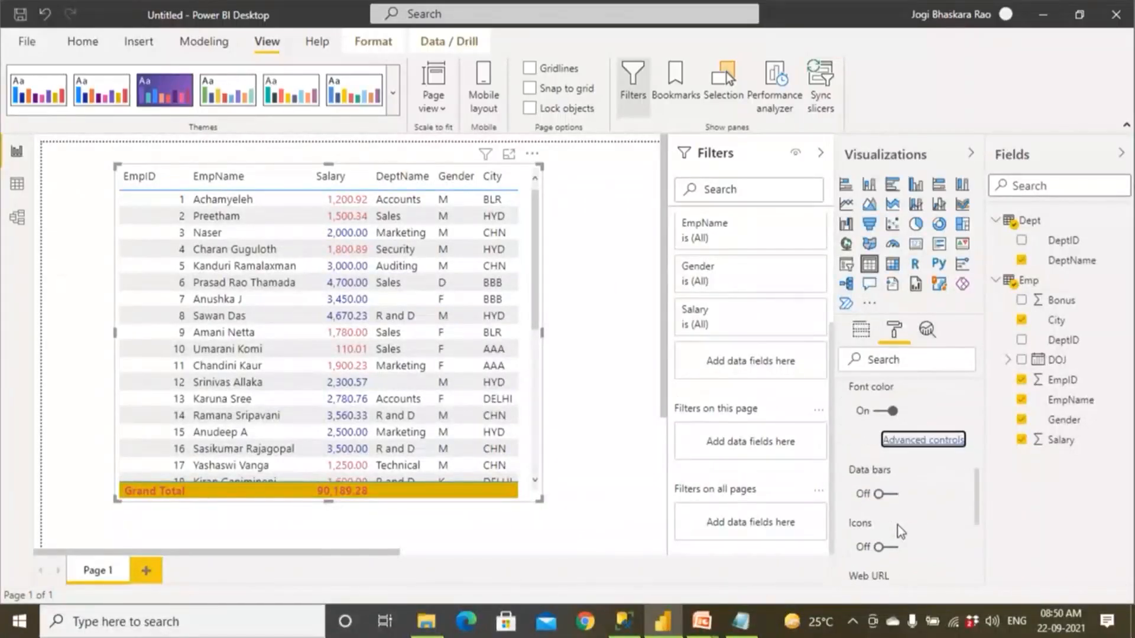
left_click(879, 412)
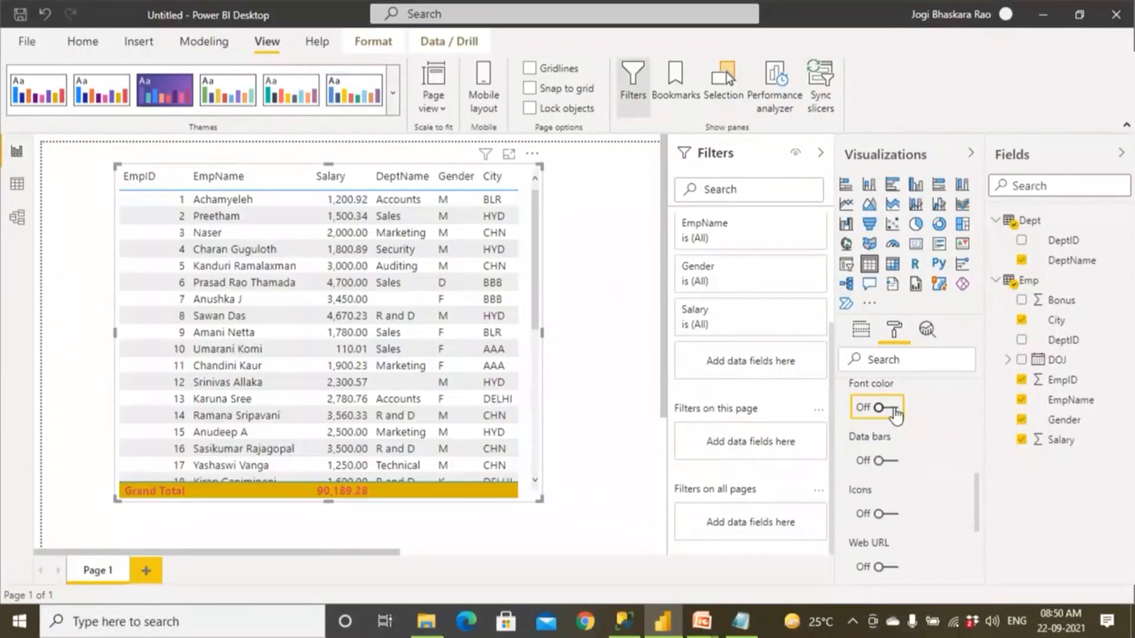
left_click(894, 409)
left_click(920, 438)
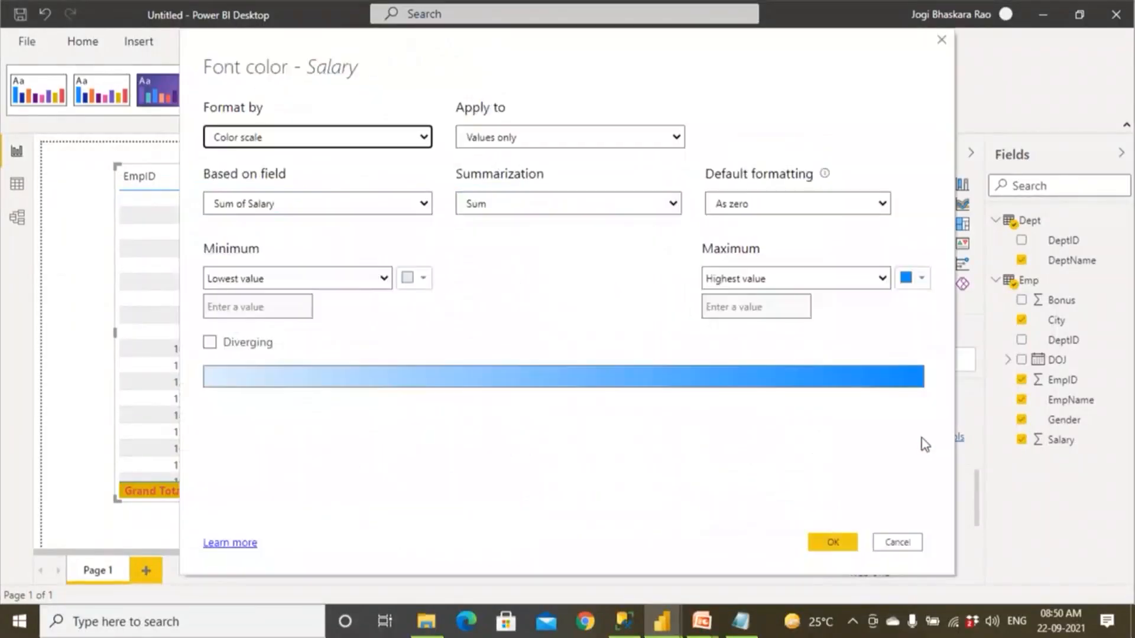
left_click(274, 138)
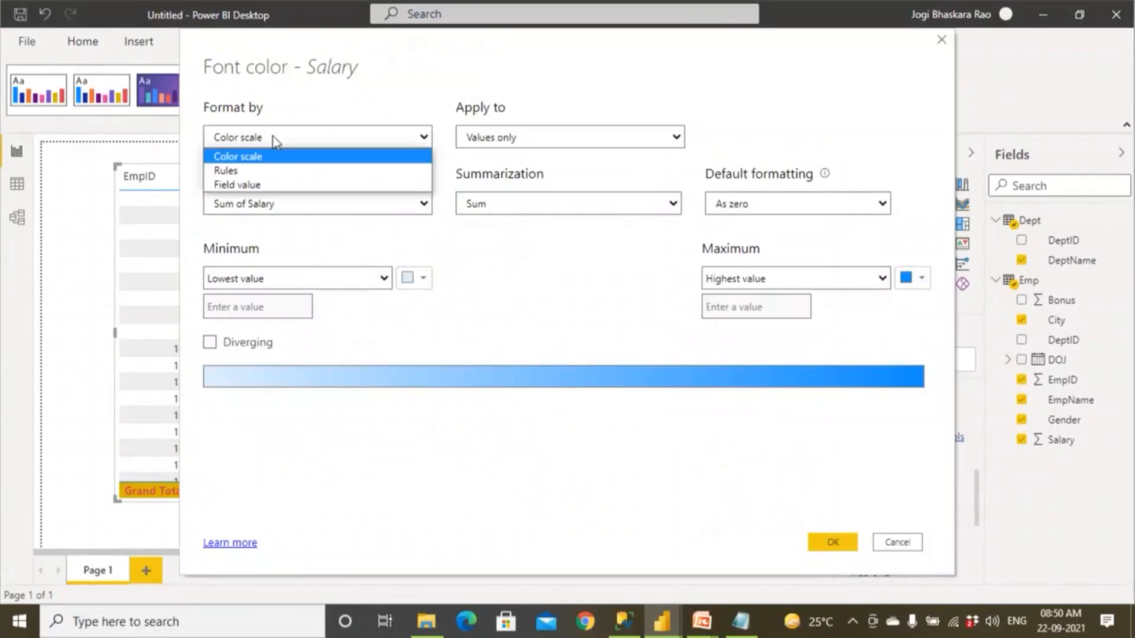
left_click(274, 170)
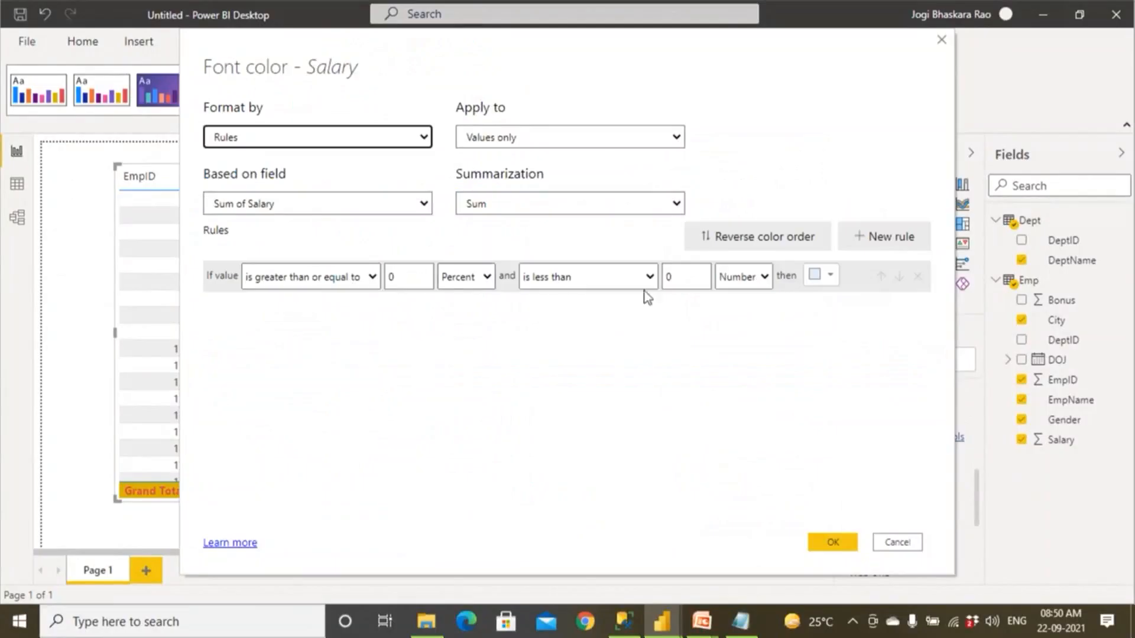
Define the first rule so Salary values from 0 to less than 1000, as numbers, are colored red.
left_click(680, 277)
type("1000")
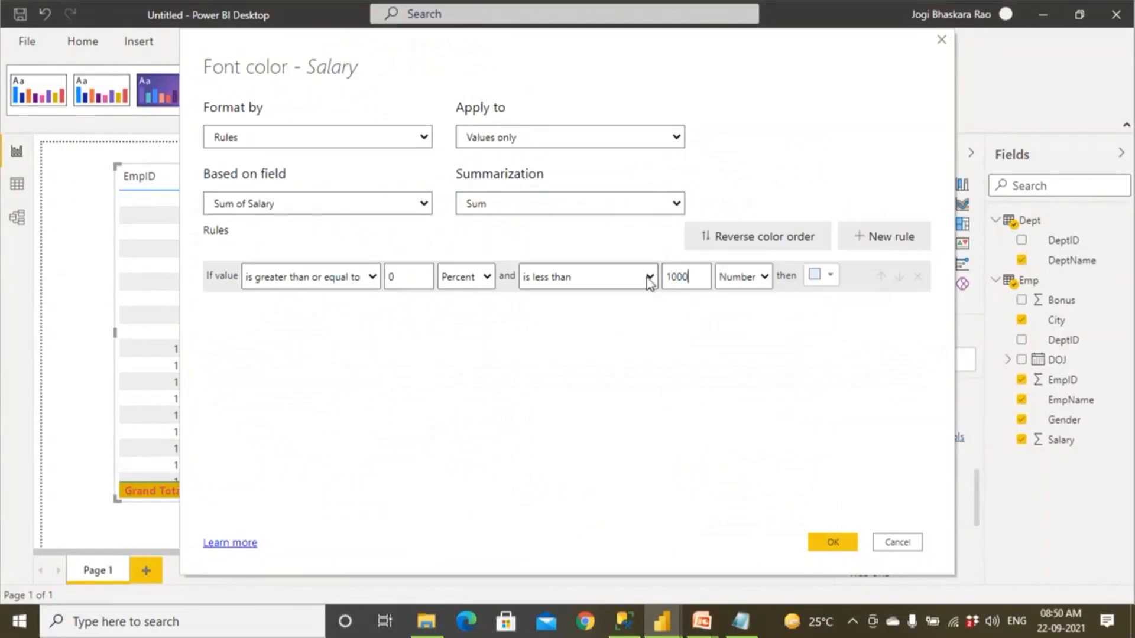
left_click(828, 276)
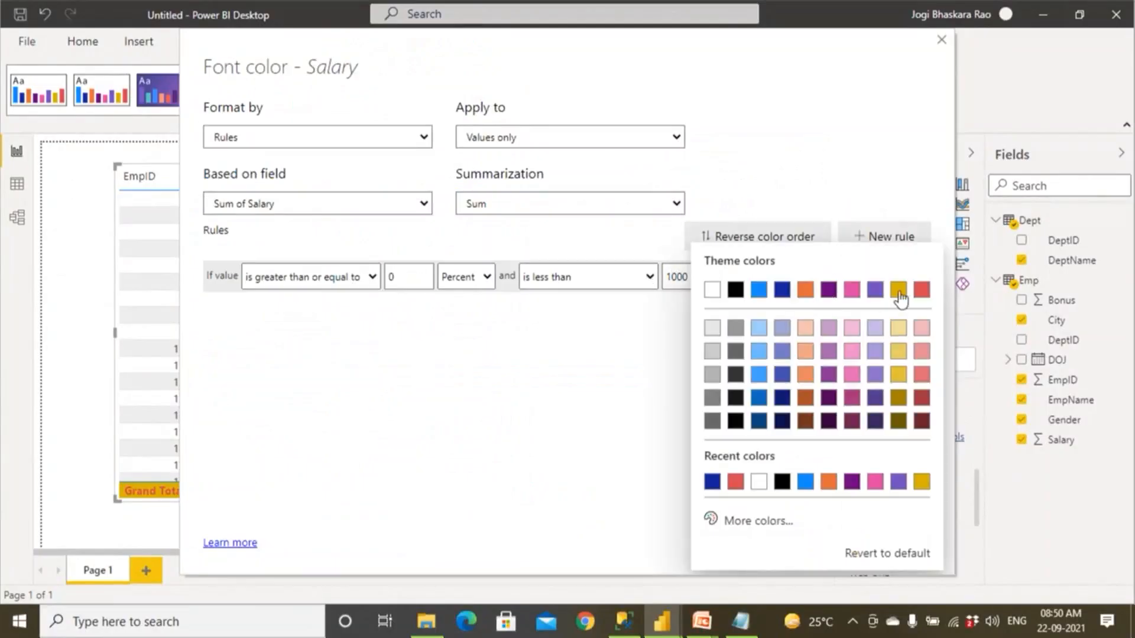
left_click(924, 289)
left_click(487, 277)
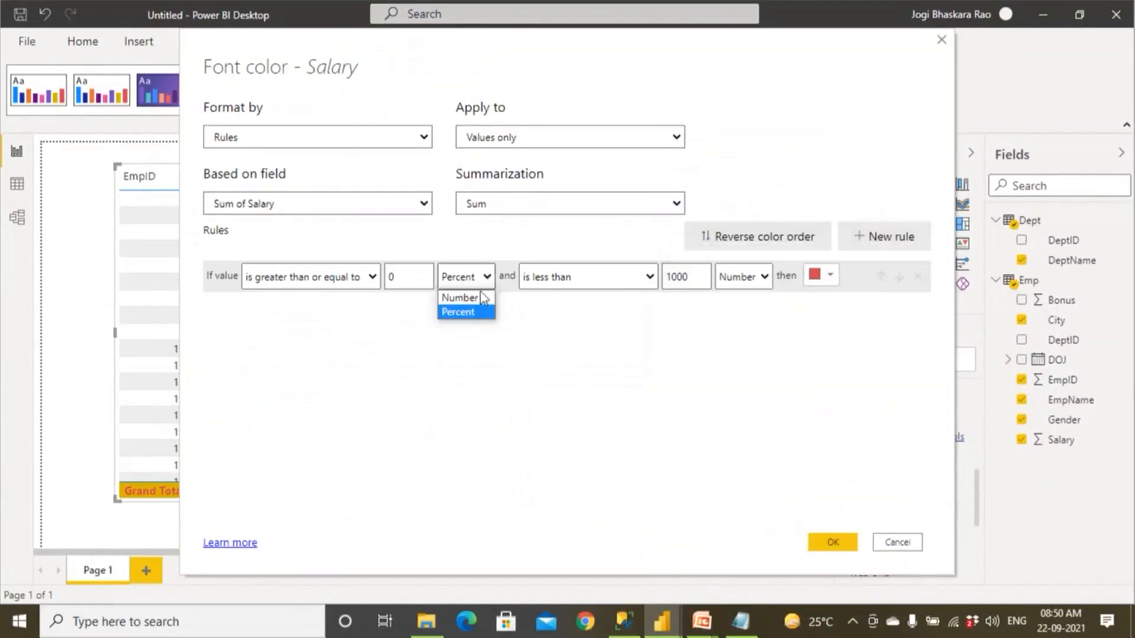
left_click(460, 297)
left_click(745, 277)
left_click(855, 272)
Add a second font color rule with bounds from 1000 to less than 2000, colored dark purple.
left_click(882, 238)
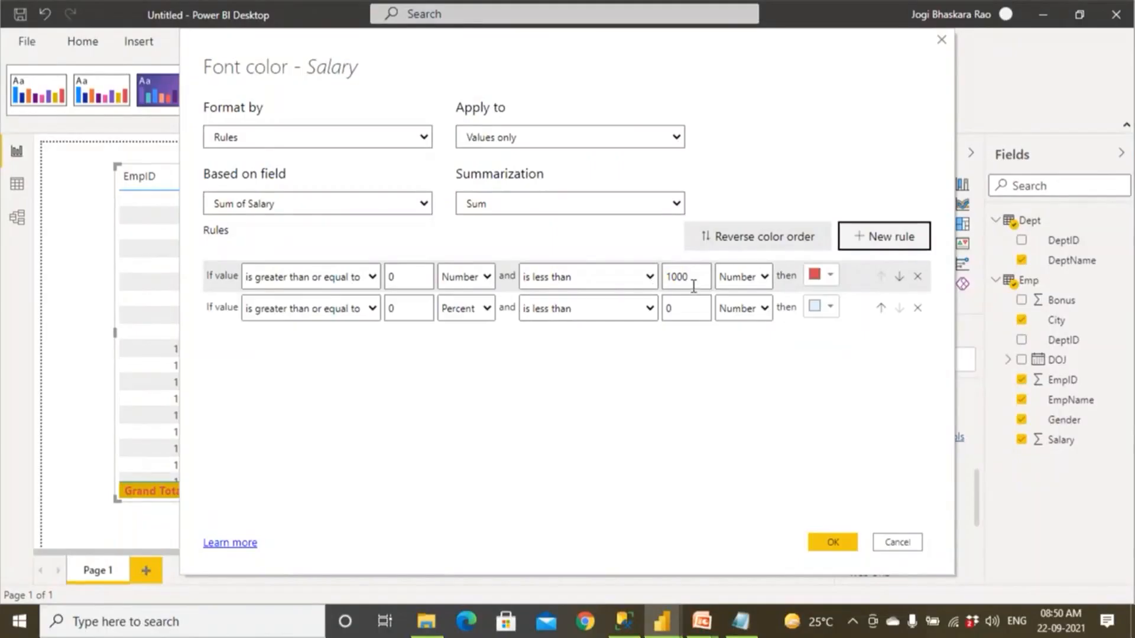
left_click_drag(668, 283, 649, 295)
left_click_drag(416, 311, 373, 312)
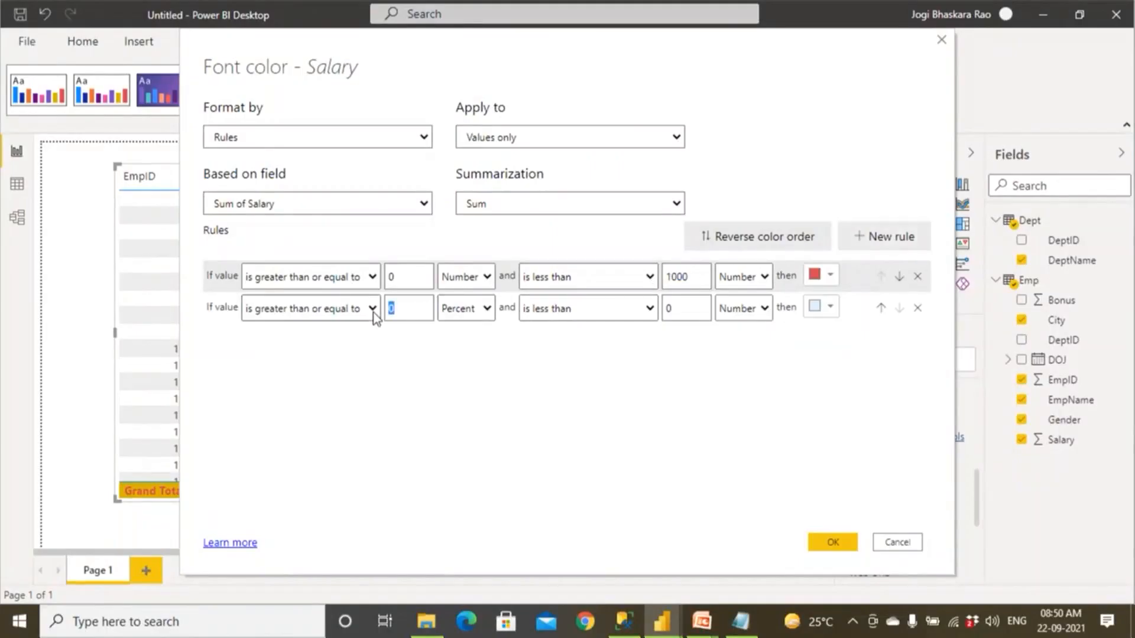
left_click_drag(675, 309, 625, 314)
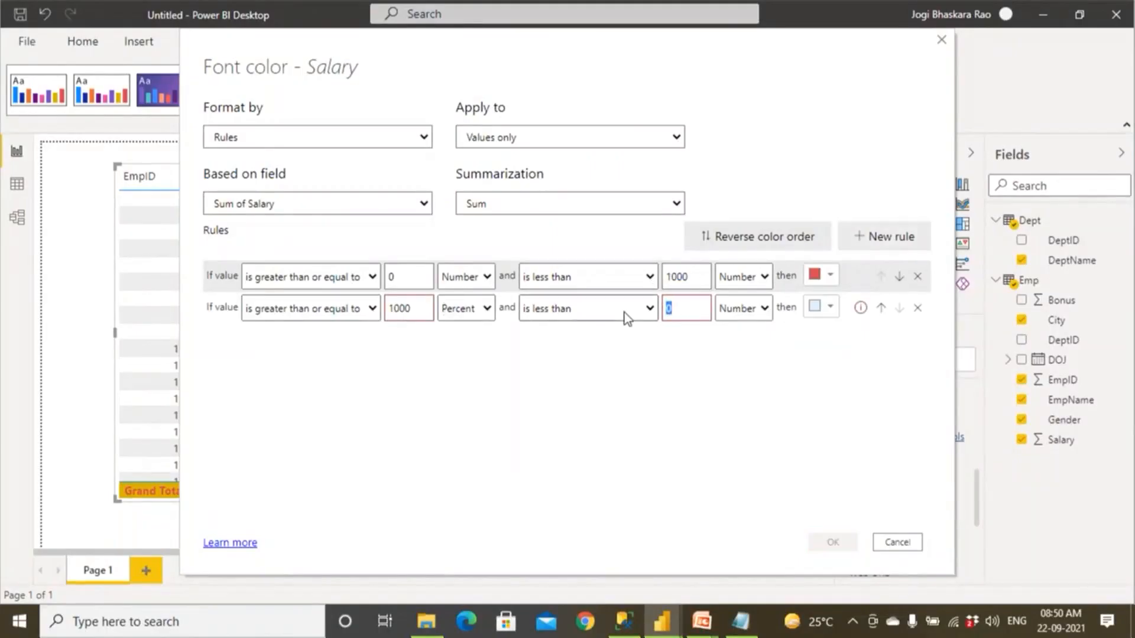
type("2000")
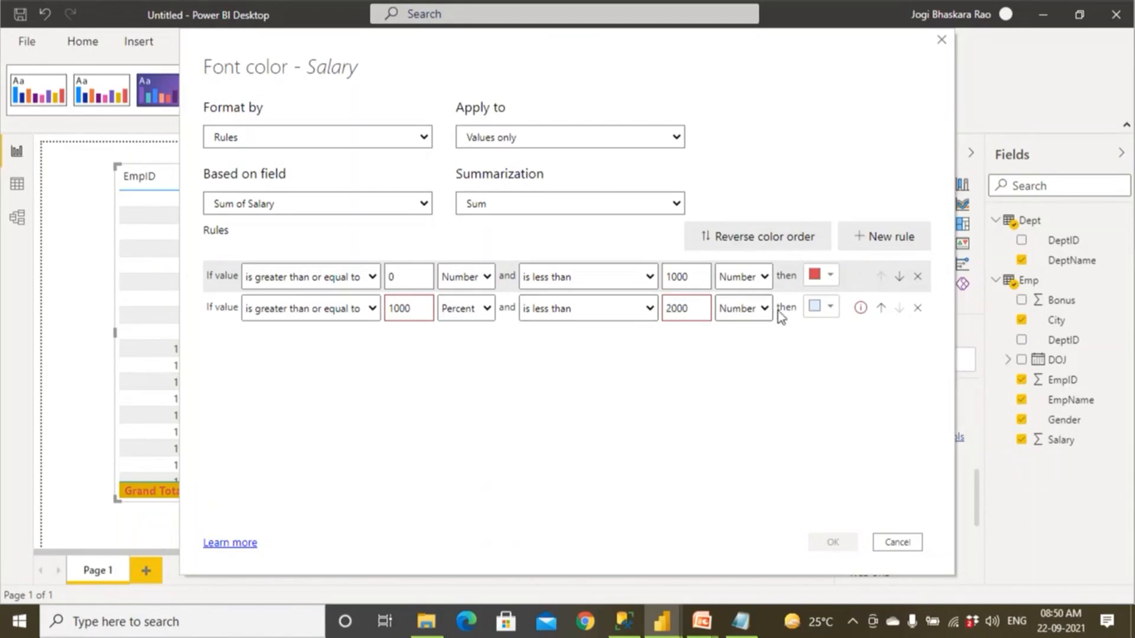
left_click(826, 313)
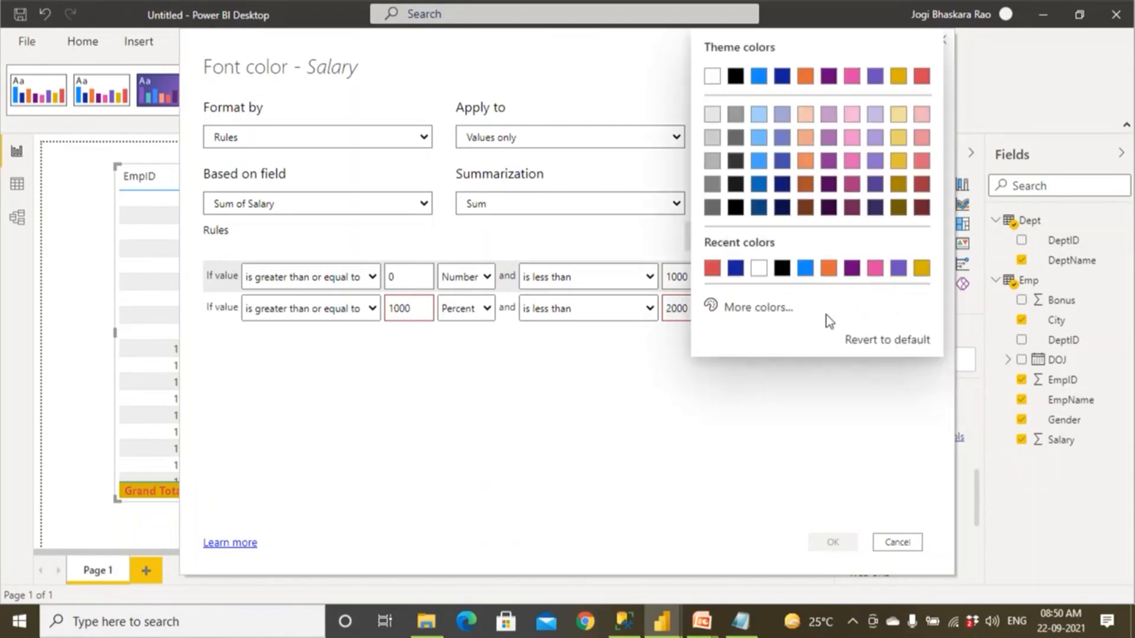
left_click(852, 269)
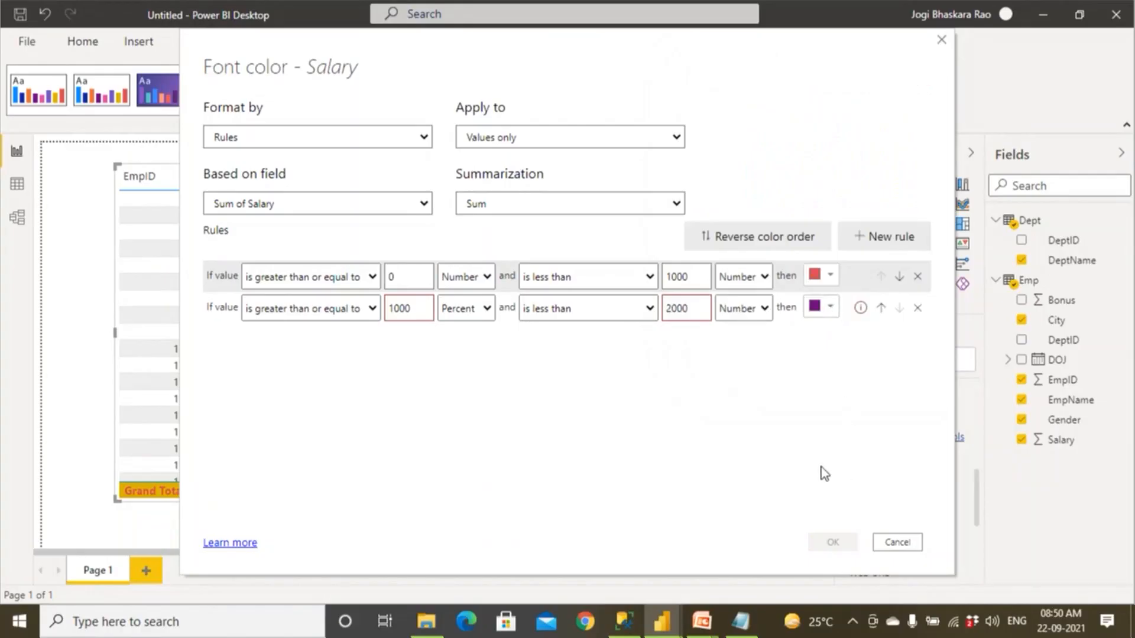
Add a third rule starting at 2000, and set the lower bounds of the second and third rules to Number.
left_click(866, 242)
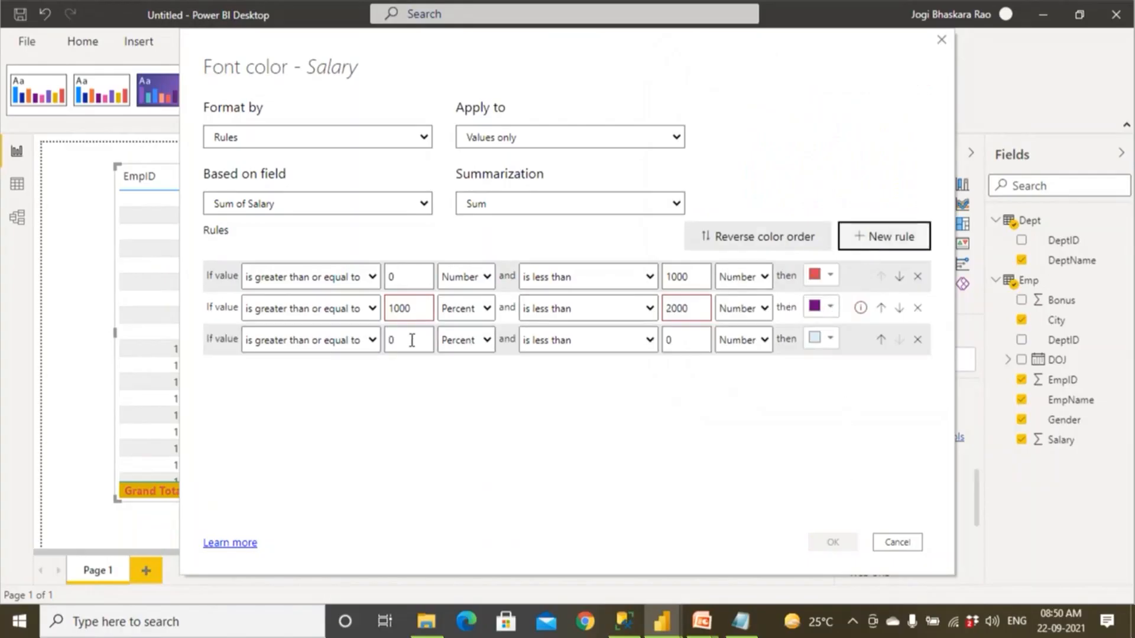
left_click(412, 338)
type("2000")
left_click(459, 341)
left_click(459, 317)
left_click(459, 316)
left_click(459, 309)
left_click(465, 329)
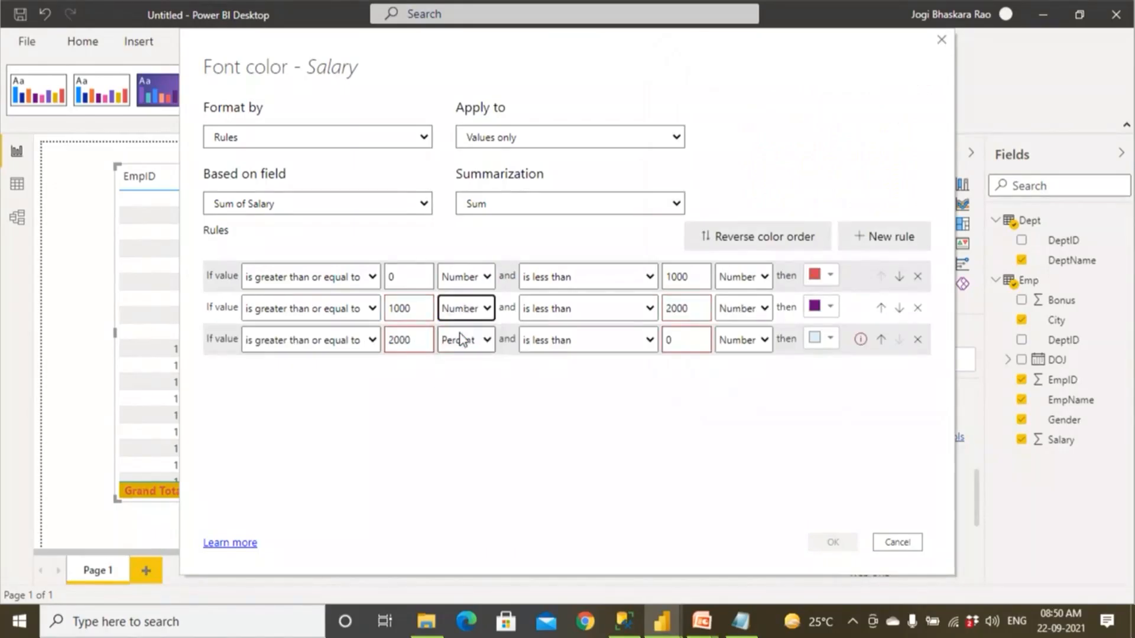
left_click(461, 340)
left_click(462, 359)
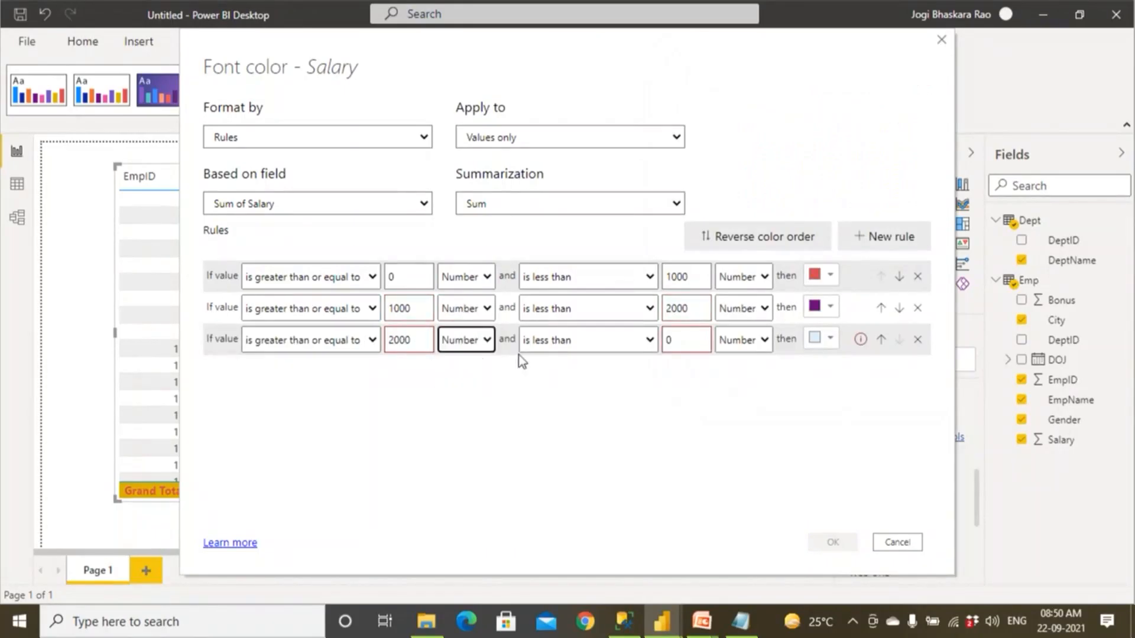
Set the third rule's upper limit to less than 1000000 and color it pink.
left_click(683, 341)
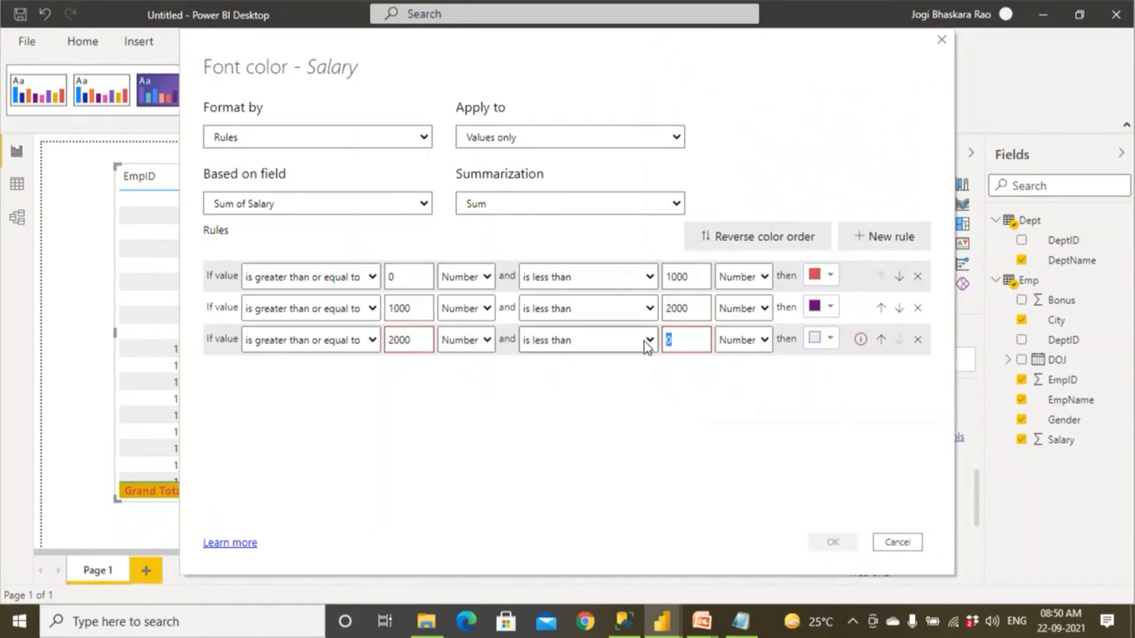
type("1000000")
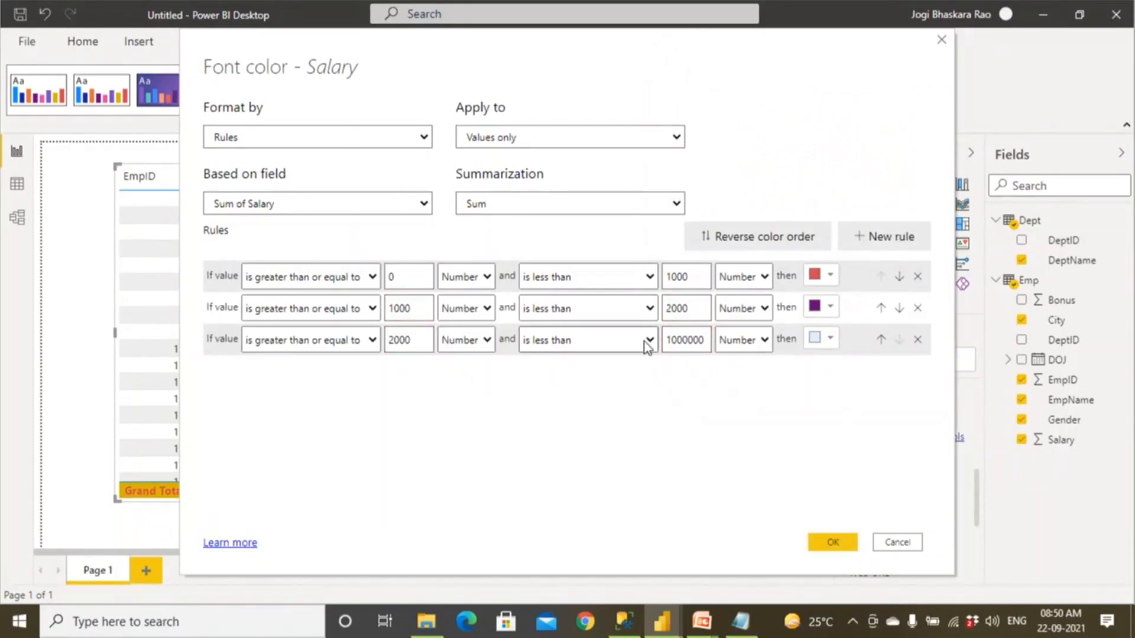
left_click(814, 339)
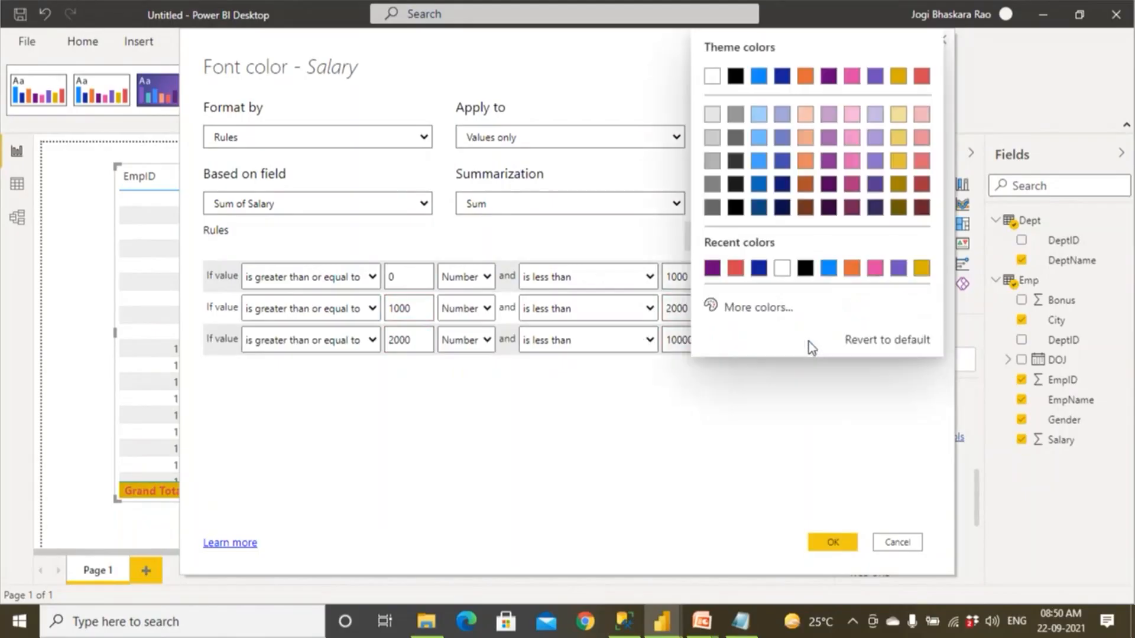
left_click(875, 269)
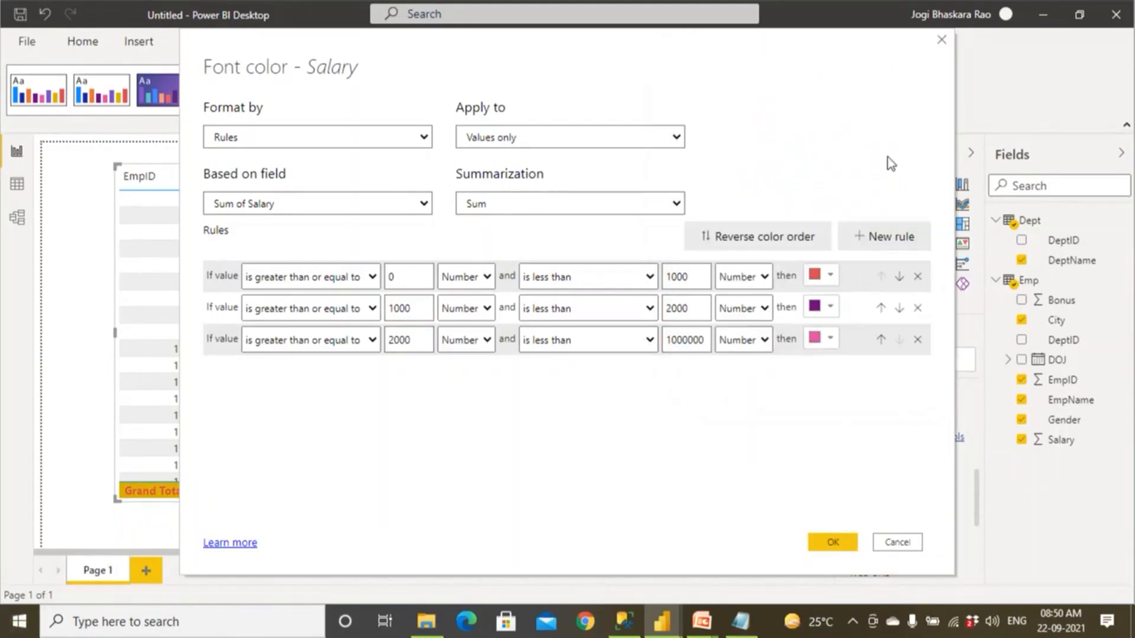
Recolor the second rule light purple and the third rule orange, and apply the Salary font color rules.
left_click(831, 307)
left_click(857, 271)
left_click(829, 307)
left_click(900, 269)
left_click(827, 343)
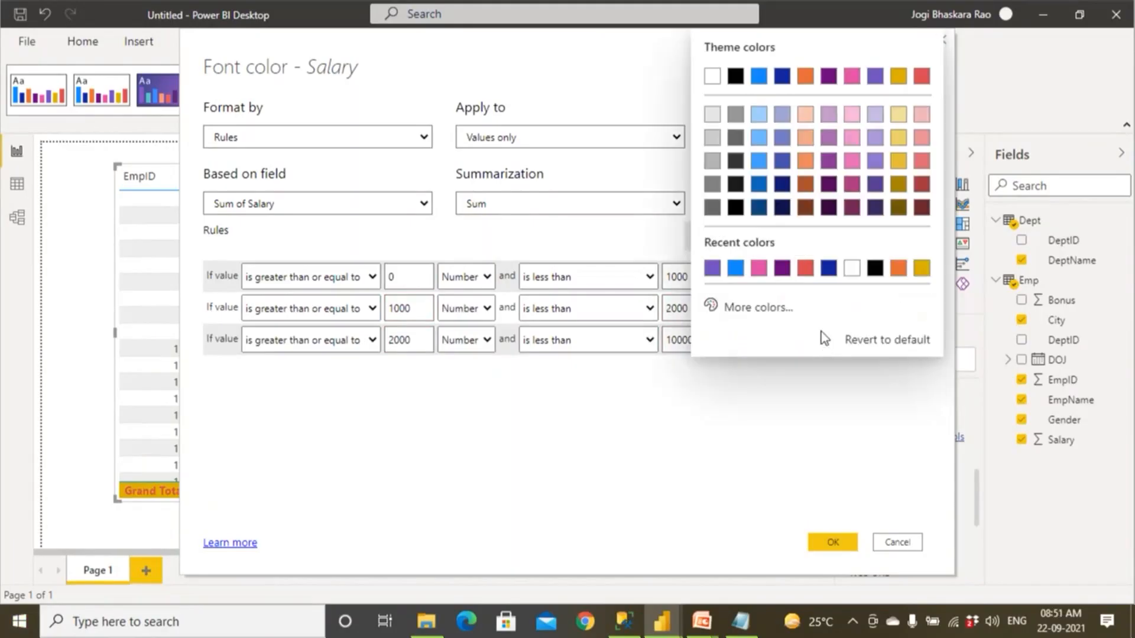
left_click(897, 270)
left_click(833, 542)
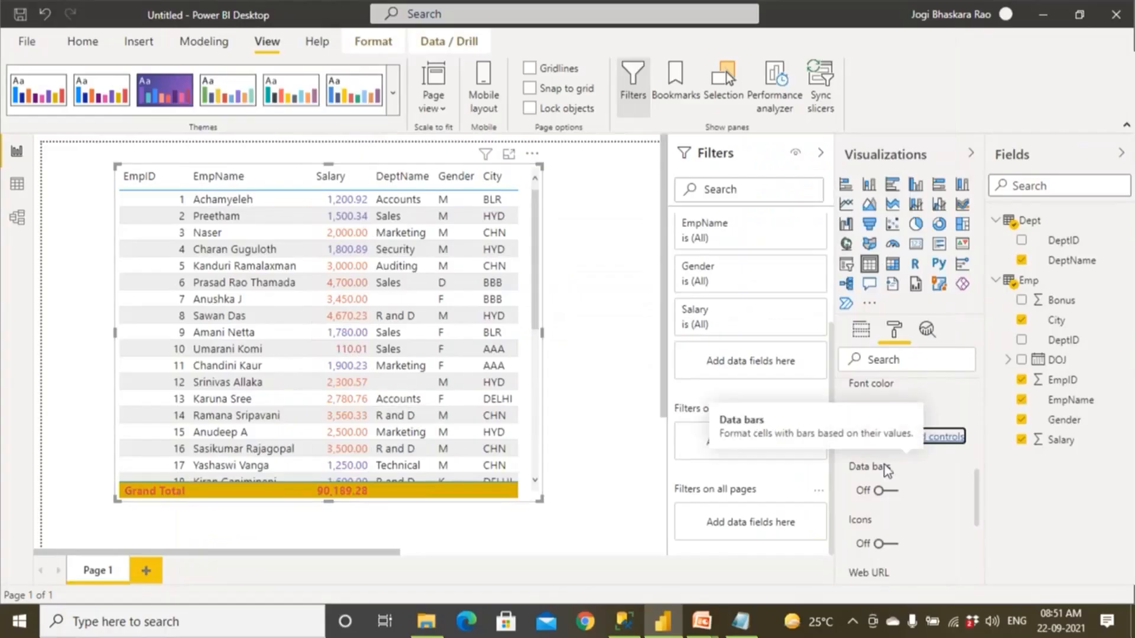
Turn on conditional data bars for the Salary field and open their advanced settings.
scroll(880, 467, "up", 3)
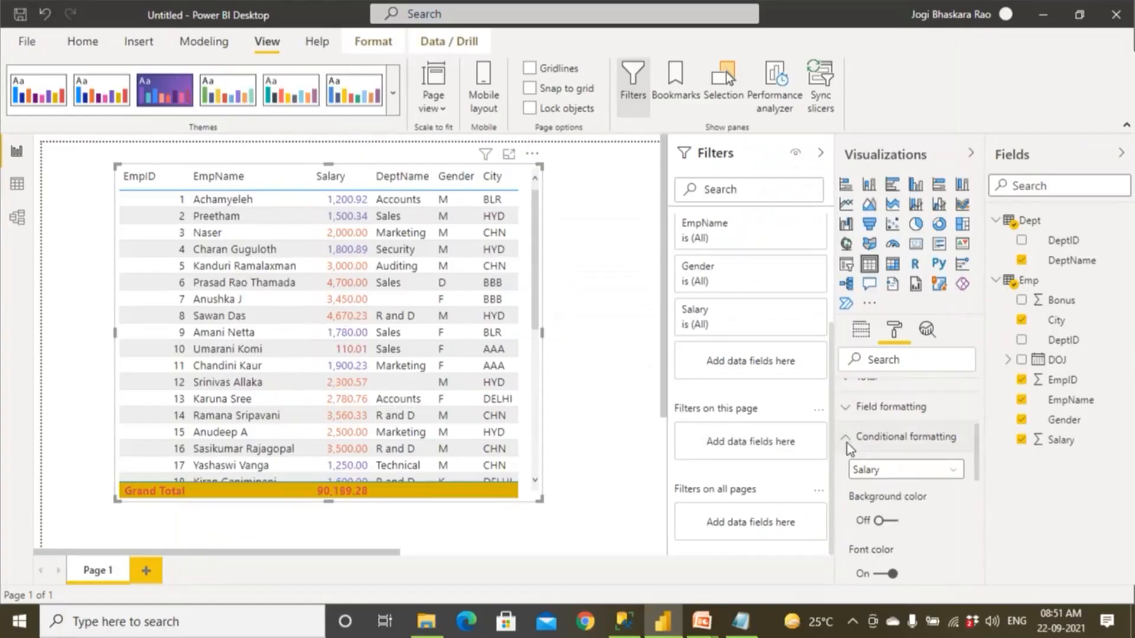
scroll(848, 446, "down", 3)
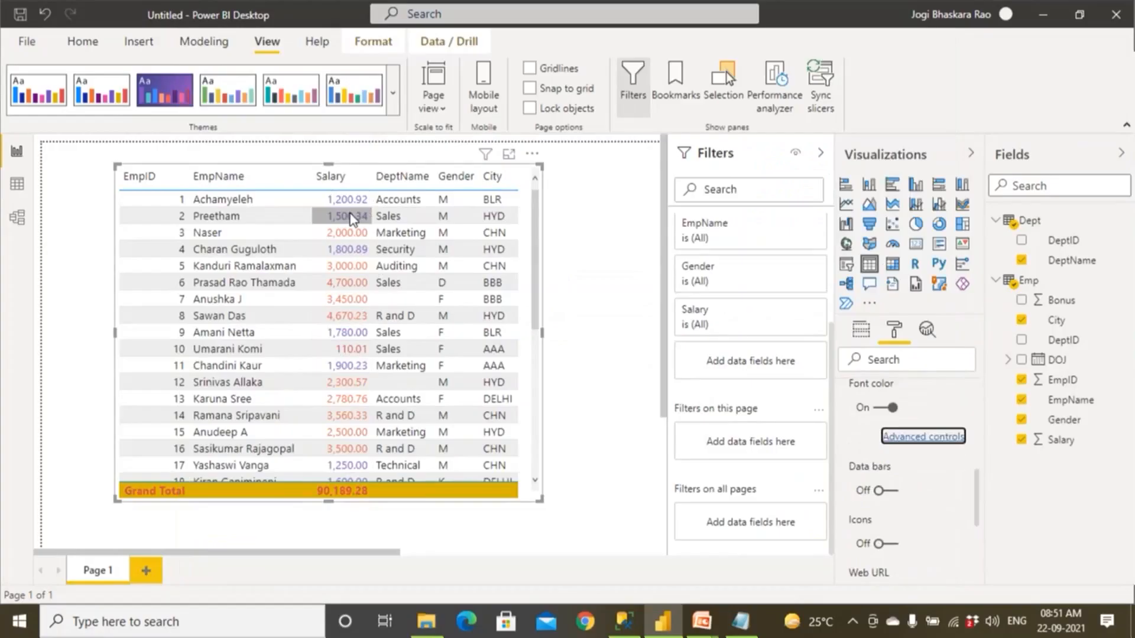
left_click(892, 491)
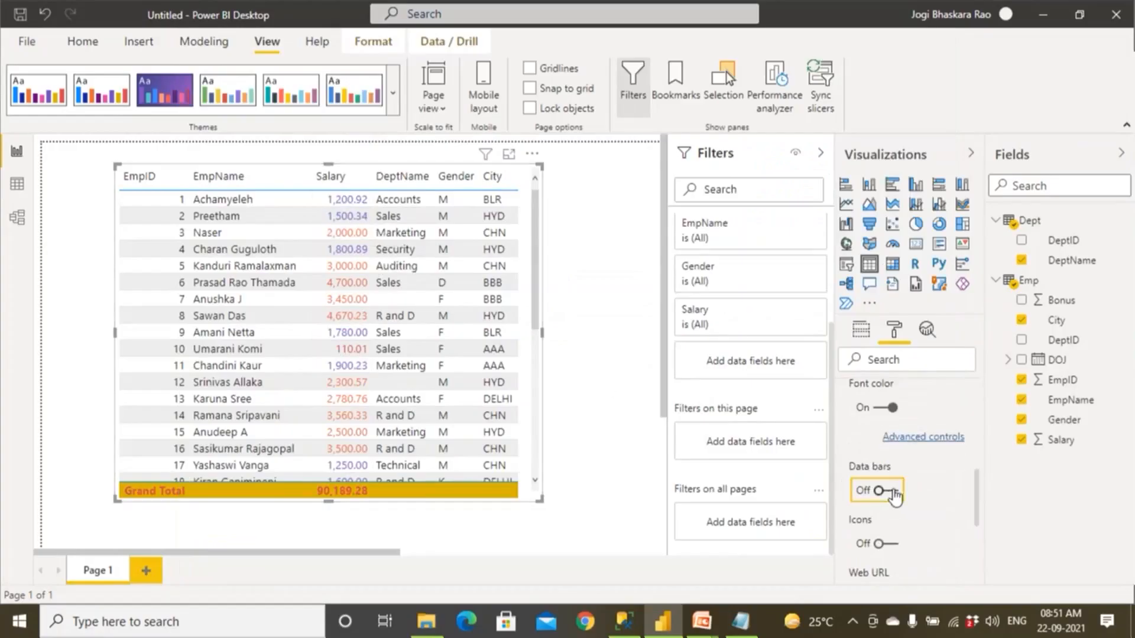
left_click(894, 492)
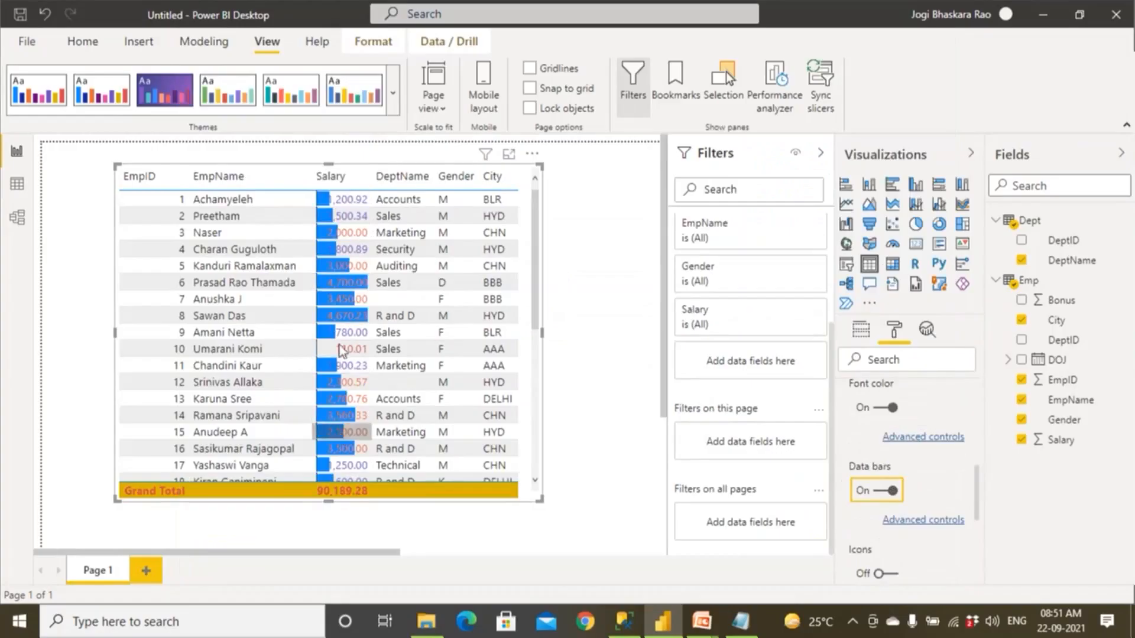
left_click(931, 522)
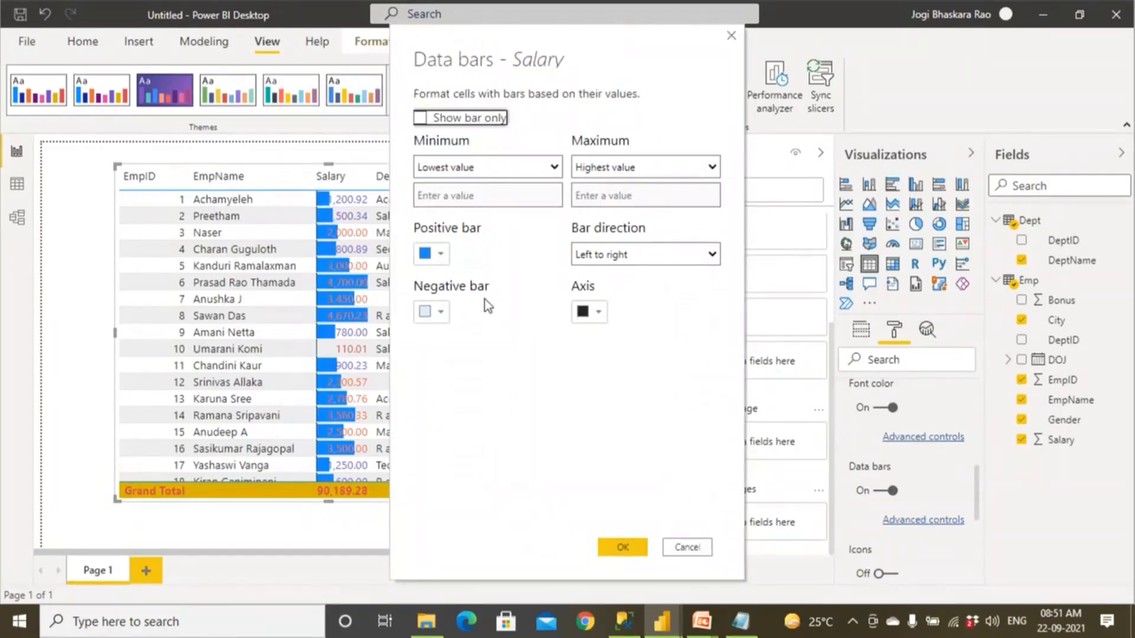
Check the Maximum options for the Salary data bars, discard the dialog, and review the bars throughout the table.
left_click(604, 168)
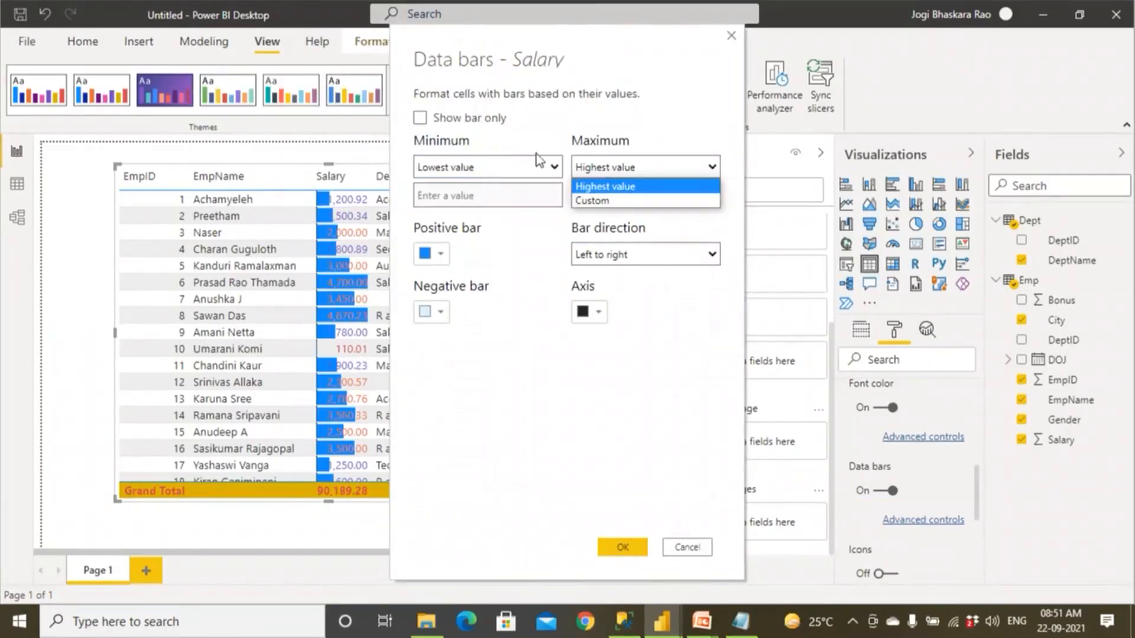
left_click(695, 547)
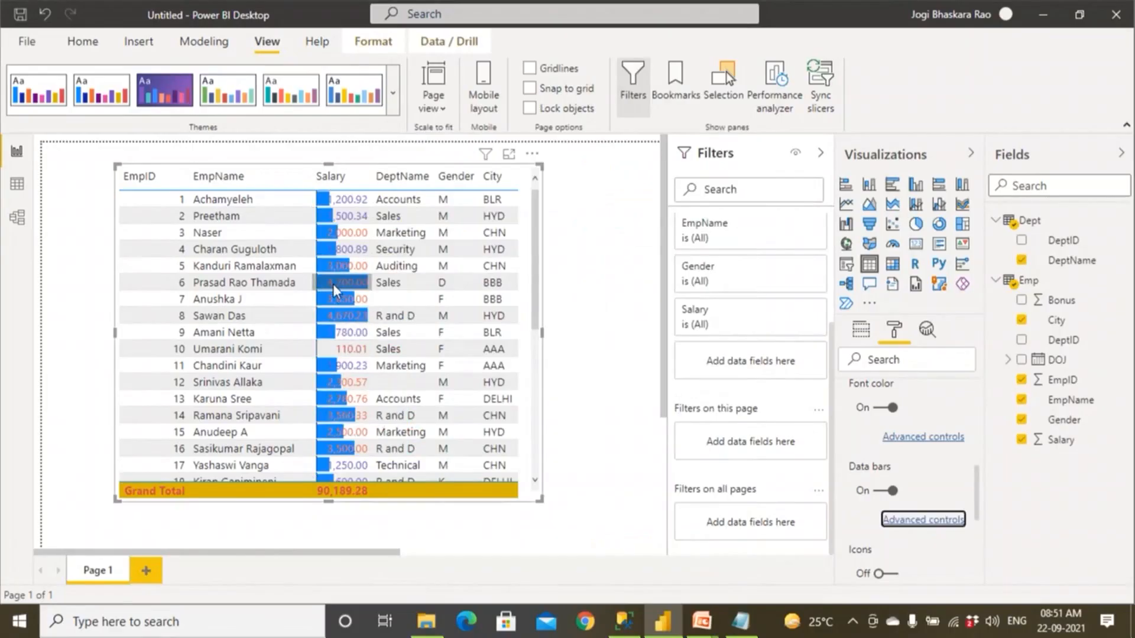
scroll(355, 358, "down", 5)
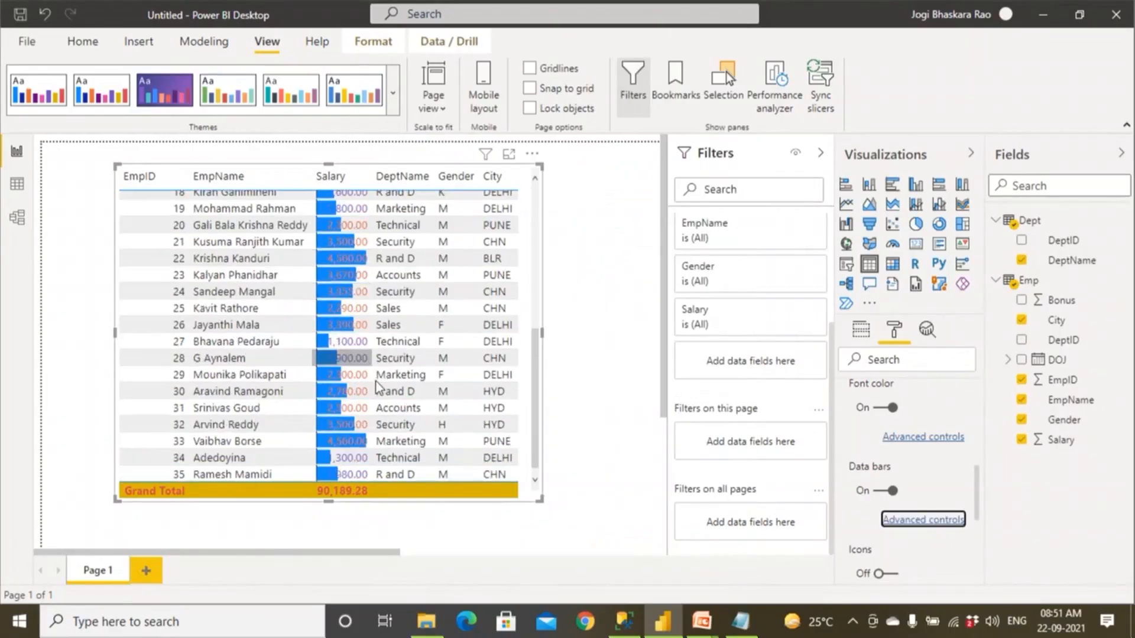
scroll(379, 388, "down", 3)
scroll(379, 390, "up", 3)
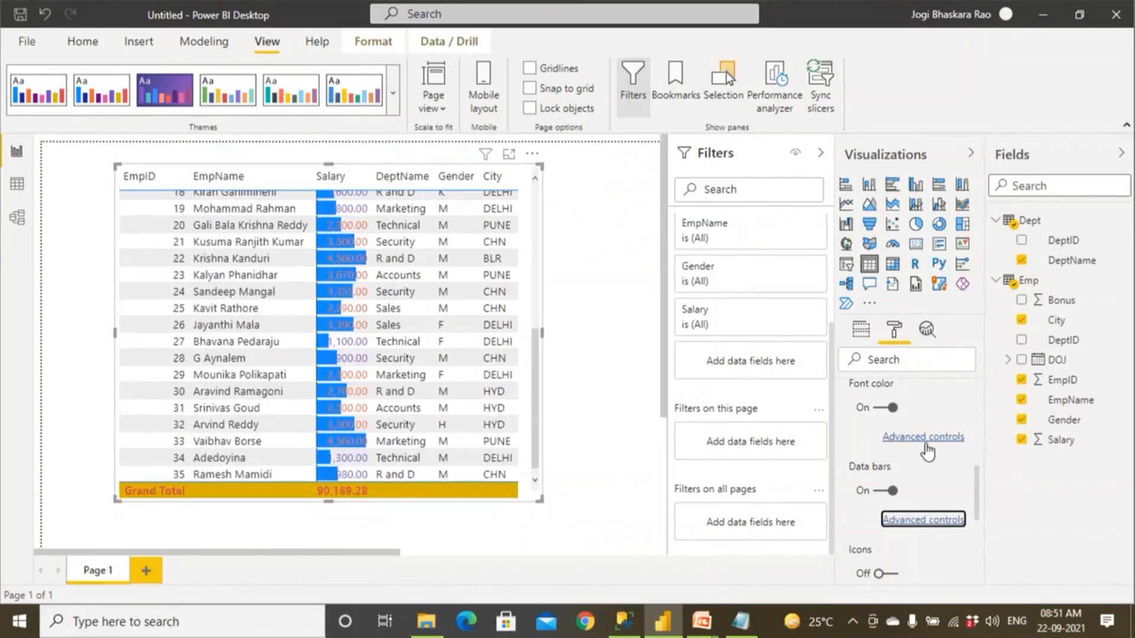
Replace the Salary data bars with conditional icons and open the advanced icon settings.
left_click(881, 490)
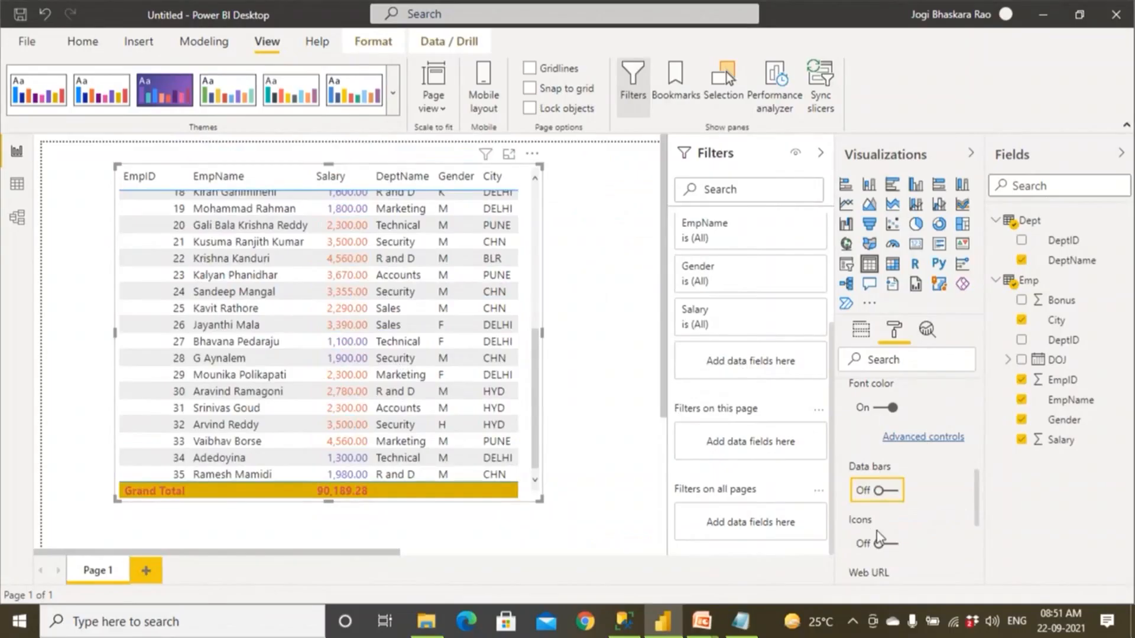
left_click(886, 544)
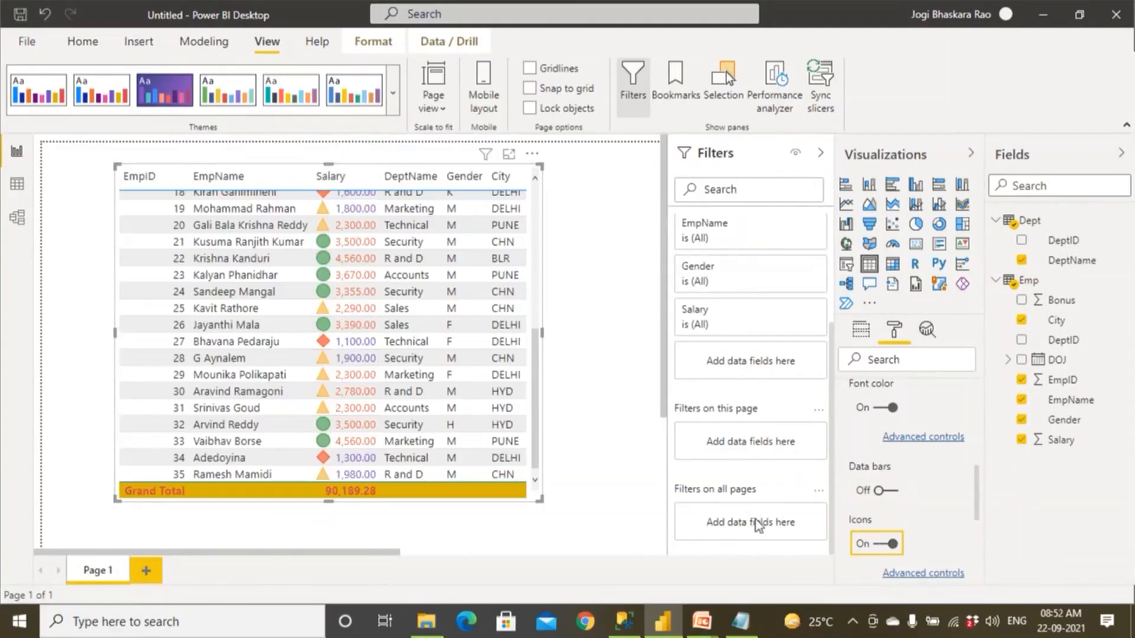
left_click(922, 573)
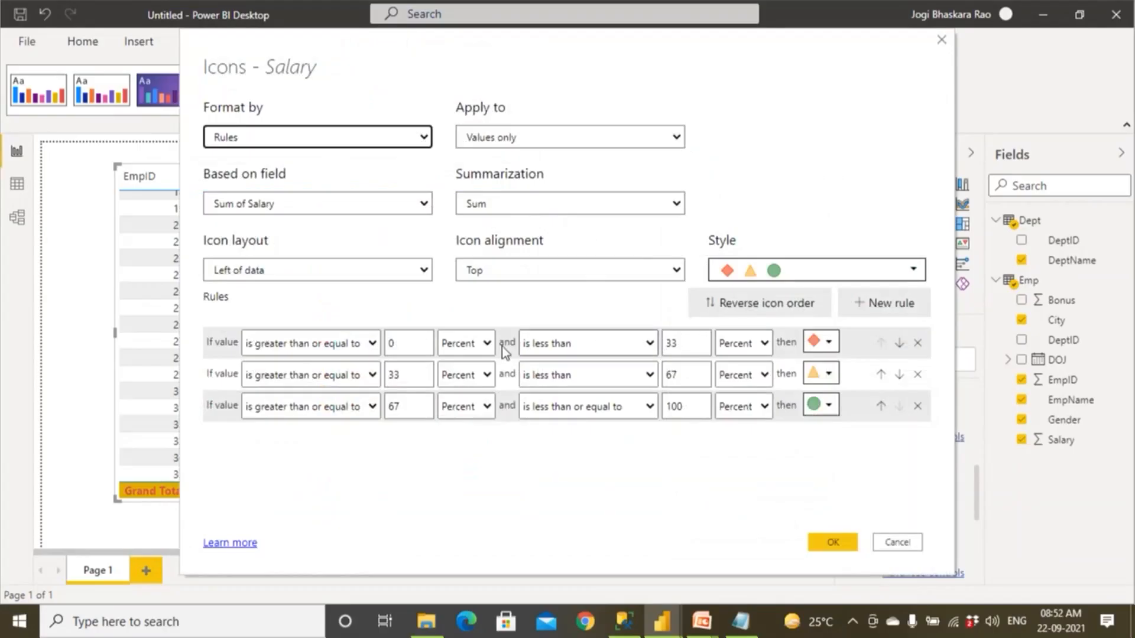
left_click(829, 343)
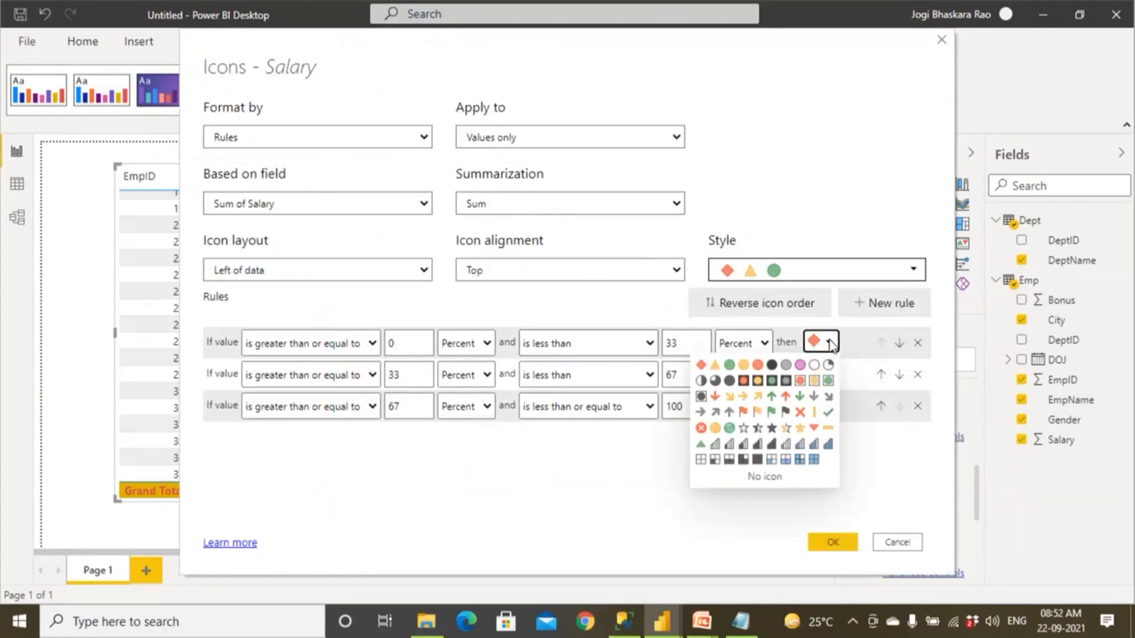
left_click(830, 344)
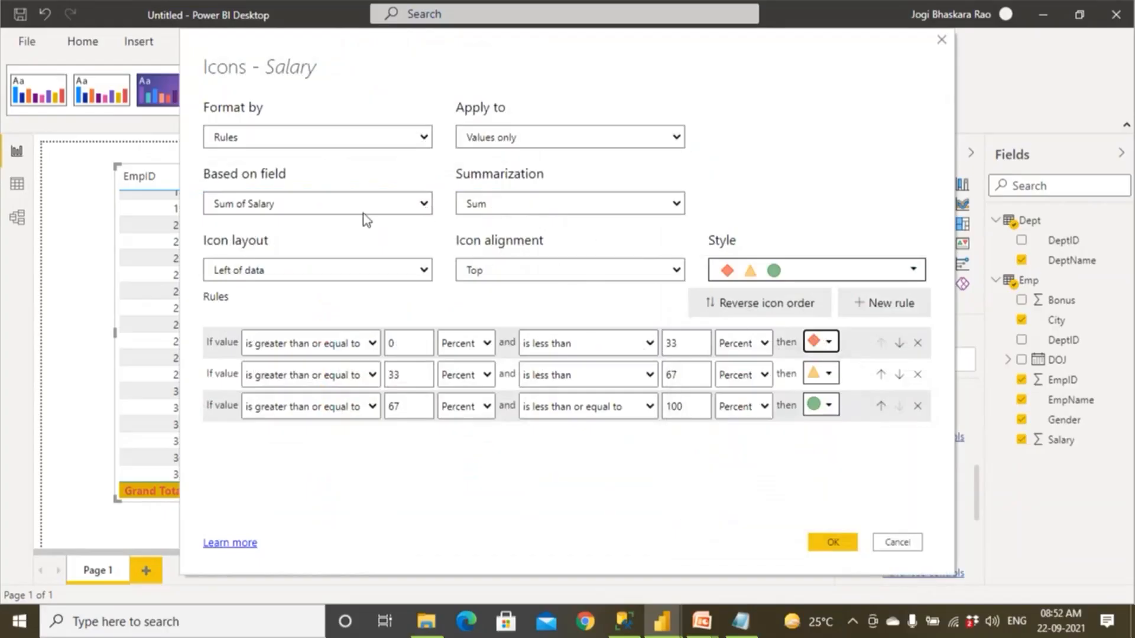
Set the first icon rule to Number limits, from 0 to less than 1000, with a red down arrow.
left_click(465, 344)
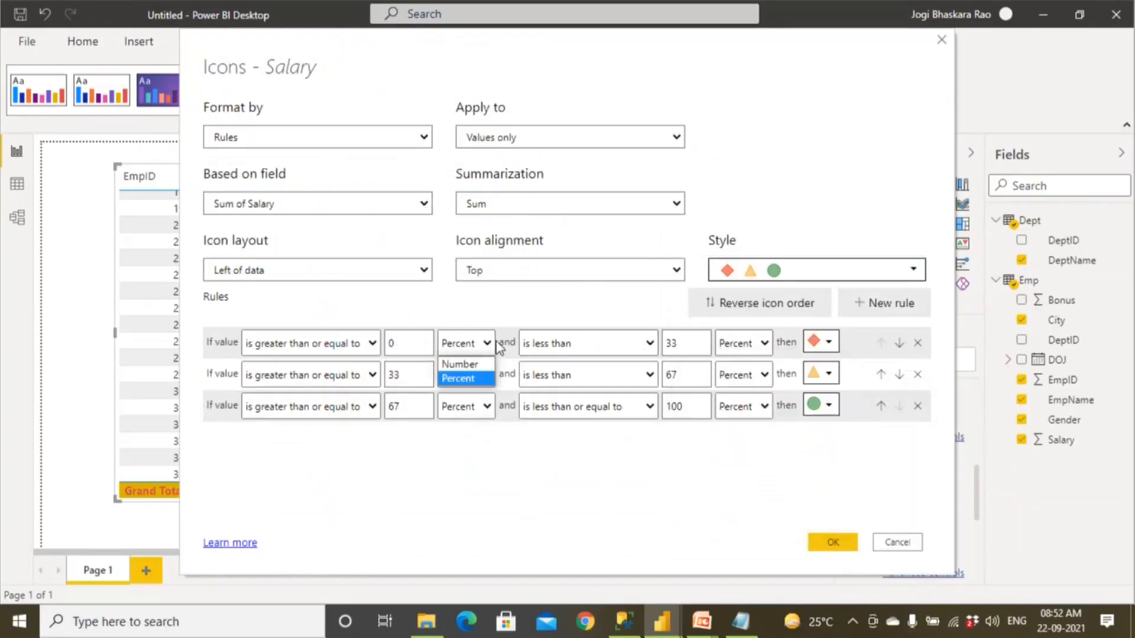
left_click(477, 365)
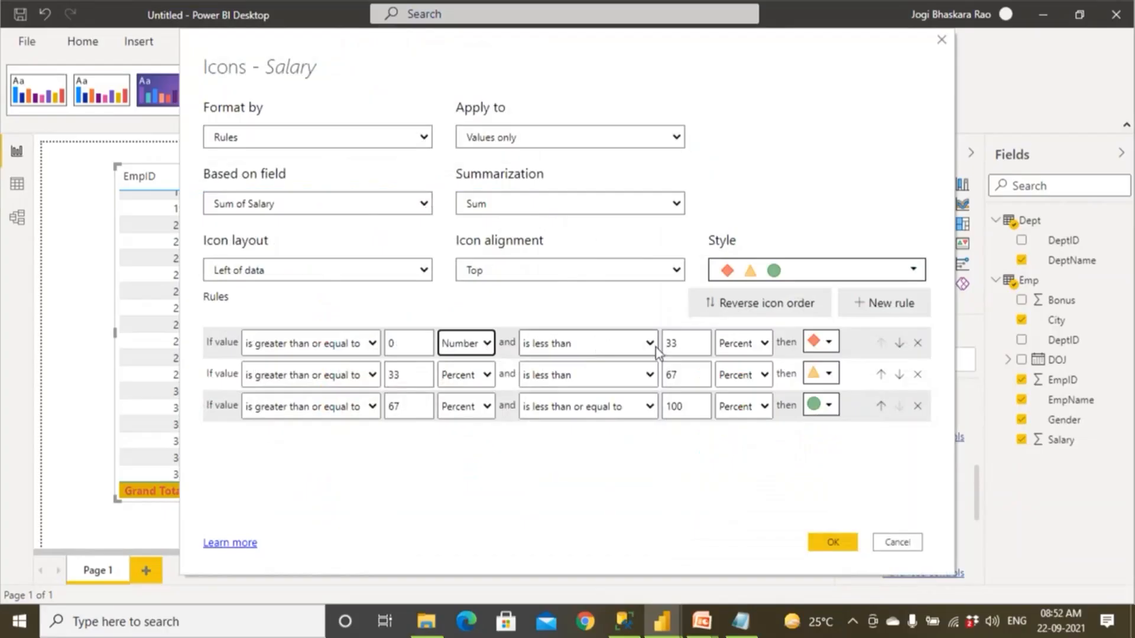
double_click(671, 344)
type("1000")
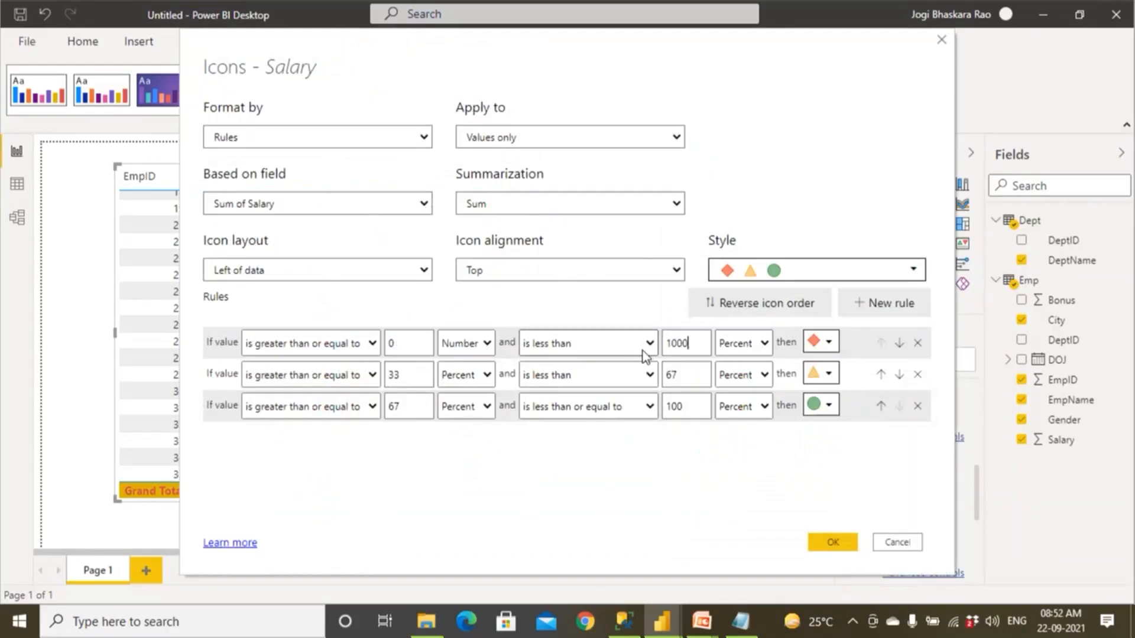
left_click(743, 343)
left_click(737, 364)
left_click(824, 341)
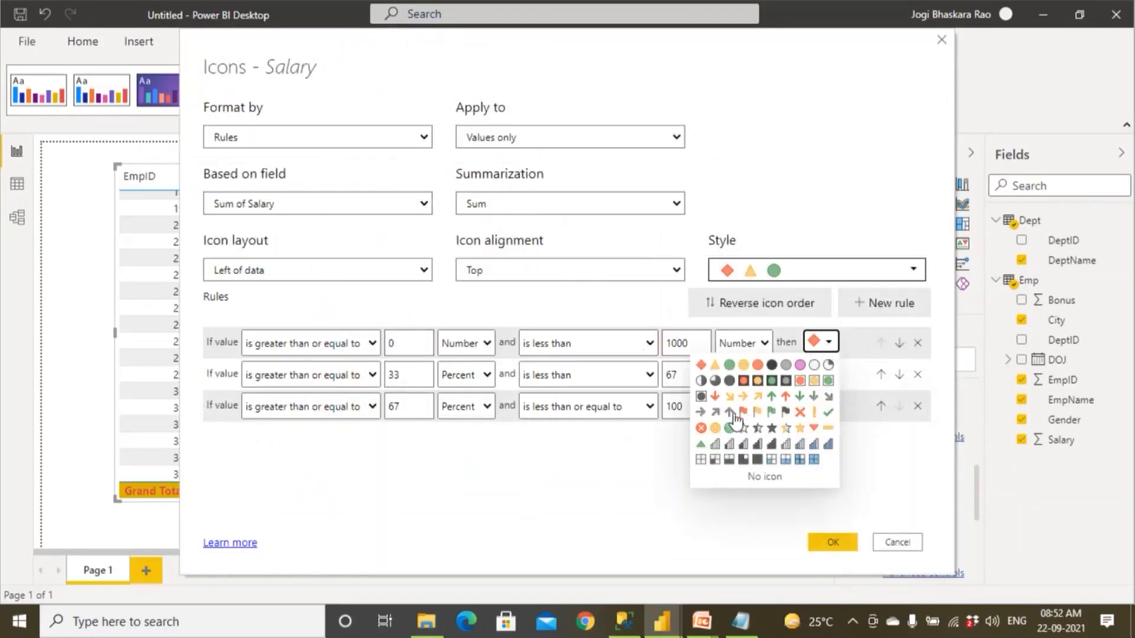
left_click(715, 397)
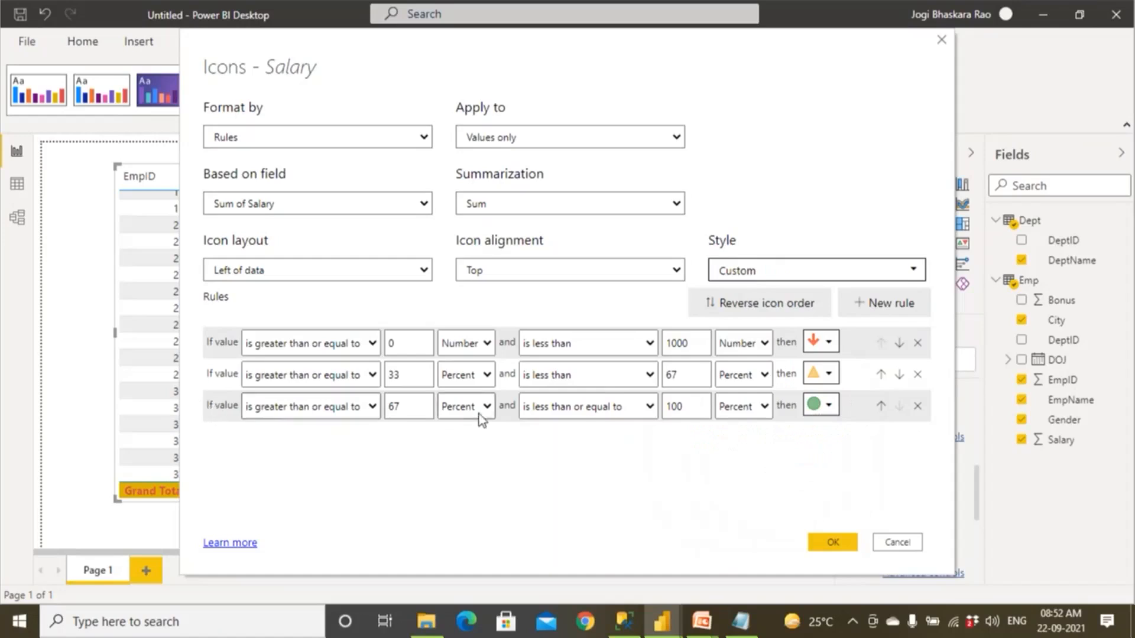
Start the second icon rule at the number 1000, set its upper limit to 2000, and give it a yellow right-pointing arrow.
left_click_drag(419, 374, 341, 382)
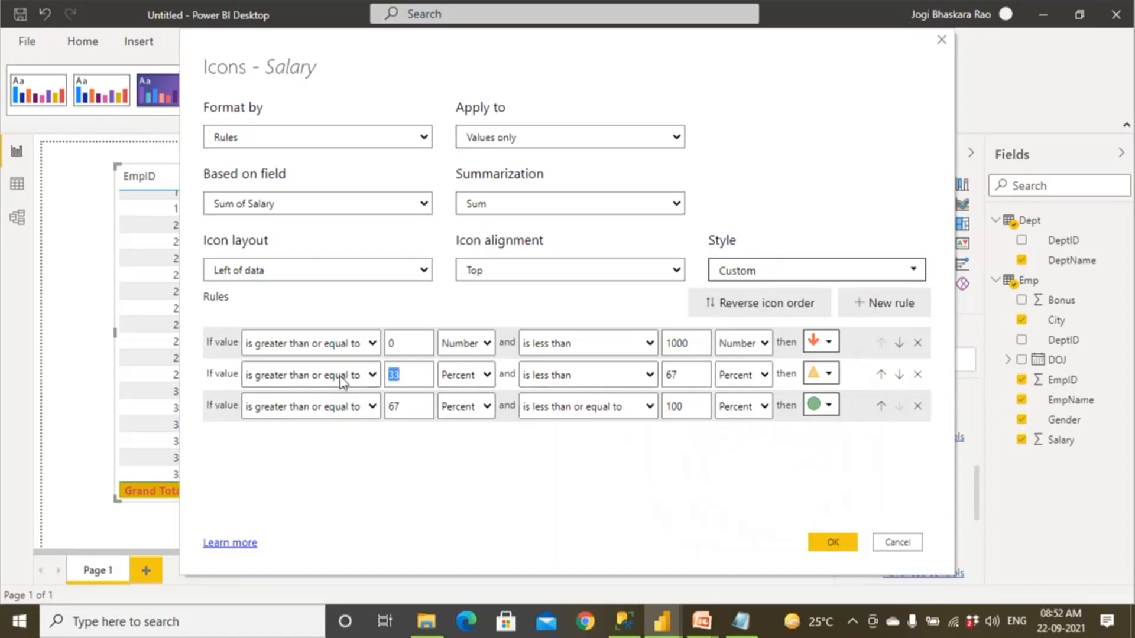
type("1000")
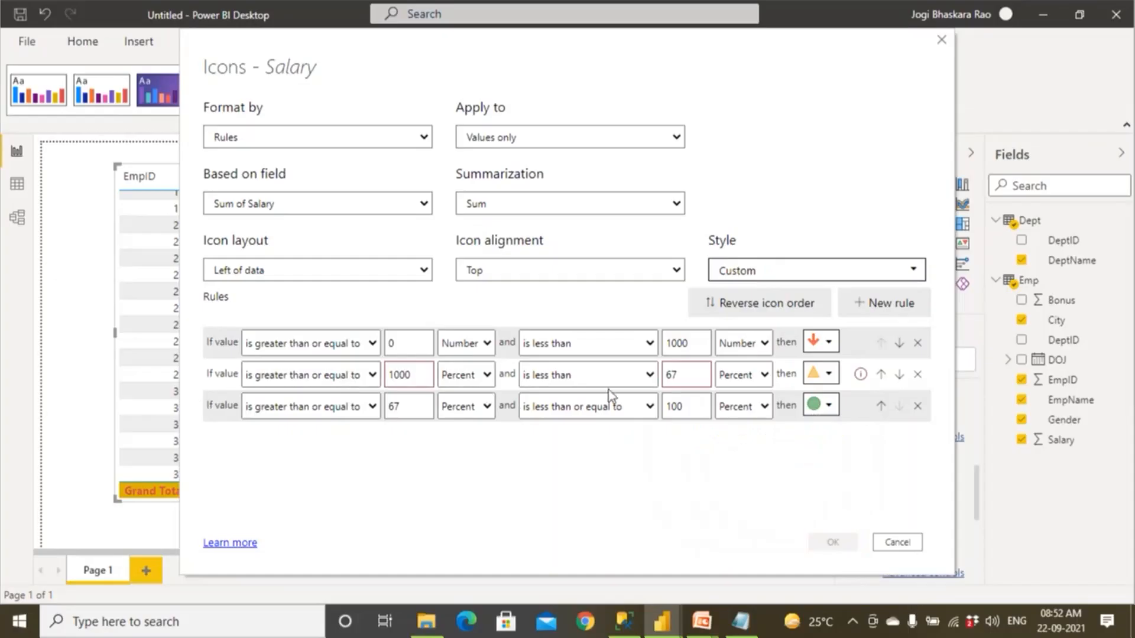
left_click_drag(679, 377, 645, 384)
left_click(466, 375)
left_click(460, 393)
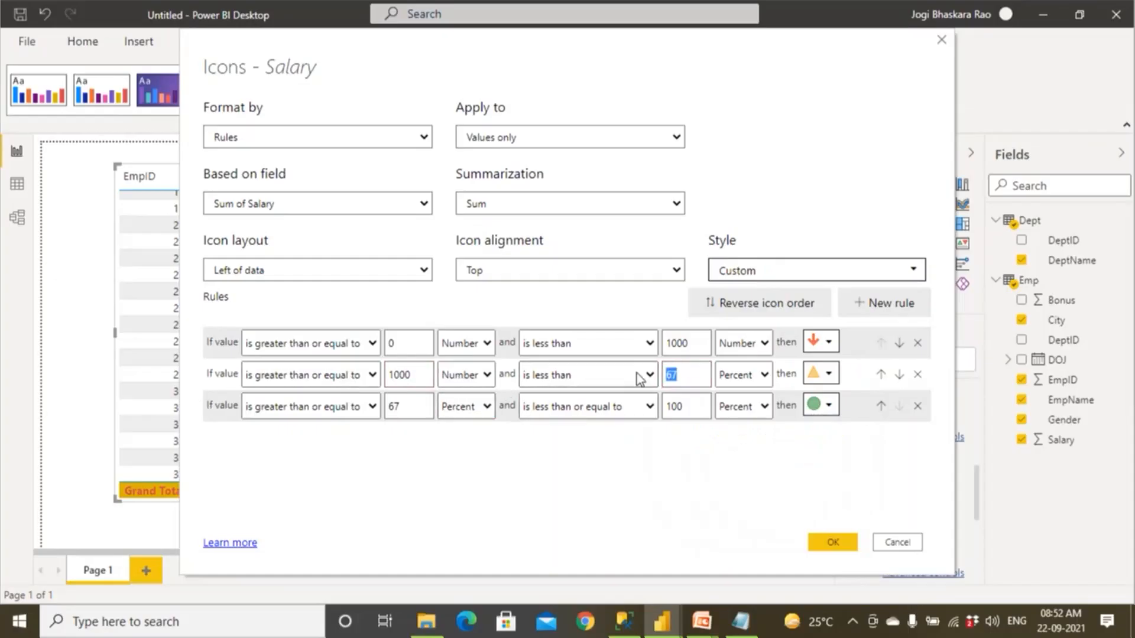
left_click(829, 374)
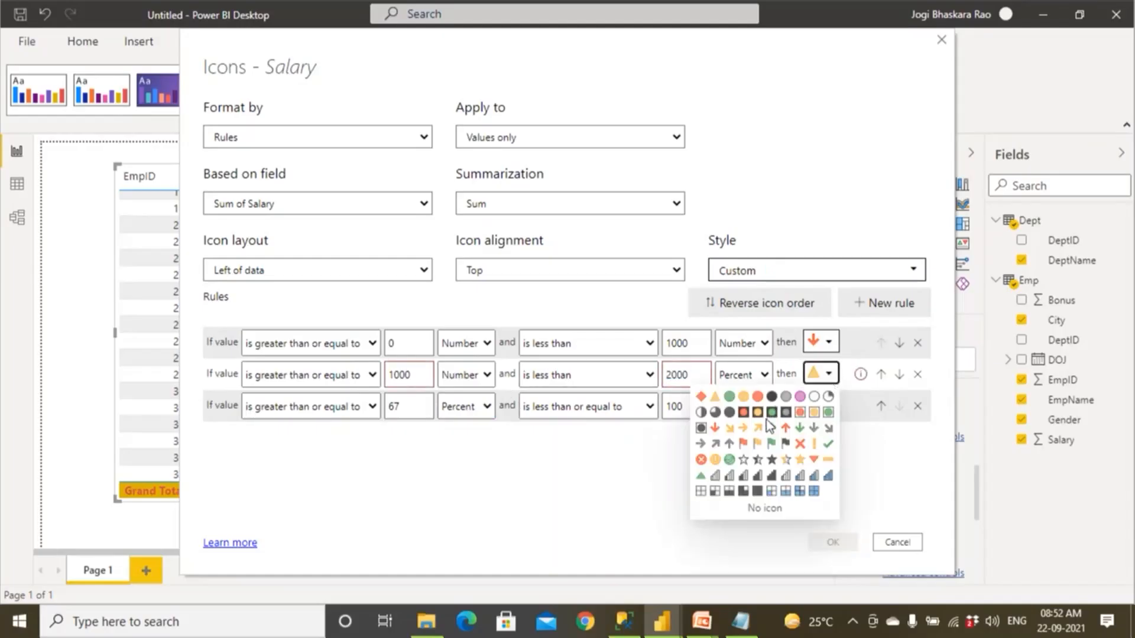
left_click(743, 428)
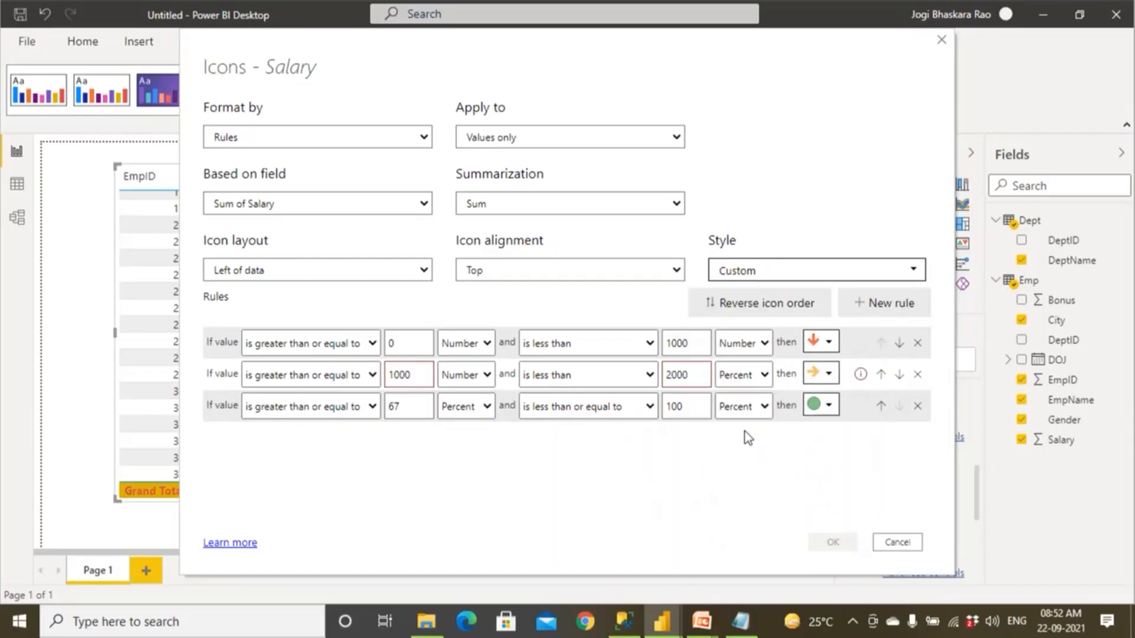
Set the second rule's upper limit to Number and start the third rule at the number 2000.
left_click_drag(412, 407, 369, 408)
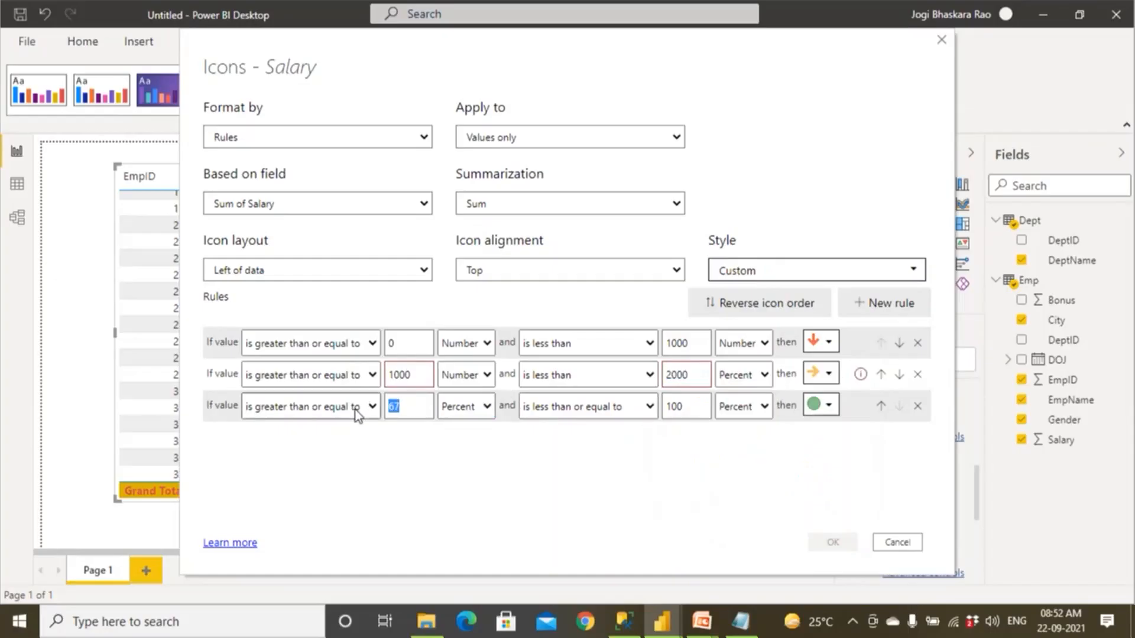
type("20000")
left_click(739, 374)
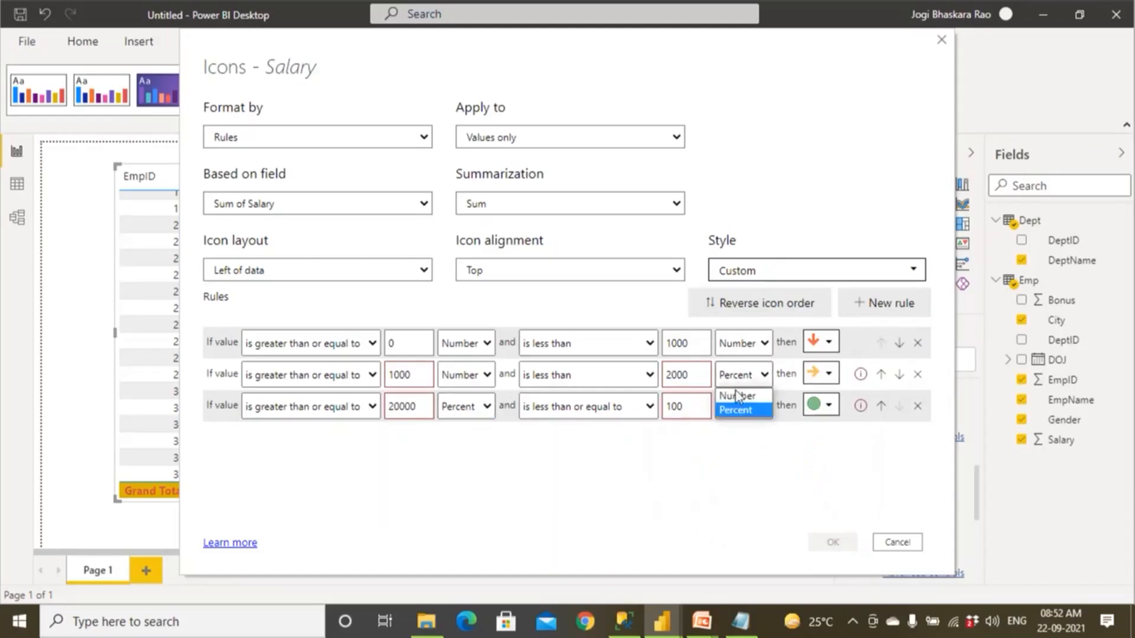
left_click(735, 393)
left_click(458, 417)
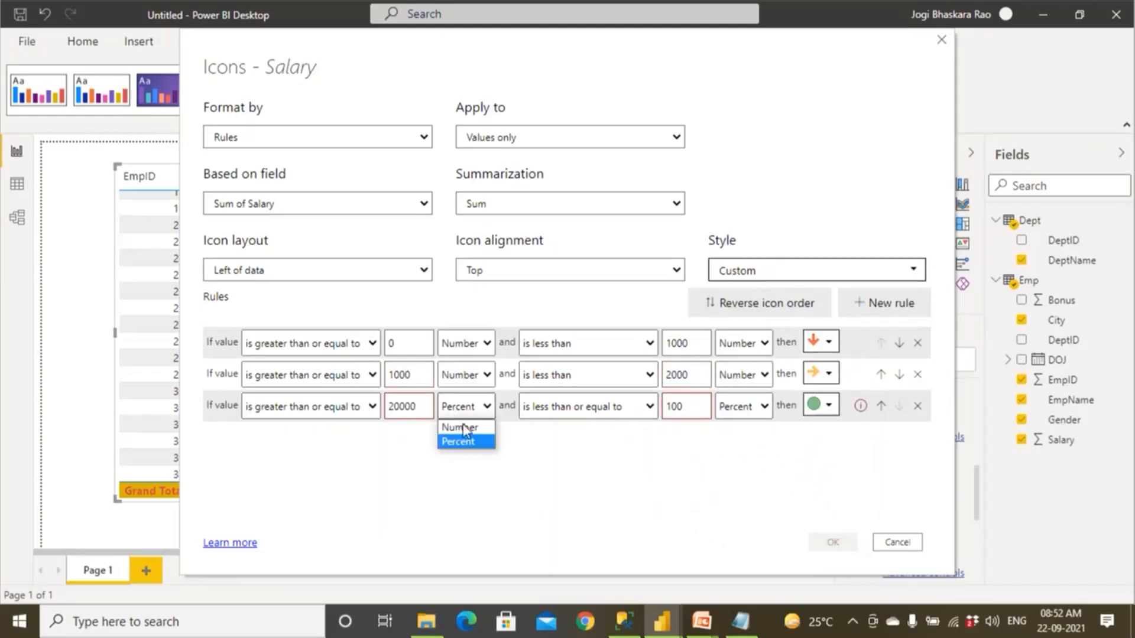
left_click(428, 408)
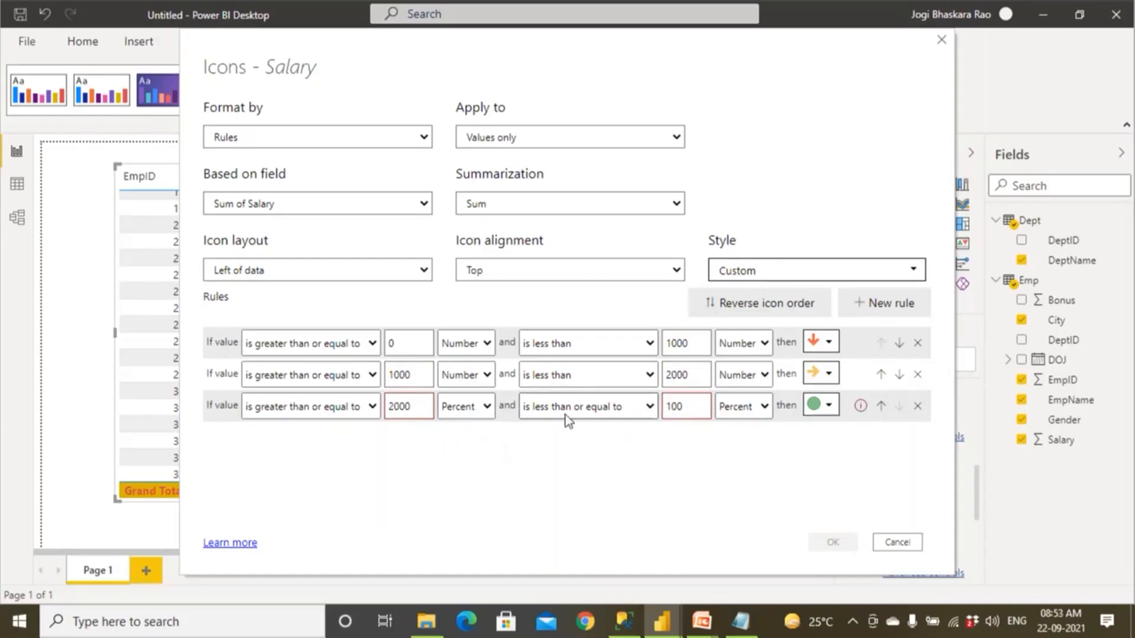
left_click(473, 407)
left_click(464, 427)
Set the third rule's upper limit to the number 10000000 and give it a green up arrow.
double_click(696, 409)
type("10")
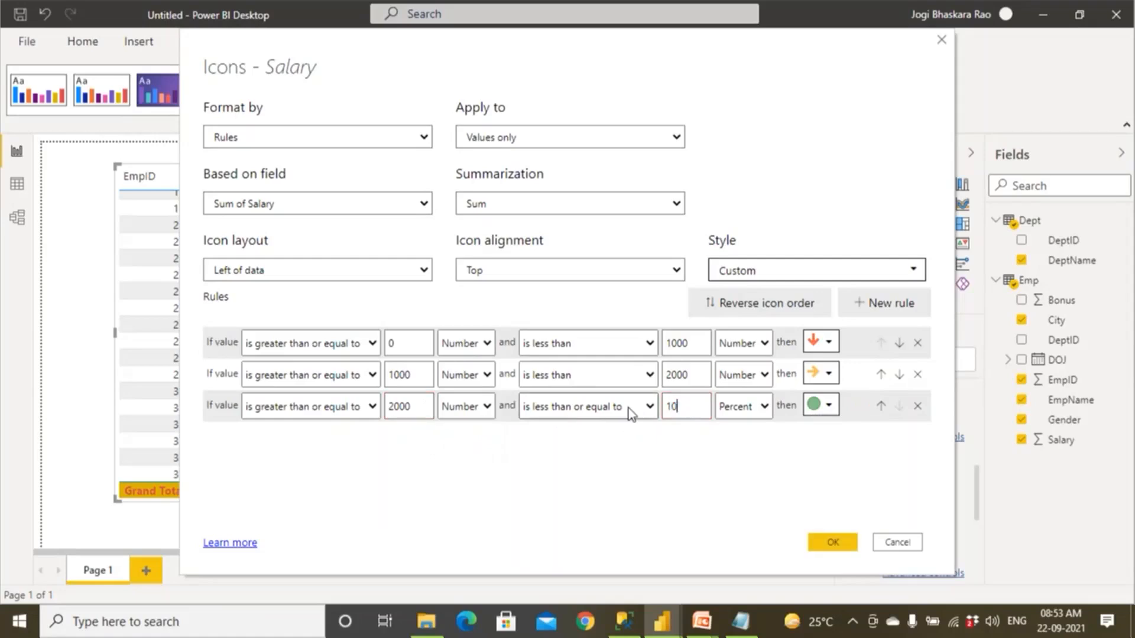
type("000000")
left_click(738, 414)
left_click(738, 427)
left_click(820, 405)
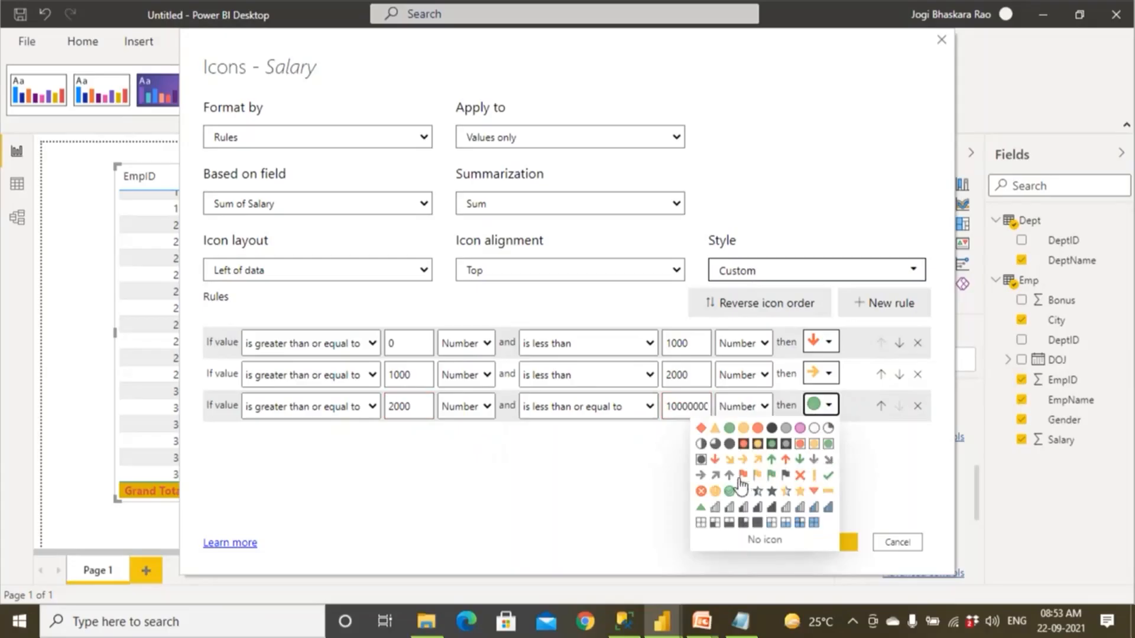
left_click(772, 460)
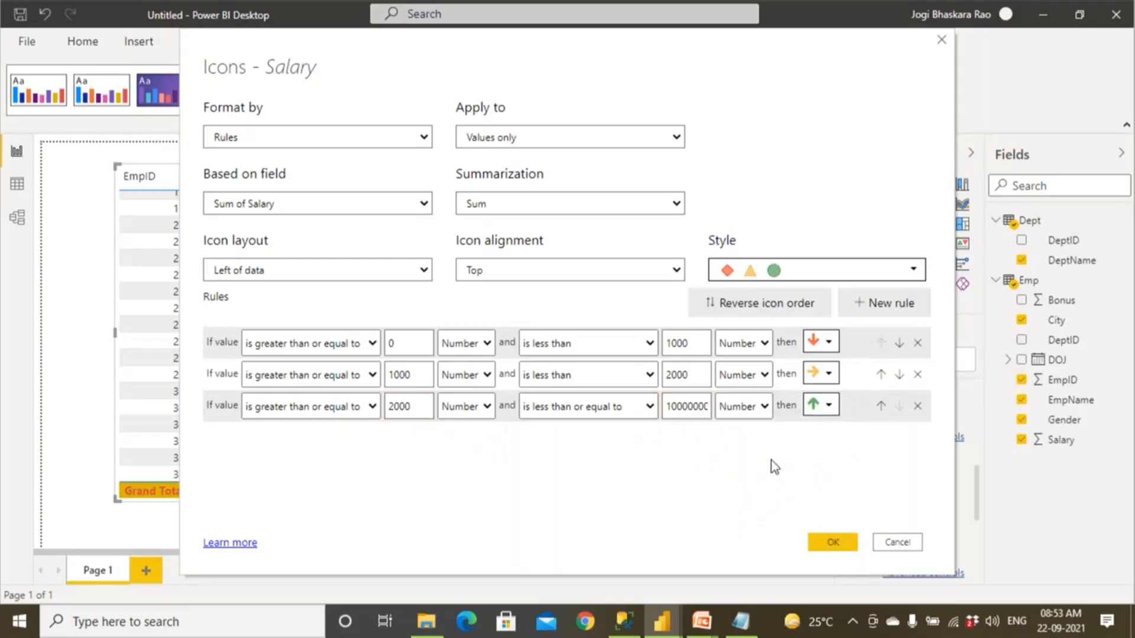
Set the icon layout to Right of data, apply the Salary icon rules, and review the arrows throughout the table.
left_click(254, 272)
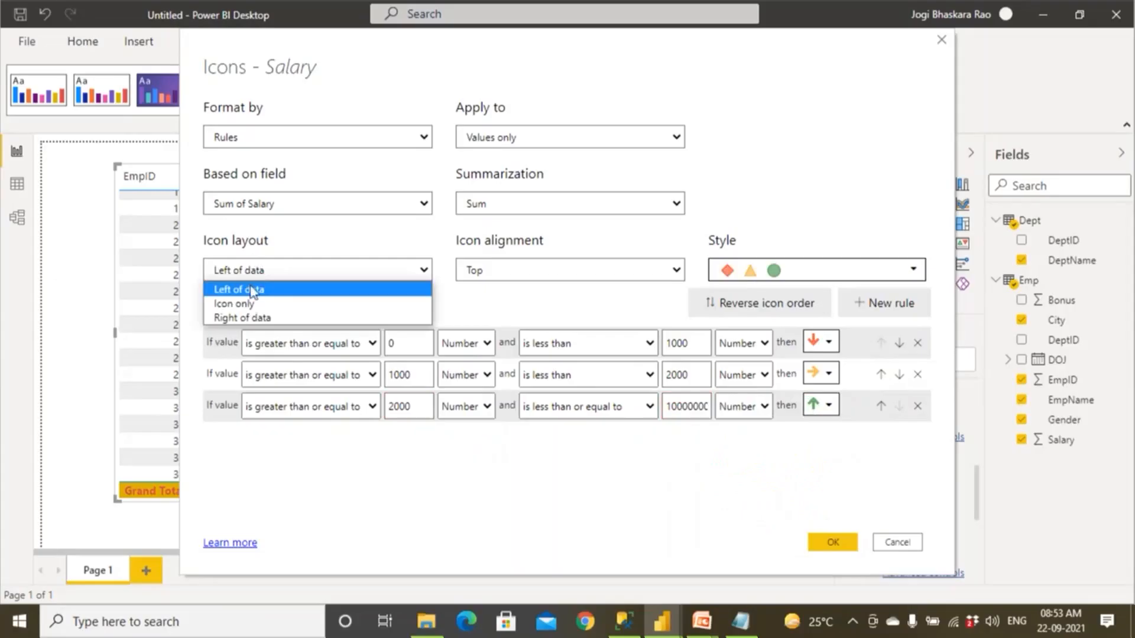
left_click(254, 319)
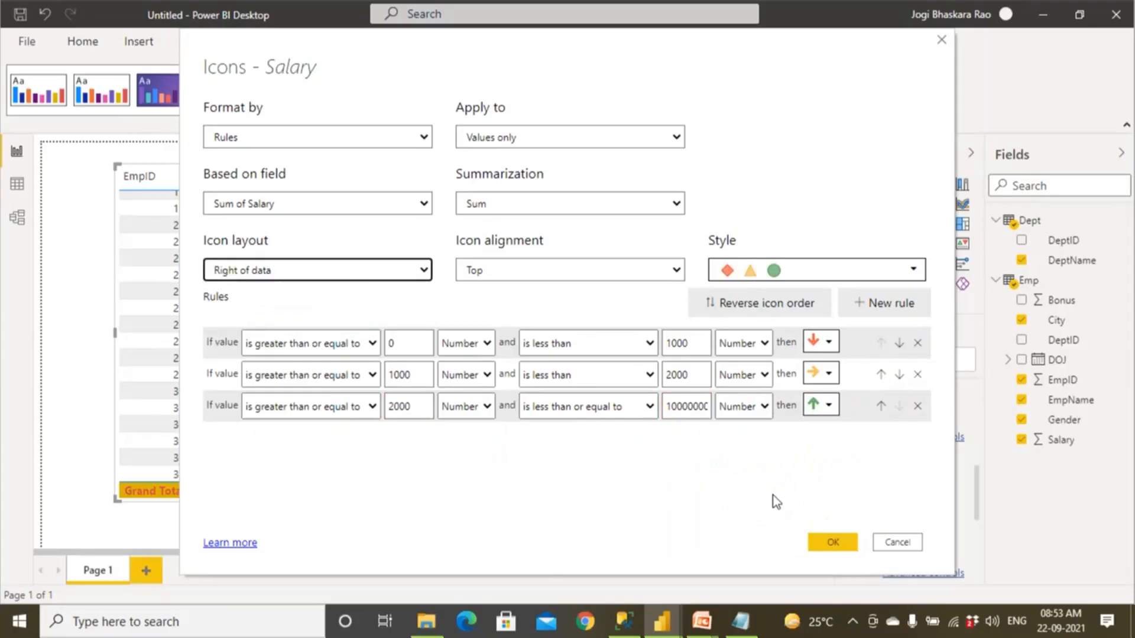
left_click(837, 543)
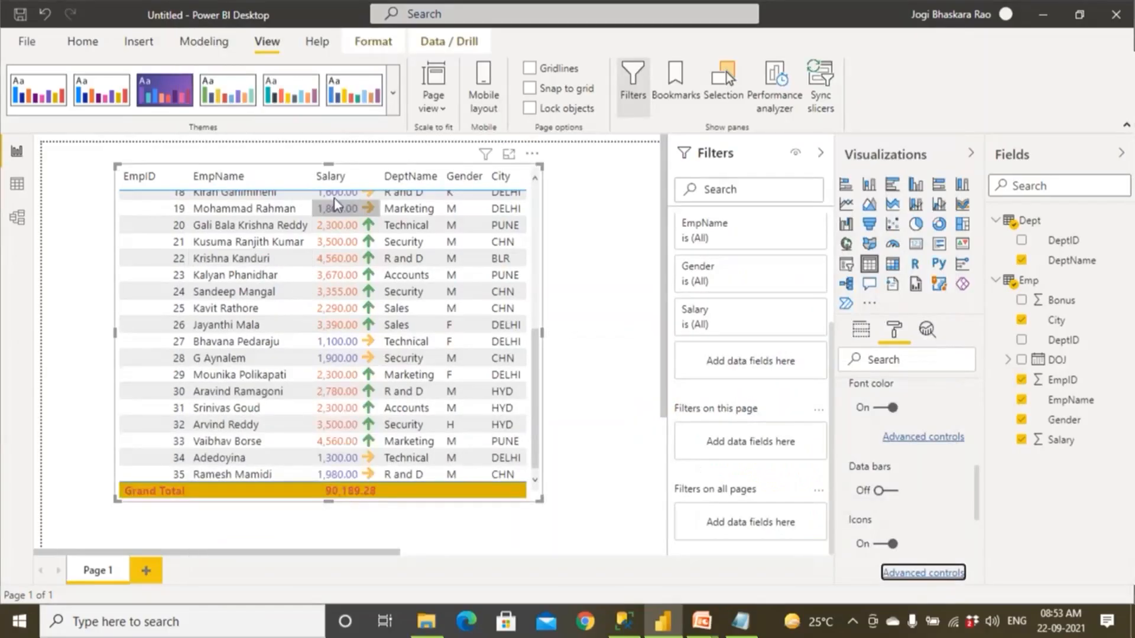
scroll(374, 442, "up", 6)
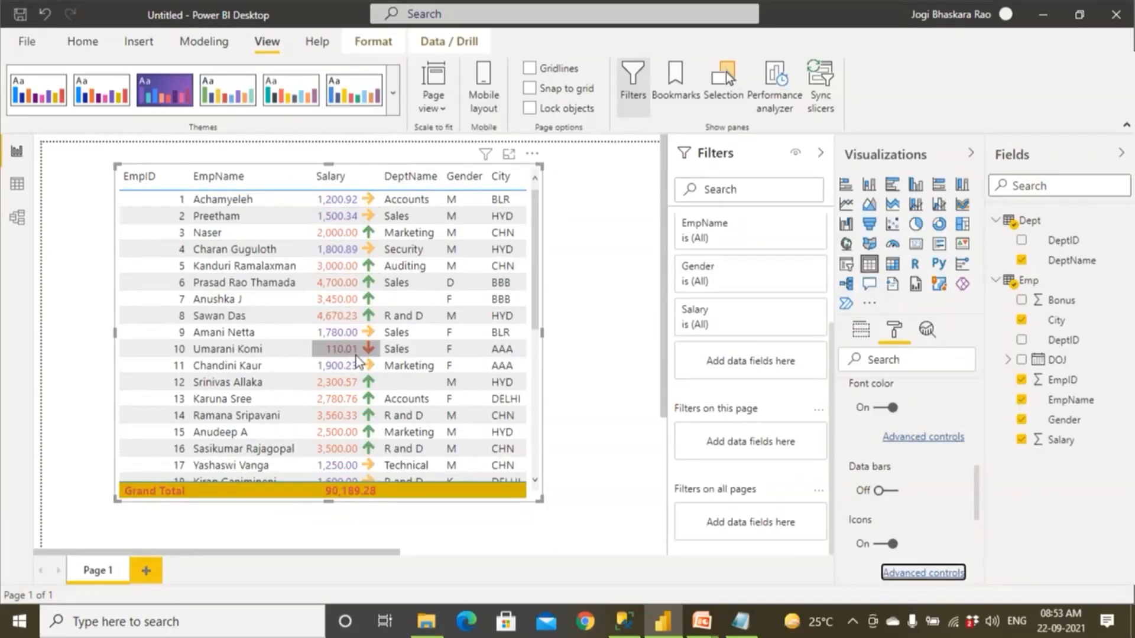
scroll(345, 368, "down", 4)
scroll(356, 374, "down", 2)
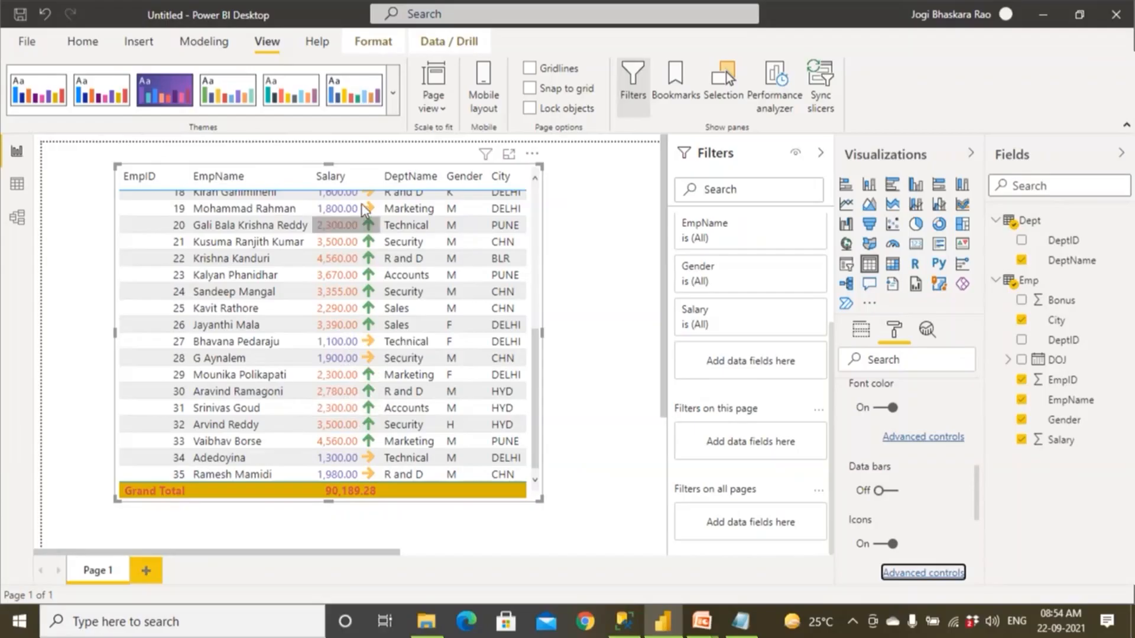
scroll(362, 205, "up", 5)
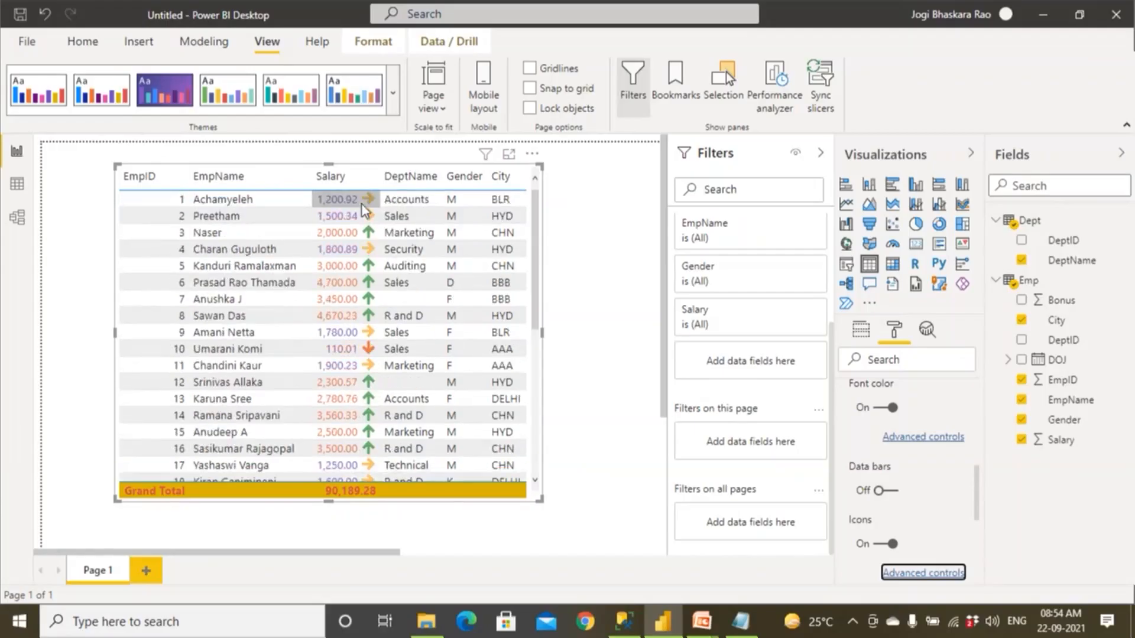
Turn the Salary icons off and on again, and reopen their advanced settings.
left_click(882, 544)
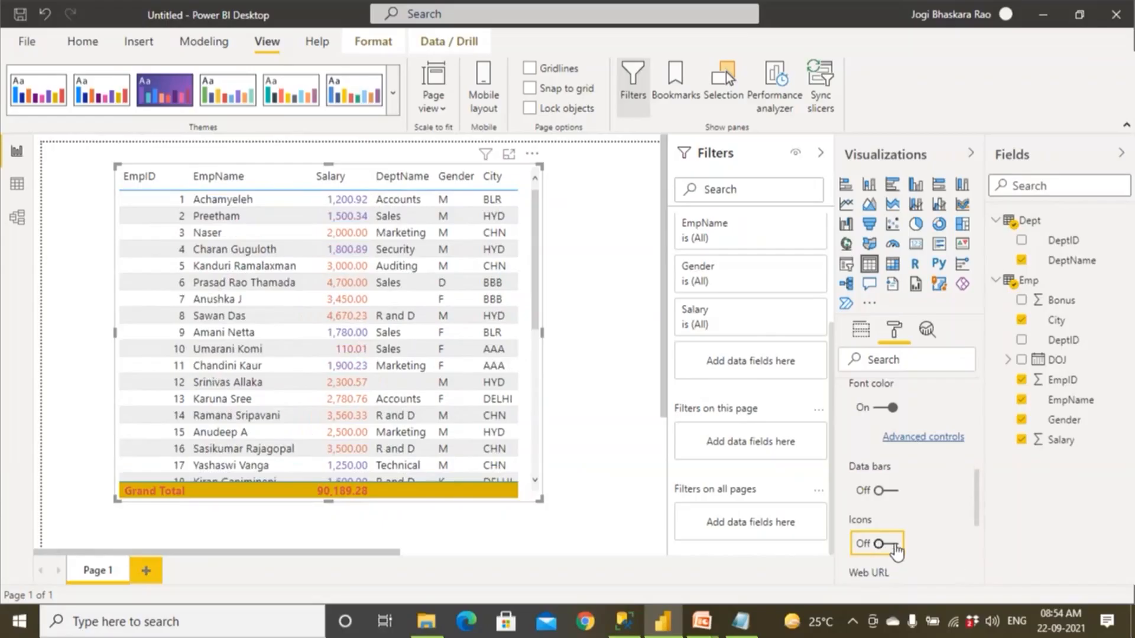
left_click(885, 544)
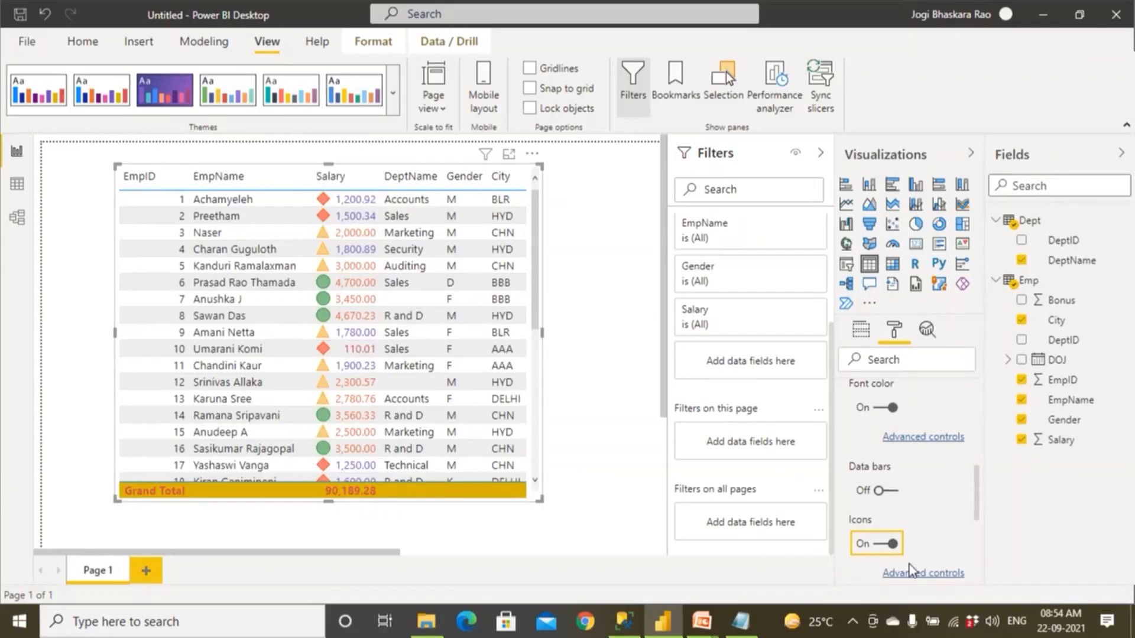
left_click(921, 575)
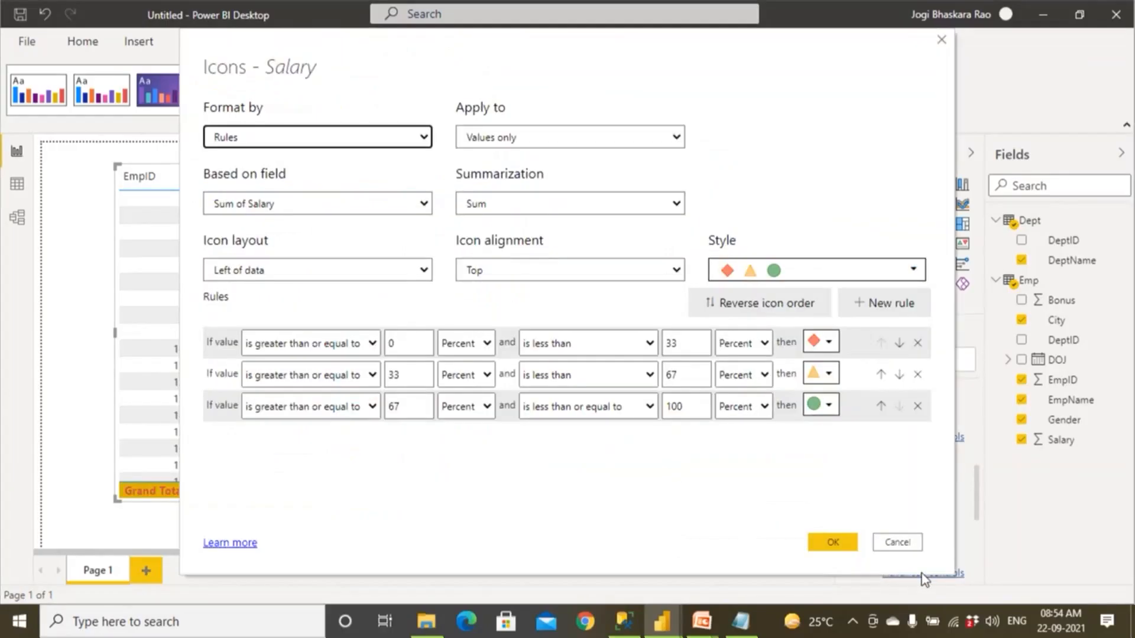
Close the Salary icon settings without applying changes, and look through the table's available formatting options.
left_click(942, 39)
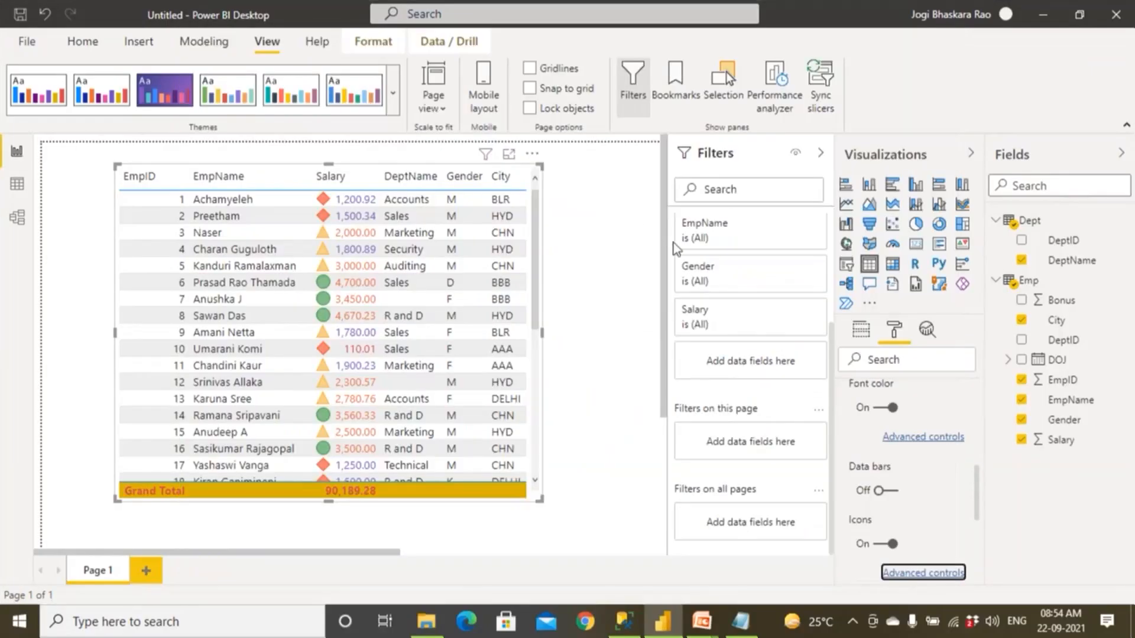
left_click(619, 276)
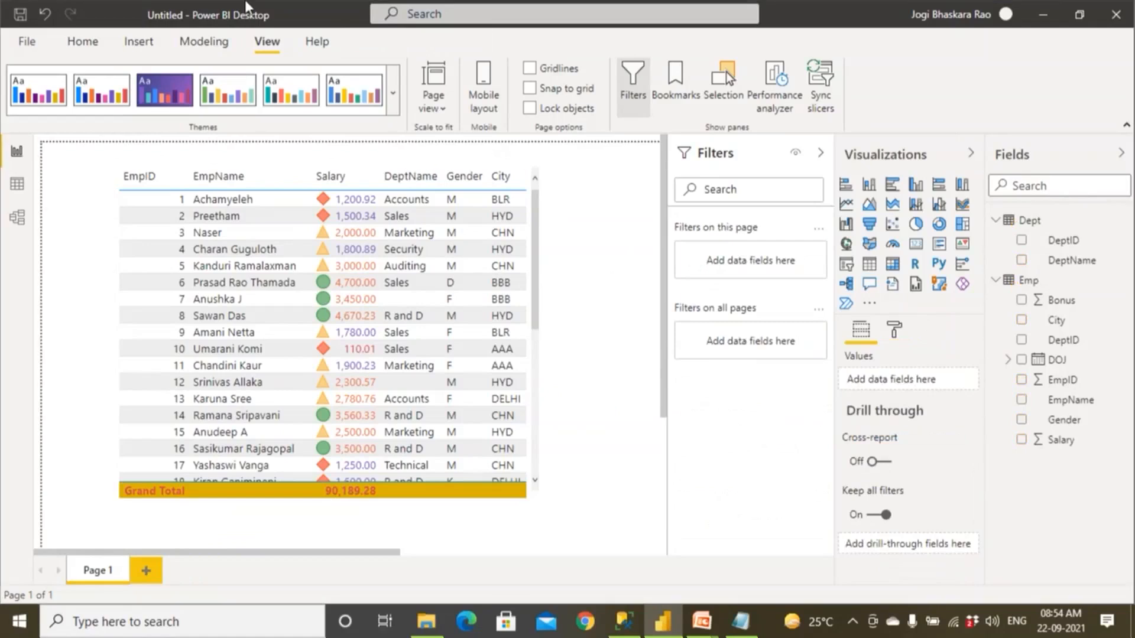
left_click(894, 330)
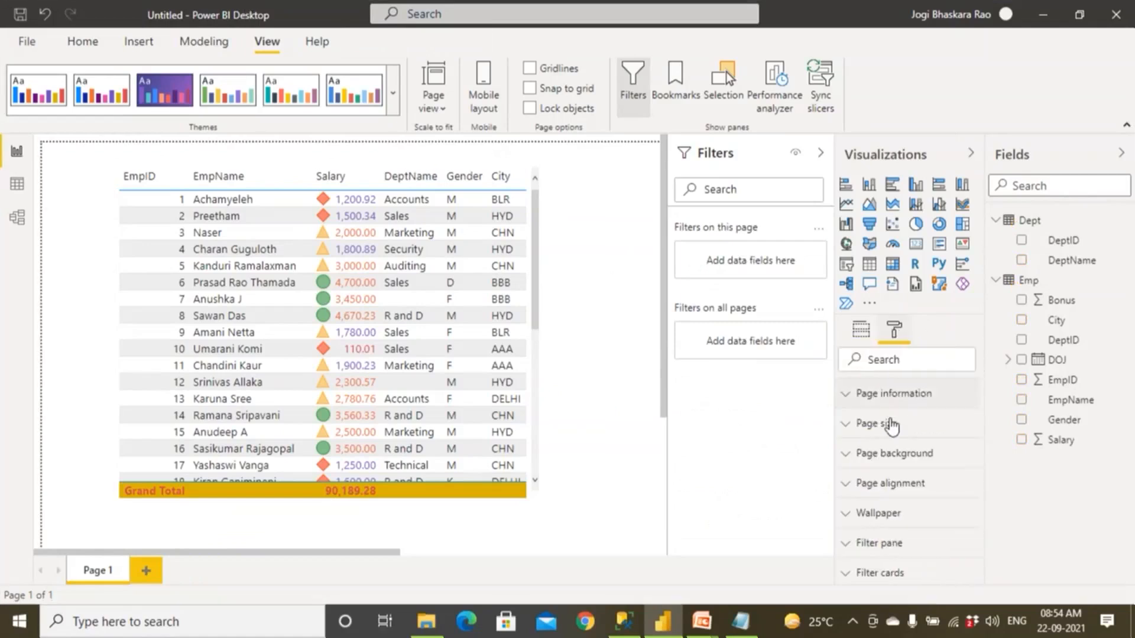
left_click(249, 177)
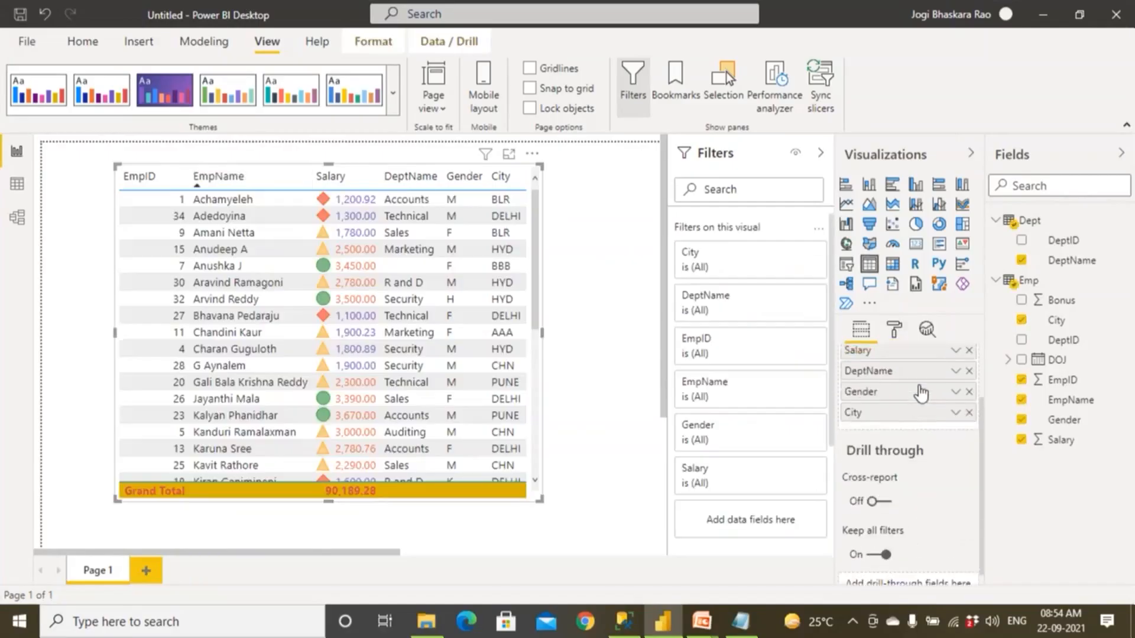
left_click(895, 331)
scroll(902, 461, "down", 5)
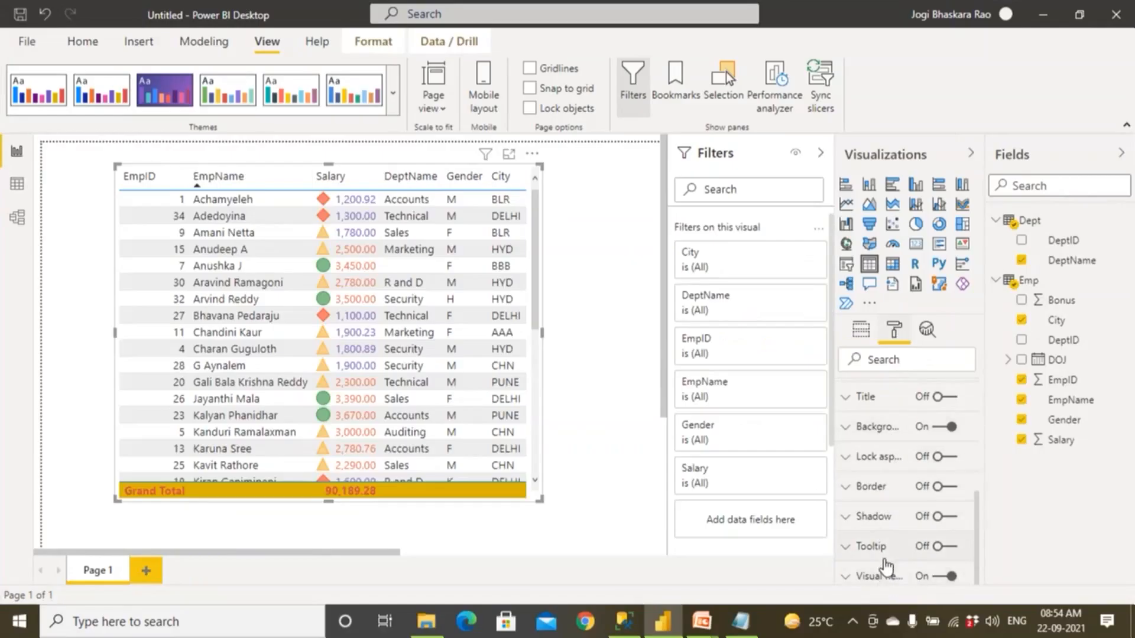
scroll(885, 566, "up", 10)
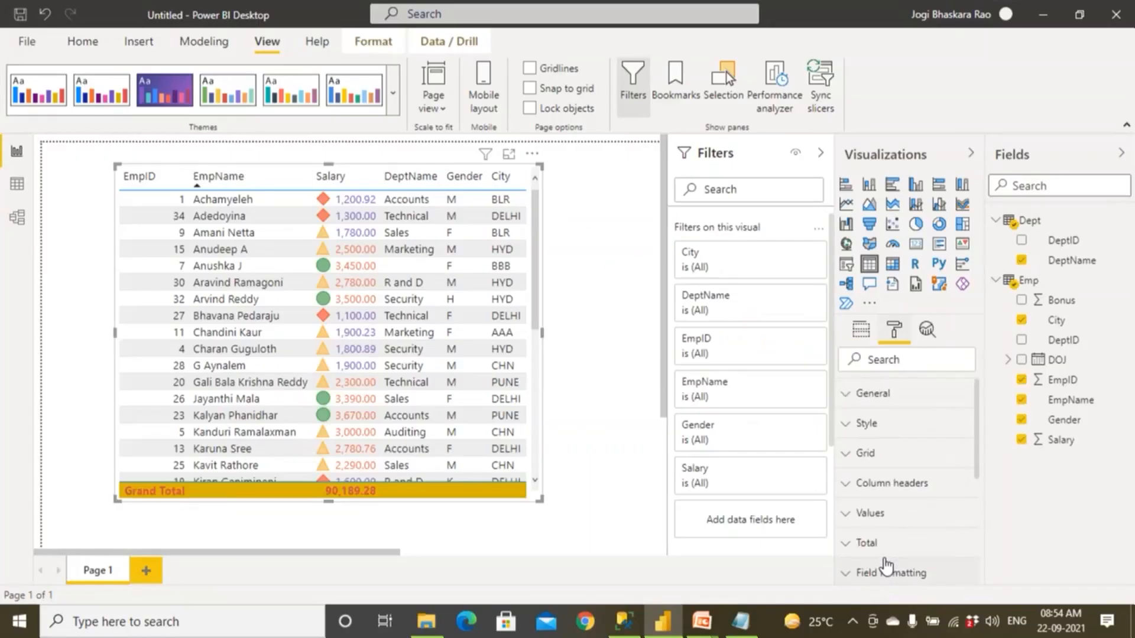
left_click(577, 288)
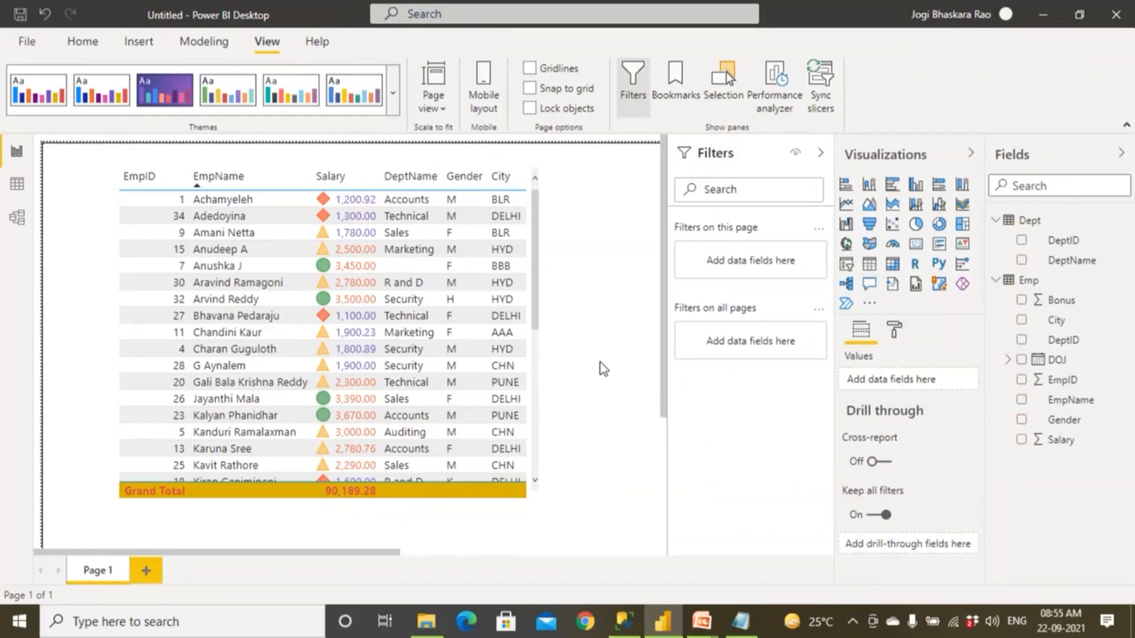
Reduce the table to DeptName followed by Salary by removing EmpID, EmpName, Gender and City.
left_click(171, 178)
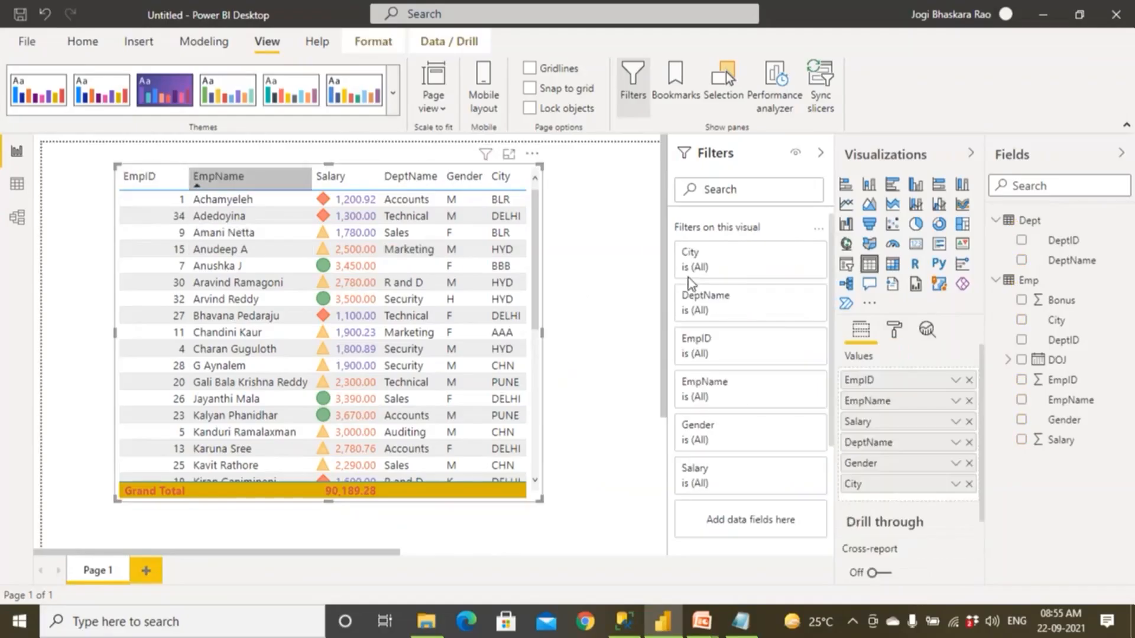
left_click(968, 381)
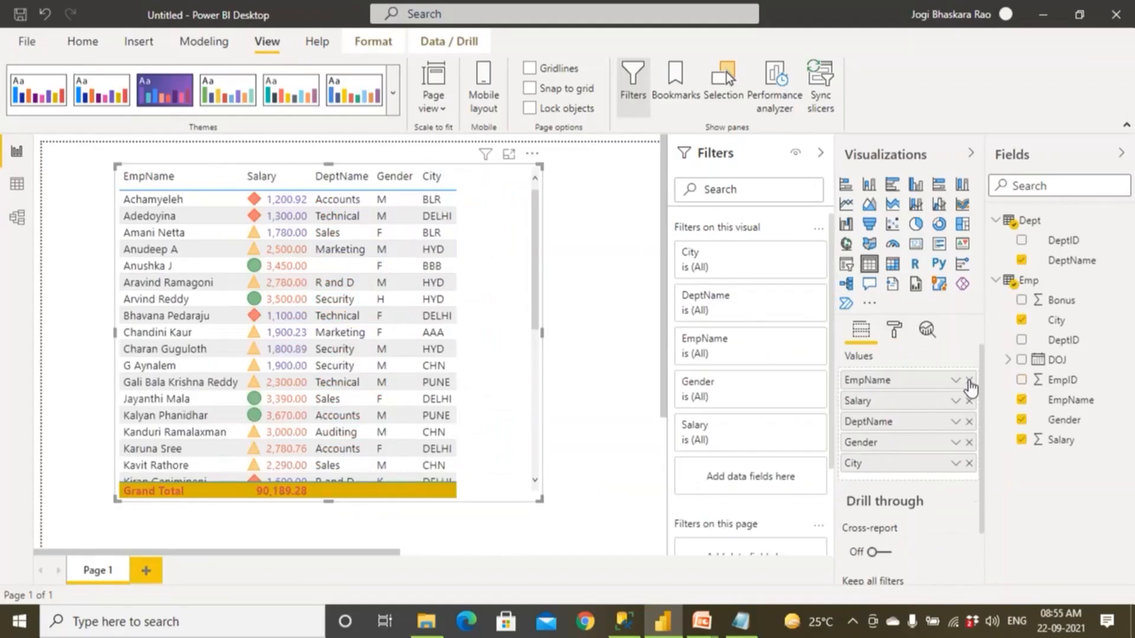
left_click(969, 381)
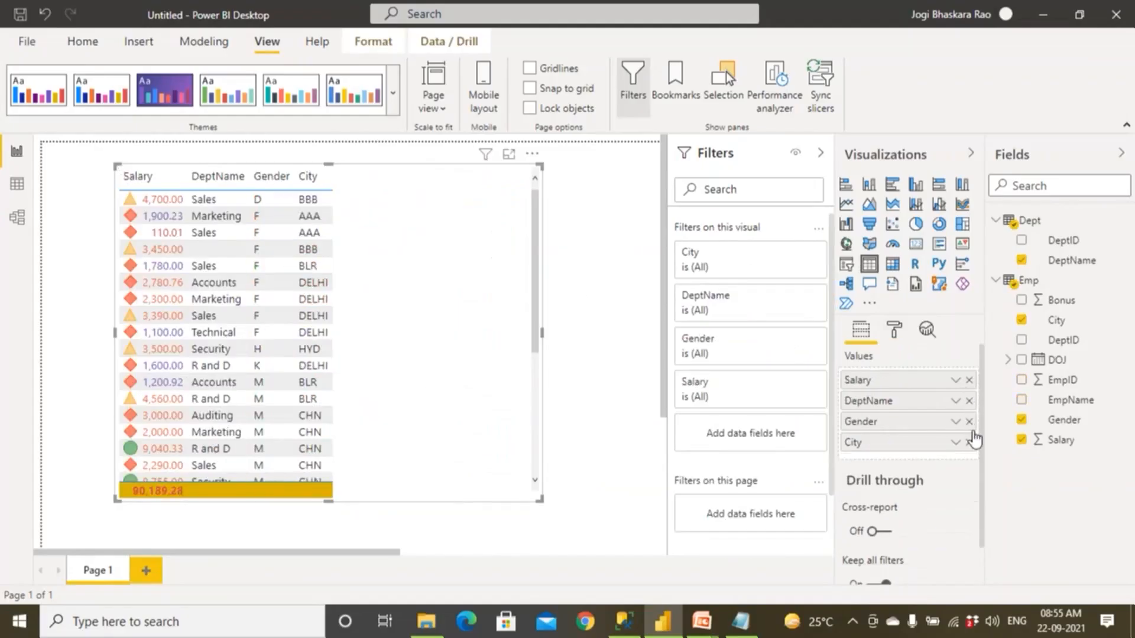
left_click(968, 421)
left_click(969, 421)
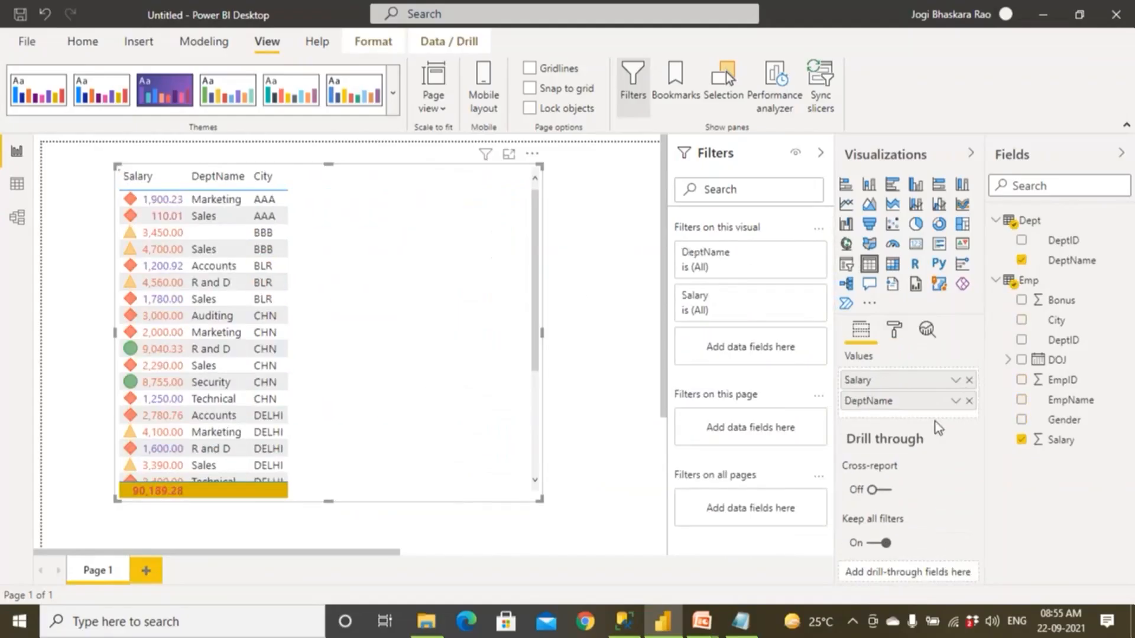
left_click_drag(871, 403, 873, 382)
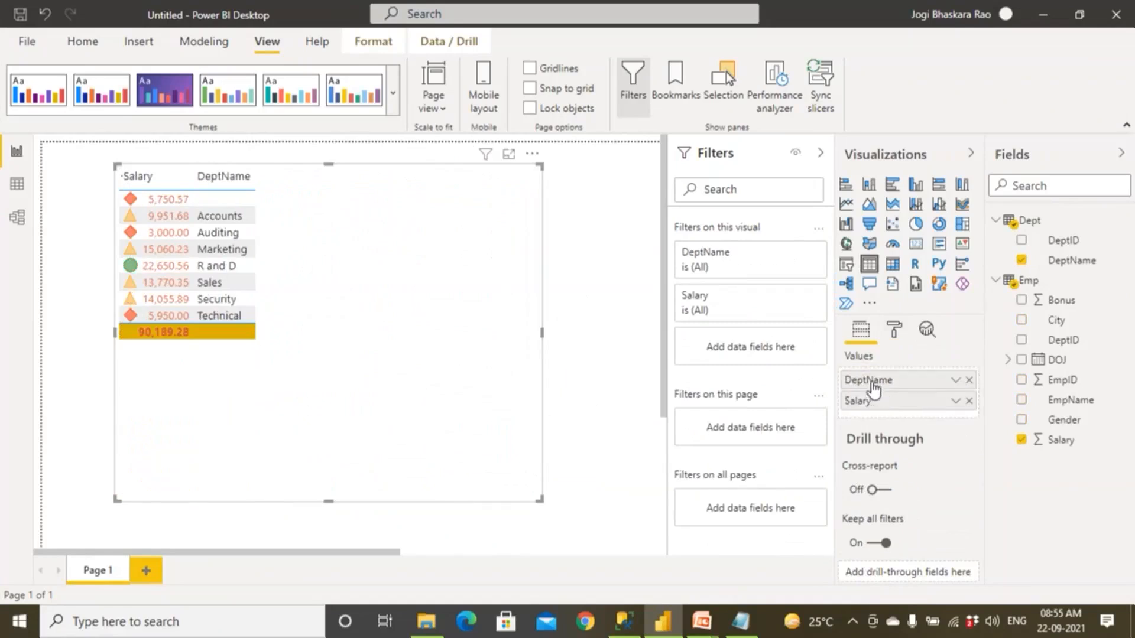
Replace DeptName with City in the table and turn off the conditional formatting icons for Salary.
left_click(968, 381)
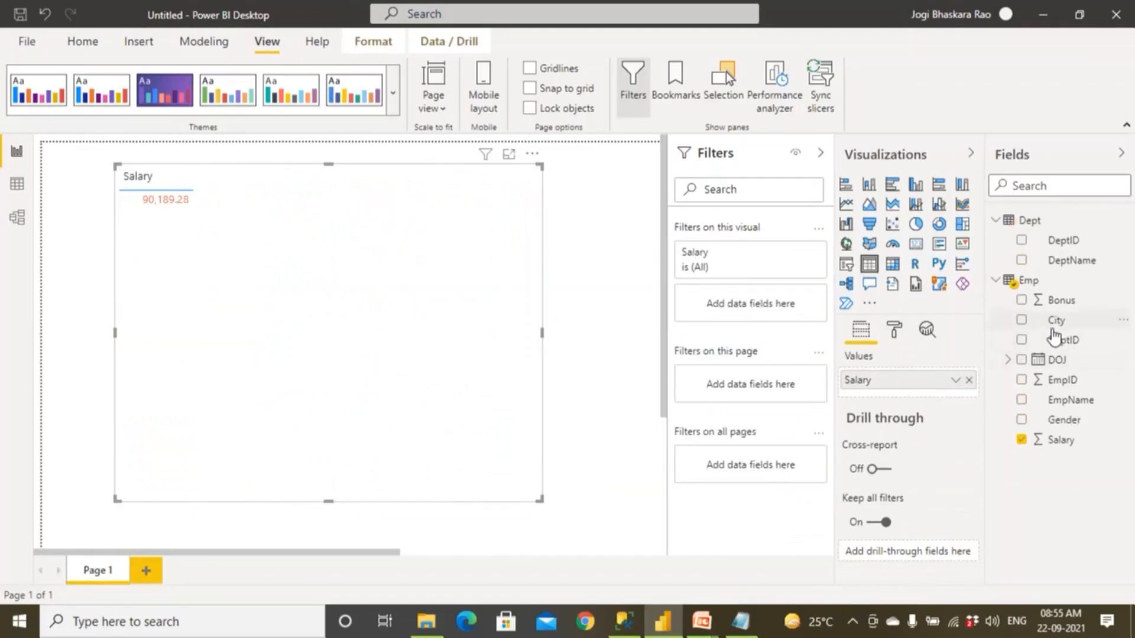
left_click_drag(1054, 335, 905, 384)
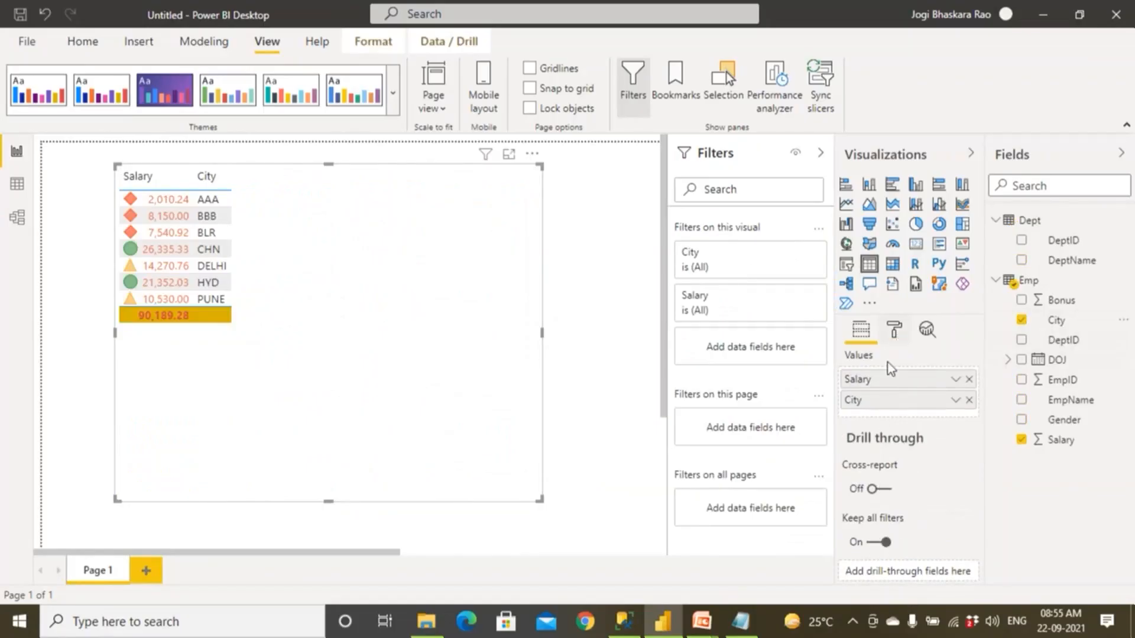
left_click(894, 330)
scroll(876, 505, "down", 5)
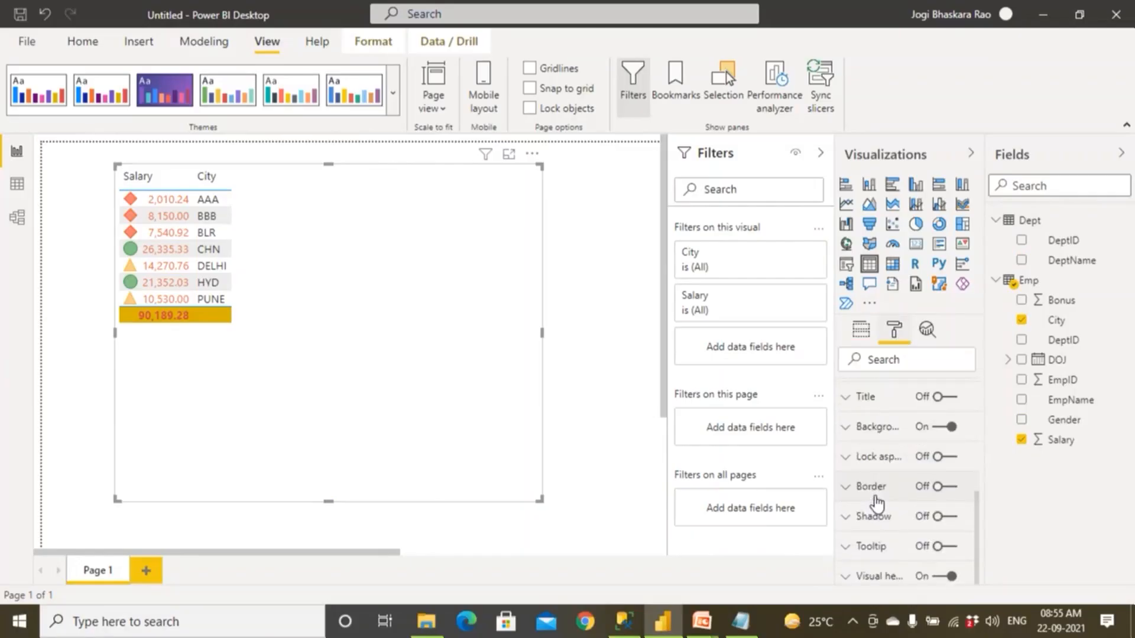
scroll(869, 508, "up", 3)
left_click(848, 536)
scroll(846, 537, "down", 3)
left_click(884, 557)
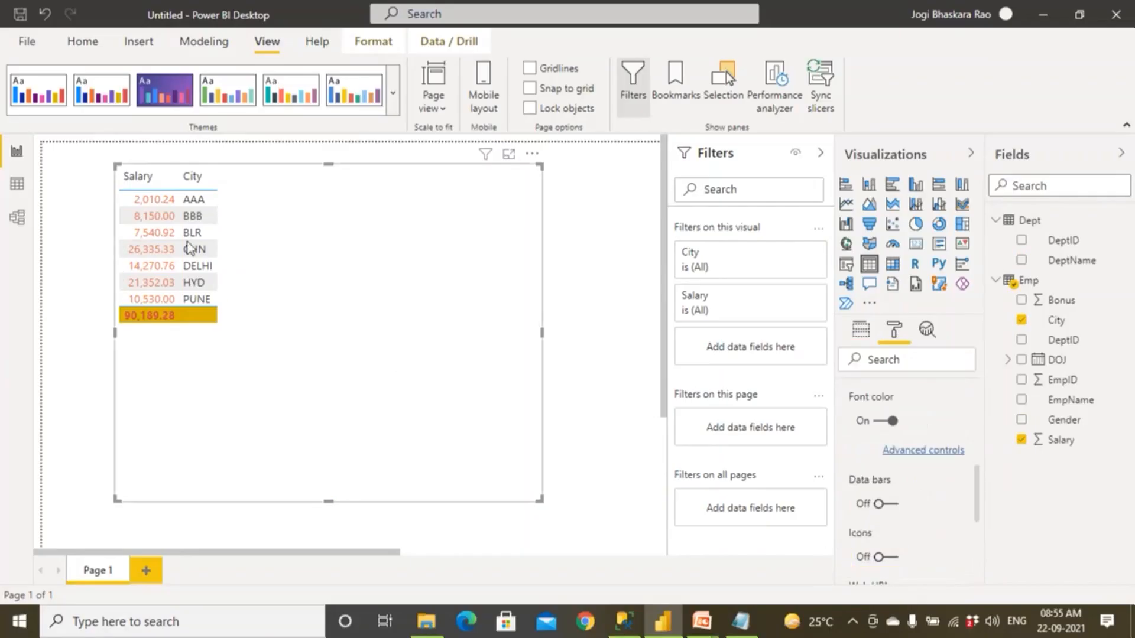
Reorder the table's fields so that City comes before Salary.
scroll(950, 462, "up", 3)
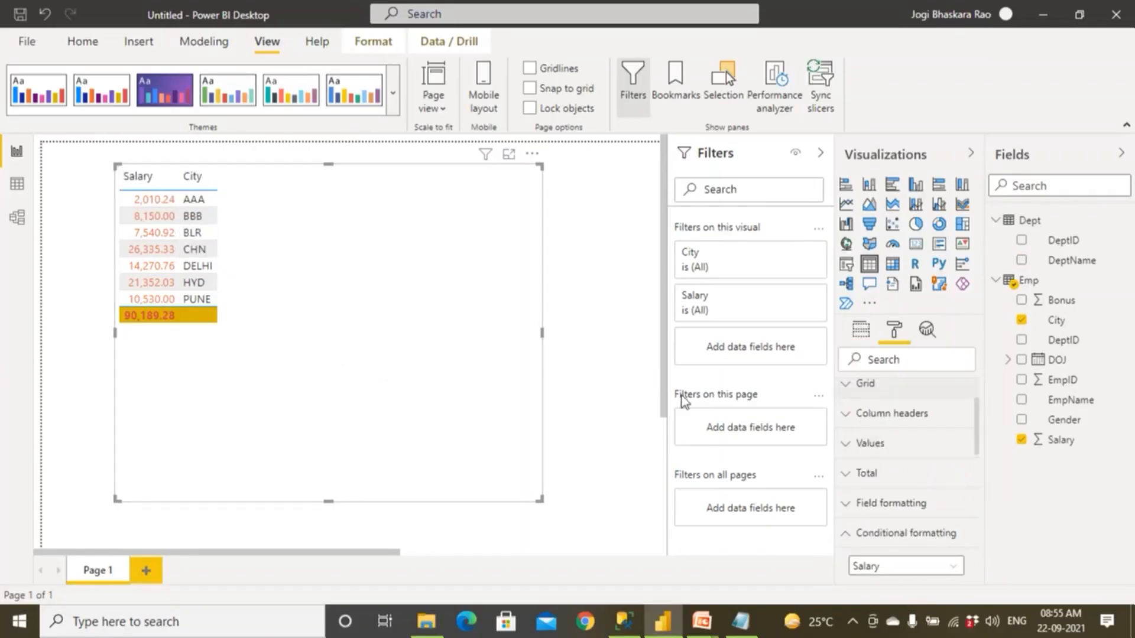
left_click(863, 337)
mouse_move(922, 408)
left_mouse_down()
mouse_move(922, 375)
mouse_move(918, 391)
left_mouse_up()
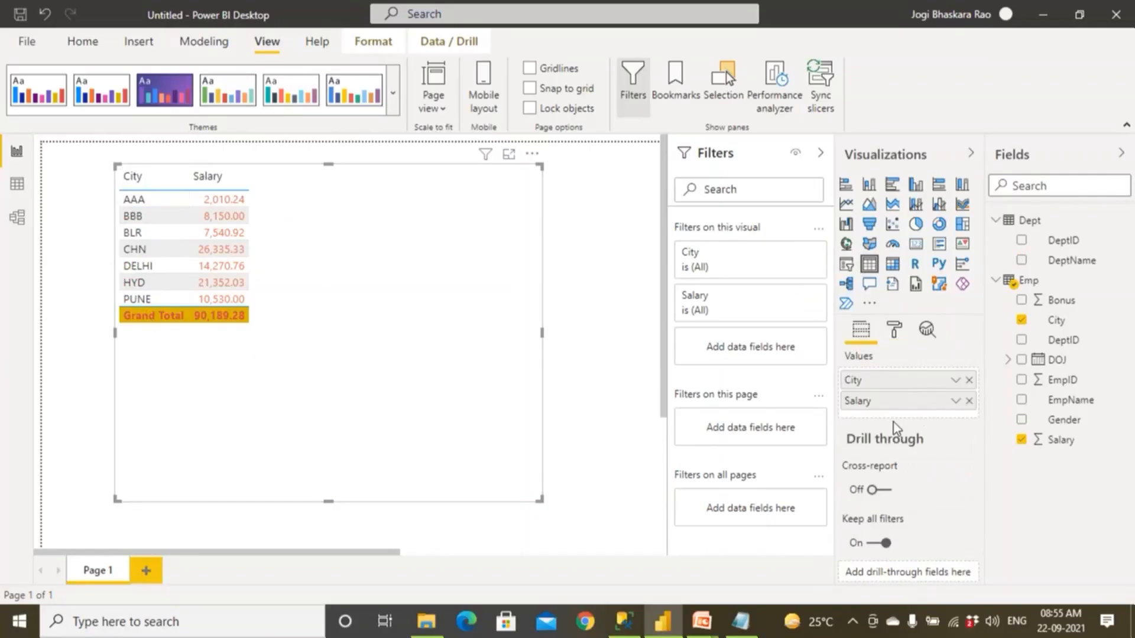
Try Gender as an extra table column, and replace it with the DOJ Year placed between City and Salary.
left_click_drag(1073, 422, 927, 406)
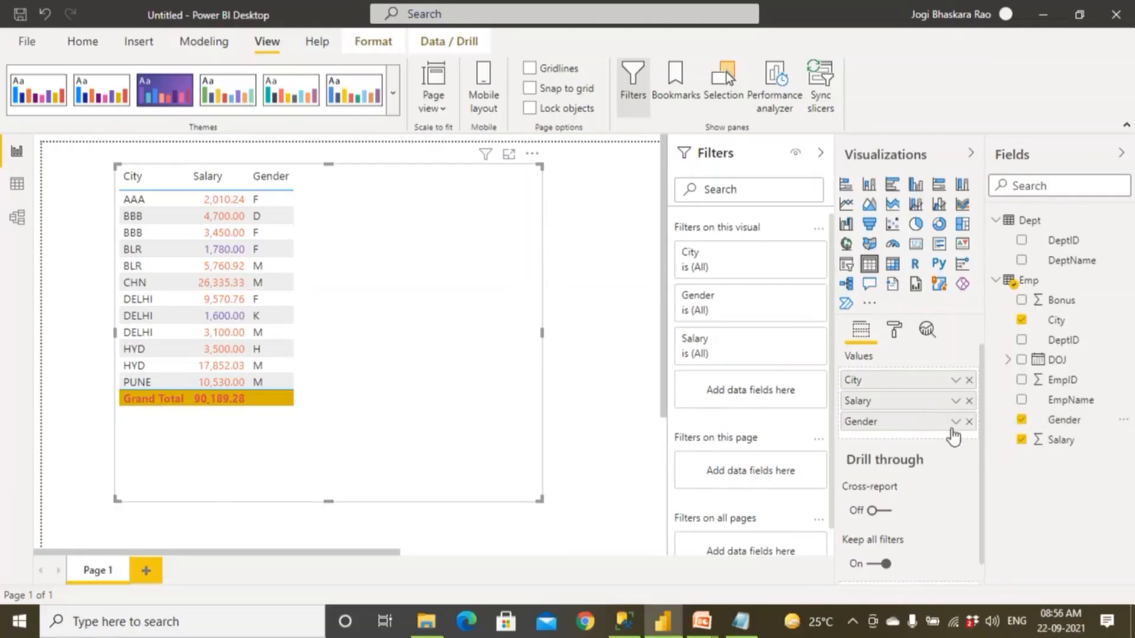
left_click(968, 421)
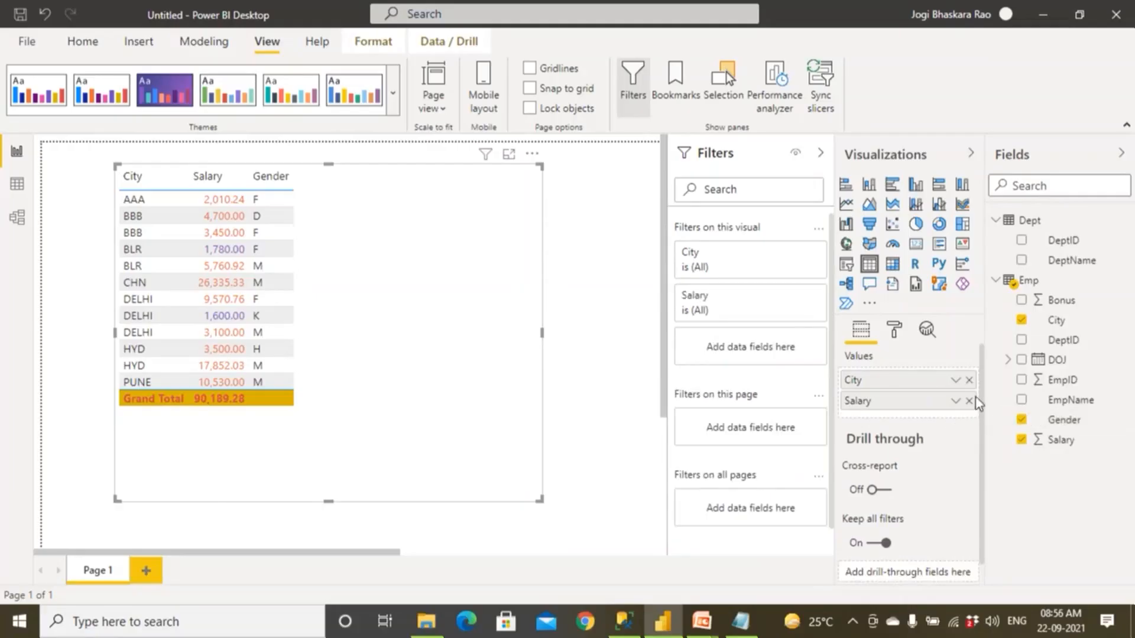
left_click(1008, 360)
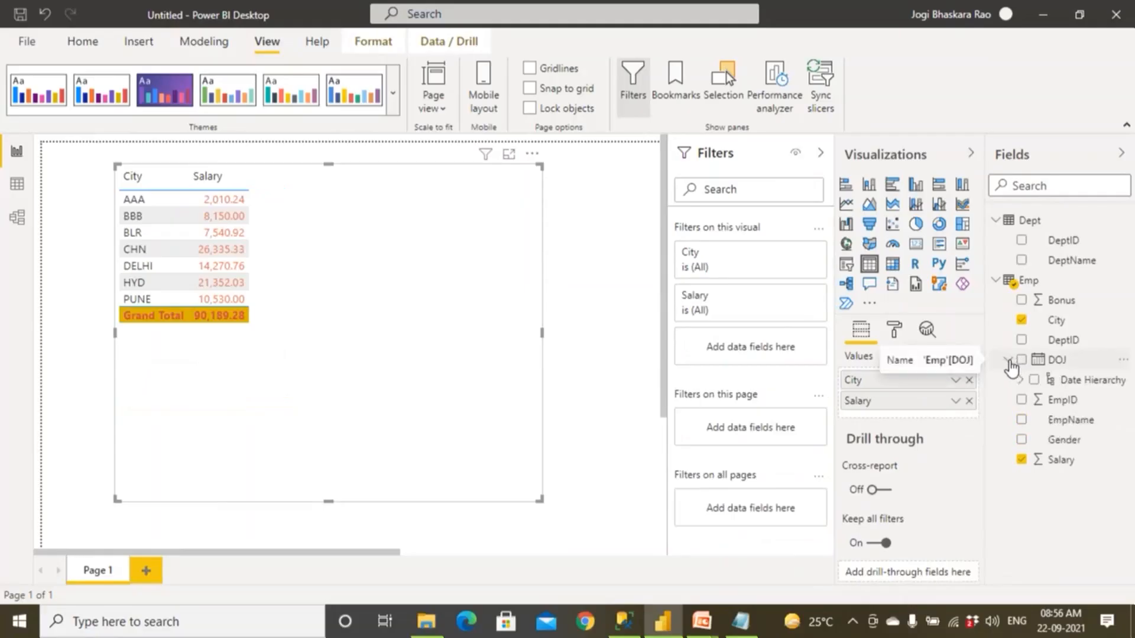
left_click(1020, 380)
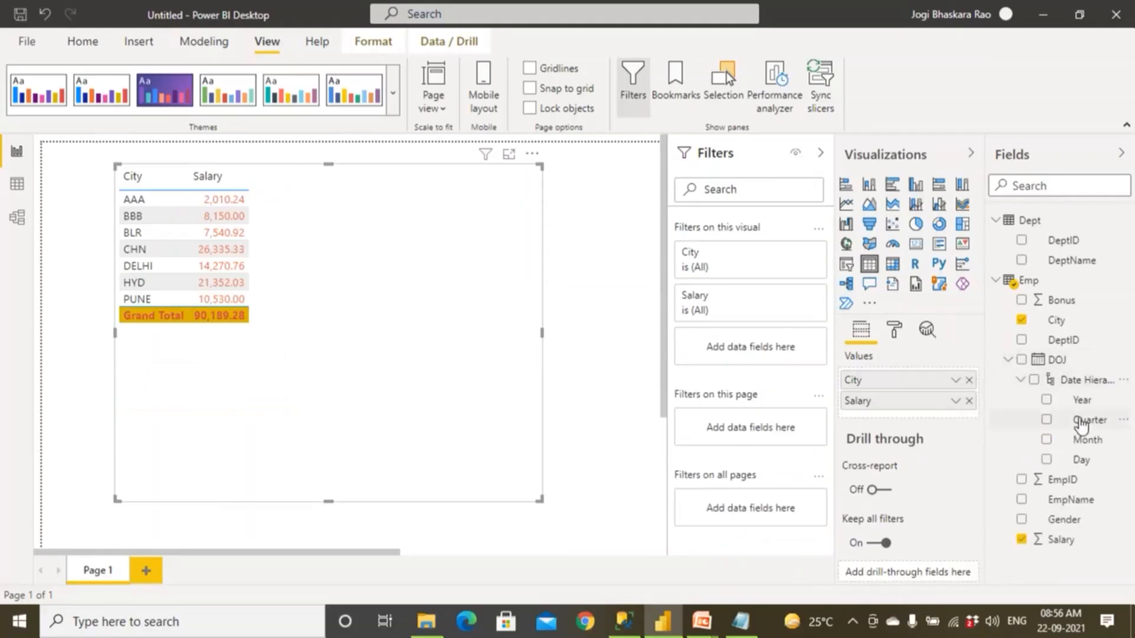
left_click_drag(1081, 408, 924, 400)
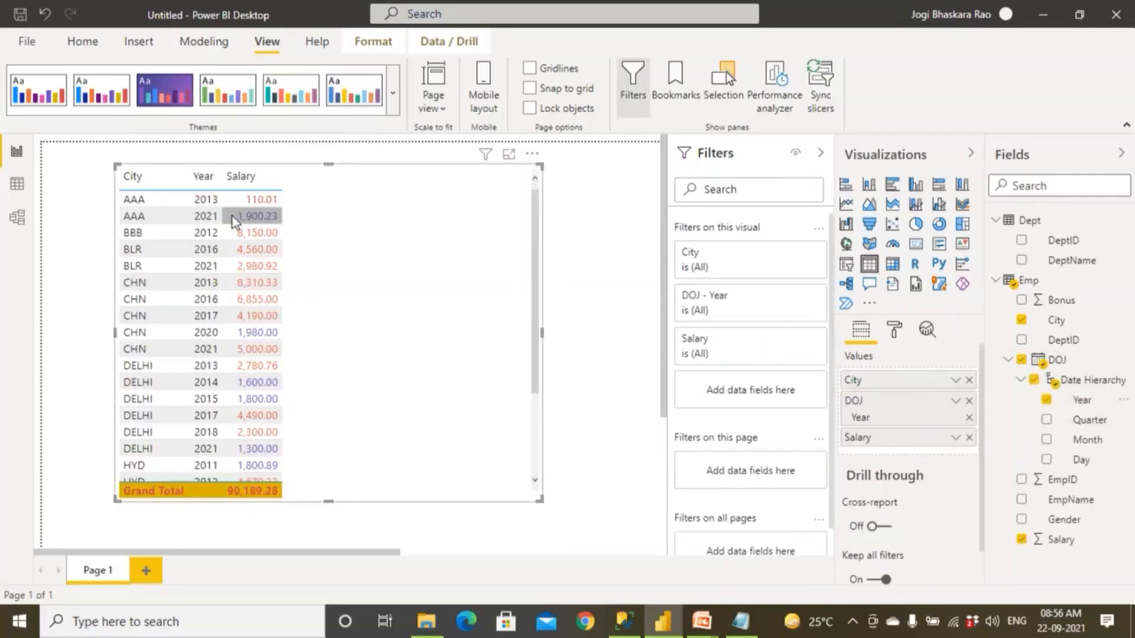
Narrow the table to fit its City, Year and Salary columns, and shift it slightly toward the page's left edge.
scroll(231, 390, "down", 2)
scroll(231, 394, "up", 2)
left_click_drag(540, 500, 325, 491)
left_click_drag(321, 371, 306, 462)
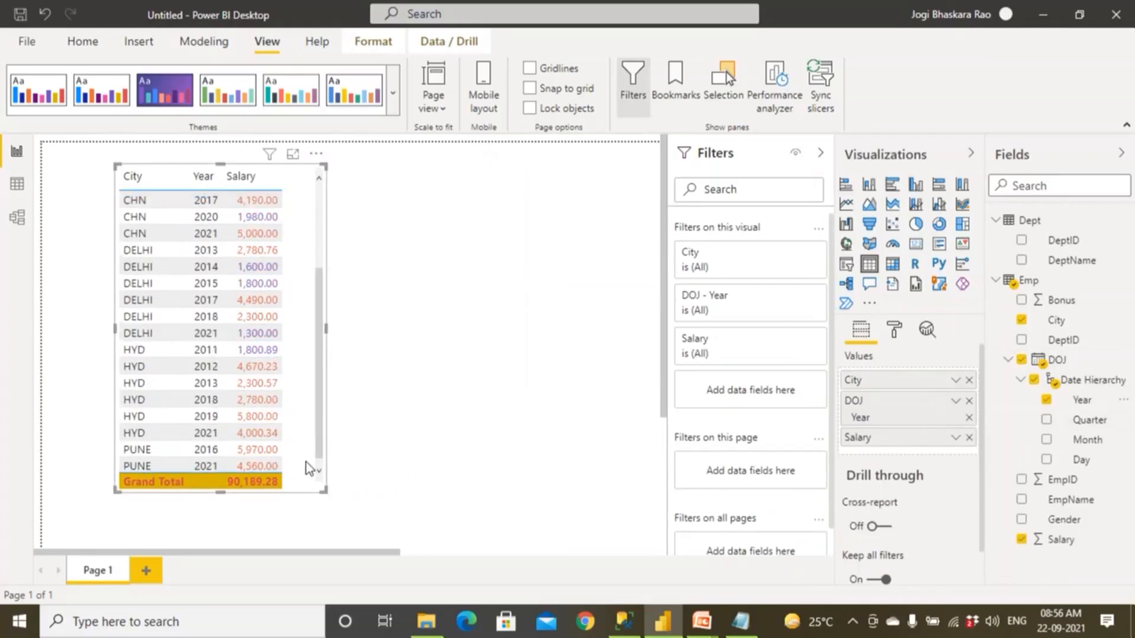
scroll(314, 420, "up", 3)
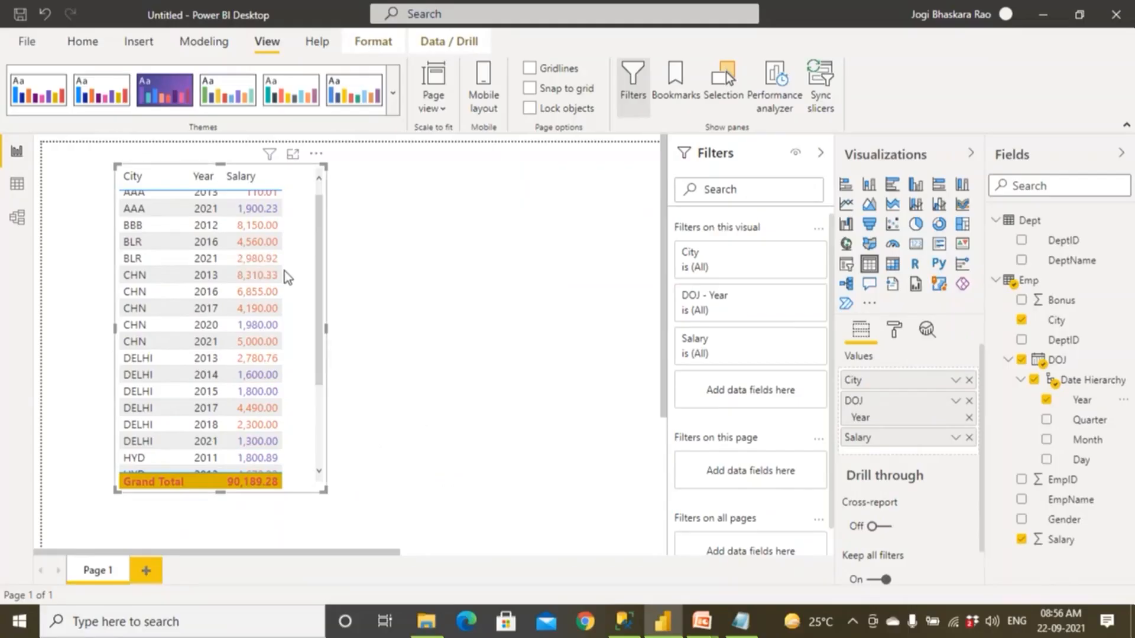
left_click_drag(286, 269, 261, 275)
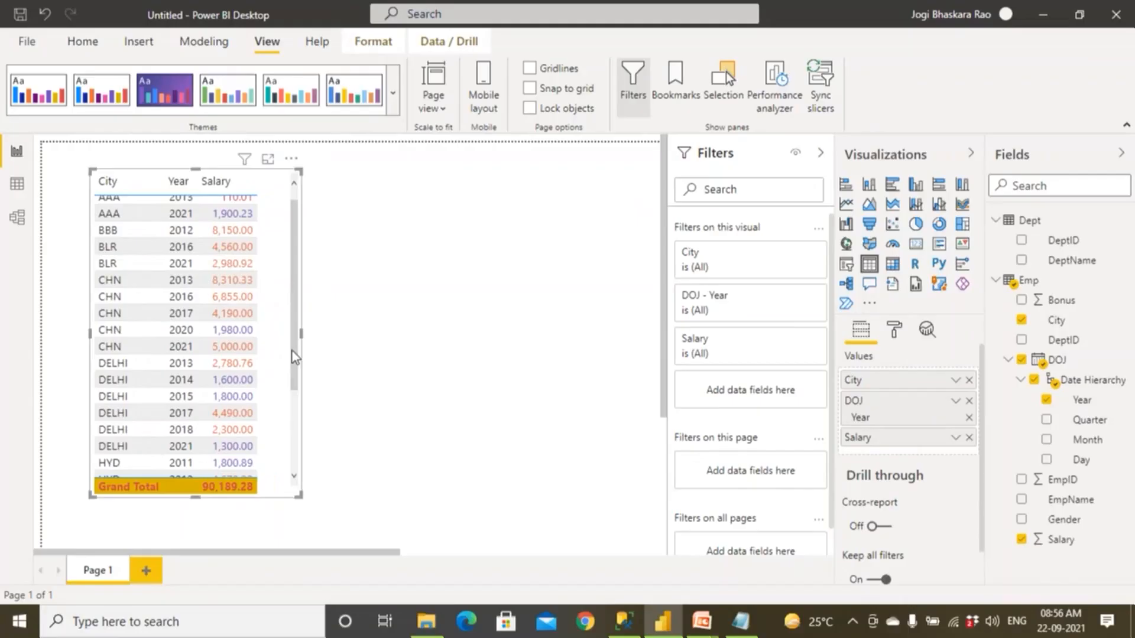
scroll(296, 325, "up", 1)
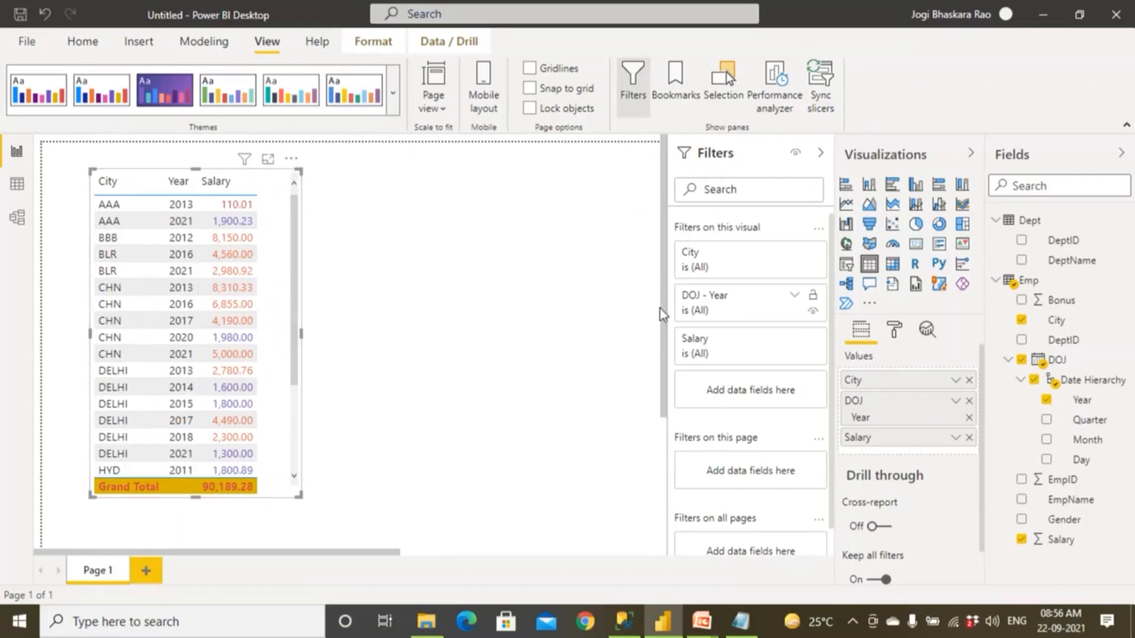
Add a separate matrix visual, collapse the filters area, and position the matrix beside the table with a wider frame.
left_click(471, 310)
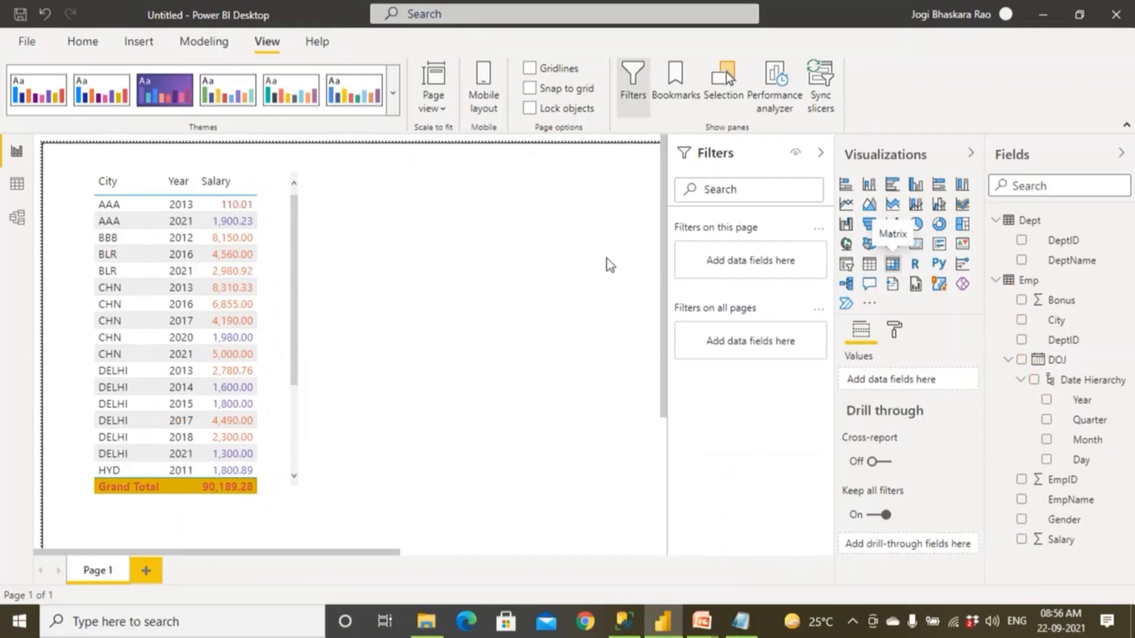
left_click(890, 269)
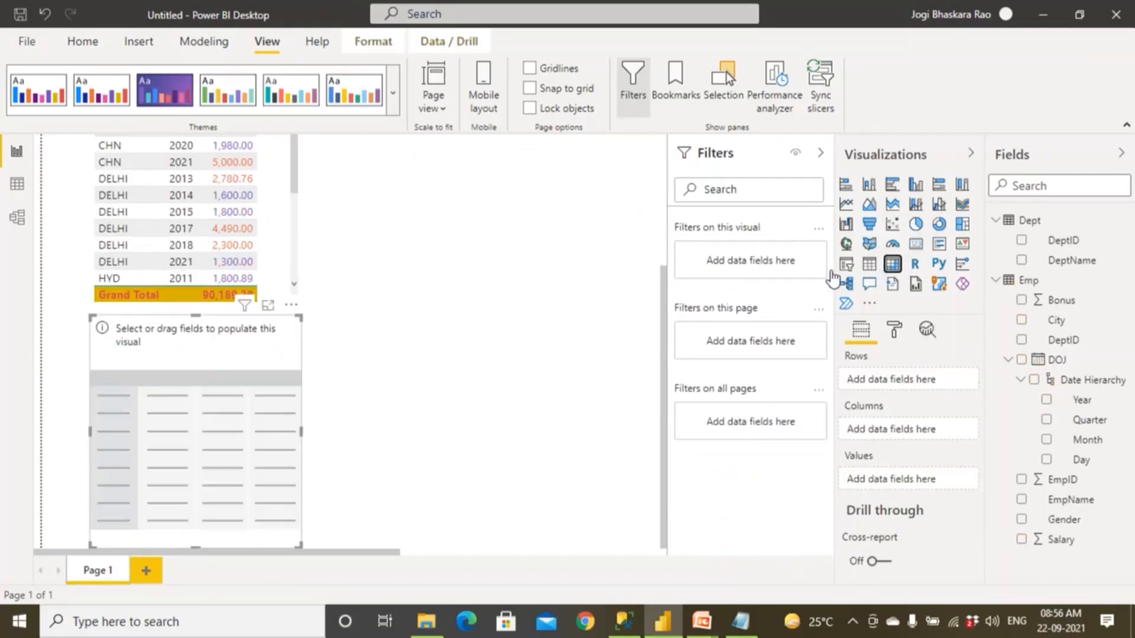
left_click_drag(267, 406, 584, 292)
scroll(616, 268, "up", 3)
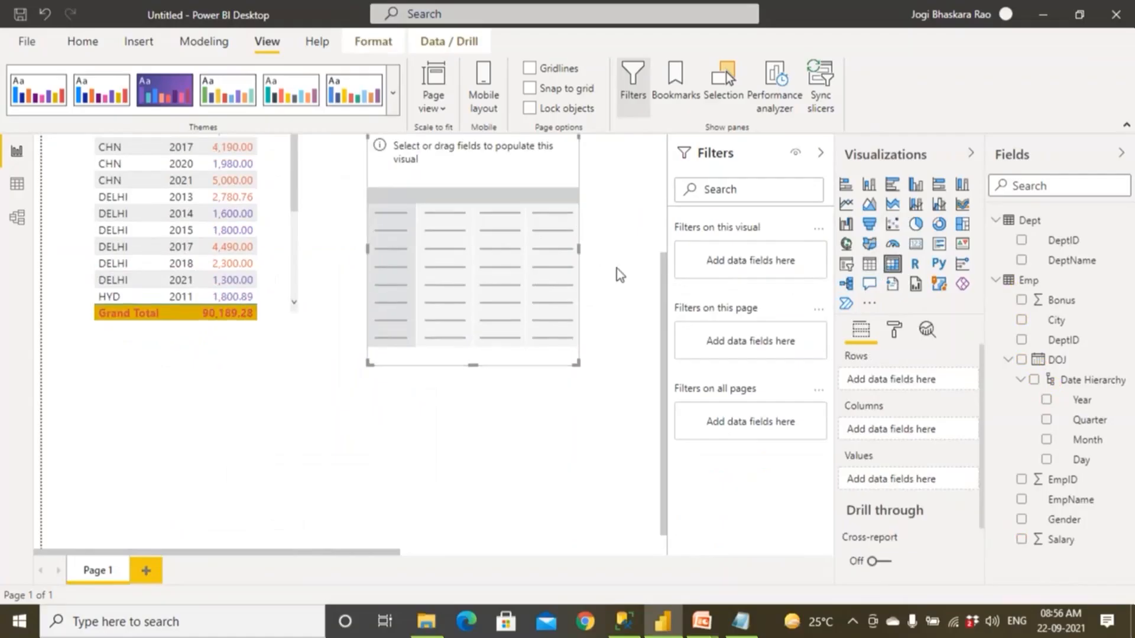
left_click(820, 153)
left_click_drag(499, 348, 523, 197)
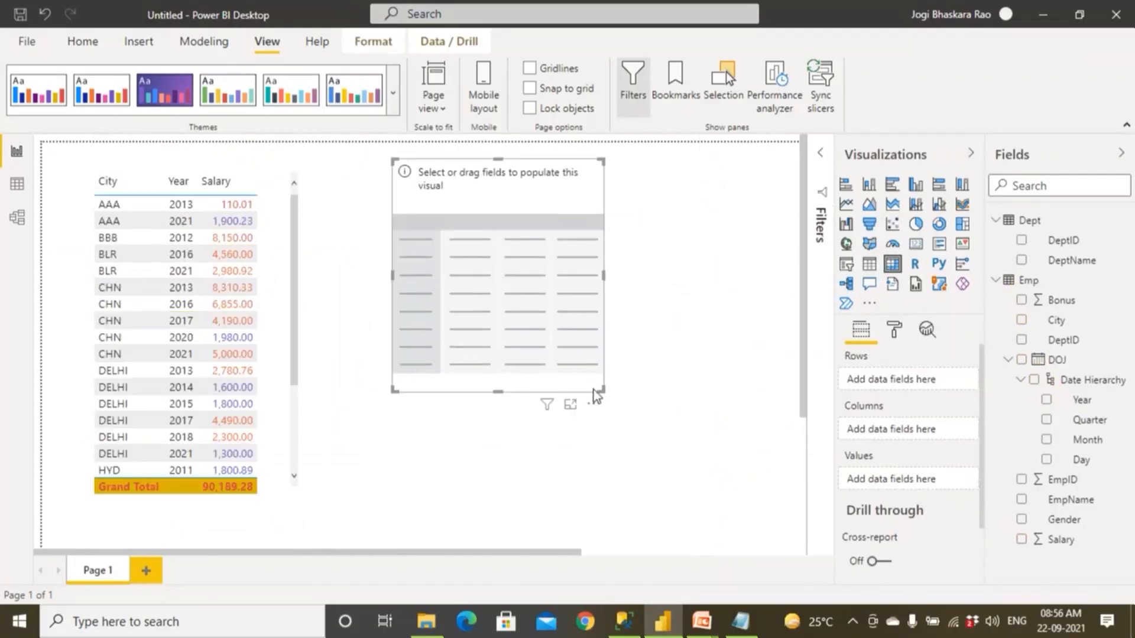
left_click_drag(603, 390, 707, 388)
left_click_drag(647, 335, 612, 335)
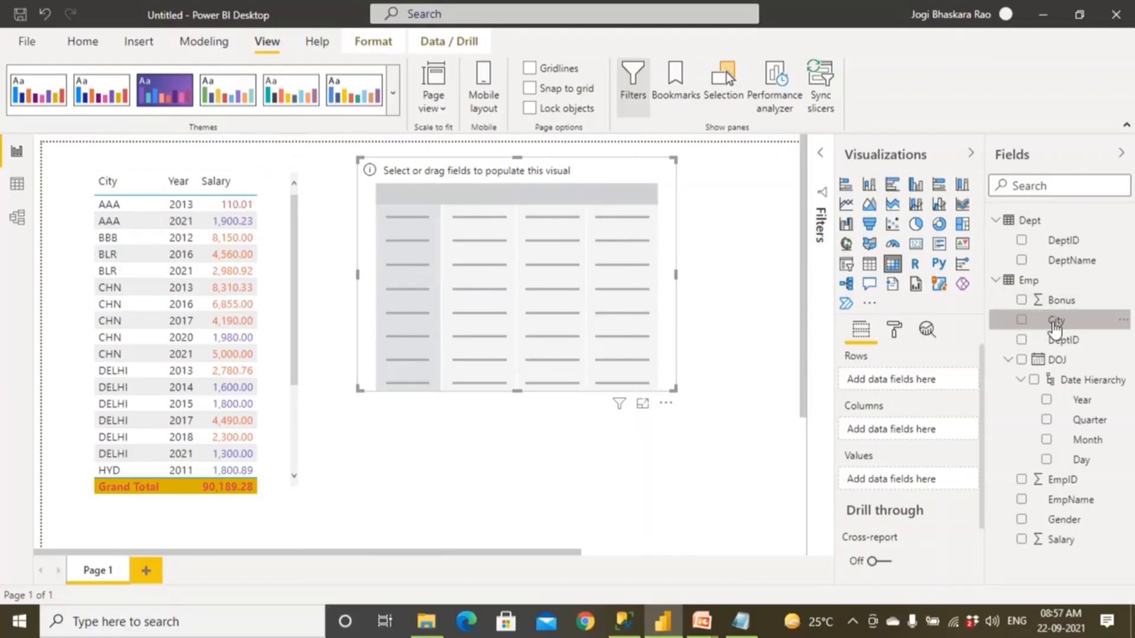
Populate the matrix with City as rows, DOJ Year as columns and Salary as values.
left_click_drag(1055, 322, 922, 381)
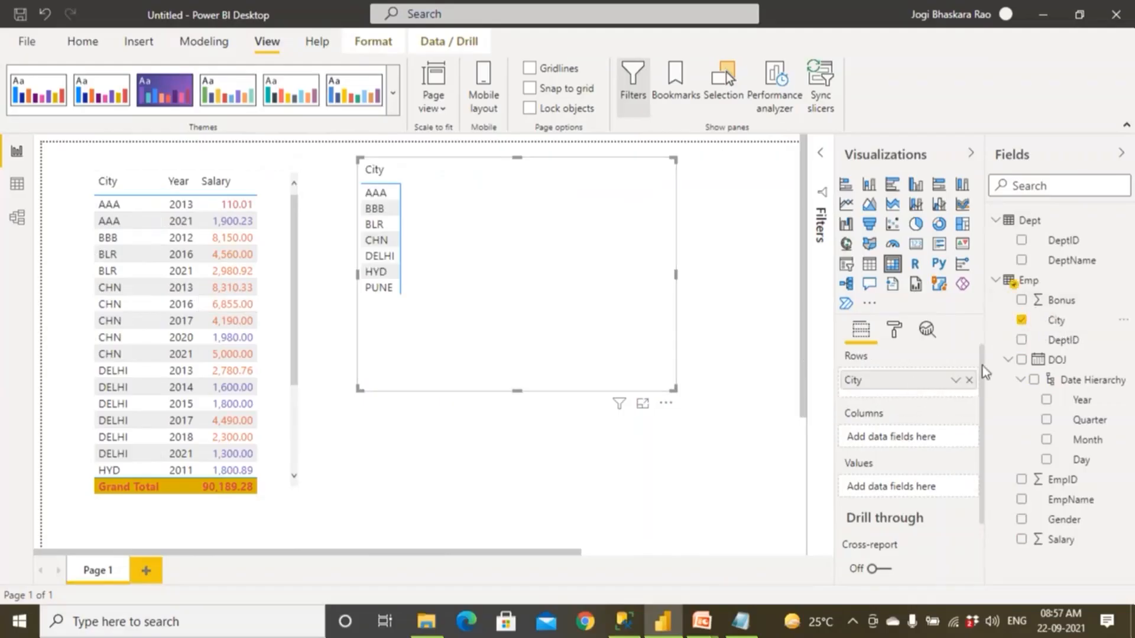
left_click_drag(1081, 405, 925, 438)
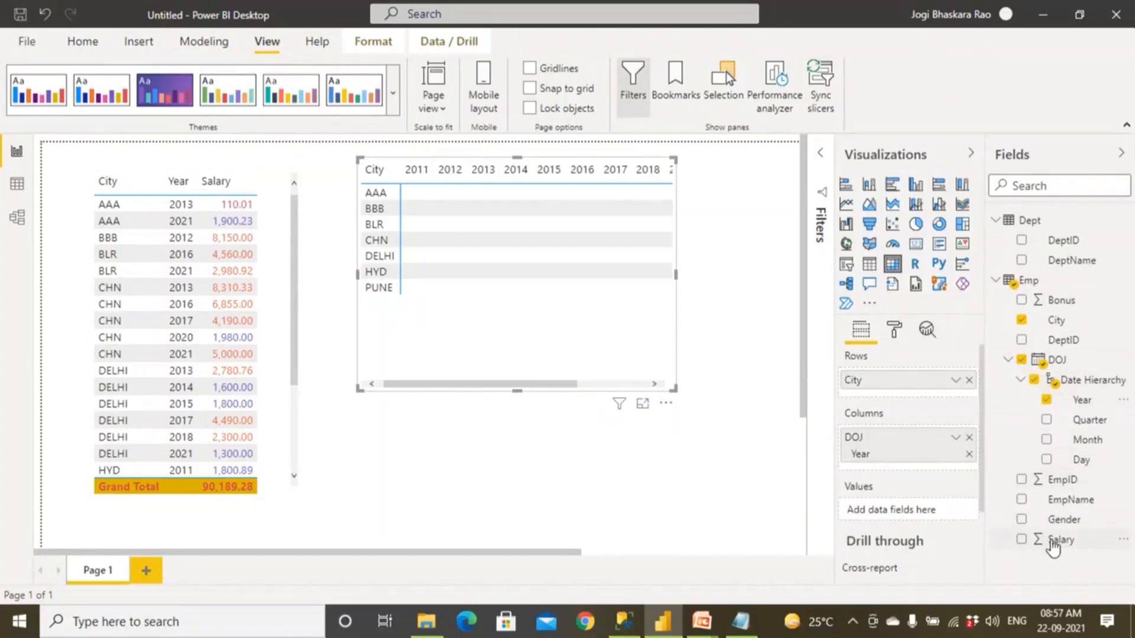
left_click(1054, 540)
Reduce the matrix frame's height so it fits closely around the City rows and the Total row.
left_click_drag(675, 391, 798, 373)
left_click_drag(528, 270, 771, 278)
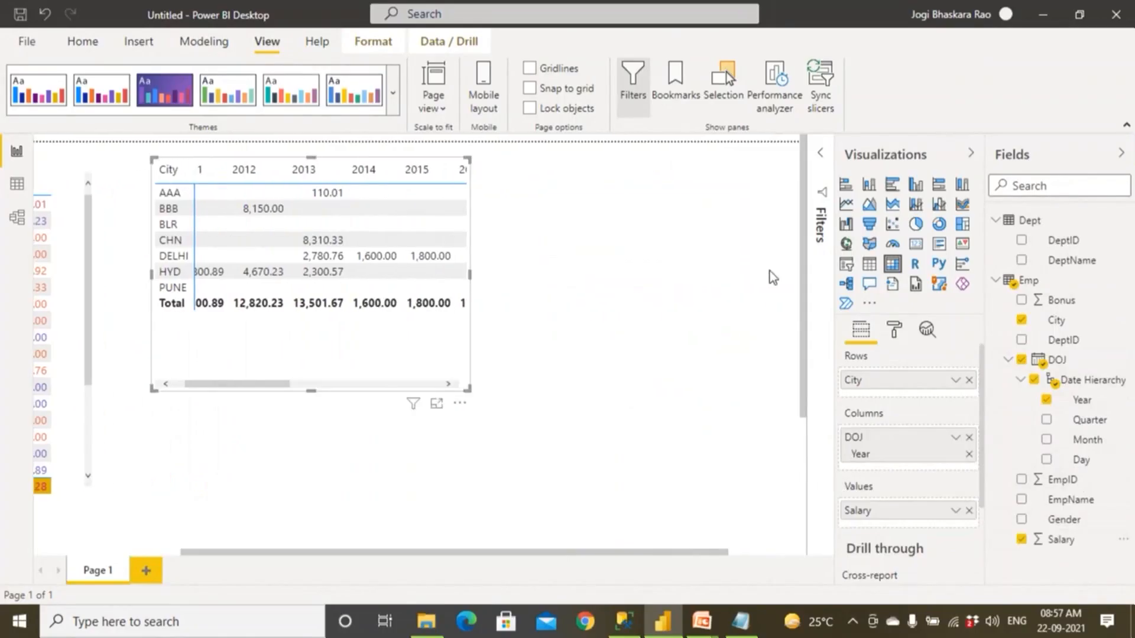
left_click_drag(310, 390, 324, 340)
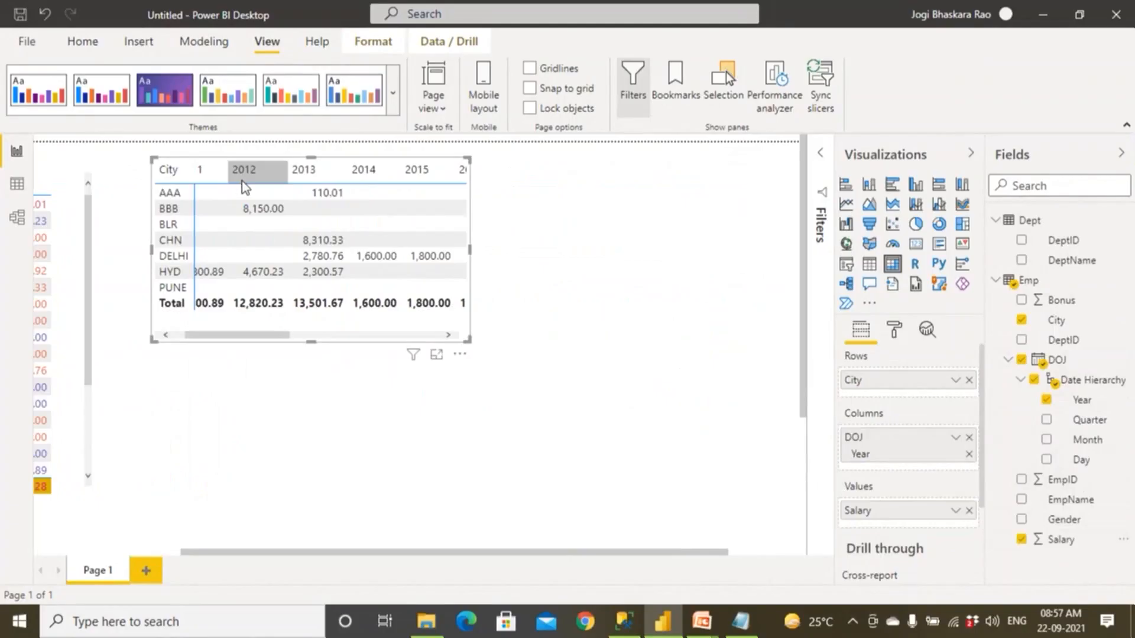
Cross-filter the table by selecting the matrix's year columns one after another, from 2011 through 2015.
left_click(201, 173)
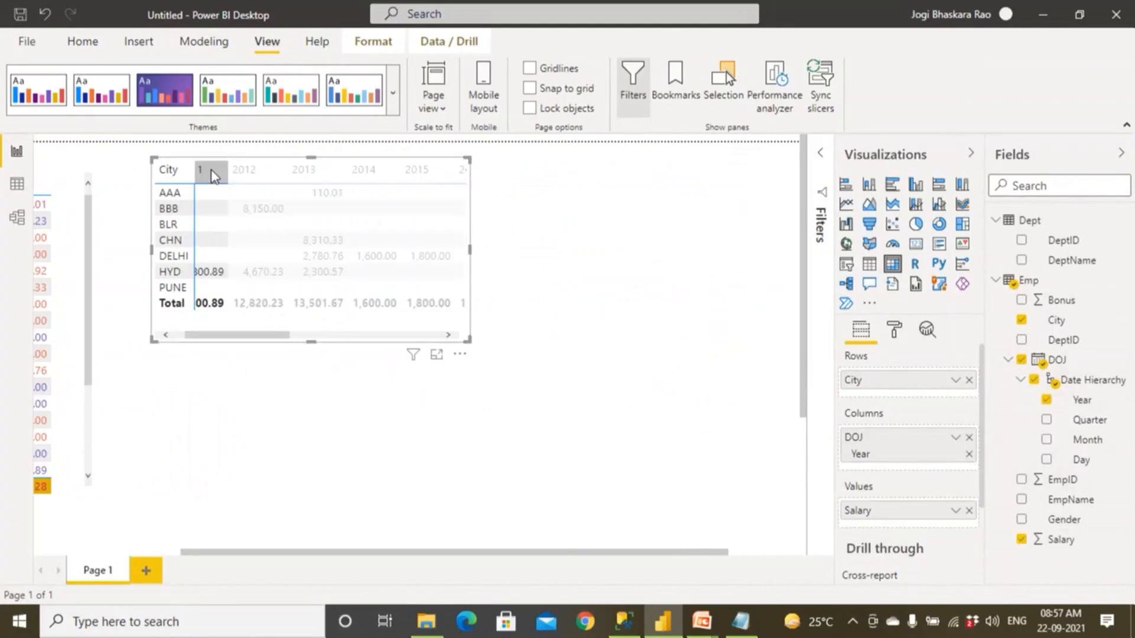
left_click(254, 175)
left_click(301, 173)
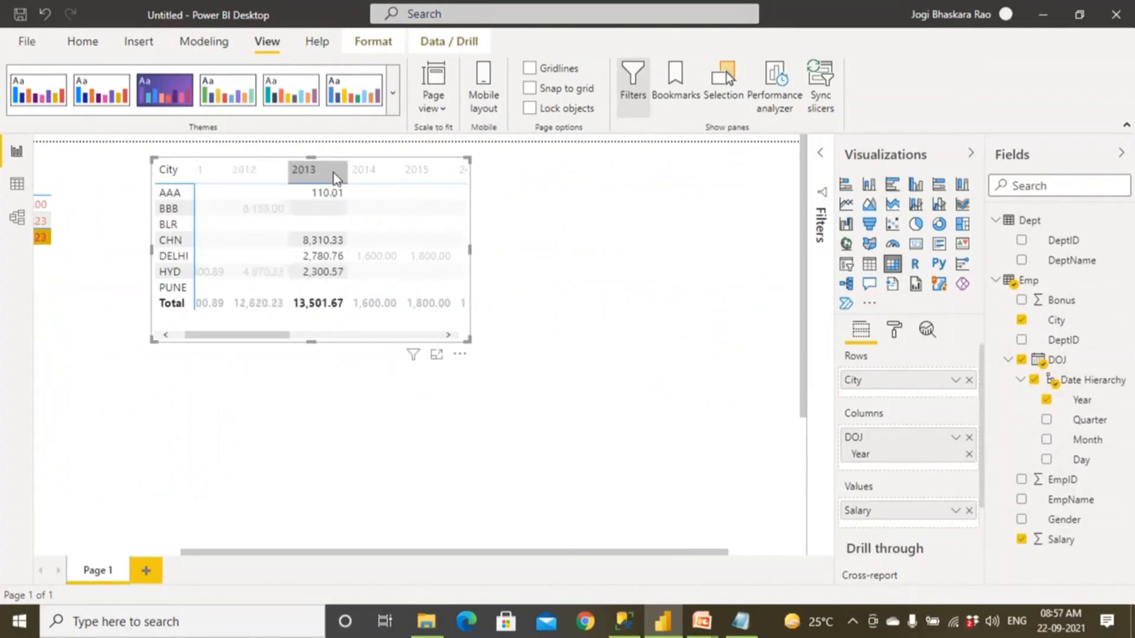
left_click(365, 175)
left_click(417, 174)
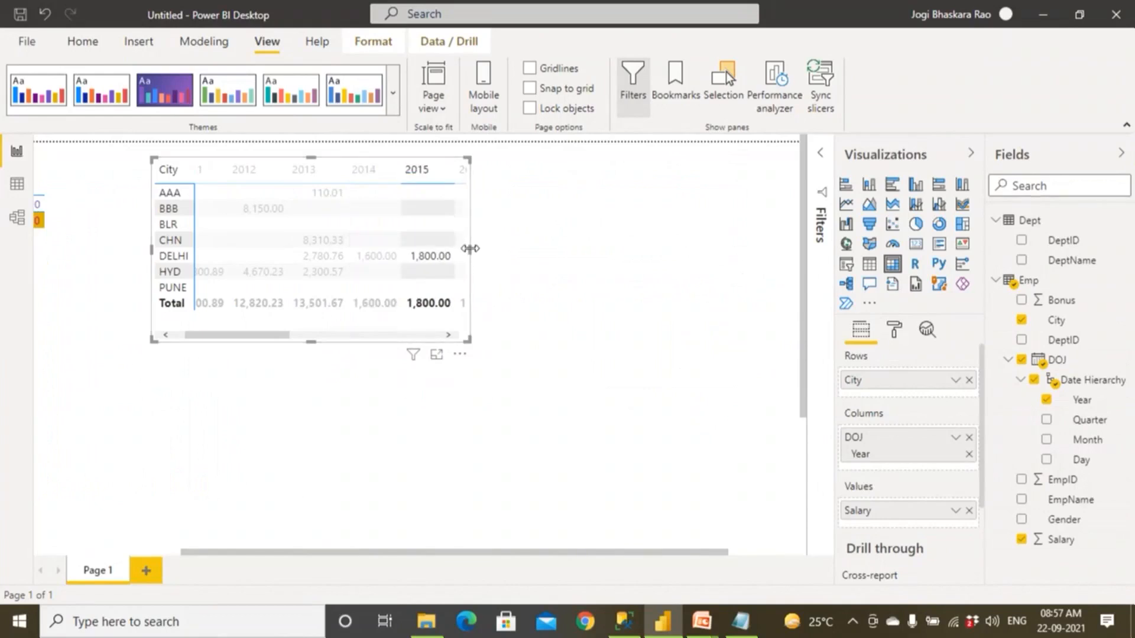
Widen the matrix to display its year columns up to 2020, and clear the 2015 cross-filter.
left_click_drag(582, 255, 713, 251)
left_click(641, 385)
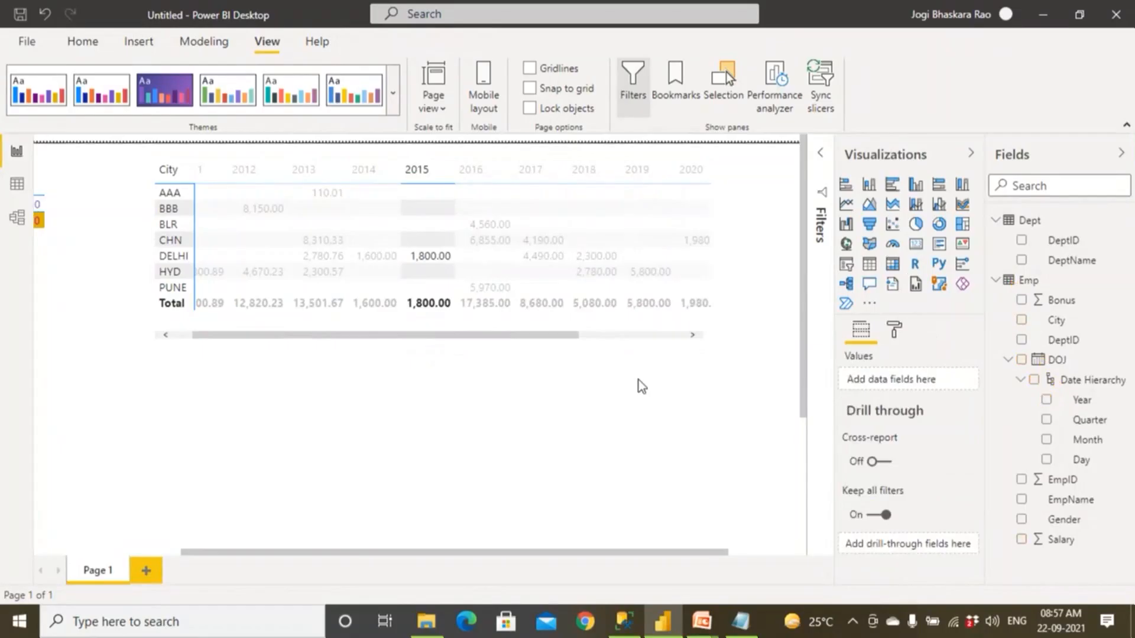
left_click(152, 552)
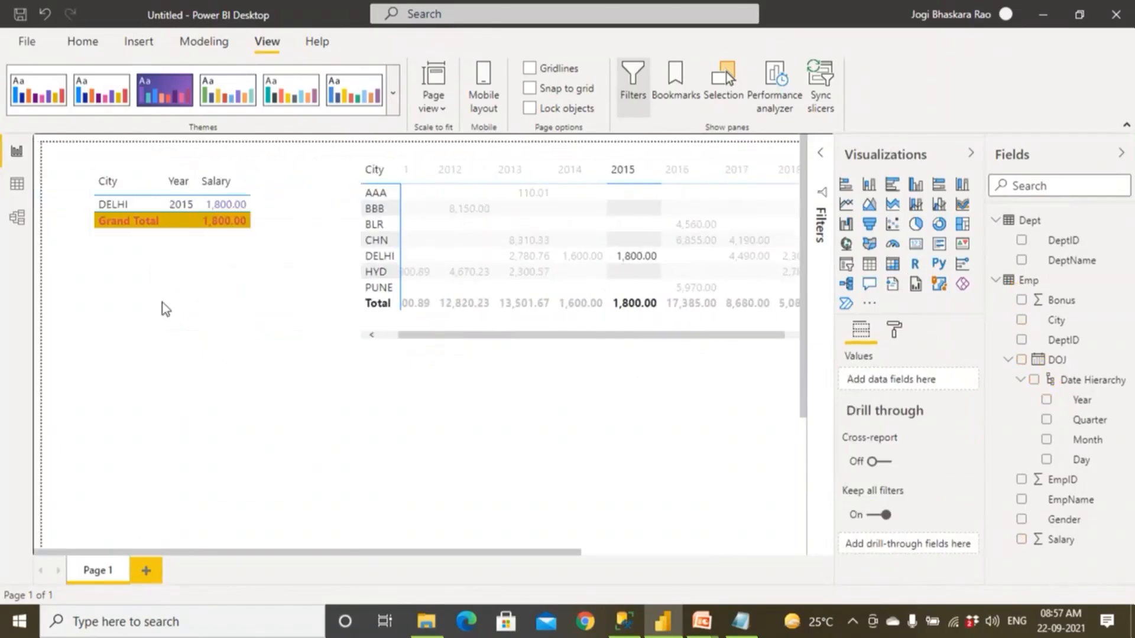
left_click(226, 288)
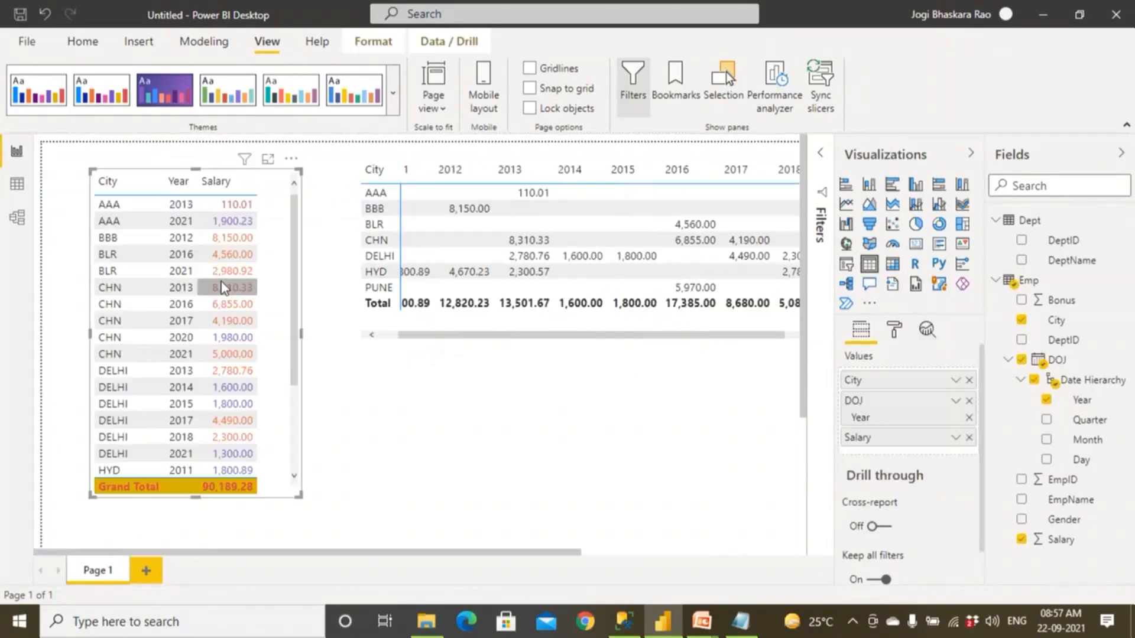
left_click(423, 410)
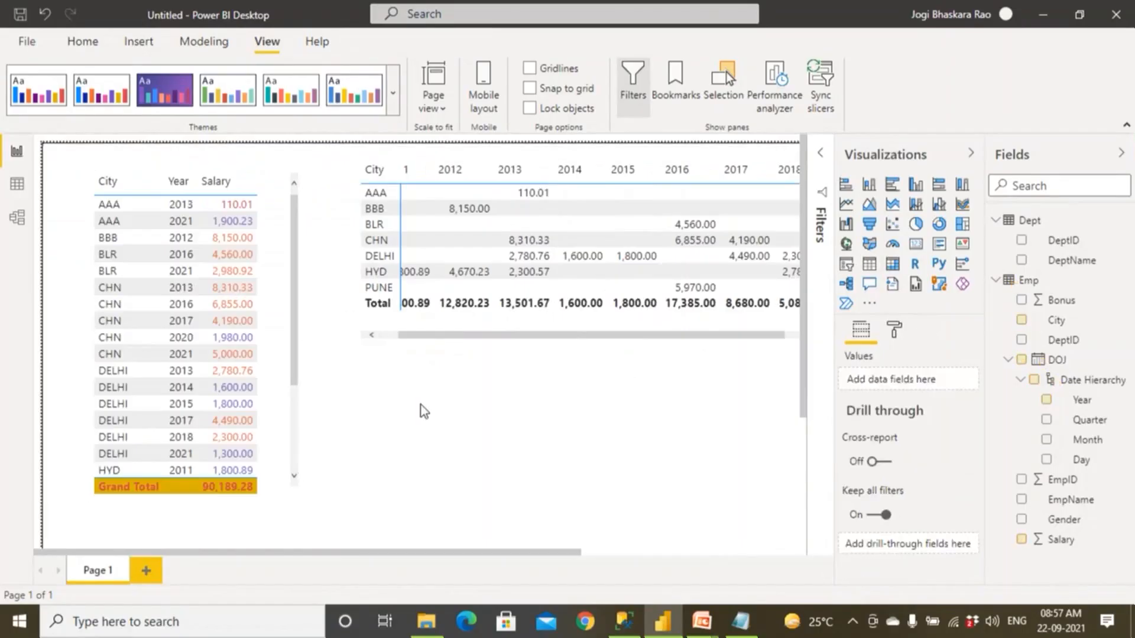
Compare the matrix's yearly salaries, starting at 2011, with the full list of city and year rows in the table.
left_click(391, 337)
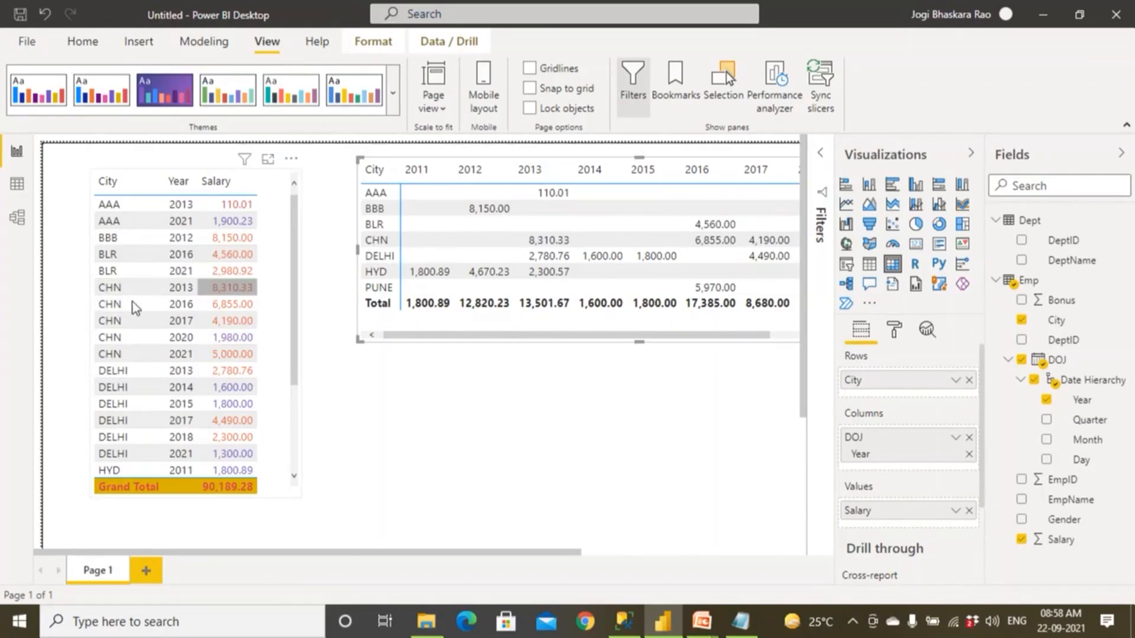
scroll(126, 434, "down", 3)
scroll(128, 455, "down", 3)
scroll(129, 461, "up", 3)
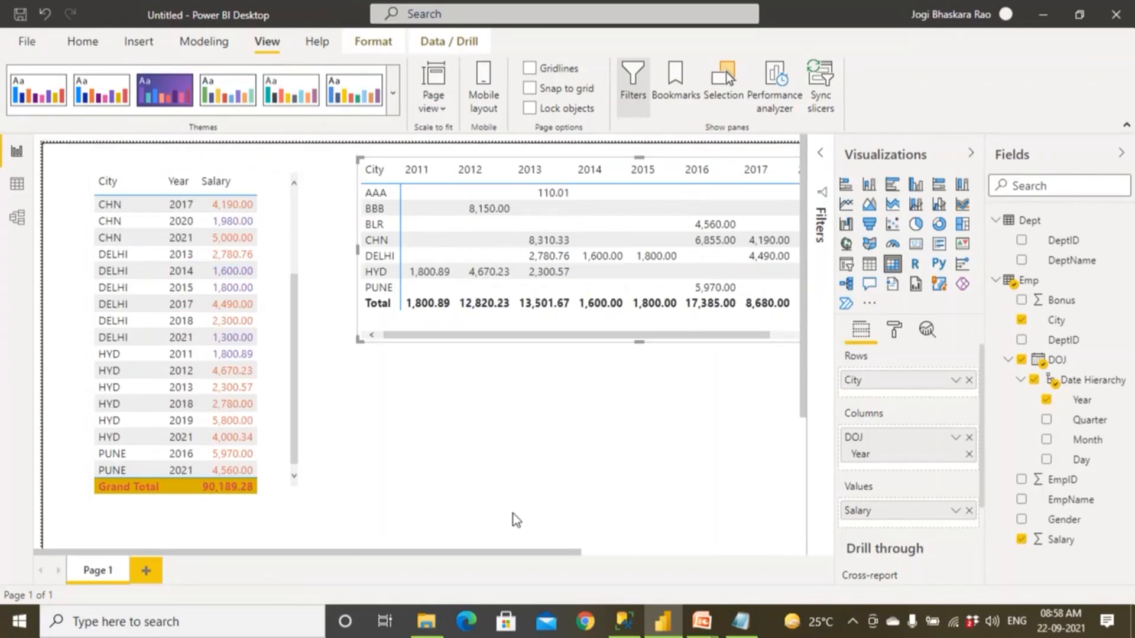
Open Microsoft Office Excel 2007 with a blank workbook.
key("super")
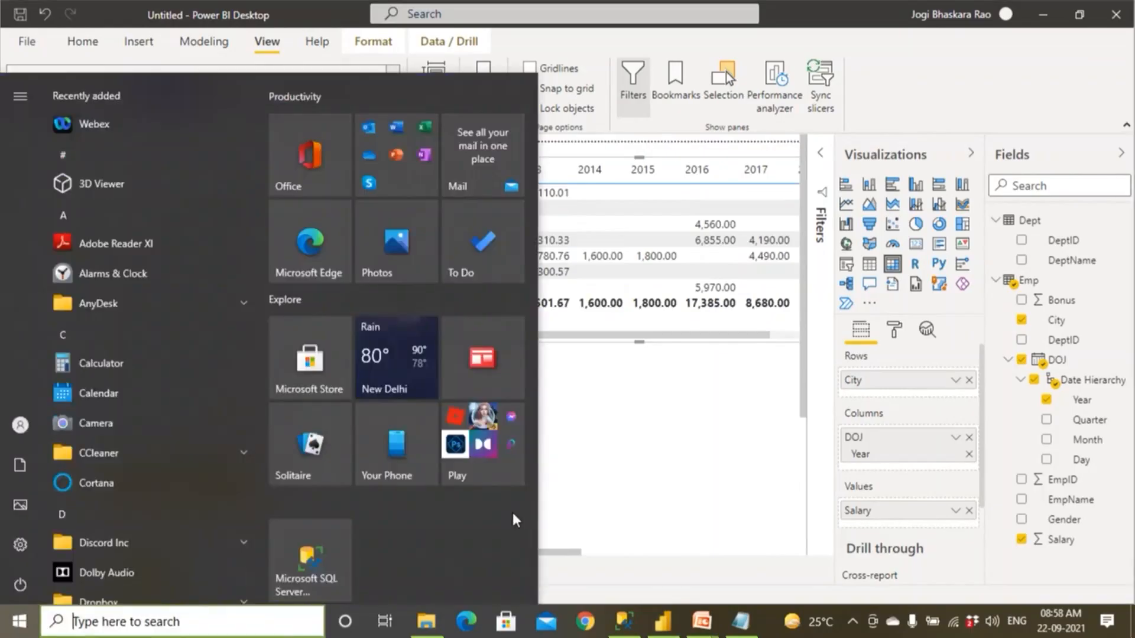
type("exce")
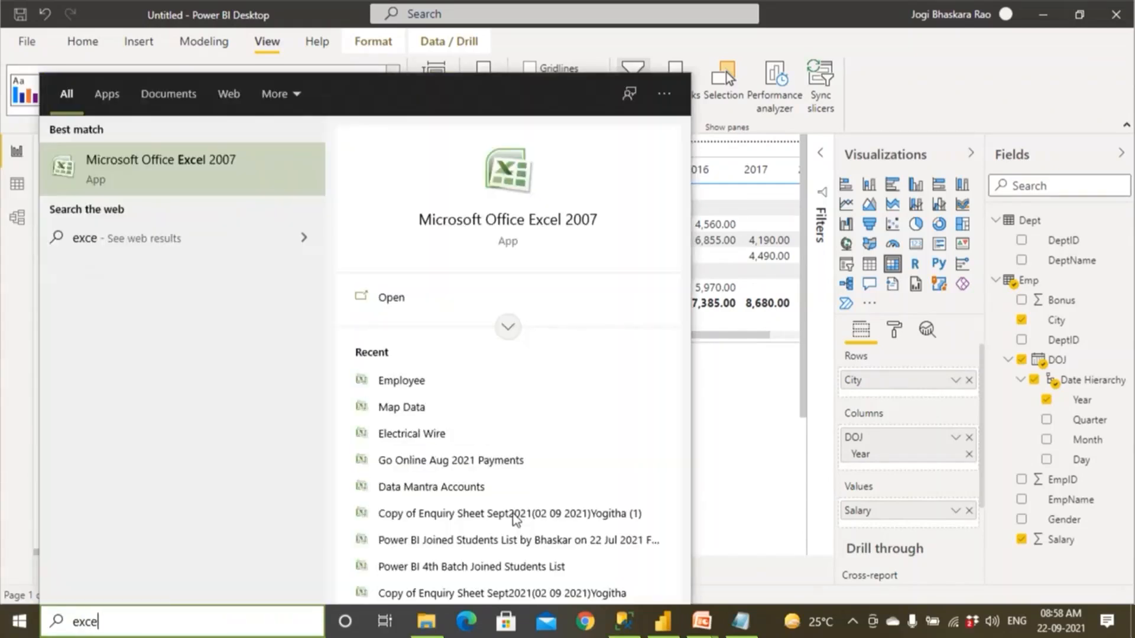
left_click(221, 178)
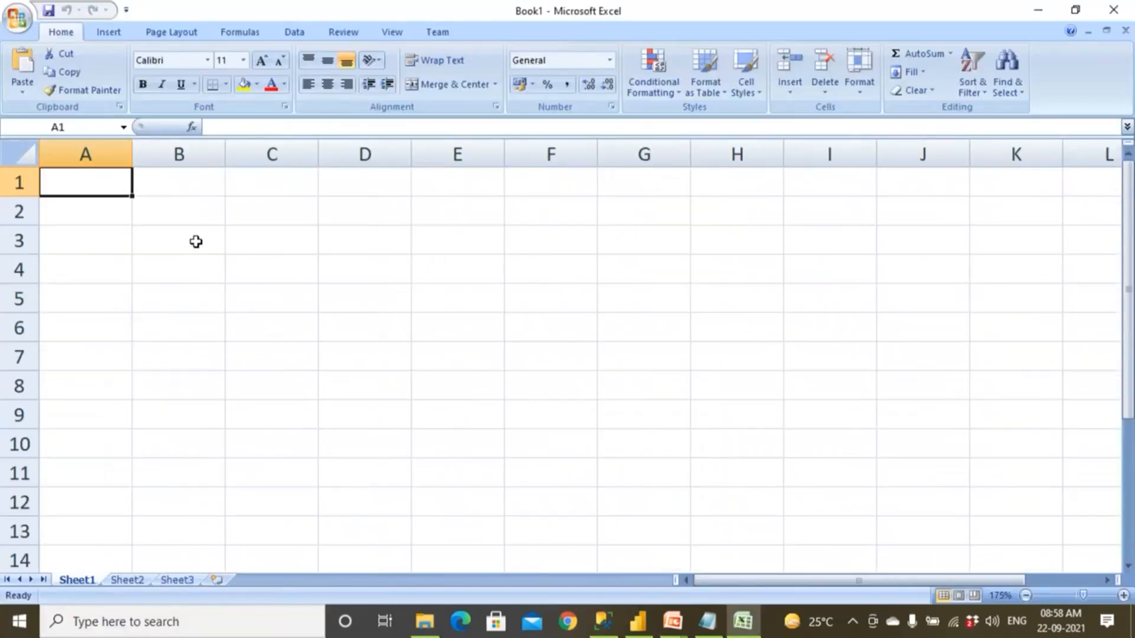
Enter the headers Model, Year and Qty in B3:D3 and fill them with yellow.
left_click(196, 241)
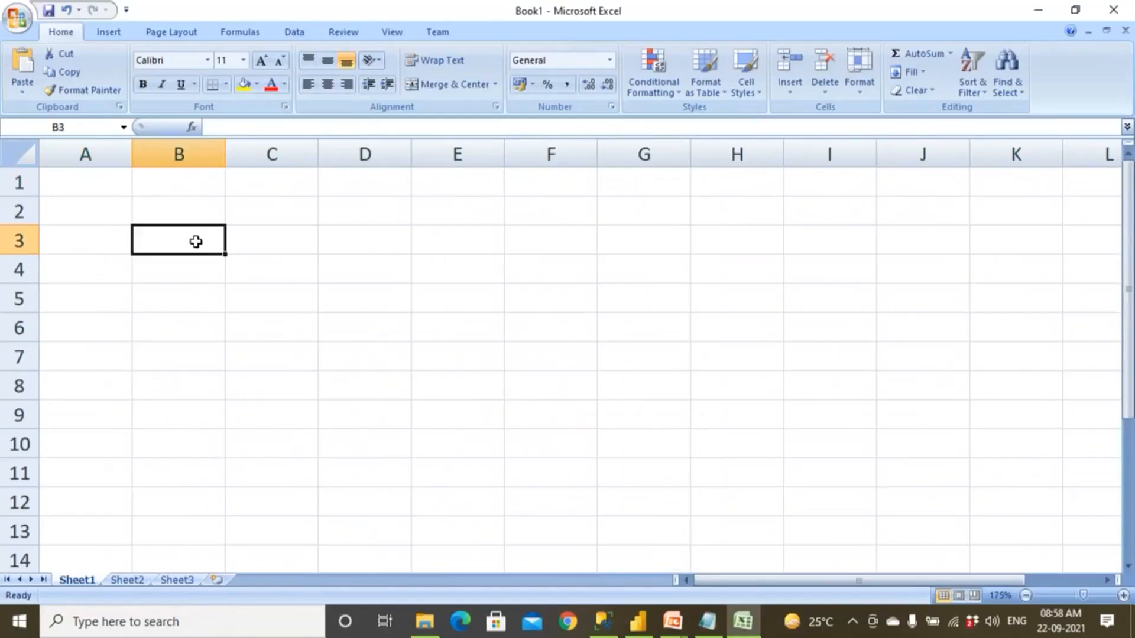
type("Model")
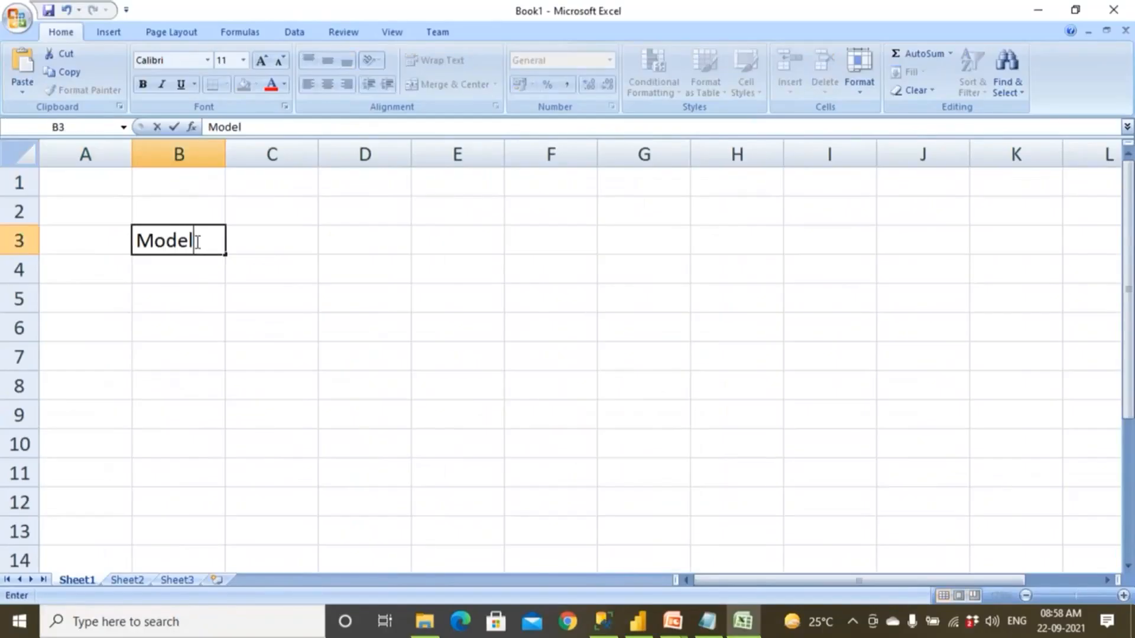
key("Tab")
type("Year")
key("Tab")
type("Qty")
key("Return")
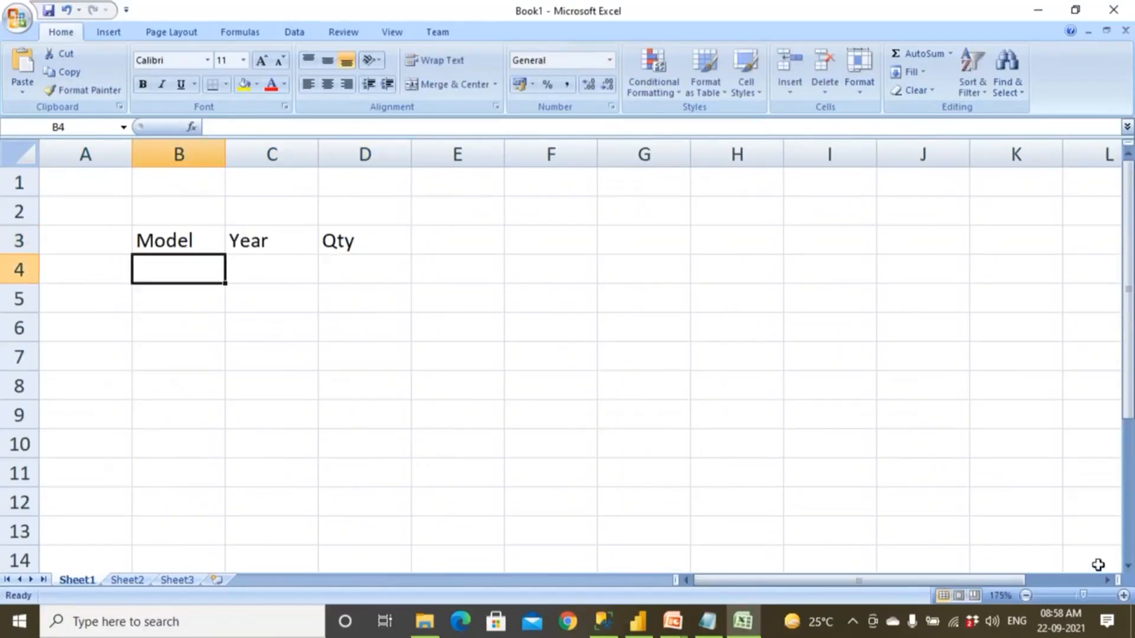
left_click_drag(177, 240, 347, 237)
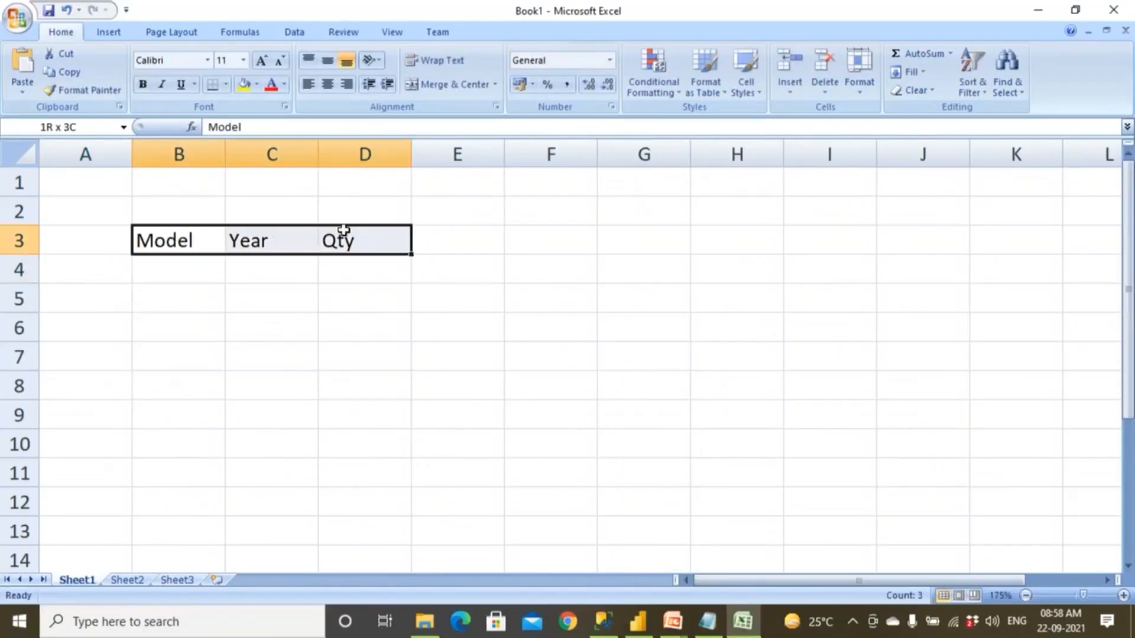
left_click(244, 85)
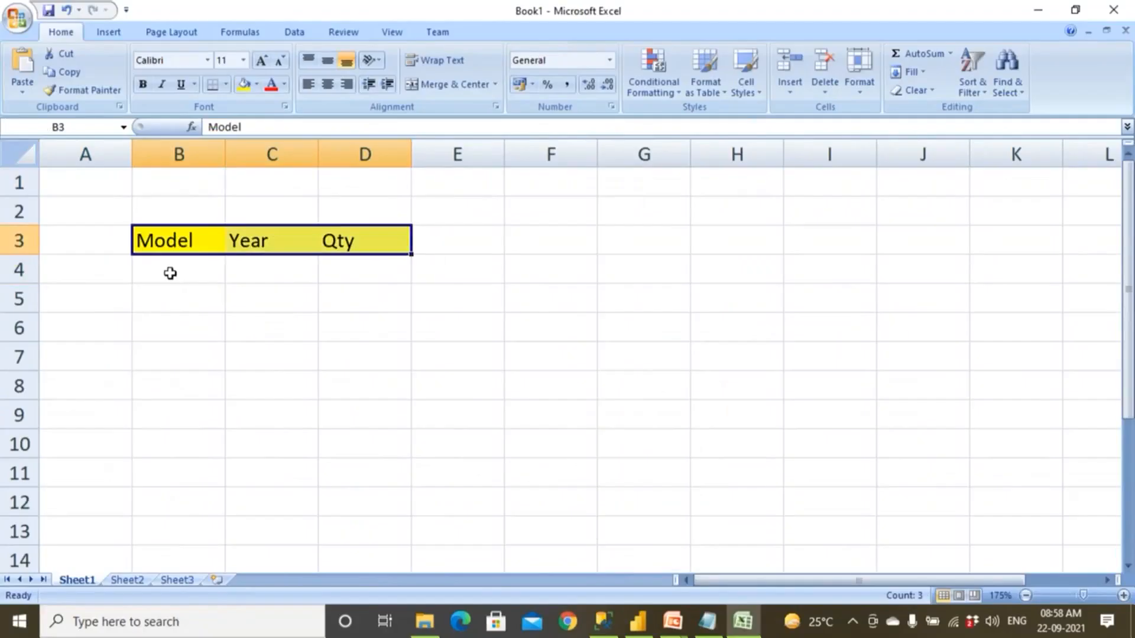
Add the first record below the headers with model Benz, year 2020 and quantity 1200.
left_click(170, 273)
type("Ben")
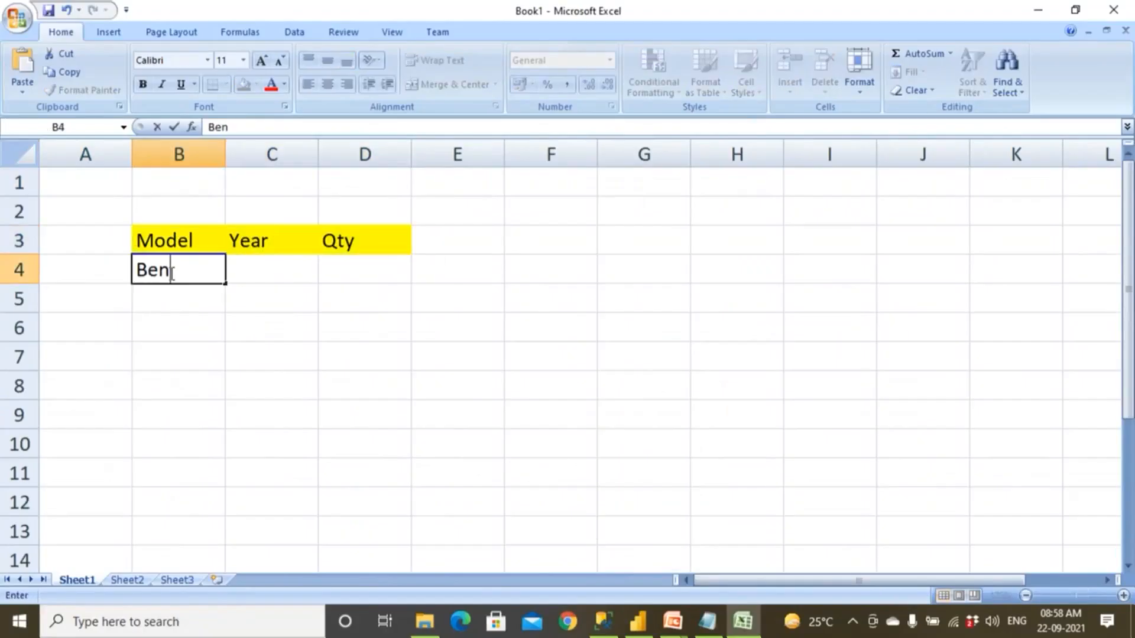
key("Tab")
type("201")
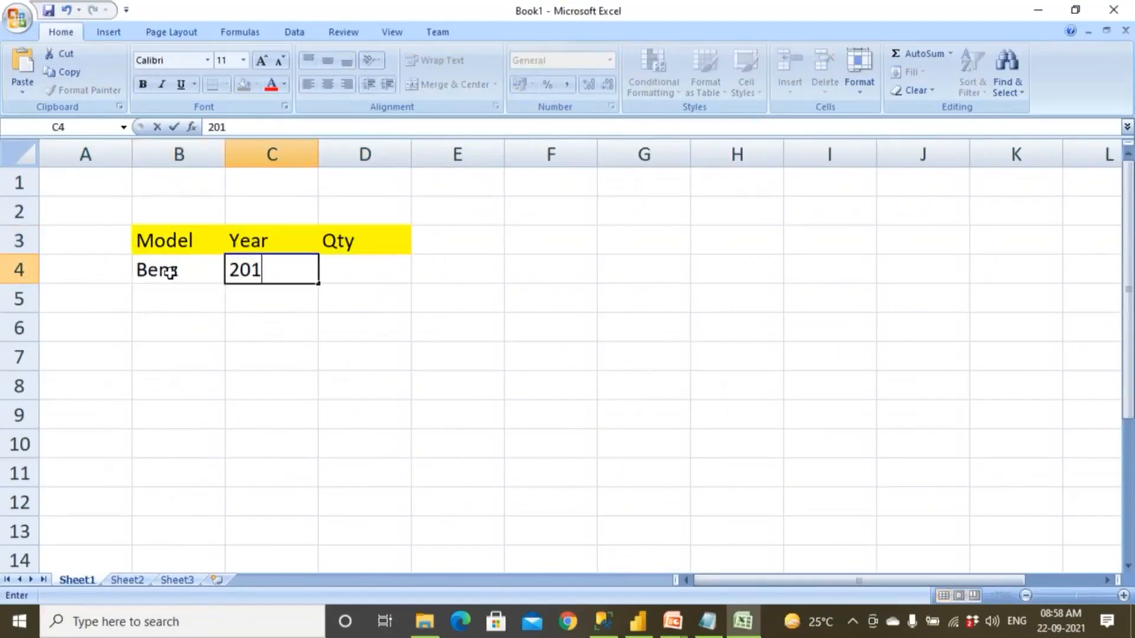
type("20")
key("Tab")
type("1200")
key("Return")
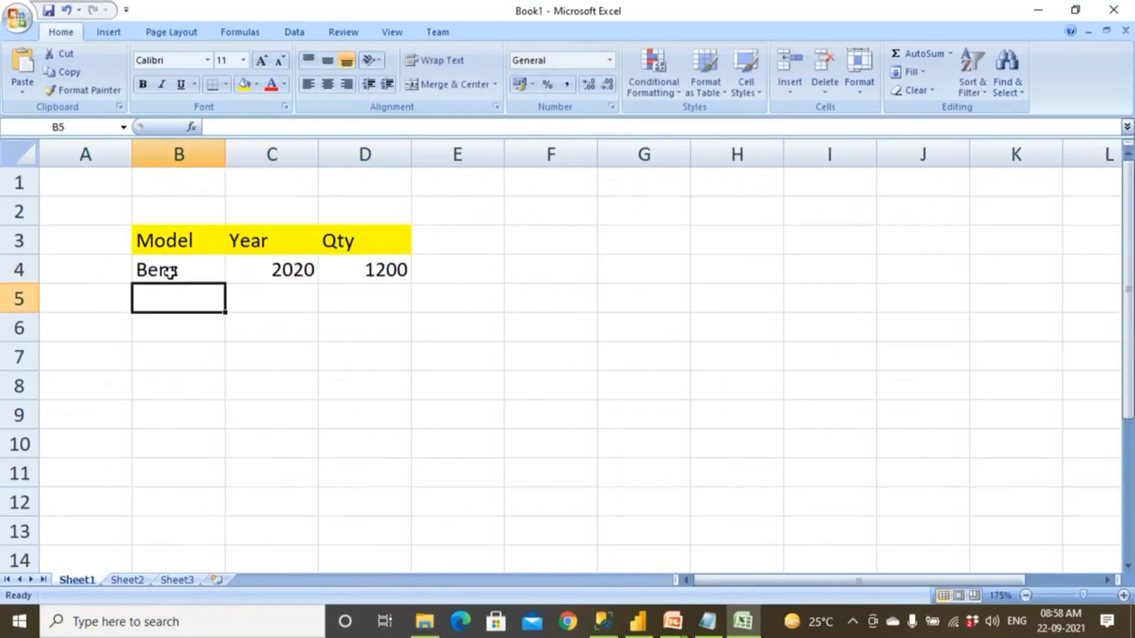
Enter Benz as the model of the second record in row 5.
type("Benz")
key("Tab")
type("202")
key("BackSpace")
key("BackSpace")
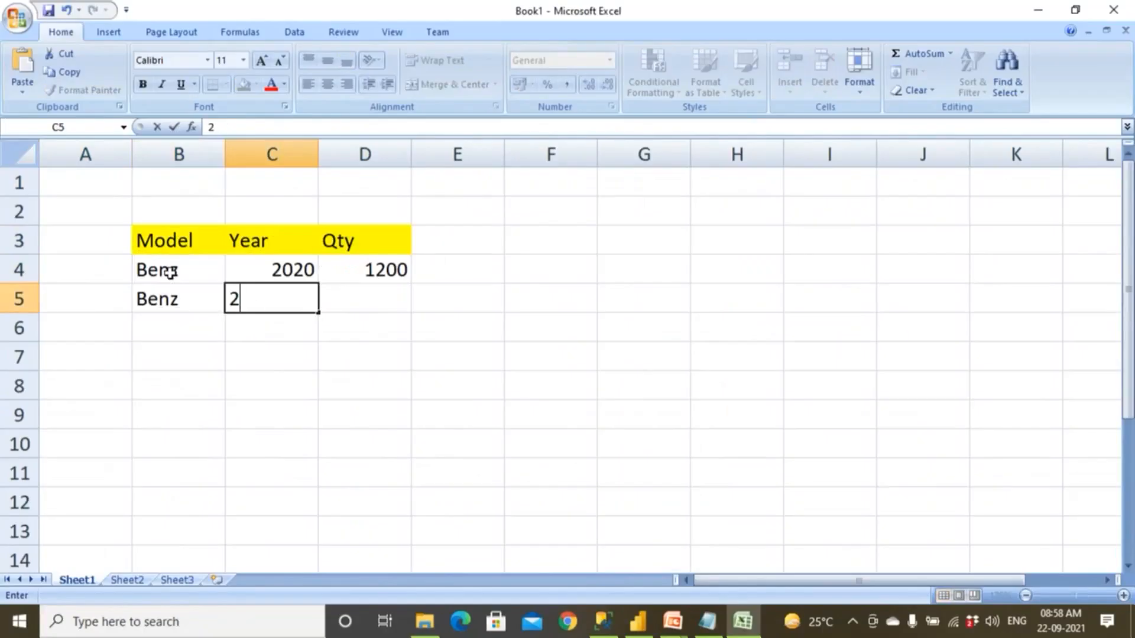
Change the first Benz record's year in C4 to 2019.
left_click(266, 270)
double_click(266, 273)
key("BackSpace")
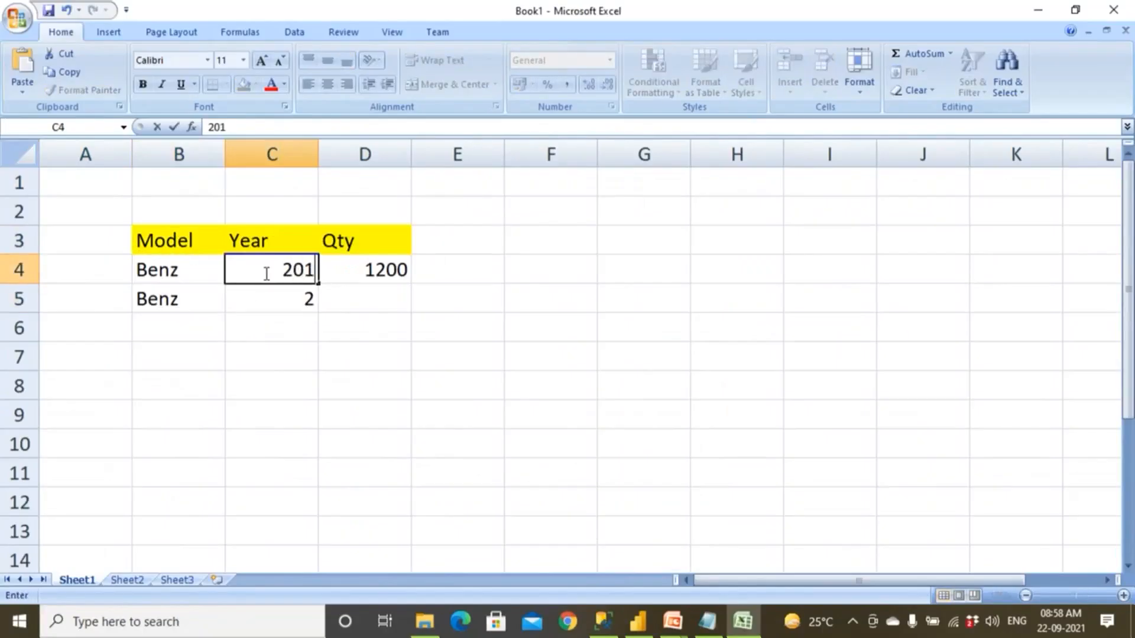
type("9")
key("Tab")
key("Down")
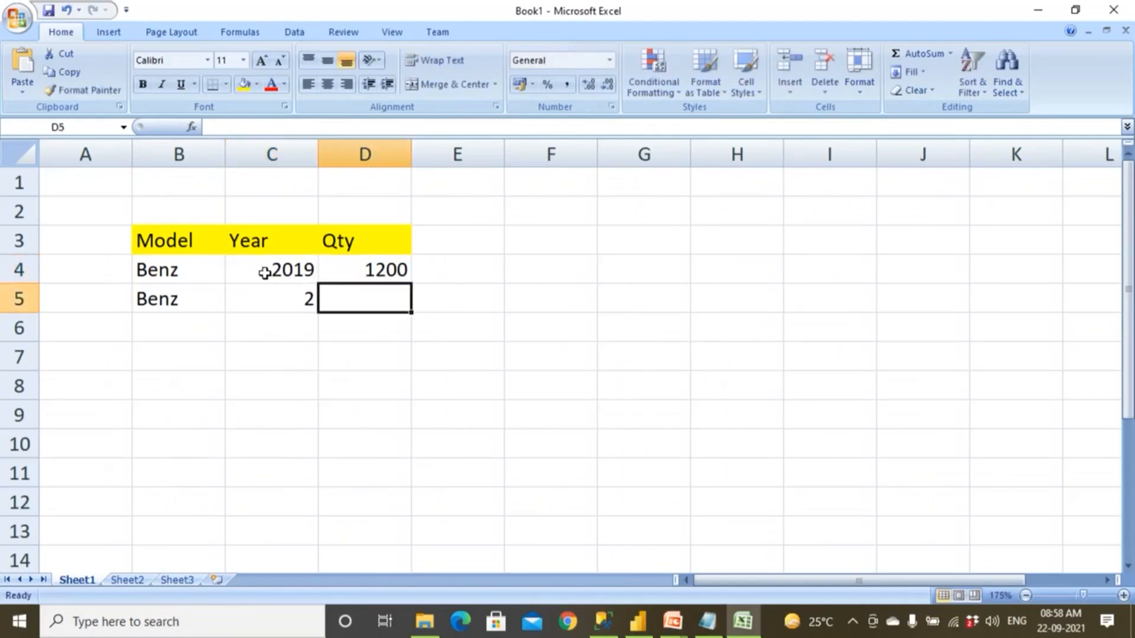
Complete the second Benz record in row 5 with year 2020 and quantity 1500.
key("Left")
type("2020")
key("Tab")
type("1500")
key("Return")
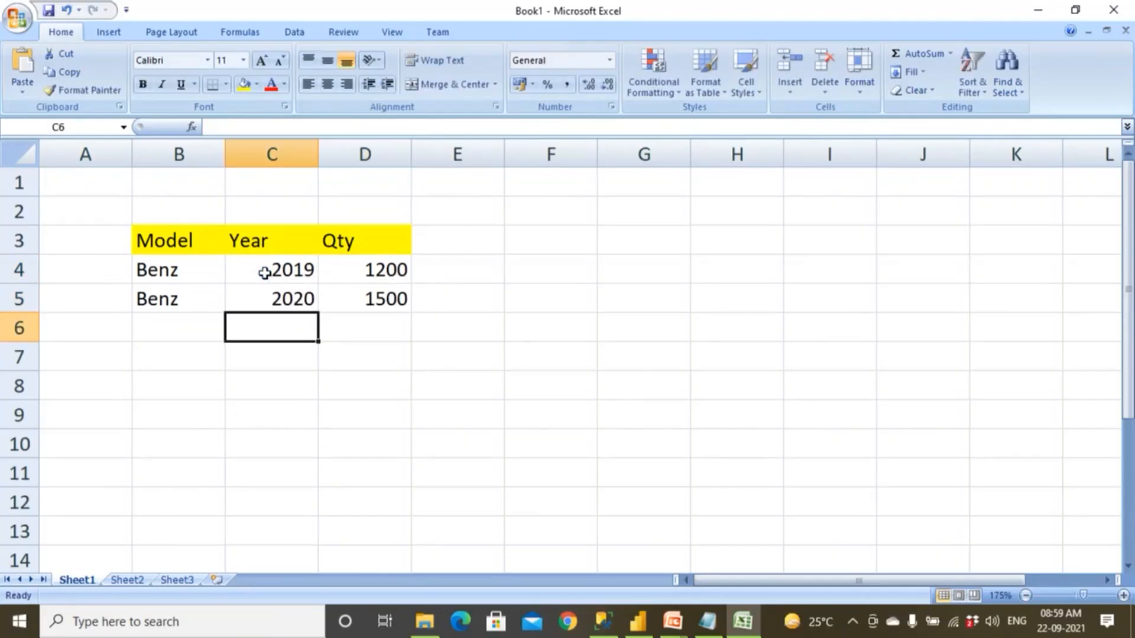
Enter Ford as the model in row 6, and copy the years 2019 and 2020 from the Benz rows into C6:C7.
key("Left")
type("Ford")
key("Tab")
left_click_drag(264, 273, 269, 301)
key("ctrl+c")
left_click(257, 330)
key("ctrl+v")
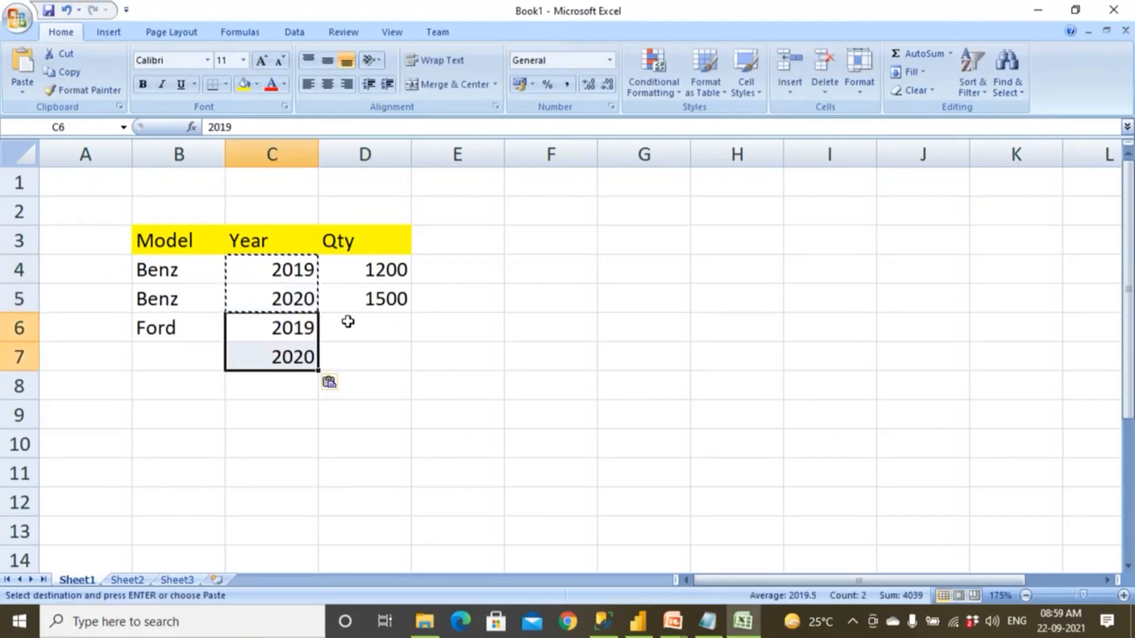
Enter quantities 1670 for 2019 and 8990 for 2020 in the Ford rows, and name the model in B7 Ford.
left_click(352, 319)
type("1670")
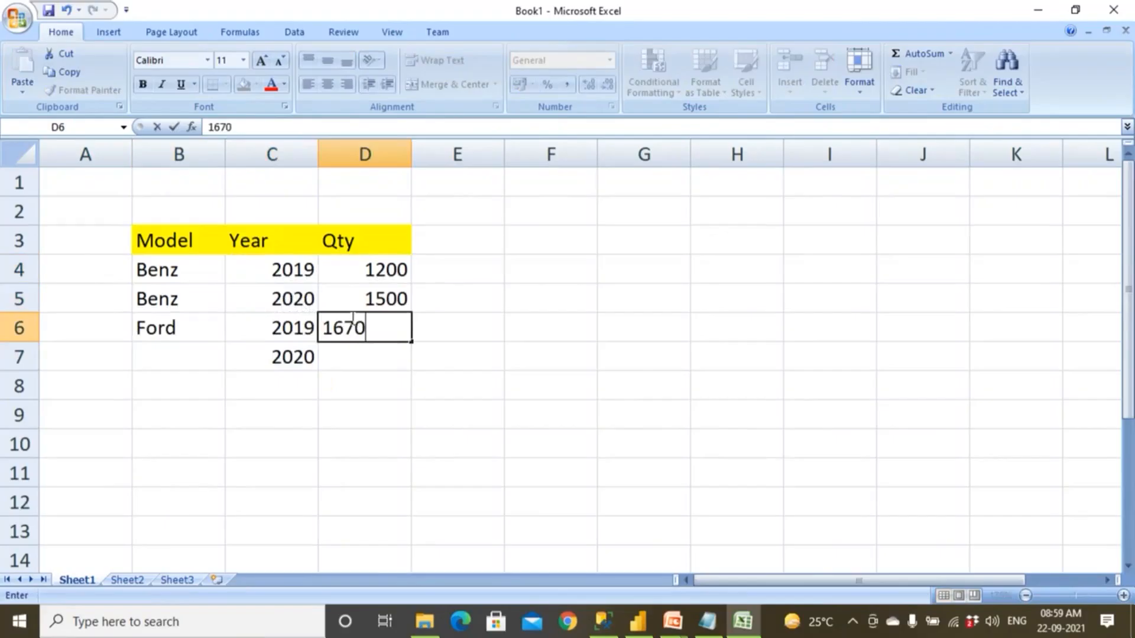
key("Return")
type("899")
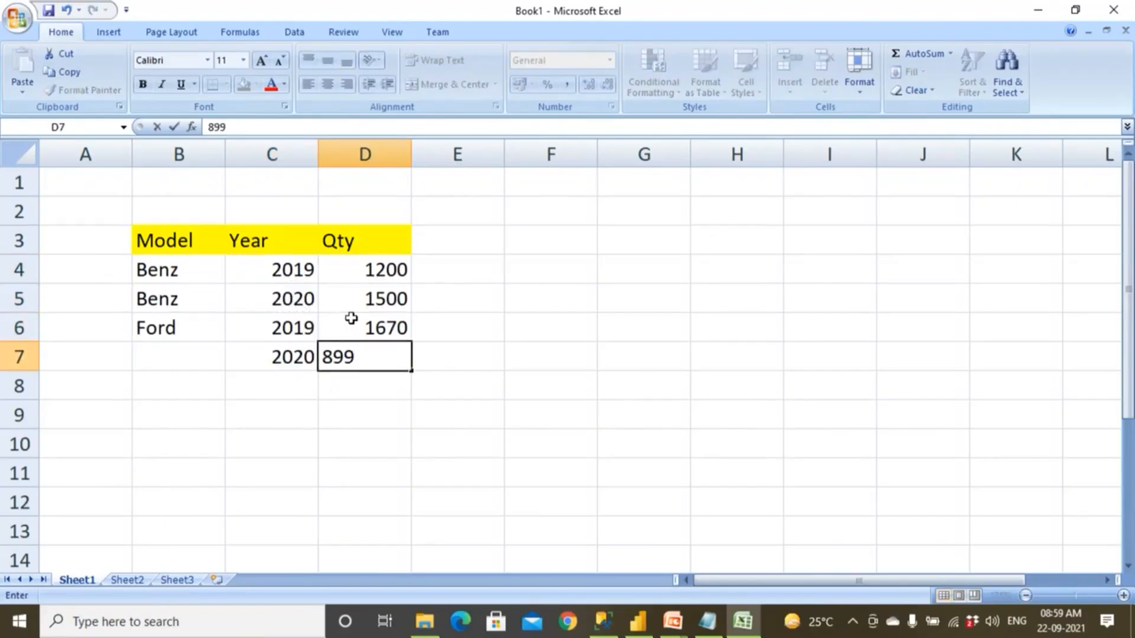
key("Return")
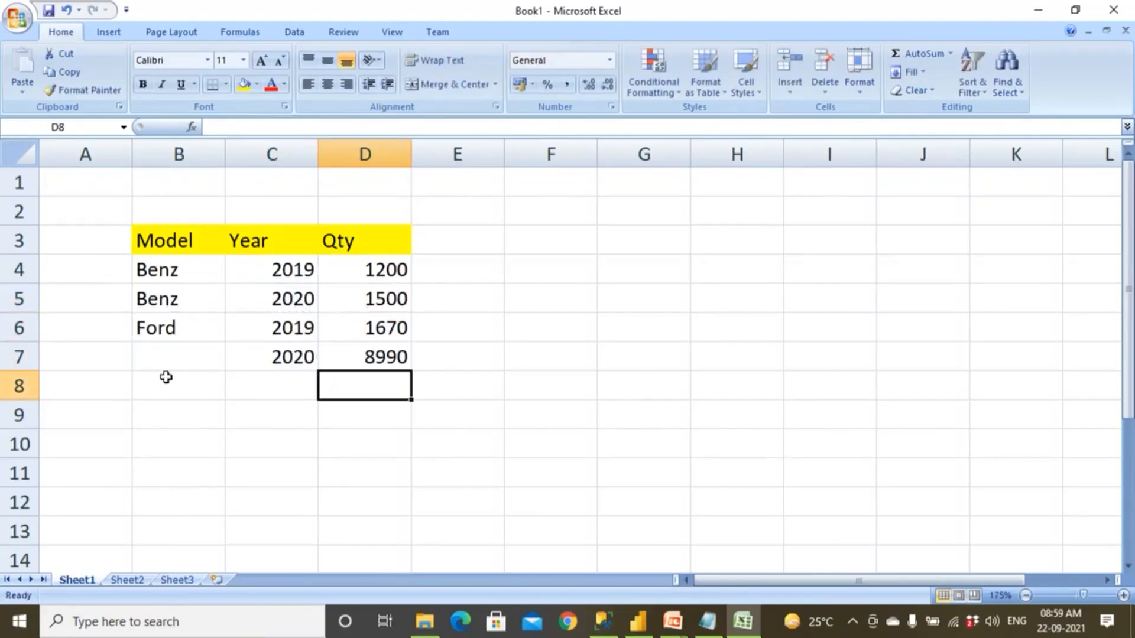
left_click(171, 361)
type("Ford")
key("Return")
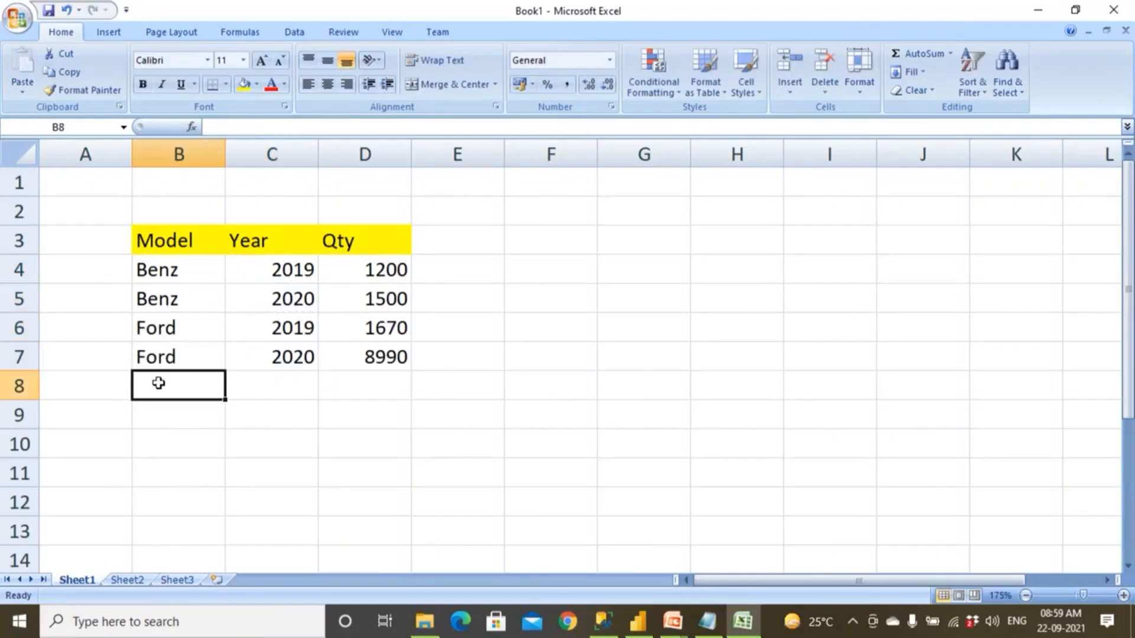
Add a record in row 8 with model Swift, year 2019 and quantity 5600.
type("Swift")
key("Tab")
type("201")
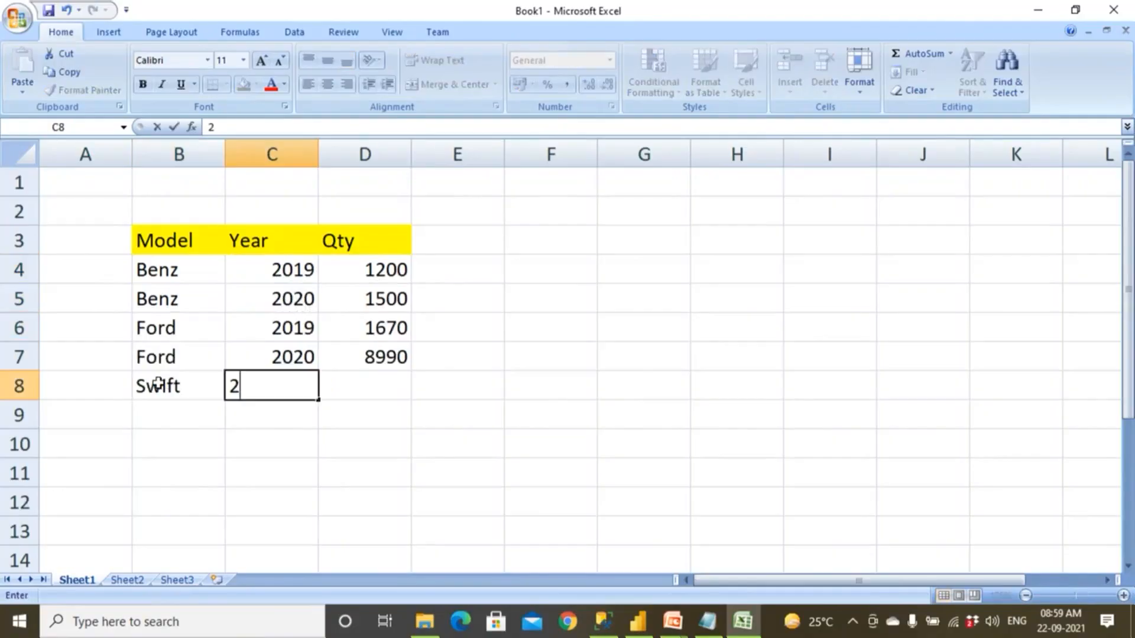
key("Tab")
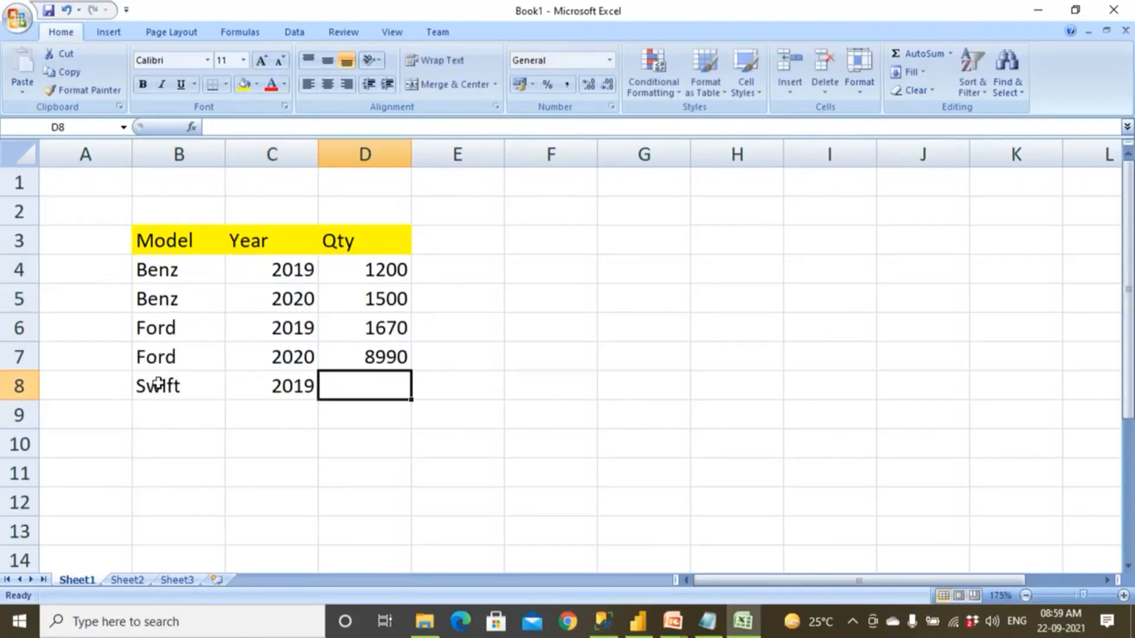
type("5600")
key("Return")
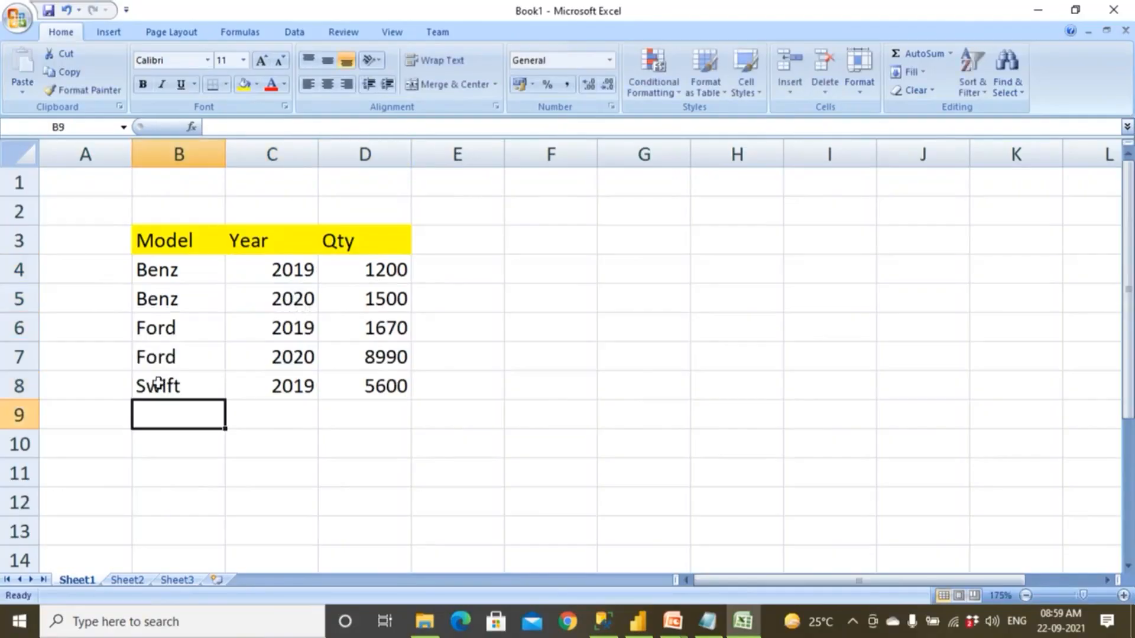
Add a second Swift record in row 9, copying the model from above, with year 2020 and quantity 4000.
key("ctrl+d")
key("Tab")
type("2020")
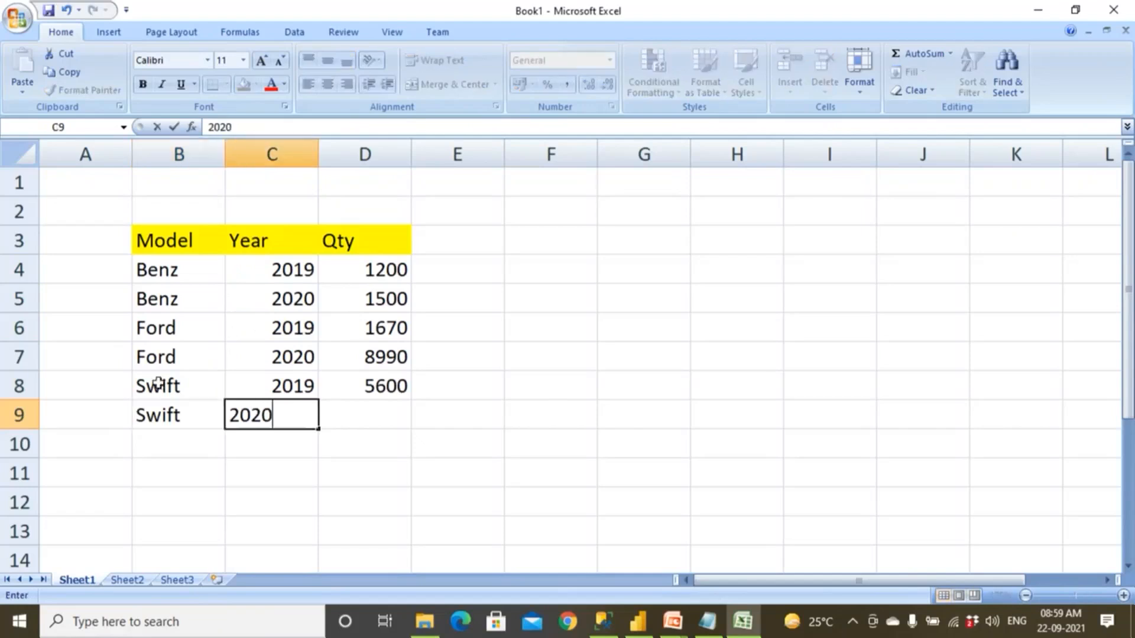
key("Tab")
type("4000")
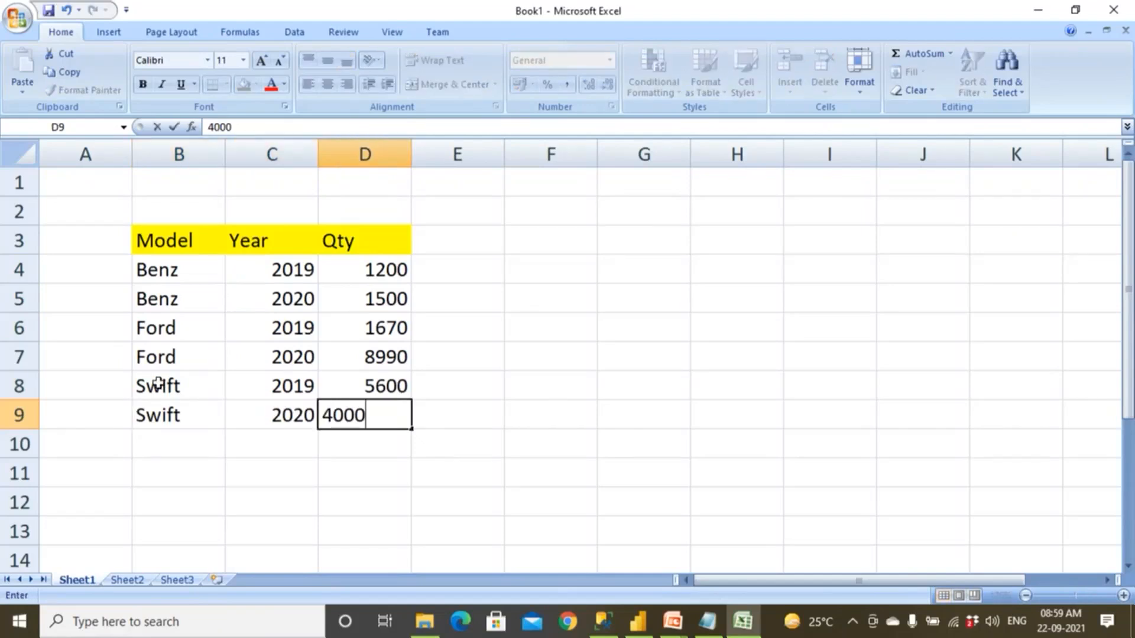
key("Return")
Label the Model, Year and Qty data by entering the title Table in C2.
left_click_drag(165, 255, 330, 404)
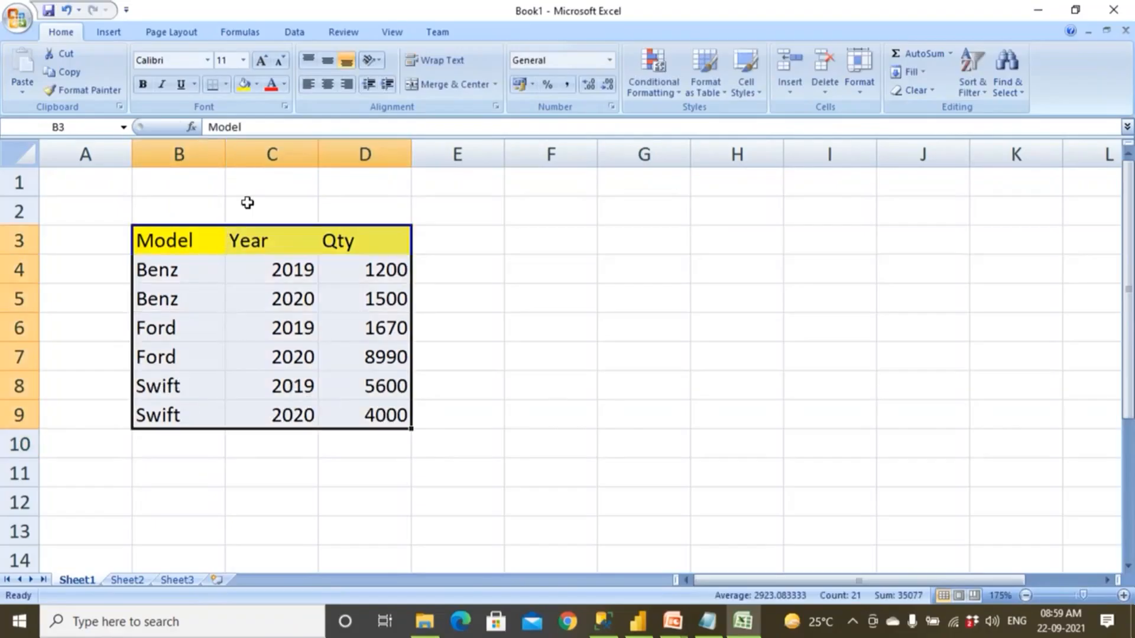
left_click(247, 203)
type("Table")
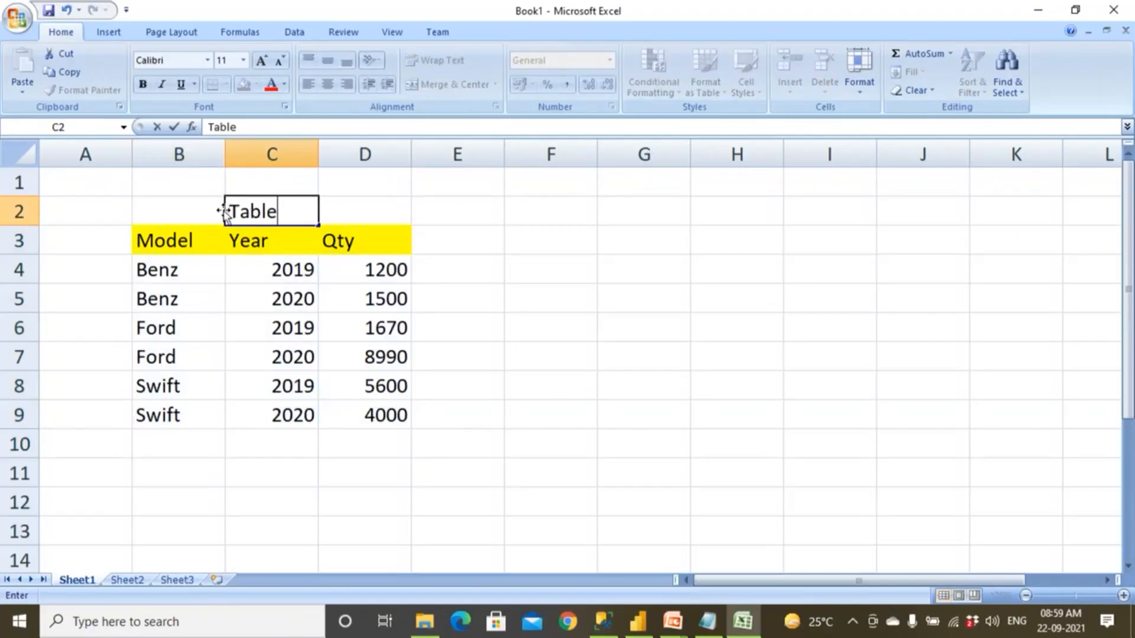
left_click(248, 297)
left_click_drag(169, 269, 349, 433)
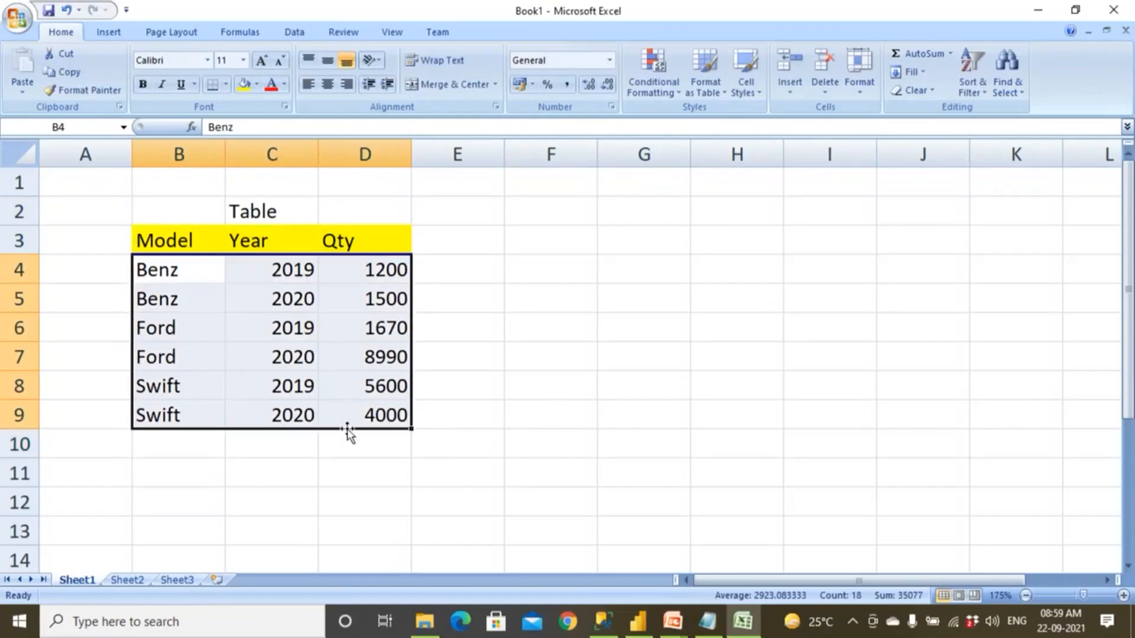
Start a second layout beside the table with the header Model in F3.
left_click(569, 251)
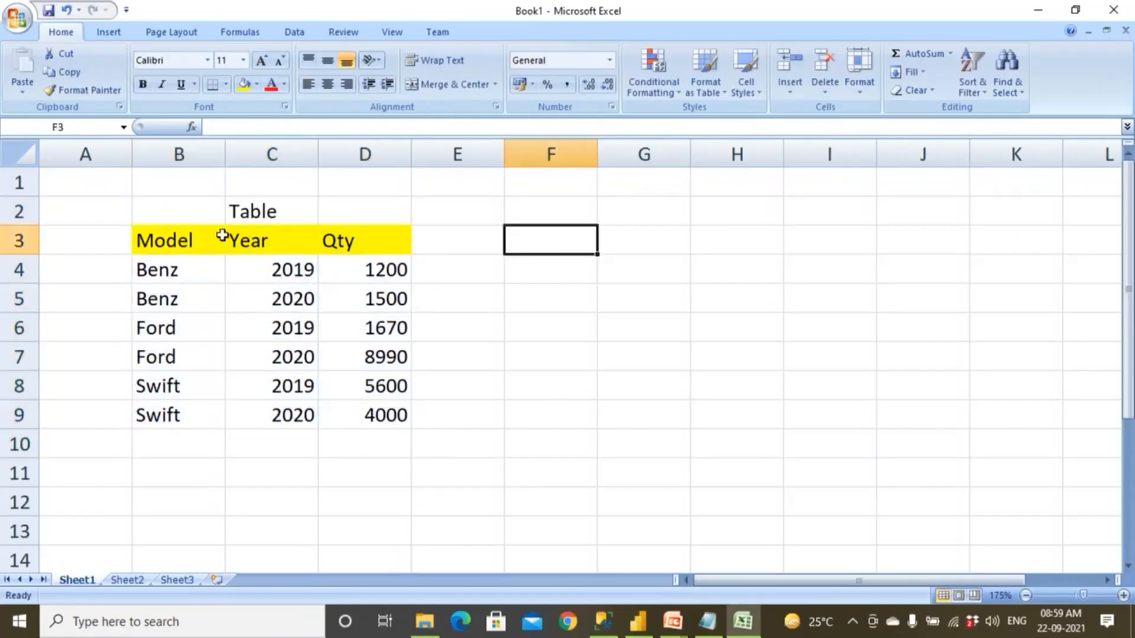
left_click(175, 237)
left_click(565, 245)
type("Model")
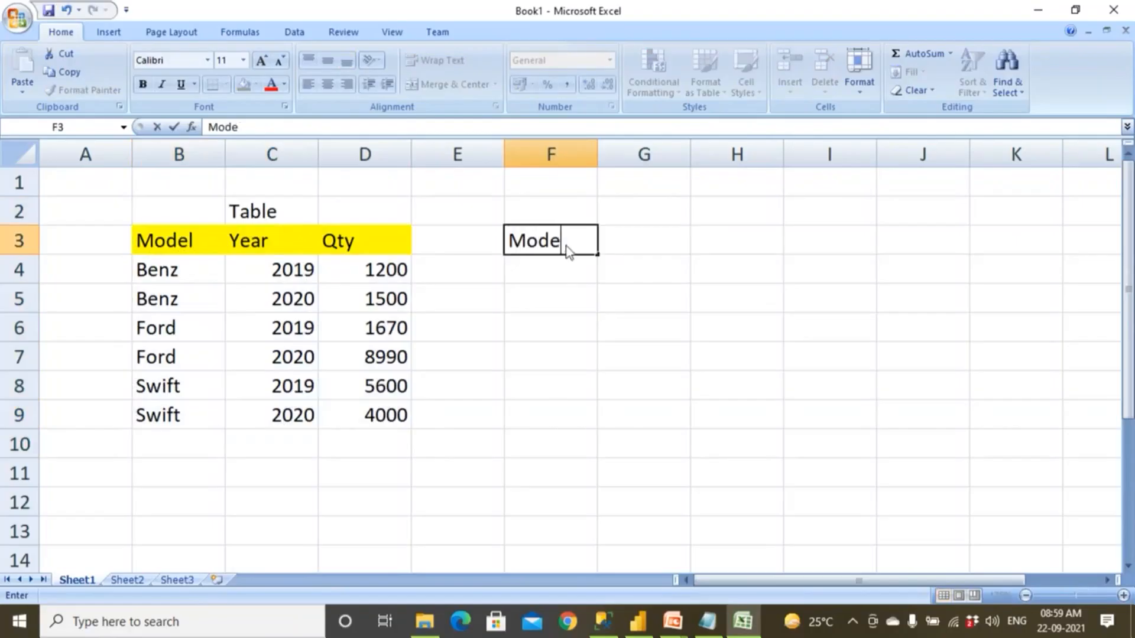
Enter 2019 and 2020 as column headers in G3:H3 and fill both cells yellow.
left_click_drag(284, 269, 367, 271)
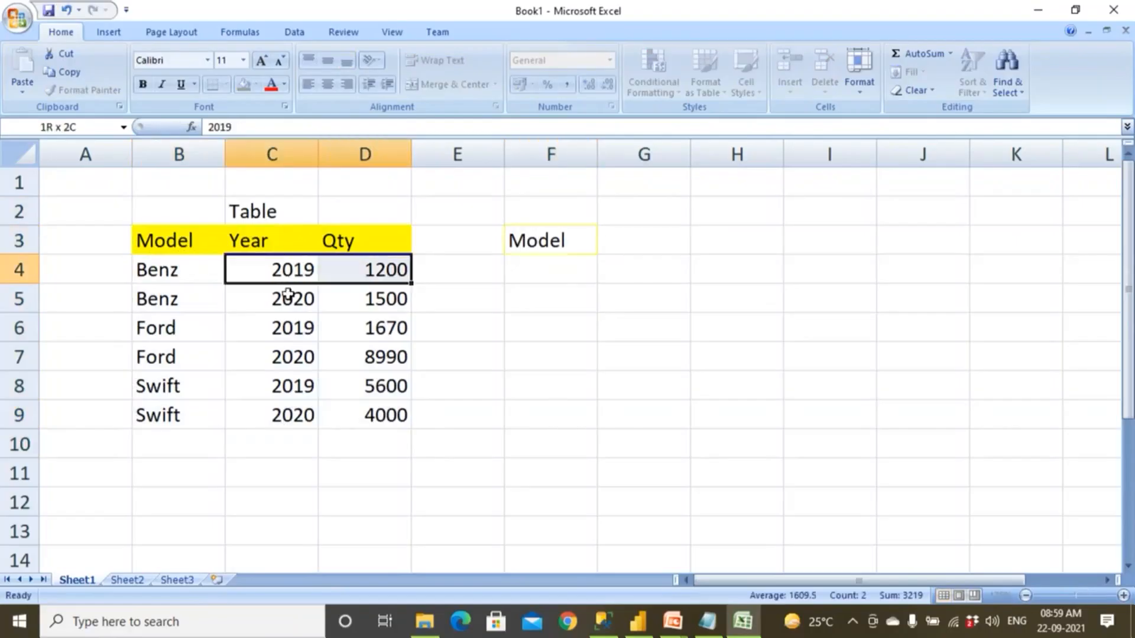
left_click_drag(286, 295, 366, 300)
left_click_drag(284, 325, 311, 334)
left_click(648, 244)
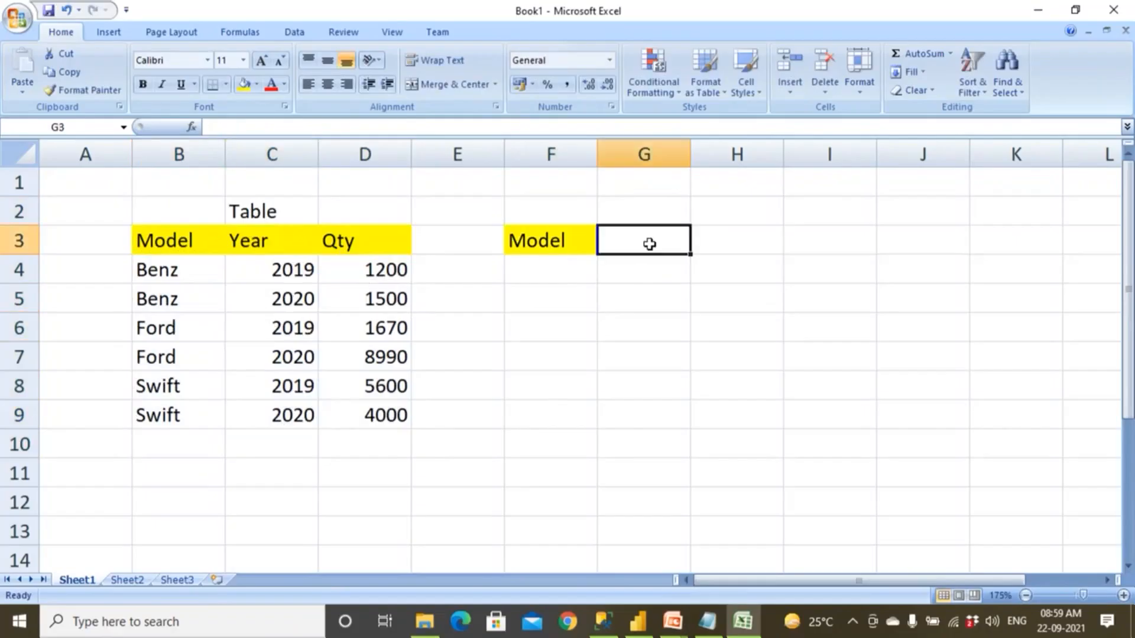
type("2019")
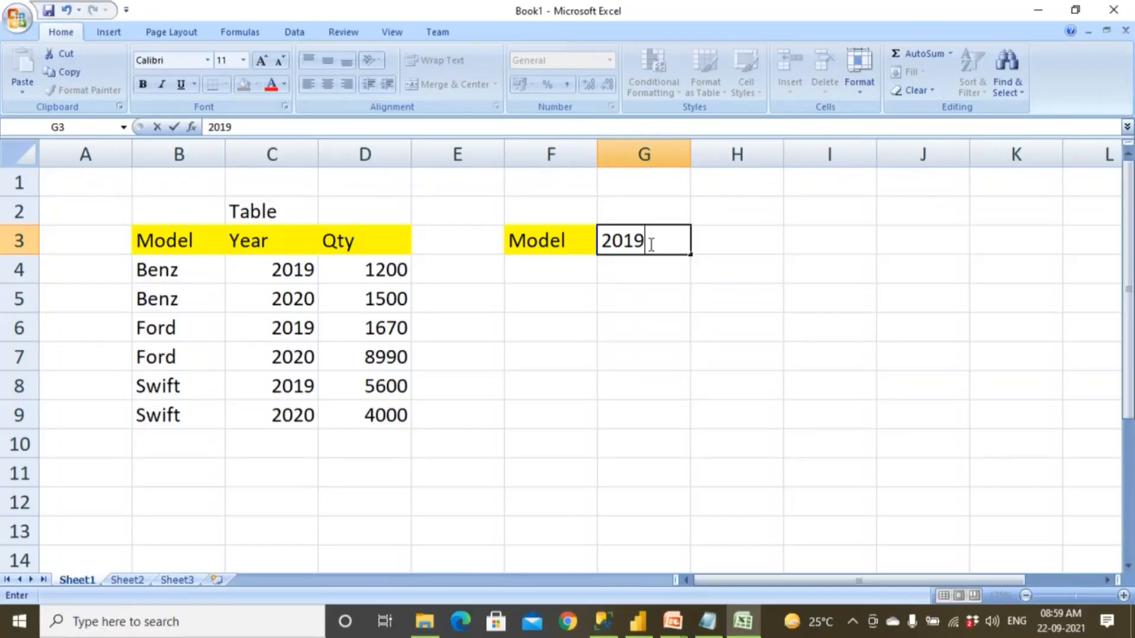
key("Return")
left_click_drag(651, 242, 727, 243)
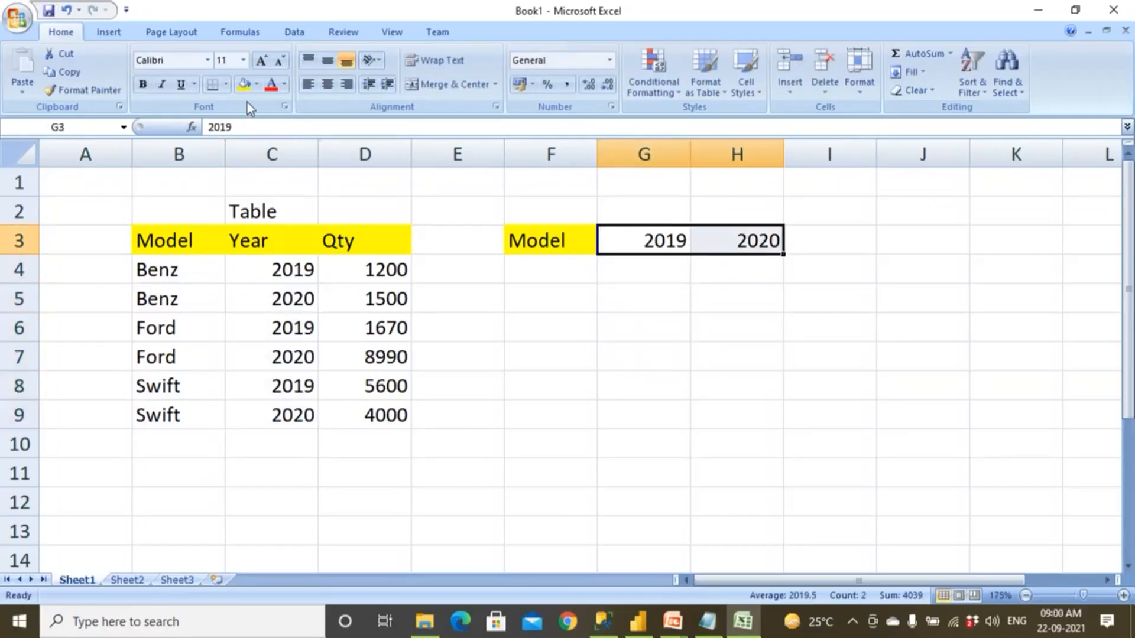
left_click(243, 92)
Compare the Benz year and quantity rows, and enter the label Pivot in E1.
left_click_drag(278, 270, 355, 270)
left_click_drag(277, 299, 360, 301)
left_click(471, 190)
type("Pi")
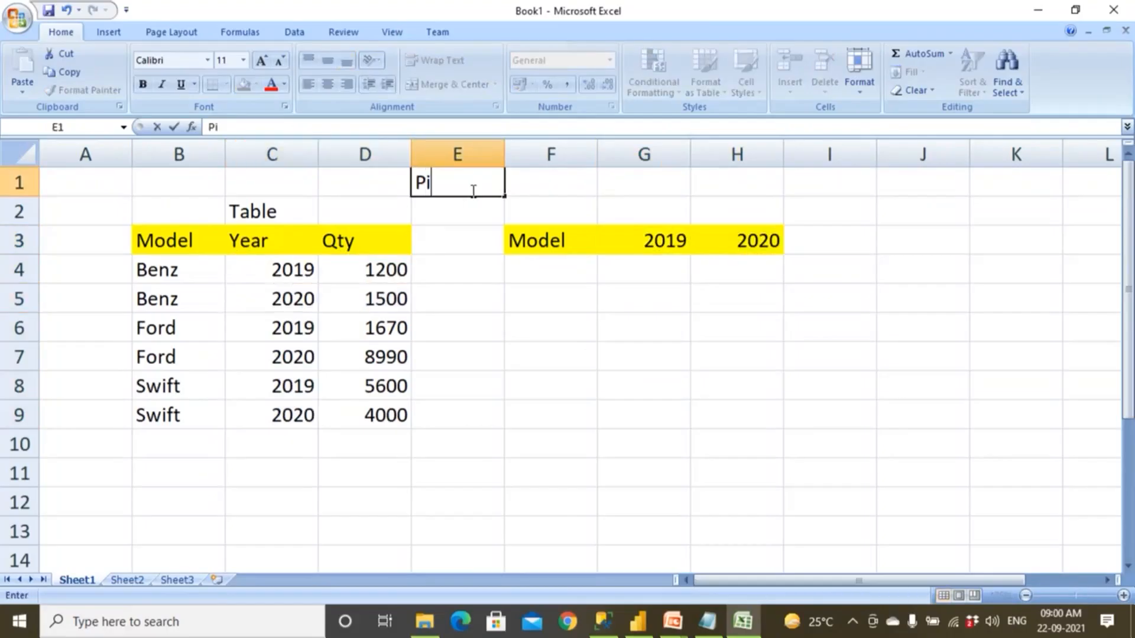
type("vot")
List the models Benz, Ford and Swift in F4:F6 under the Model header.
left_click(576, 265)
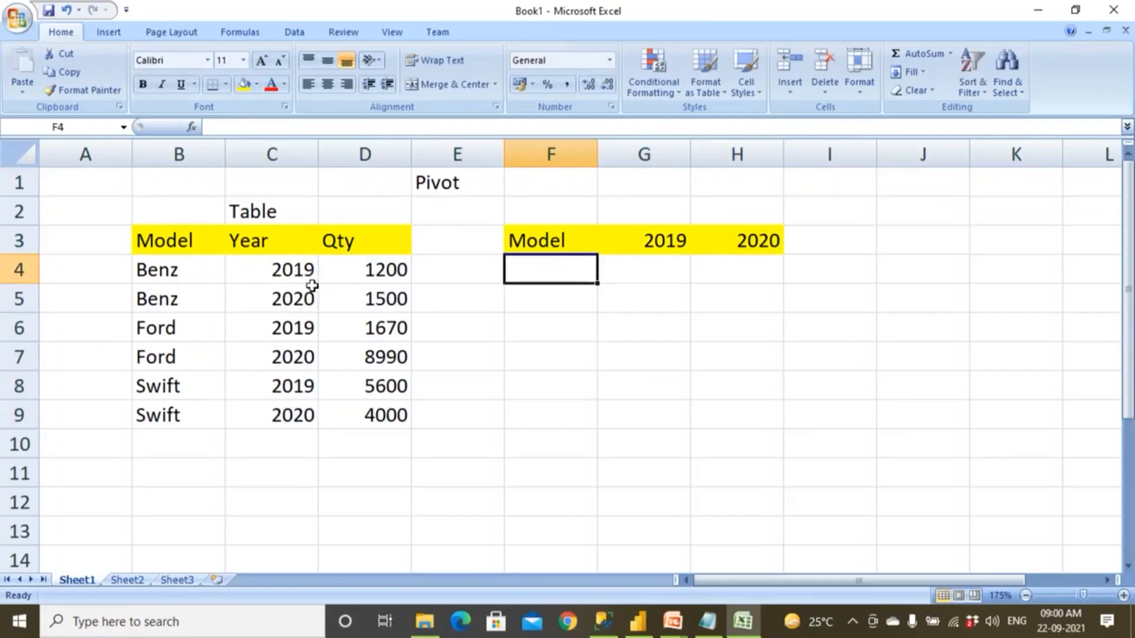
type("Benz")
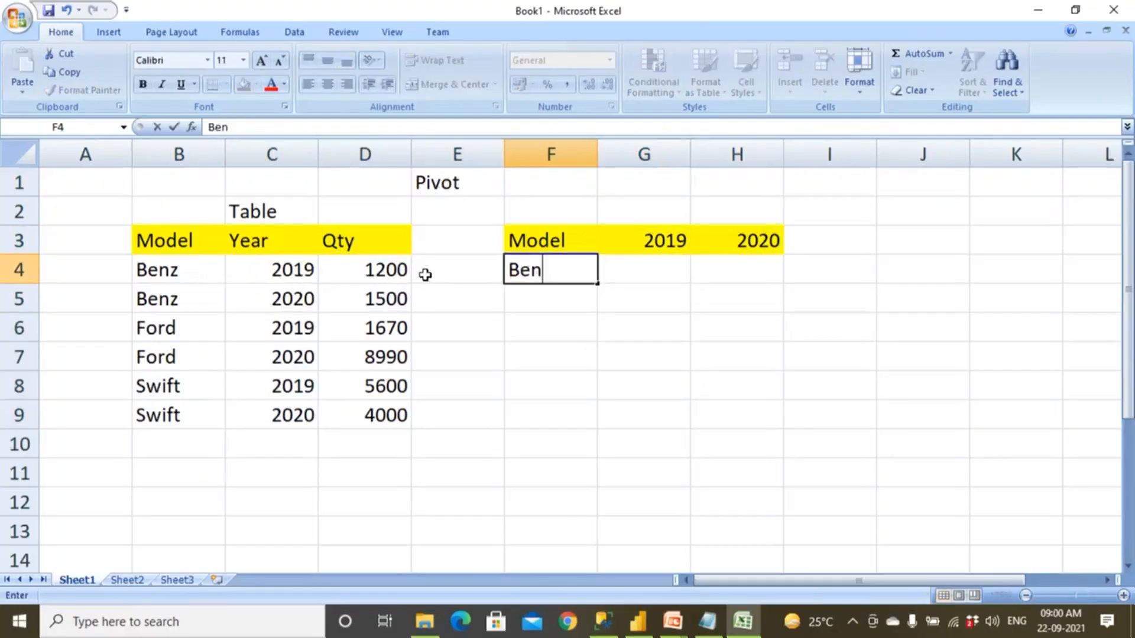
key("Return")
type("Ford")
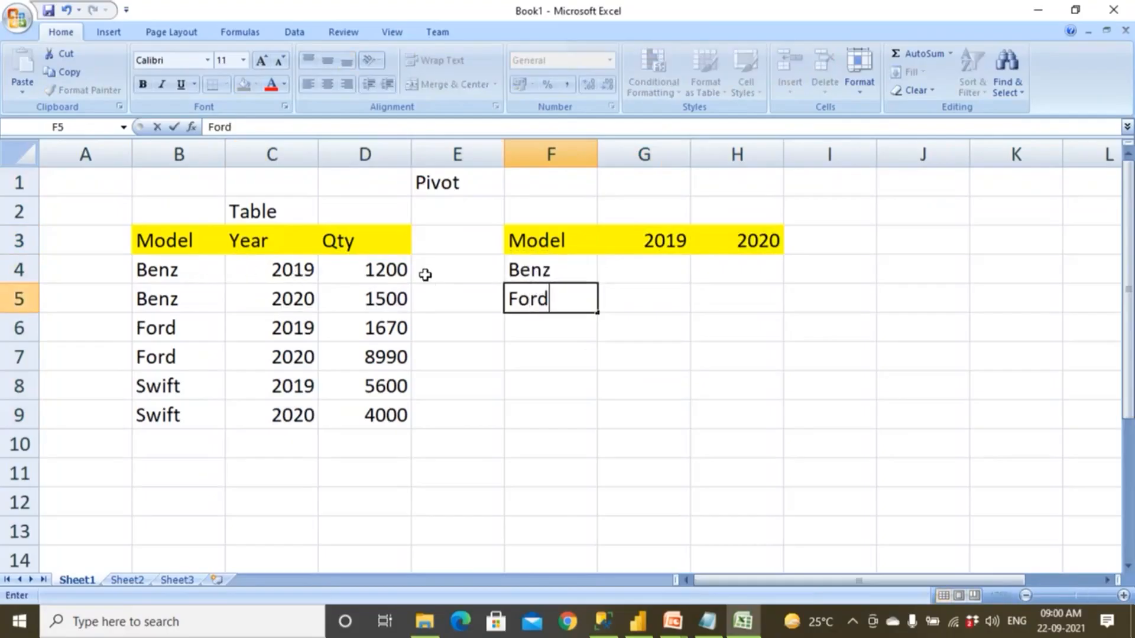
key("Return")
type("Swift")
key("Tab")
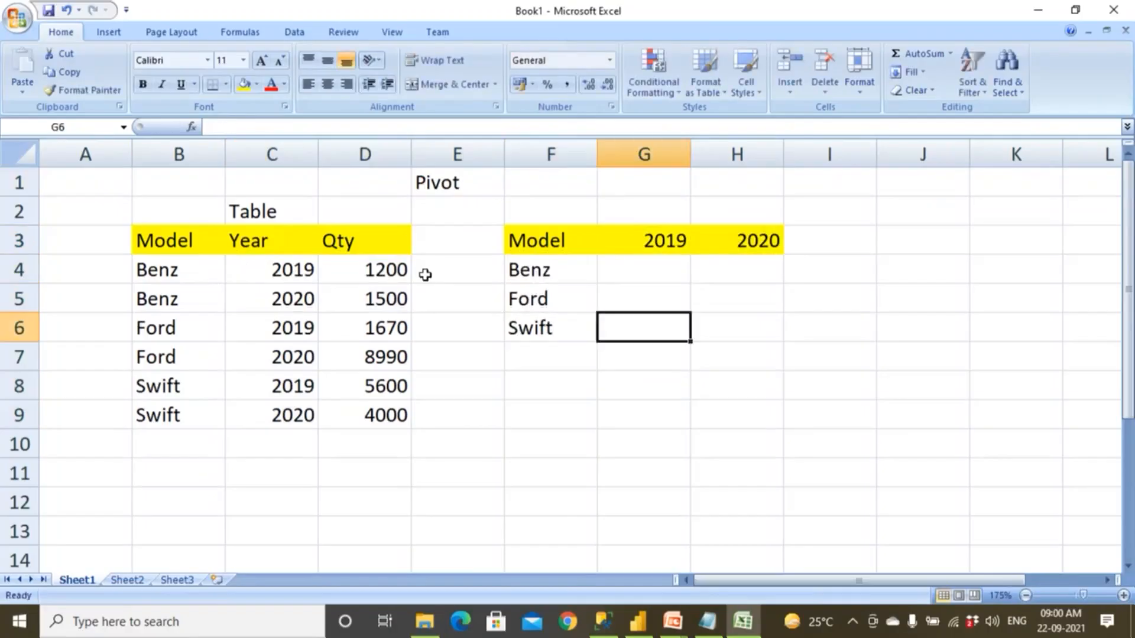
Fill in the Benz row of the second layout with 1200 for 2019 and 1500 for 2020.
left_click_drag(169, 279, 177, 355)
left_click_drag(507, 273, 546, 314)
left_click(640, 274)
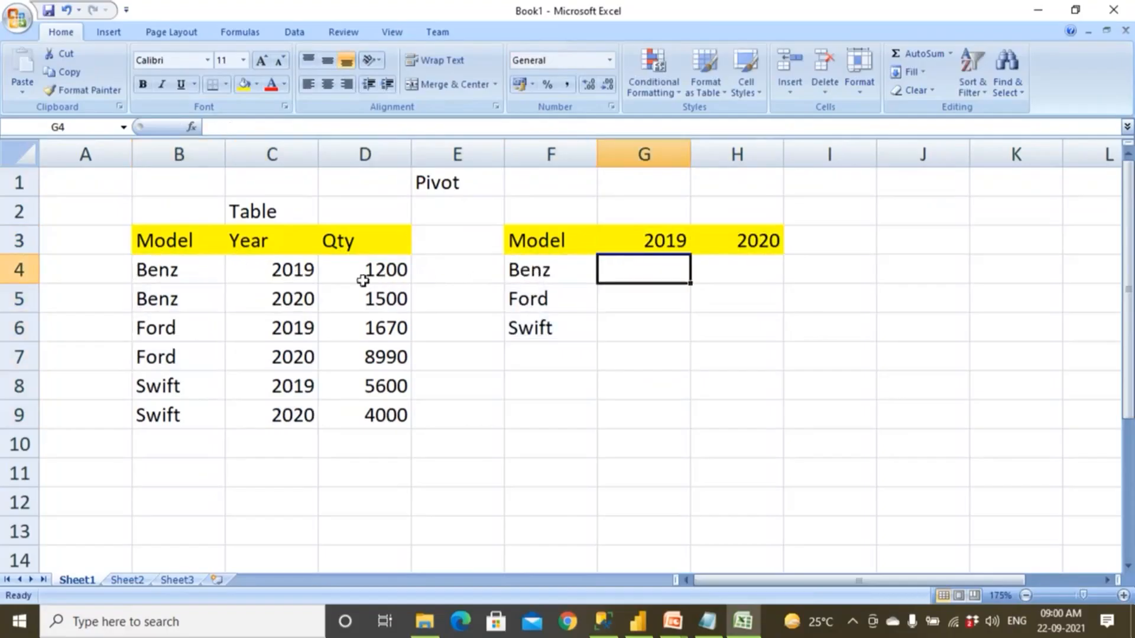
left_click_drag(293, 270, 294, 414)
left_click(651, 272)
type("1200")
key("Tab")
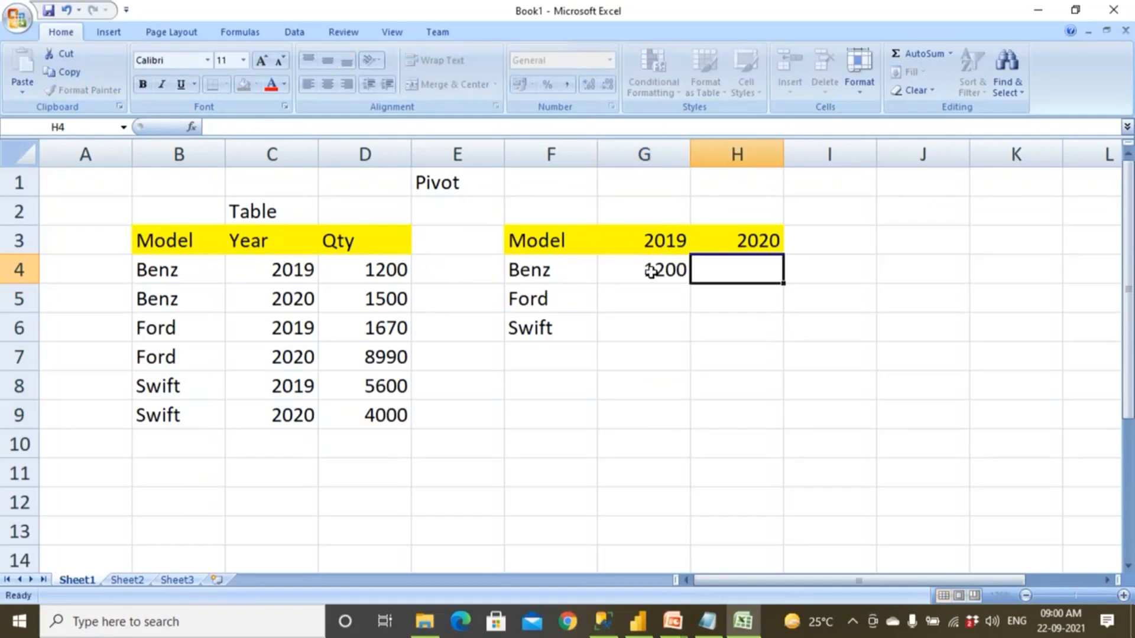
type("1500")
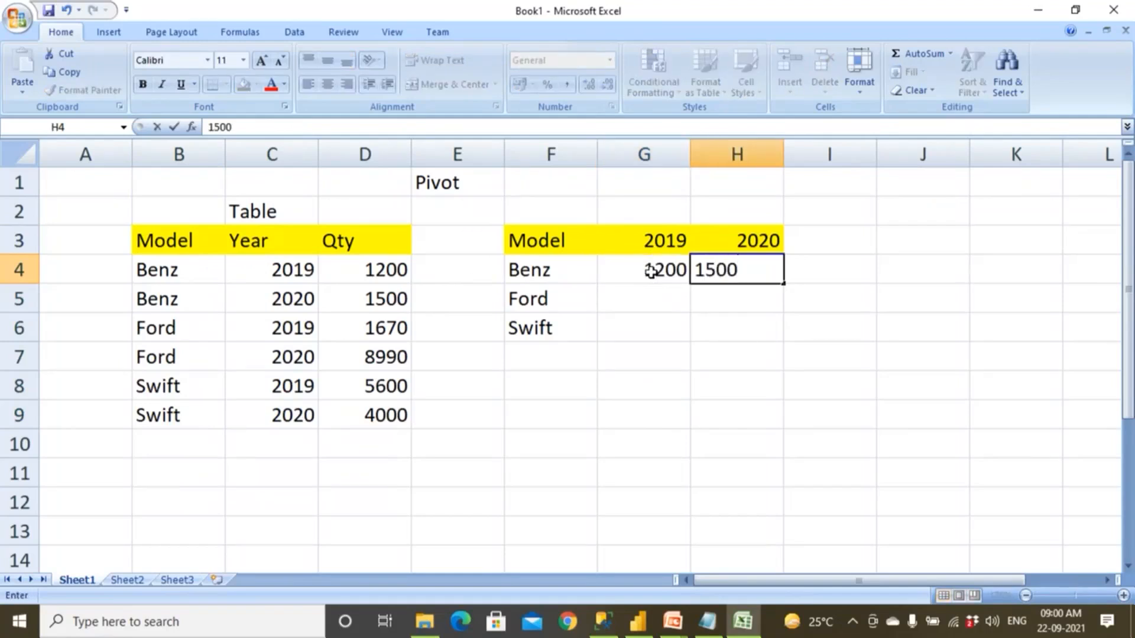
left_click(382, 271)
left_click(382, 299)
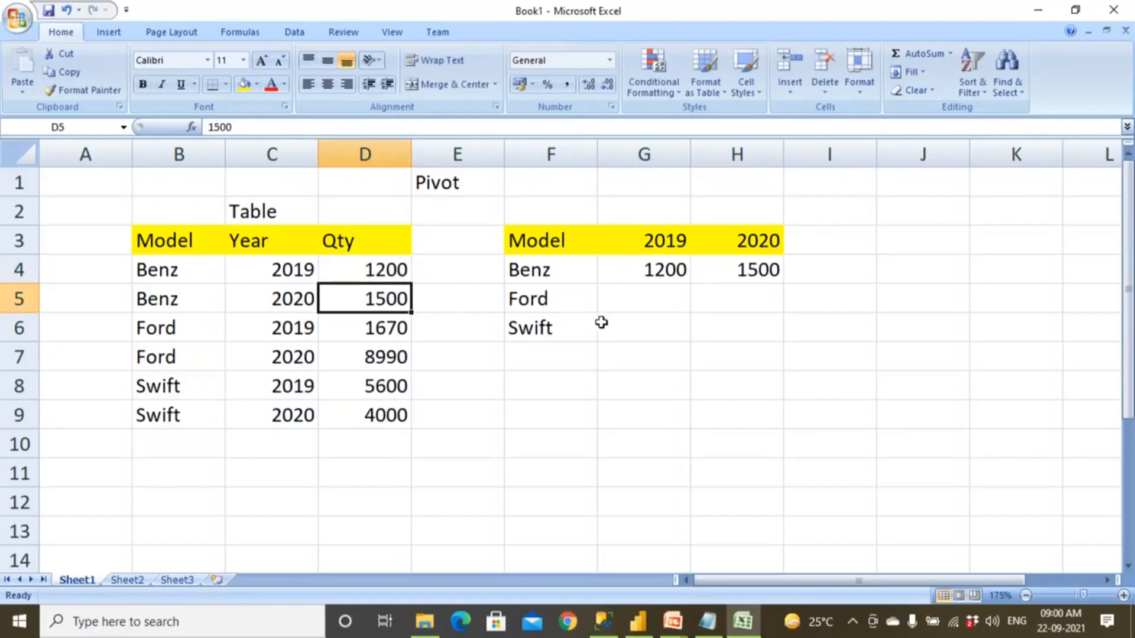
Fill in the Ford row of the second layout with 1670 for 2019 and 8990 for 2020.
left_click(619, 309)
type("167")
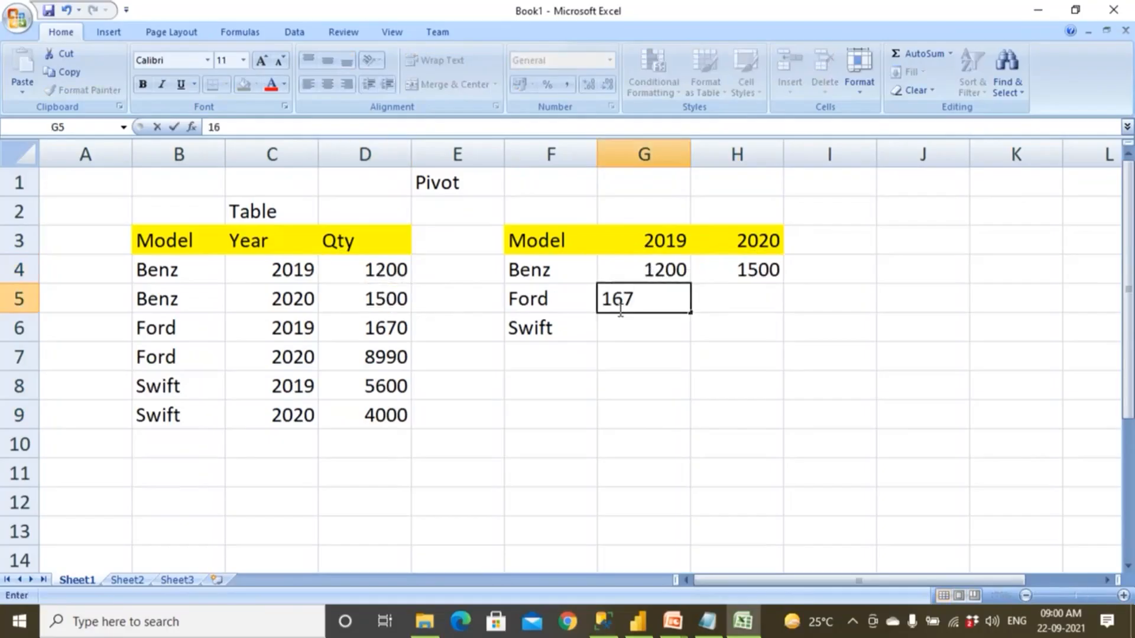
type("0")
key("Tab")
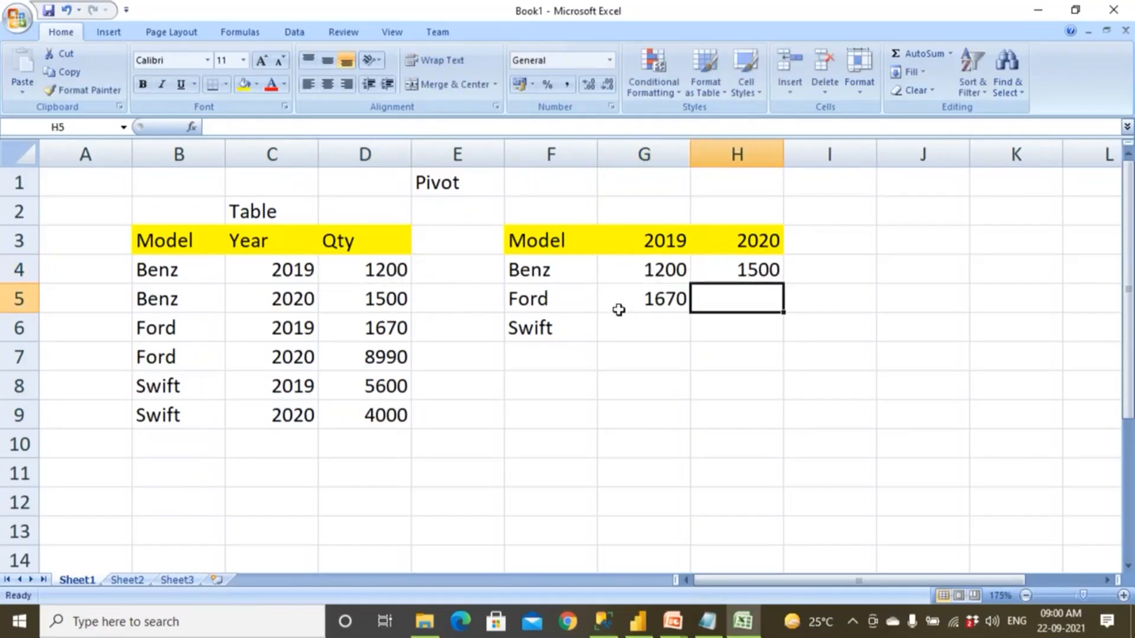
type("8990")
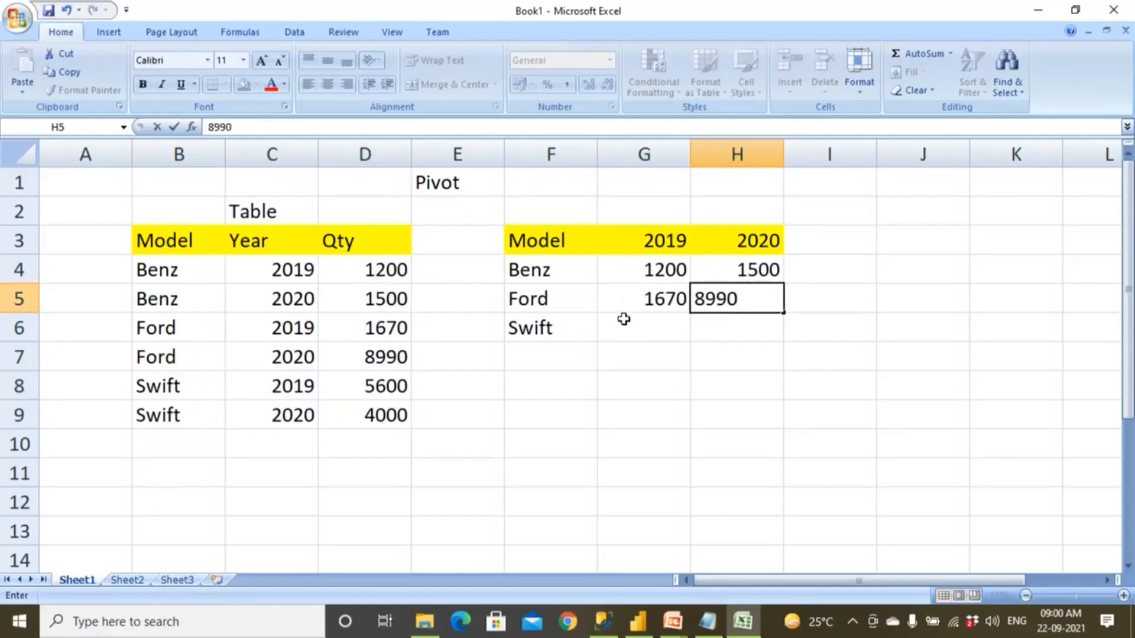
key("Return")
Fill in the Swift row of the second layout with 5600 for 2019 and 4000 for 2020.
type("5600")
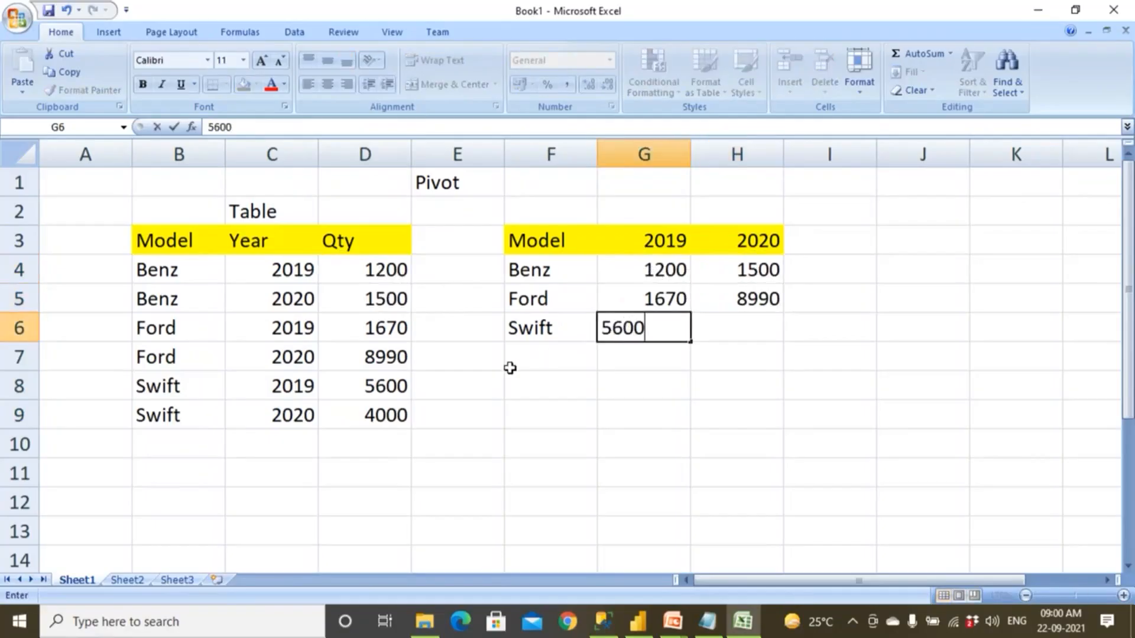
left_click(390, 402)
key("Return")
left_click(723, 326)
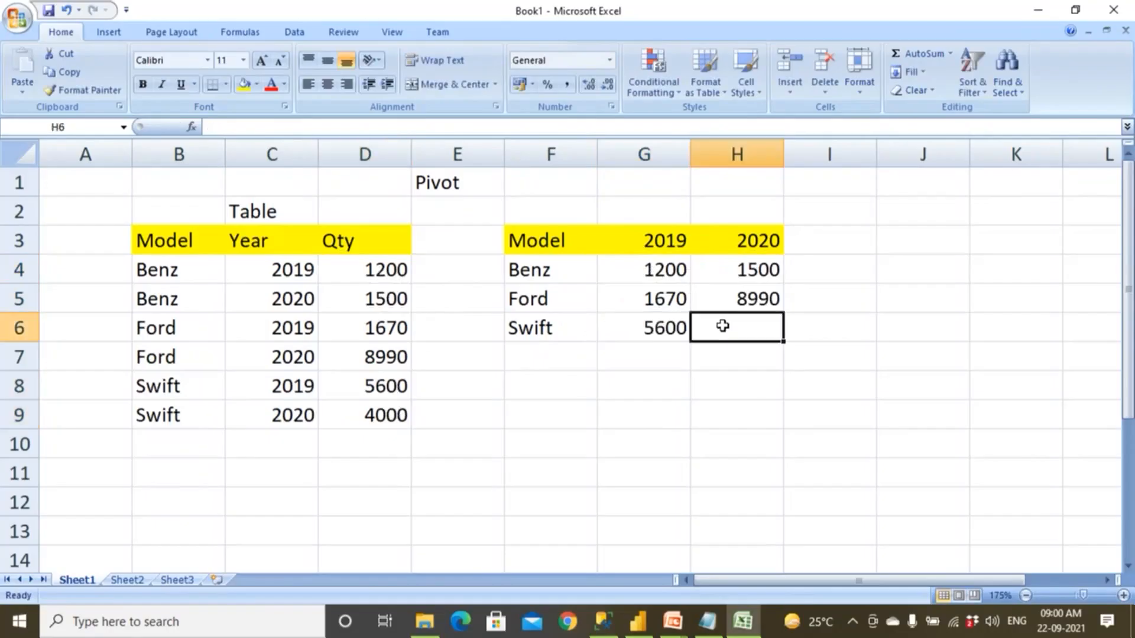
type("4000")
left_click(716, 370)
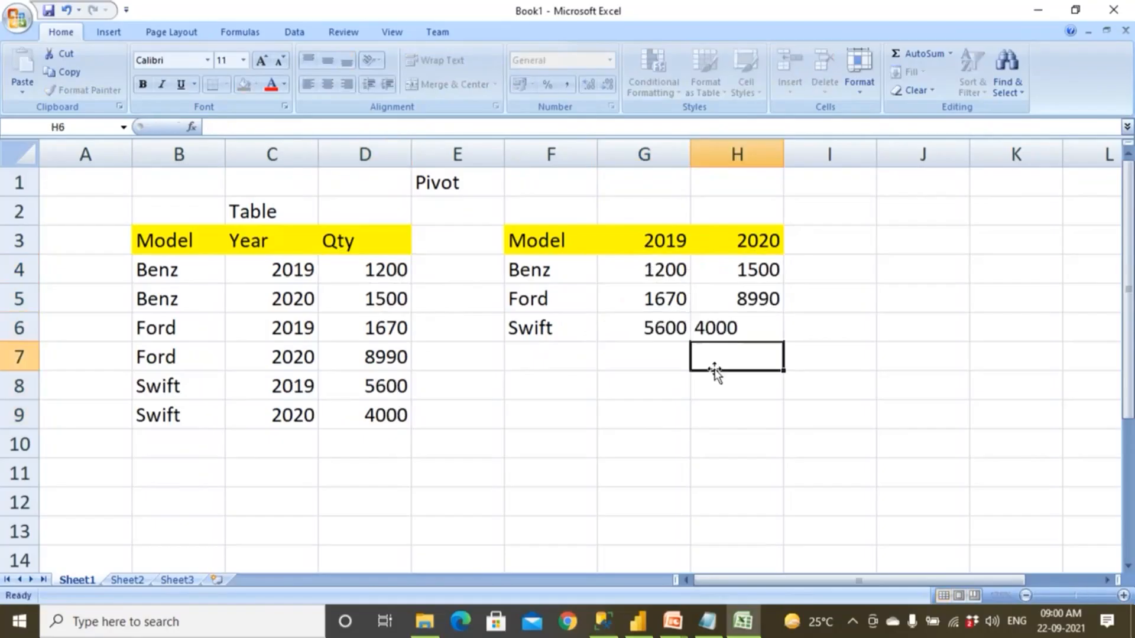
Compare the original table with the pivoted layout, and title the pivoted one Matrix in G2.
left_click_drag(183, 213, 389, 478)
left_click_drag(537, 234, 815, 392)
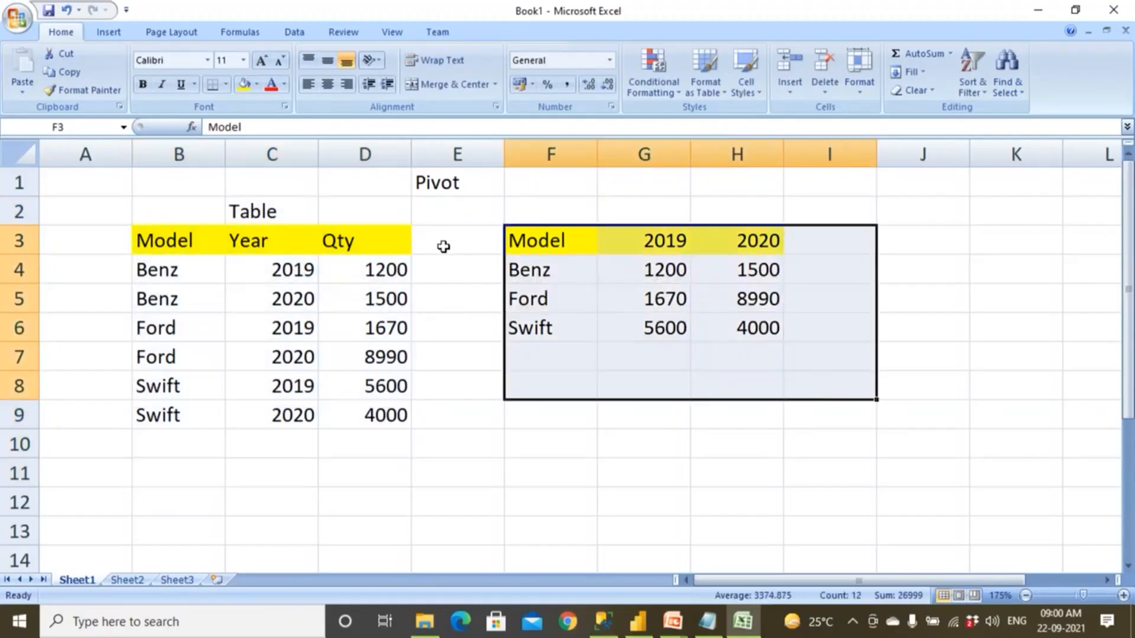
left_click(290, 272)
left_click_drag(278, 298, 390, 298)
left_click(452, 195)
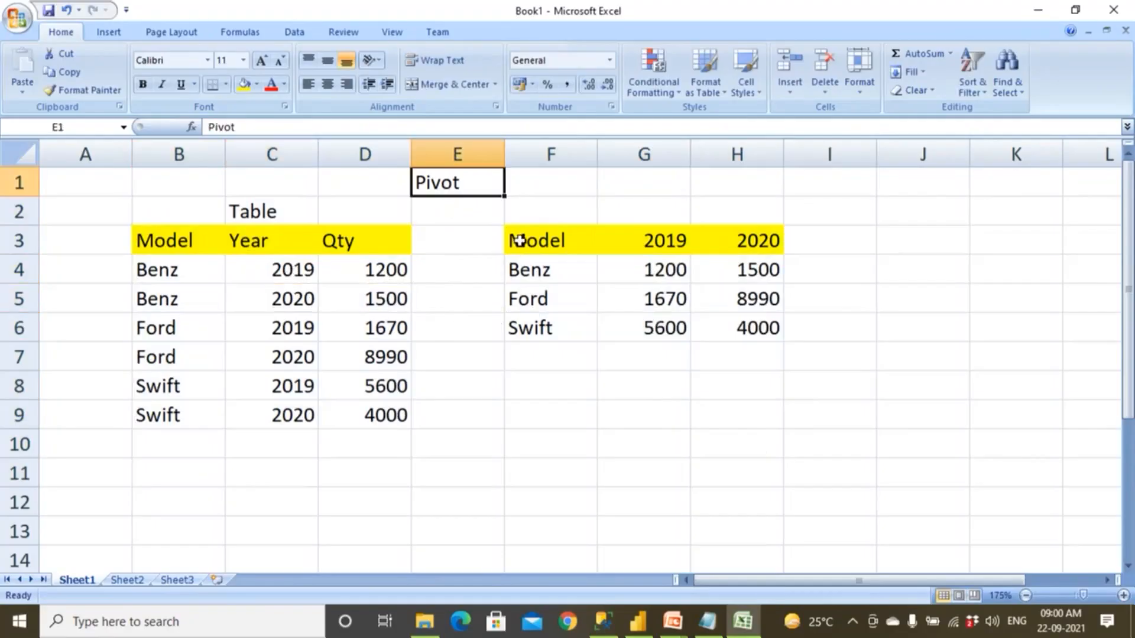
left_click(650, 208)
type("Matrix")
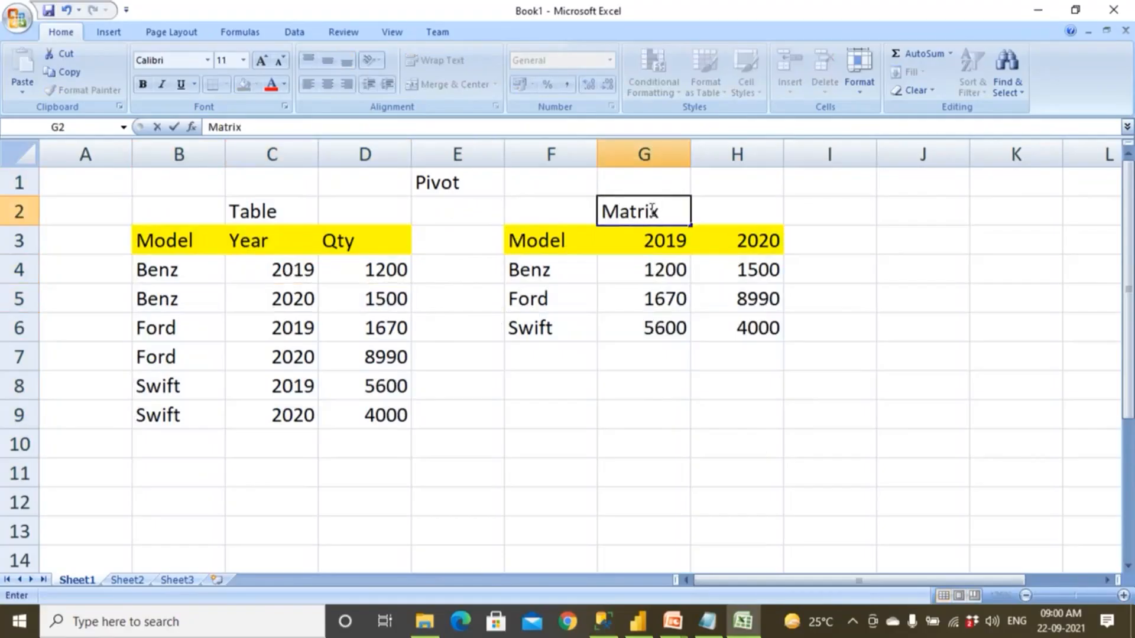
Fill cell G6 and the model names in F4:F6 of the matrix with yellow.
left_click(640, 343)
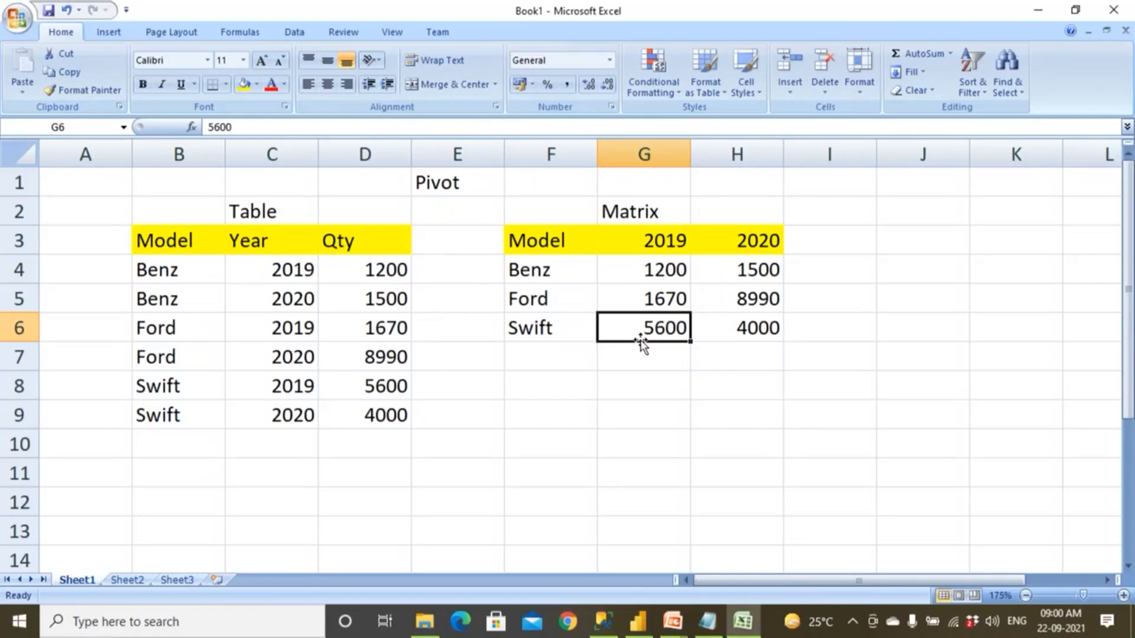
left_click(244, 84)
left_click_drag(532, 267, 536, 324)
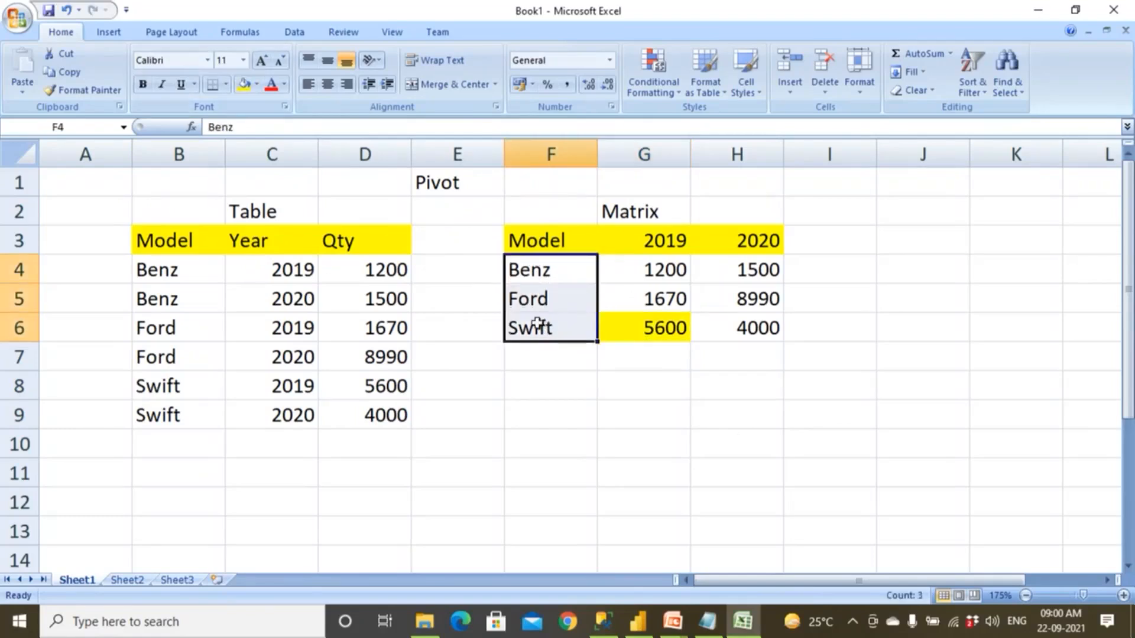
left_click(244, 84)
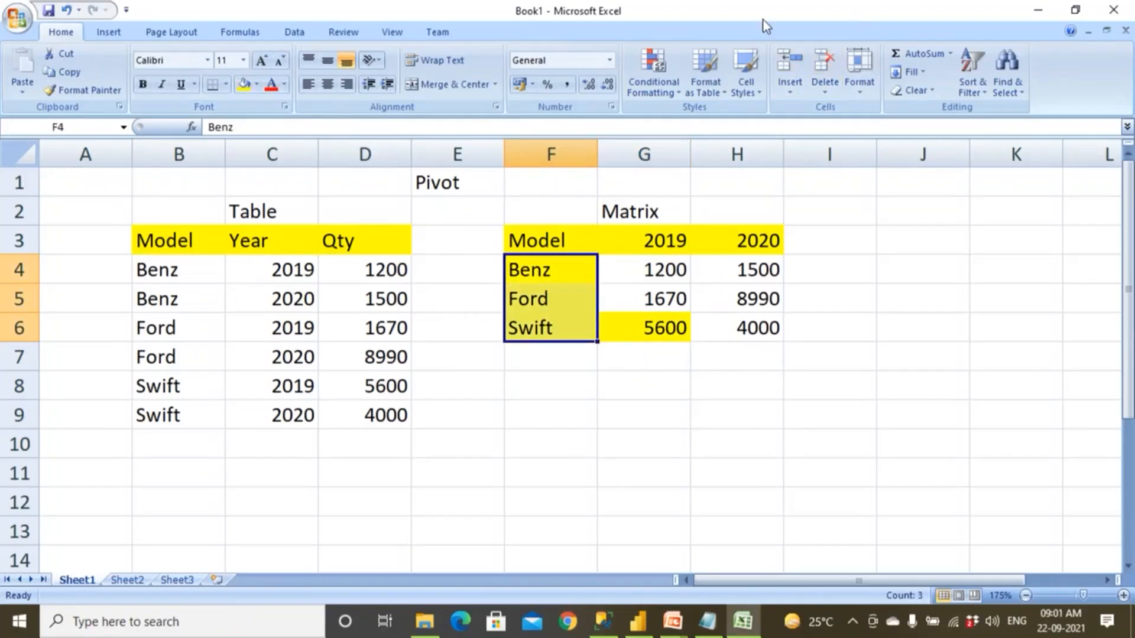
Annotate the matrix with pen lines along its year headers and model column, circle the quantities and mark them V.
left_click_drag(556, 239, 795, 237)
mouse_move(549, 232)
left_mouse_down()
mouse_move(550, 354)
mouse_move(588, 334)
left_mouse_up()
mouse_move(513, 393)
left_mouse_down()
mouse_move(561, 401)
mouse_move(593, 489)
left_mouse_up()
left_click(809, 215)
mouse_move(842, 222)
left_mouse_down()
mouse_move(836, 284)
mouse_move(764, 248)
mouse_move(615, 261)
mouse_move(643, 371)
left_mouse_up()
mouse_move(716, 378)
left_mouse_down()
mouse_move(825, 288)
mouse_move(811, 283)
left_mouse_up()
left_click_drag(746, 407, 764, 445)
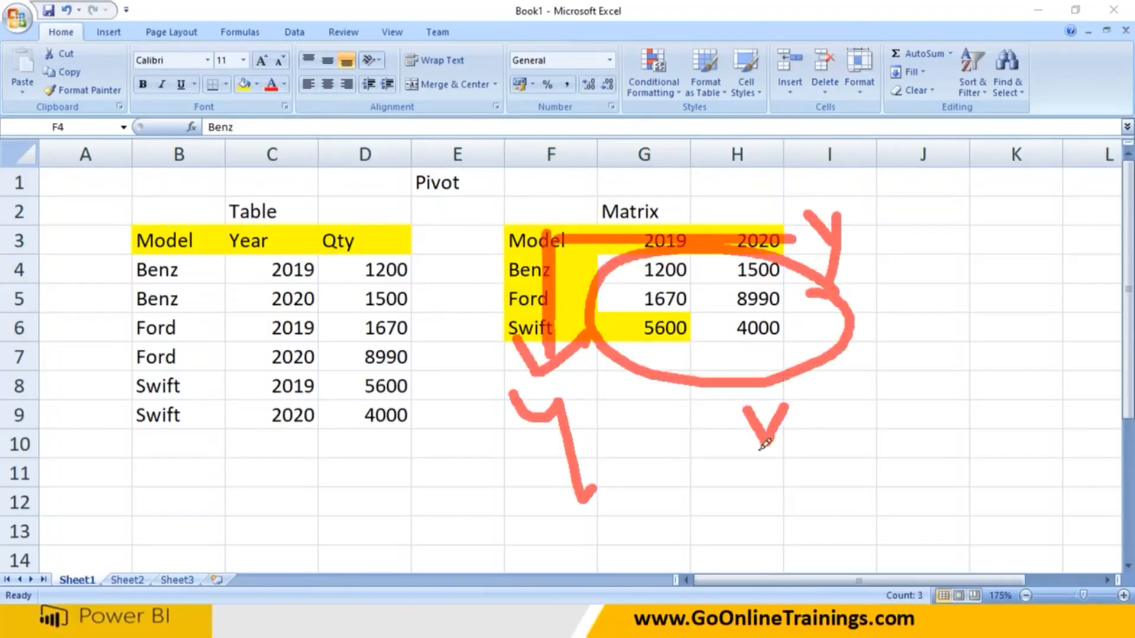
Draw a pair of axes with arrowheads beside the matrix, labelled y and x.
mouse_move(890, 208)
left_mouse_down()
mouse_move(939, 390)
mouse_move(1040, 378)
left_mouse_up()
mouse_move(1013, 355)
left_mouse_down()
mouse_move(1028, 352)
mouse_move(1108, 452)
mouse_move(1089, 472)
left_mouse_up()
mouse_move(892, 202)
left_mouse_down()
mouse_move(940, 182)
mouse_move(950, 235)
left_mouse_up()
mouse_move(881, 248)
left_mouse_down()
mouse_move(893, 200)
mouse_move(918, 223)
left_mouse_up()
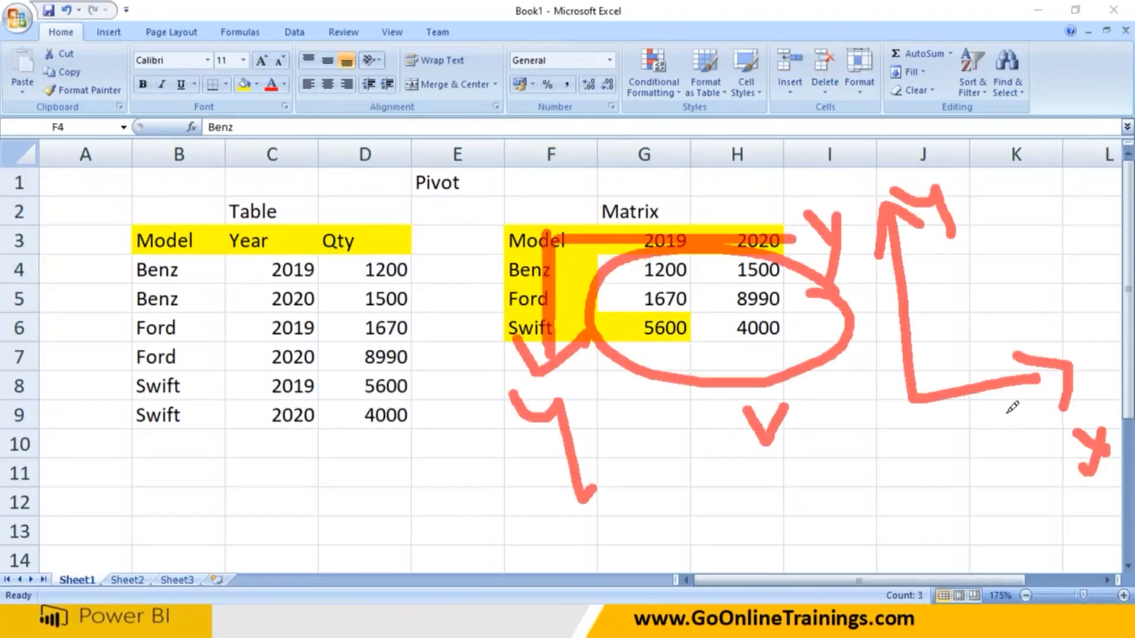
mouse_move(1020, 329)
left_mouse_down()
mouse_move(1070, 352)
mouse_move(1099, 450)
left_mouse_up()
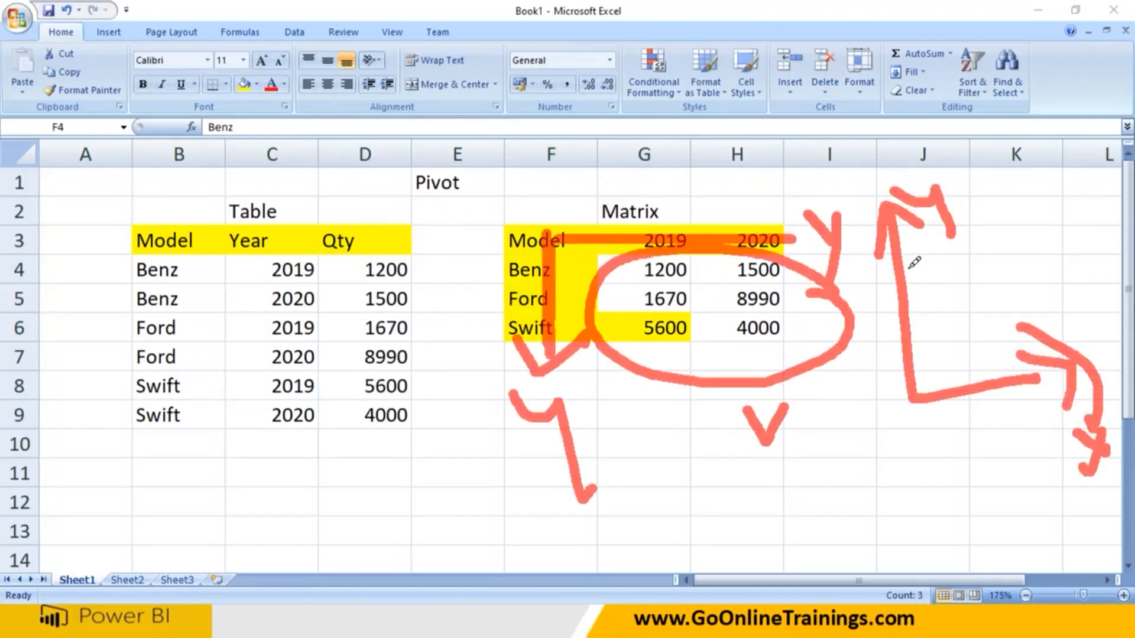
Finish the axis arrowhead, clear the pen annotations, and remove the fill from cell G6.
mouse_move(873, 267)
left_mouse_down()
mouse_move(880, 192)
mouse_move(937, 227)
left_mouse_up()
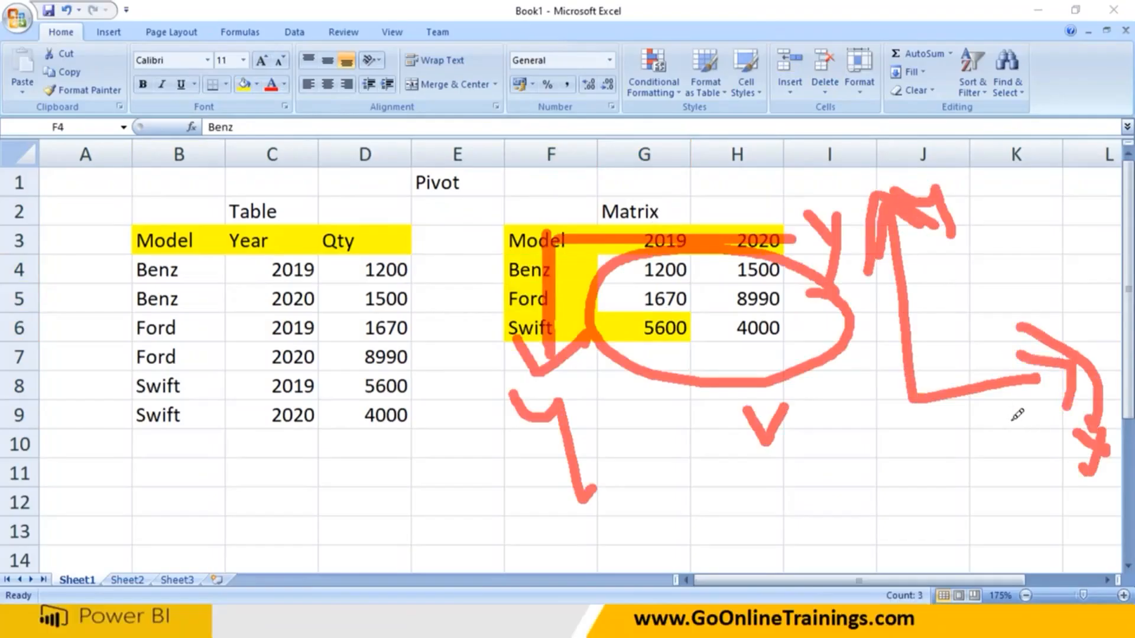
left_click(771, 37)
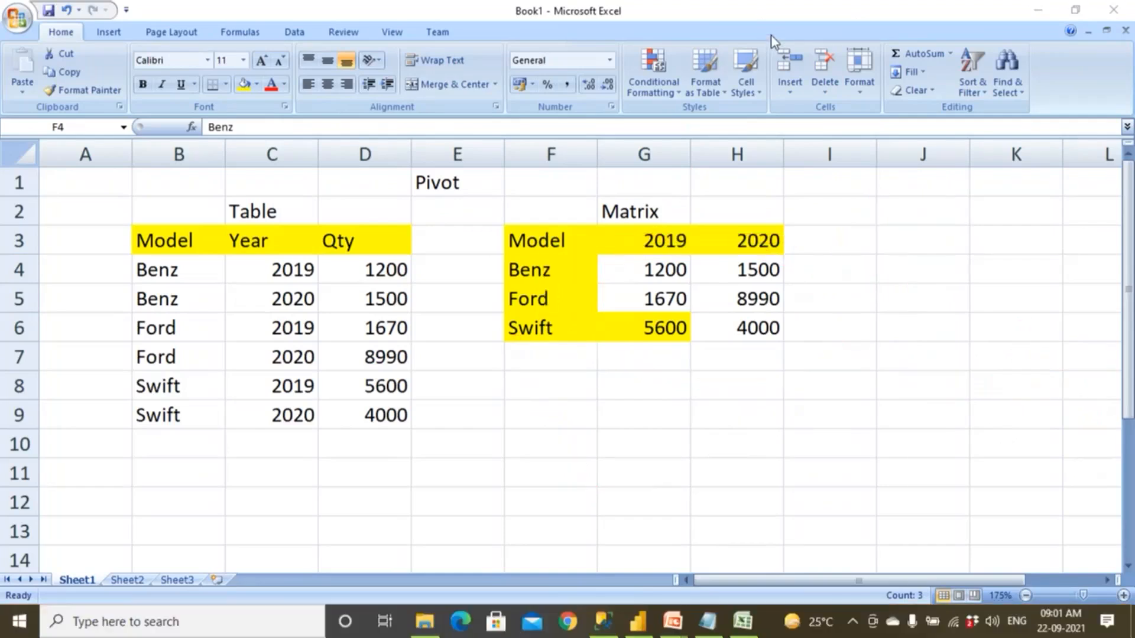
left_click(655, 332)
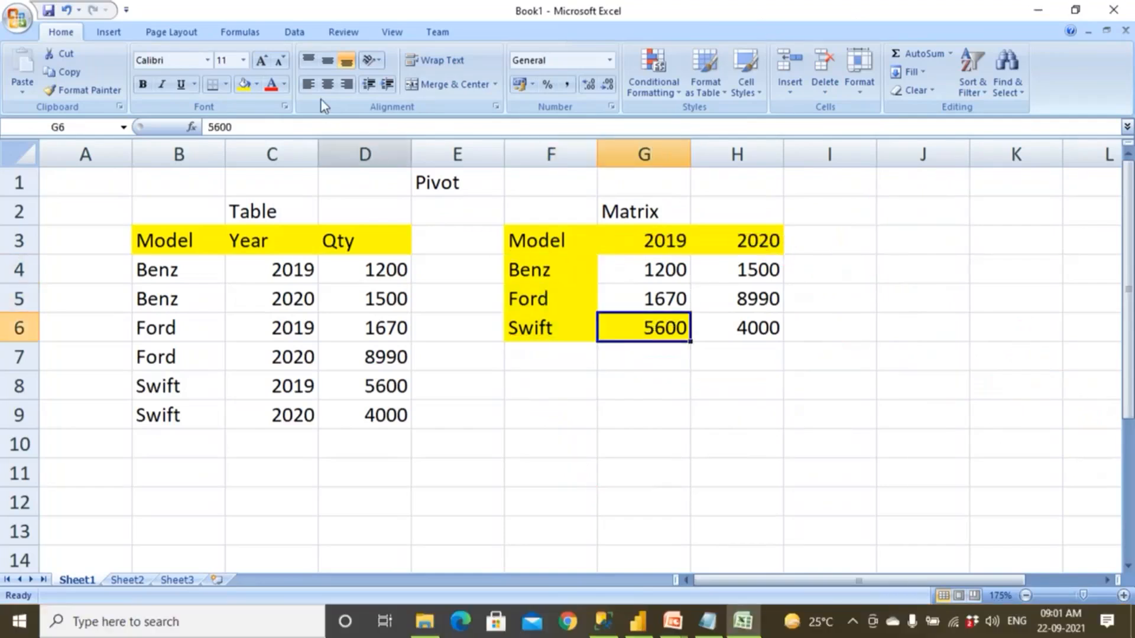
left_click(256, 85)
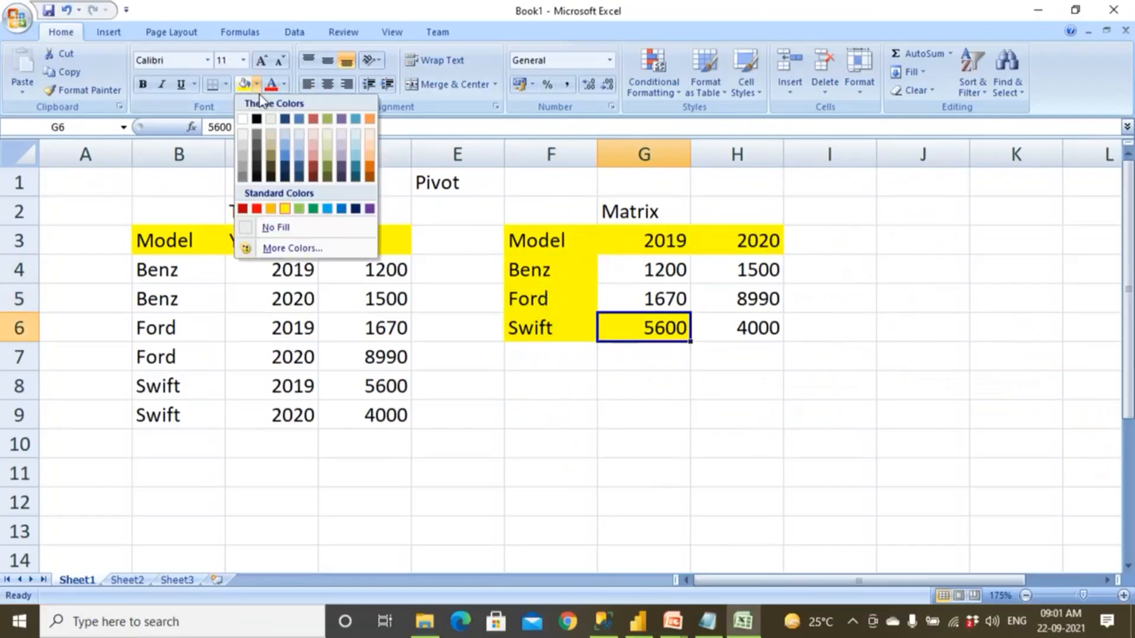
left_click(292, 229)
Examine the matrix's model column F3:F6 and its header row F3:H3 by selecting each range.
left_click_drag(535, 241, 555, 330)
left_click_drag(768, 241, 653, 242)
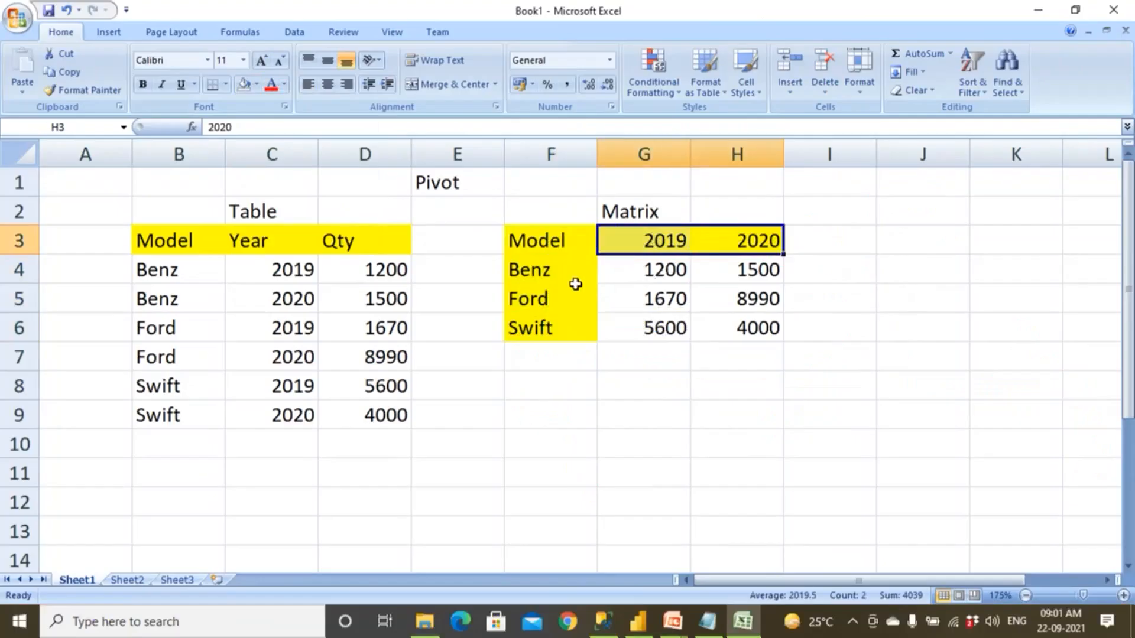
left_click_drag(566, 243, 741, 244)
left_click_drag(573, 330, 579, 271)
left_click_drag(726, 238, 570, 239)
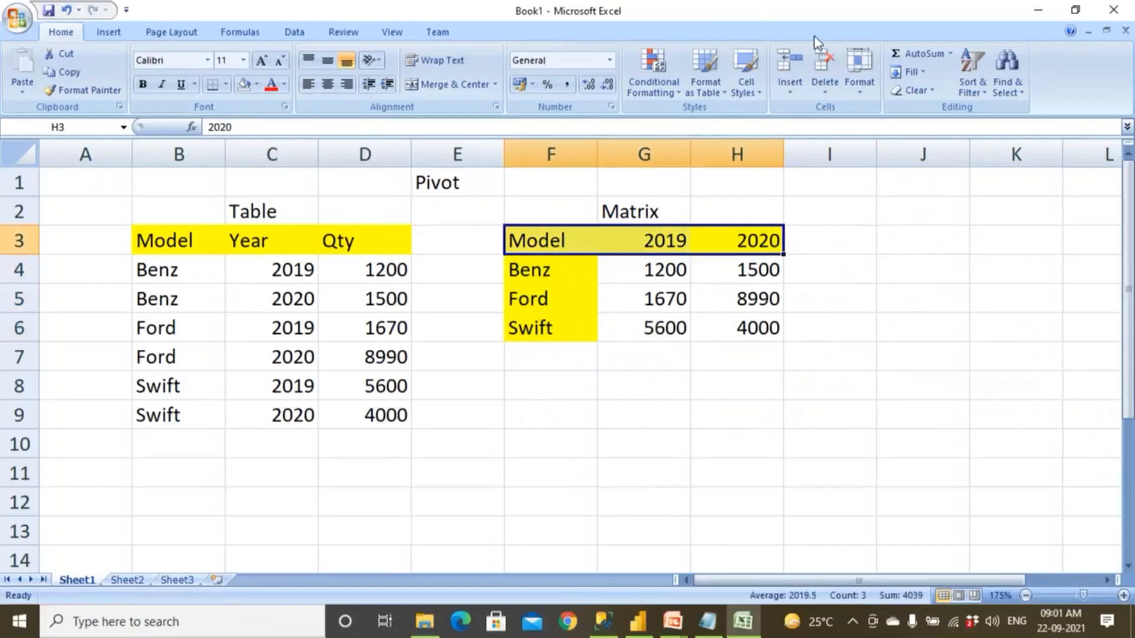
Draw a pair of pen axes with arrowheads beside the matrix, labelled X and Y, with two vertical bars between them.
key("ctrl+2")
mouse_move(843, 232)
left_mouse_down()
mouse_move(864, 417)
mouse_move(1011, 420)
mouse_move(1016, 451)
left_mouse_up()
left_click_drag(1046, 390, 1096, 425)
left_click_drag(1084, 390, 1067, 440)
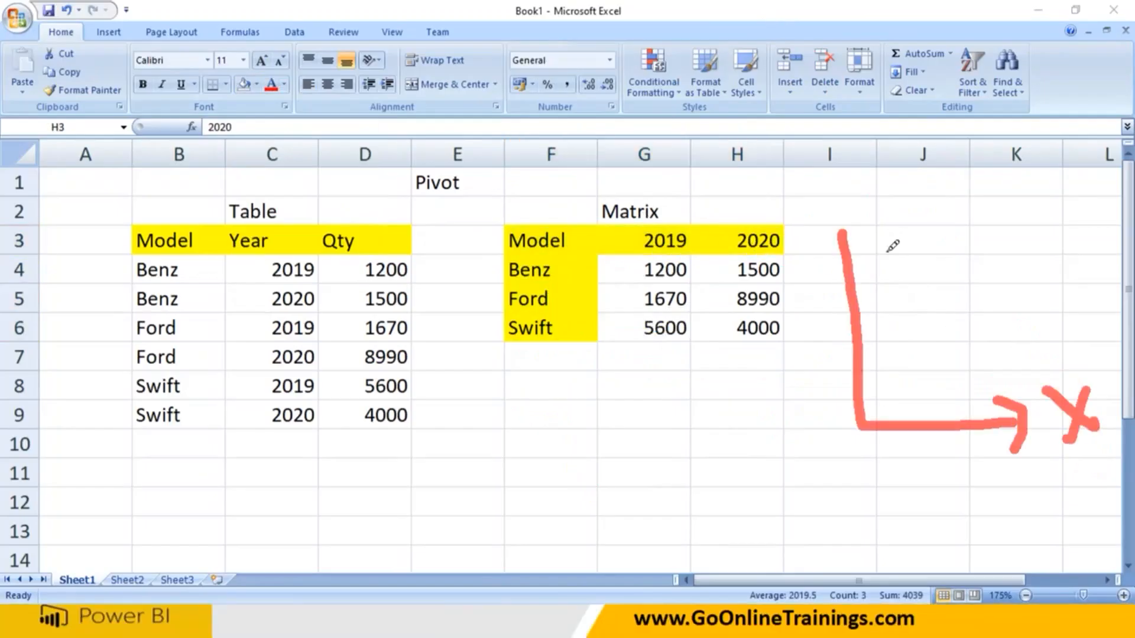
left_click_drag(849, 190, 895, 288)
mouse_move(821, 302)
left_mouse_down()
mouse_move(846, 217)
mouse_move(869, 262)
left_mouse_up()
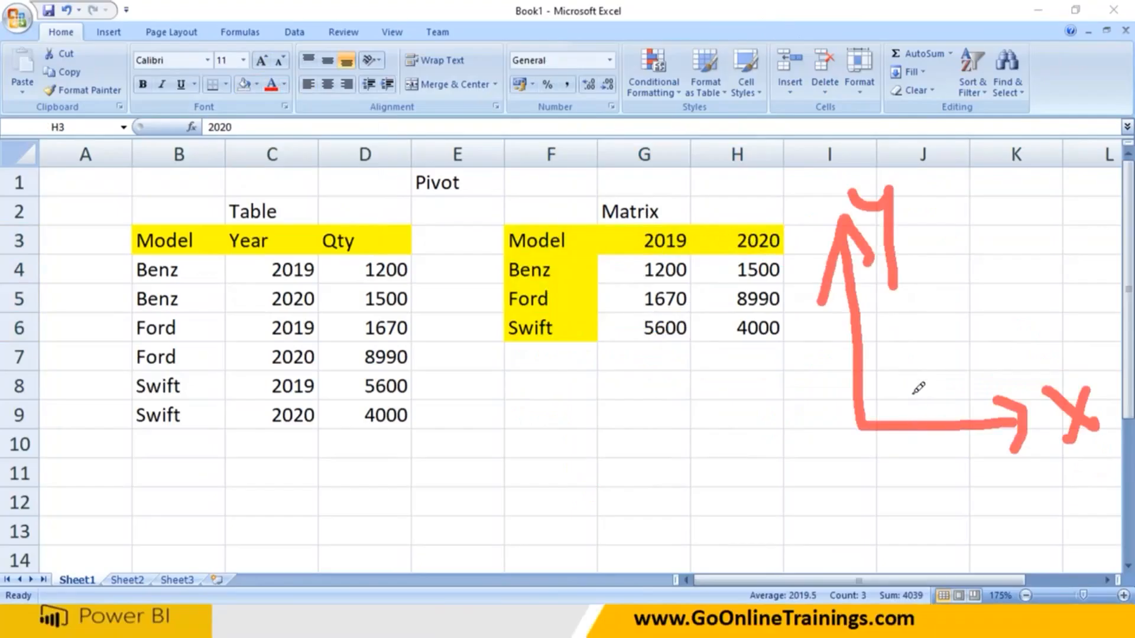
left_click_drag(899, 310, 910, 414)
left_click_drag(942, 312, 947, 412)
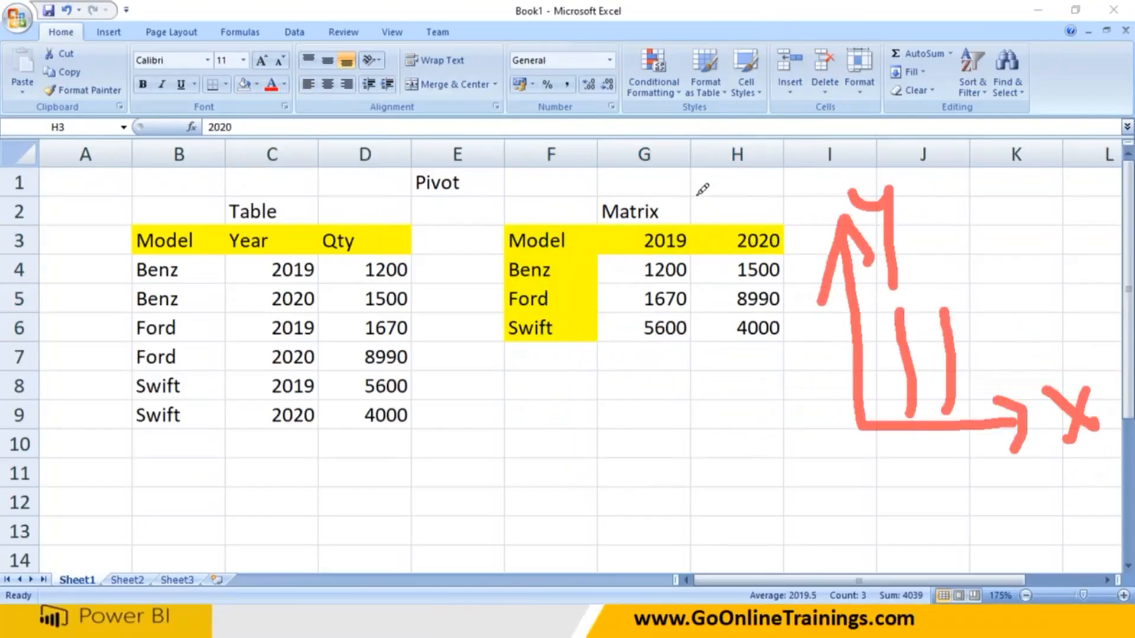
Draw pen lines along the matrix's header row and model column, marked Y, and rule grid lines through its quantities.
mouse_move(536, 239)
left_mouse_down()
mouse_move(785, 245)
mouse_move(550, 389)
mouse_move(568, 237)
left_mouse_up()
left_click_drag(534, 399, 564, 307)
mouse_move(471, 456)
left_mouse_down()
mouse_move(525, 451)
mouse_move(518, 568)
left_mouse_up()
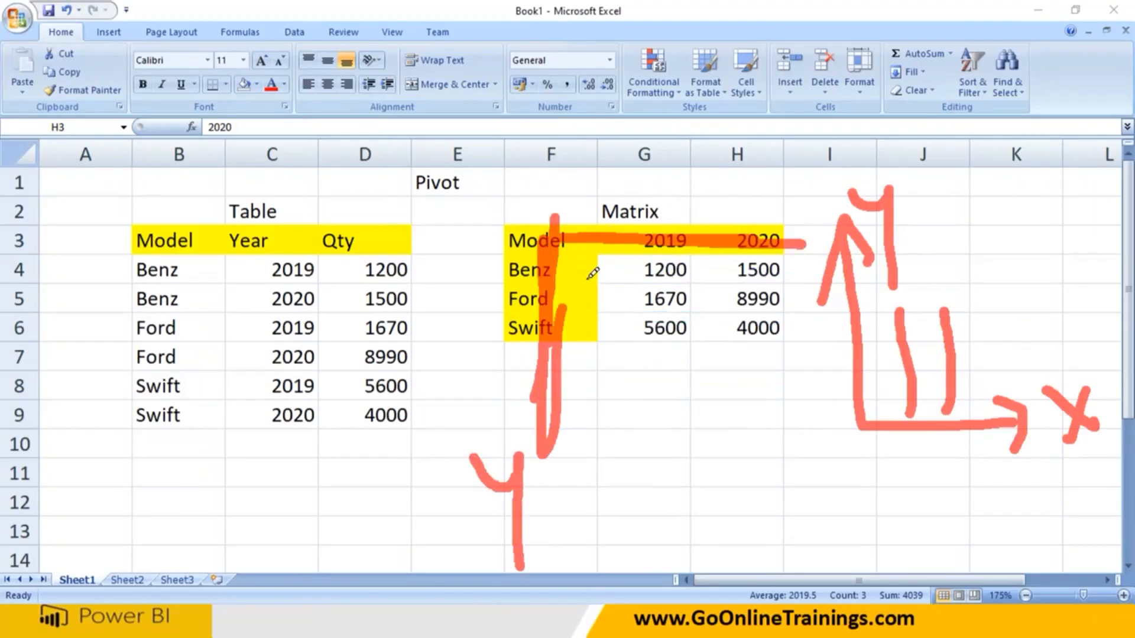
left_click_drag(584, 277, 775, 272)
left_click_drag(600, 307, 775, 295)
left_click_drag(626, 332, 801, 331)
left_click_drag(661, 188, 671, 450)
left_click_drag(732, 190, 766, 440)
Write Col below the horizontal axis and Row beside the vertical axis, and circle the Matrix title.
mouse_move(929, 454)
left_mouse_down()
mouse_move(934, 498)
mouse_move(981, 445)
mouse_move(990, 503)
left_mouse_up()
left_click(785, 361)
mouse_move(786, 354)
left_mouse_down()
mouse_move(828, 367)
mouse_move(838, 347)
mouse_move(854, 349)
left_mouse_up()
mouse_move(596, 212)
left_mouse_down()
mouse_move(726, 207)
mouse_move(608, 171)
mouse_move(615, 232)
left_mouse_up()
left_click_drag(795, 430, 842, 421)
Outline the original table with the pen and rule lines through its rows and columns.
mouse_move(148, 236)
left_mouse_down()
mouse_move(392, 431)
mouse_move(431, 216)
mouse_move(195, 227)
left_mouse_up()
left_click_drag(145, 269, 502, 287)
left_click_drag(213, 345, 414, 340)
left_click_drag(285, 208, 287, 437)
left_click_drag(346, 211, 362, 427)
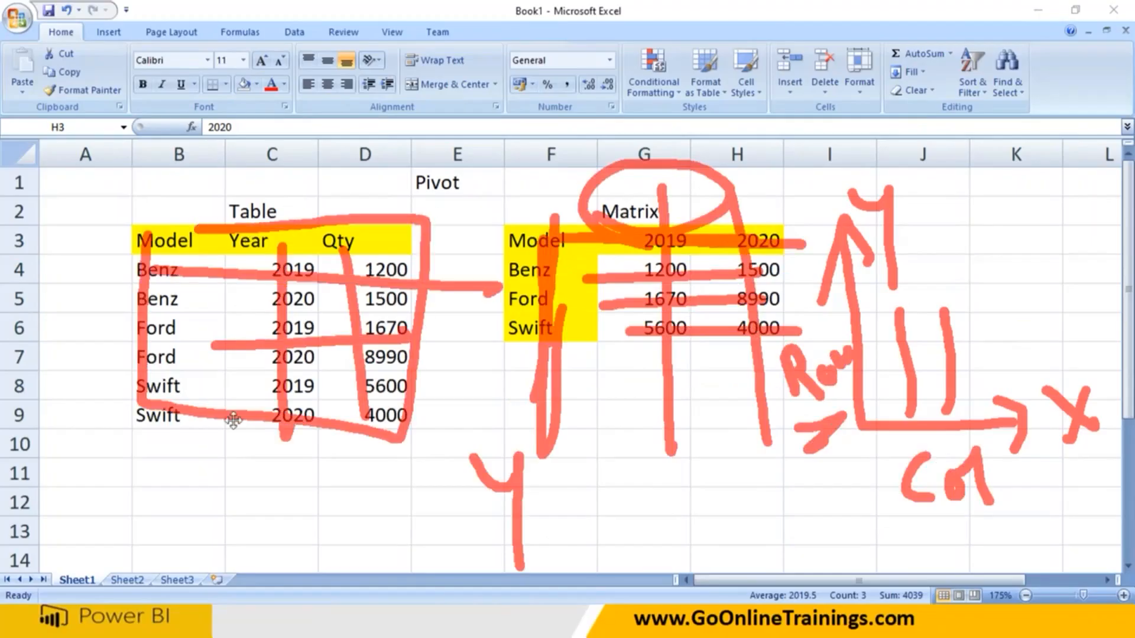
left_click_drag(216, 269, 233, 421)
mouse_move(487, 208)
left_mouse_down()
mouse_move(562, 363)
mouse_move(821, 260)
mouse_move(812, 198)
mouse_move(489, 209)
left_mouse_up()
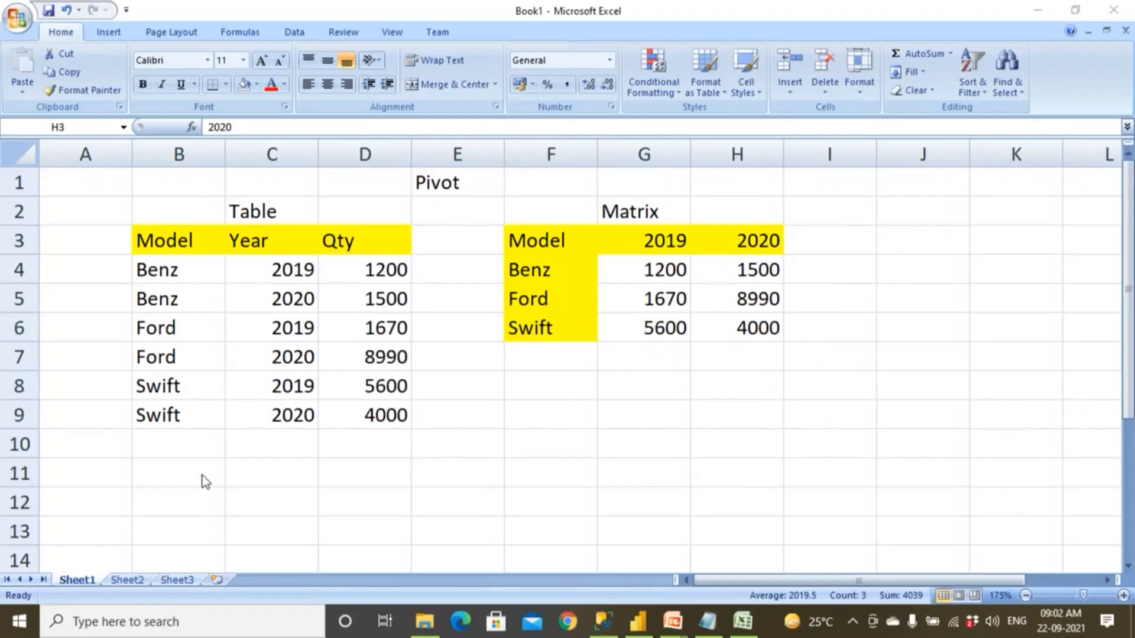
Enter the labels Rows in B11 and Cols in B12 below the original table.
key("shift+Left")
key("shift+Left")
key("F2")
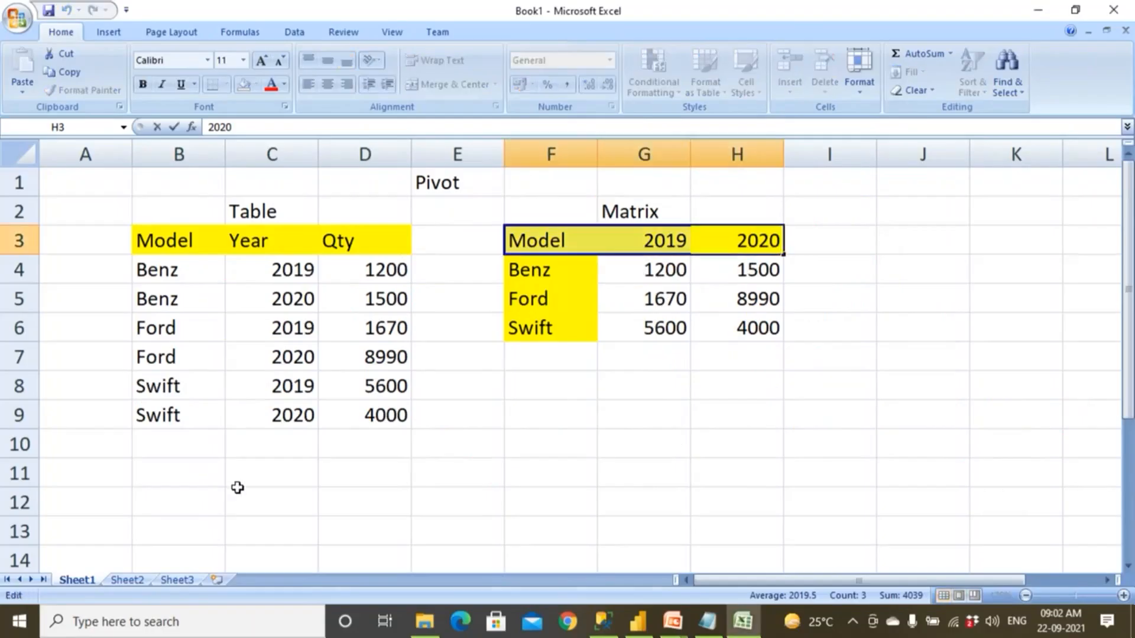
left_click(176, 462)
type("Rows")
key("Return")
type("Cols")
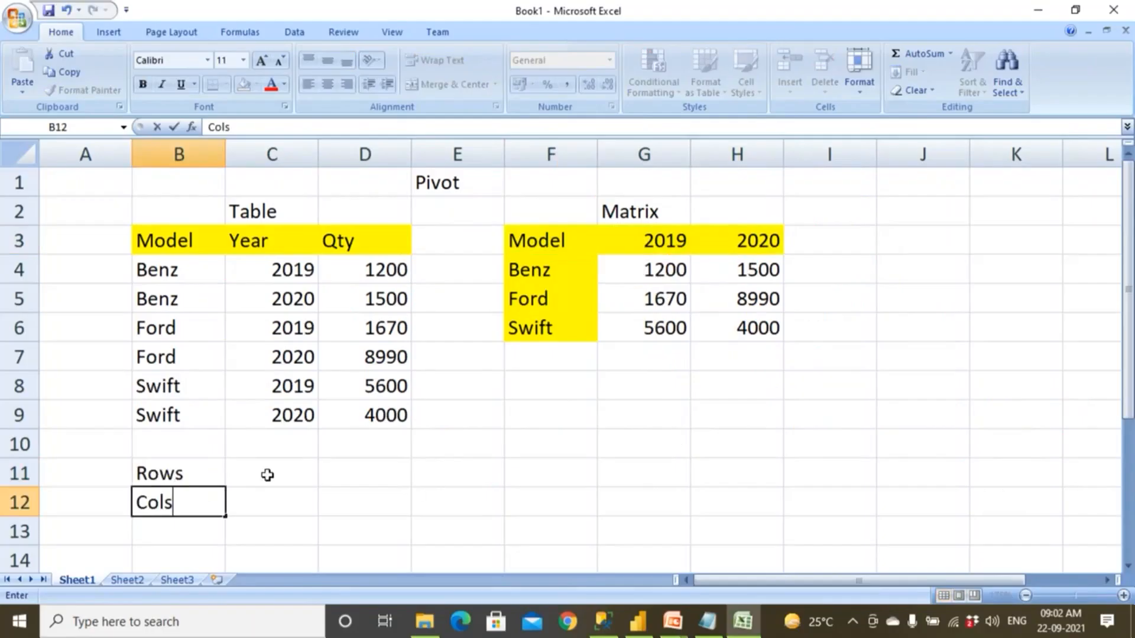
left_click(267, 475)
Enter Fixed in C12 for the table's columns and Variable in C11 for its rows.
left_click_drag(197, 247, 435, 267)
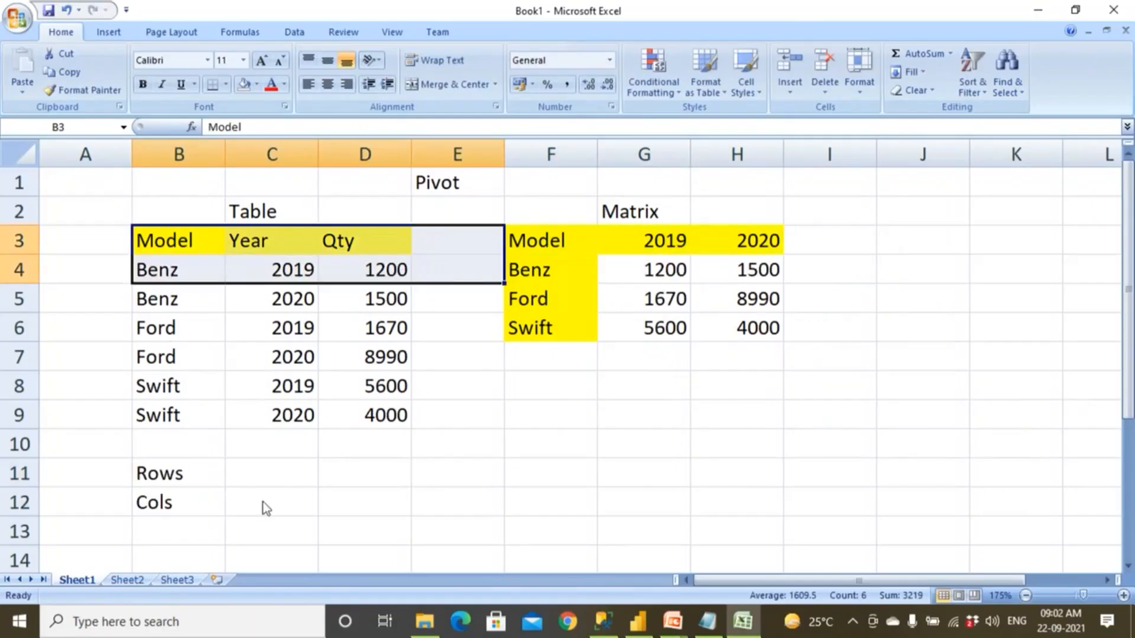
left_click(264, 501)
type("Fixed")
left_click_drag(438, 233, 451, 428)
left_click(258, 471)
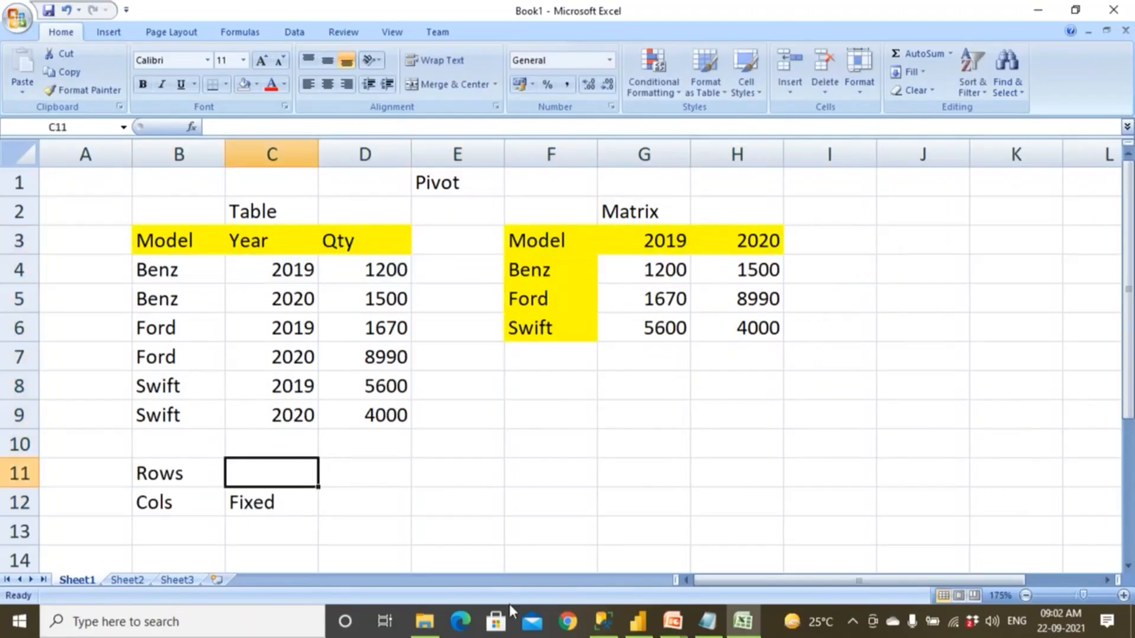
type("Variable")
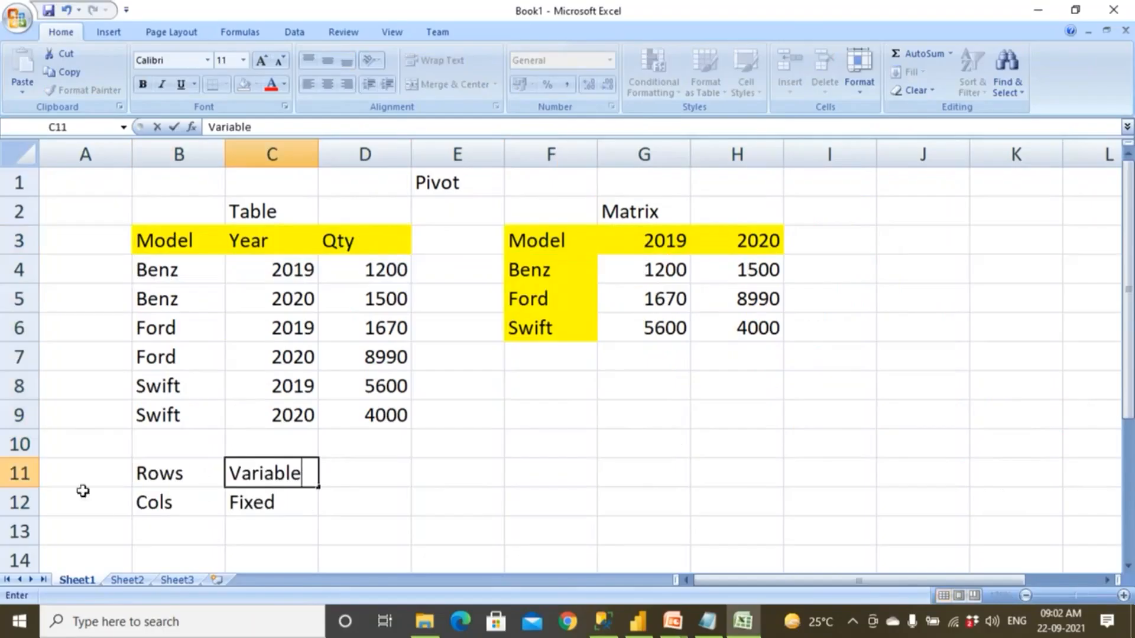
Compare the row and column notes with the table's next empty row and the matrix's header row.
left_click_drag(147, 443, 372, 440)
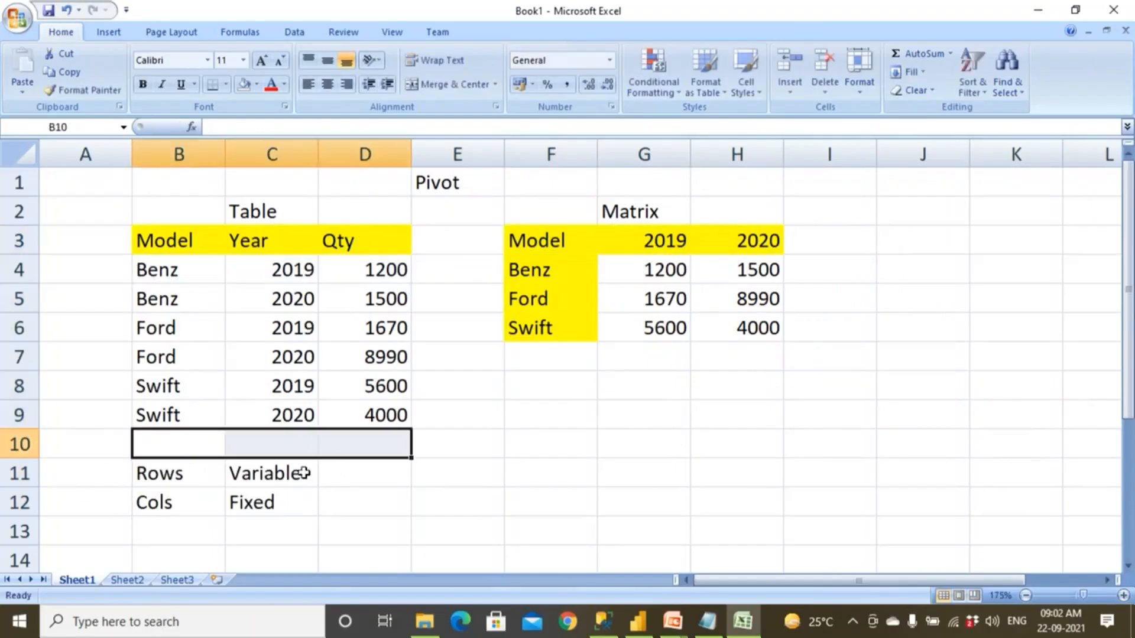
left_click(279, 500)
left_click(249, 213)
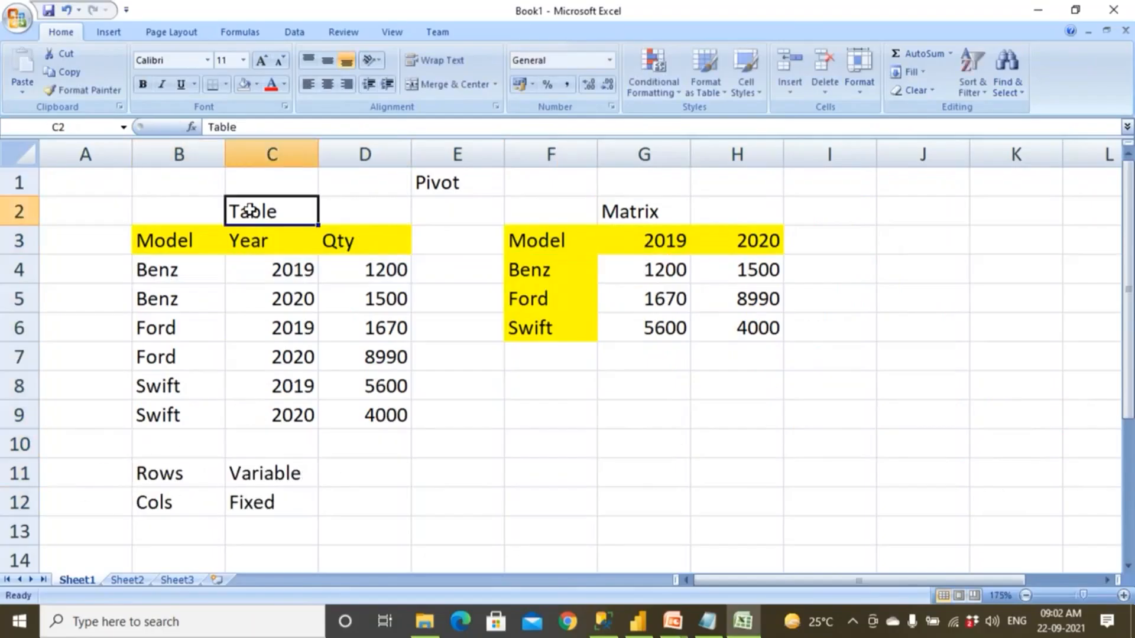
left_click_drag(585, 238, 769, 251)
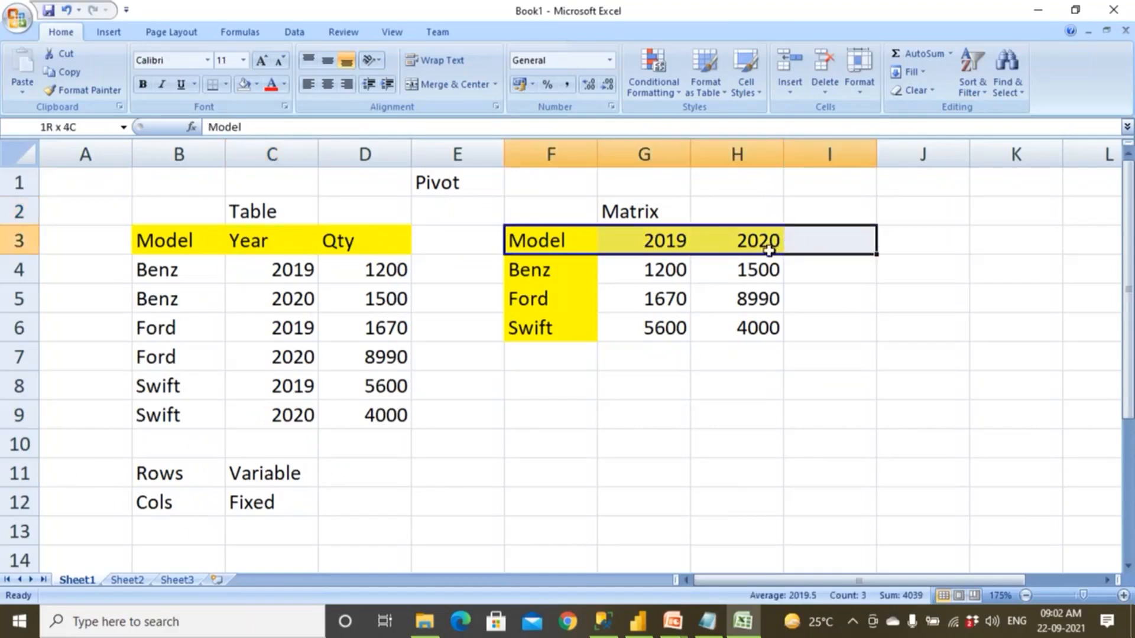
left_click(711, 436)
Fill the notes range B11:H12 with light green.
left_click_drag(177, 473, 729, 493)
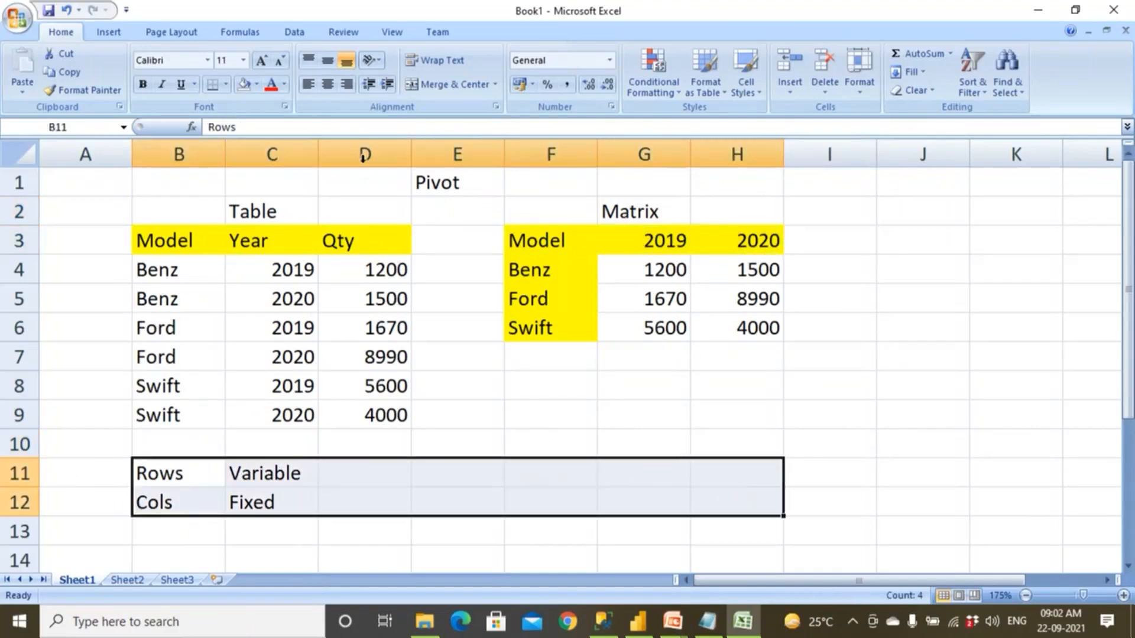
left_click(256, 84)
left_click(299, 209)
left_click(271, 474)
left_click(174, 475)
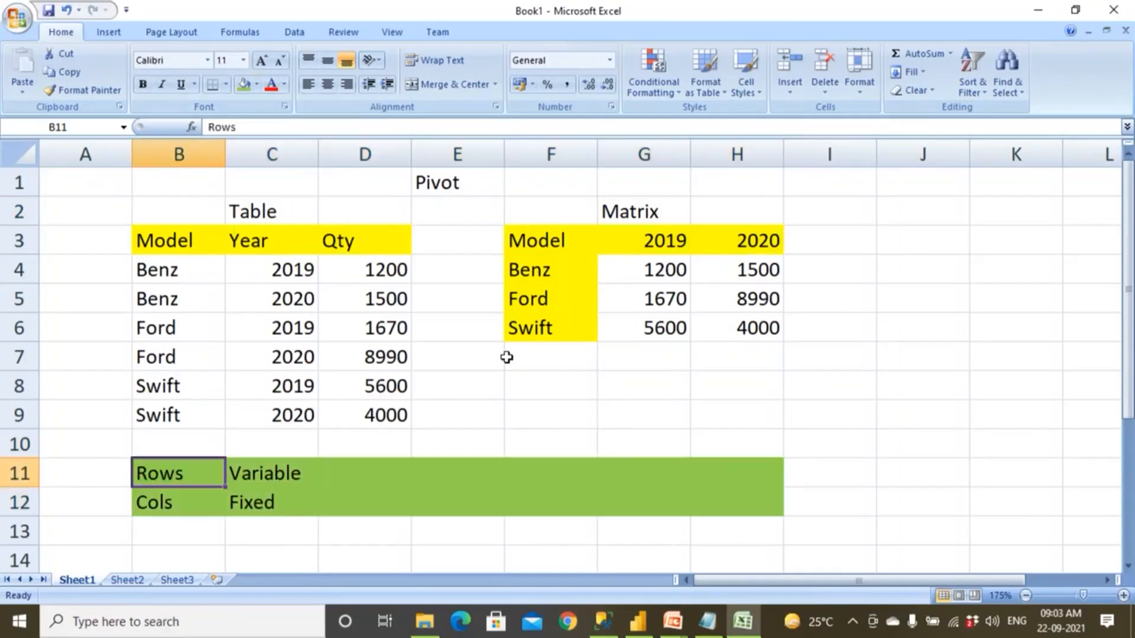
Enter Variable in F11 and F12 as the matrix's row and column notes.
left_click(546, 477)
type("Var")
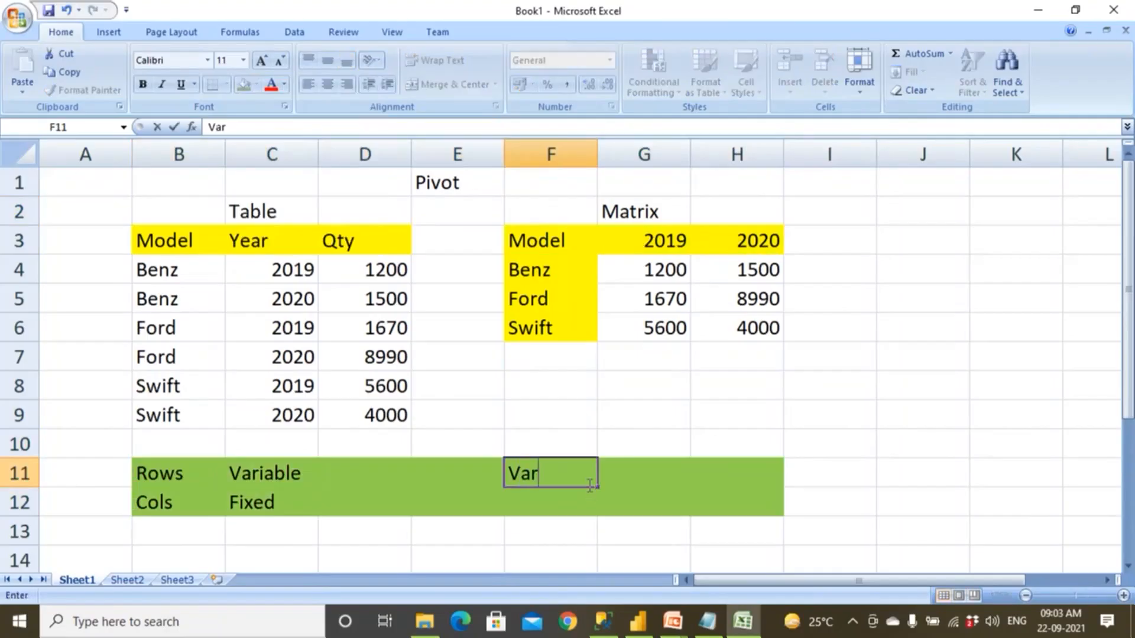
type("iable")
key("Return")
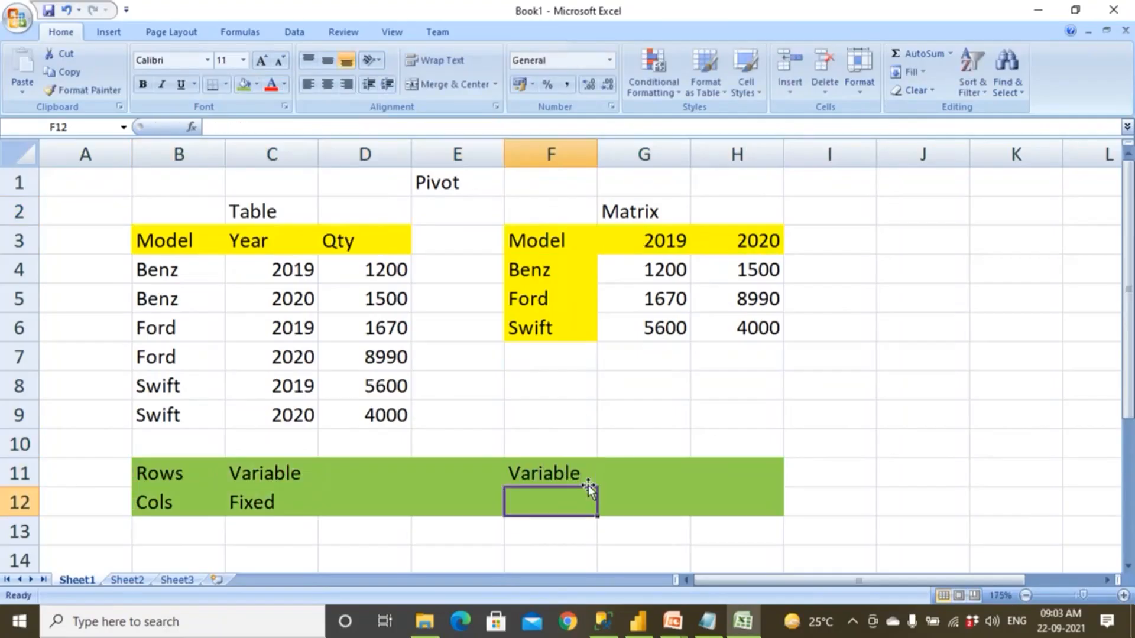
type("Var")
key("Tab")
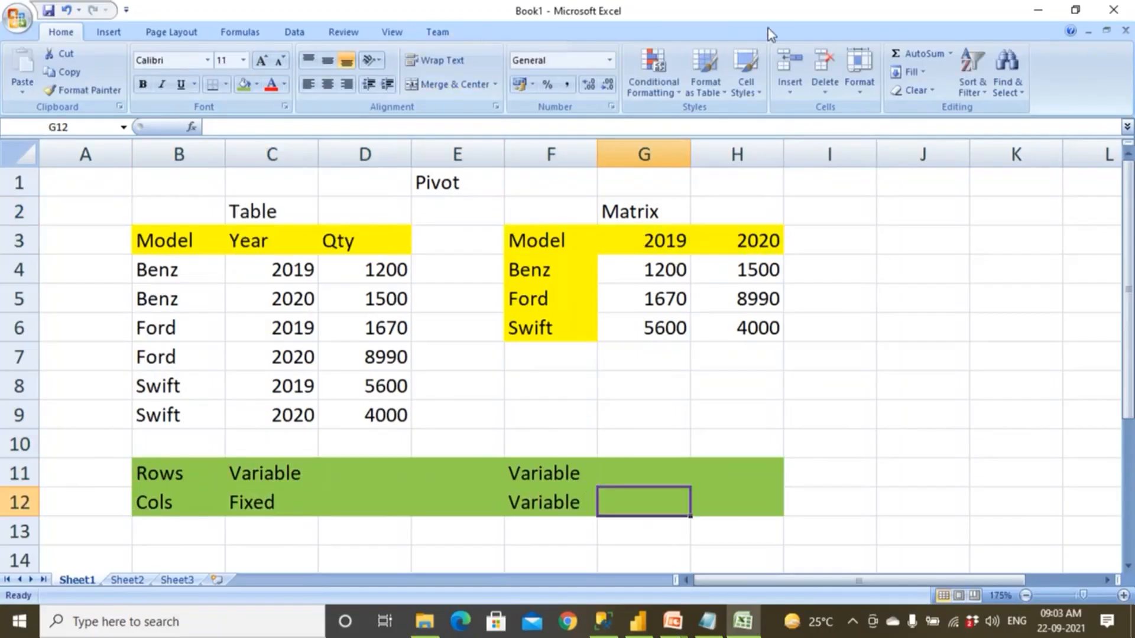
Sketch pen axes with arrowheads to the right of the matrix and label them X and Y.
mouse_move(854, 234)
left_mouse_down()
mouse_move(868, 402)
mouse_move(1013, 458)
left_mouse_up()
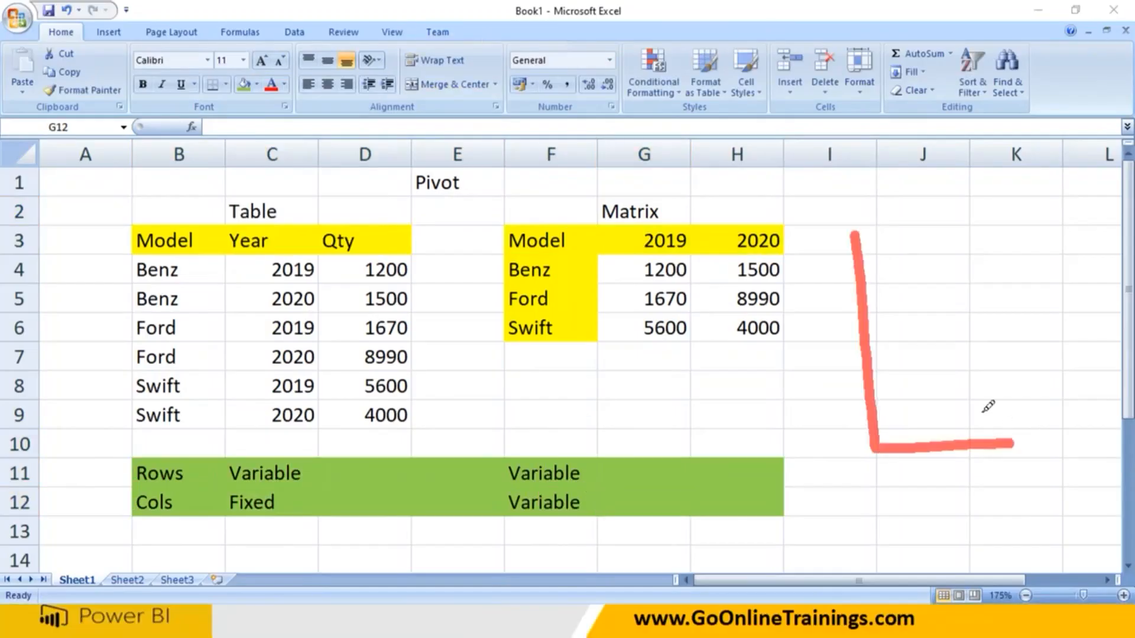
left_click_drag(978, 411, 1012, 456)
left_click_drag(1029, 413, 1087, 456)
mouse_move(1067, 408)
left_mouse_down()
mouse_move(1062, 487)
mouse_move(1013, 477)
mouse_move(1032, 472)
left_mouse_up()
left_click_drag(978, 405, 1014, 466)
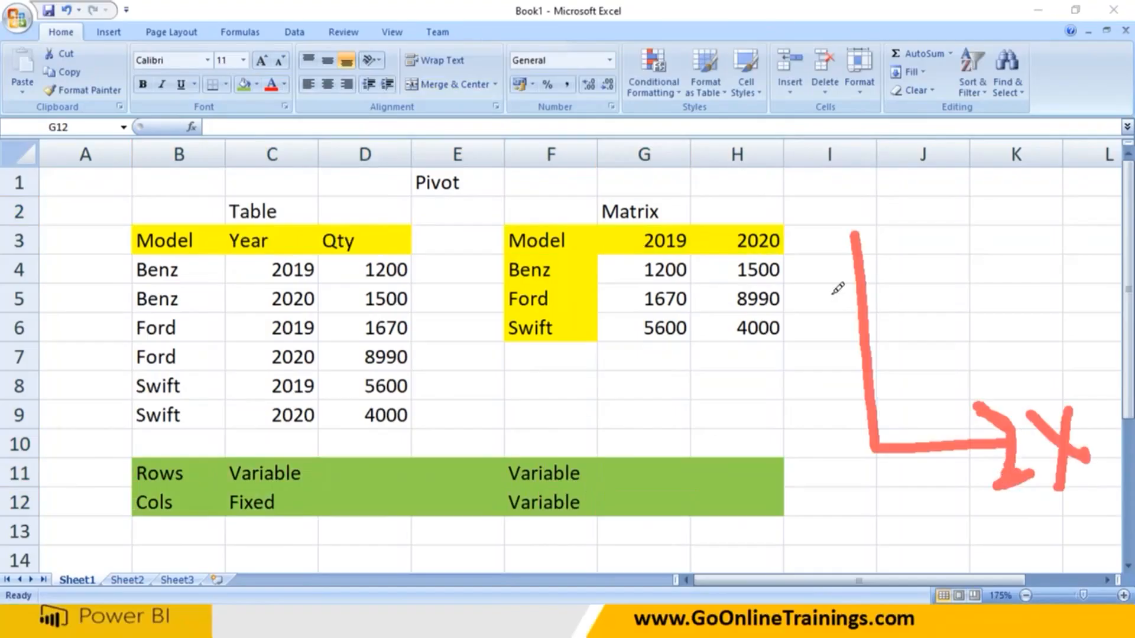
left_click_drag(830, 295, 898, 251)
mouse_move(774, 173)
left_mouse_down()
mouse_move(798, 178)
mouse_move(818, 227)
left_mouse_up()
mouse_move(839, 285)
left_mouse_down()
mouse_move(847, 218)
mouse_move(841, 276)
left_mouse_up()
Write 2021 with the pen under the table's Year column, add an arrow at the new row, and mark beside the matrix's year headers.
left_click_drag(267, 435, 296, 457)
mouse_move(319, 440)
left_mouse_down()
mouse_move(331, 429)
mouse_move(326, 450)
left_mouse_up()
mouse_move(334, 426)
left_mouse_down()
mouse_move(358, 455)
mouse_move(375, 454)
left_mouse_up()
mouse_move(85, 451)
left_mouse_down()
mouse_move(160, 443)
mouse_move(177, 461)
left_mouse_up()
left_click_drag(806, 235, 819, 259)
mouse_move(825, 238)
left_mouse_down()
mouse_move(834, 250)
mouse_move(829, 238)
left_mouse_up()
mouse_move(839, 254)
left_mouse_down()
mouse_move(843, 270)
mouse_move(810, 313)
left_mouse_up()
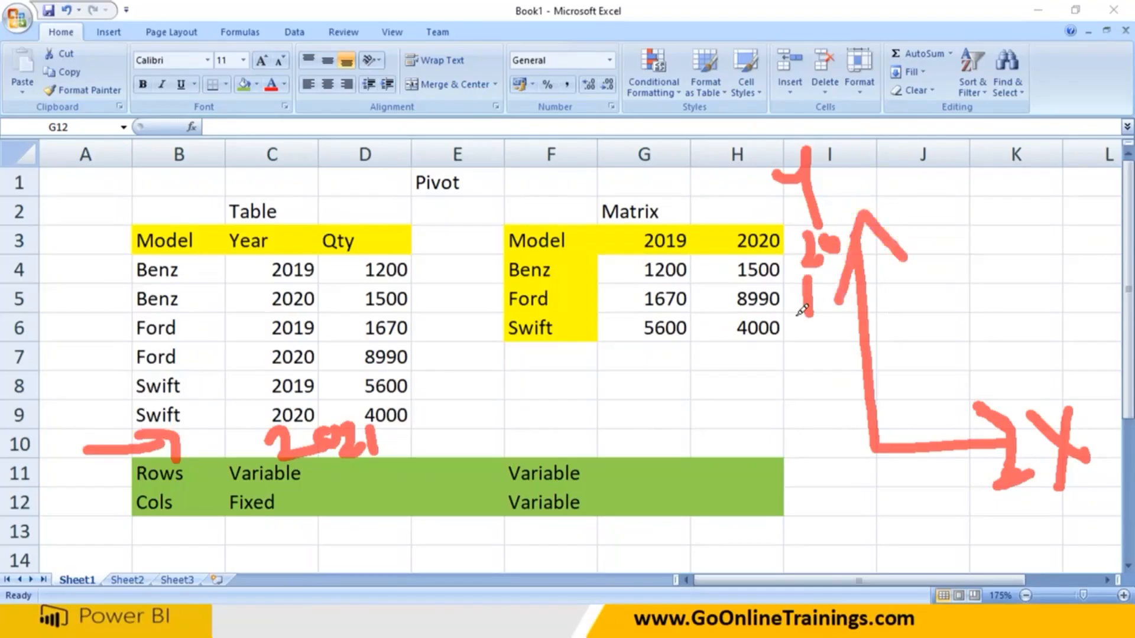
Outline the empty column beside Qty with the pen, cross its top, and underline the Model and Year headers.
mouse_move(424, 217)
left_mouse_down()
mouse_move(501, 294)
mouse_move(435, 218)
left_mouse_up()
left_click(127, 239)
left_click_drag(125, 240, 300, 245)
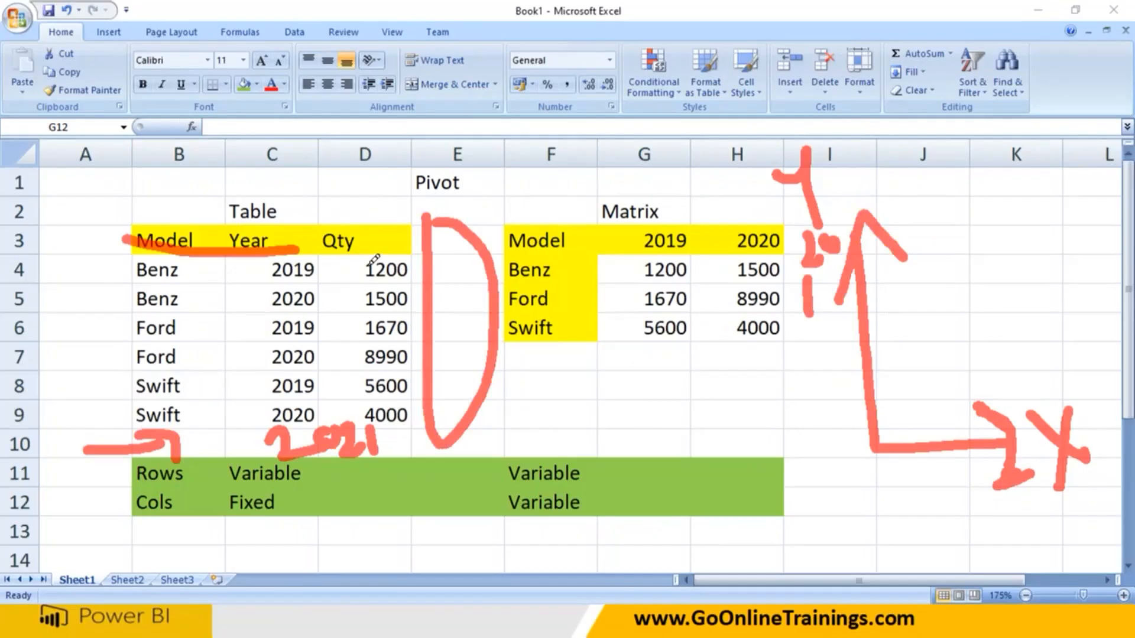
left_click_drag(507, 201, 480, 234)
left_click_drag(467, 192, 482, 237)
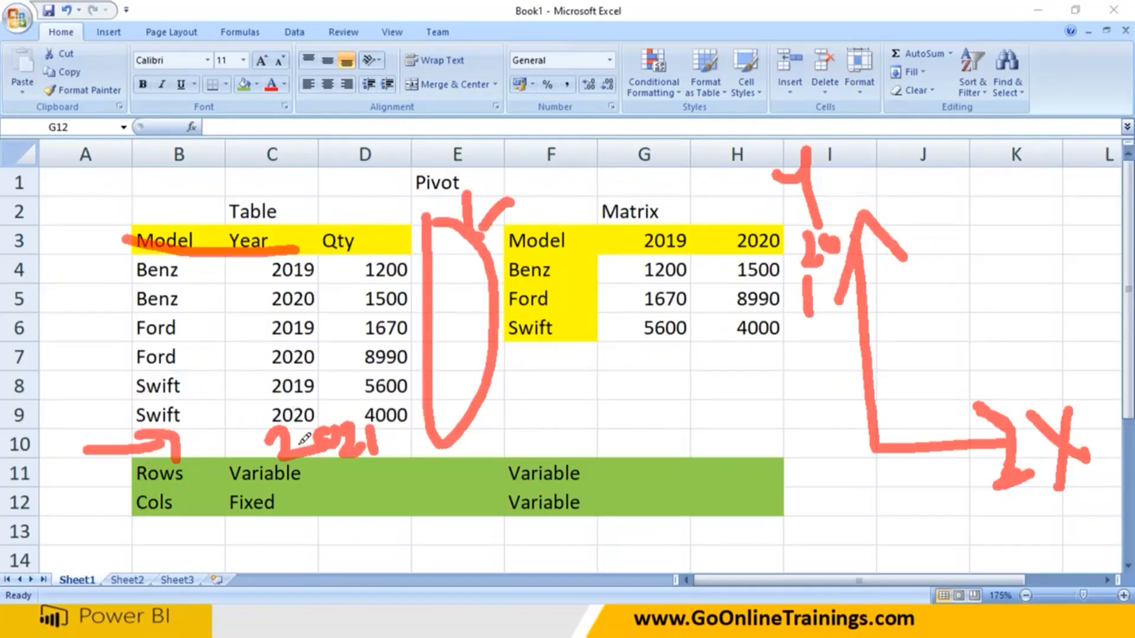
Circle the Table title and underline Cols, Fixed and Variable in the table's notes.
mouse_move(212, 222)
left_mouse_down()
mouse_move(331, 178)
mouse_move(221, 176)
left_mouse_up()
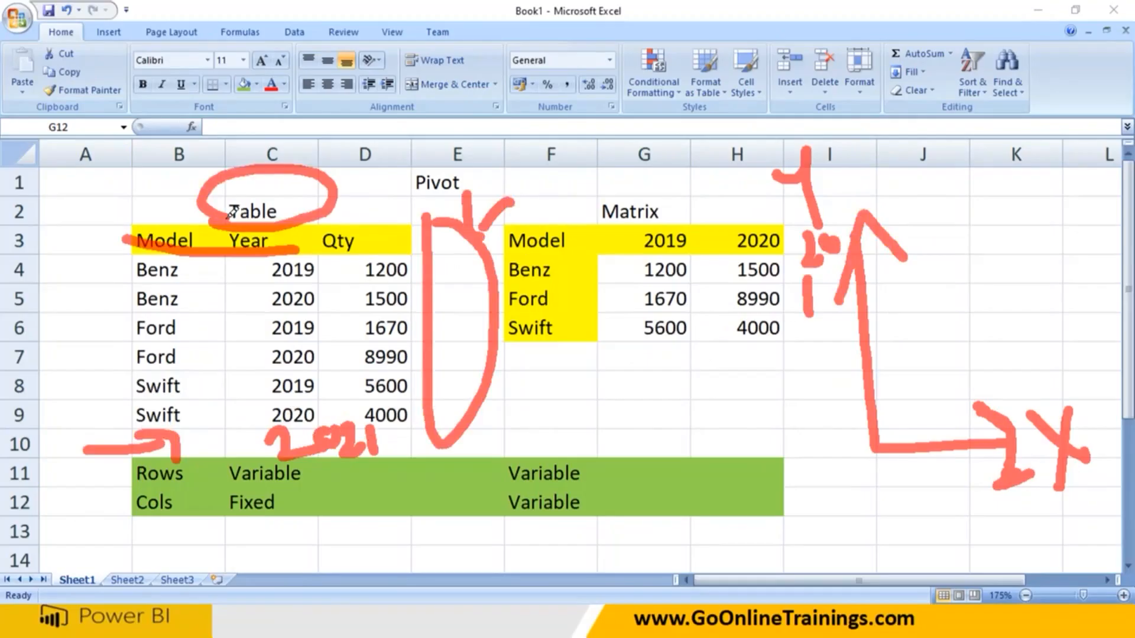
mouse_move(127, 520)
left_mouse_down()
mouse_move(282, 520)
mouse_move(215, 526)
left_mouse_up()
left_click_drag(298, 486, 219, 489)
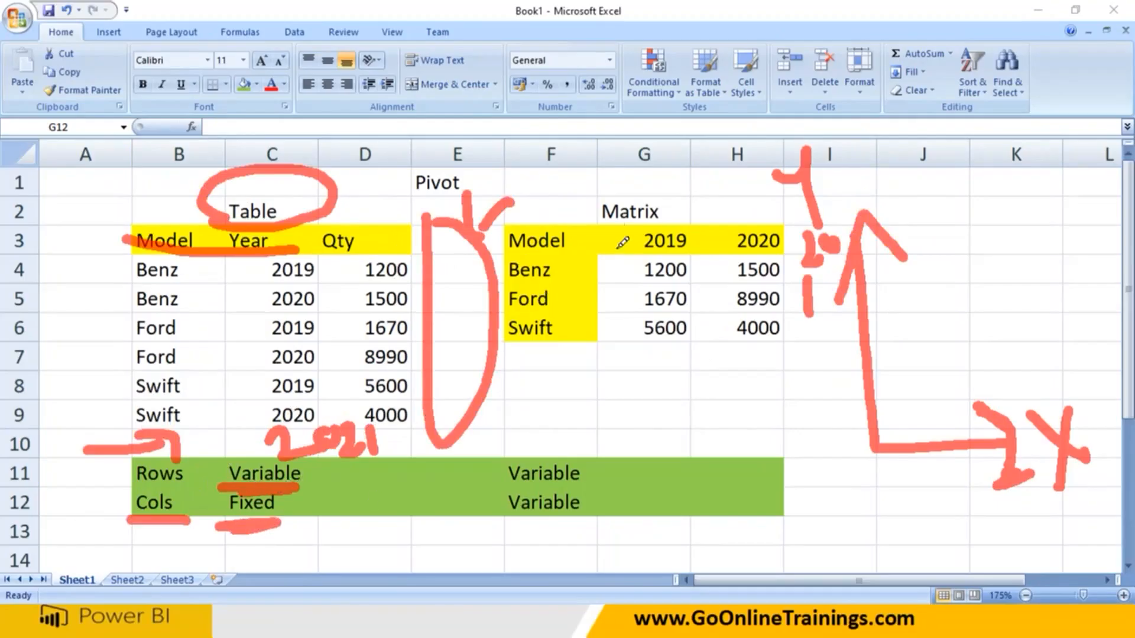
Circle the Matrix title, sketch labelled axes beneath the matrix, and mark its two Variable notes with the pen.
mouse_move(603, 223)
left_mouse_down()
mouse_move(608, 177)
mouse_move(603, 238)
left_mouse_up()
mouse_move(653, 337)
left_mouse_down()
mouse_move(650, 431)
mouse_move(789, 408)
mouse_move(815, 367)
mouse_move(810, 437)
left_mouse_up()
mouse_move(603, 342)
left_mouse_down()
mouse_move(630, 349)
mouse_move(633, 408)
left_mouse_up()
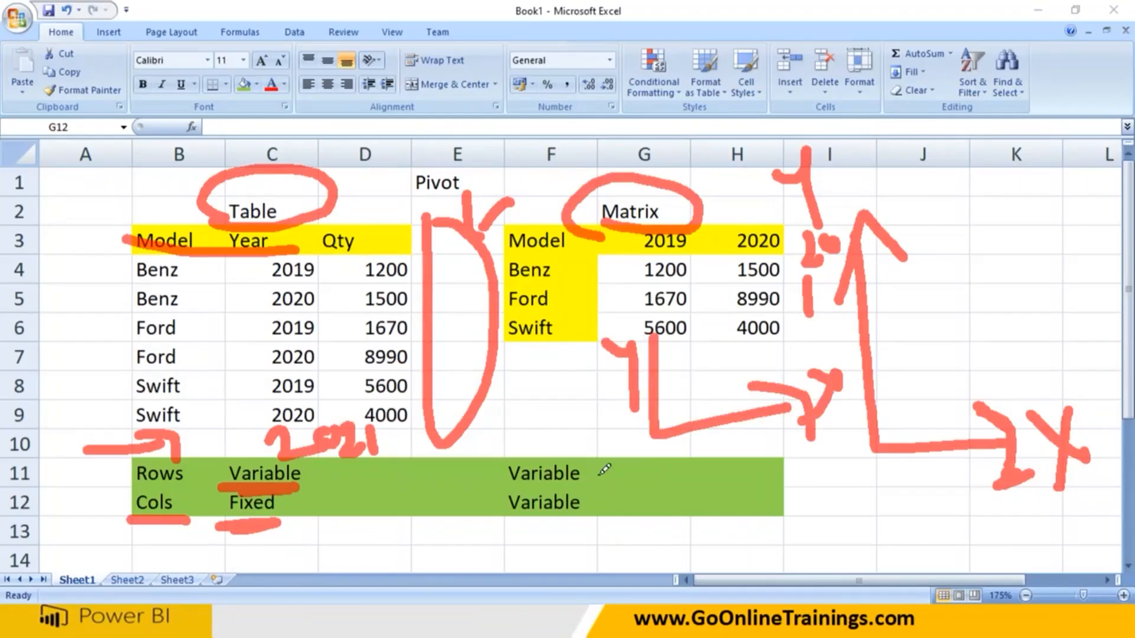
left_click_drag(593, 477, 659, 438)
left_click_drag(590, 505, 657, 488)
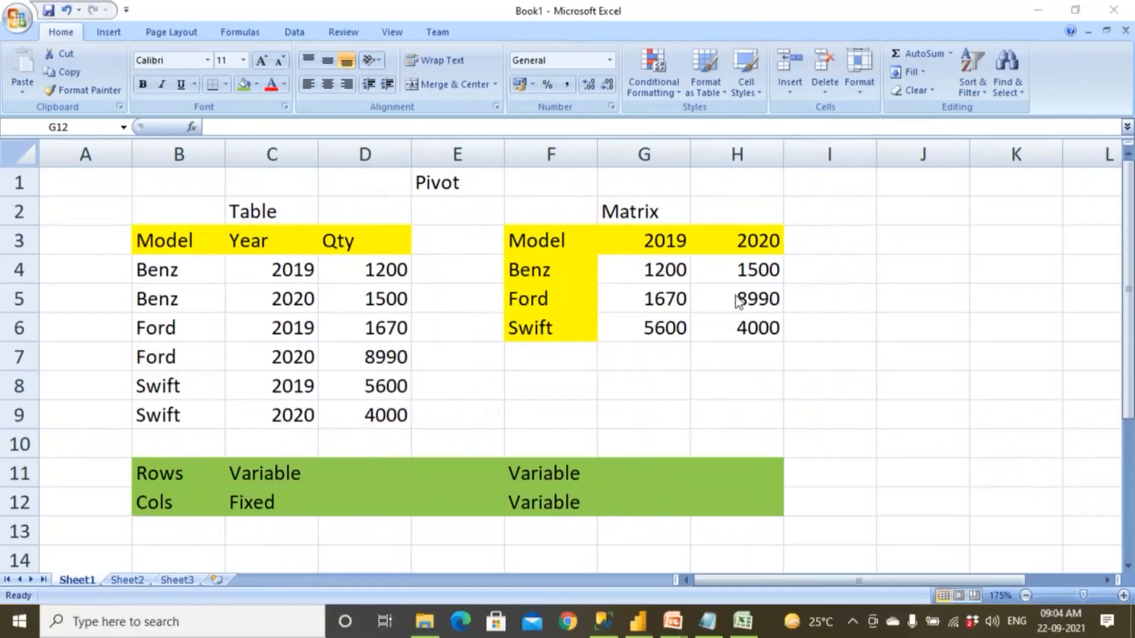
left_click(561, 240)
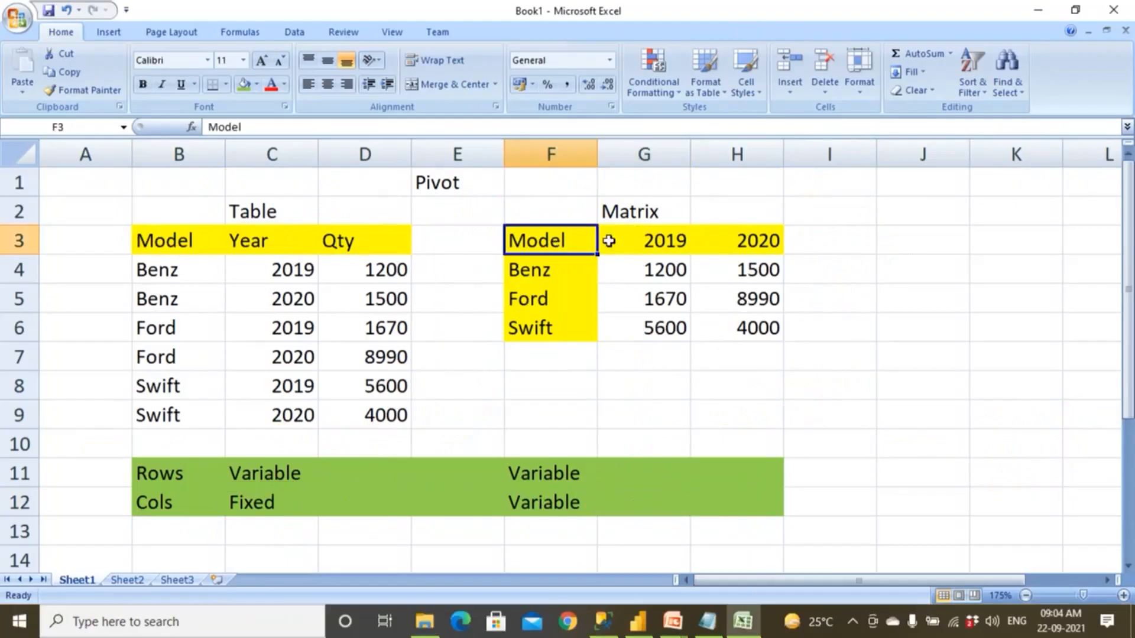
Examine the matrix's year headers, model rows and Benz quantities alongside the table's records.
left_click(730, 239)
left_click(559, 247)
left_click(546, 271)
left_click(544, 302)
left_click(547, 330)
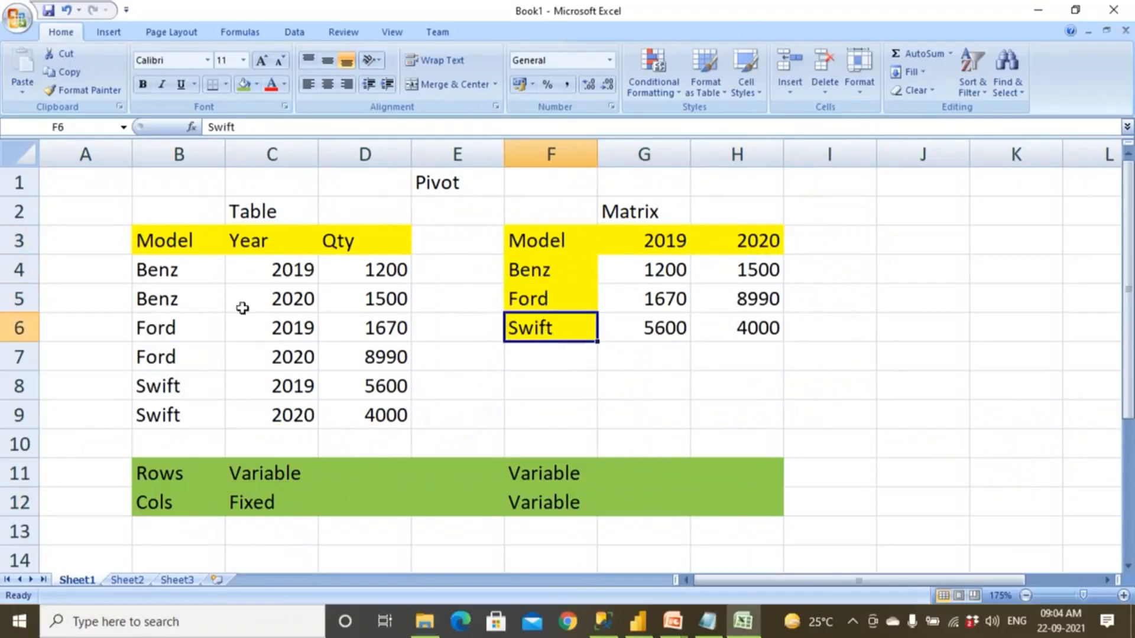
left_click_drag(183, 264, 378, 417)
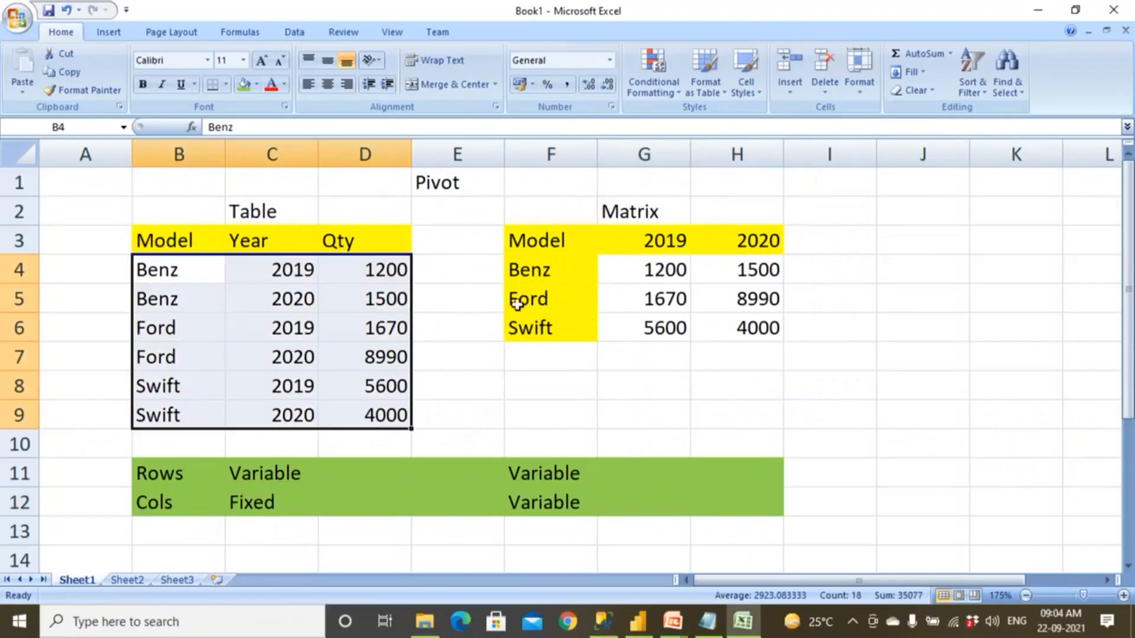
left_click_drag(539, 212, 776, 362)
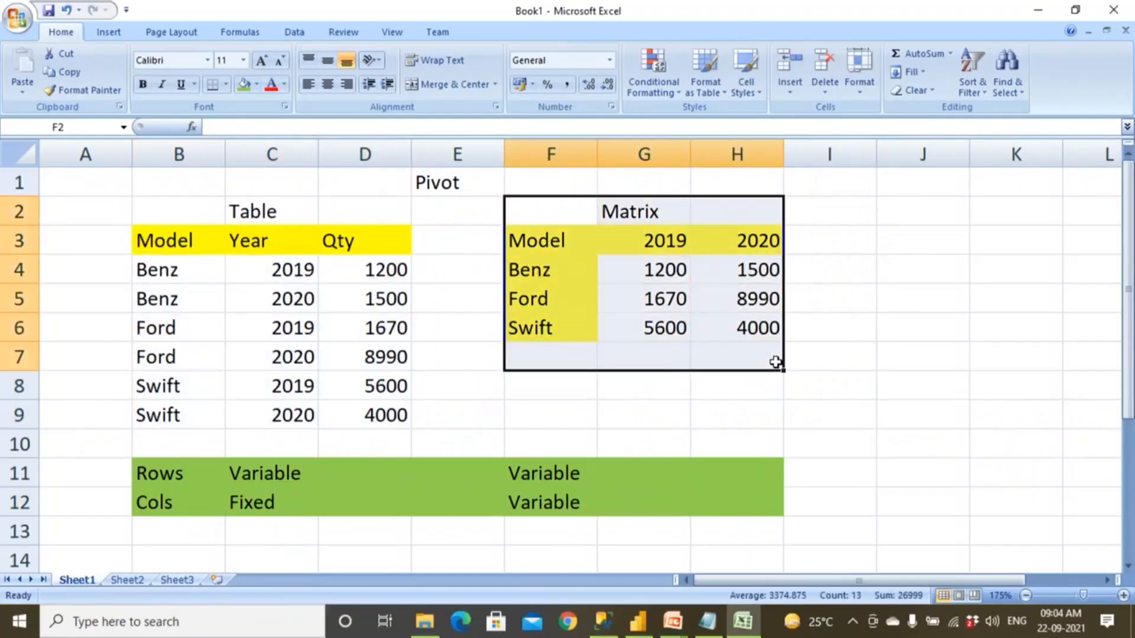
left_click(686, 375)
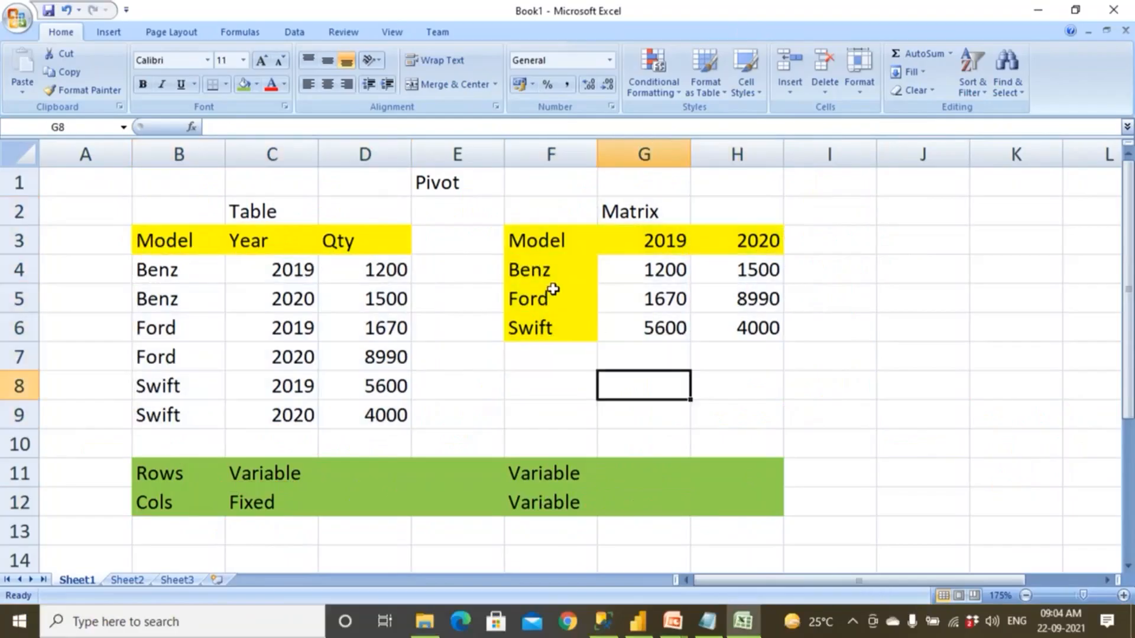
left_click(570, 270)
left_click(666, 268)
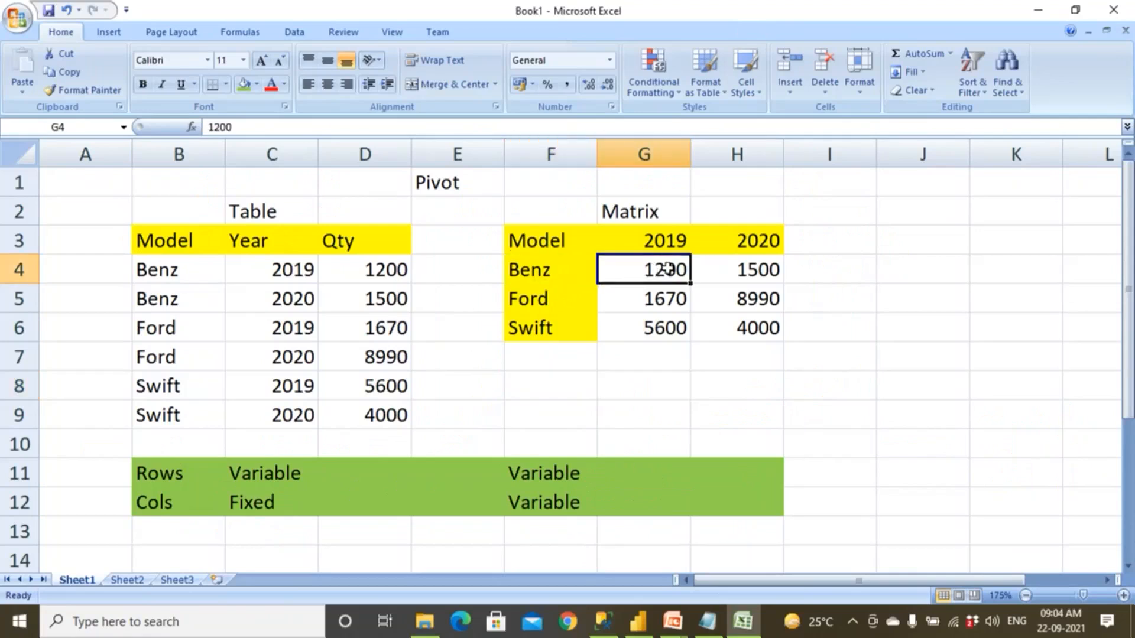
left_click(742, 270)
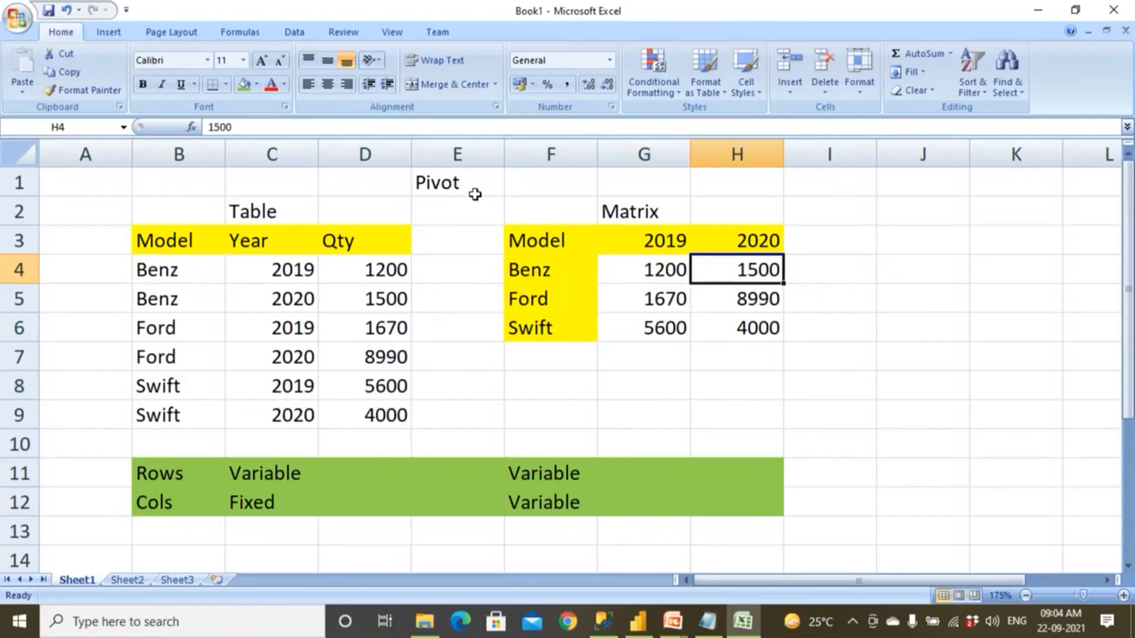
Compare the table's Year values with the matrix's year columns, following the Pivot label from table to matrix.
left_click_drag(202, 267, 326, 408)
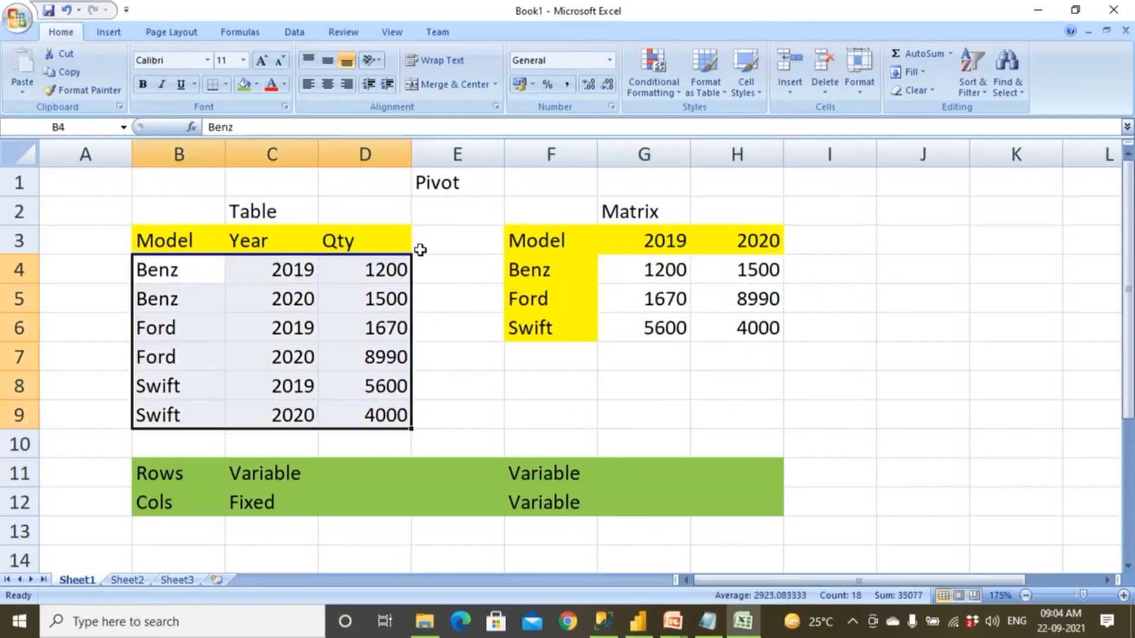
left_click(290, 270)
left_click(287, 297)
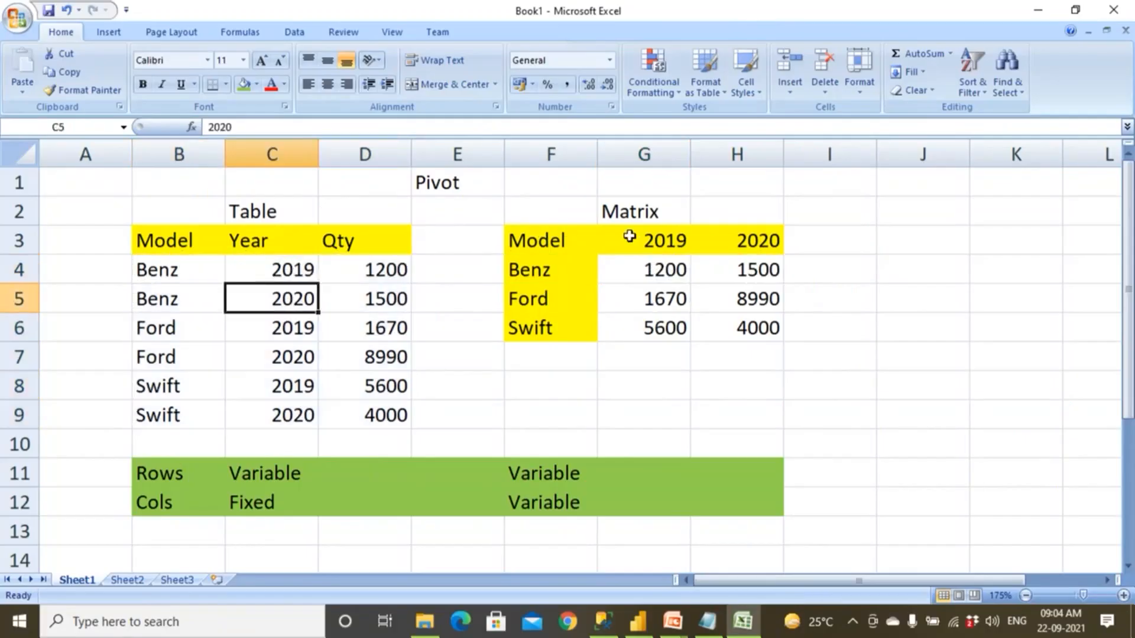
left_click_drag(650, 243, 644, 357)
left_click_drag(744, 248, 739, 328)
left_click(467, 185)
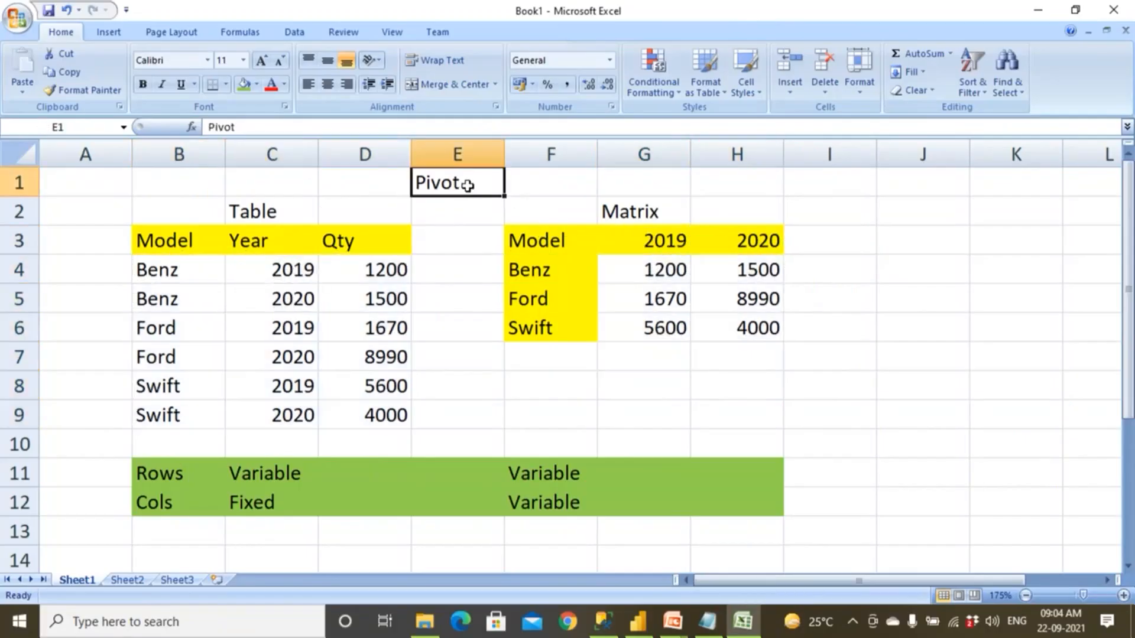
left_click_drag(178, 243, 394, 422)
left_click(479, 179)
left_click(613, 208)
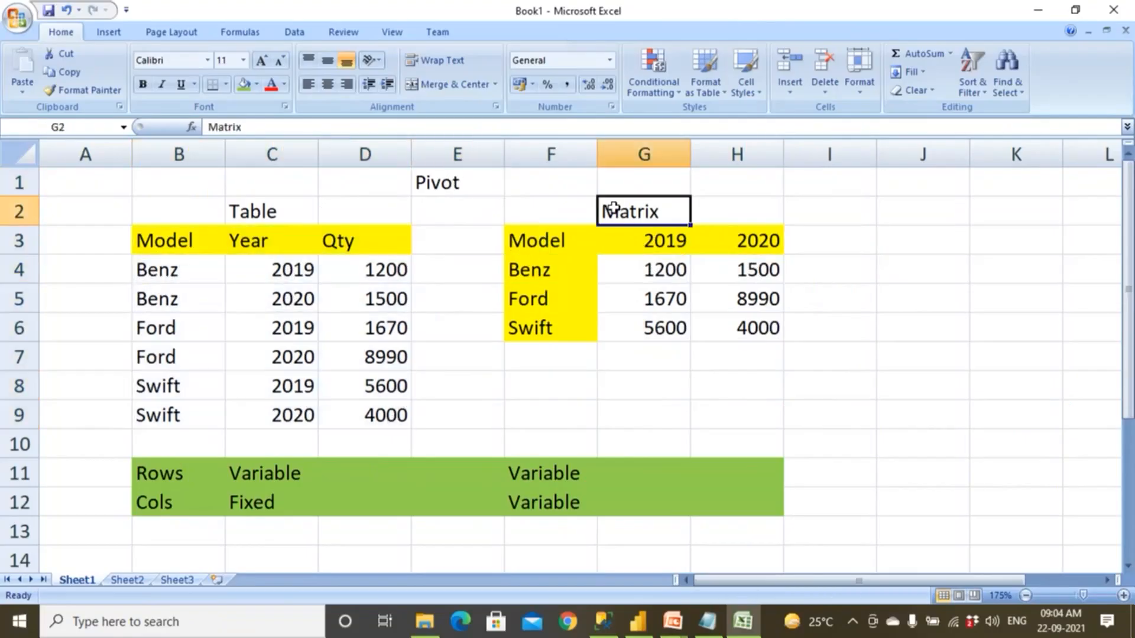
left_click_drag(578, 260, 679, 349)
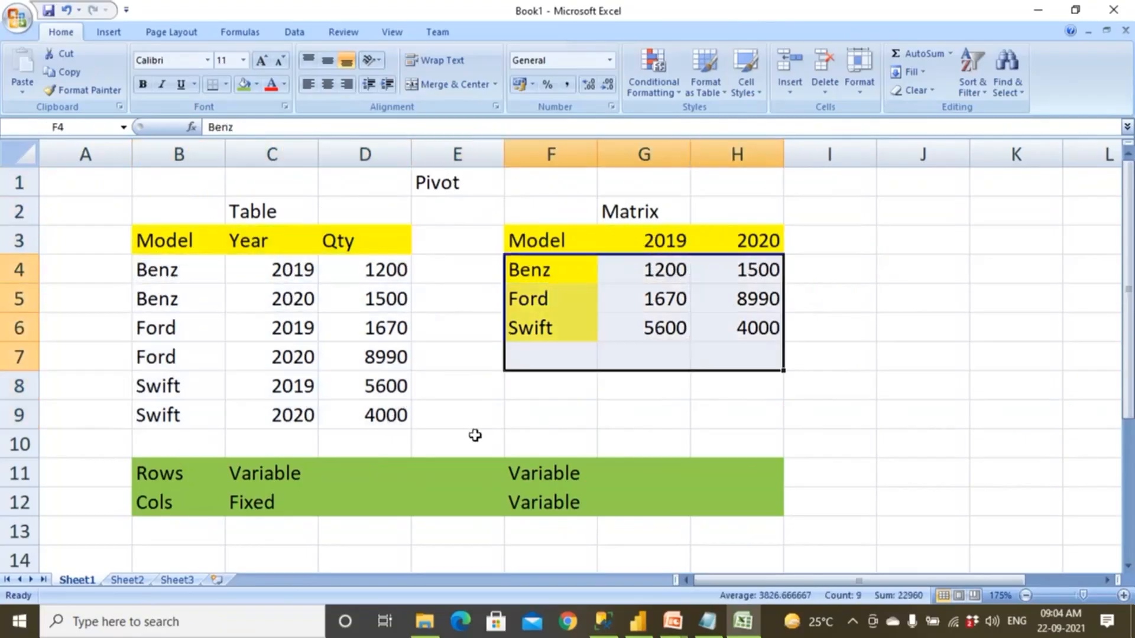
Enter the label UnPivot in cell E10, between the table and the matrix.
left_click(461, 420)
left_click(460, 441)
type("UnPivot")
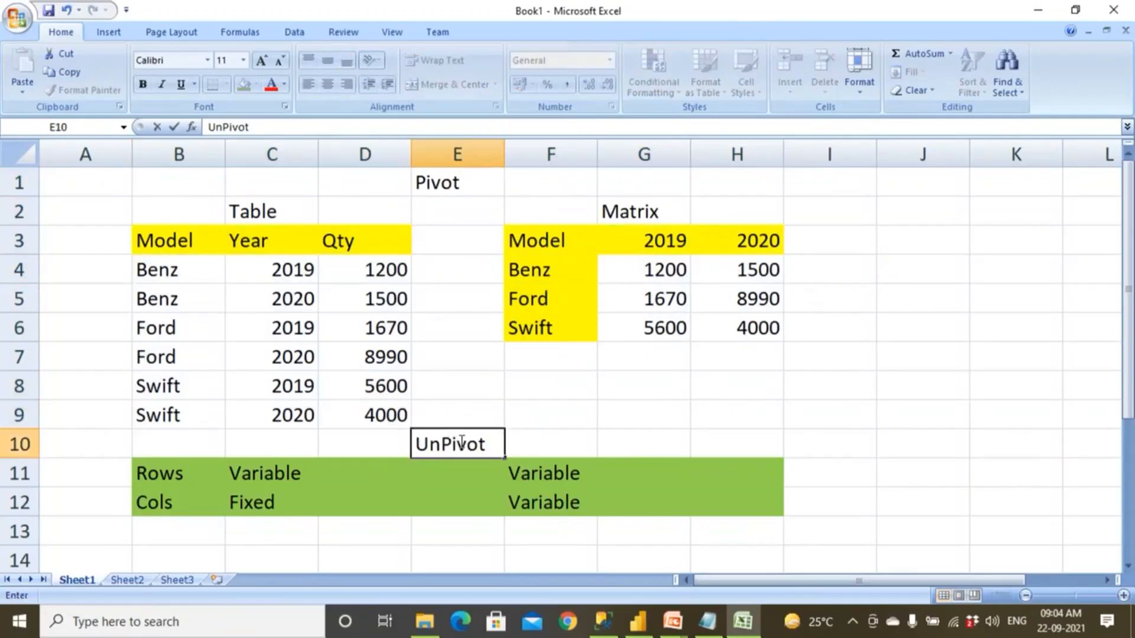
left_click_drag(157, 264, 362, 412)
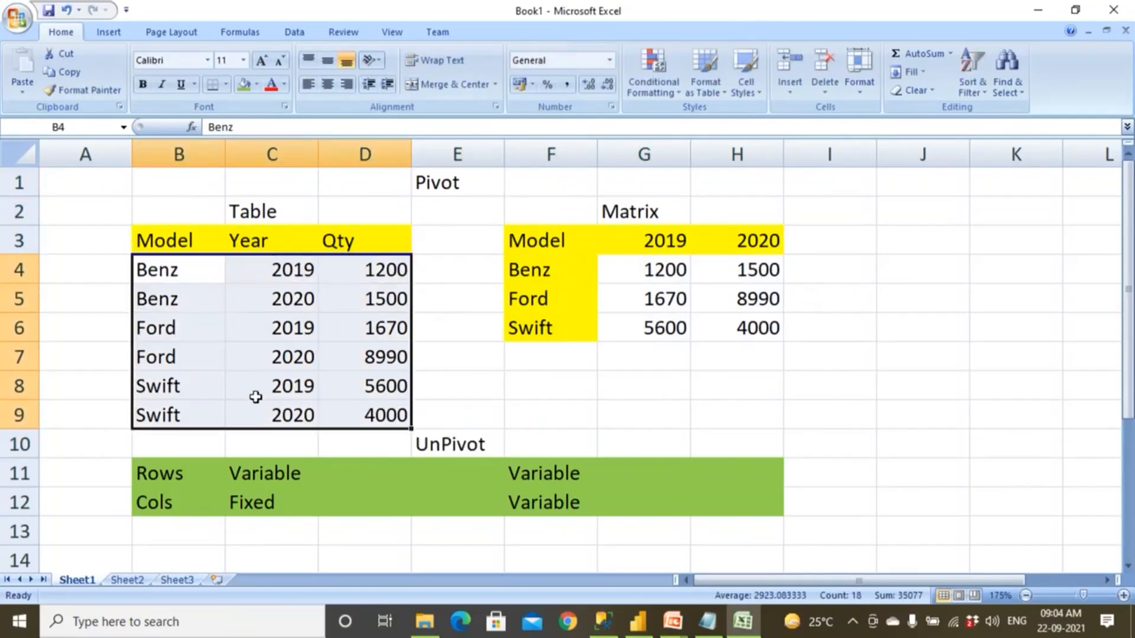
Start a second sample table in row 15 with the headers Eid, Name and Sal in columns B to D.
scroll(190, 260, "down", 4)
left_click(191, 242)
type("Eid")
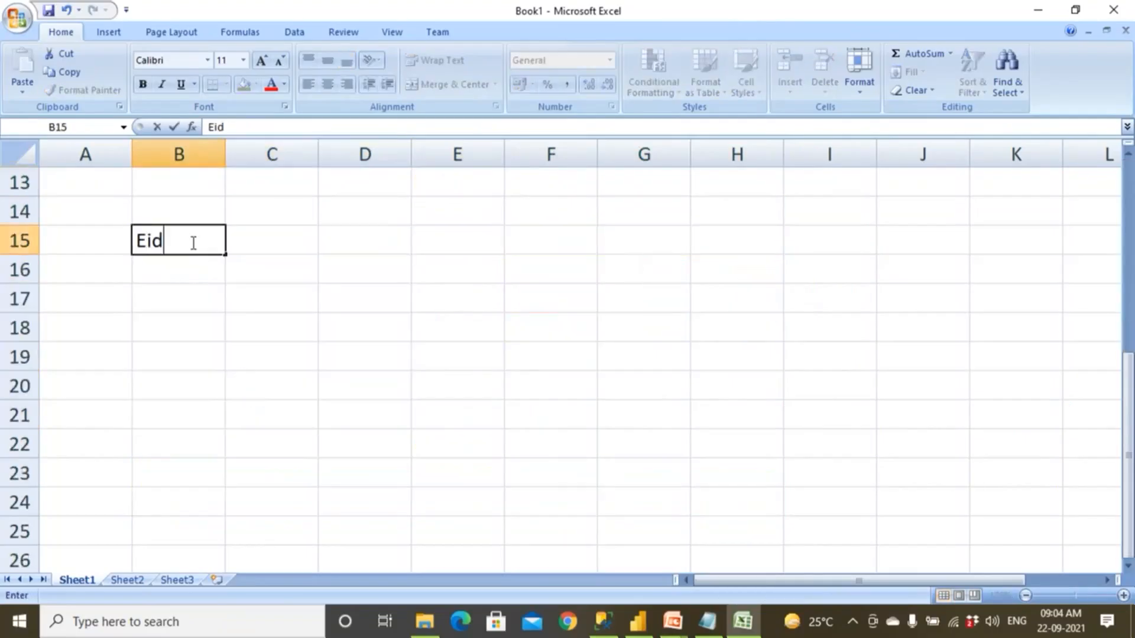
key("Tab")
type("Nm")
key("BackSpace")
type("ame")
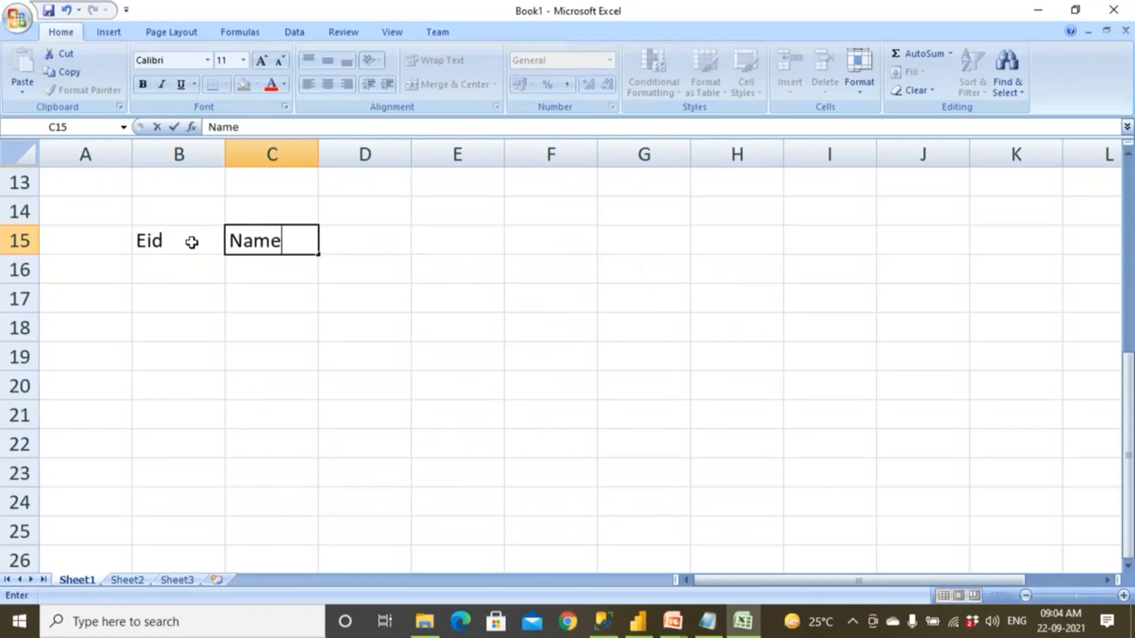
key("Tab")
type("Sal")
key("Return")
Fill row 16 with Eid 1, the employee's first name and Sal 1200, correcting the name's spelling.
type("1")
key("Tab")
type("Jihn")
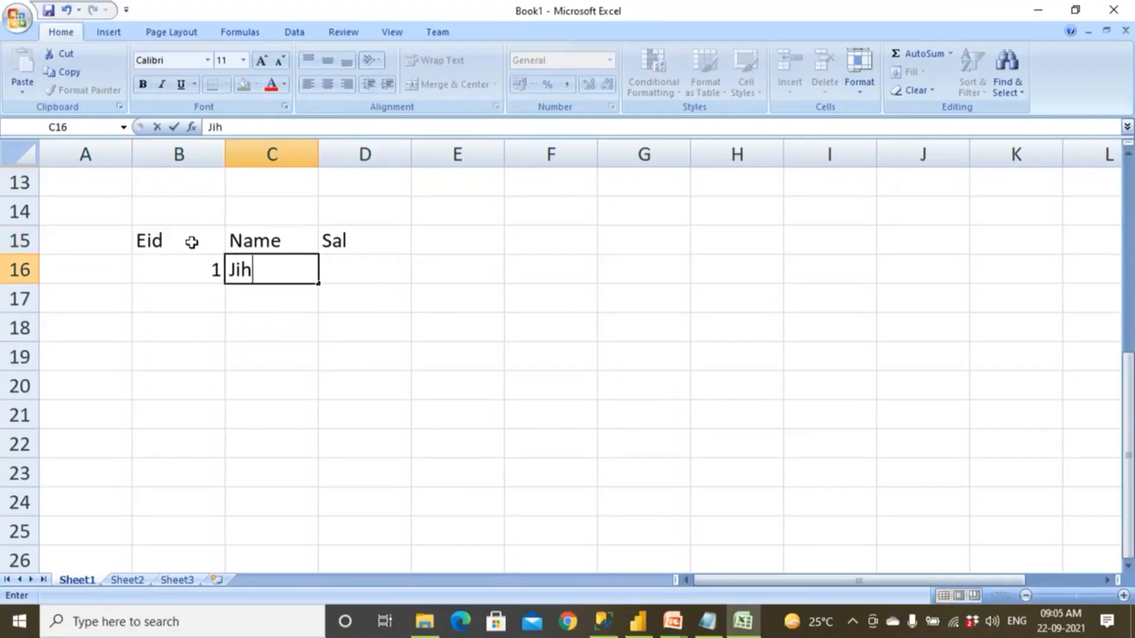
key("Tab")
type("1200")
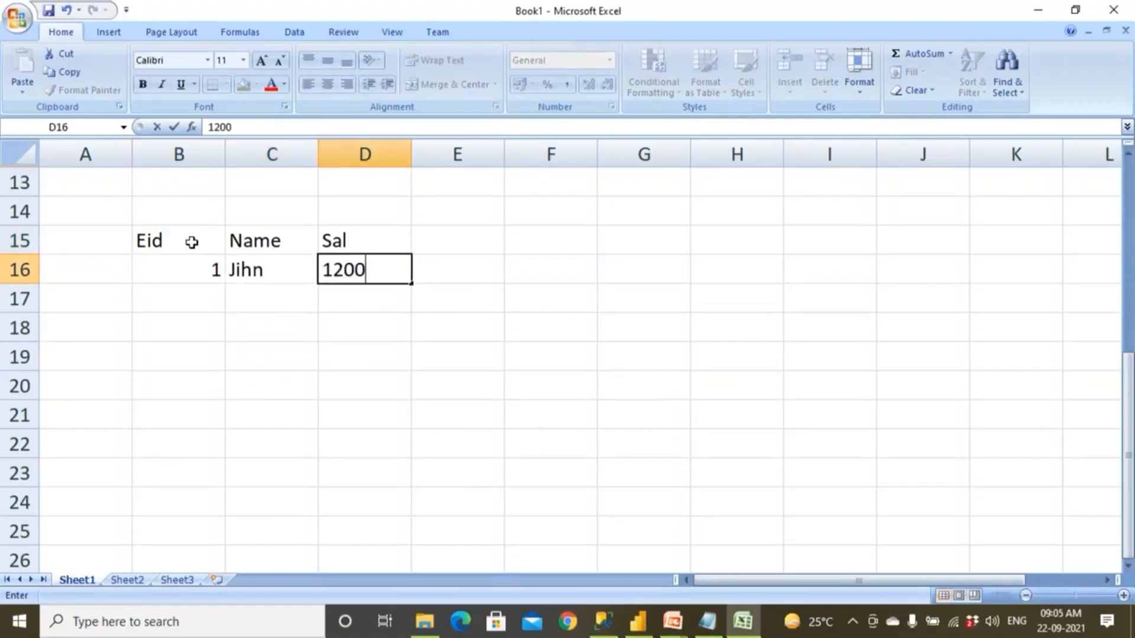
left_click(261, 267)
type("John")
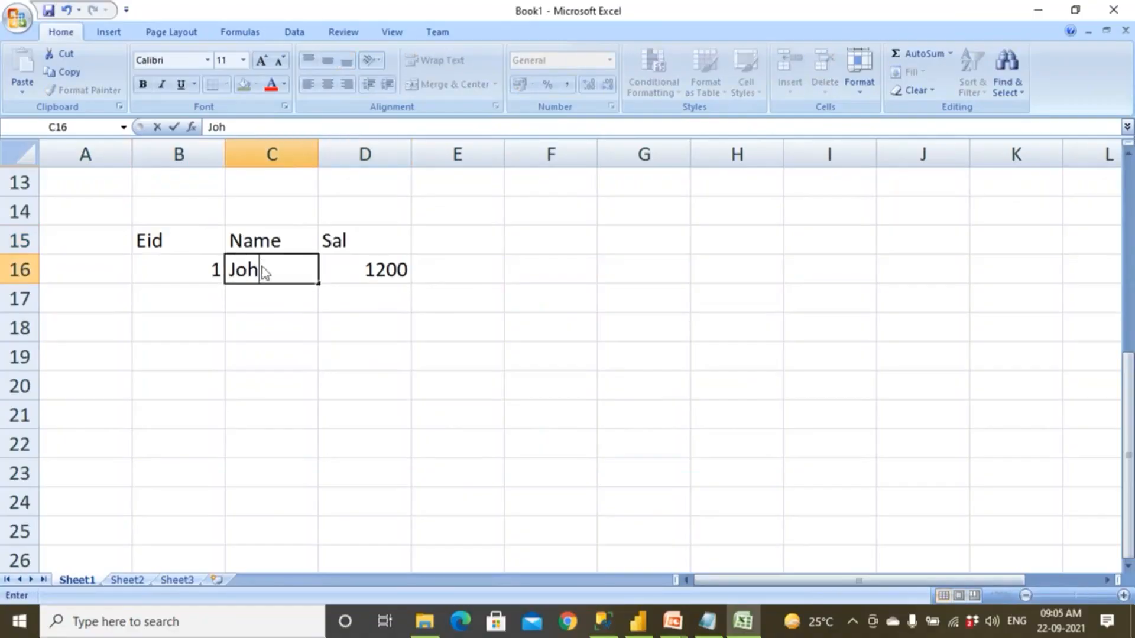
key("Return")
Fill row 17 with Eid 3, the second employee's first name and Sal 1230.
type("2")
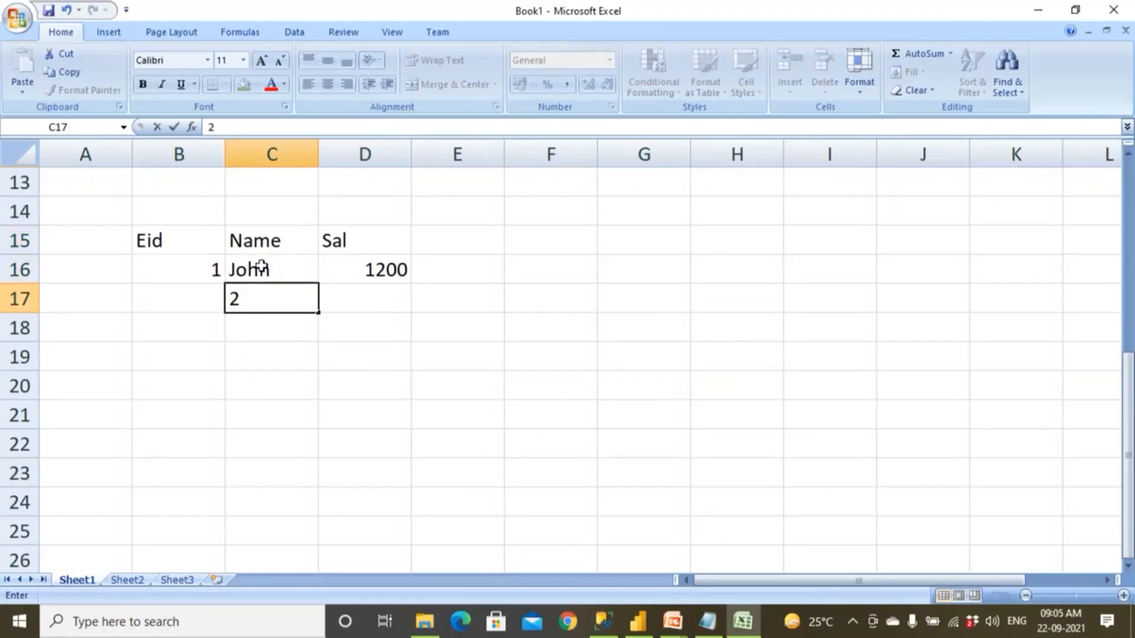
key("Left")
type("3")
key("Right")
type("Sita")
key("Right")
type("1230")
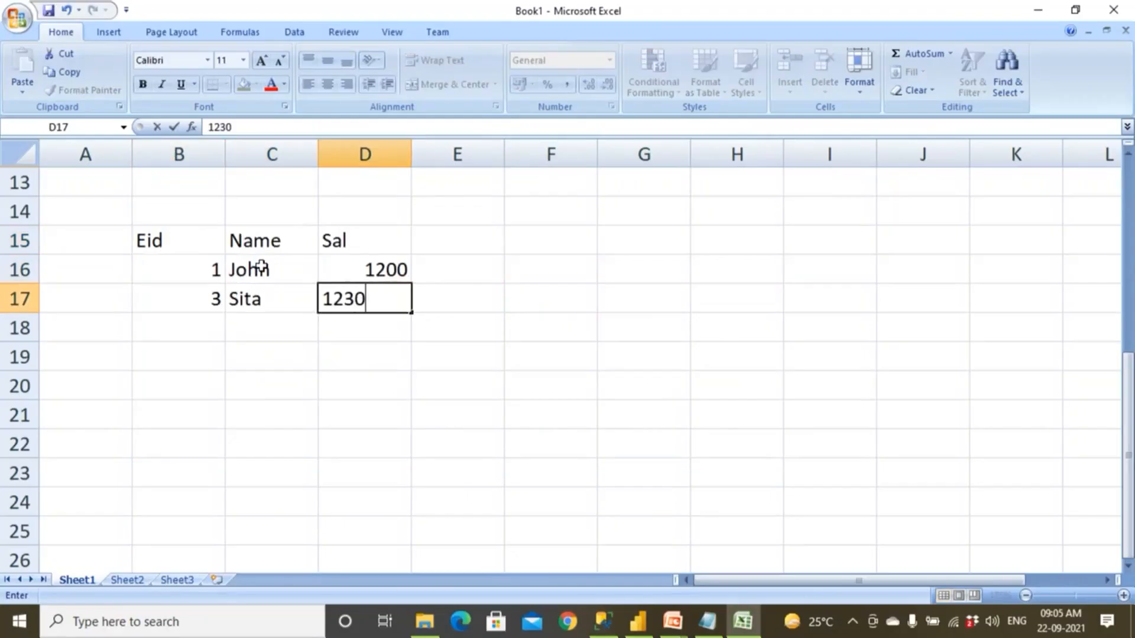
left_click(313, 392)
Fill the Eid, Name and Sal headers with green and centre the contents of columns B to D.
left_click_drag(216, 235, 361, 240)
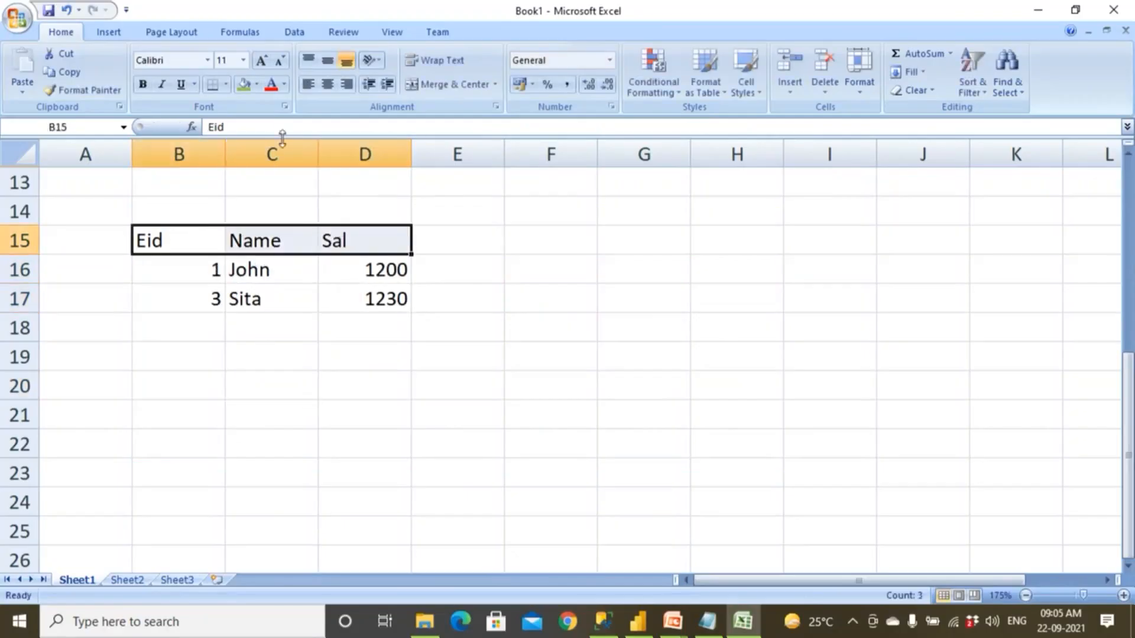
left_click(244, 84)
left_click_drag(180, 154, 349, 153)
left_click(327, 83)
Compare the employee records with the car table's repeated models and years and with the matrix layout.
left_click_drag(214, 277, 421, 303)
scroll(382, 356, "up", 3)
scroll(382, 356, "up", 1)
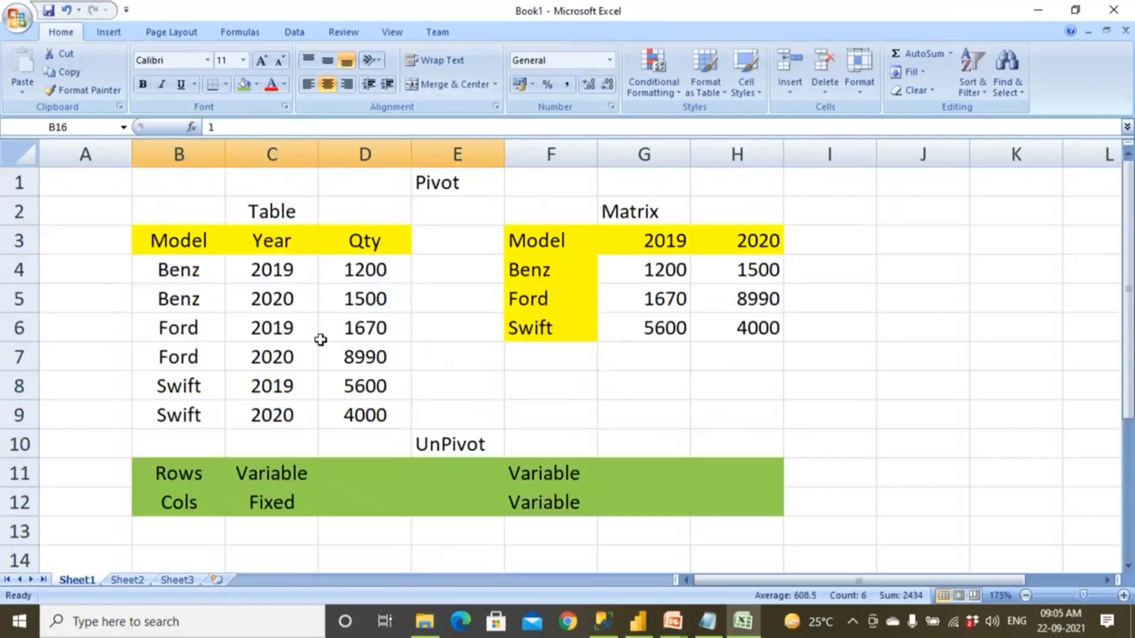
left_click_drag(203, 275, 200, 301)
left_click_drag(261, 266, 385, 420)
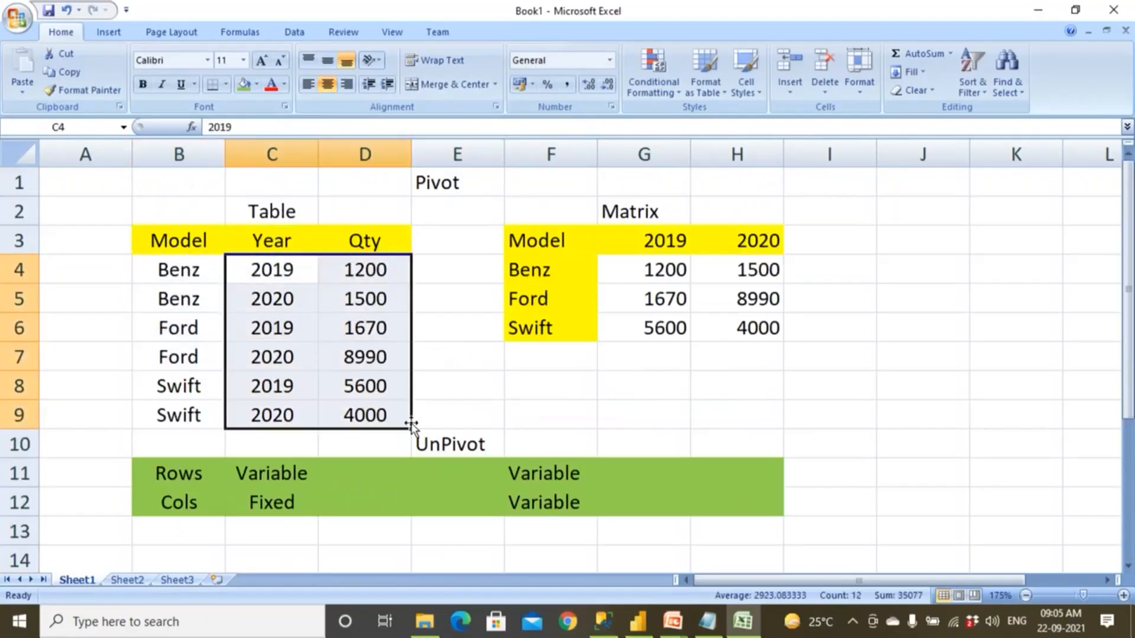
left_click_drag(469, 409, 157, 227)
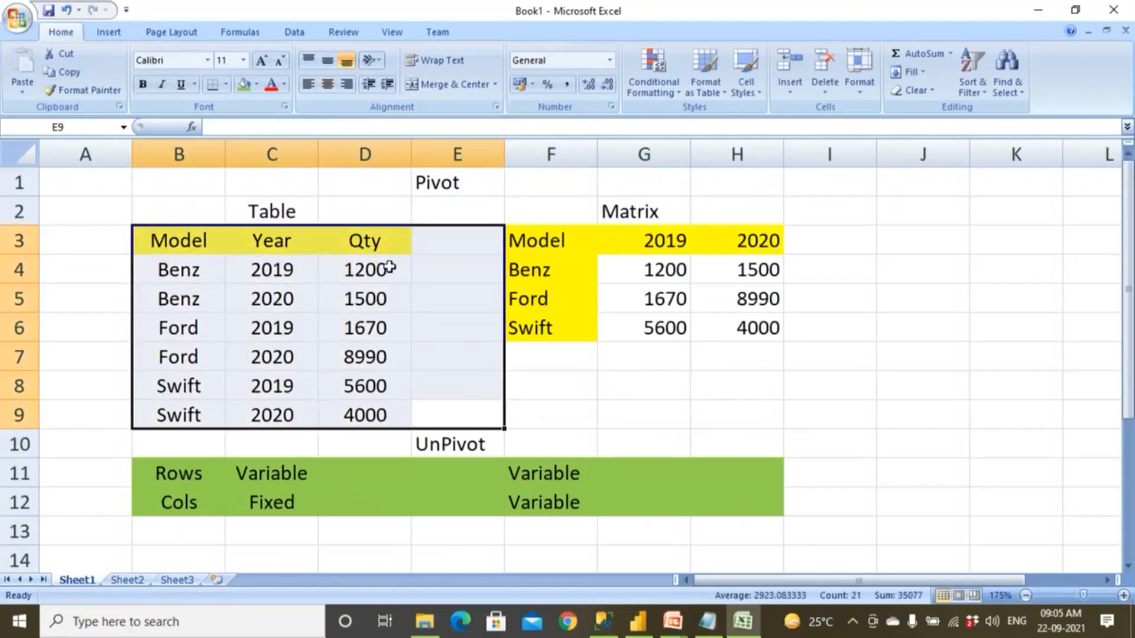
left_click(542, 347)
left_click_drag(481, 213, 785, 351)
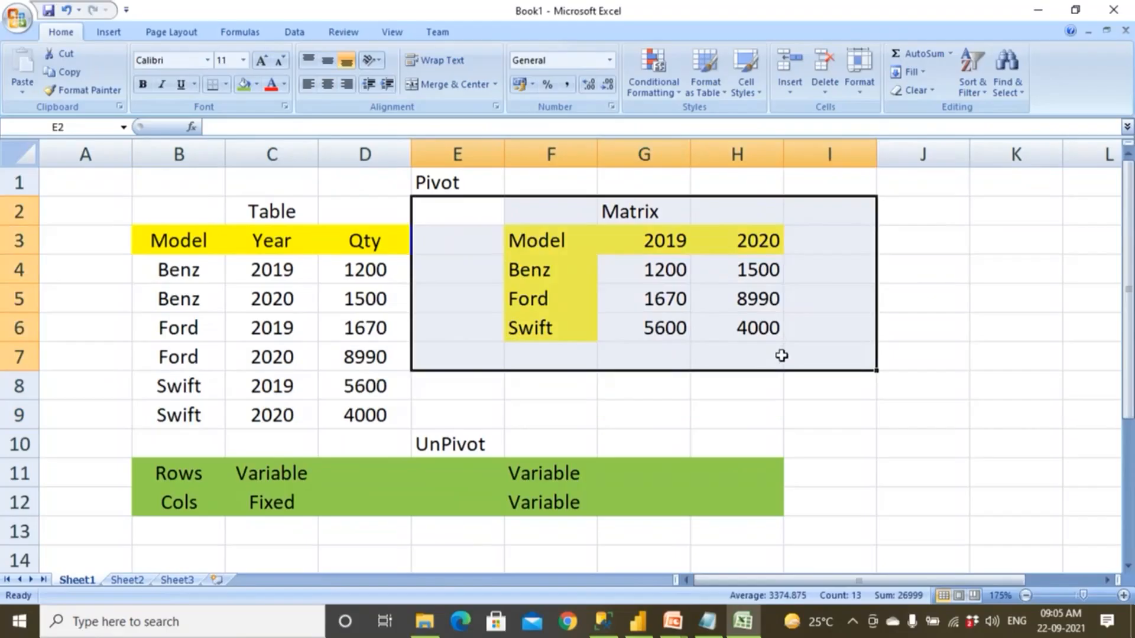
left_click_drag(272, 240, 287, 410)
Title the employee sample Table in cell C14, above its headers.
scroll(302, 420, "down", 3)
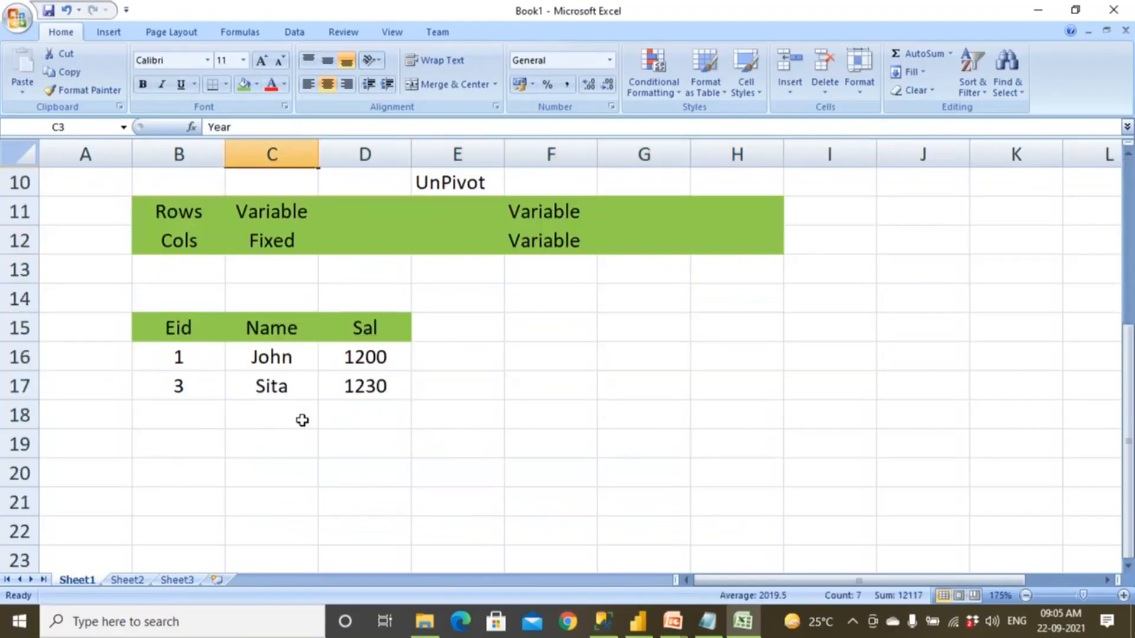
left_click_drag(172, 312, 372, 387)
left_click(291, 293)
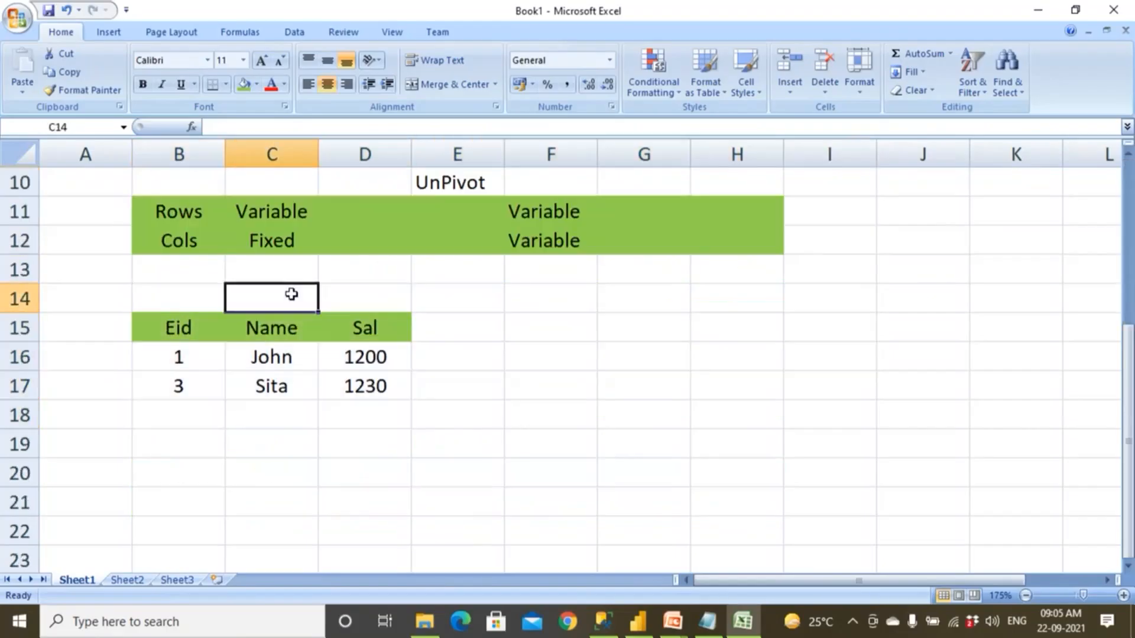
type("Table")
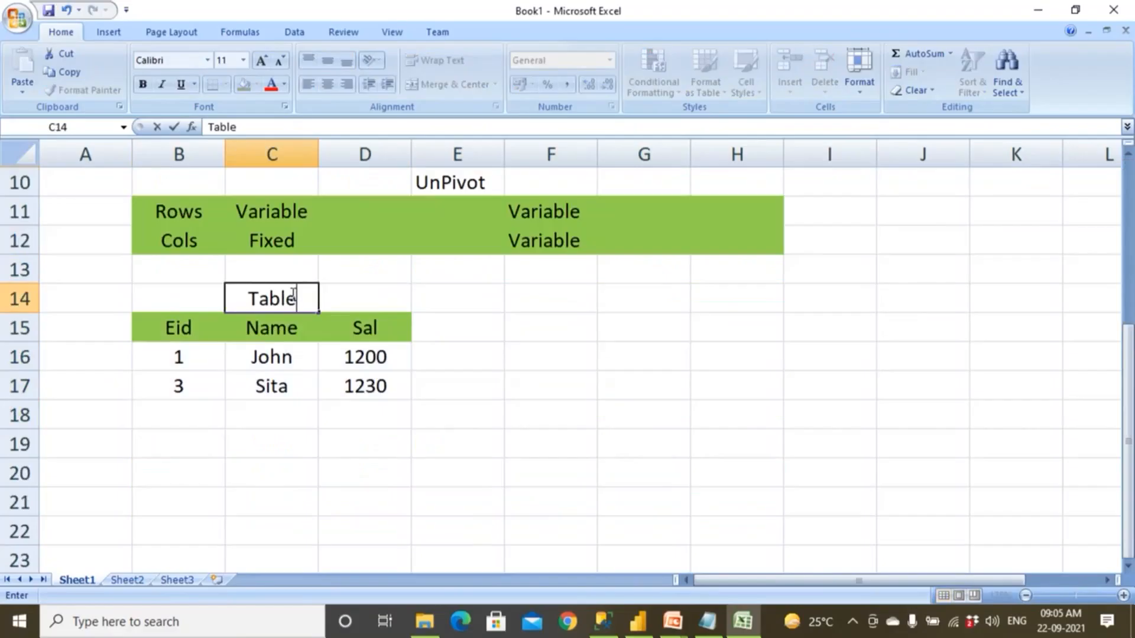
left_click(286, 388)
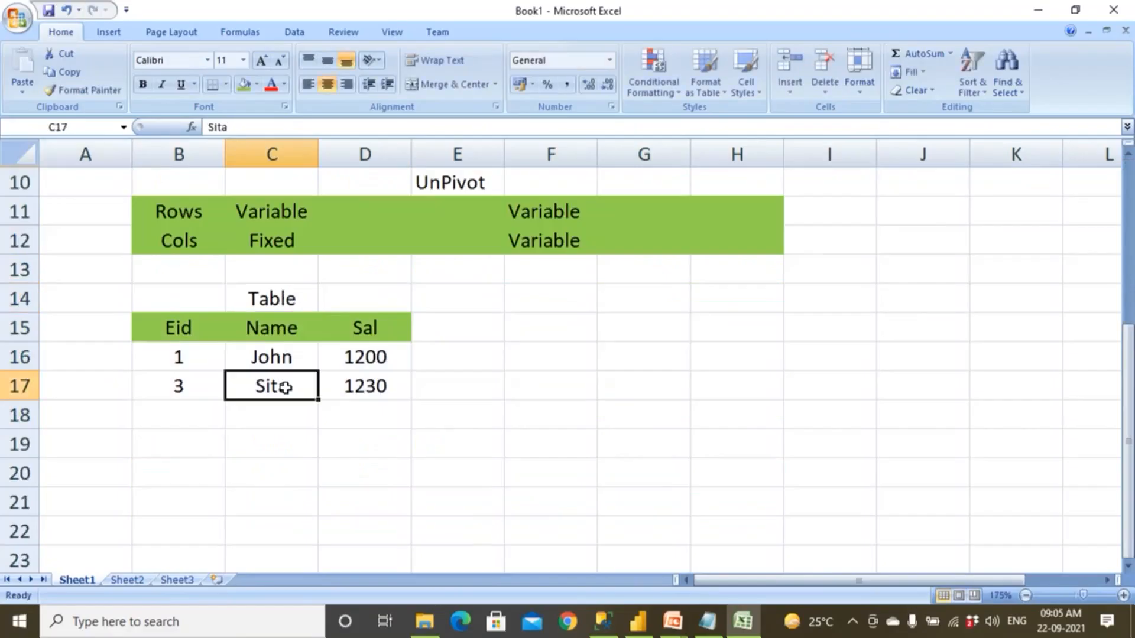
Review the car table and the matrix side by side as two layouts of the same data.
scroll(286, 387, "up", 3)
left_click_drag(177, 213, 417, 417)
left_click(404, 391)
left_click_drag(214, 214, 378, 446)
left_click(208, 214)
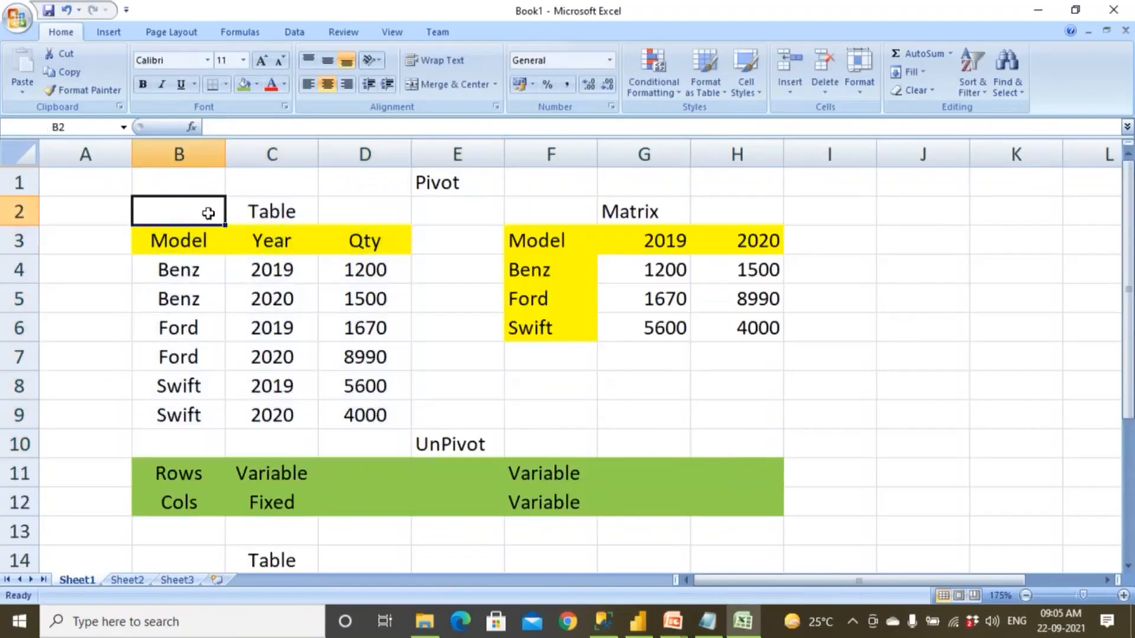
left_click_drag(446, 186, 800, 367)
left_click(737, 443)
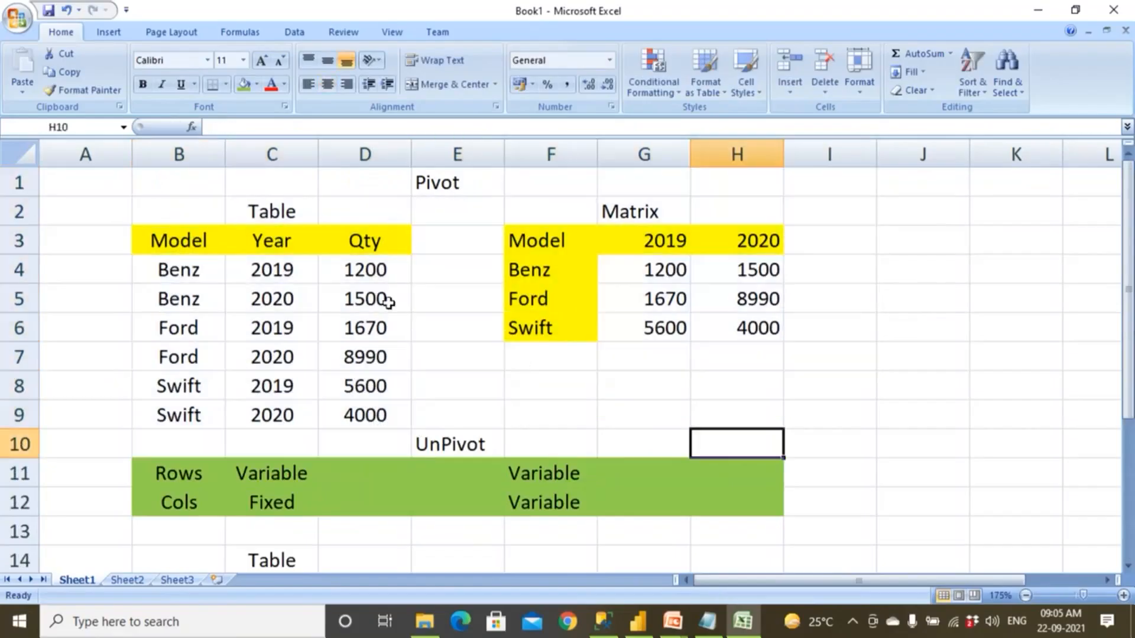
left_click_drag(193, 204, 388, 446)
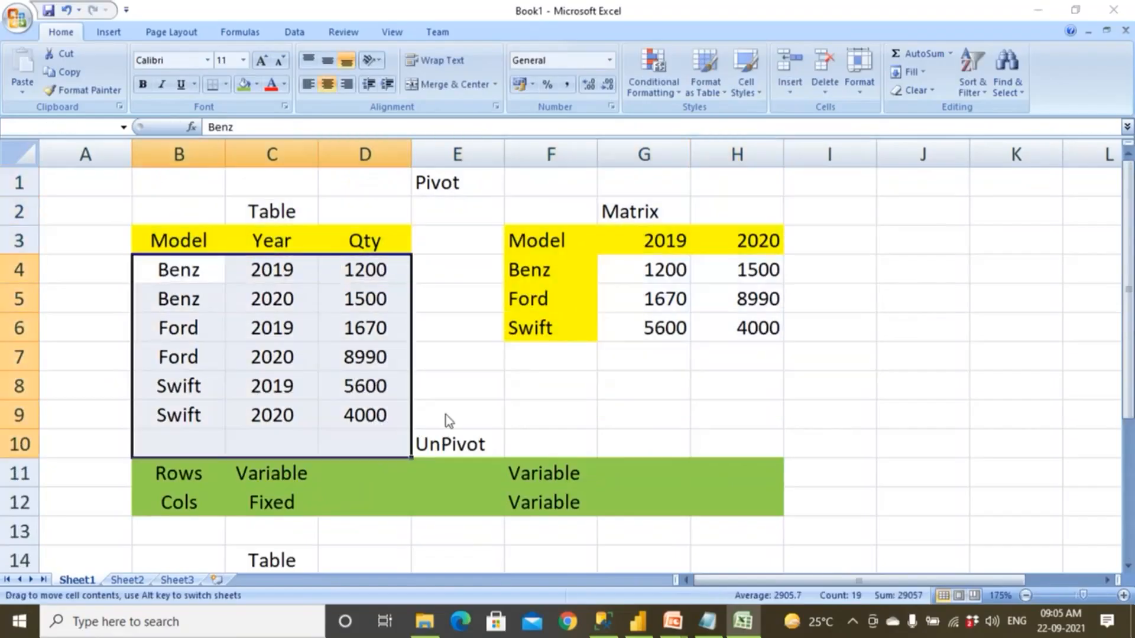
left_click_drag(446, 415, 448, 416)
left_click(604, 353)
left_click(555, 367)
Examine the car table, the matrix, the UnPivot label and the employee table to contrast when each layout applies.
left_click_drag(136, 223, 373, 414)
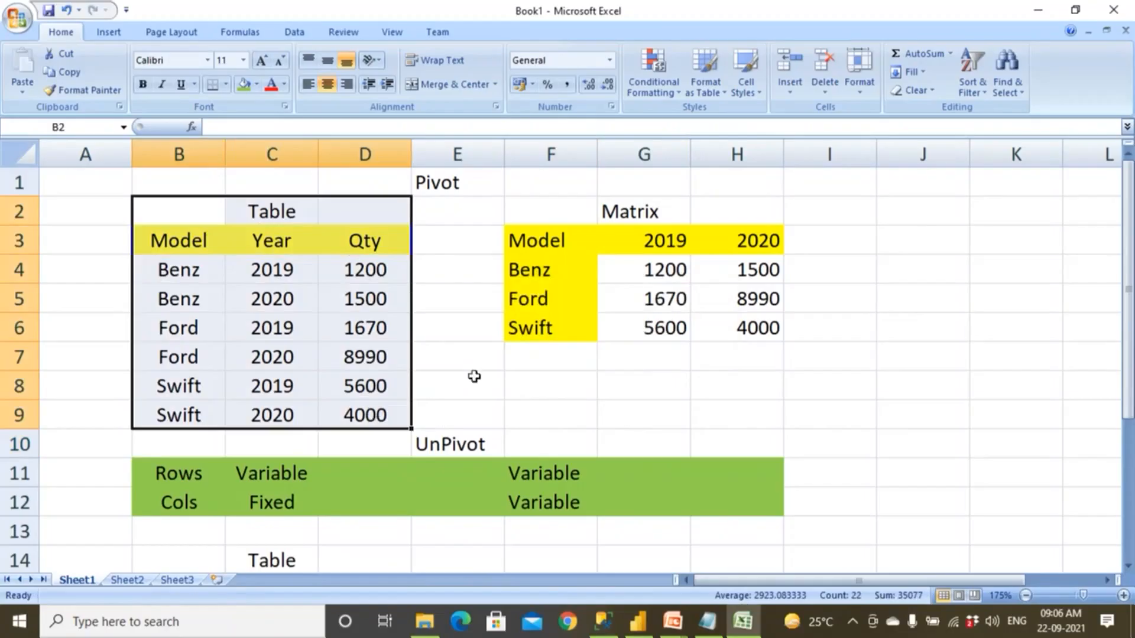
left_click_drag(532, 202, 692, 361)
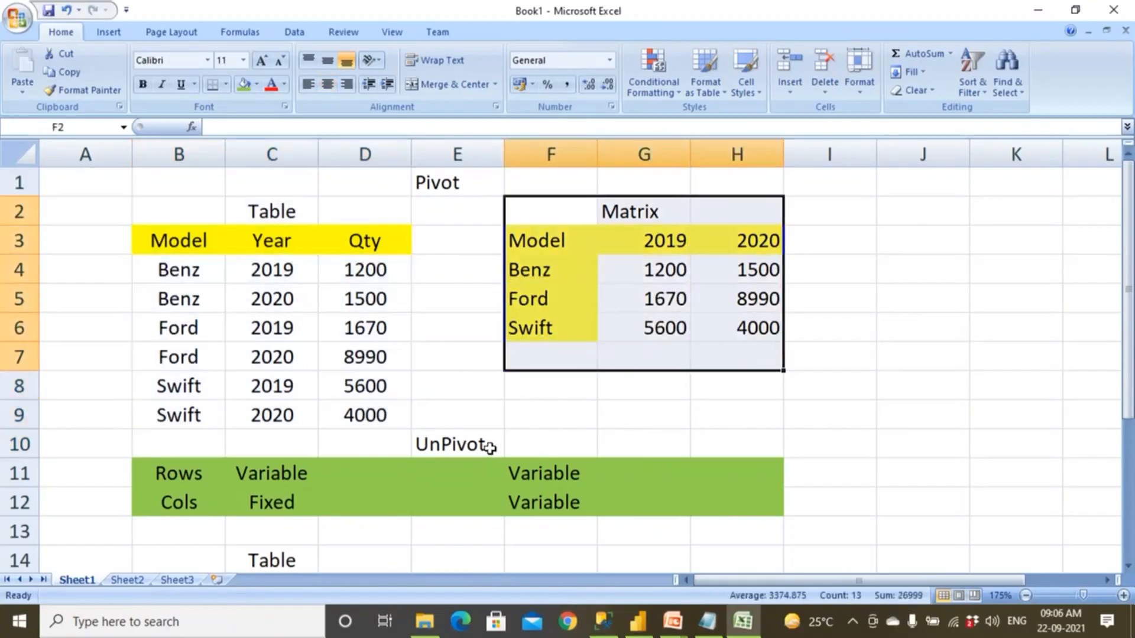
left_click(491, 446)
left_click_drag(151, 262, 355, 432)
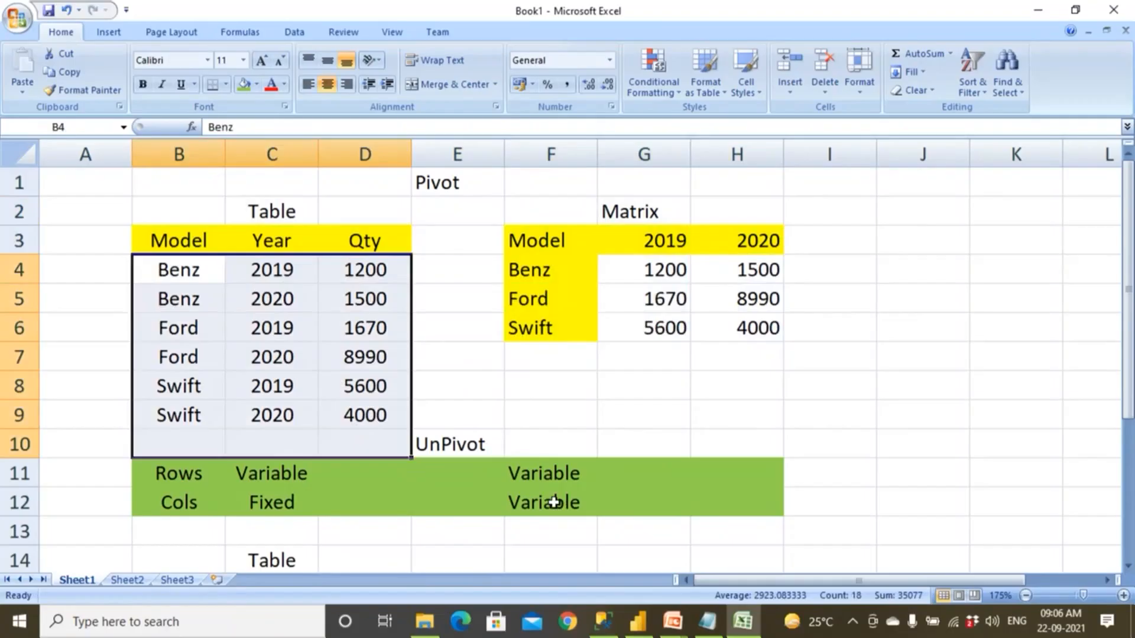
scroll(631, 459, "down", 5)
scroll(440, 413, "up", 2)
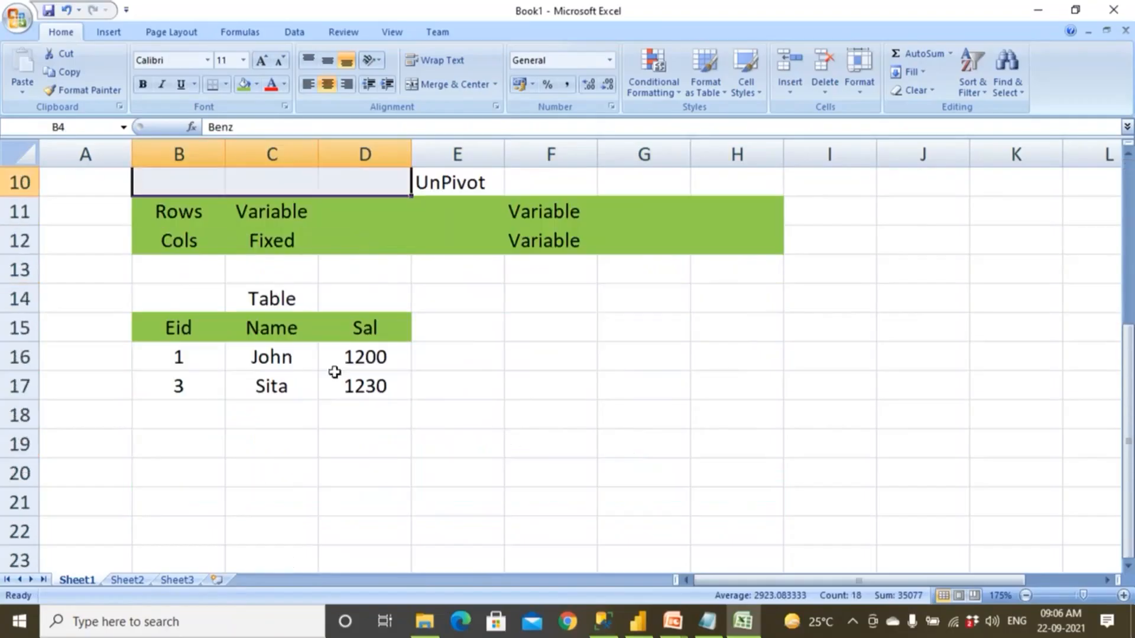
left_click_drag(152, 304, 463, 431)
scroll(465, 431, "up", 3)
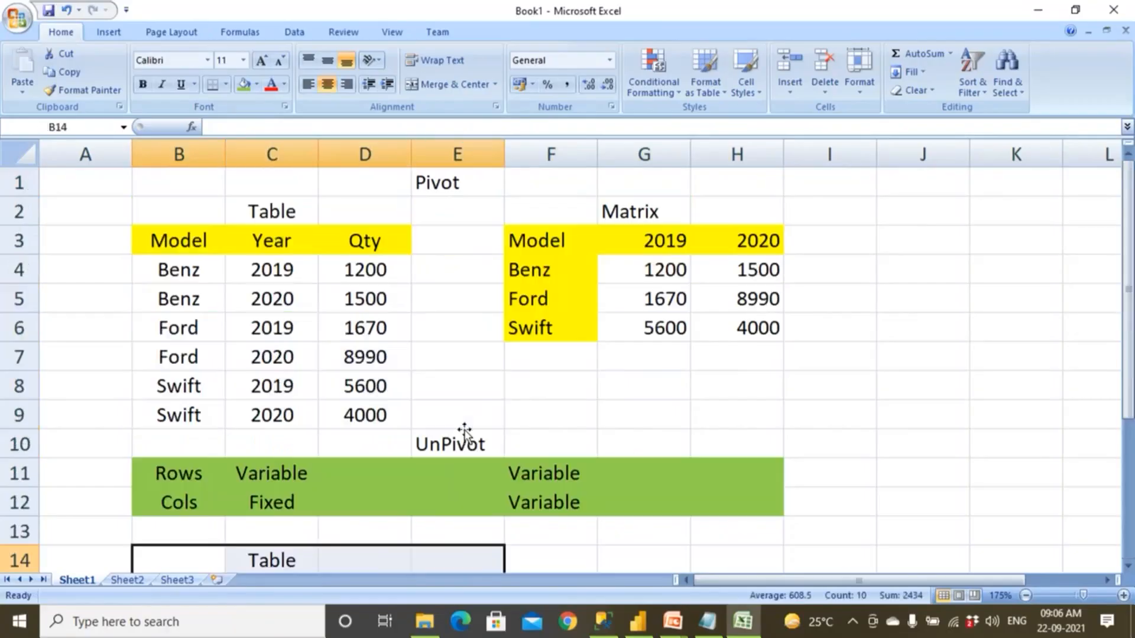
left_click_drag(456, 211, 829, 375)
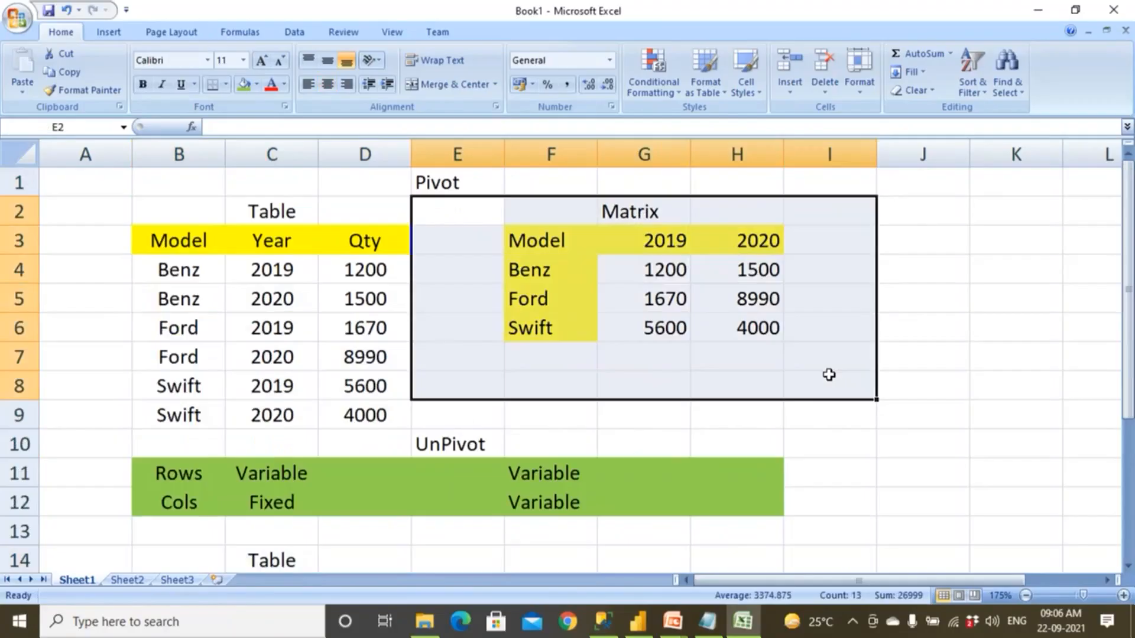
left_click_drag(149, 205, 379, 412)
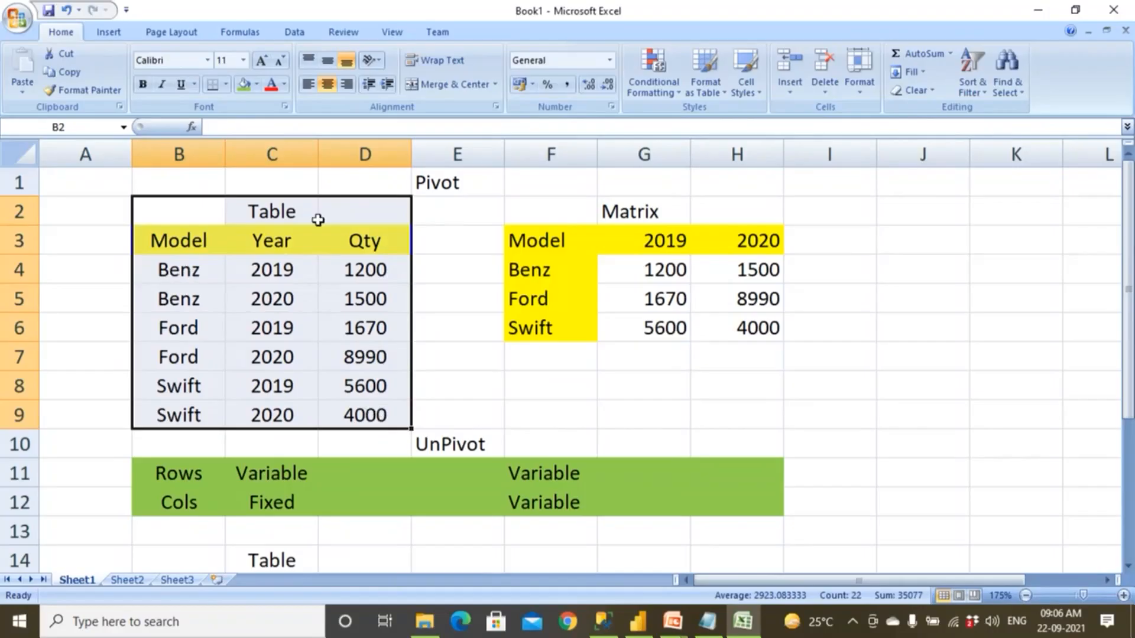
left_click_drag(458, 208, 874, 345)
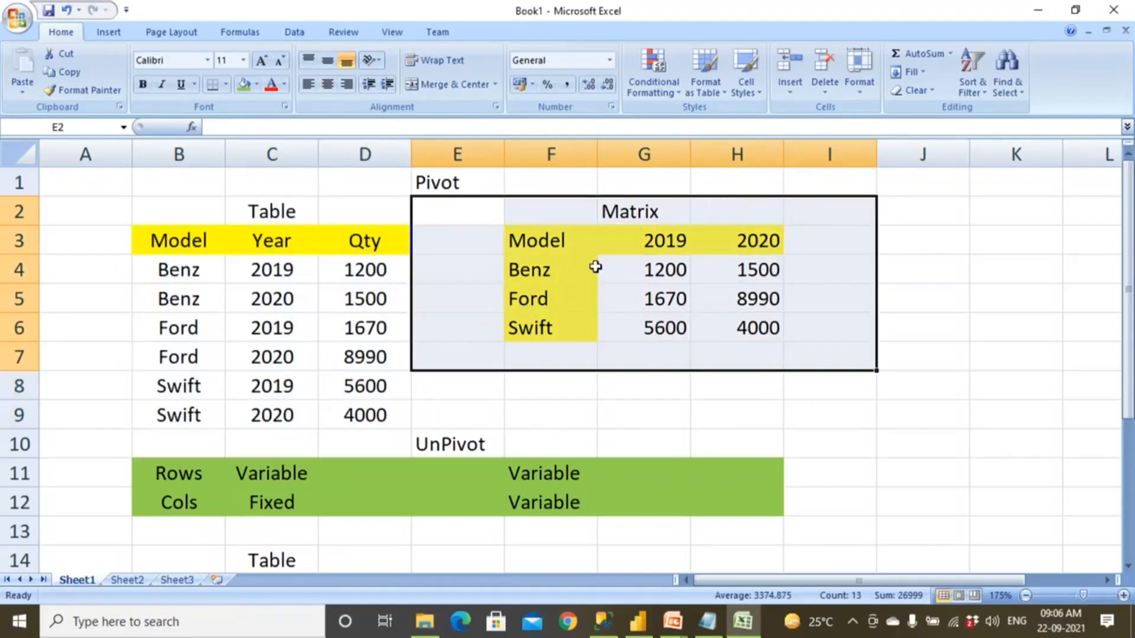
Compare the car table and the employee table, and switch to Power BI Desktop to view its table and matrix visuals.
left_click_drag(173, 204, 502, 414)
scroll(453, 455, "down", 4)
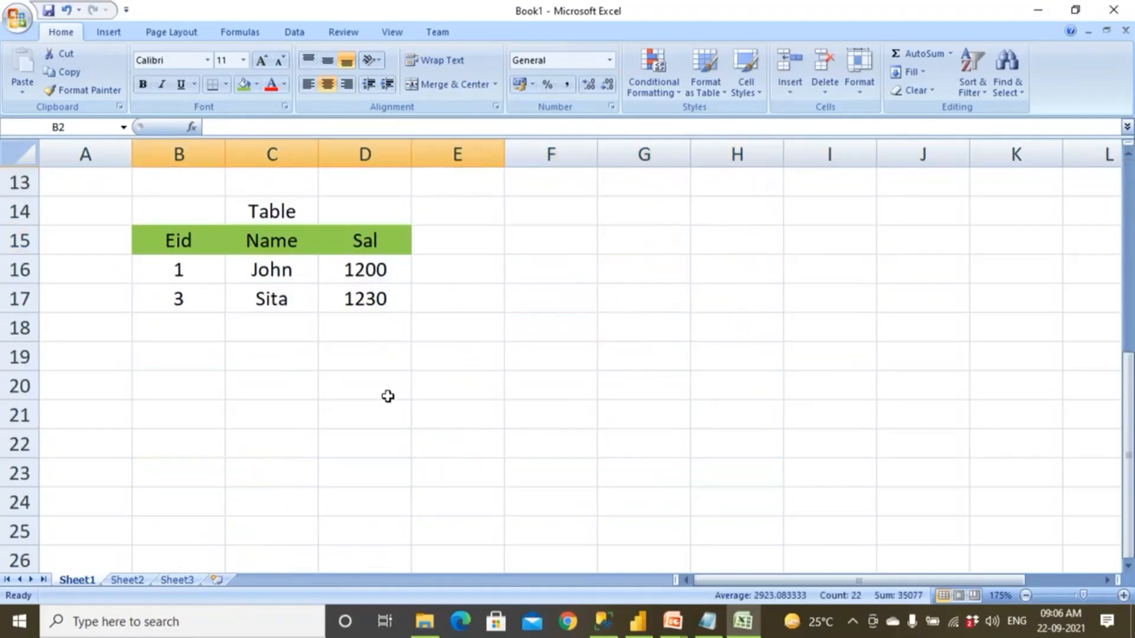
left_click_drag(174, 205, 374, 358)
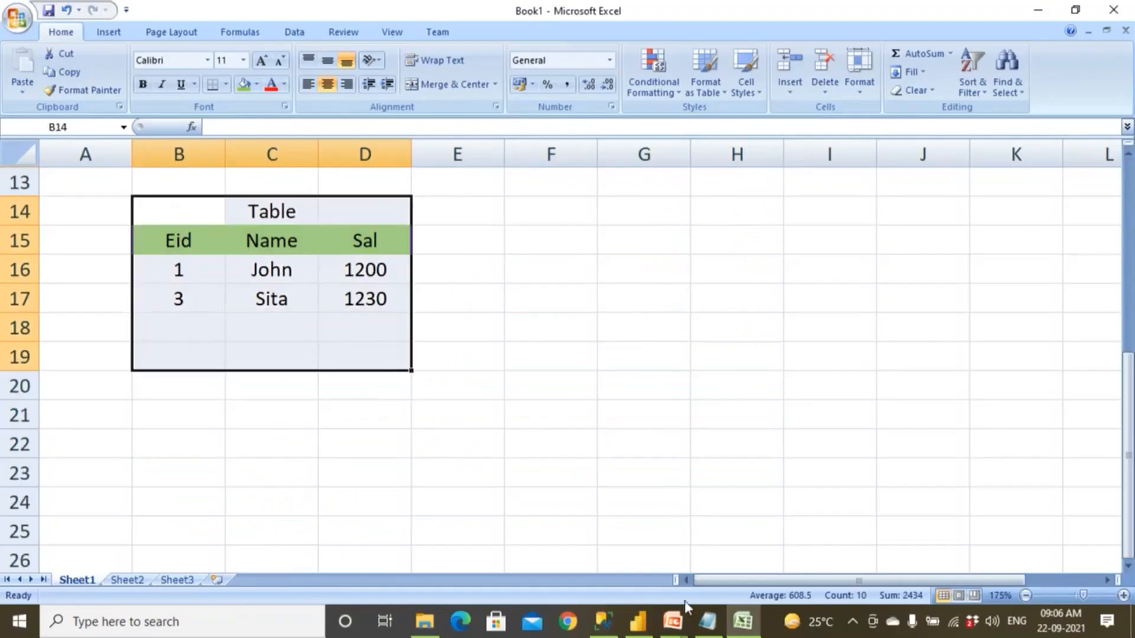
left_click(684, 621)
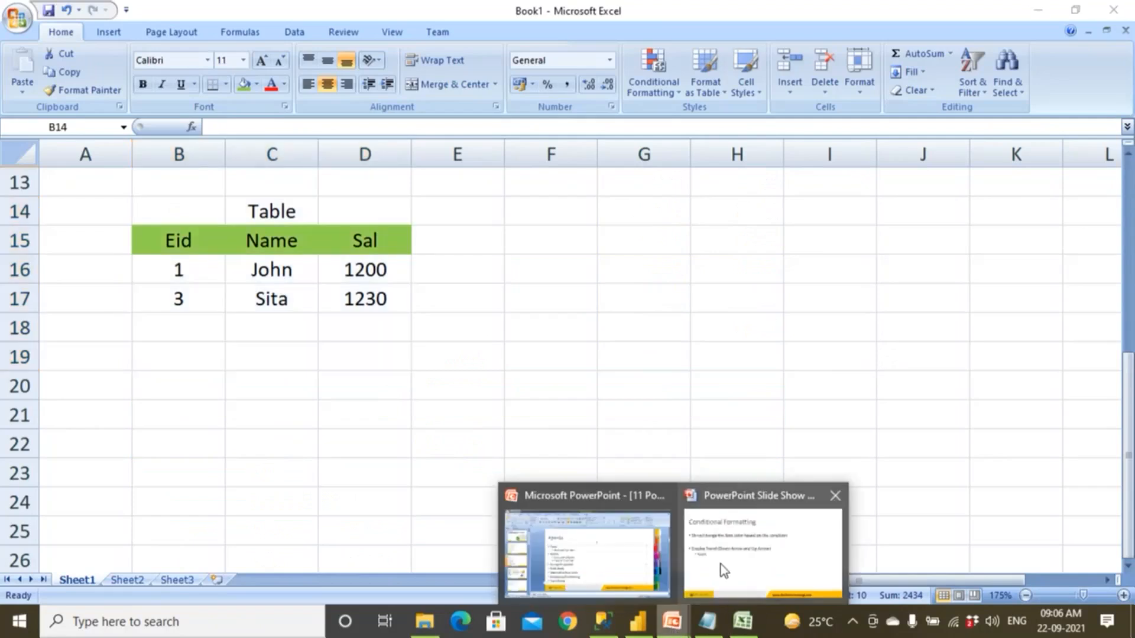
left_click(637, 620)
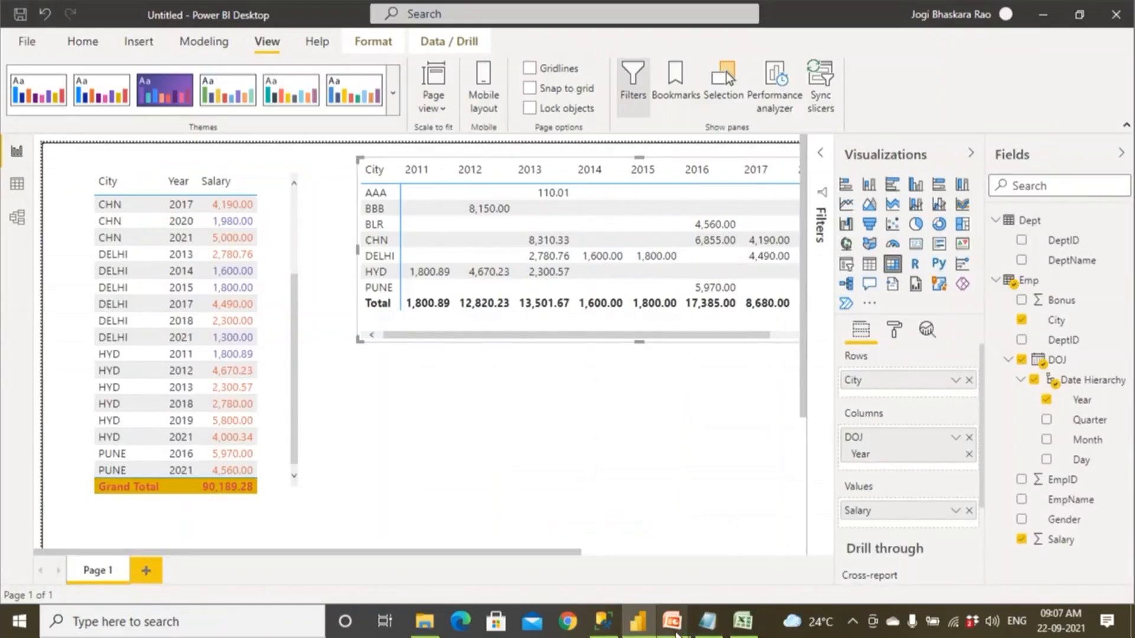
Back in the Excel workbook, sum the Benz, Ford and Swift rows of the matrix into column I and head it Total.
left_click(742, 620)
scroll(663, 473, "up", 4)
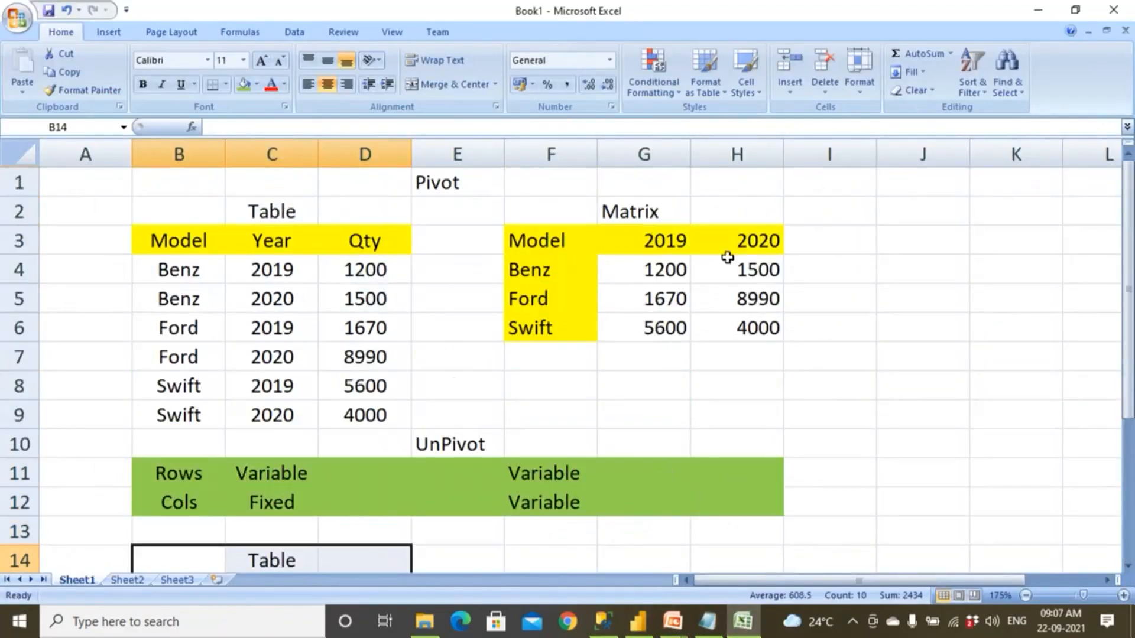
left_click_drag(626, 212, 808, 268)
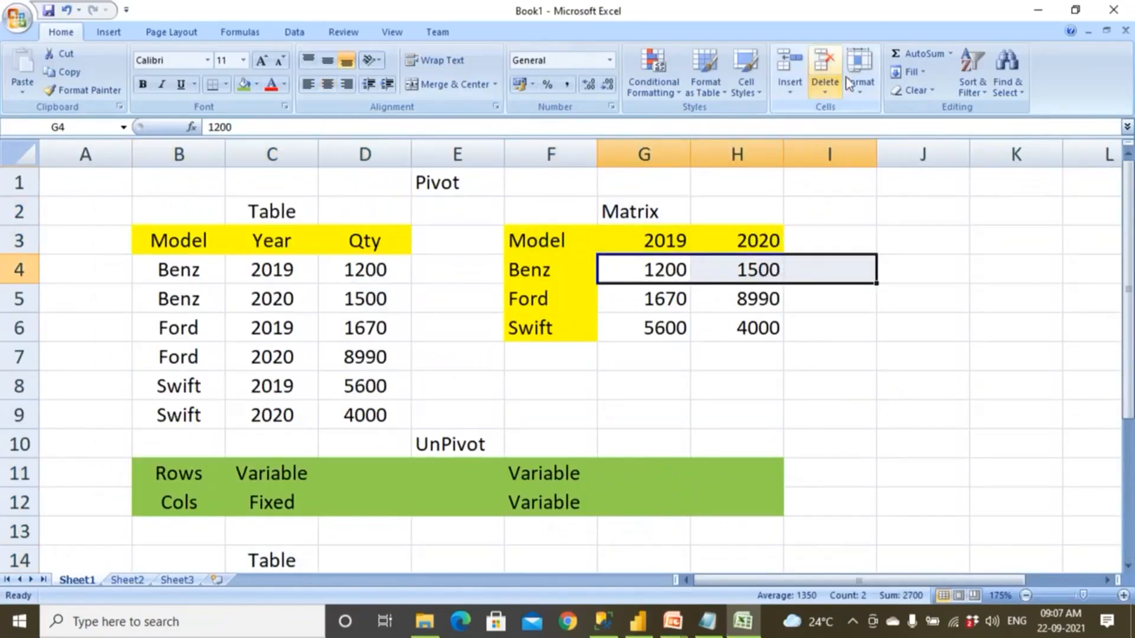
left_click(916, 53)
left_click_drag(674, 299, 789, 299)
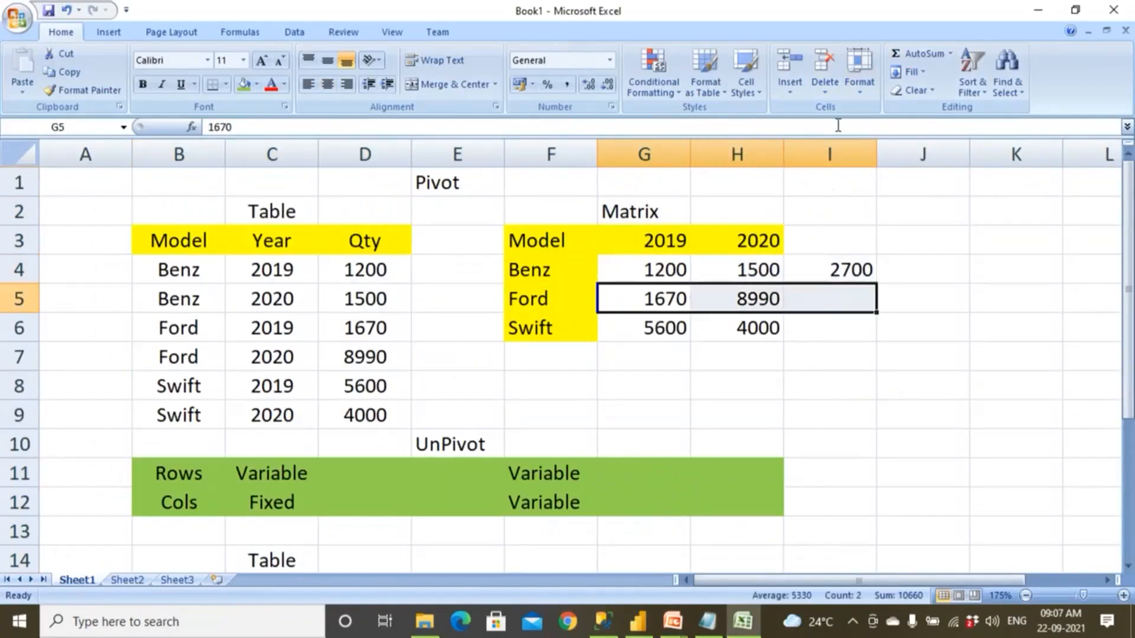
left_click(916, 53)
left_click_drag(662, 328, 827, 328)
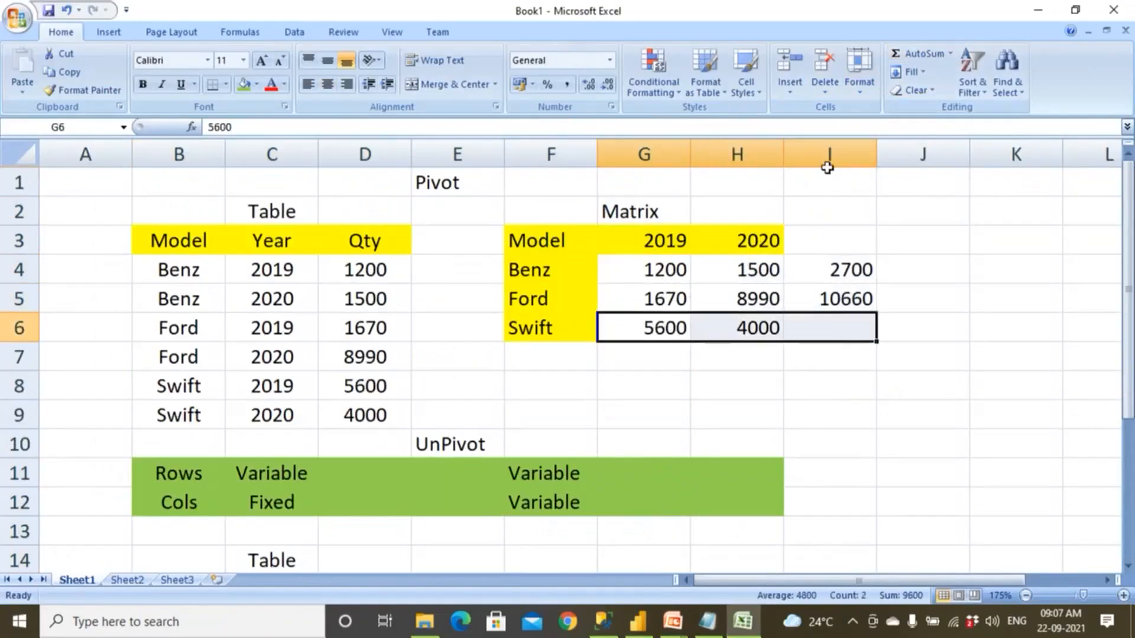
left_click(916, 53)
left_click(826, 239)
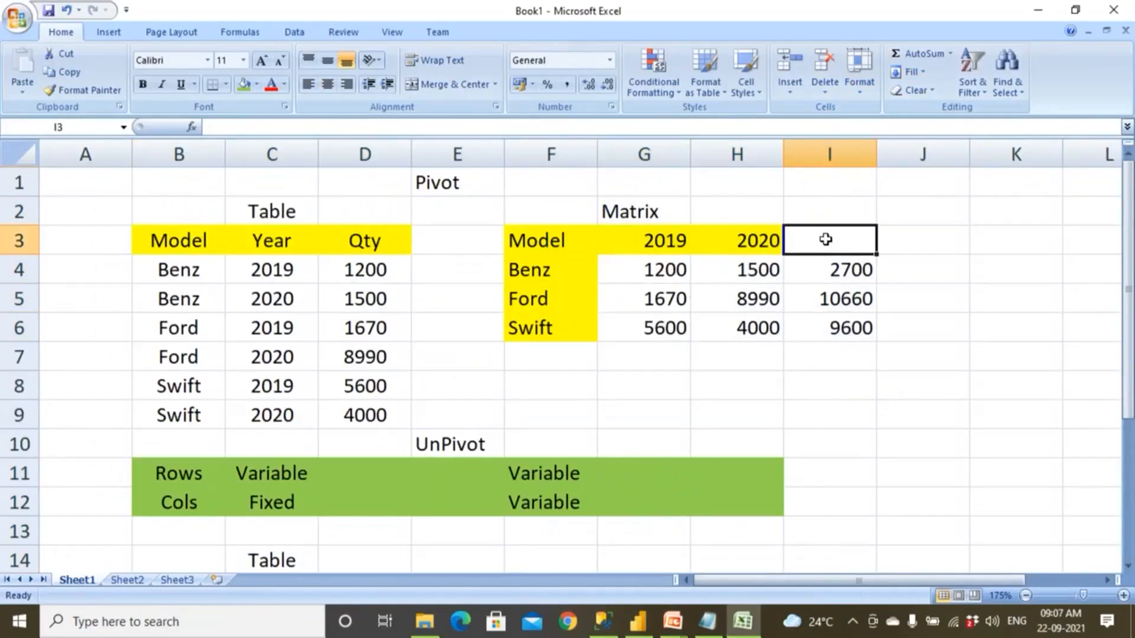
type("Total")
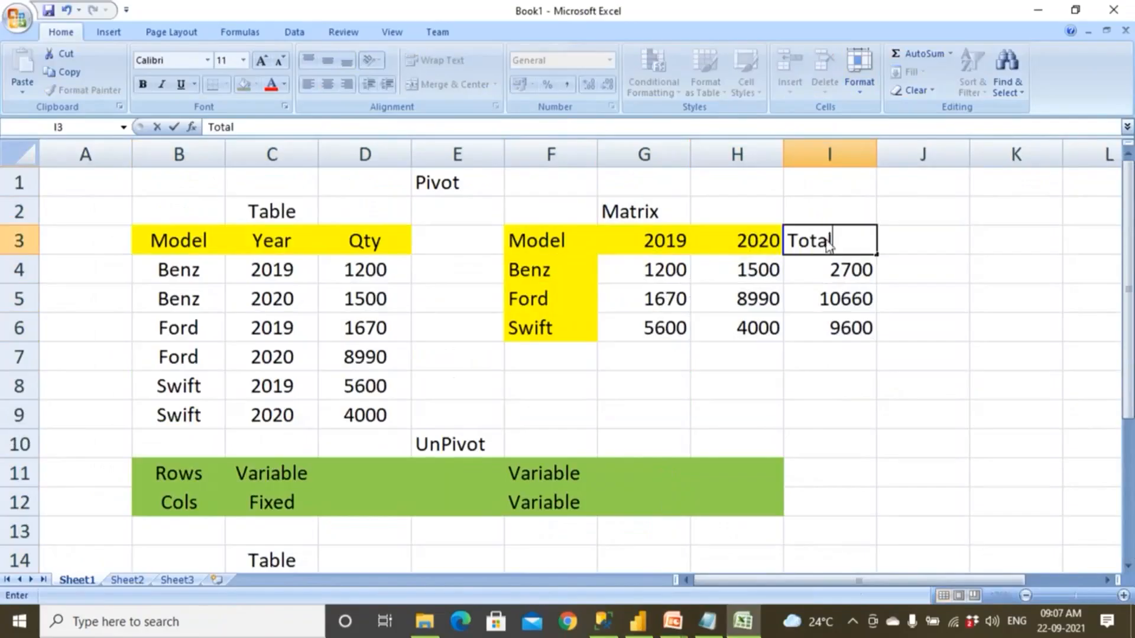
left_click(813, 370)
Sum the matrix's 2019 and 2020 columns into row 7 and label that row Total in cell F7.
left_click_drag(654, 274, 653, 358)
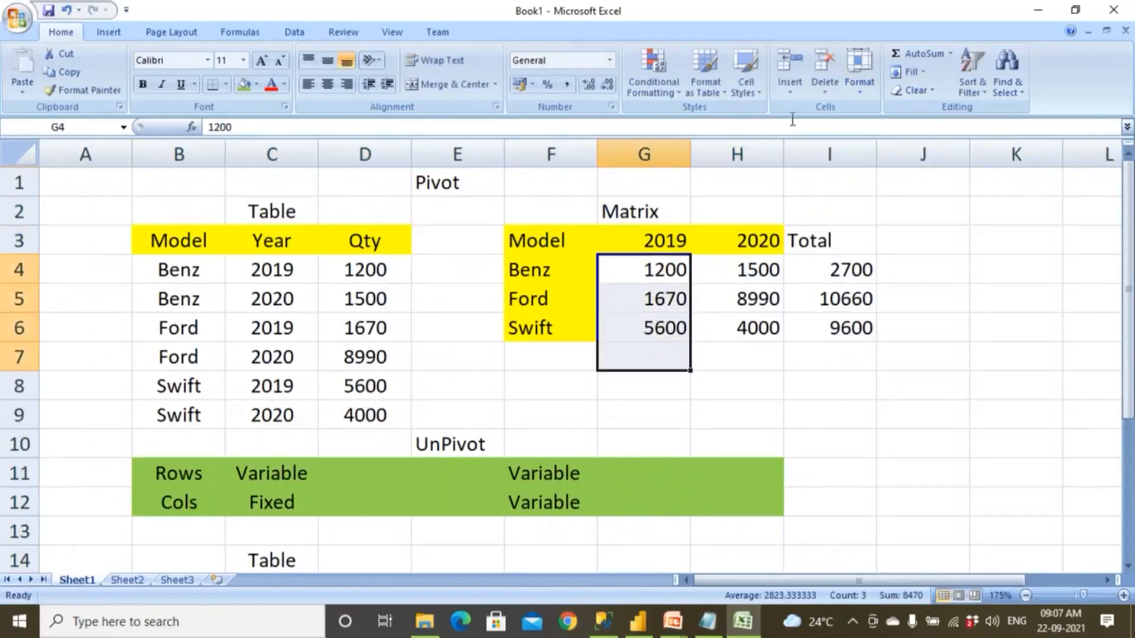
left_click(916, 53)
left_click_drag(739, 270, 742, 349)
left_click(910, 52)
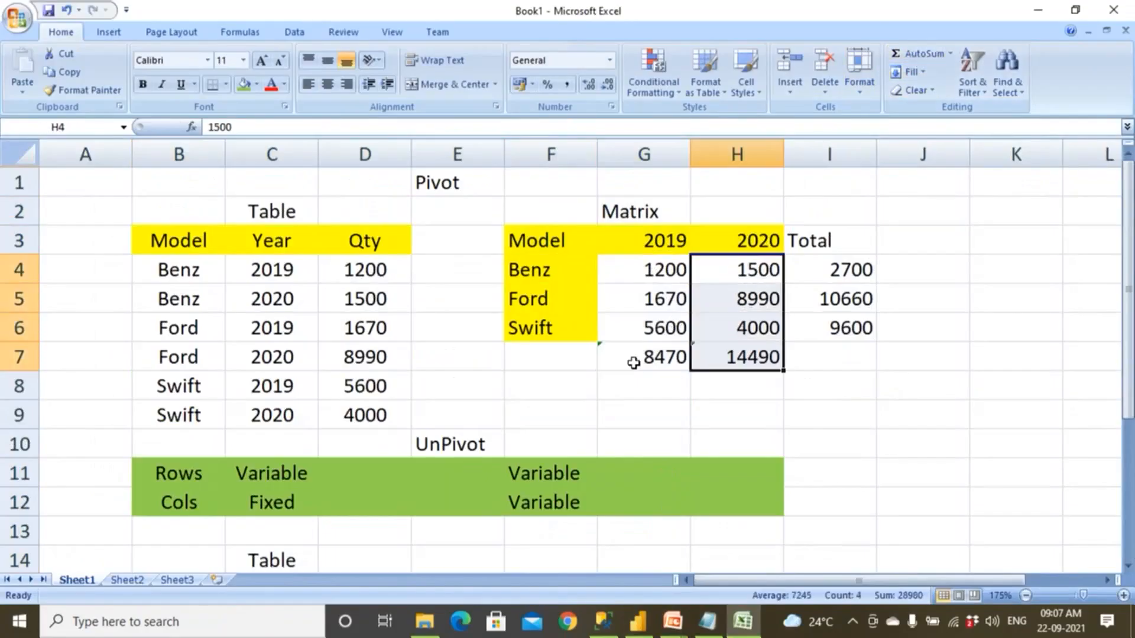
left_click(586, 358)
type("R")
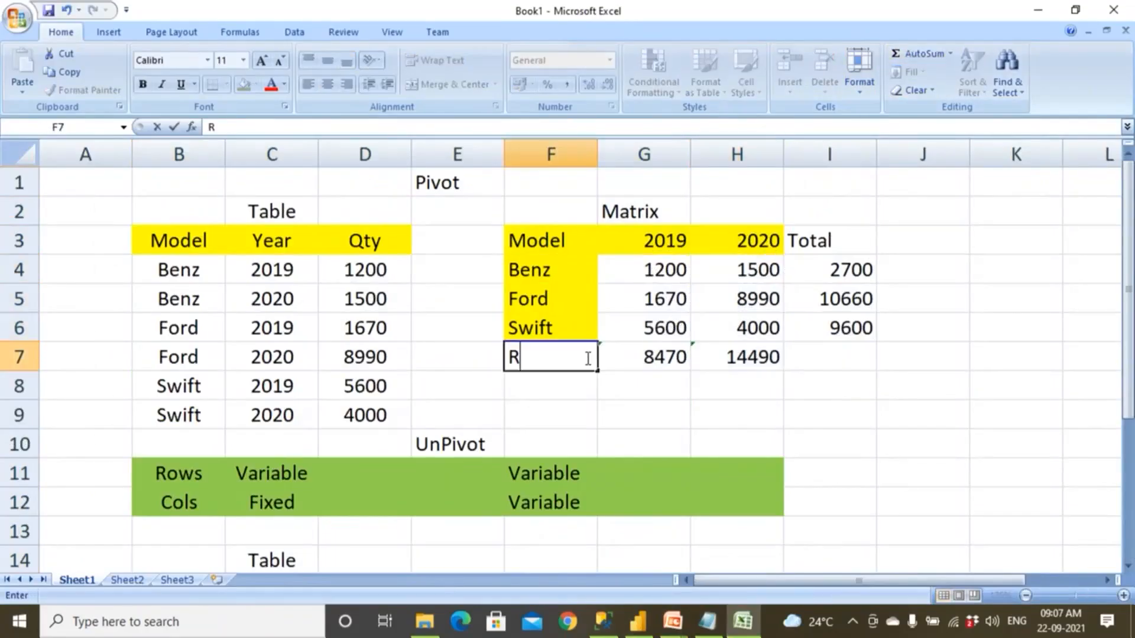
type("ota")
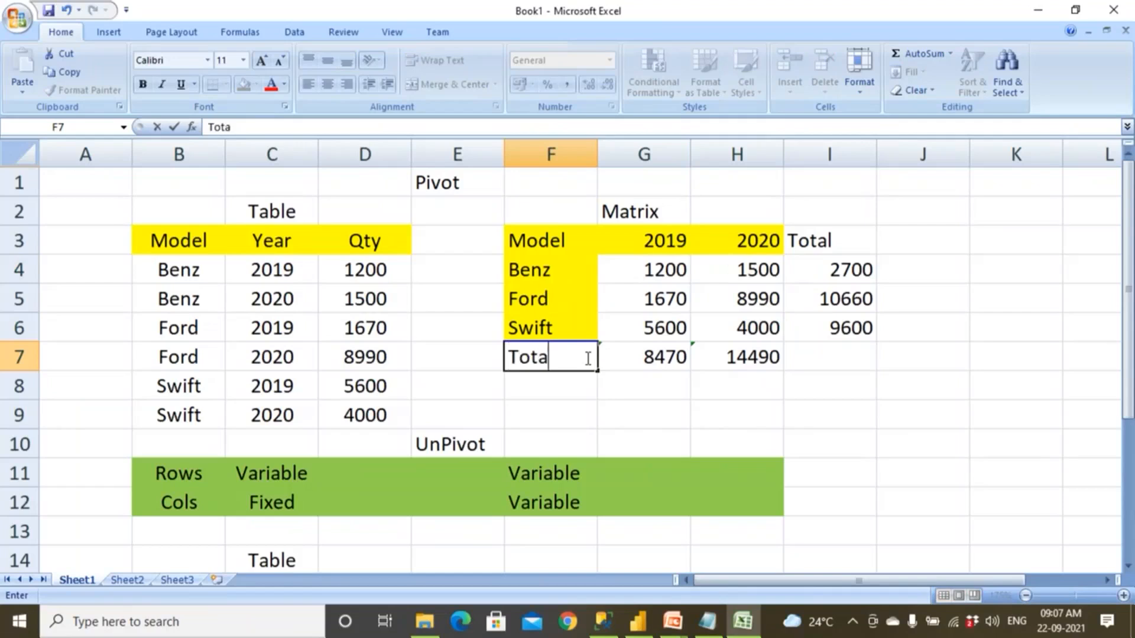
type("l")
key("Tab")
Review the Excel matrix's row and column totals, and switch to Power BI Desktop to compare them with the matrix visual's year columns.
left_click_drag(634, 271, 815, 264)
left_click(664, 234)
left_click_drag(662, 301, 810, 355)
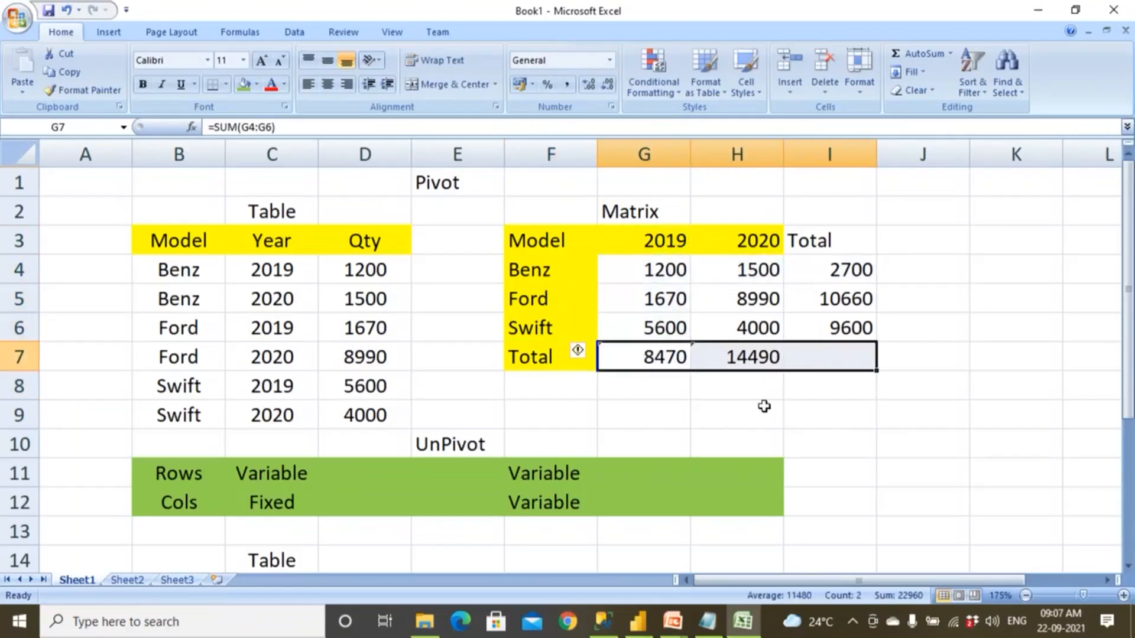
left_click(636, 625)
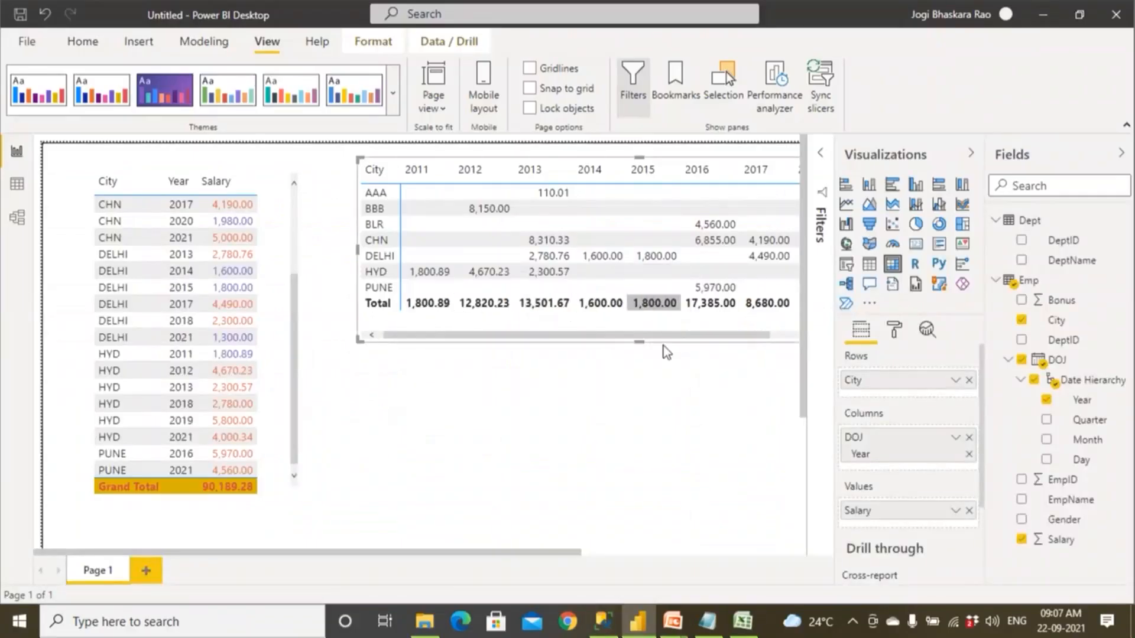
left_click_drag(671, 337, 786, 332)
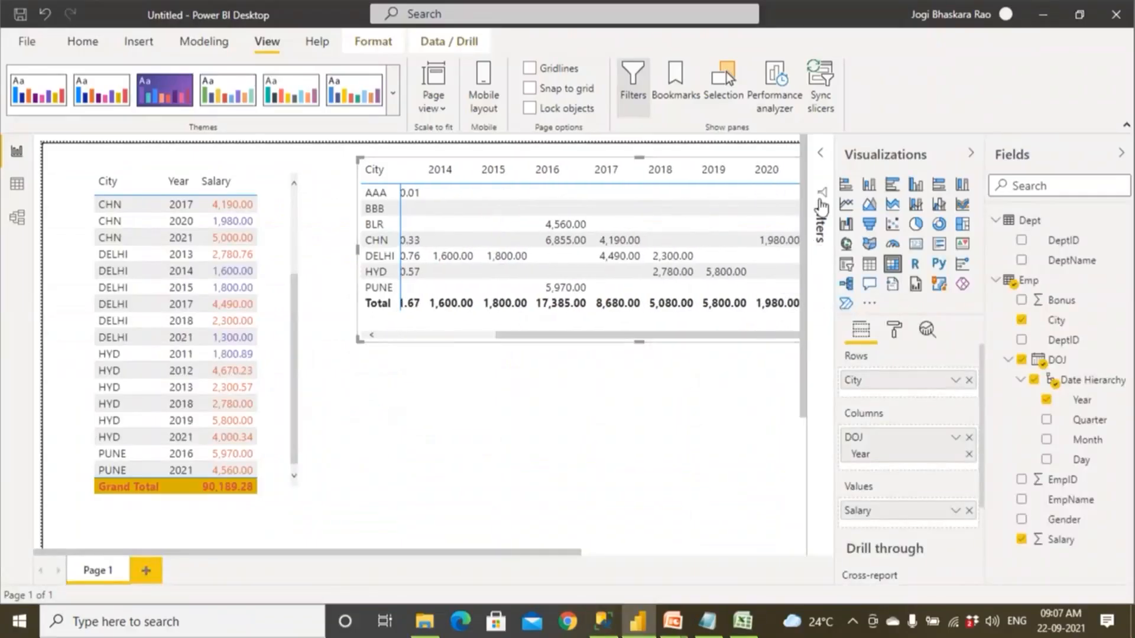
Clear the report page by removing the table visual and the matrix visual.
left_click(292, 184)
left_click(291, 159)
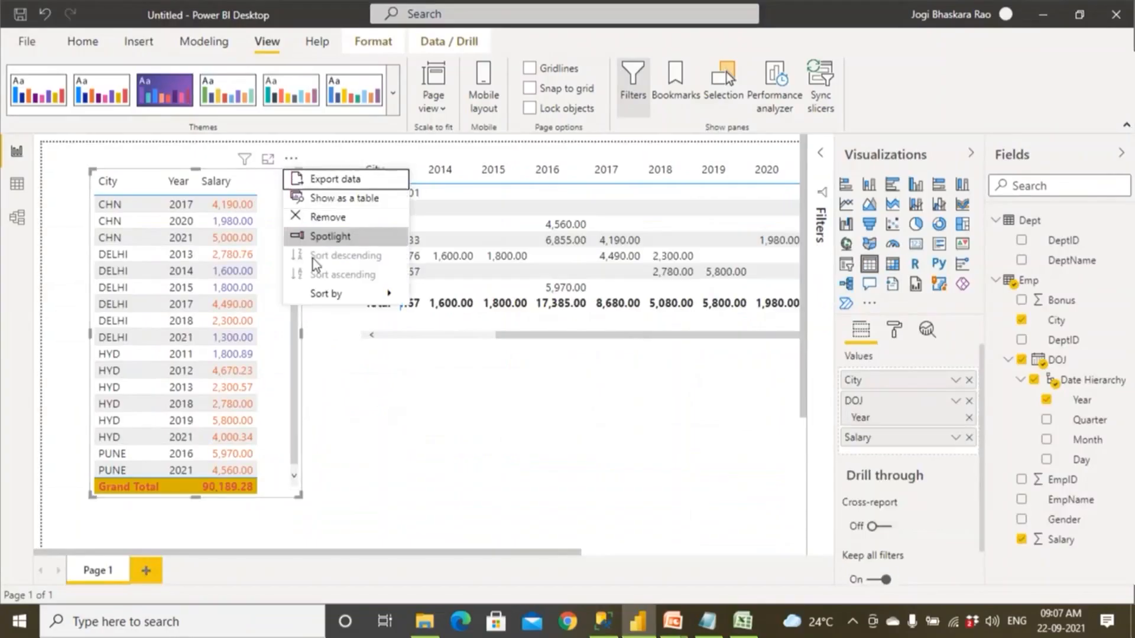
left_click(326, 217)
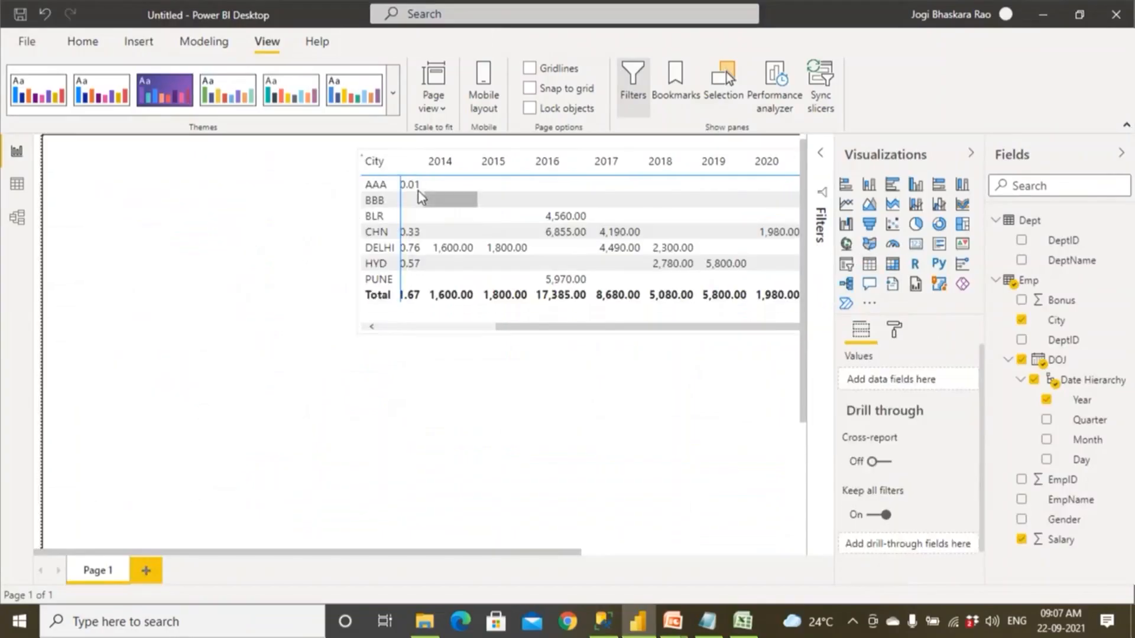
left_click_drag(503, 314, 340, 322)
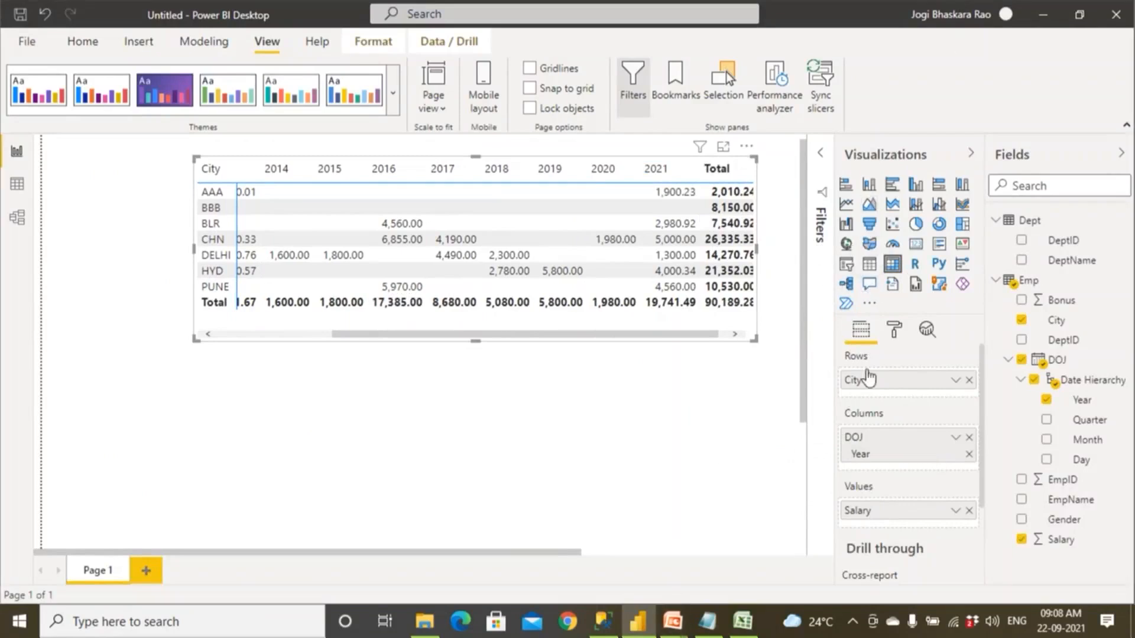
left_click(868, 292)
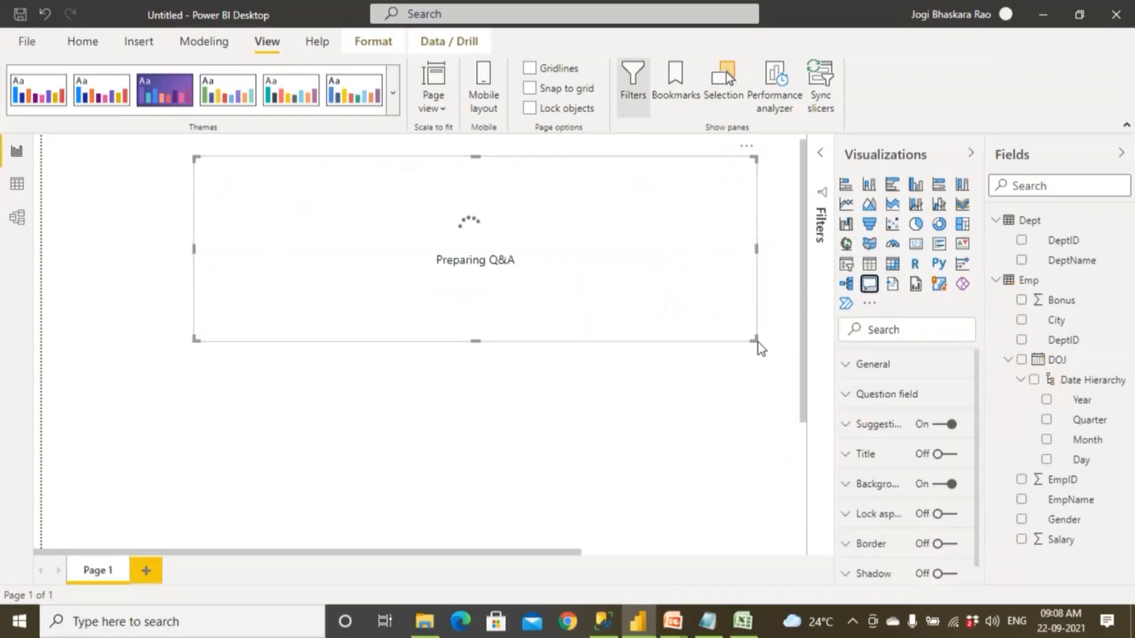
key("Delete")
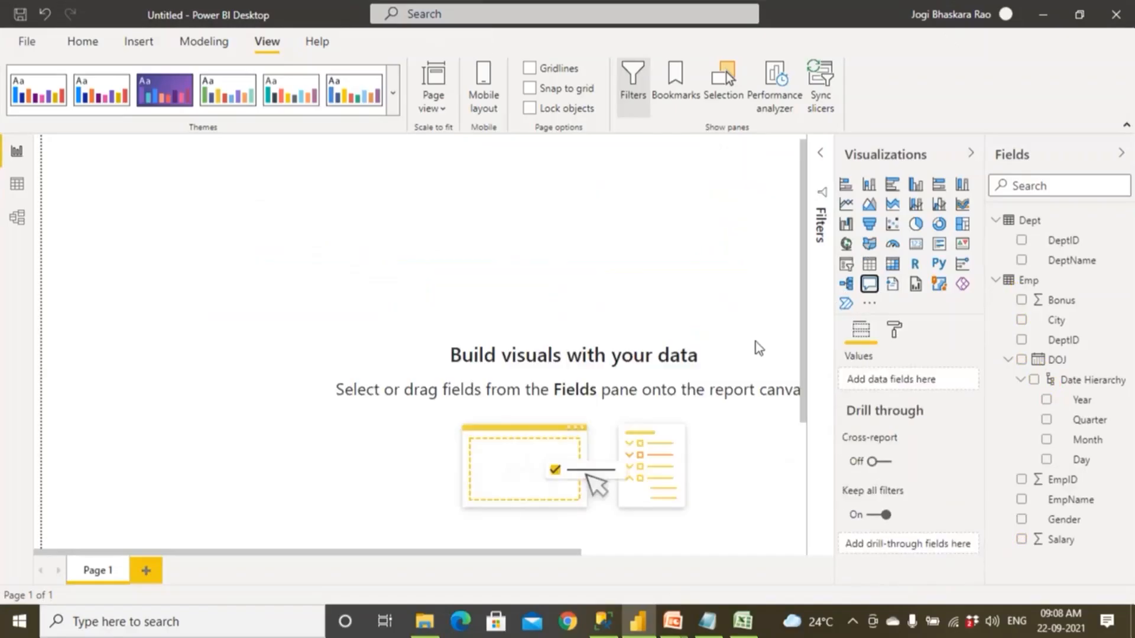
Add a Q&A visual that answers the question Total salary and turn its result into a standard card visual.
left_click(869, 283)
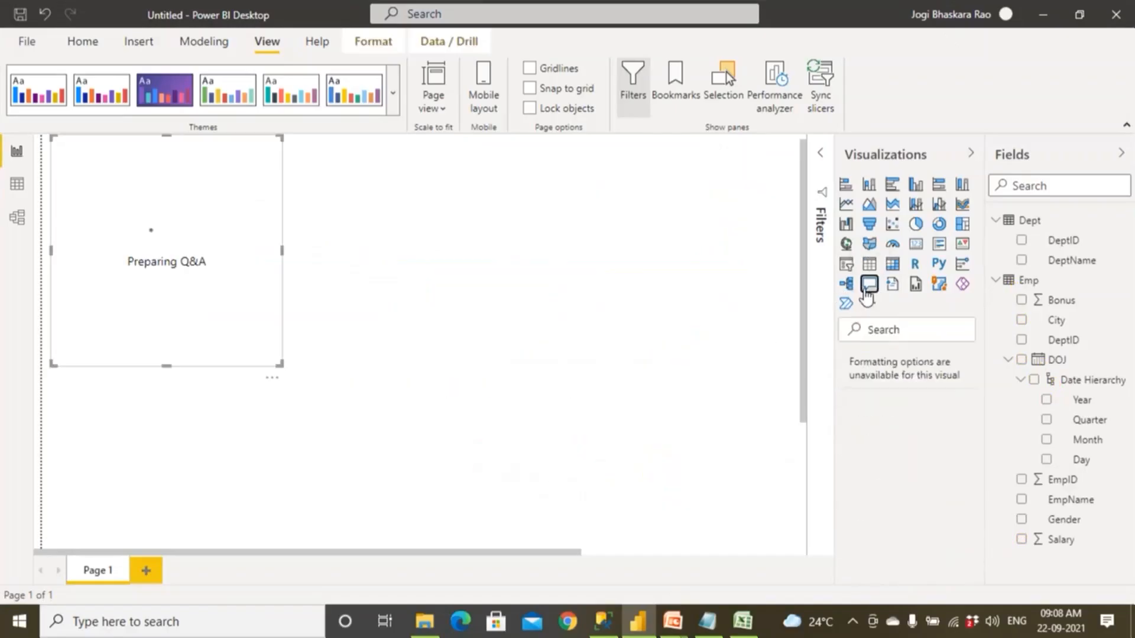
left_click_drag(259, 211, 364, 244)
left_click(310, 230)
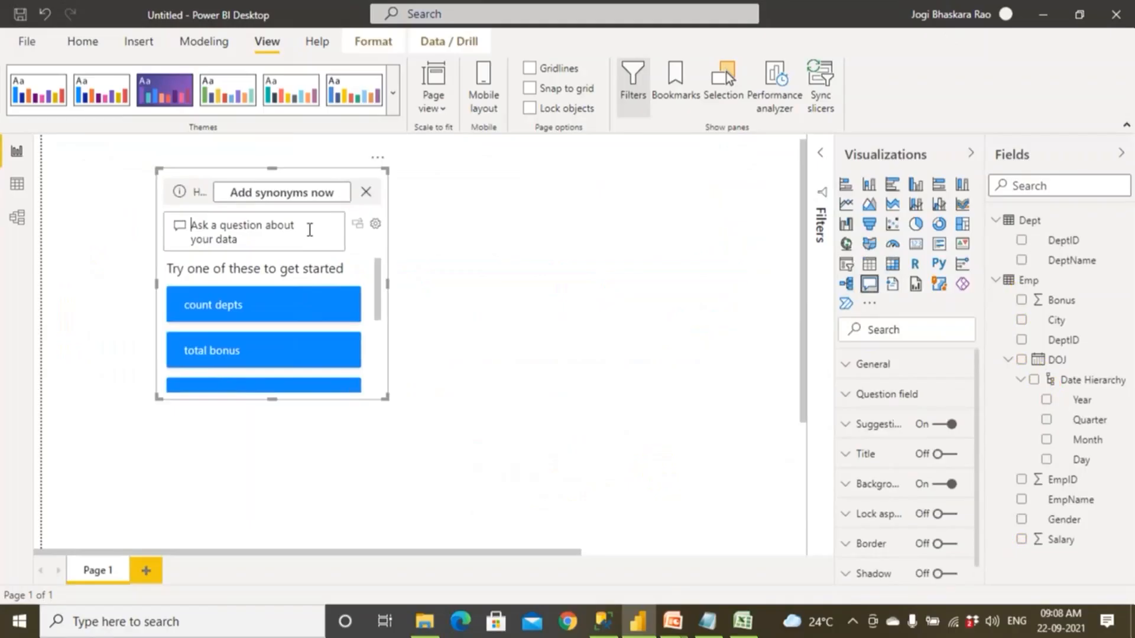
type("Tota")
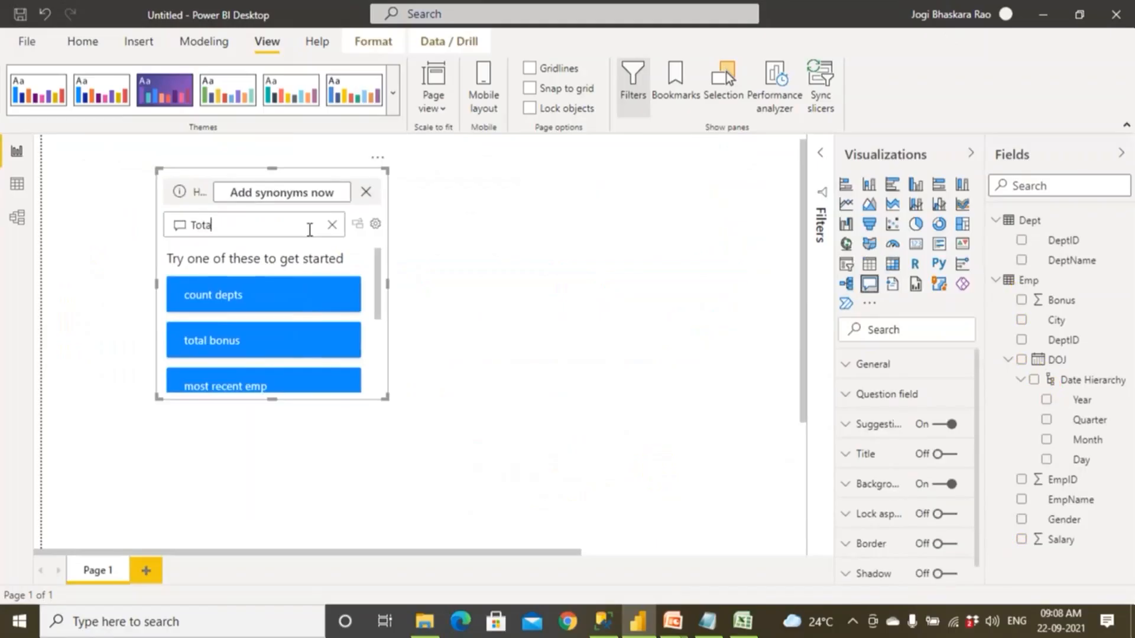
type("l Sala")
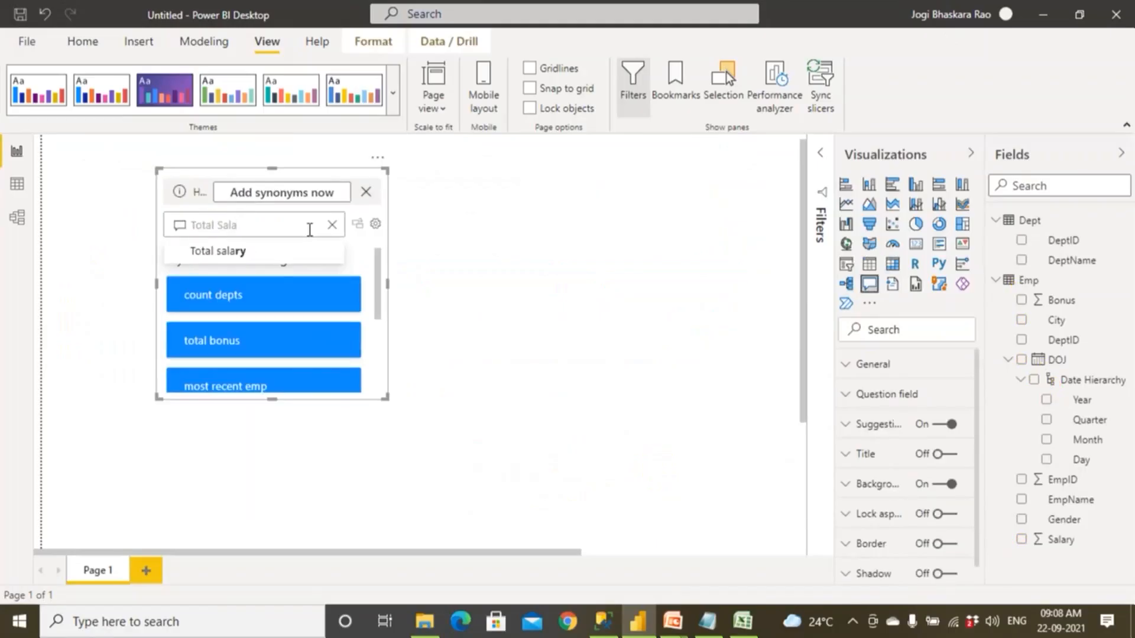
left_click(260, 253)
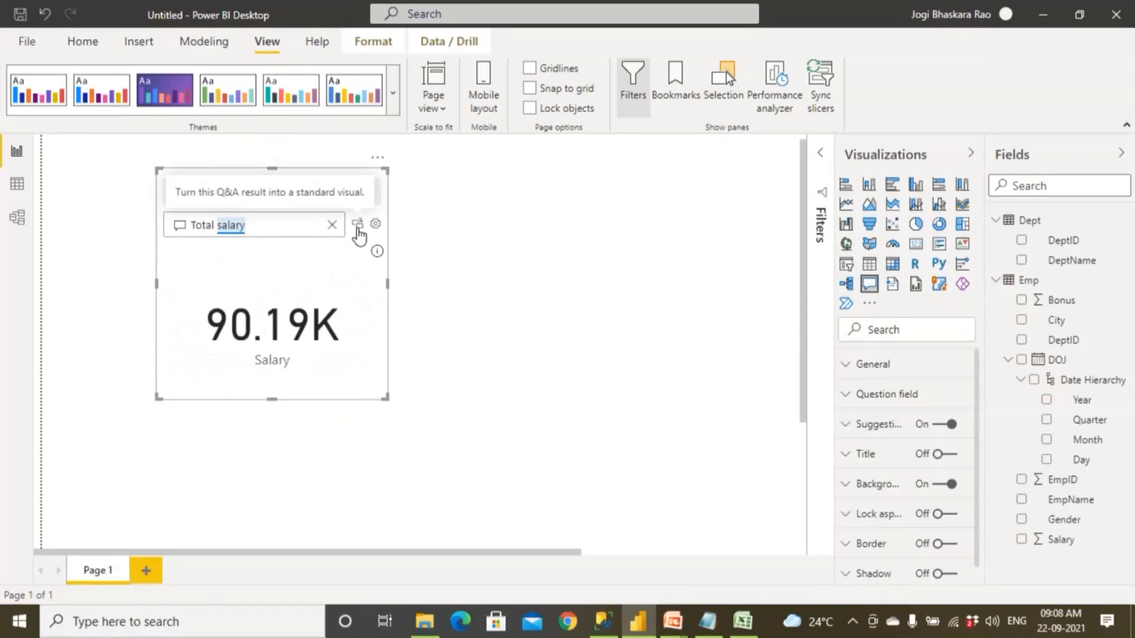
left_click(358, 228)
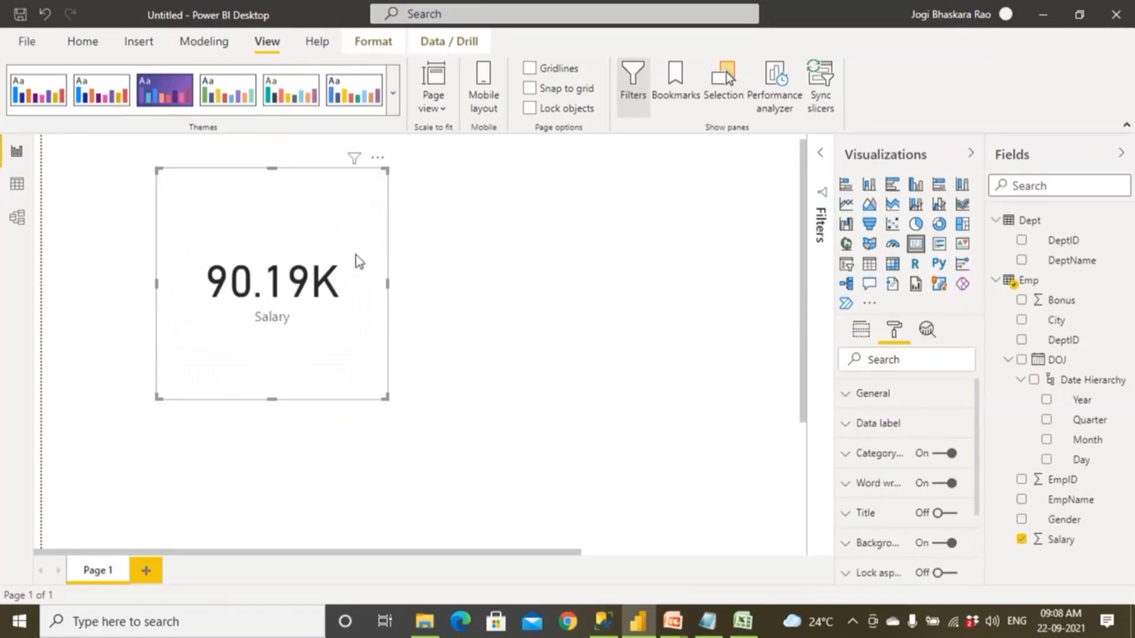
Widen the salary card slightly and move it toward the upper-left corner of the report page.
left_click_drag(388, 284, 430, 284)
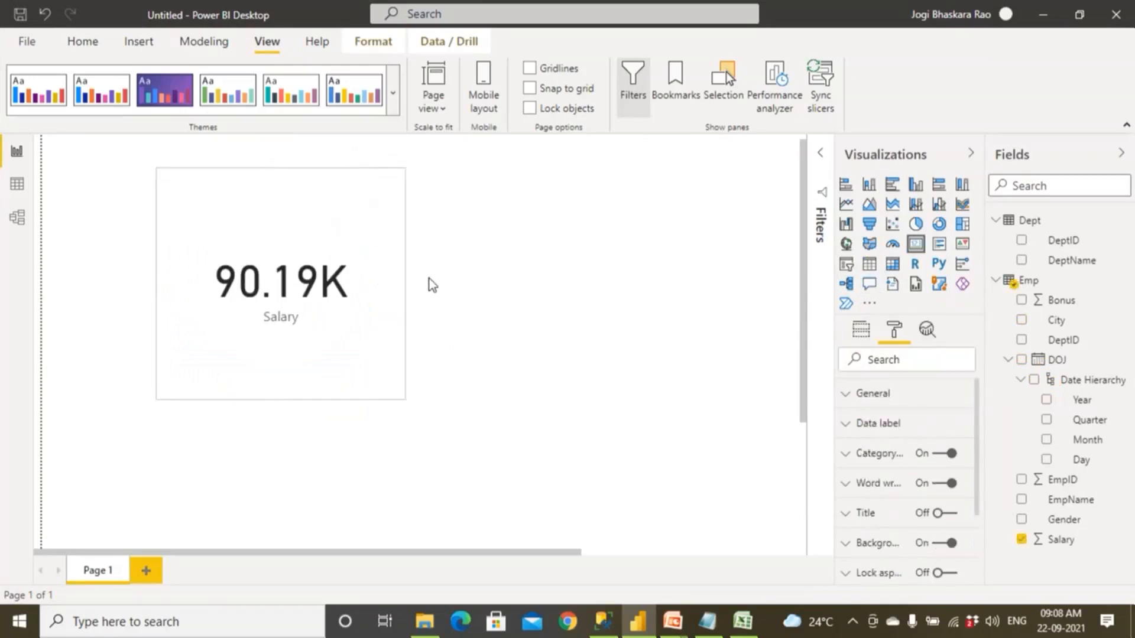
left_click(864, 331)
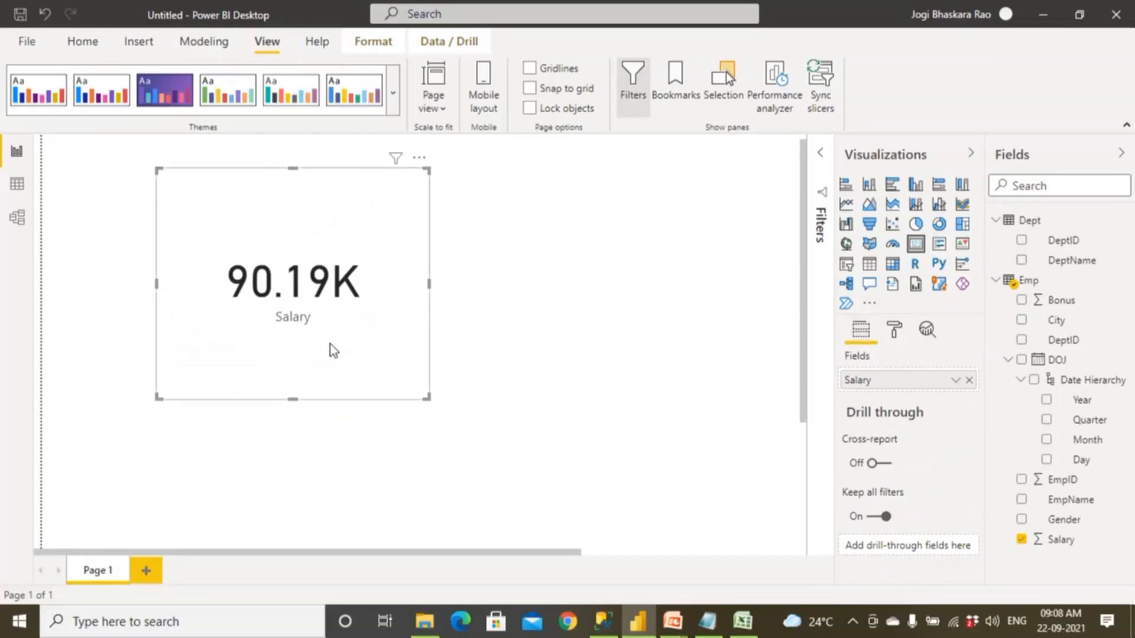
left_click_drag(330, 344, 310, 343)
left_click(426, 319)
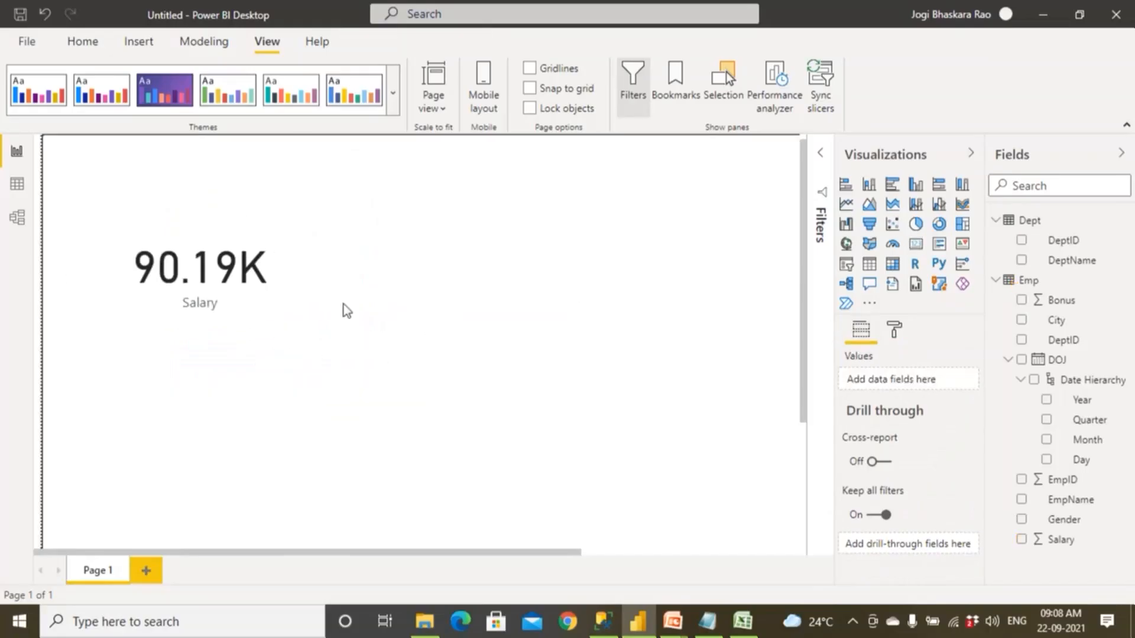
Turn on the border of the salary card.
left_click(274, 299)
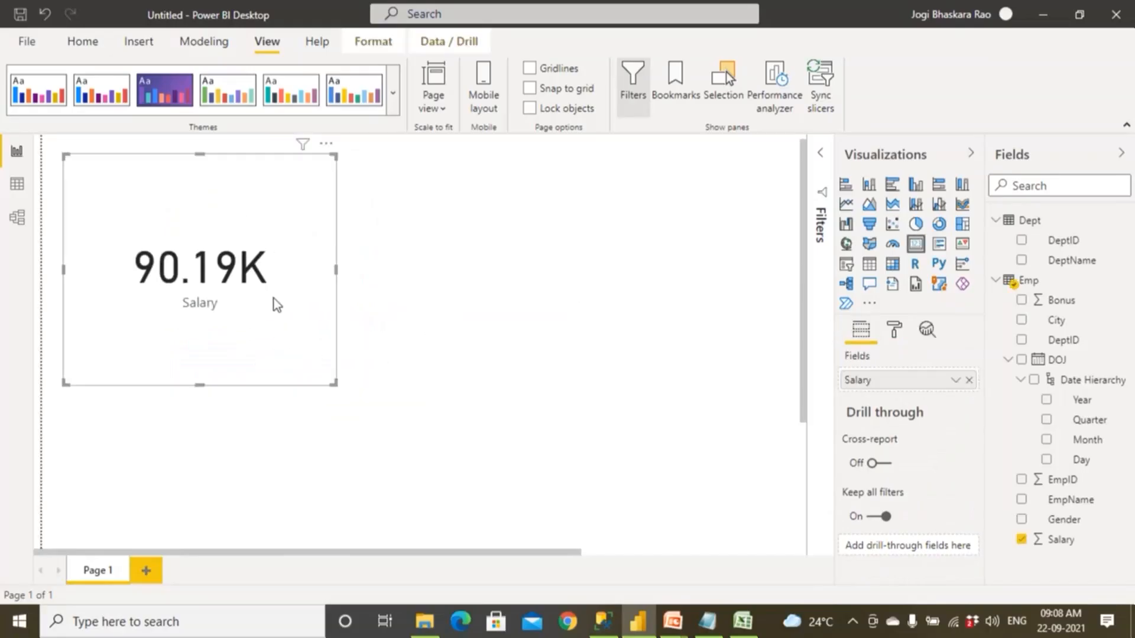
left_click(104, 52)
left_click(894, 330)
scroll(907, 485, "down", 2)
scroll(908, 513, "down", 1)
left_click(948, 488)
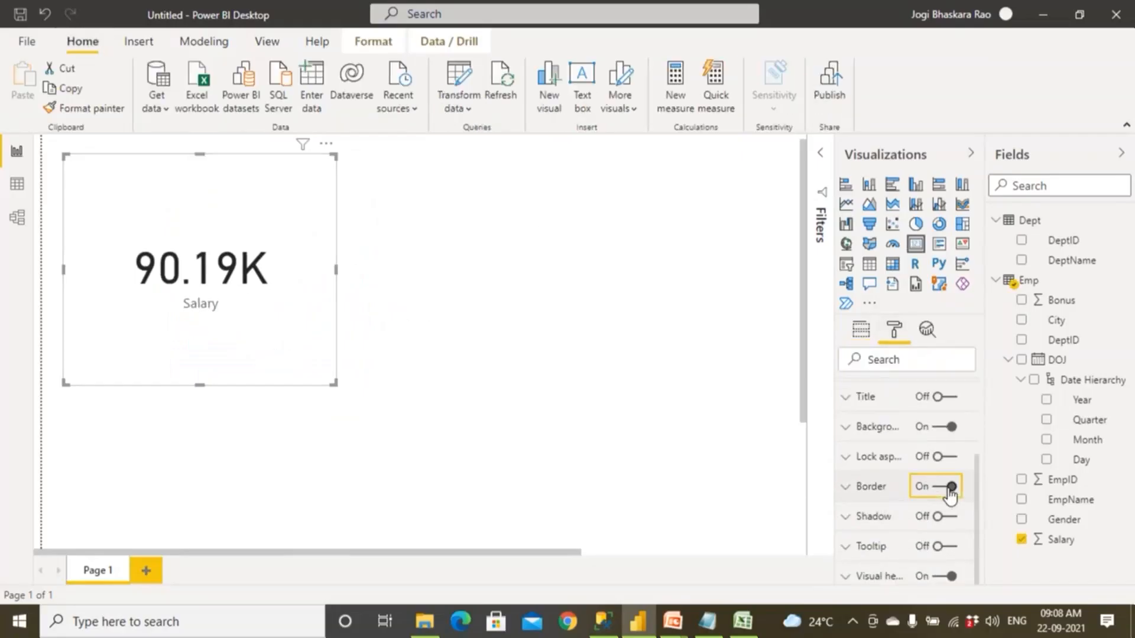
left_click(487, 343)
Shrink the bordered salary card to a smaller, flatter rectangle.
left_click(335, 385)
left_click_drag(334, 385, 295, 286)
left_click(397, 289)
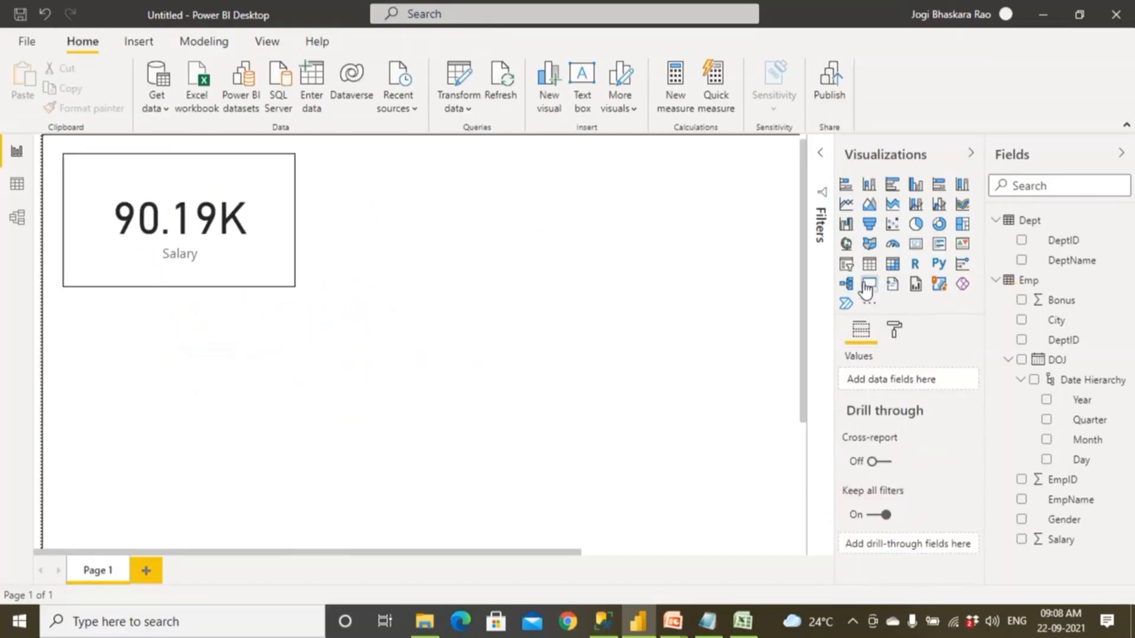
Add a Q&A visual below the salary card, ask City wise salary and accept the suggested rewording of the question.
left_click(867, 287)
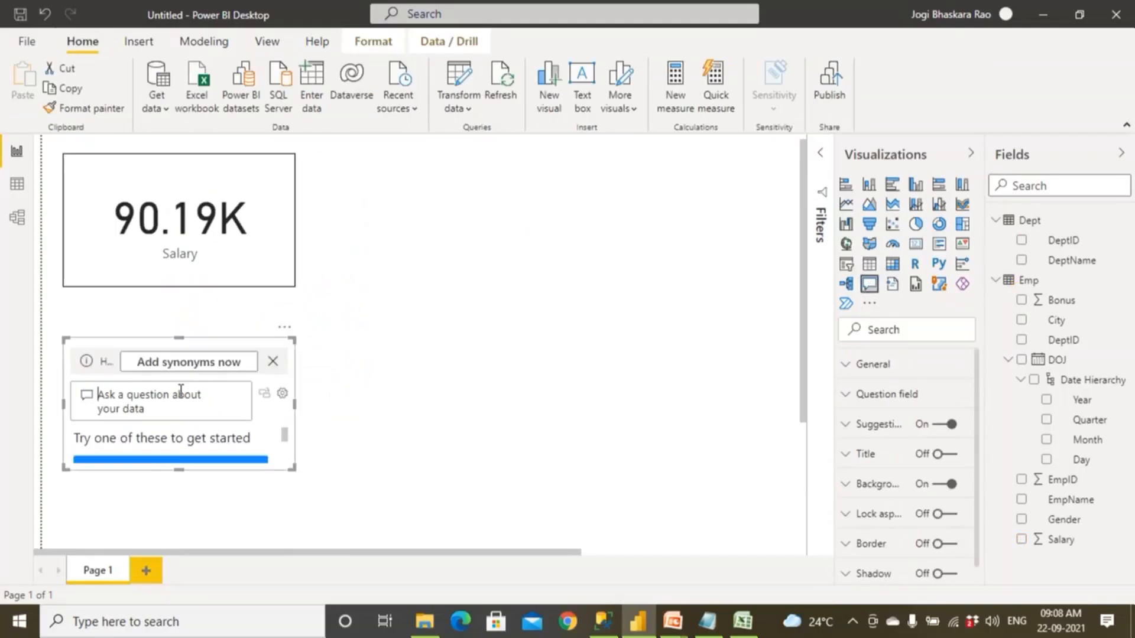
type("City wise")
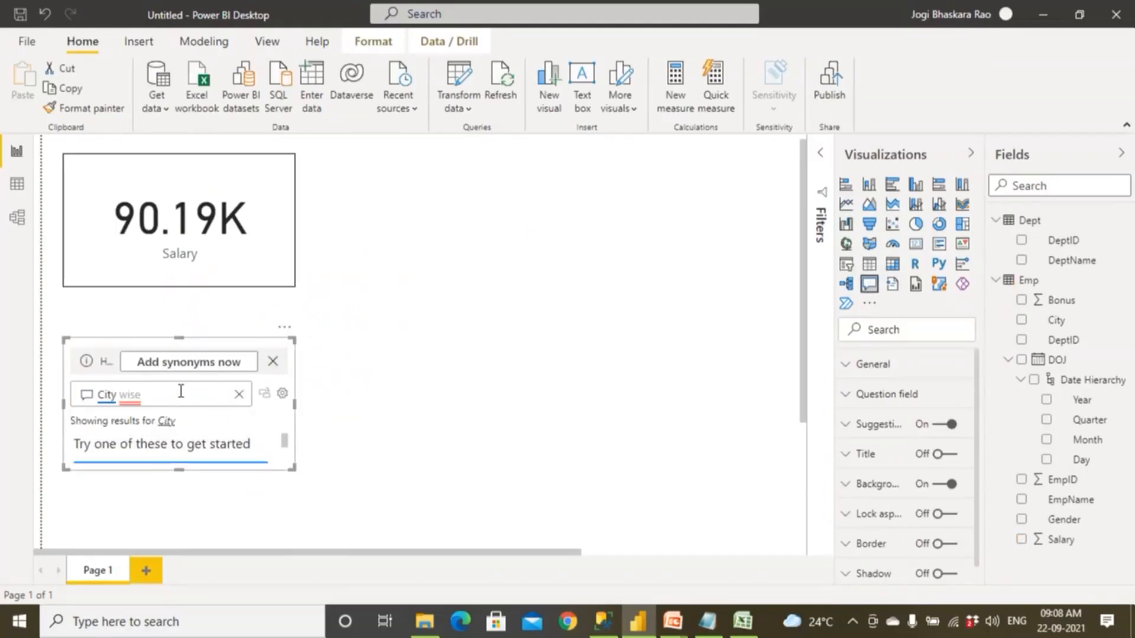
type(" Sa")
left_click(171, 427)
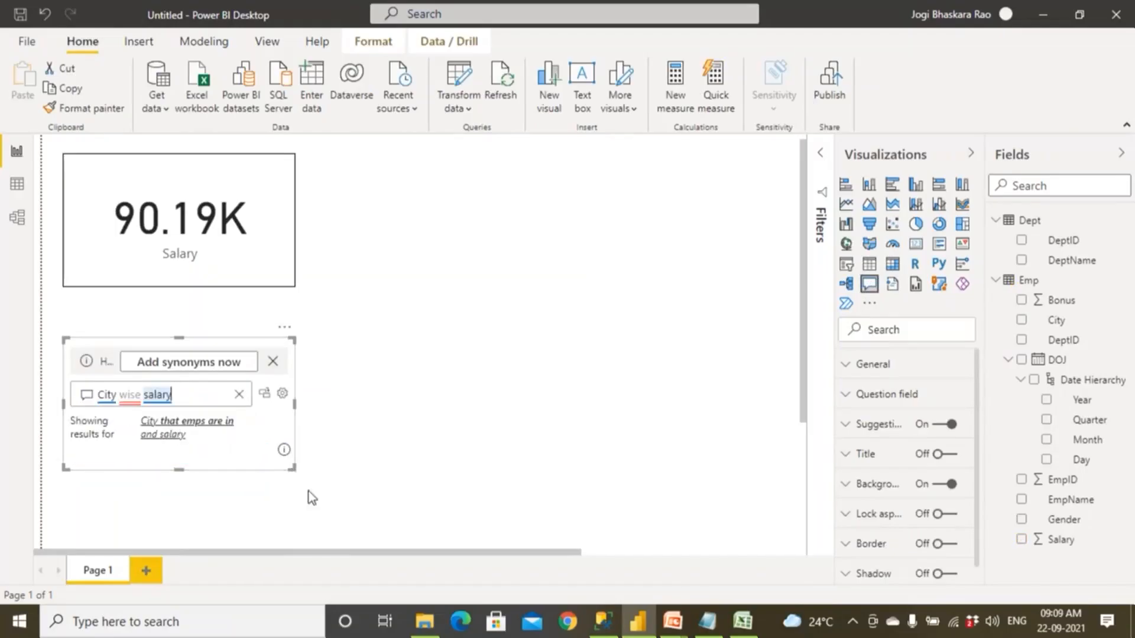
scroll(324, 523, "down", 1)
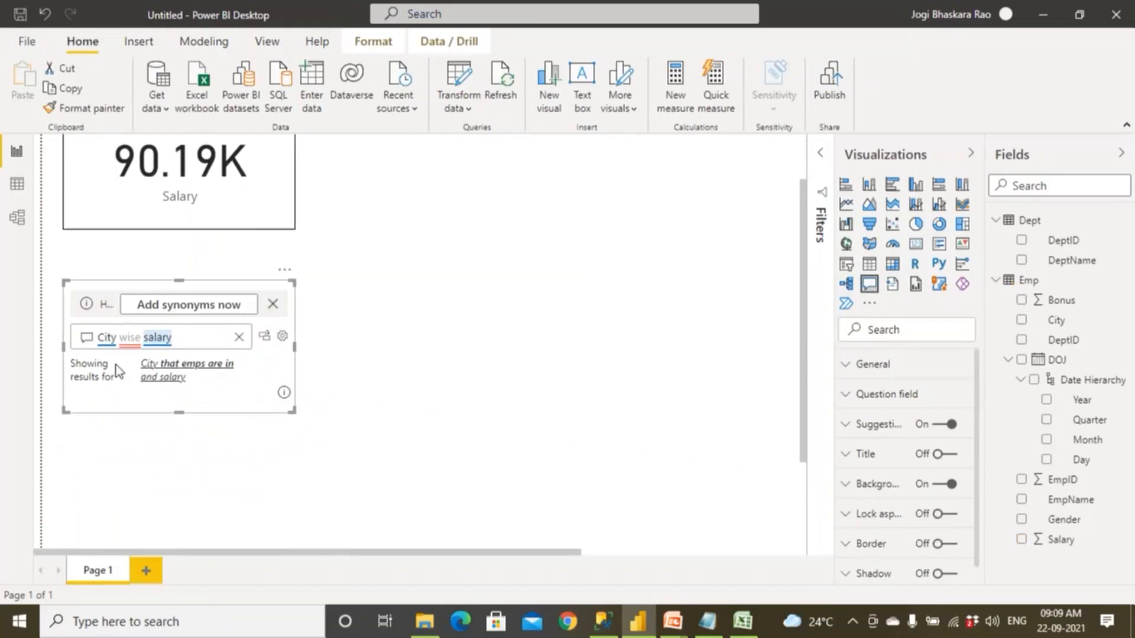
left_click(171, 382)
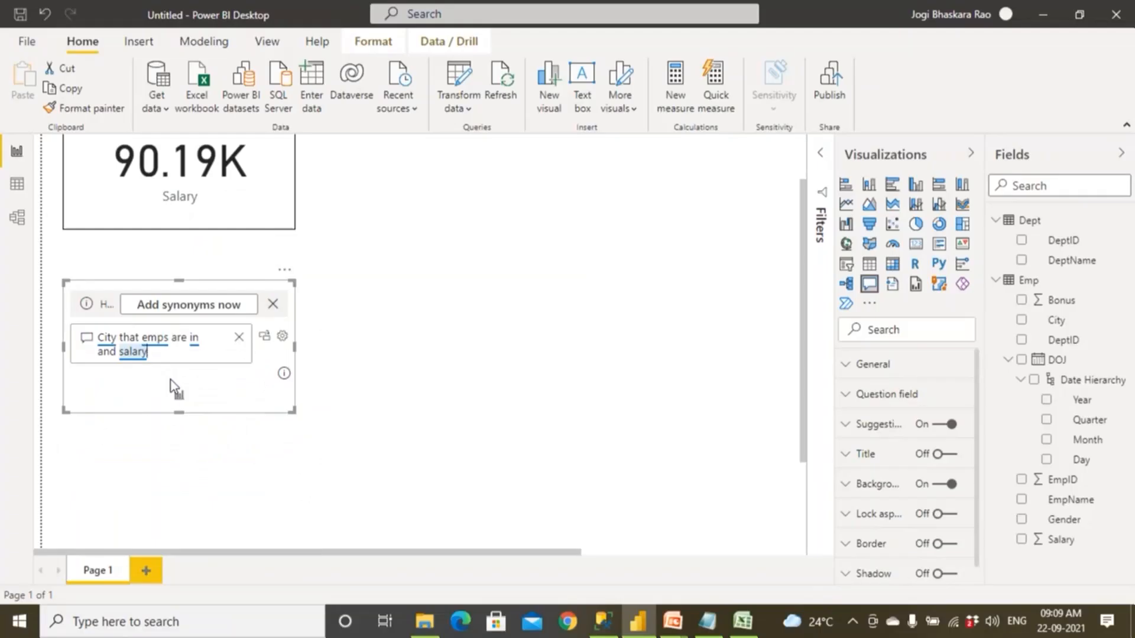
left_click(181, 399)
left_click(283, 337)
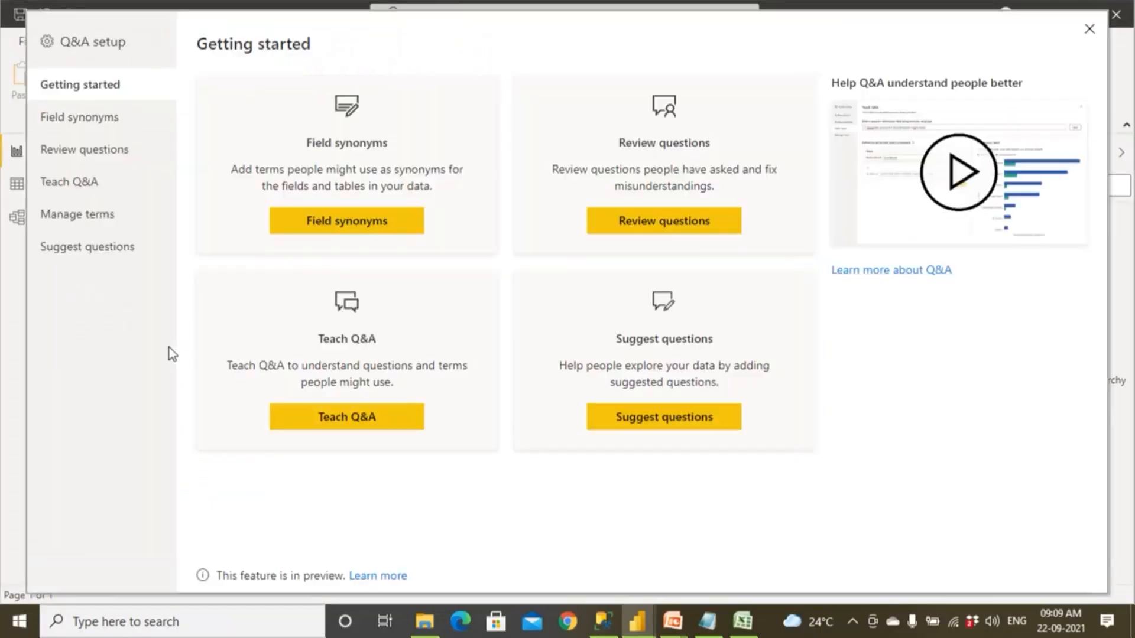
left_click(1089, 29)
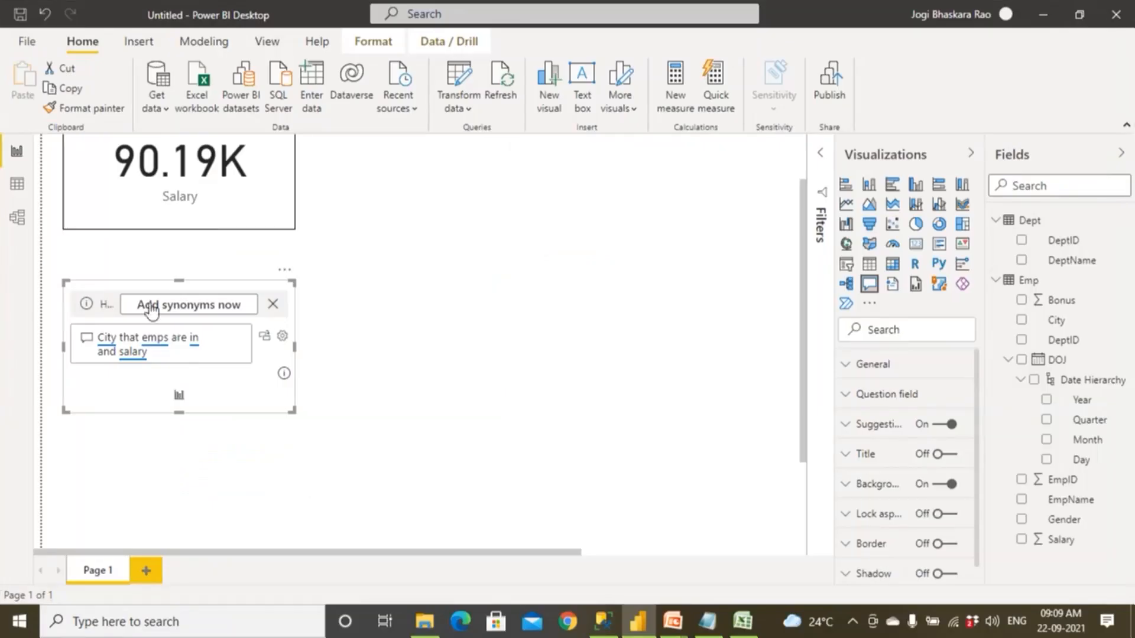
Replace the Q&A question with gender wise salary and turn its result into a standard bar chart.
left_click_drag(147, 352, 79, 331)
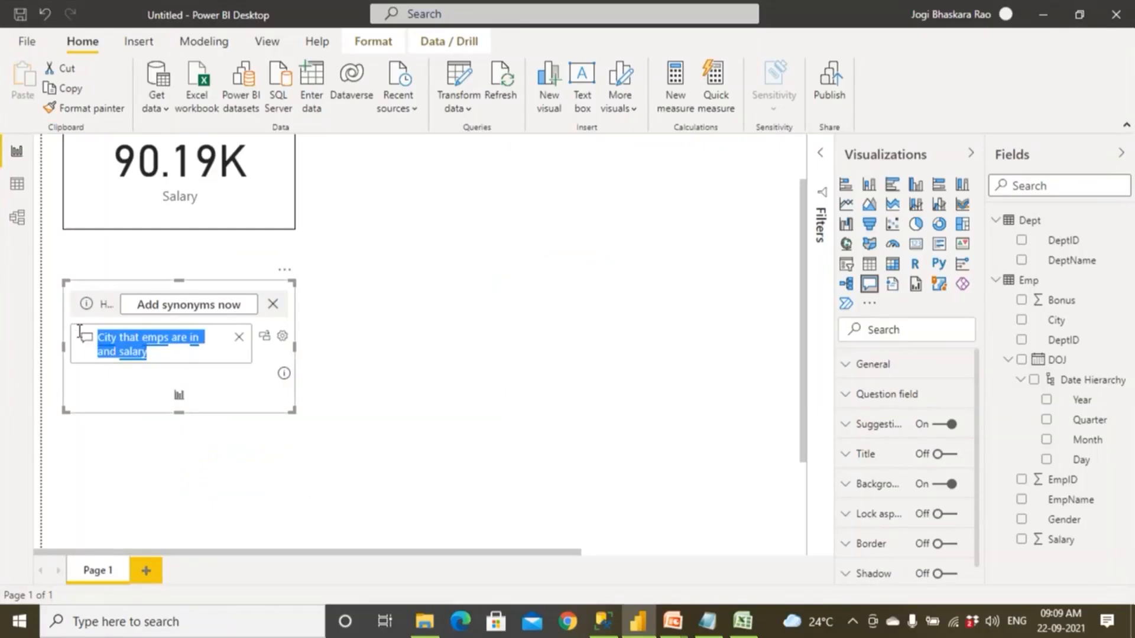
type("gen")
key("BackSpace")
key("BackSpace")
key("BackSpace")
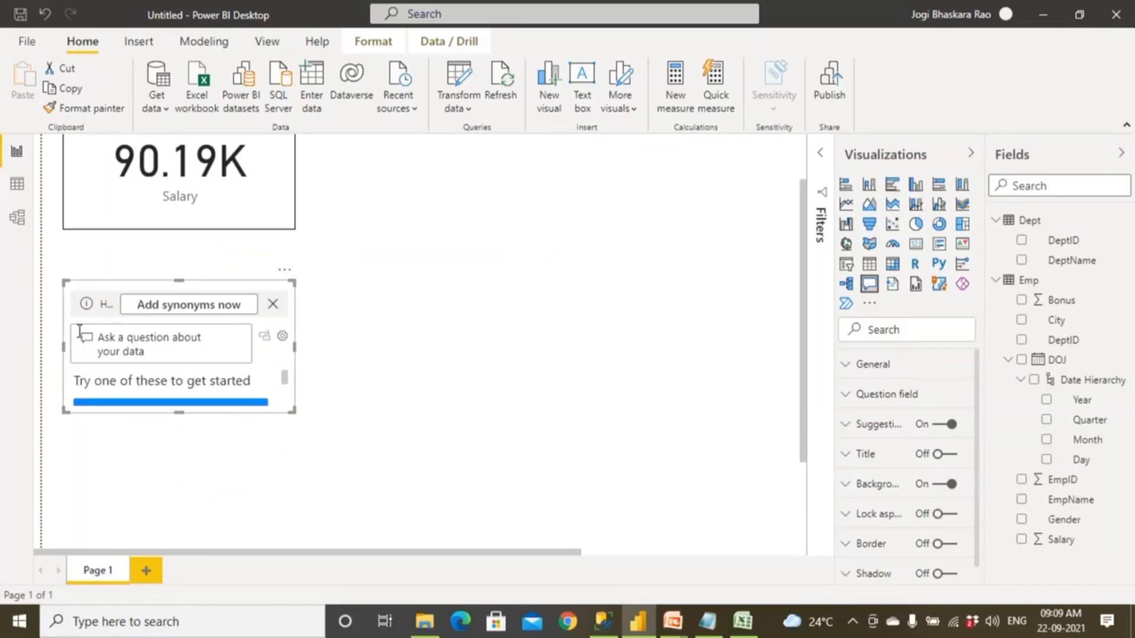
type("gender")
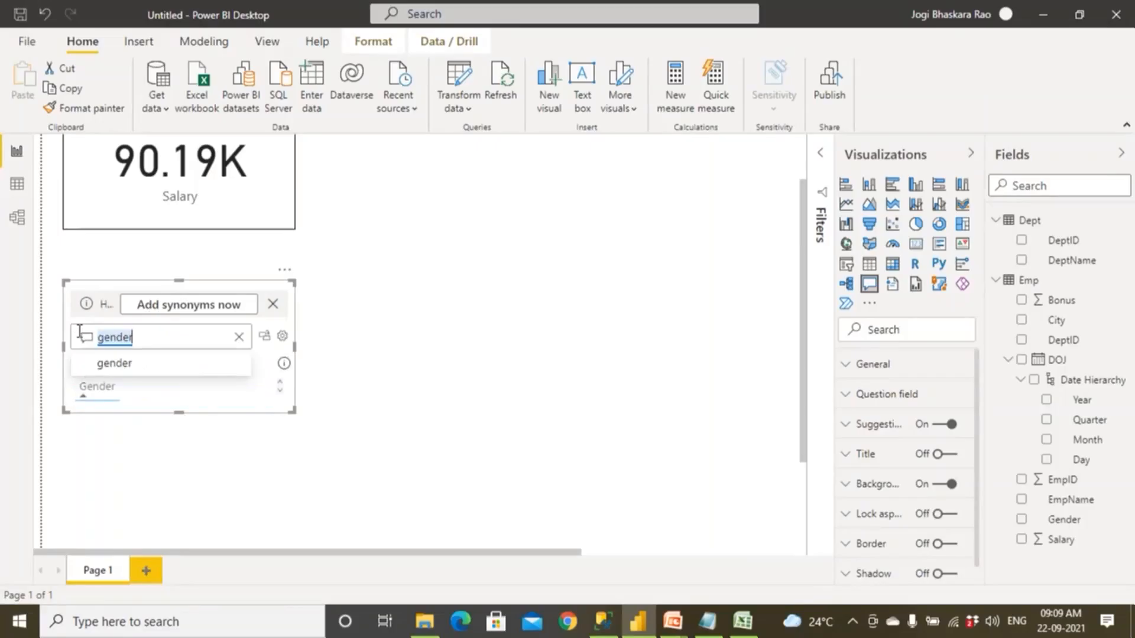
type(" wise sala")
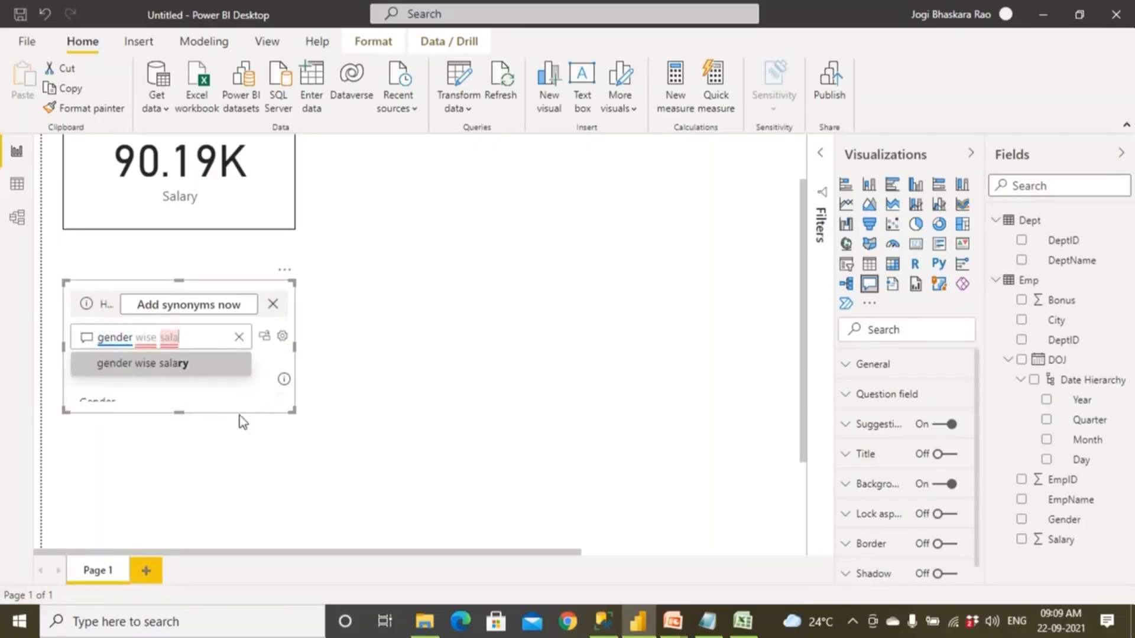
scroll(274, 460, "down", 3)
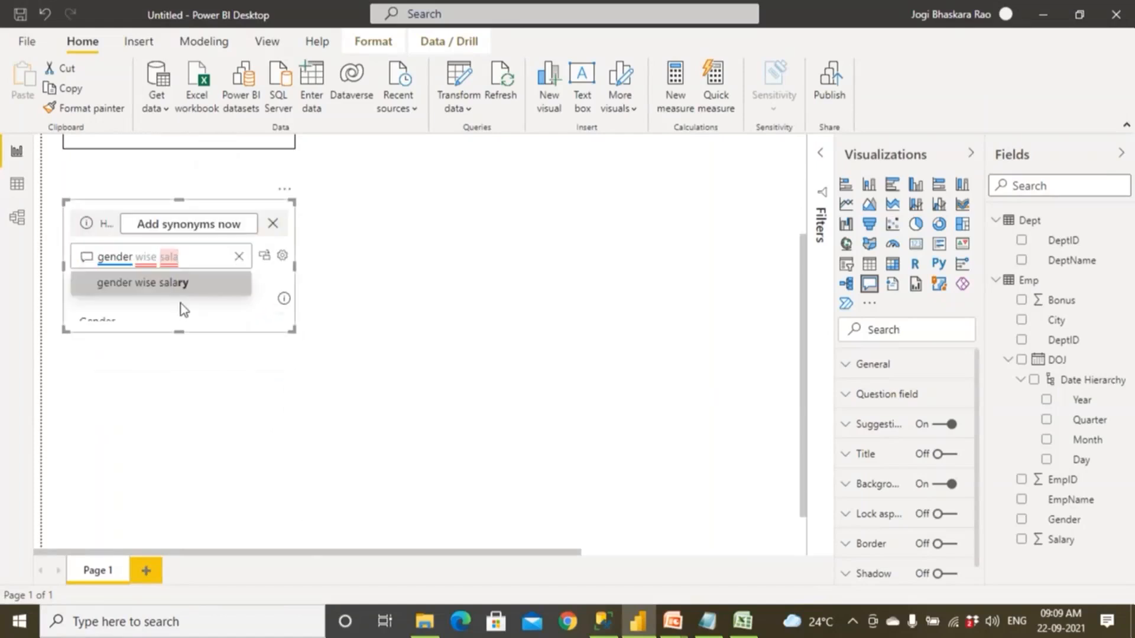
left_click(157, 285)
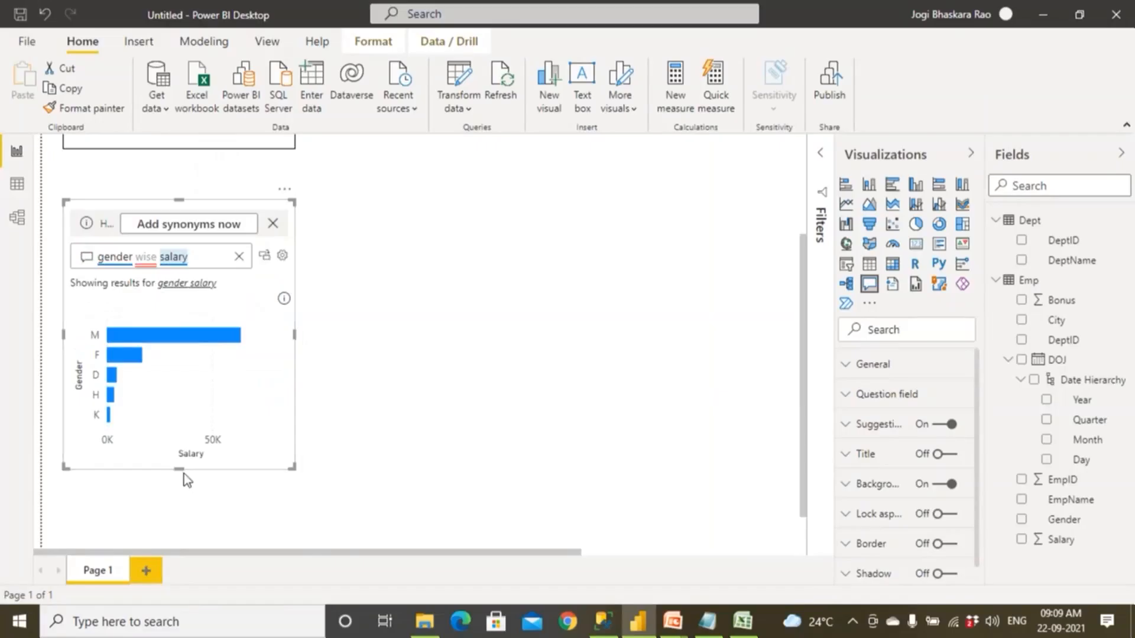
scroll(177, 443, "down", 2)
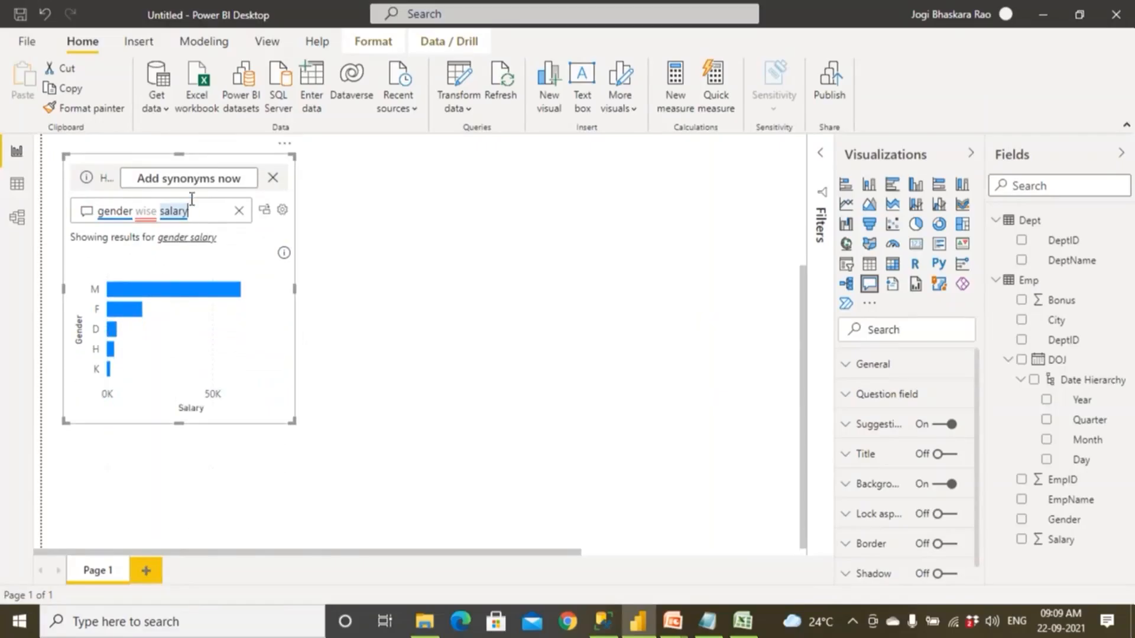
left_click(264, 211)
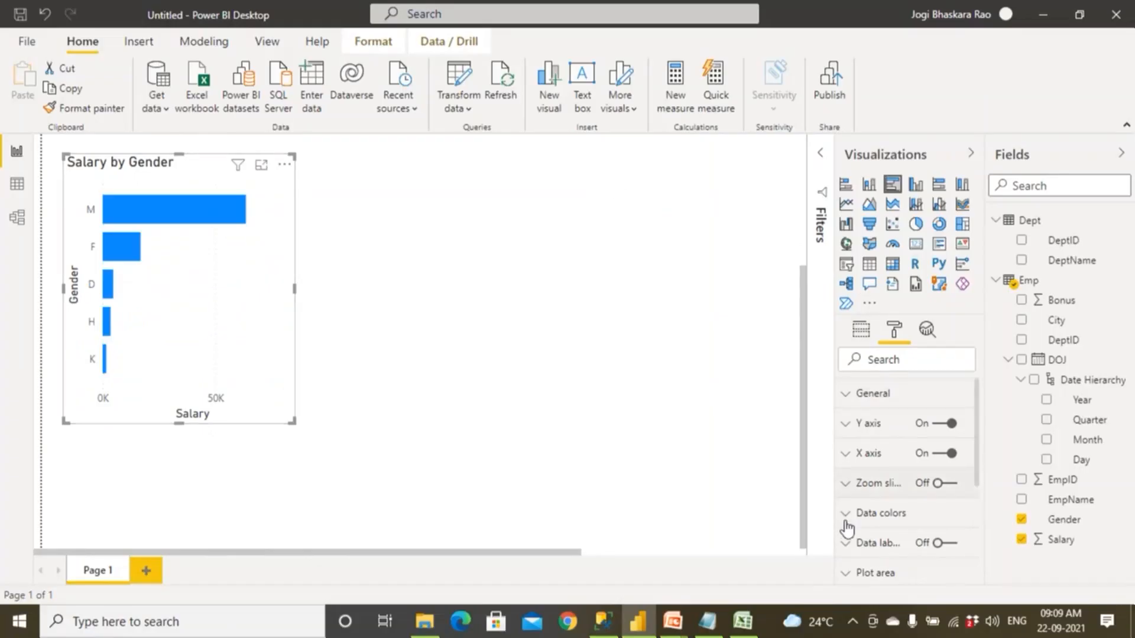
Turn on the data labels of the Salary by Gender bar chart.
left_click(949, 544)
left_click(954, 551)
left_click(950, 549)
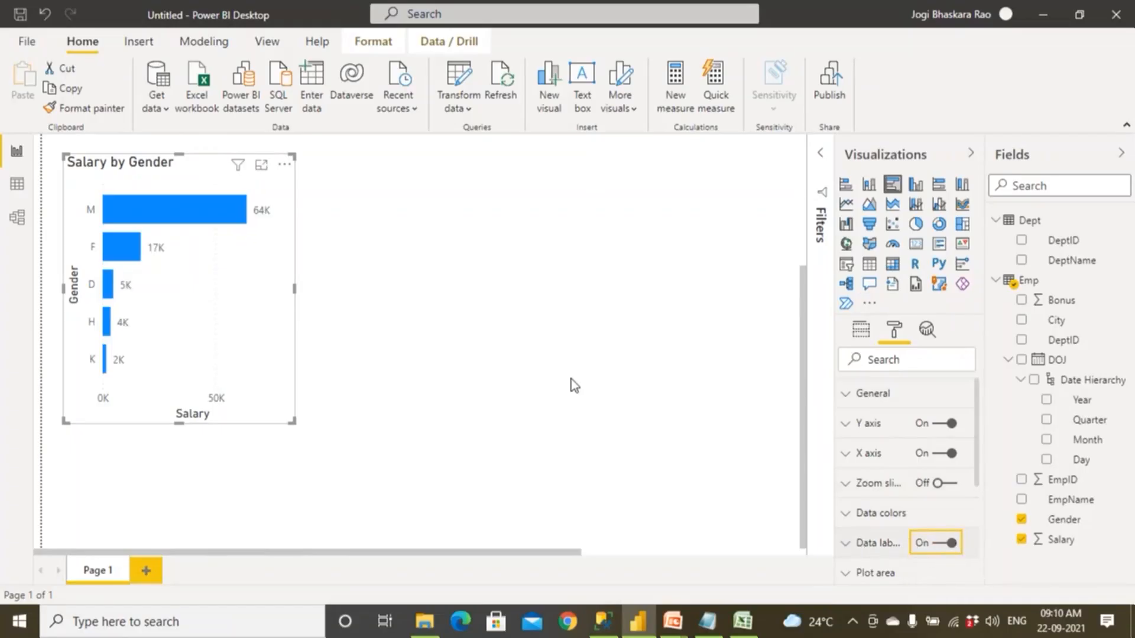
left_click(510, 300)
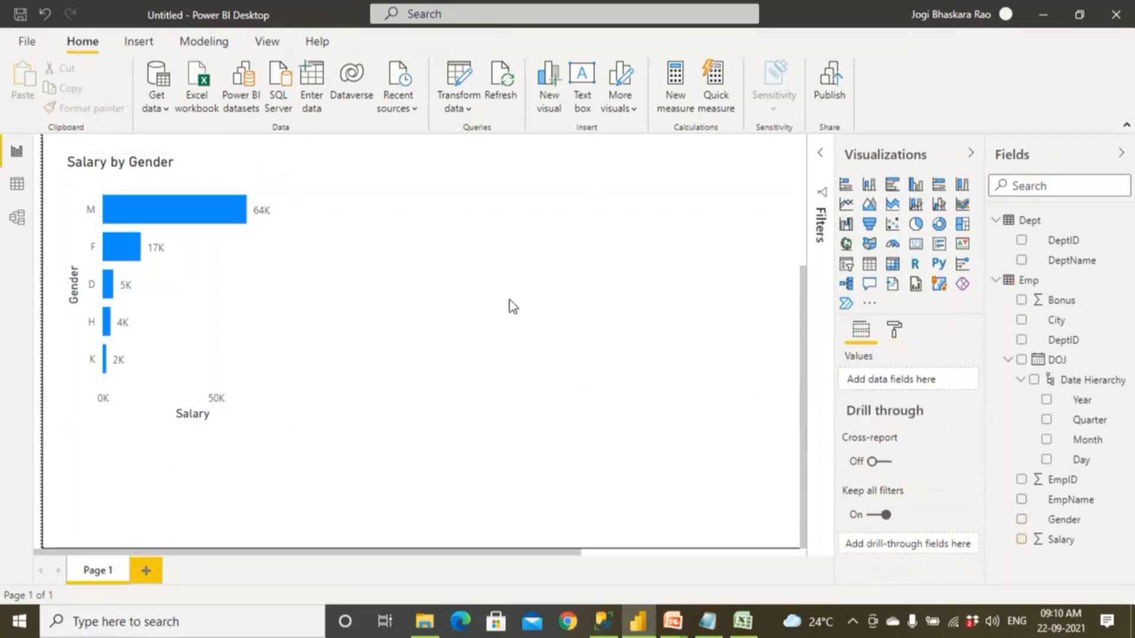
Turn on the border of the Salary by Gender bar chart.
left_click(250, 289)
left_click(894, 330)
scroll(898, 484, "down", 4)
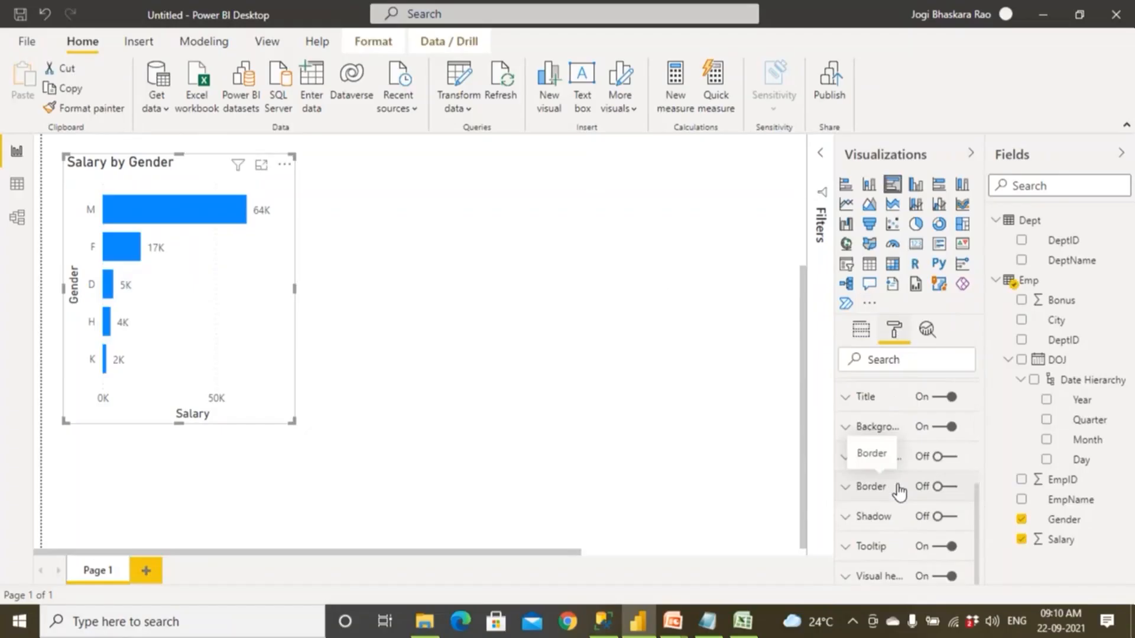
left_click(953, 490)
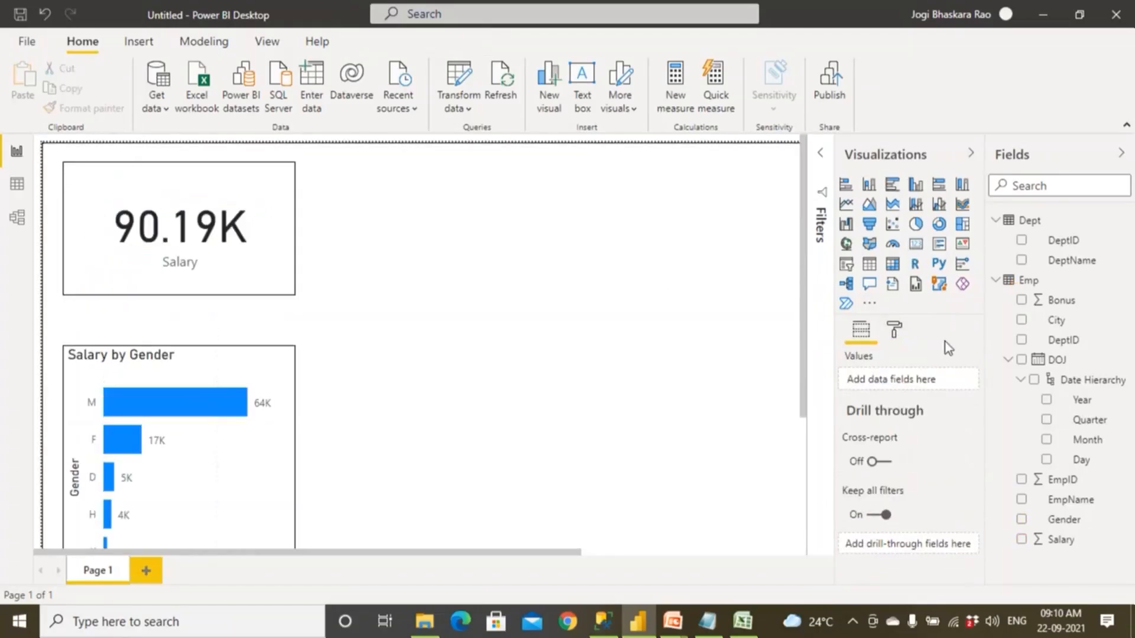
Add another Q&A visual to the right of the Salary by Gender chart and ask it year wise salary.
left_click(869, 285)
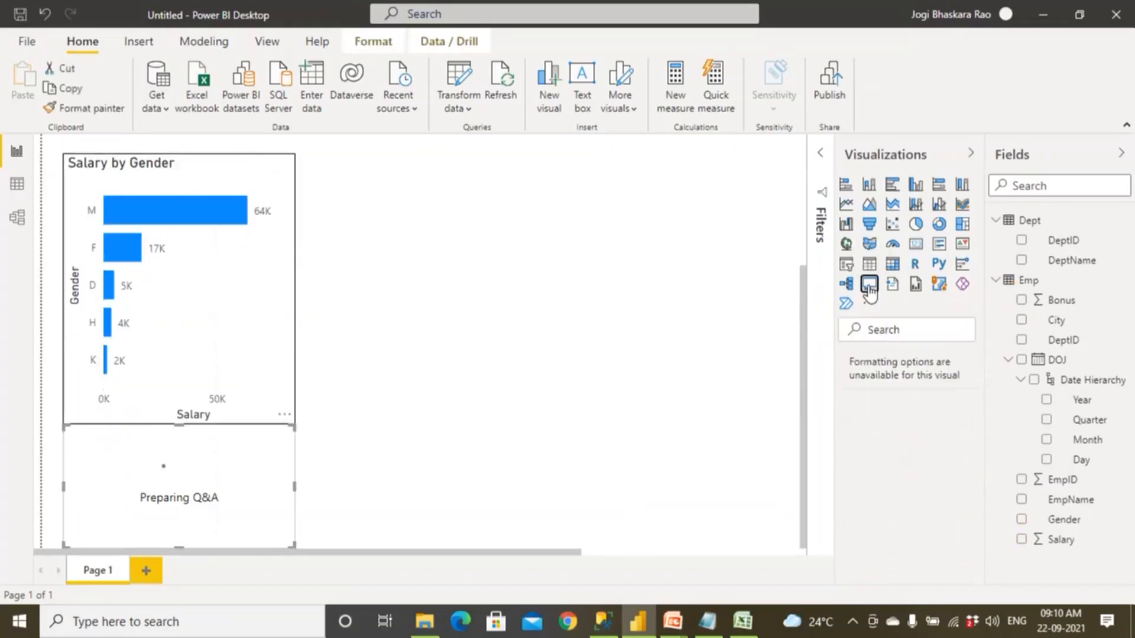
left_click_drag(290, 459, 619, 214)
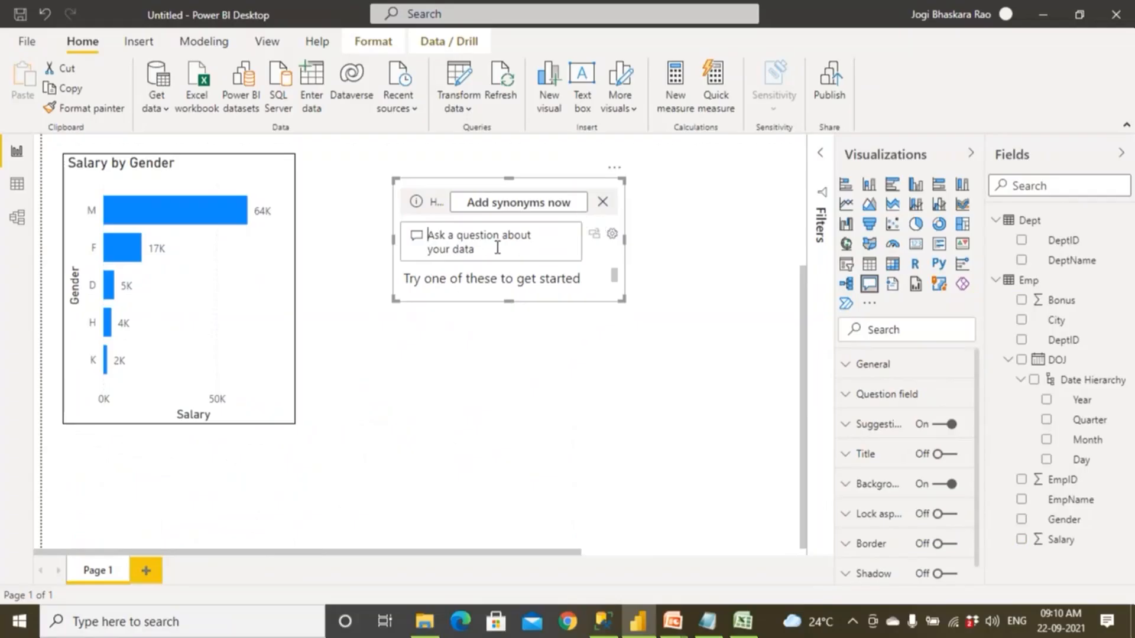
left_click(497, 248)
type("ye")
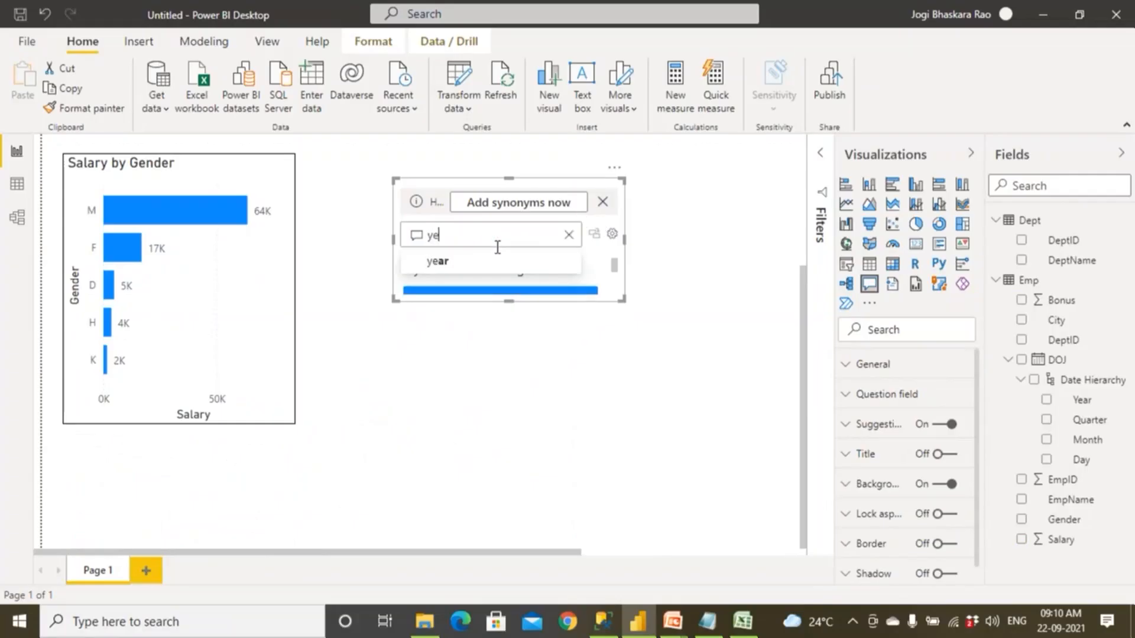
type("ar weise")
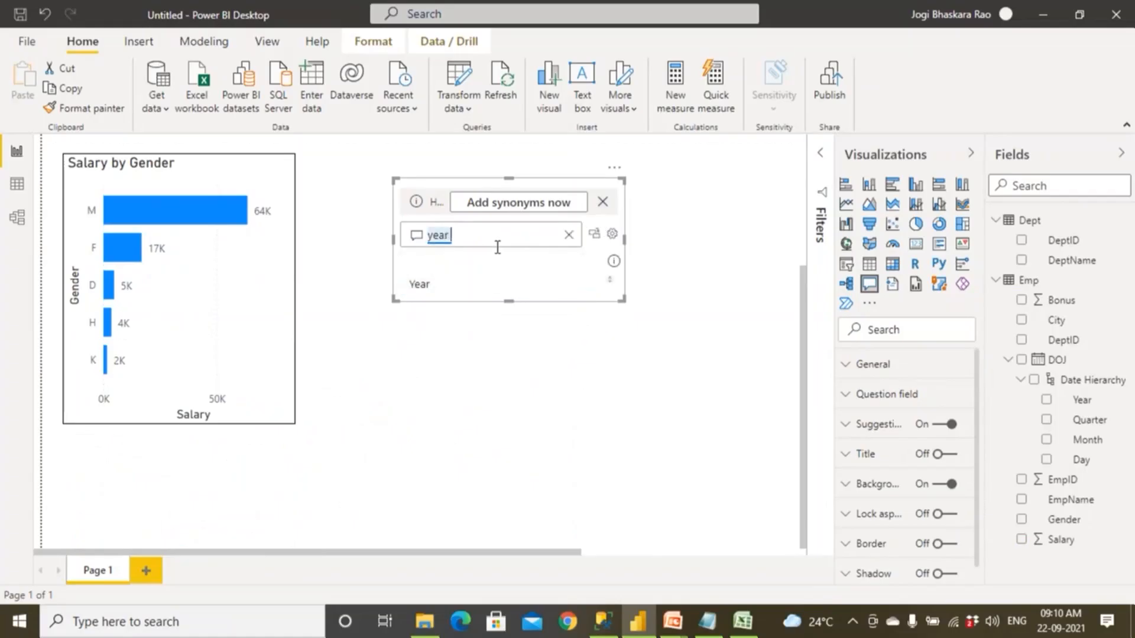
key("BackSpace")
type("ise salw")
key("BackSpace")
type("ary")
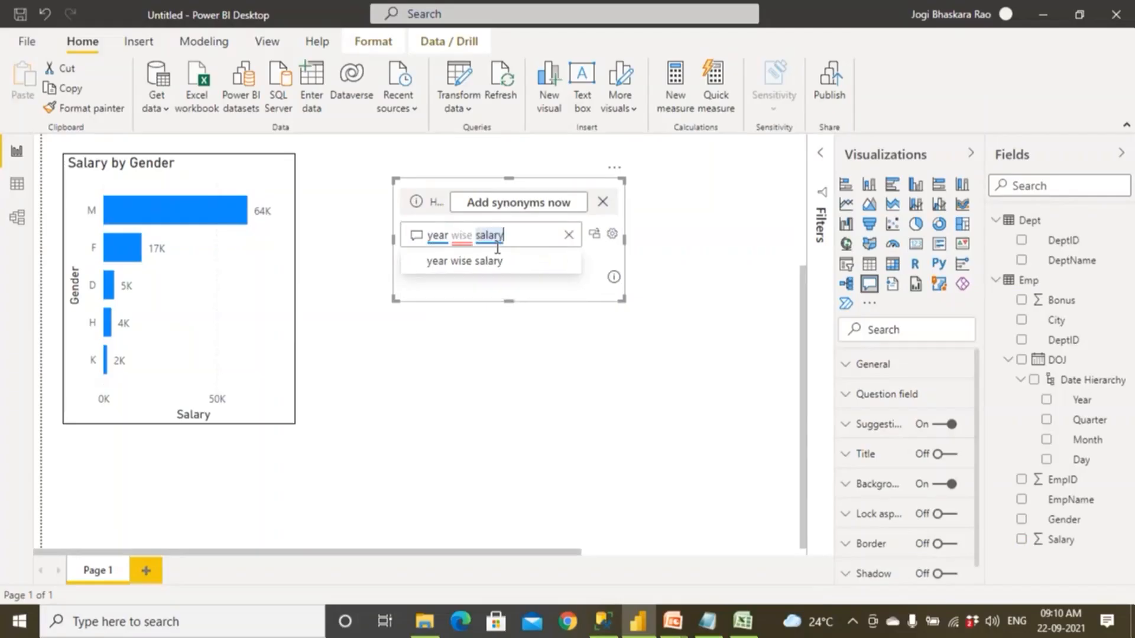
Enlarge the year wise salary Q&A visual and turn its result into a standard line chart.
left_click_drag(621, 300, 672, 461)
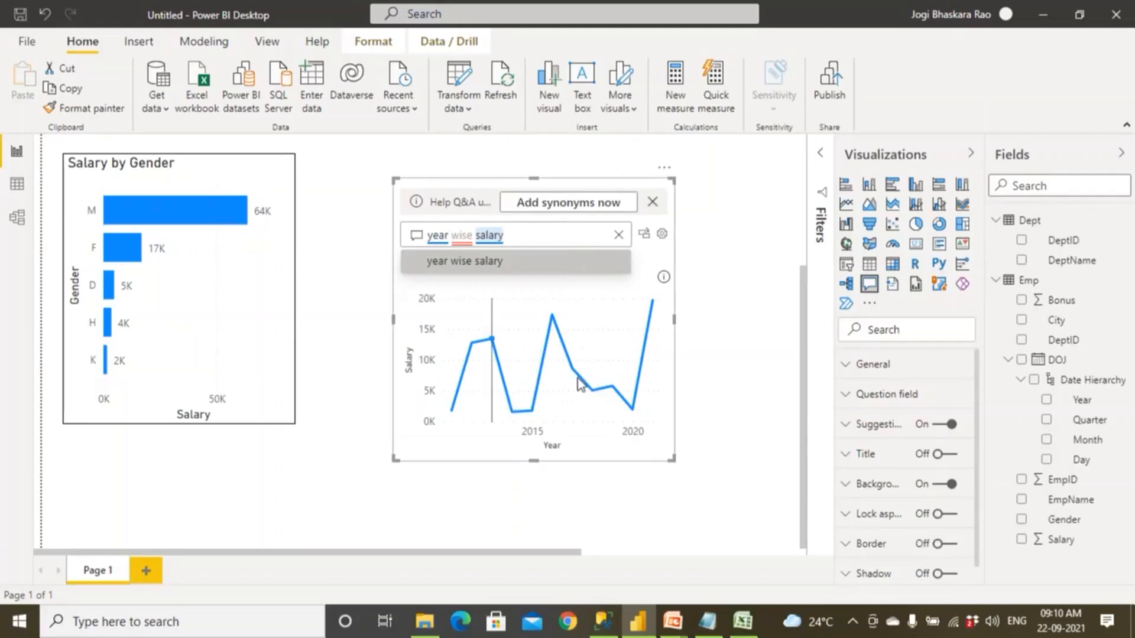
left_click(643, 234)
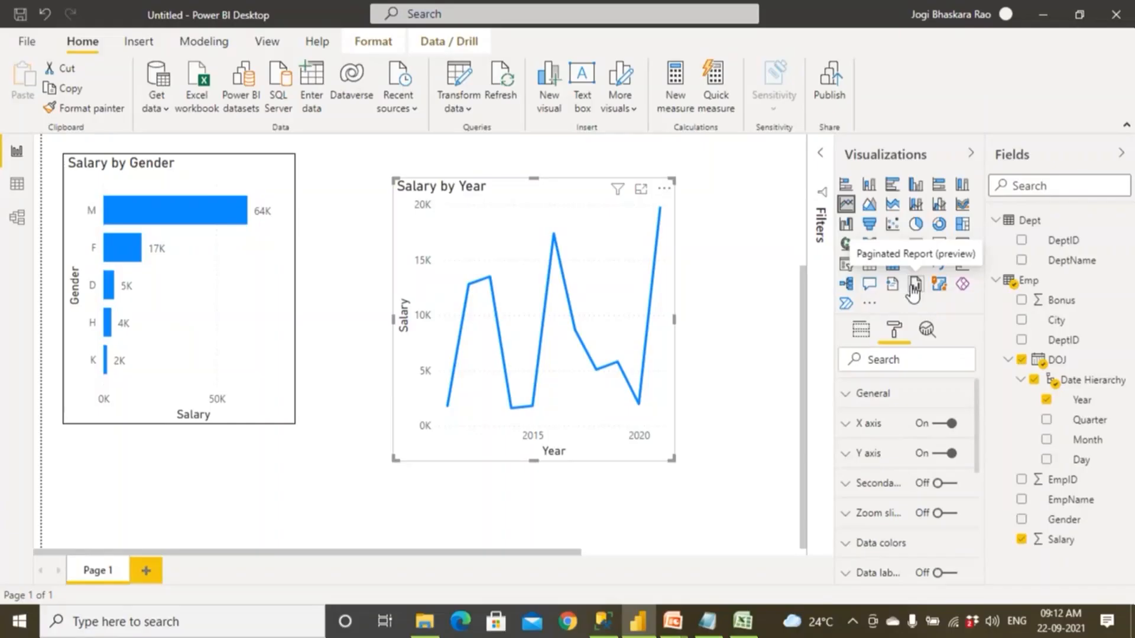
Add a second report page and try out a Paginated Report visual on it, deleting the visual again.
left_click(150, 576)
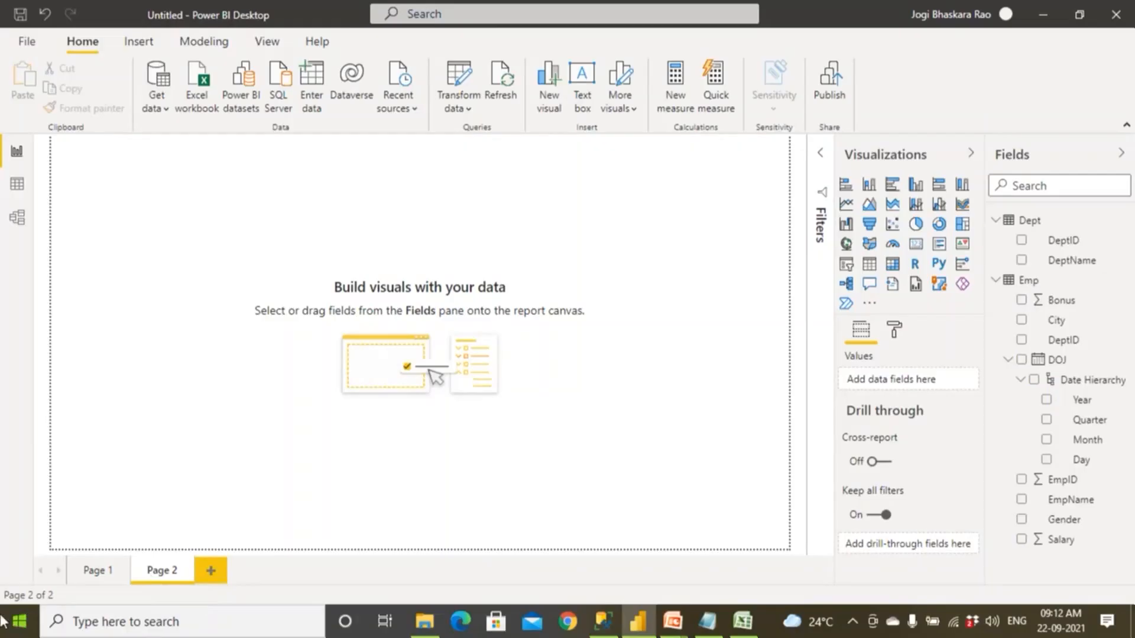
left_click(916, 286)
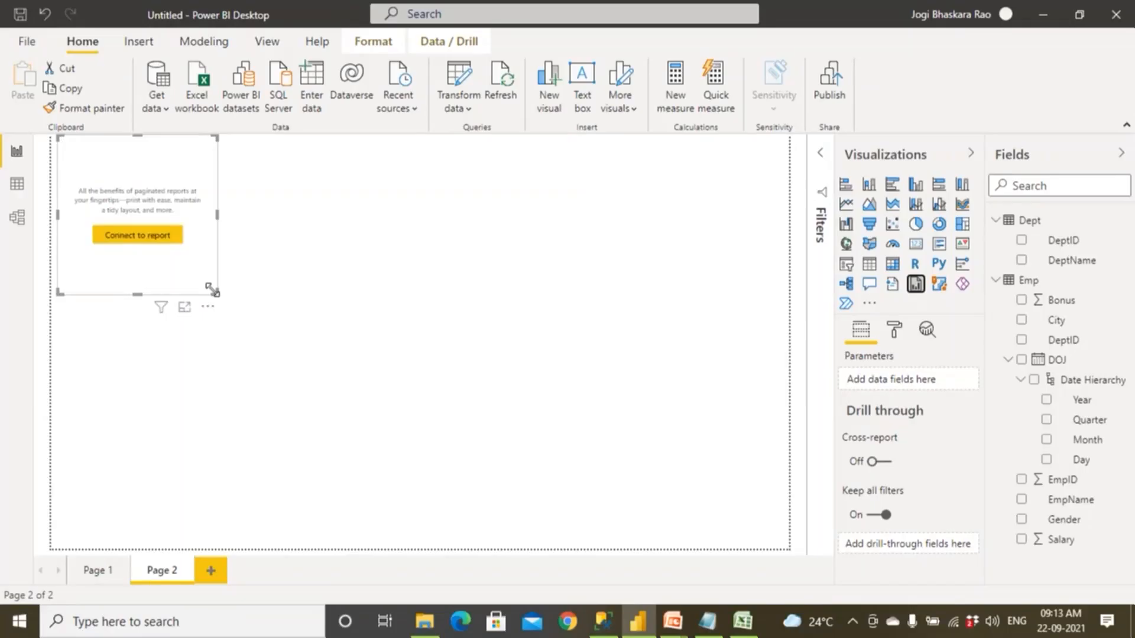
key("Delete")
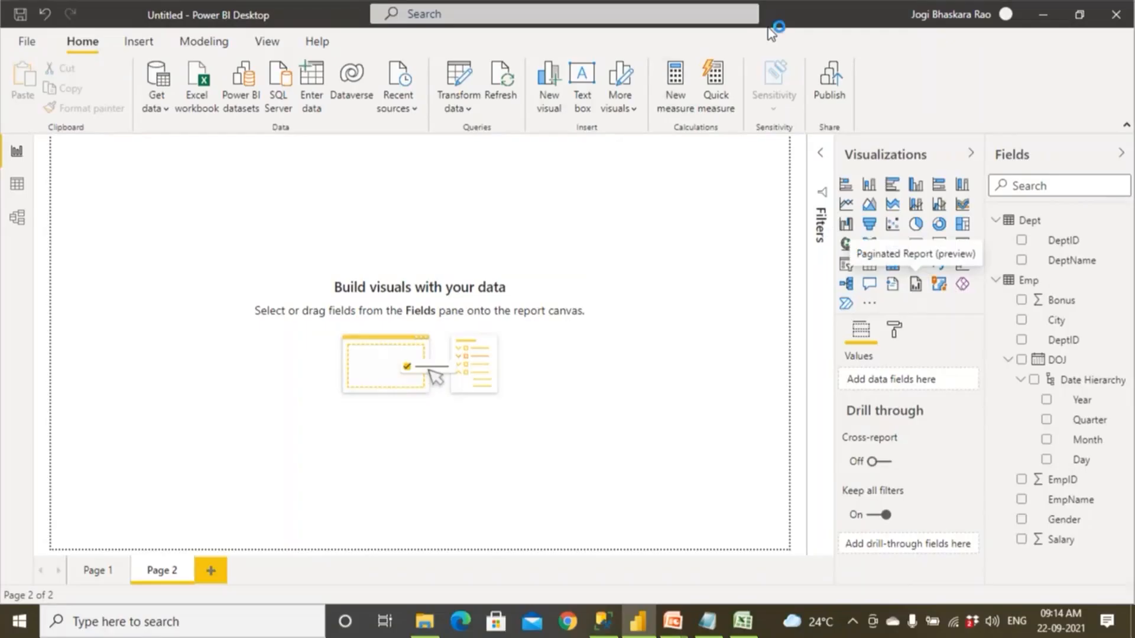
mouse_move(846, 176)
left_mouse_down()
mouse_move(833, 222)
mouse_move(966, 217)
mouse_move(940, 152)
mouse_move(828, 159)
mouse_move(829, 207)
left_mouse_up()
left_click_drag(887, 231, 969, 232)
left_click_drag(864, 176, 719, 267)
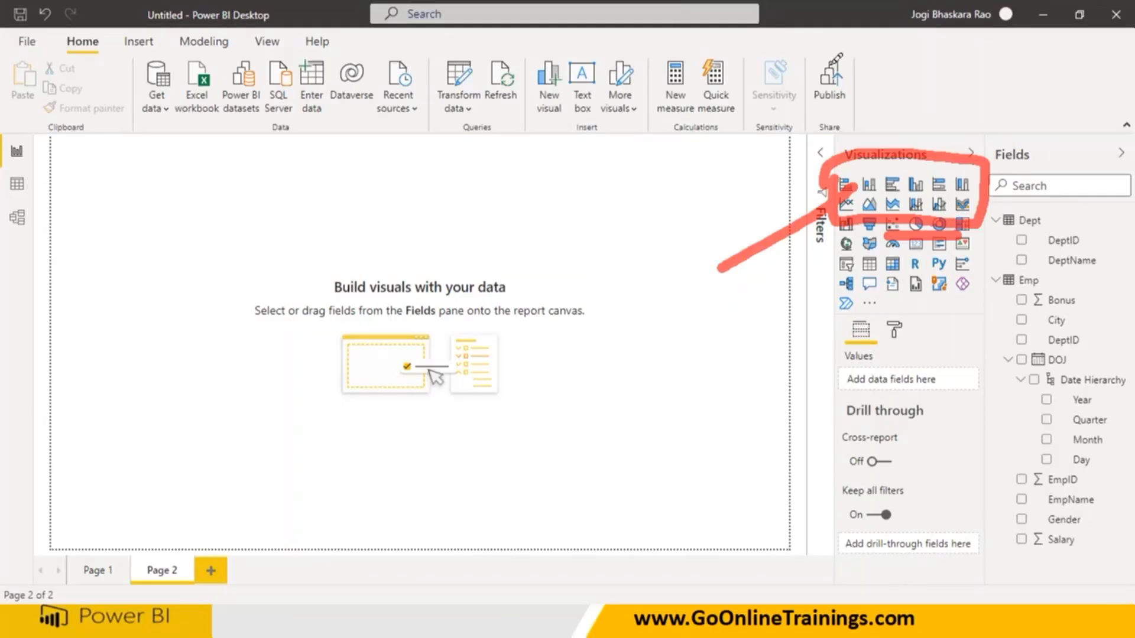
left_click(762, 16)
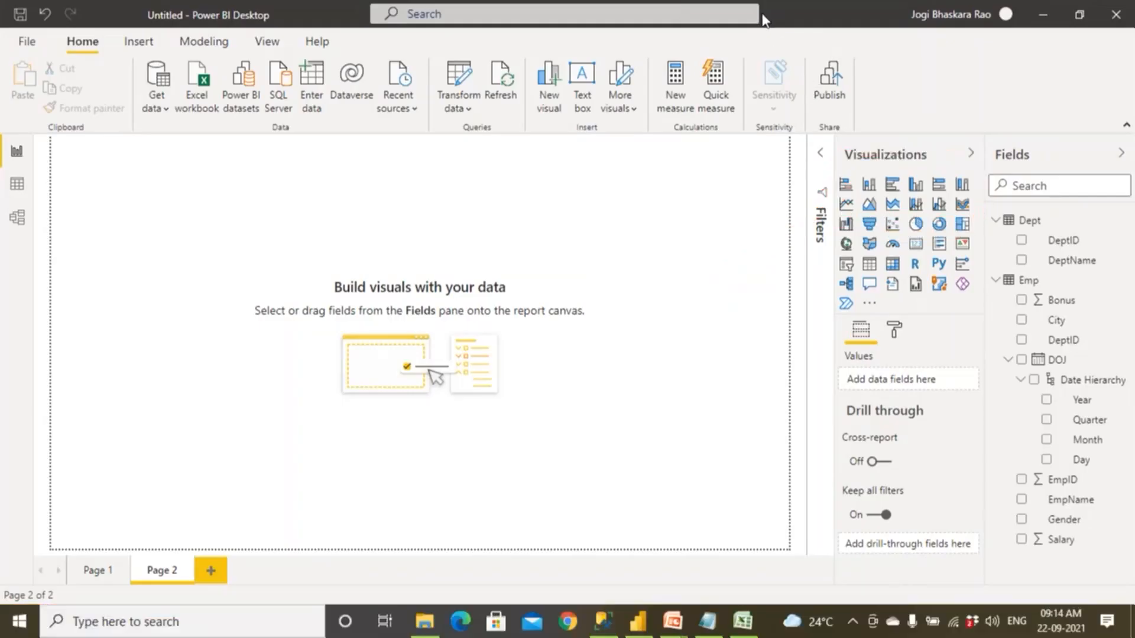
Switch to the PowerPoint slide show and page from Conditional Formatting through Icons to the Types of Visualizations slides.
mouse_move(672, 620)
left_click(755, 562)
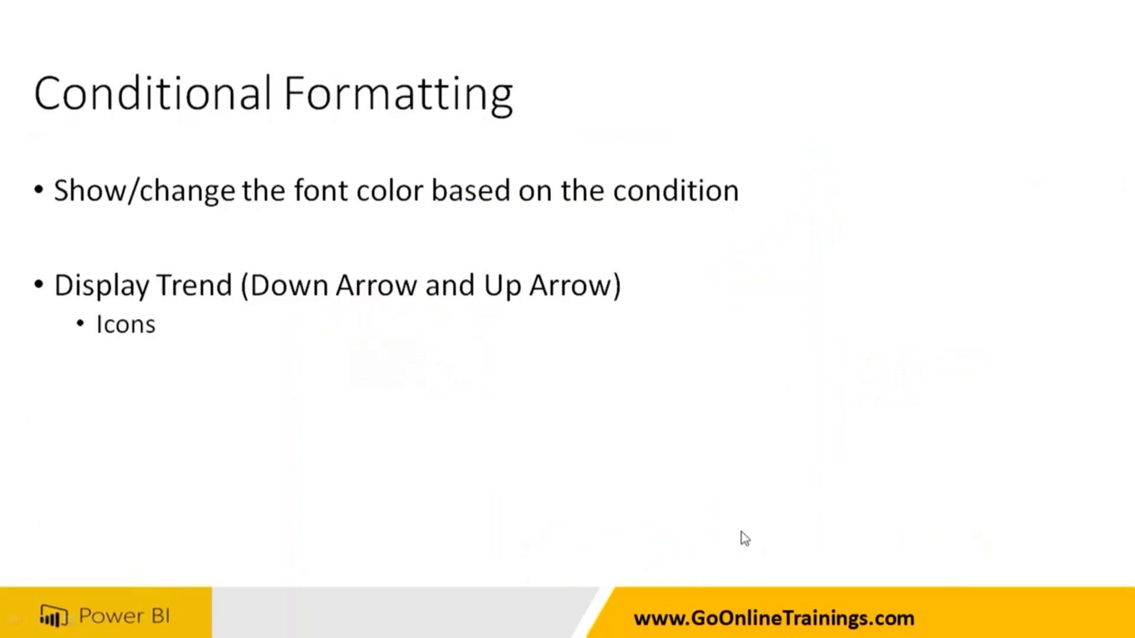
left_click(741, 532)
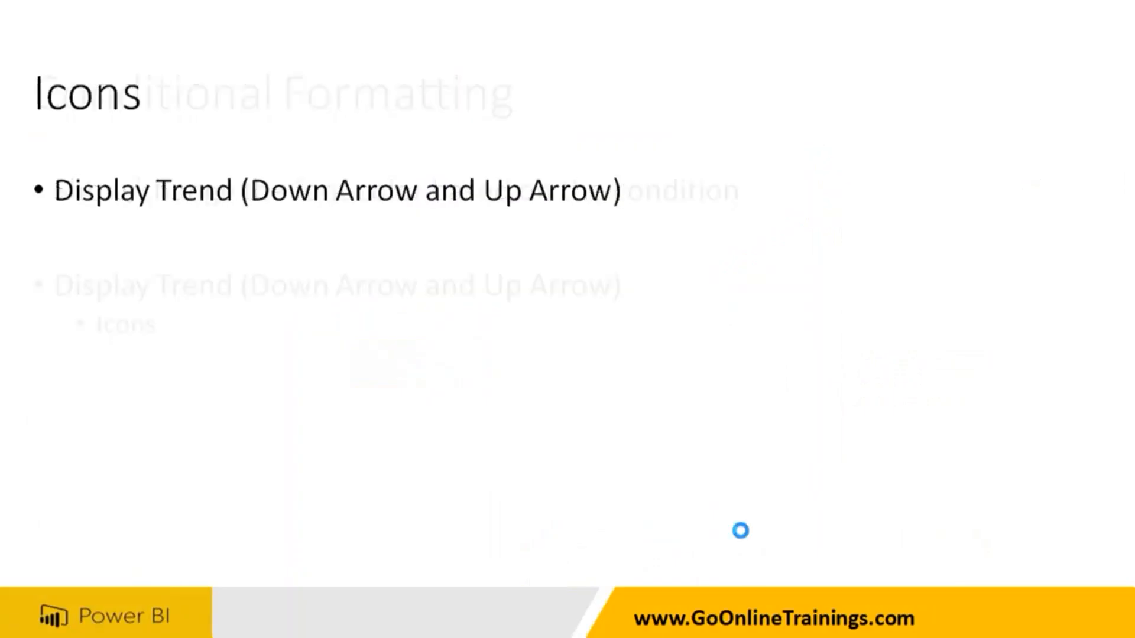
key("Right")
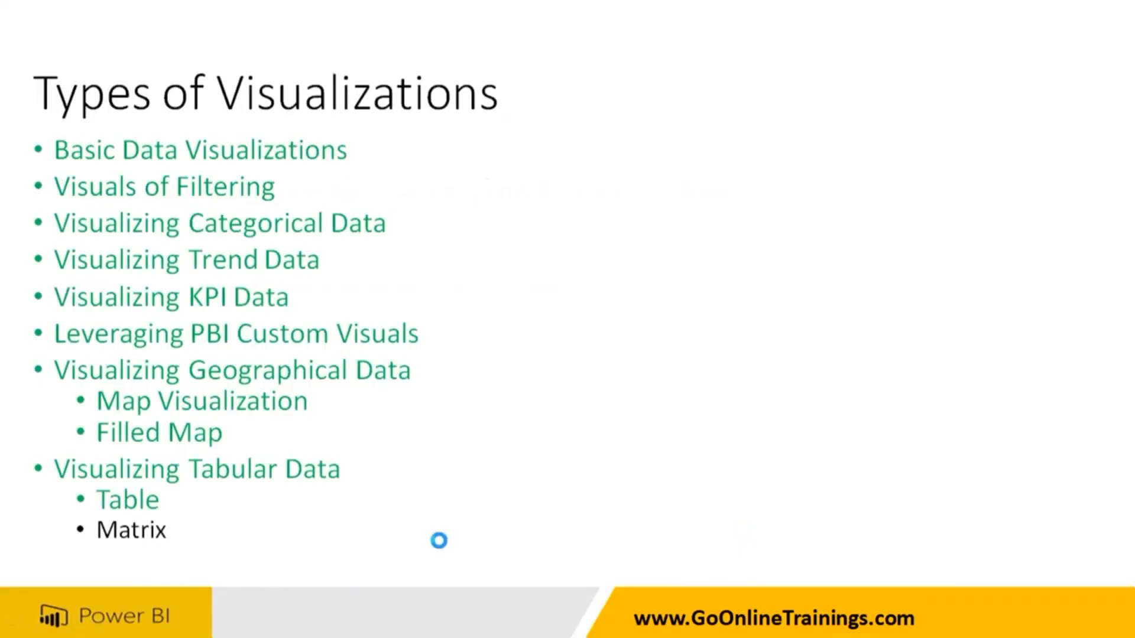
left_click(438, 541)
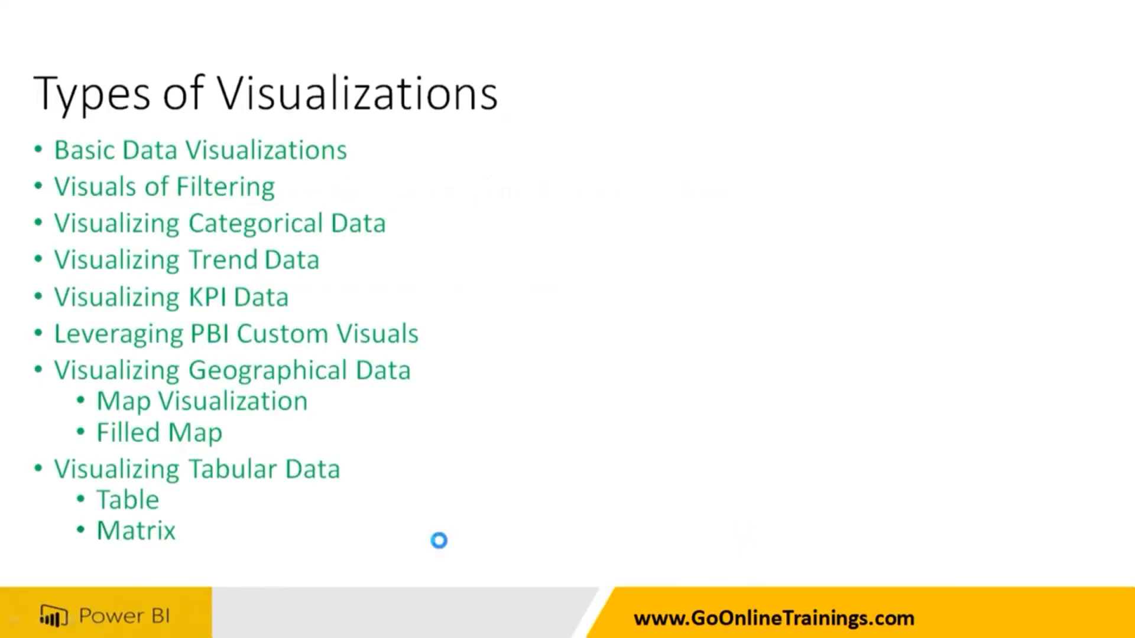
Go back to the Types of Visualizations slide with Matrix in black, end the slide show and select slide 9.
key("Left")
key("Escape")
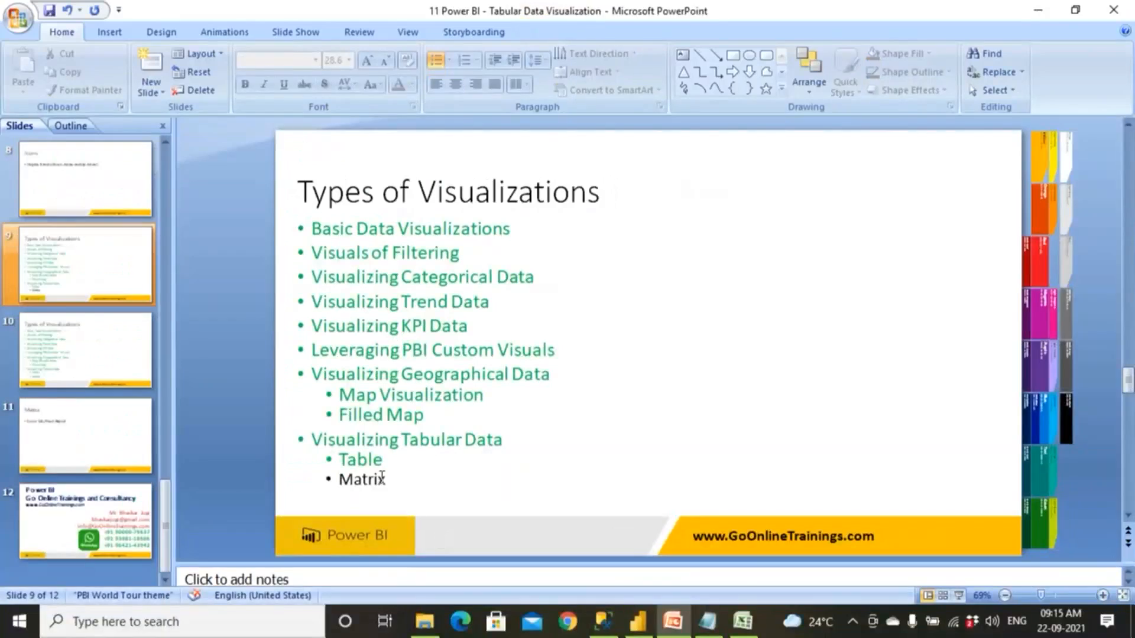
left_click(101, 287)
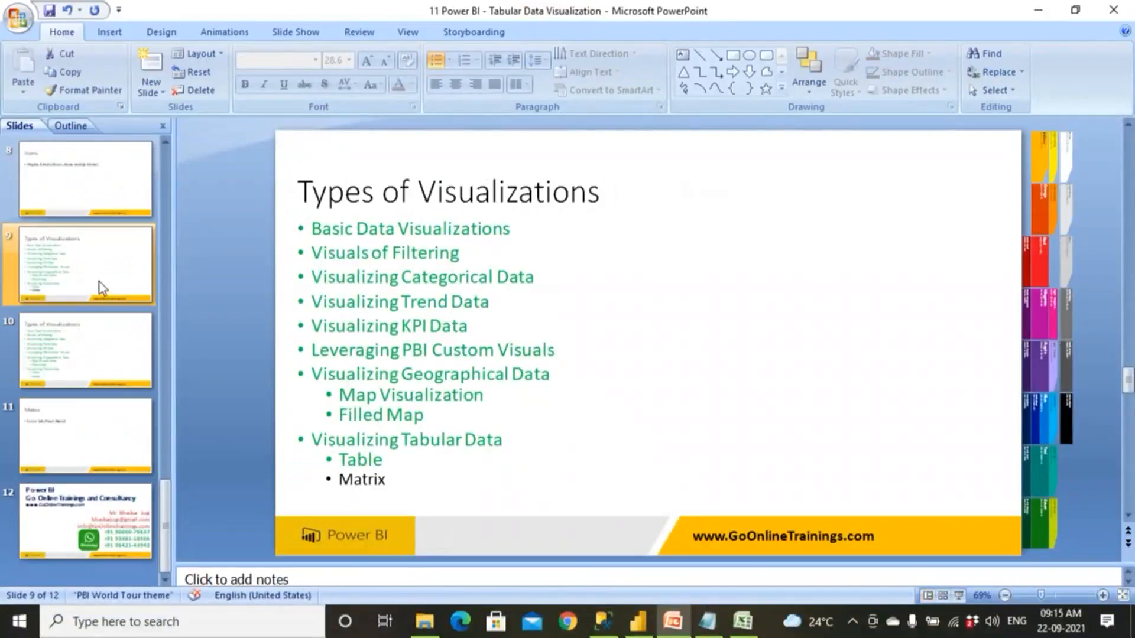